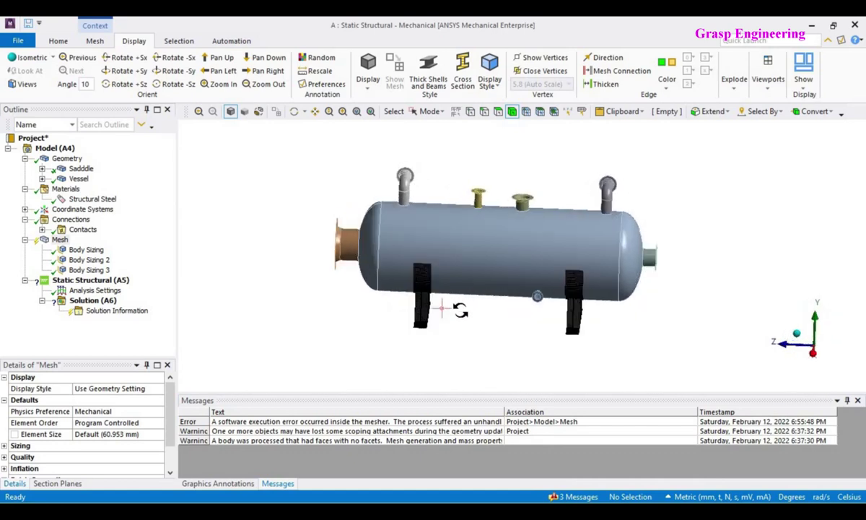
Examine the Vessel part and the body covered by the first Body Sizing control.
{"action": "scroll", "coordinate": [413, 324], "scroll_direction": "up", "scroll_amount": 3}
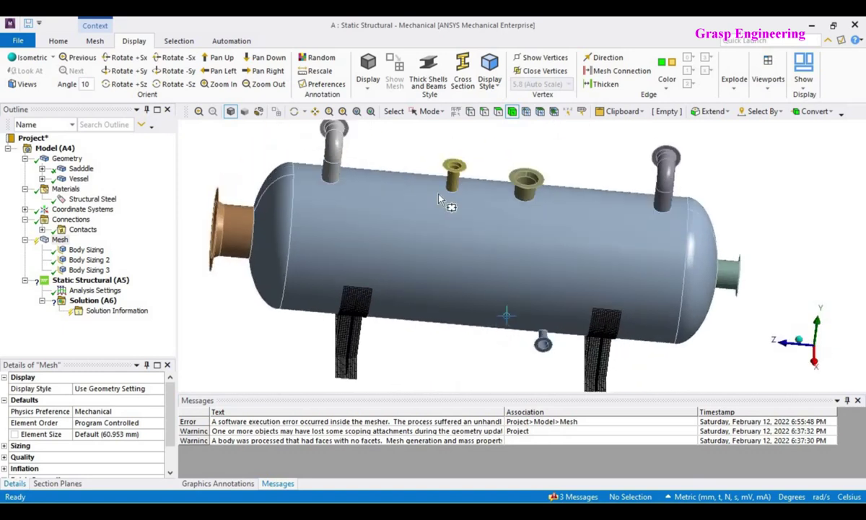
{"action": "scroll", "coordinate": [436, 188], "scroll_direction": "down", "scroll_amount": 3}
{"action": "left_click", "coordinate": [418, 113]}
{"action": "left_click", "coordinate": [428, 128]}
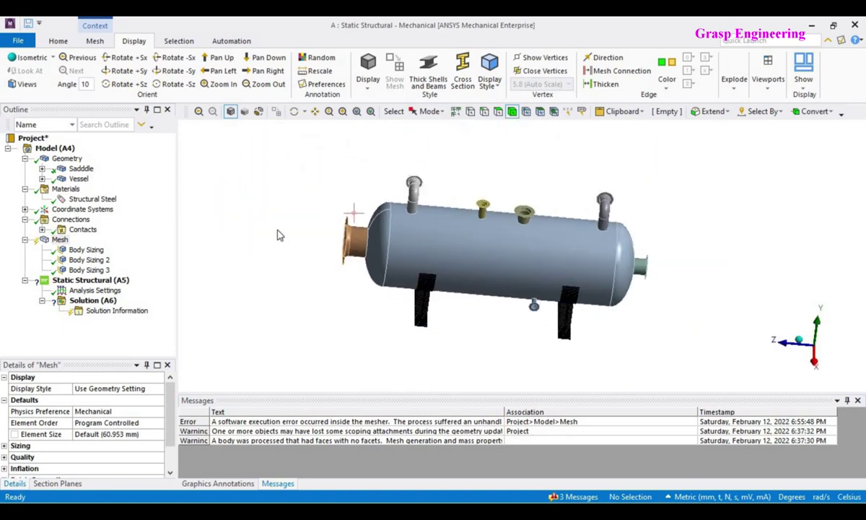
{"action": "scroll", "coordinate": [476, 273], "scroll_direction": "up", "scroll_amount": 3}
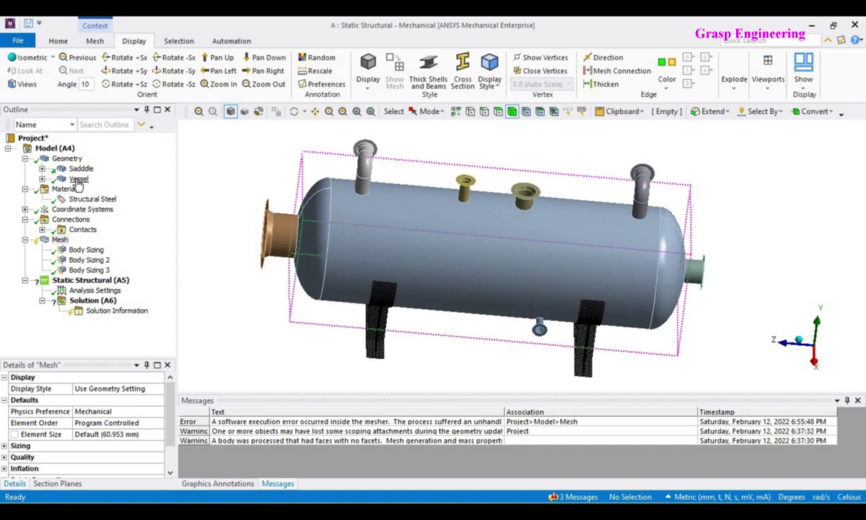
{"action": "left_click", "coordinate": [76, 182]}
{"action": "scroll", "coordinate": [479, 269], "scroll_direction": "down", "scroll_amount": 1}
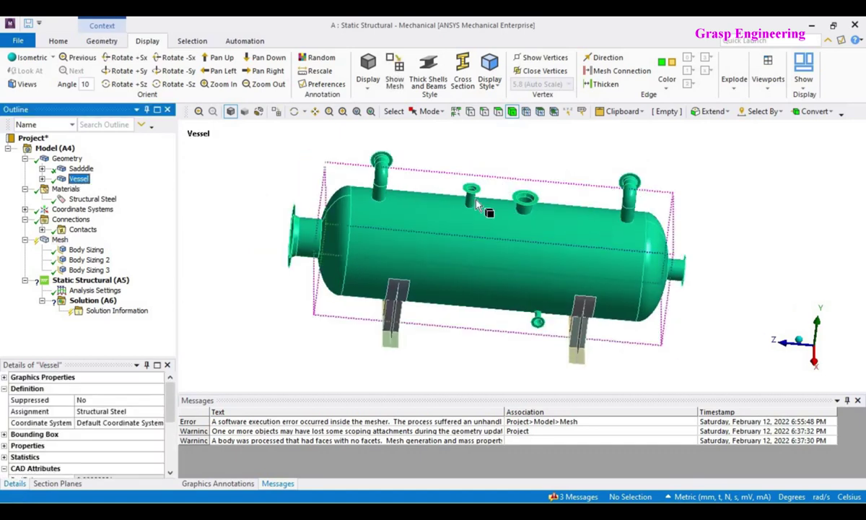
{"action": "scroll", "coordinate": [381, 206], "scroll_direction": "up", "scroll_amount": 2}
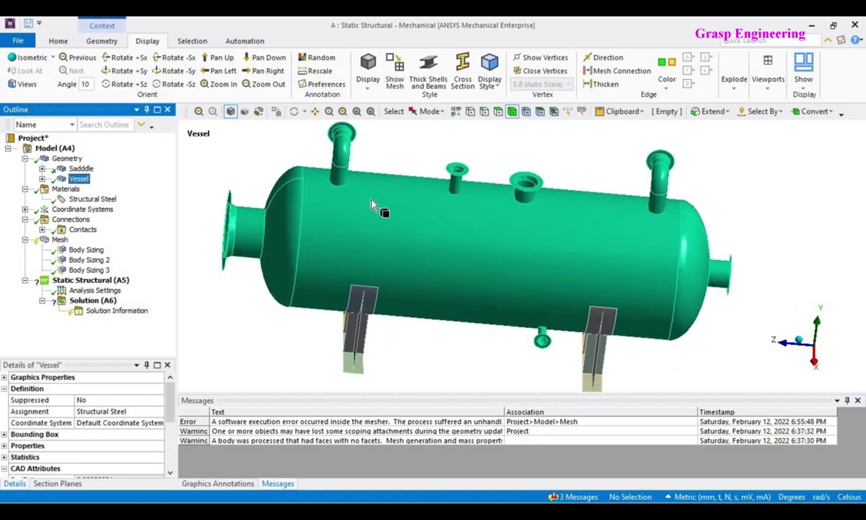
{"action": "scroll", "coordinate": [434, 289], "scroll_direction": "down", "scroll_amount": 3}
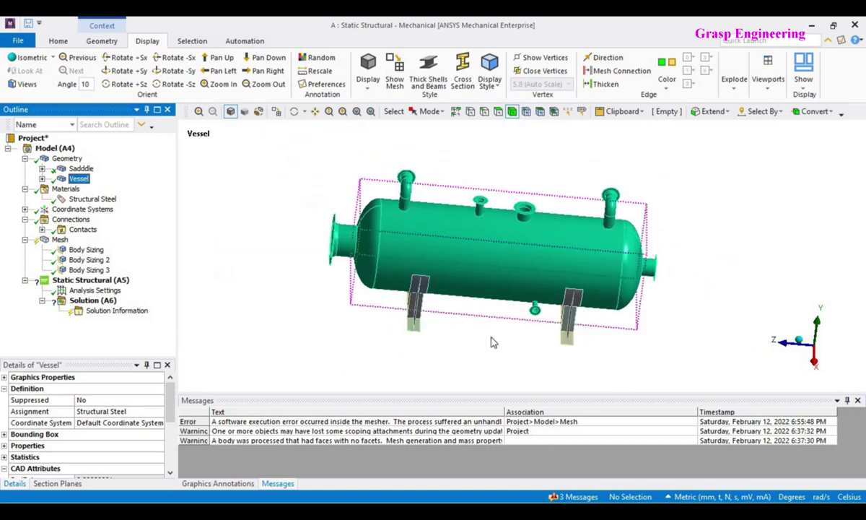
{"action": "left_click", "coordinate": [81, 250]}
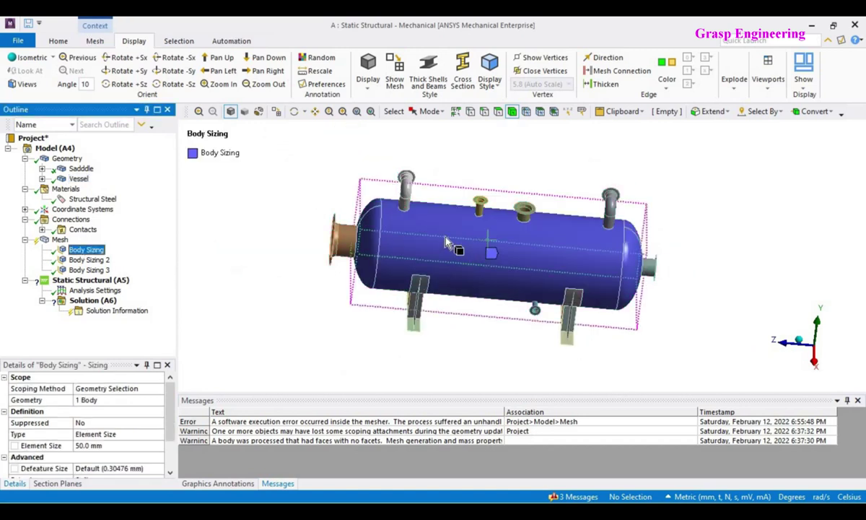
{"action": "left_click", "coordinate": [421, 225]}
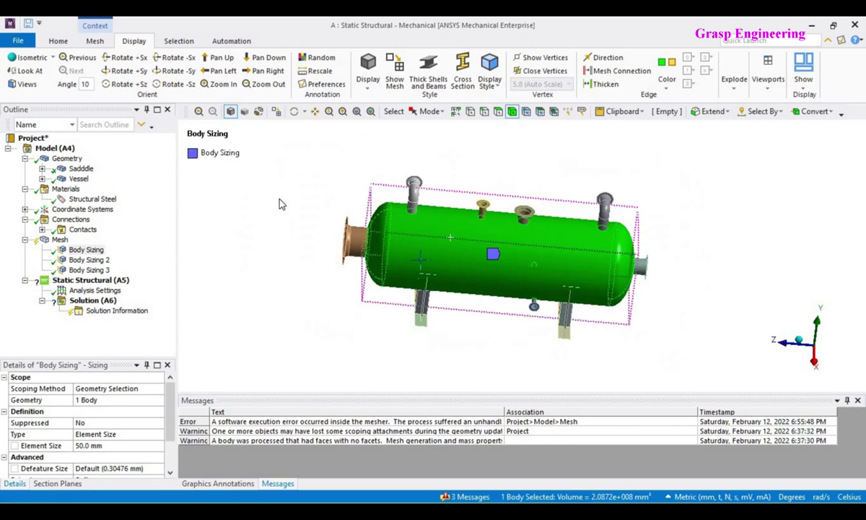
{"action": "left_click", "coordinate": [220, 197]}
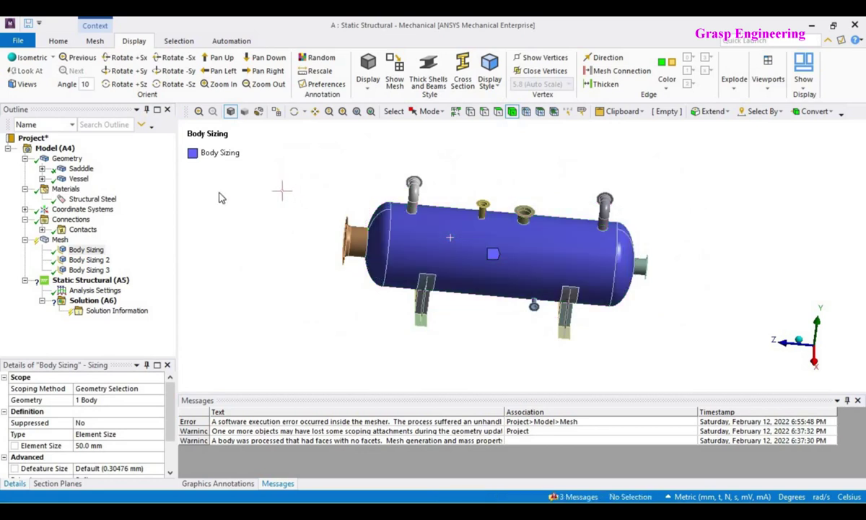
Inspect the vessel shell and the small top nozzle as separate bodies in the mesh display.
{"action": "left_click", "coordinate": [61, 241]}
{"action": "scroll", "coordinate": [448, 244], "scroll_direction": "up", "scroll_amount": 3}
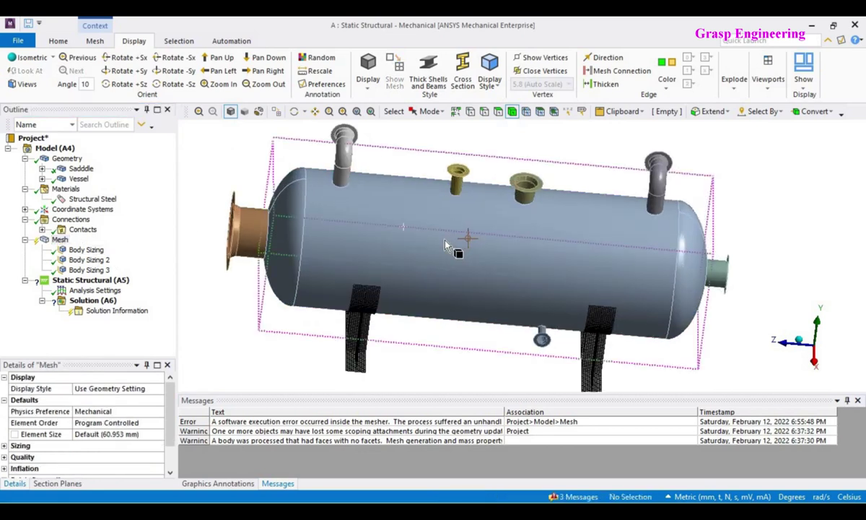
{"action": "left_click", "coordinate": [445, 241]}
{"action": "scroll", "coordinate": [405, 227], "scroll_direction": "down", "scroll_amount": 3}
{"action": "middle_click_drag", "start_coordinate": [367, 215], "coordinate": [383, 241]}
{"action": "scroll", "coordinate": [383, 238], "scroll_direction": "up", "scroll_amount": 3}
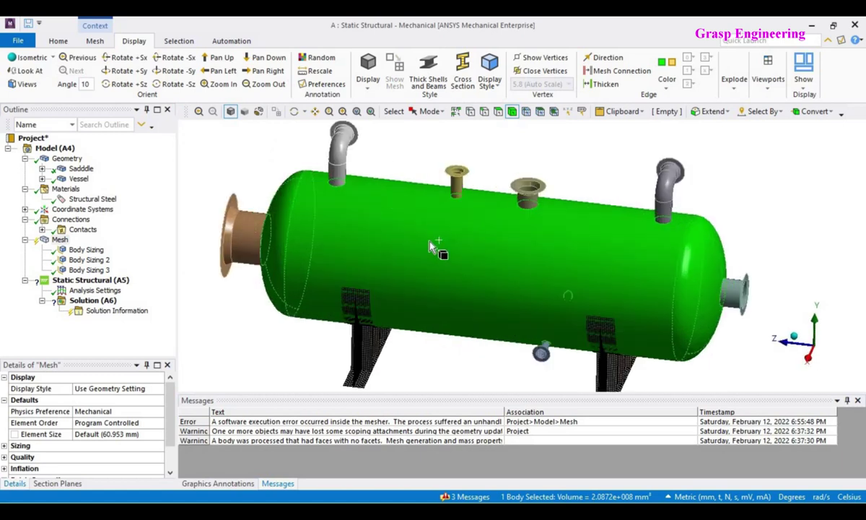
{"action": "scroll", "coordinate": [430, 242], "scroll_direction": "up", "scroll_amount": 3}
{"action": "left_click", "coordinate": [417, 147]}
{"action": "scroll", "coordinate": [504, 220], "scroll_direction": "down", "scroll_amount": 2}
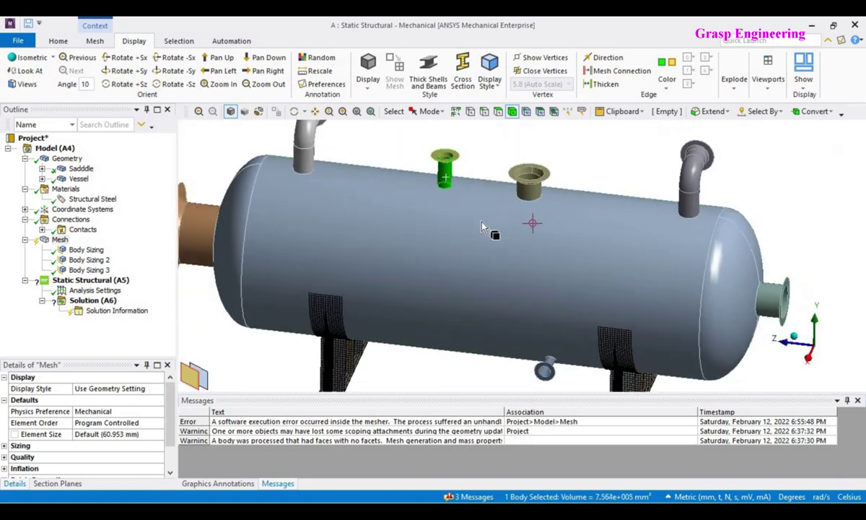
{"action": "left_click", "coordinate": [487, 227]}
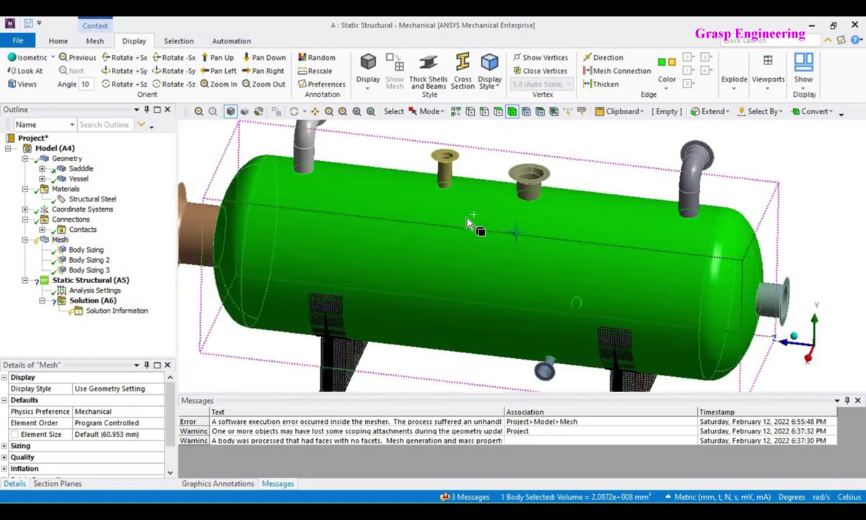
{"action": "scroll", "coordinate": [467, 219], "scroll_direction": "up", "scroll_amount": 3}
{"action": "scroll", "coordinate": [549, 254], "scroll_direction": "down", "scroll_amount": 3}
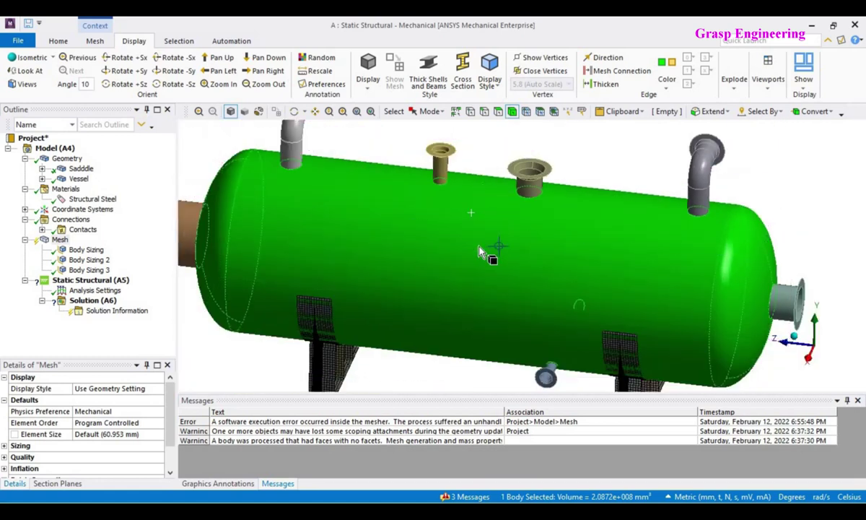
{"action": "scroll", "coordinate": [481, 253], "scroll_direction": "down", "scroll_amount": 3}
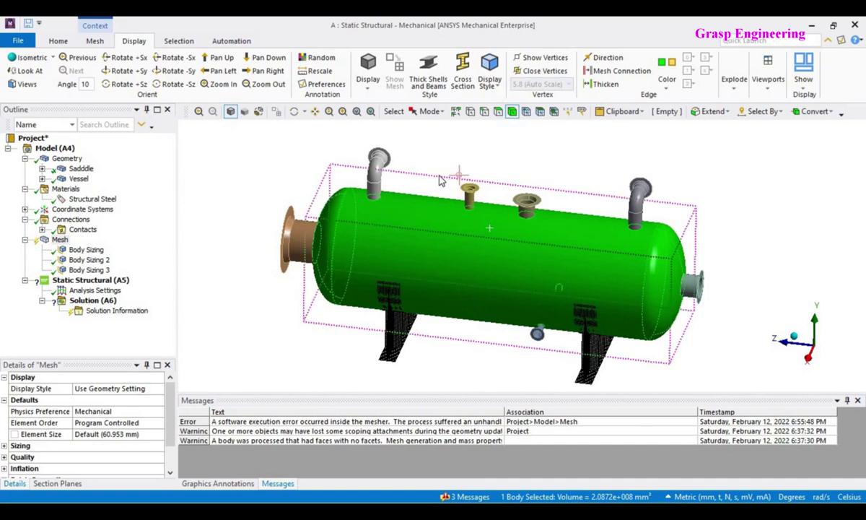
{"action": "left_click", "coordinate": [441, 182]}
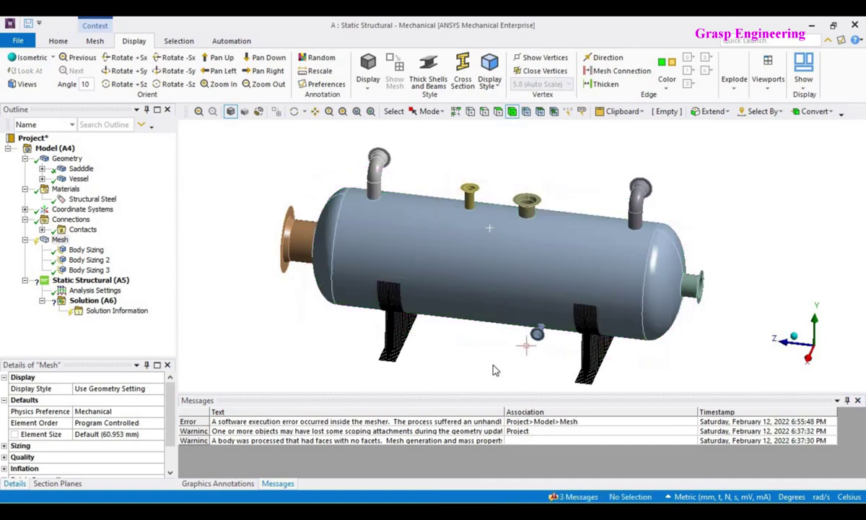
{"action": "right_click", "coordinate": [64, 240]}
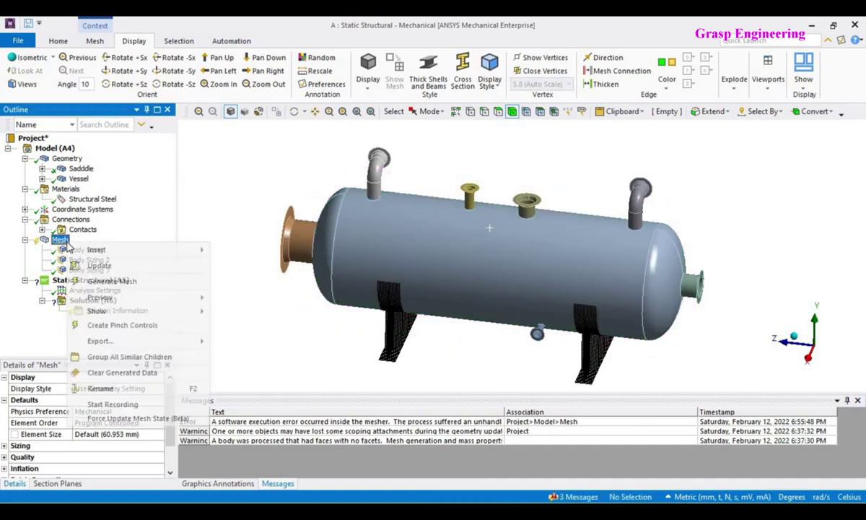
{"action": "left_click", "coordinate": [242, 273]}
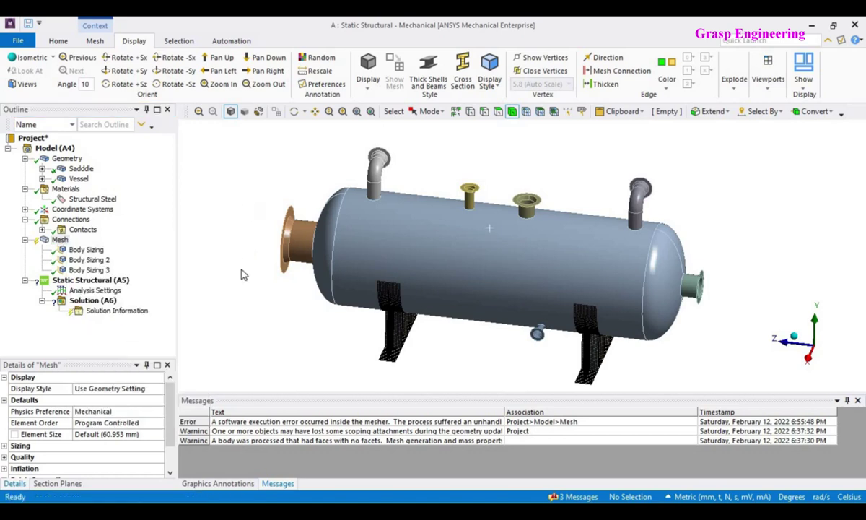
Hide the main vessel shell body and the Sadddle part so that only the nozzles are displayed.
{"action": "middle_click_drag", "start_coordinate": [523, 260], "coordinate": [541, 246]}
{"action": "right_click", "coordinate": [519, 257]}
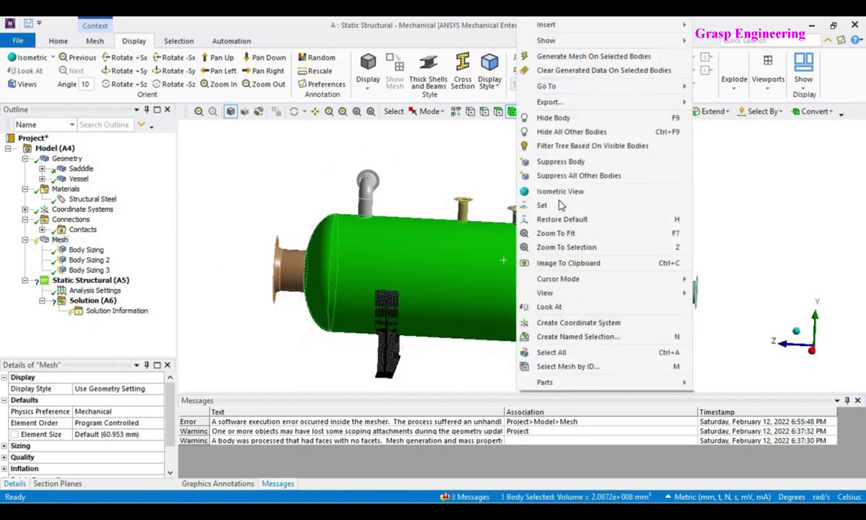
{"action": "left_click", "coordinate": [551, 118]}
{"action": "scroll", "coordinate": [516, 245], "scroll_direction": "down", "scroll_amount": 3}
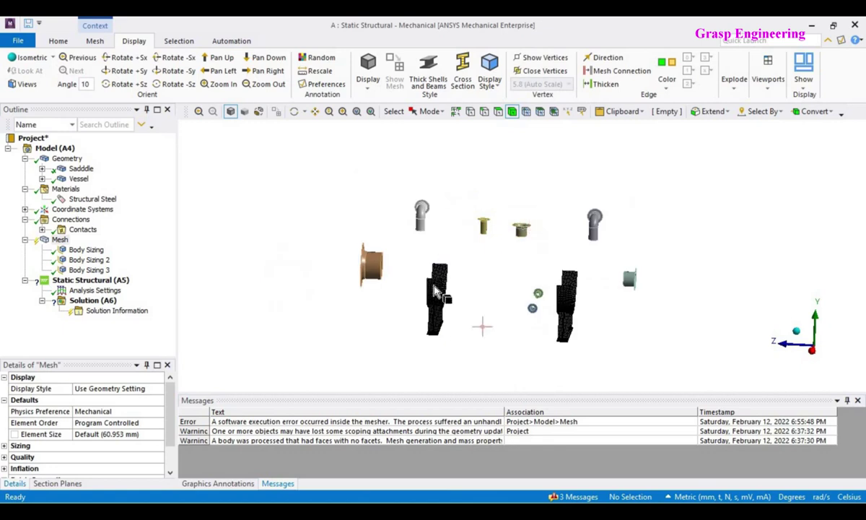
{"action": "right_click", "coordinate": [72, 171]}
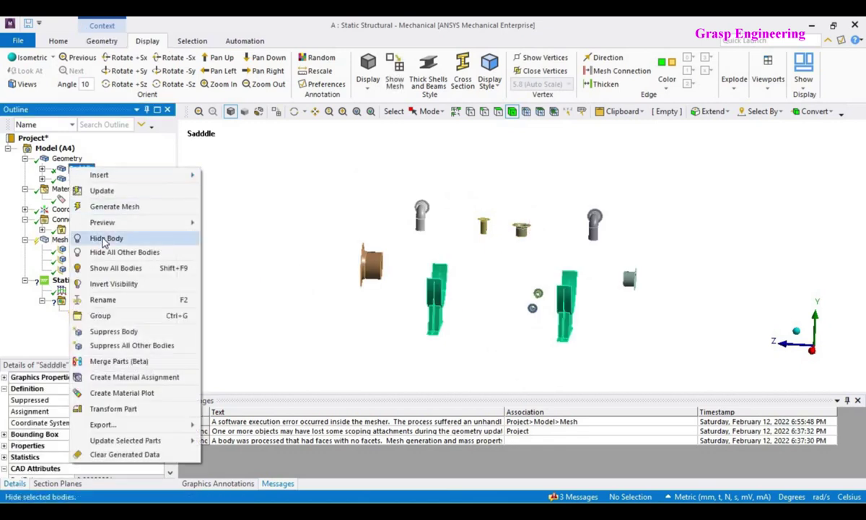
{"action": "left_click", "coordinate": [101, 230]}
Box-select all the displayed nozzle bodies and generate the mesh on the selected bodies only.
{"action": "scroll", "coordinate": [546, 183], "scroll_direction": "down", "scroll_amount": 2}
{"action": "left_click", "coordinate": [429, 111]}
{"action": "left_click", "coordinate": [446, 140]}
{"action": "left_click_drag", "start_coordinate": [627, 325], "coordinate": [350, 172]}
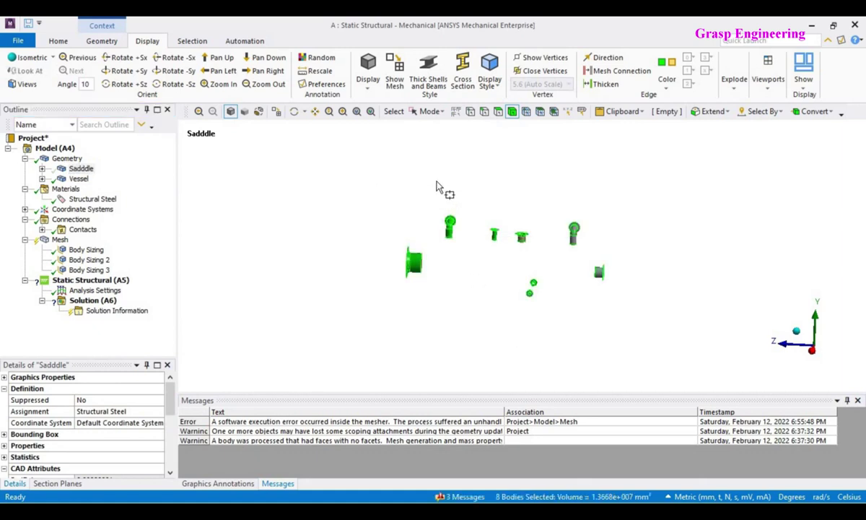
{"action": "right_click", "coordinate": [441, 187]}
{"action": "left_click", "coordinate": [479, 108]}
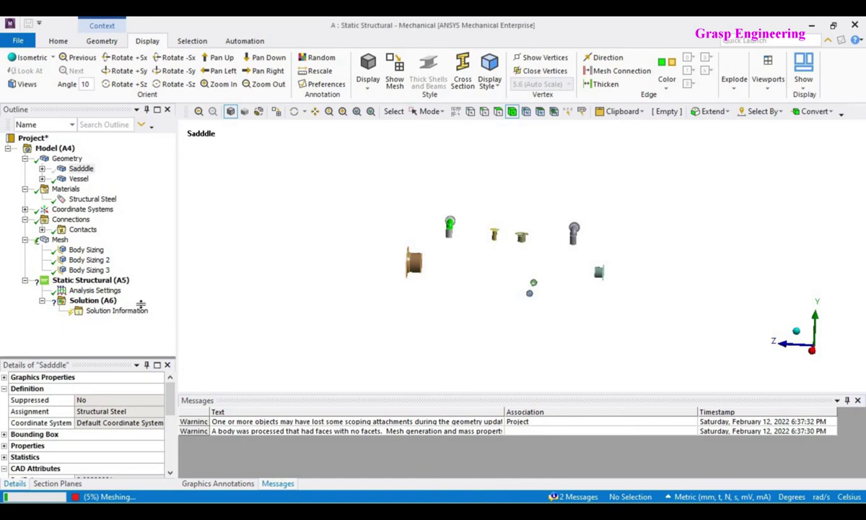
Enlarge the details area and collapse its CAD Attributes group.
{"action": "left_click_drag", "start_coordinate": [124, 356], "coordinate": [134, 289]}
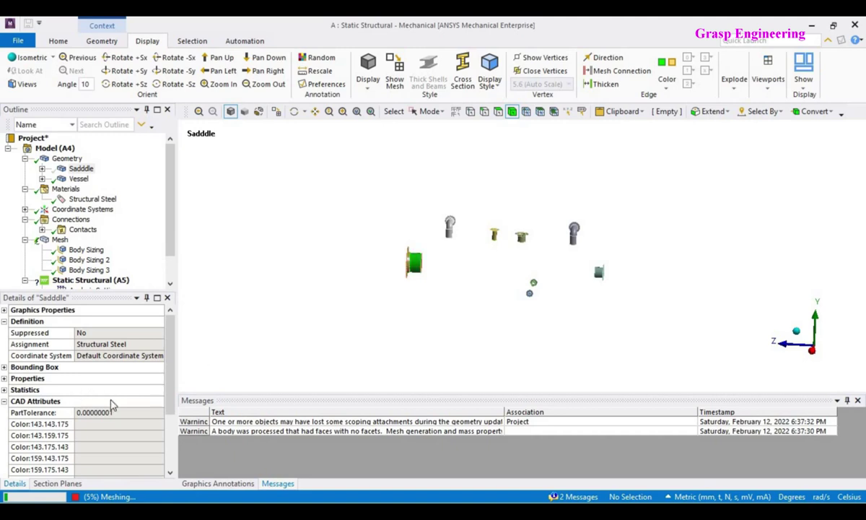
{"action": "left_click", "coordinate": [5, 403]}
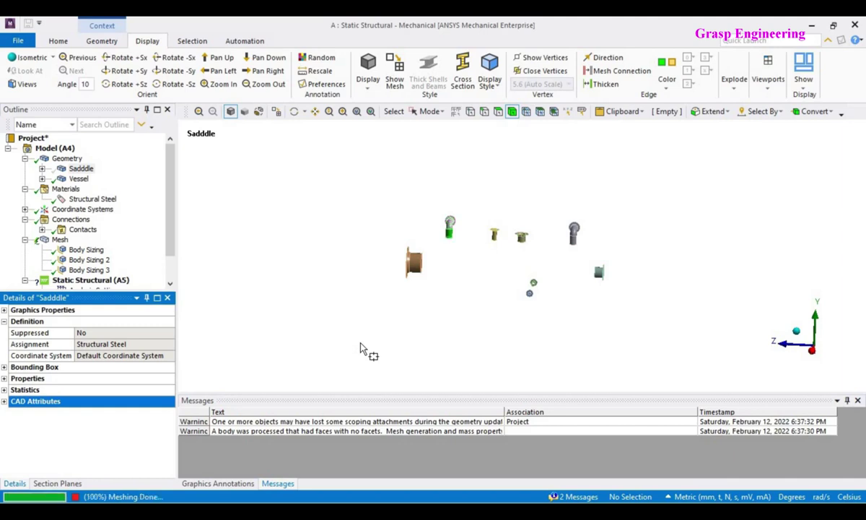
Check the mesh on the nozzles and make all hidden bodies visible again.
{"action": "scroll", "coordinate": [428, 291], "scroll_direction": "up", "scroll_amount": 2}
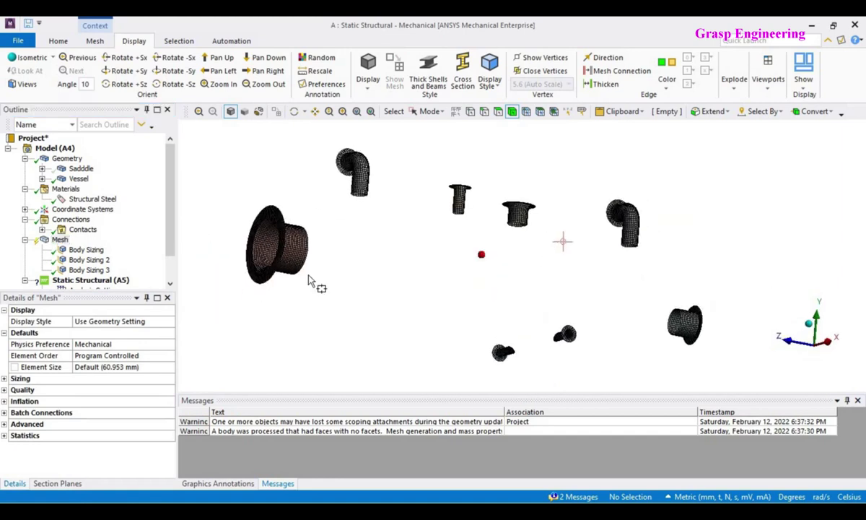
{"action": "scroll", "coordinate": [321, 275], "scroll_direction": "up", "scroll_amount": 3}
{"action": "middle_click_drag", "start_coordinate": [441, 273], "coordinate": [286, 205]}
{"action": "right_click", "coordinate": [284, 199]}
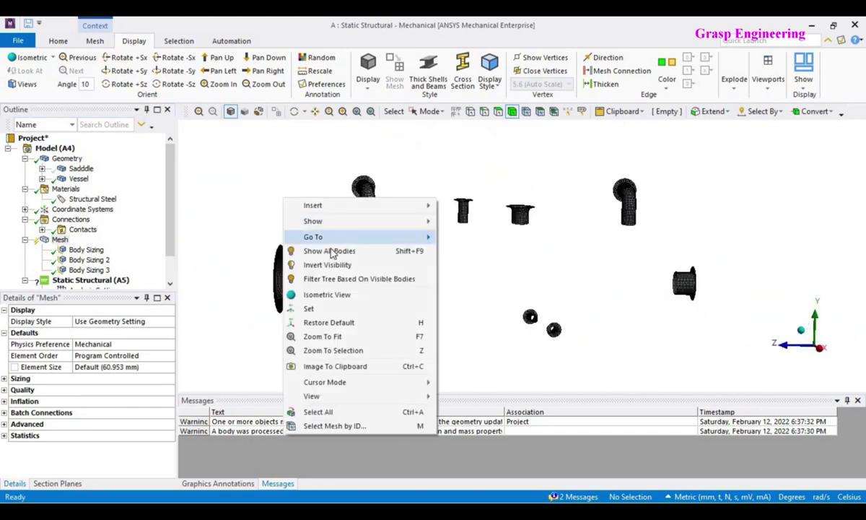
{"action": "left_click", "coordinate": [331, 251]}
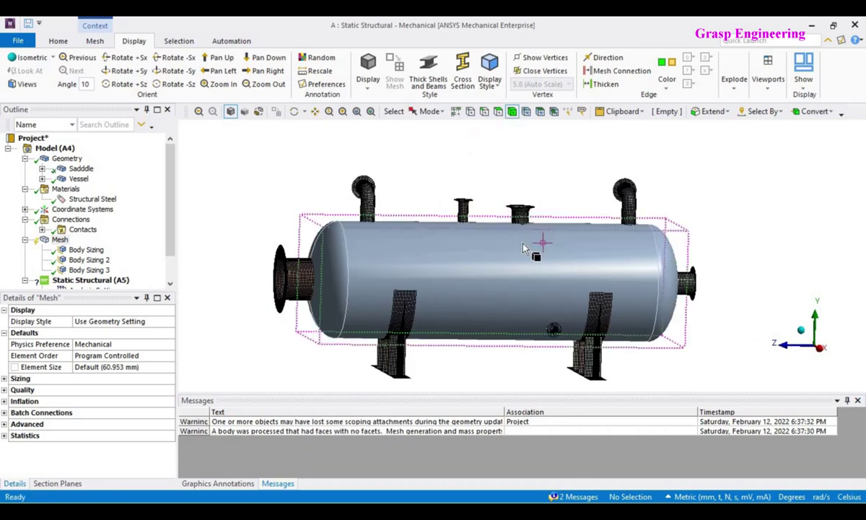
Generate the mesh on the main vessel shell body only.
{"action": "right_click", "coordinate": [528, 244]}
{"action": "left_click", "coordinate": [566, 168]}
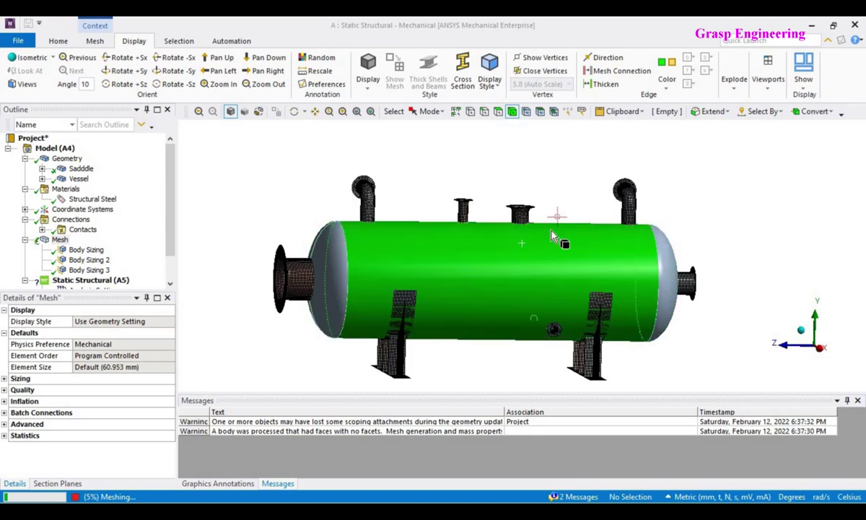
{"action": "scroll", "coordinate": [509, 224], "scroll_direction": "up", "scroll_amount": 4}
{"action": "middle_click_drag", "start_coordinate": [498, 228], "coordinate": [549, 203]}
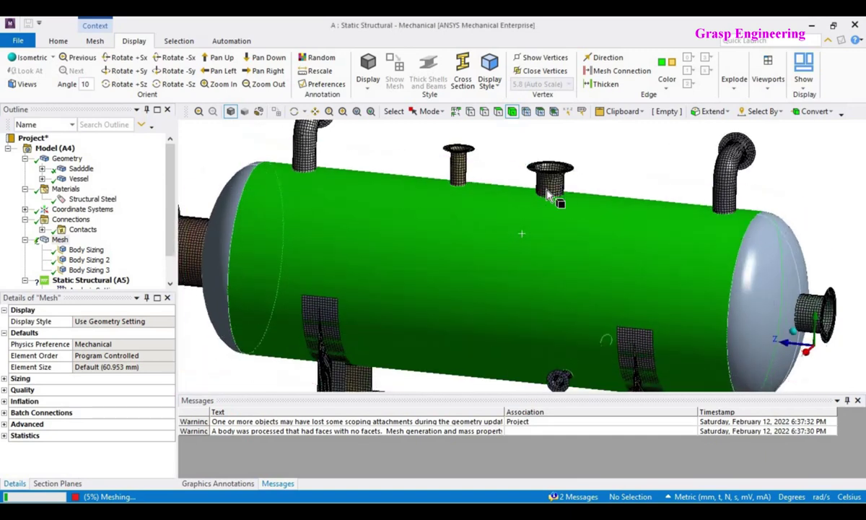
{"action": "left_click", "coordinate": [556, 202]}
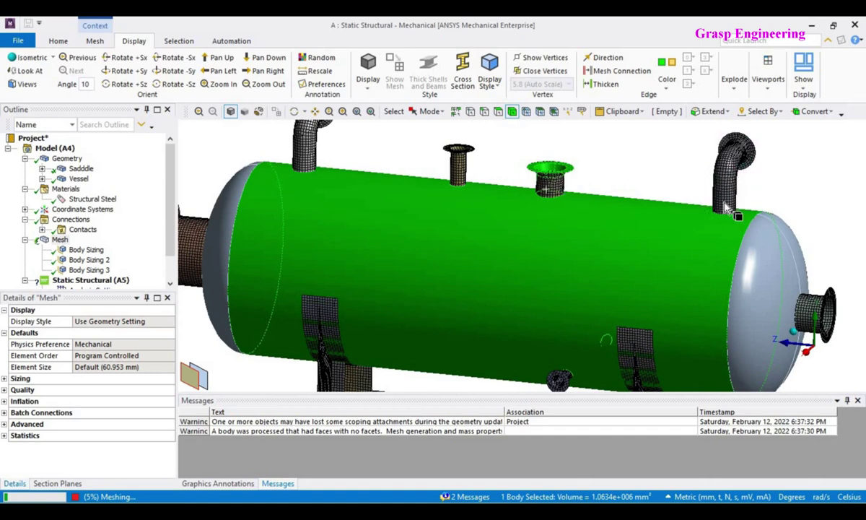
{"action": "middle_click_drag", "start_coordinate": [591, 231], "coordinate": [487, 252]}
{"action": "middle_click", "coordinate": [635, 258]}
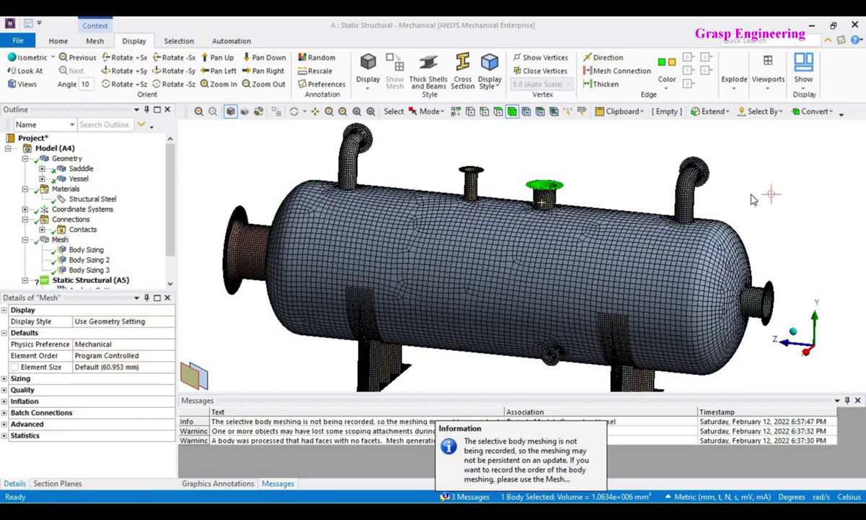
Inspect the vessel shell mesh around the wide top nozzle, checking the elements where the nozzle meets the shell.
{"action": "scroll", "coordinate": [438, 224], "scroll_direction": "down", "scroll_amount": 3}
{"action": "middle_click_drag", "start_coordinate": [438, 224], "coordinate": [457, 266]}
{"action": "scroll", "coordinate": [509, 263], "scroll_direction": "up", "scroll_amount": 3}
{"action": "scroll", "coordinate": [474, 241], "scroll_direction": "up", "scroll_amount": 3}
{"action": "middle_click_drag", "start_coordinate": [506, 228], "coordinate": [555, 254]}
{"action": "scroll", "coordinate": [554, 252], "scroll_direction": "up", "scroll_amount": 4}
{"action": "middle_click_drag", "start_coordinate": [486, 204], "coordinate": [571, 285]}
{"action": "scroll", "coordinate": [574, 289], "scroll_direction": "up", "scroll_amount": 5}
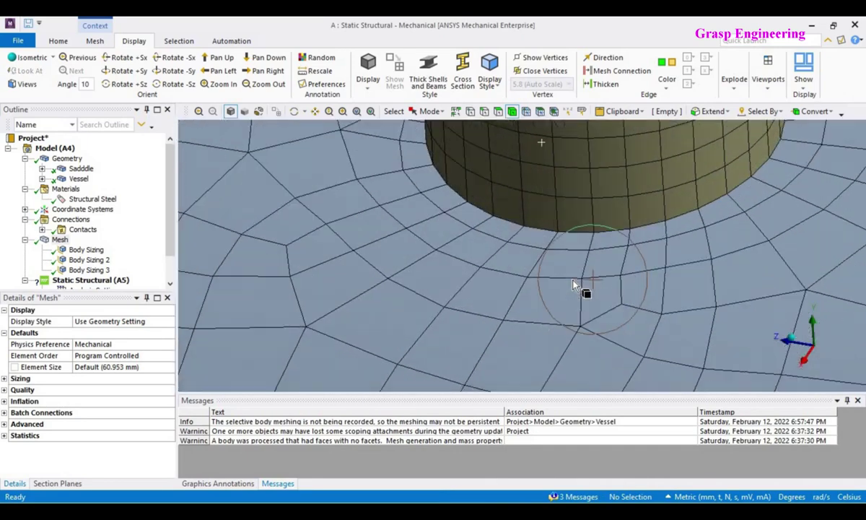
{"action": "left_click", "coordinate": [565, 199]}
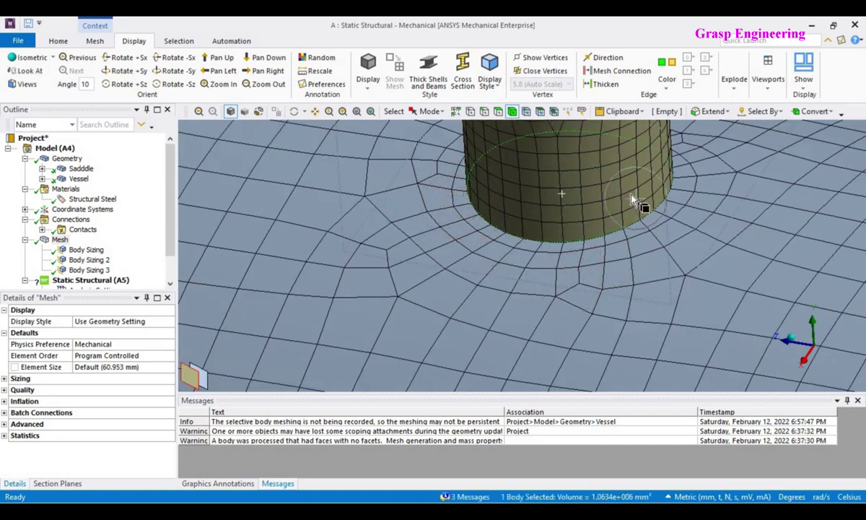
{"action": "scroll", "coordinate": [634, 201], "scroll_direction": "down", "scroll_amount": 10}
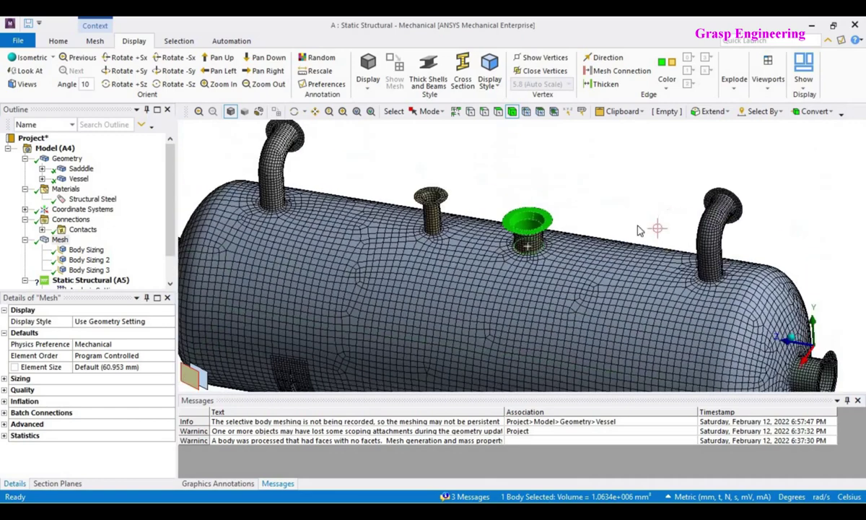
Shorten the details area to enlarge the outline tree, narrow both side panes, and clear the body selection.
{"action": "scroll", "coordinate": [639, 230], "scroll_direction": "down", "scroll_amount": 3}
{"action": "middle_click_drag", "start_coordinate": [463, 281], "coordinate": [506, 250]}
{"action": "scroll", "coordinate": [94, 267], "scroll_direction": "down", "scroll_amount": 1}
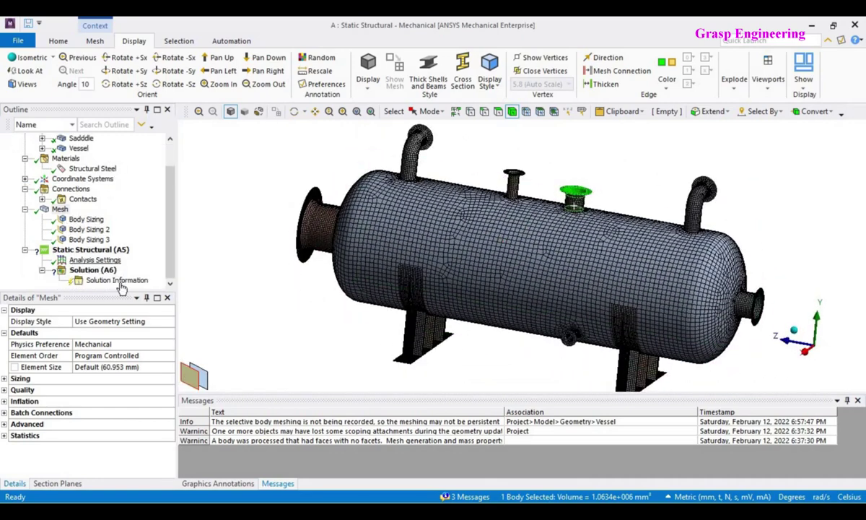
{"action": "left_click_drag", "start_coordinate": [116, 297], "coordinate": [112, 336]}
{"action": "middle_click_drag", "start_coordinate": [437, 273], "coordinate": [177, 250]}
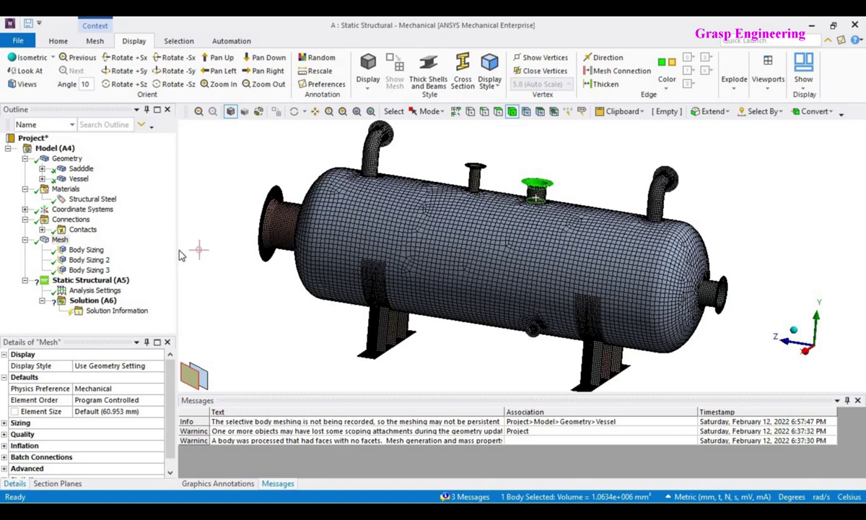
{"action": "left_click_drag", "start_coordinate": [162, 253], "coordinate": [142, 253]}
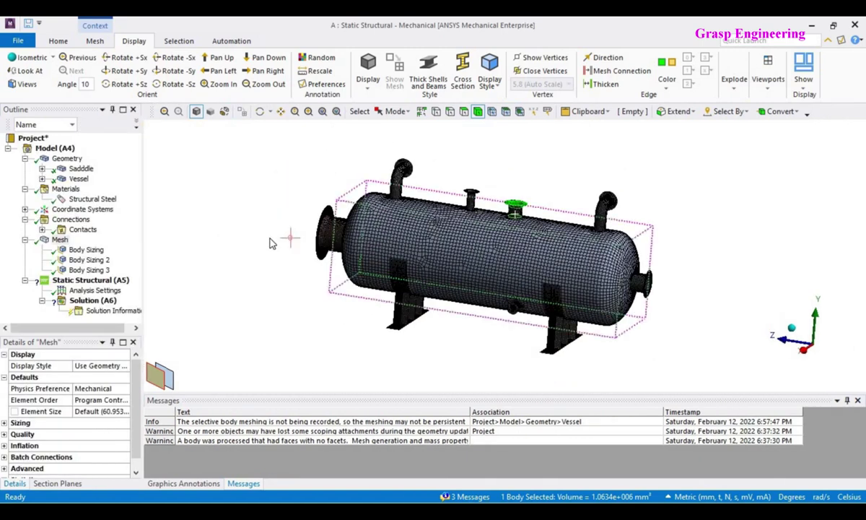
{"action": "left_click", "coordinate": [279, 238]}
{"action": "scroll", "coordinate": [381, 277], "scroll_direction": "up", "scroll_amount": 1}
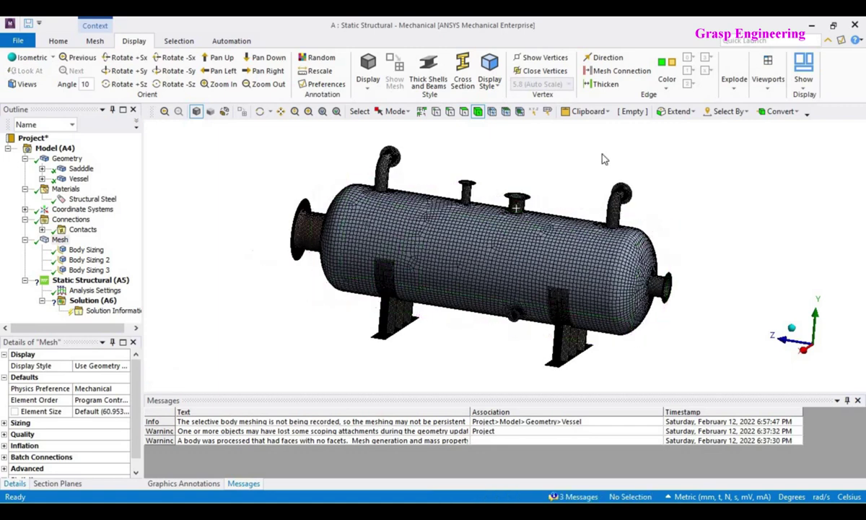
Colour the mesh edges by body connection and check the connectivity where the wide end nozzle and saddle meet the shell.
{"action": "left_click", "coordinate": [674, 83]}
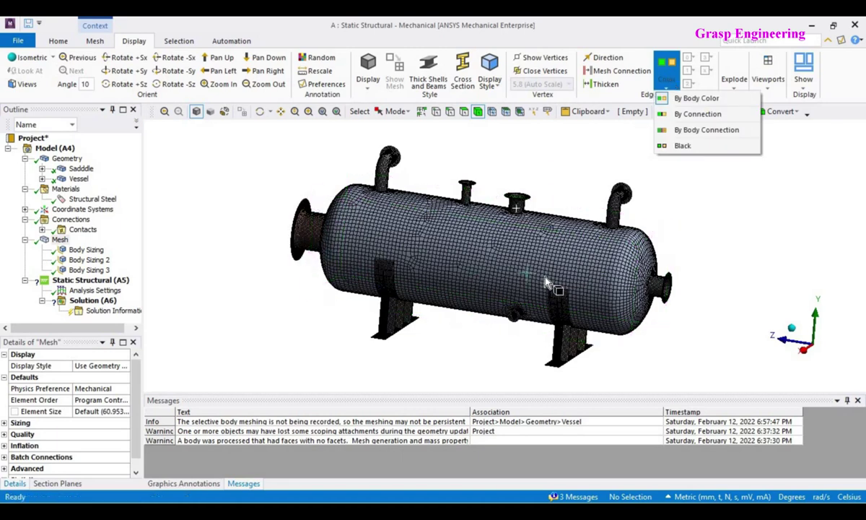
{"action": "left_click", "coordinate": [689, 130]}
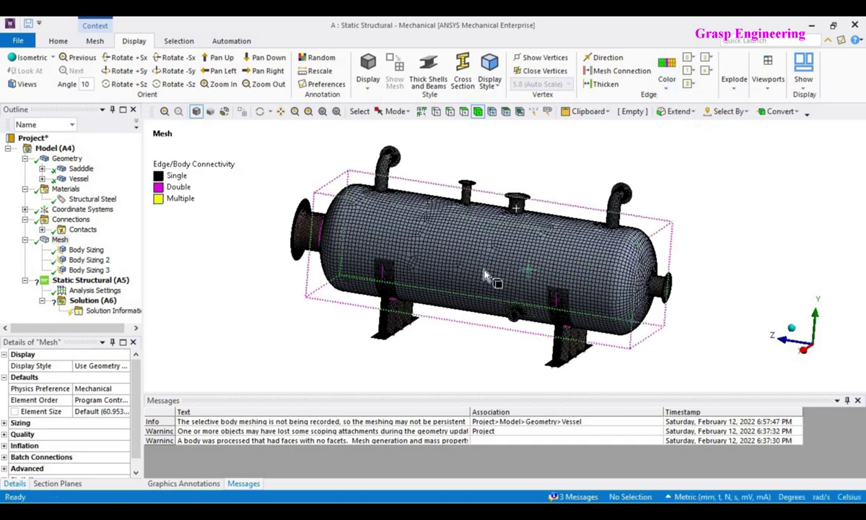
{"action": "middle_click_drag", "start_coordinate": [407, 252], "coordinate": [510, 288], "text": "ctrl"}
{"action": "scroll", "coordinate": [511, 288], "scroll_direction": "up", "scroll_amount": 5}
{"action": "middle_click_drag", "start_coordinate": [390, 247], "coordinate": [529, 210]}
{"action": "scroll", "coordinate": [339, 245], "scroll_direction": "up", "scroll_amount": 5}
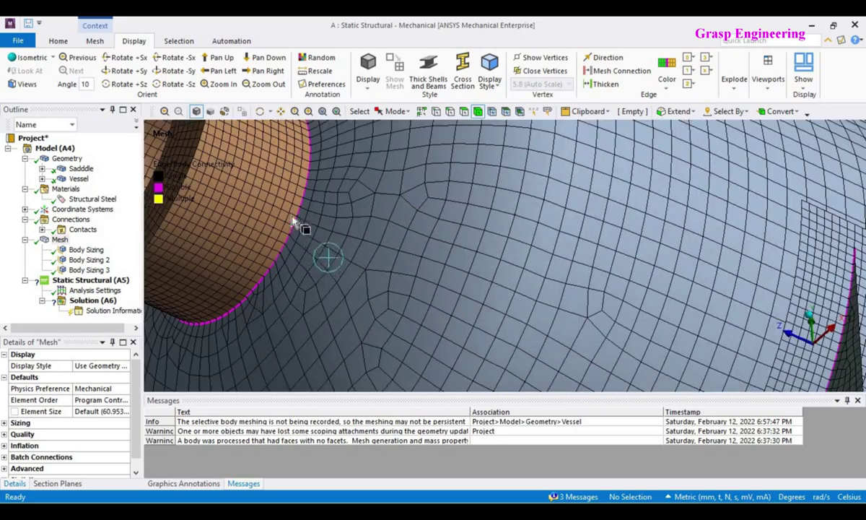
{"action": "scroll", "coordinate": [319, 229], "scroll_direction": "down", "scroll_amount": 3}
{"action": "middle_click_drag", "start_coordinate": [329, 198], "coordinate": [383, 250]}
{"action": "scroll", "coordinate": [368, 252], "scroll_direction": "down", "scroll_amount": 3}
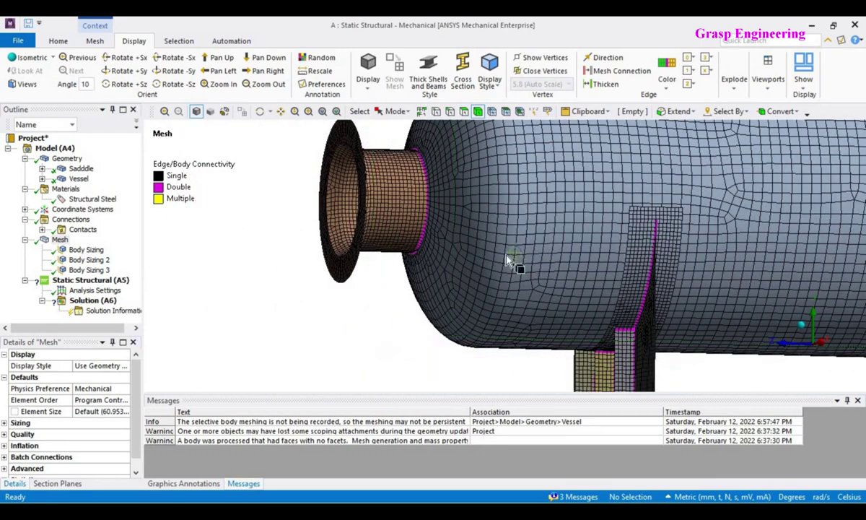
{"action": "middle_click_drag", "start_coordinate": [535, 209], "coordinate": [531, 390]}
{"action": "scroll", "coordinate": [512, 291], "scroll_direction": "down", "scroll_amount": 2}
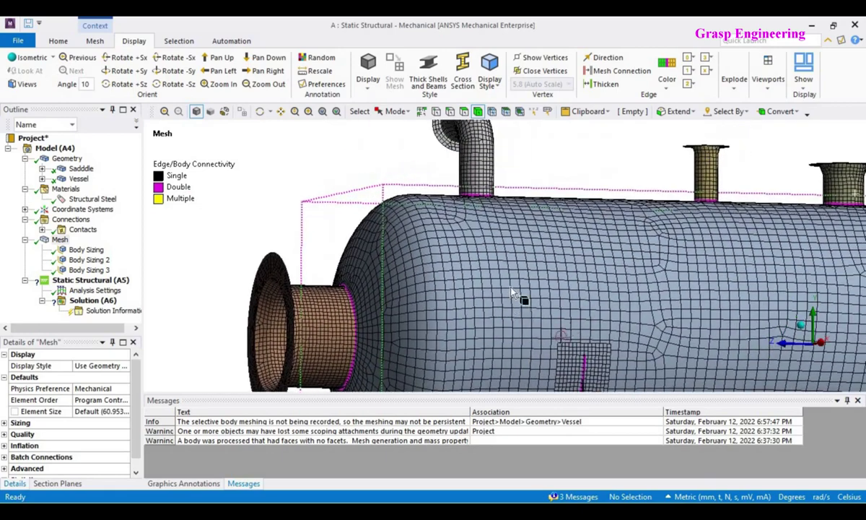
Examine the edge connectivity where the top nozzles and the opposite end nozzle join the vessel shell.
{"action": "scroll", "coordinate": [506, 271], "scroll_direction": "up", "scroll_amount": 3}
{"action": "middle_click_drag", "start_coordinate": [494, 218], "coordinate": [286, 242], "text": "ctrl"}
{"action": "scroll", "coordinate": [539, 296], "scroll_direction": "up", "scroll_amount": 5}
{"action": "scroll", "coordinate": [572, 241], "scroll_direction": "down", "scroll_amount": 6}
{"action": "middle_click_drag", "start_coordinate": [762, 247], "coordinate": [497, 261], "text": "ctrl"}
{"action": "scroll", "coordinate": [512, 255], "scroll_direction": "down", "scroll_amount": 1}
{"action": "scroll", "coordinate": [512, 255], "scroll_direction": "down", "scroll_amount": 3}
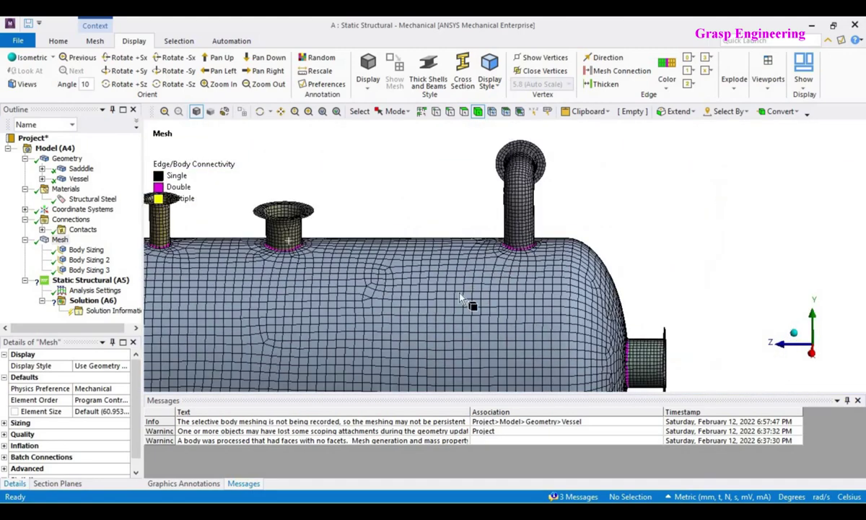
{"action": "scroll", "coordinate": [469, 306], "scroll_direction": "down", "scroll_amount": 3}
{"action": "middle_click_drag", "start_coordinate": [469, 305], "coordinate": [477, 157], "text": "ctrl"}
{"action": "scroll", "coordinate": [535, 267], "scroll_direction": "up", "scroll_amount": 3}
{"action": "middle_click_drag", "start_coordinate": [579, 268], "coordinate": [582, 387], "text": "ctrl"}
{"action": "middle_click_drag", "start_coordinate": [559, 256], "coordinate": [505, 257]}
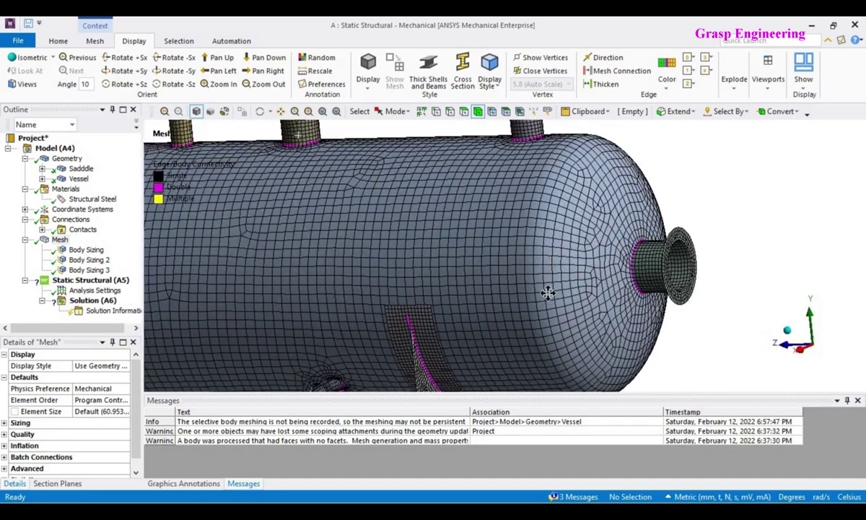
Inspect the mesh and edge connectivity closely around the junction of the small lower nozzle with the shell.
{"action": "middle_click_drag", "start_coordinate": [547, 292], "coordinate": [559, 242], "text": "ctrl"}
{"action": "scroll", "coordinate": [539, 259], "scroll_direction": "up", "scroll_amount": 4}
{"action": "middle_click_drag", "start_coordinate": [496, 292], "coordinate": [478, 242]}
{"action": "middle_click_drag", "start_coordinate": [524, 345], "coordinate": [526, 262], "text": "ctrl"}
{"action": "scroll", "coordinate": [511, 251], "scroll_direction": "down", "scroll_amount": 5}
{"action": "middle_click_drag", "start_coordinate": [471, 242], "coordinate": [496, 271]}
{"action": "scroll", "coordinate": [497, 271], "scroll_direction": "up", "scroll_amount": 4}
{"action": "middle_click_drag", "start_coordinate": [509, 193], "coordinate": [502, 361], "text": "ctrl"}
{"action": "scroll", "coordinate": [484, 285], "scroll_direction": "up", "scroll_amount": 3}
{"action": "middle_click_drag", "start_coordinate": [485, 285], "coordinate": [536, 271]}
{"action": "scroll", "coordinate": [544, 302], "scroll_direction": "up", "scroll_amount": 3}
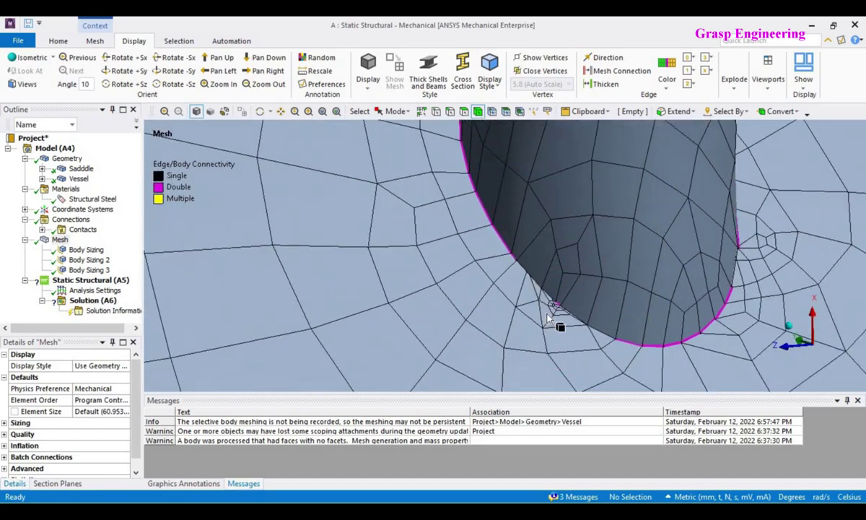
{"action": "scroll", "coordinate": [541, 294], "scroll_direction": "down", "scroll_amount": 5}
{"action": "scroll", "coordinate": [523, 320], "scroll_direction": "up", "scroll_amount": 7}
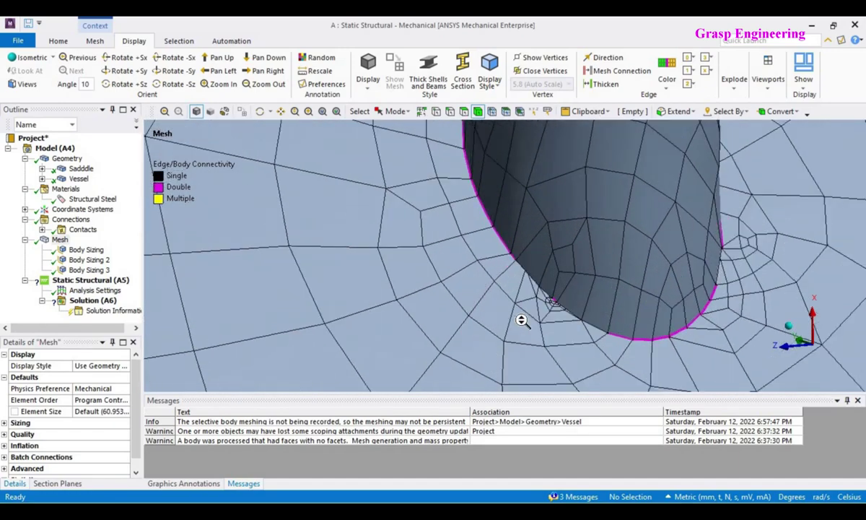
{"action": "scroll", "coordinate": [515, 299], "scroll_direction": "down", "scroll_amount": 2}
{"action": "middle_click_drag", "start_coordinate": [515, 303], "coordinate": [610, 249]}
{"action": "middle_click_drag", "start_coordinate": [636, 228], "coordinate": [684, 220], "text": "ctrl"}
{"action": "scroll", "coordinate": [346, 246], "scroll_direction": "up", "scroll_amount": 3}
{"action": "middle_click_drag", "start_coordinate": [347, 246], "coordinate": [681, 215], "text": "ctrl"}
{"action": "scroll", "coordinate": [527, 270], "scroll_direction": "up", "scroll_amount": 3}
{"action": "middle_click_drag", "start_coordinate": [588, 276], "coordinate": [512, 295]}
{"action": "scroll", "coordinate": [557, 291], "scroll_direction": "down", "scroll_amount": 10}
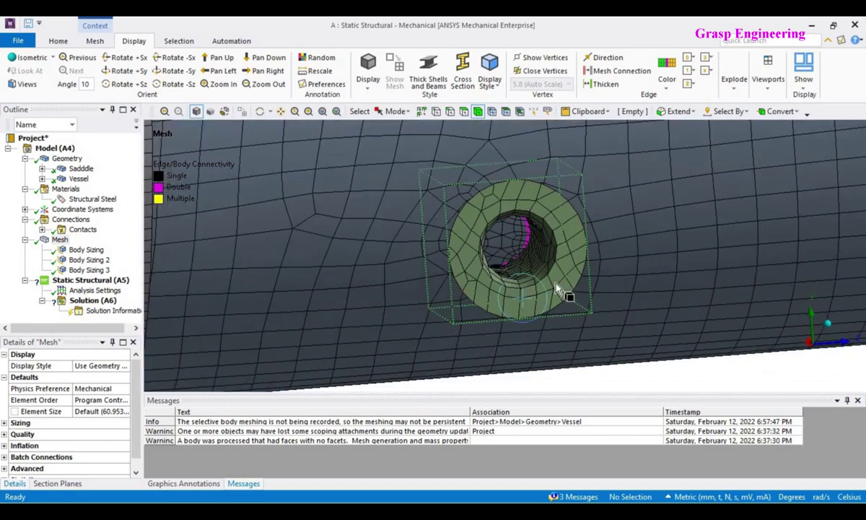
Review the whole meshed vessel from several sides and recheck the small lower nozzle's connection to the shell.
{"action": "scroll", "coordinate": [558, 291], "scroll_direction": "down", "scroll_amount": 5}
{"action": "middle_click_drag", "start_coordinate": [559, 288], "coordinate": [557, 316]}
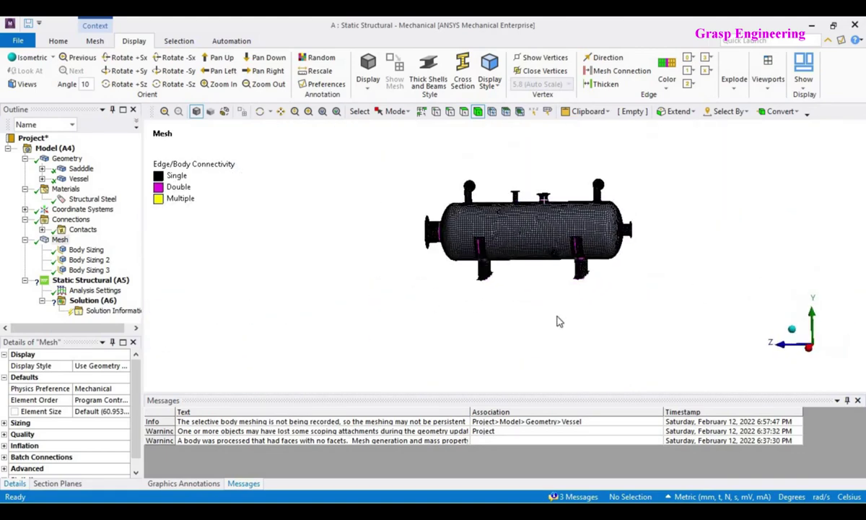
{"action": "scroll", "coordinate": [585, 253], "scroll_direction": "up", "scroll_amount": 10}
{"action": "middle_click_drag", "start_coordinate": [751, 276], "coordinate": [483, 286], "text": "ctrl"}
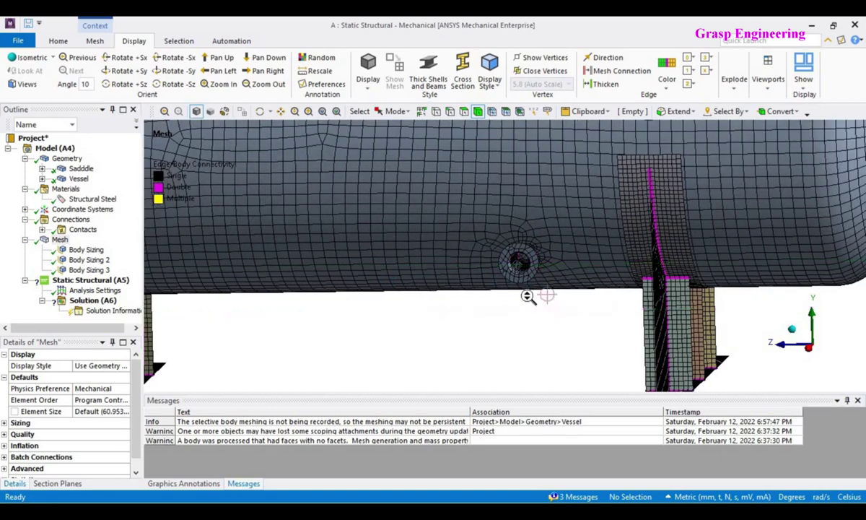
{"action": "scroll", "coordinate": [526, 334], "scroll_direction": "down", "scroll_amount": 8}
{"action": "middle_click_drag", "start_coordinate": [377, 262], "coordinate": [394, 288]}
{"action": "scroll", "coordinate": [446, 304], "scroll_direction": "up", "scroll_amount": 3}
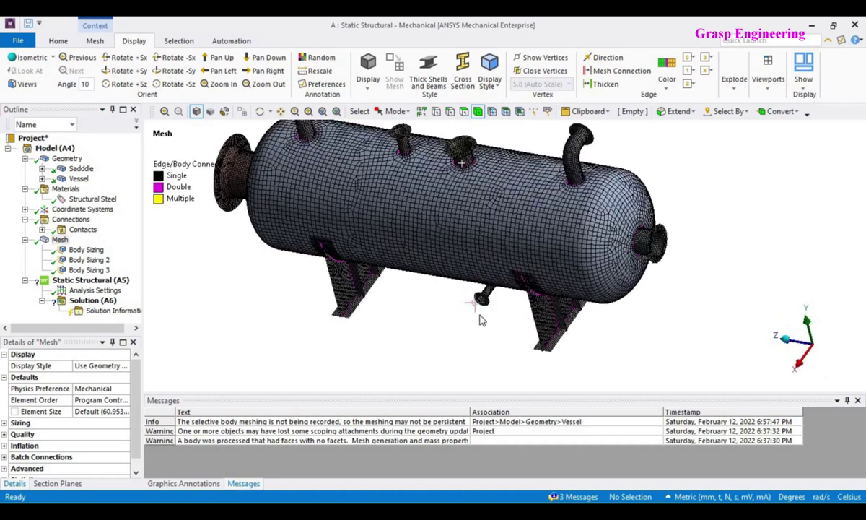
{"action": "scroll", "coordinate": [482, 320], "scroll_direction": "down", "scroll_amount": 2}
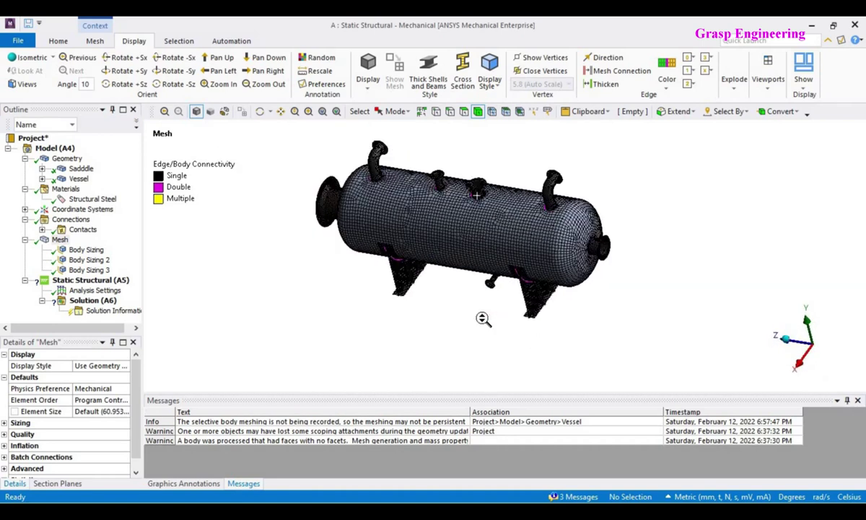
{"action": "left_click", "coordinate": [448, 216]}
{"action": "middle_click_drag", "start_coordinate": [468, 333], "coordinate": [489, 325]}
{"action": "left_click", "coordinate": [489, 325]}
{"action": "scroll", "coordinate": [489, 325], "scroll_direction": "up", "scroll_amount": 3}
{"action": "scroll", "coordinate": [489, 326], "scroll_direction": "up", "scroll_amount": 6}
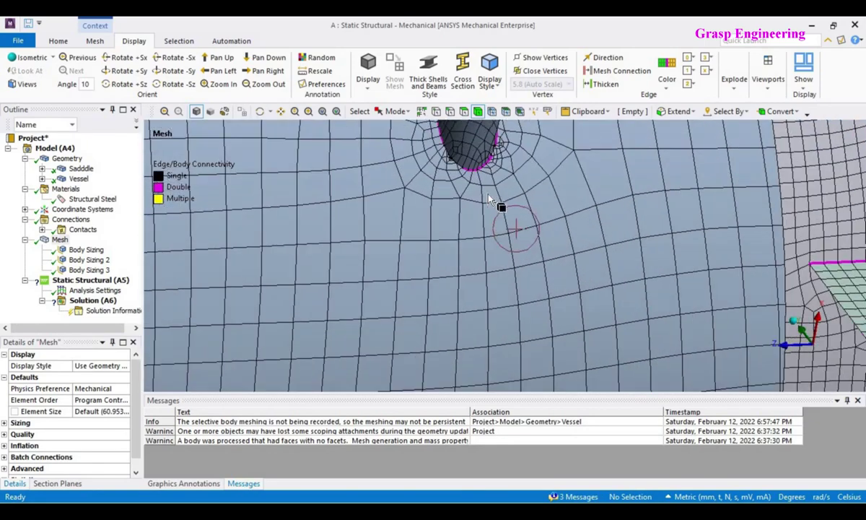
{"action": "scroll", "coordinate": [508, 262], "scroll_direction": "down", "scroll_amount": 10}
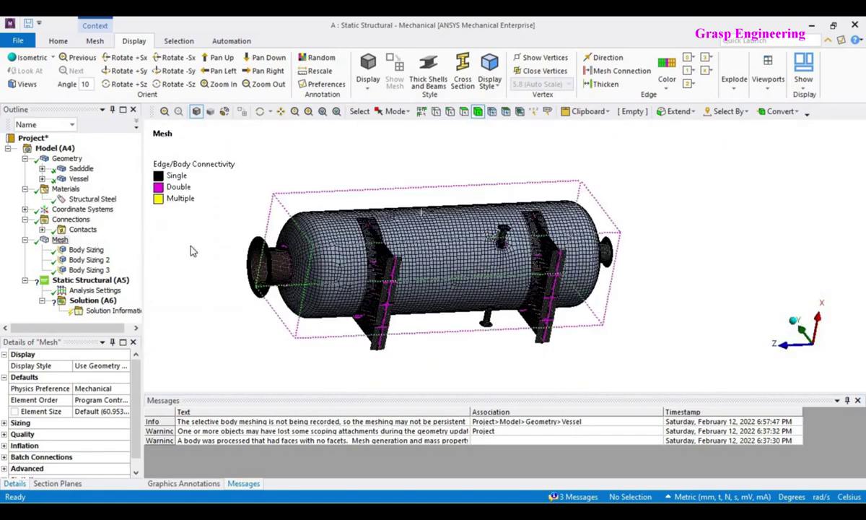
Display the geometry with edges coloured by connection and check the small lower nozzle's junction edge on the shell.
{"action": "left_click", "coordinate": [66, 159]}
{"action": "scroll", "coordinate": [542, 284], "scroll_direction": "up", "scroll_amount": 5}
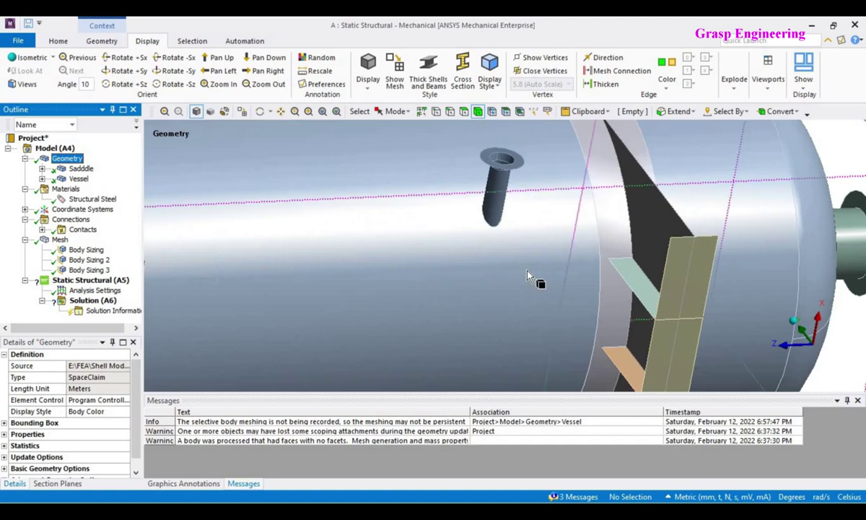
{"action": "left_click", "coordinate": [668, 74]}
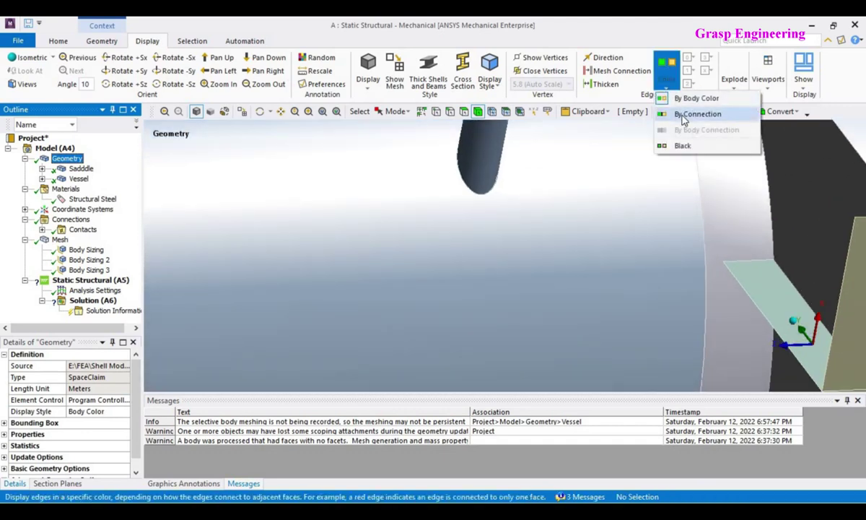
{"action": "left_click", "coordinate": [689, 113]}
{"action": "left_click_drag", "start_coordinate": [442, 209], "coordinate": [663, 122]}
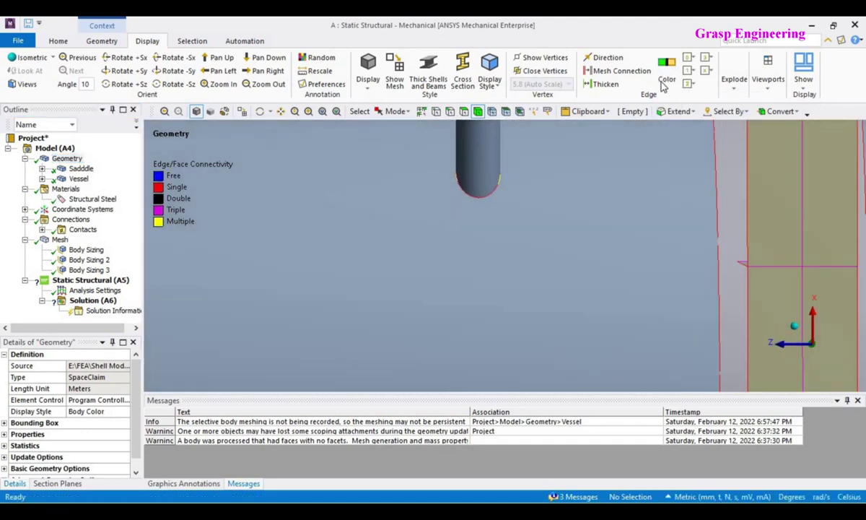
{"action": "middle_click_drag", "start_coordinate": [483, 196], "coordinate": [385, 192]}
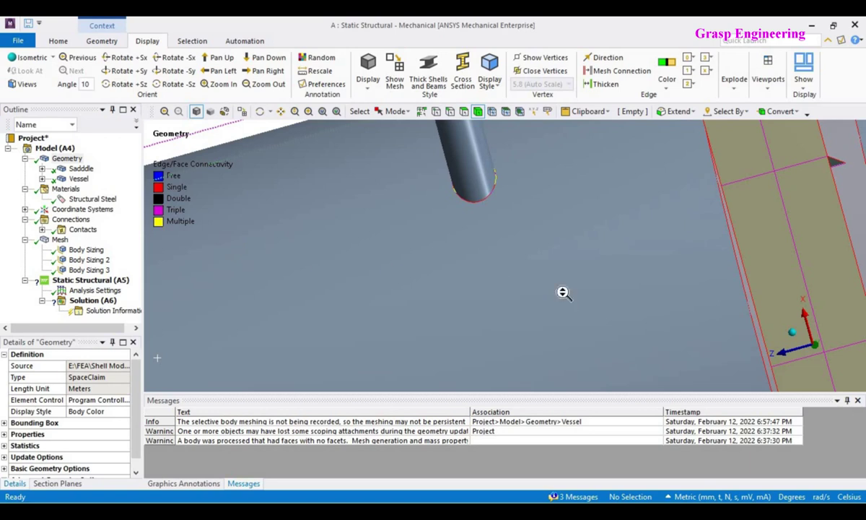
{"action": "scroll", "coordinate": [563, 293], "scroll_direction": "down", "scroll_amount": 2}
{"action": "mouse_move", "coordinate": [511, 242]}
{"action": "middle_mouse_down"}
{"action": "mouse_move", "coordinate": [624, 238]}
{"action": "mouse_move", "coordinate": [567, 300]}
{"action": "mouse_move", "coordinate": [592, 305]}
{"action": "mouse_move", "coordinate": [497, 234]}
{"action": "middle_mouse_up"}
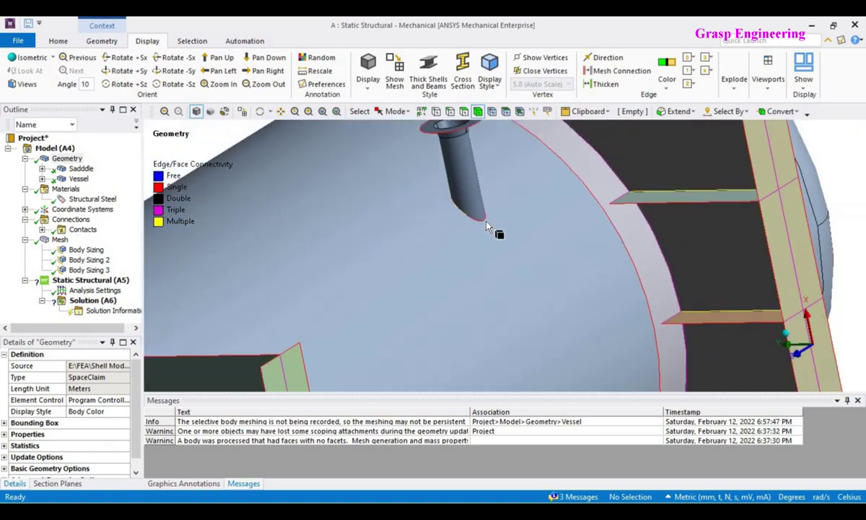
{"action": "scroll", "coordinate": [393, 244], "scroll_direction": "down", "scroll_amount": 3}
{"action": "middle_click_drag", "start_coordinate": [478, 276], "coordinate": [386, 357]}
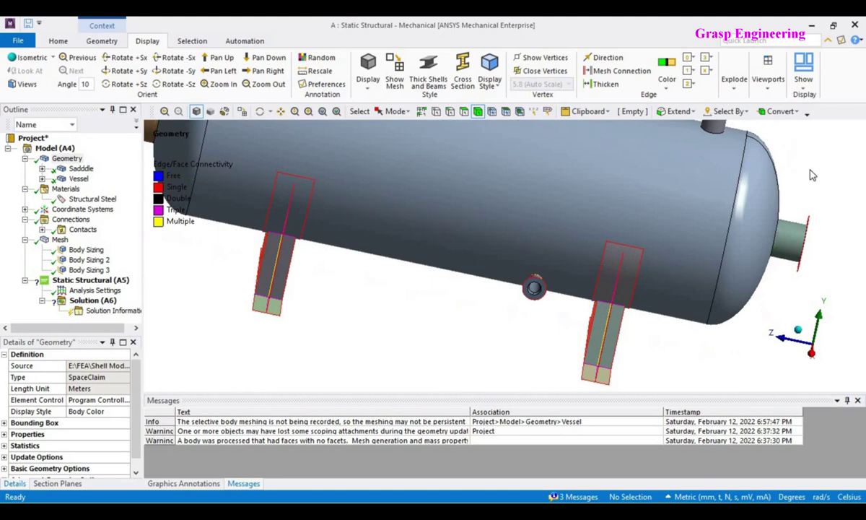
Switch to SpaceClaim and examine the small lower nozzle's intersection edge with the main shell.
{"action": "key", "text": "alt+Tab"}
{"action": "scroll", "coordinate": [581, 367], "scroll_direction": "down", "scroll_amount": 6}
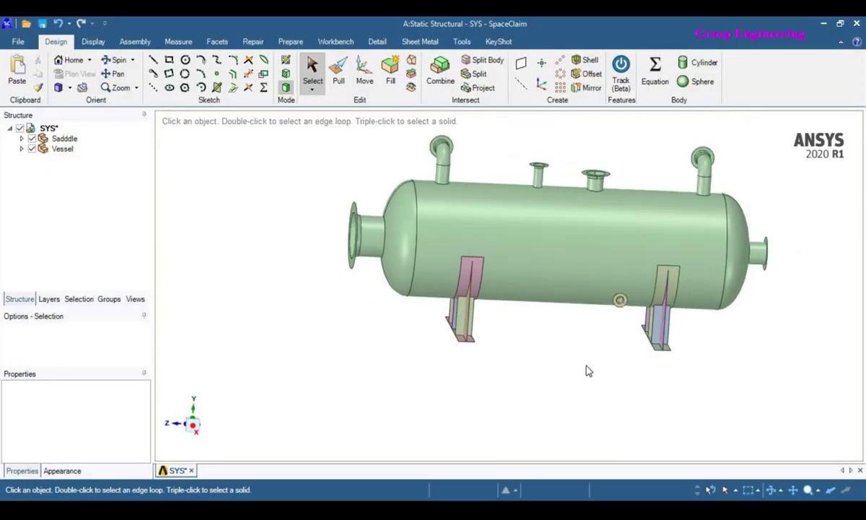
{"action": "scroll", "coordinate": [615, 350], "scroll_direction": "up", "scroll_amount": 8}
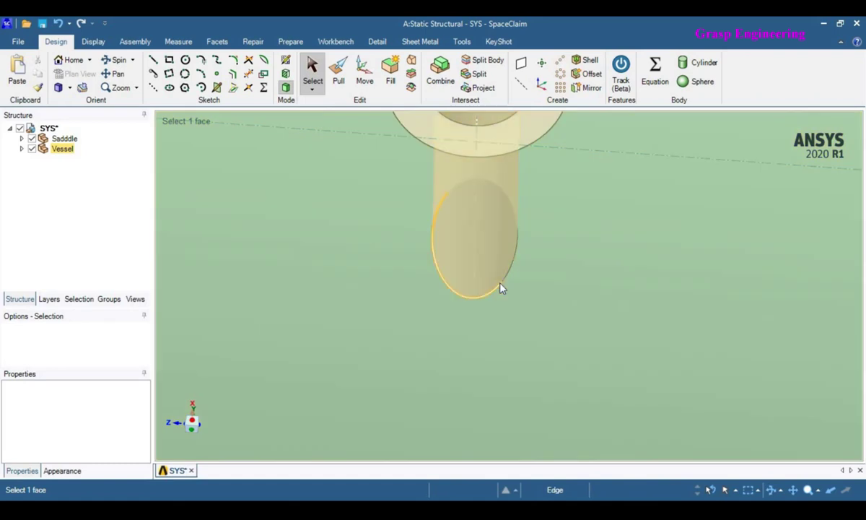
{"action": "double_click", "coordinate": [507, 283]}
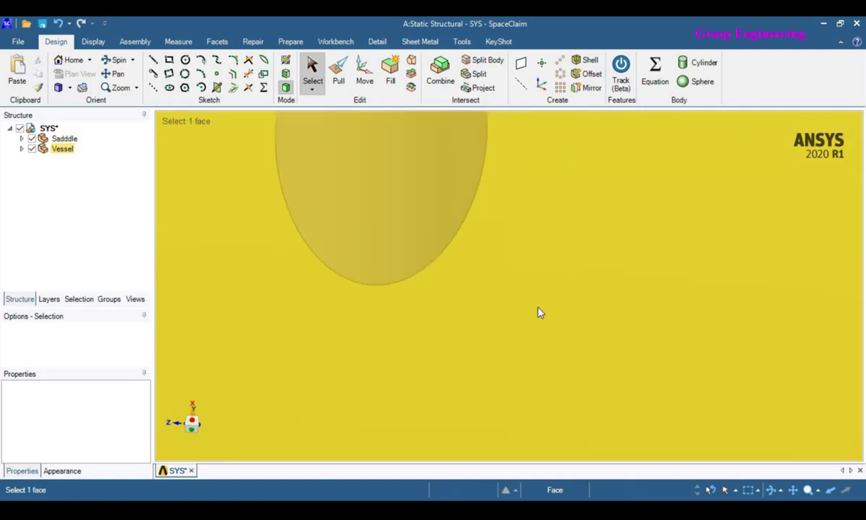
{"action": "scroll", "coordinate": [549, 295], "scroll_direction": "down", "scroll_amount": 12}
{"action": "middle_click_drag", "start_coordinate": [573, 300], "coordinate": [511, 407]}
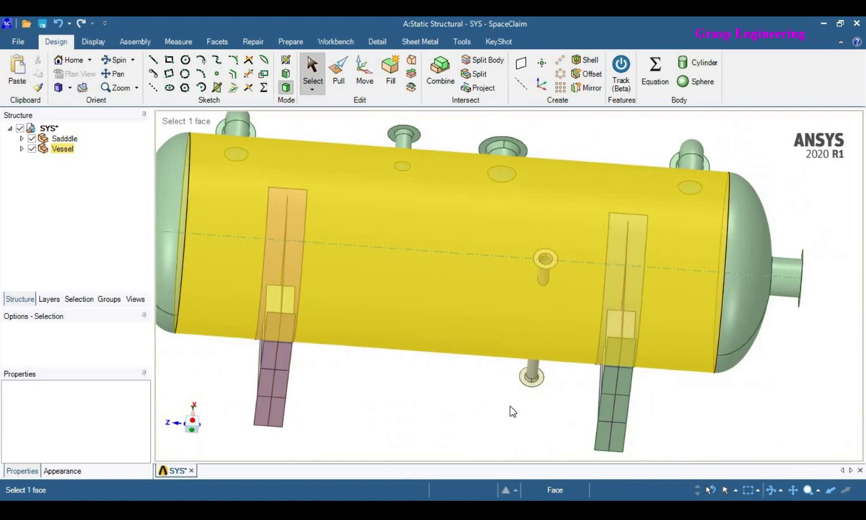
{"action": "scroll", "coordinate": [546, 292], "scroll_direction": "up", "scroll_amount": 3}
{"action": "scroll", "coordinate": [545, 291], "scroll_direction": "up", "scroll_amount": 4}
{"action": "scroll", "coordinate": [556, 265], "scroll_direction": "up", "scroll_amount": 1}
{"action": "mouse_move", "coordinate": [558, 263]}
{"action": "middle_mouse_down"}
{"action": "mouse_move", "coordinate": [561, 325]}
{"action": "mouse_move", "coordinate": [585, 342]}
{"action": "mouse_move", "coordinate": [553, 459]}
{"action": "middle_mouse_up"}
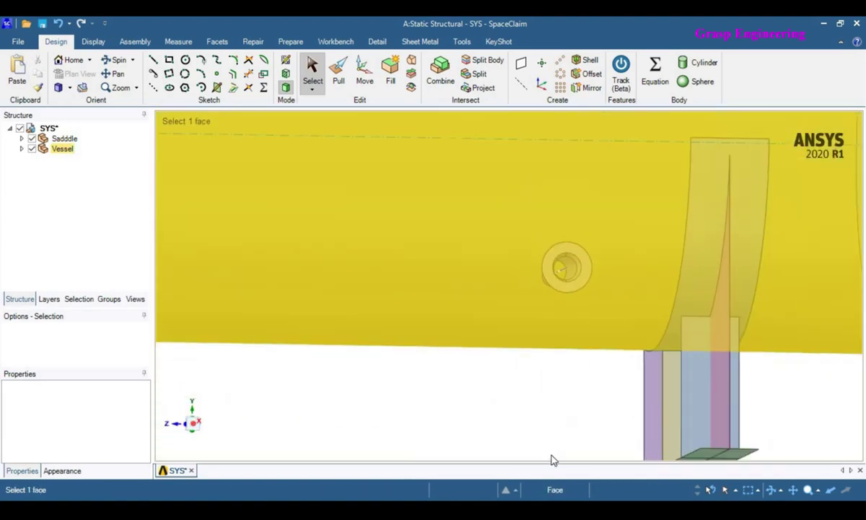
Hide the small lower nozzle beside the saddle.
{"action": "left_click", "coordinate": [564, 274]}
{"action": "middle_click_drag", "start_coordinate": [590, 286], "coordinate": [798, 333]}
{"action": "left_click", "coordinate": [788, 347]}
{"action": "scroll", "coordinate": [785, 348], "scroll_direction": "up", "scroll_amount": 3}
{"action": "scroll", "coordinate": [767, 353], "scroll_direction": "down", "scroll_amount": 2}
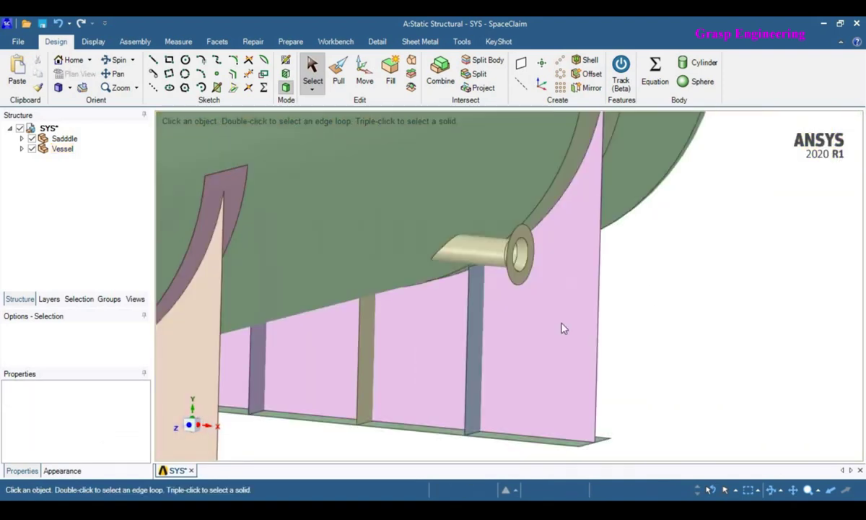
{"action": "left_click", "coordinate": [488, 261]}
{"action": "right_click", "coordinate": [488, 261]}
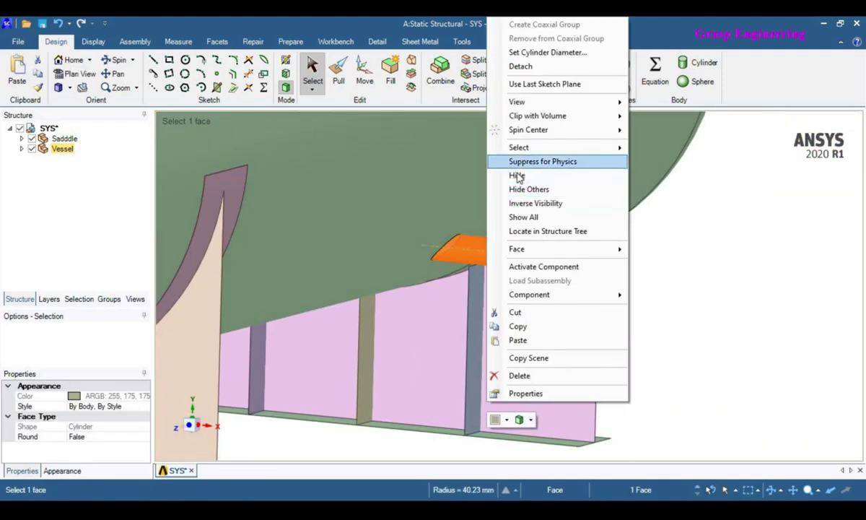
{"action": "left_click", "coordinate": [500, 176]}
Show all hidden bodies again so the complete vessel is displayed.
{"action": "middle_click_drag", "start_coordinate": [561, 267], "coordinate": [483, 226]}
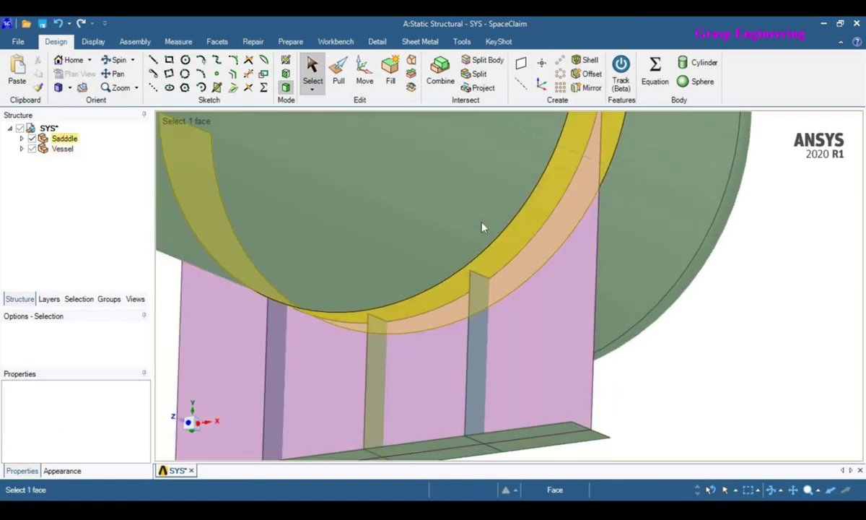
{"action": "left_click", "coordinate": [499, 241]}
{"action": "scroll", "coordinate": [522, 276], "scroll_direction": "up", "scroll_amount": 5}
{"action": "scroll", "coordinate": [561, 314], "scroll_direction": "down", "scroll_amount": 10}
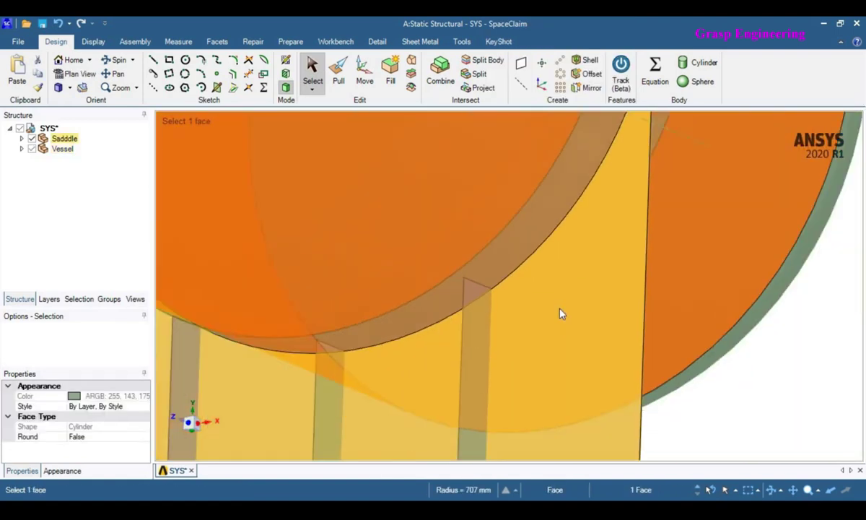
{"action": "right_click", "coordinate": [698, 285]}
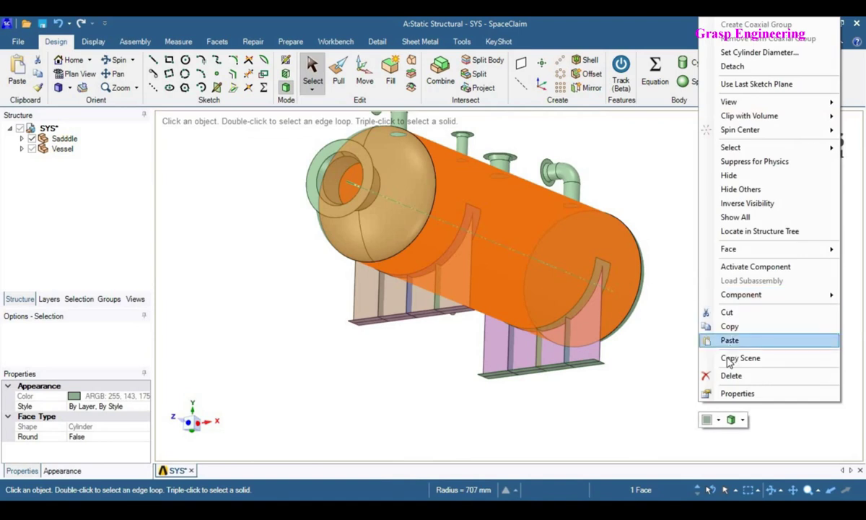
{"action": "left_click", "coordinate": [745, 216]}
{"action": "middle_click_drag", "start_coordinate": [580, 337], "coordinate": [447, 403]}
{"action": "scroll", "coordinate": [457, 384], "scroll_direction": "down", "scroll_amount": 4}
{"action": "scroll", "coordinate": [465, 377], "scroll_direction": "up", "scroll_amount": 4}
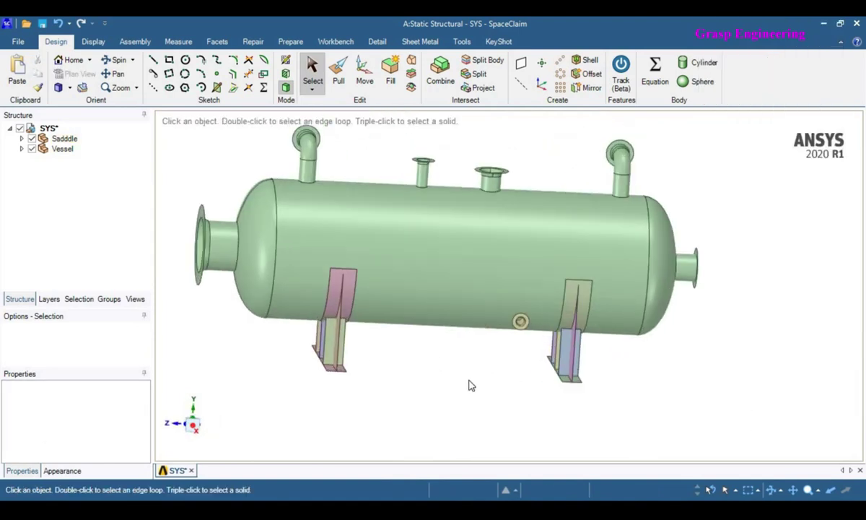
Split the main shell body using the small lower nozzle as cutter and remove the region inside the nozzle's bore.
{"action": "scroll", "coordinate": [517, 316], "scroll_direction": "up", "scroll_amount": 2}
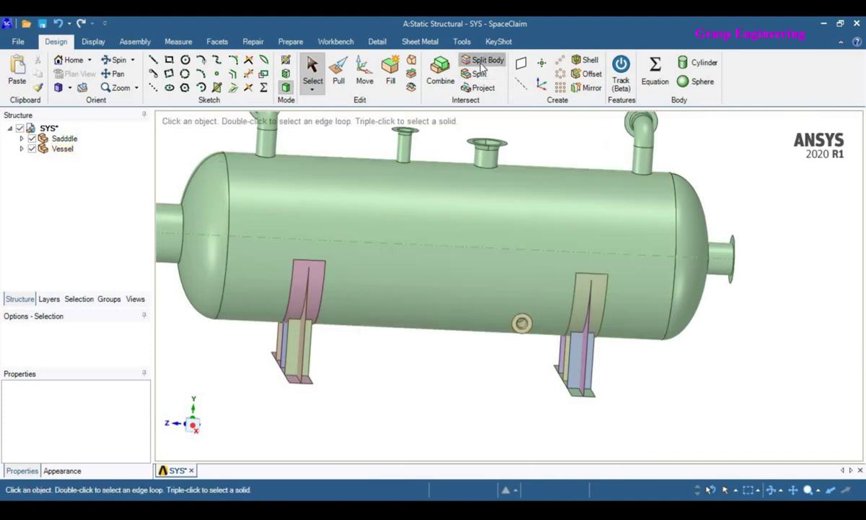
{"action": "scroll", "coordinate": [506, 317], "scroll_direction": "up", "scroll_amount": 5}
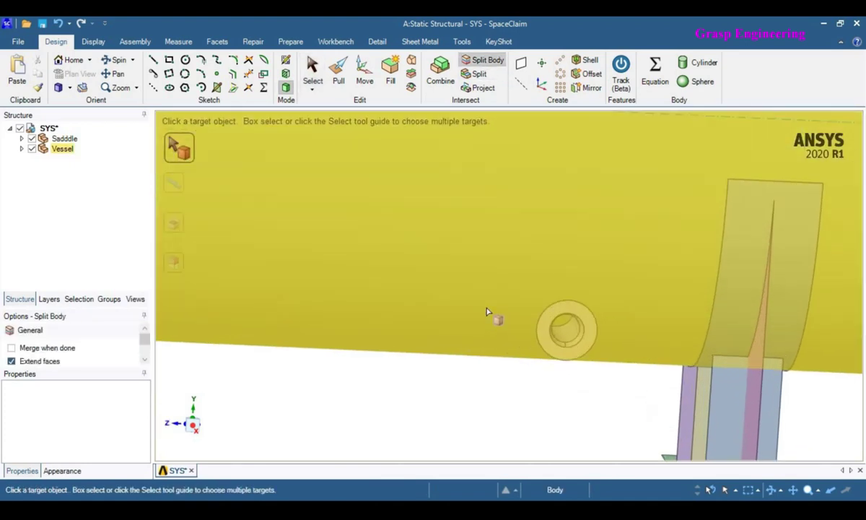
{"action": "left_click", "coordinate": [489, 312]}
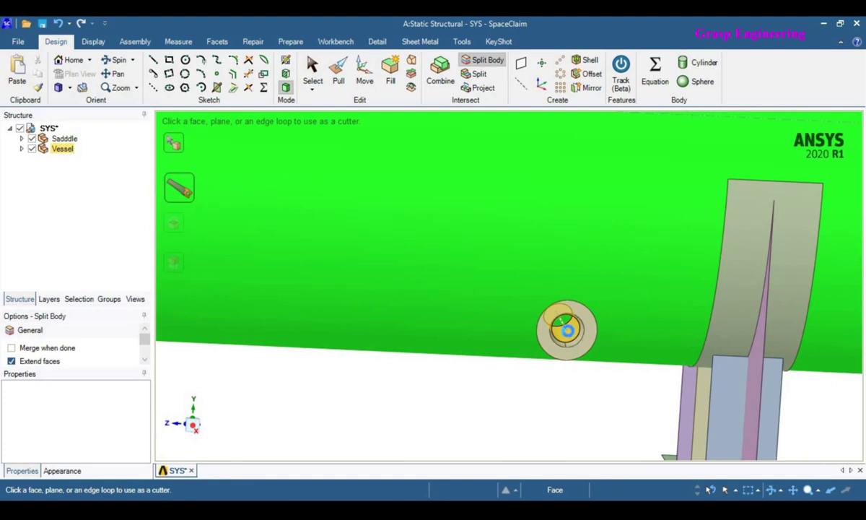
{"action": "left_click", "coordinate": [569, 333]}
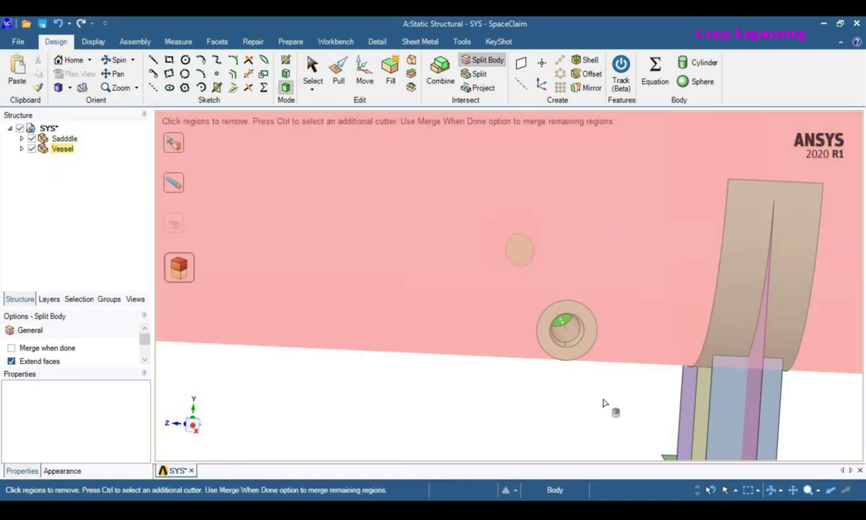
{"action": "middle_click_drag", "start_coordinate": [576, 410], "coordinate": [573, 357]}
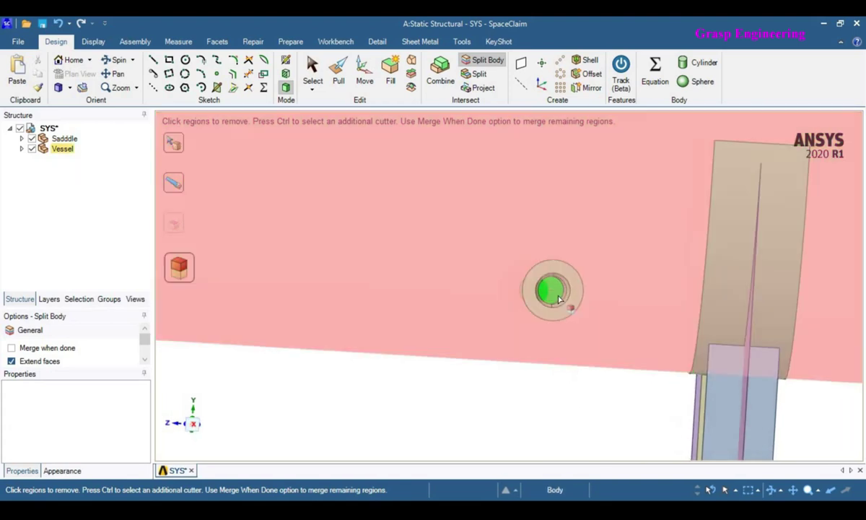
{"action": "left_click", "coordinate": [552, 291]}
{"action": "middle_click_drag", "start_coordinate": [547, 397], "coordinate": [573, 406]}
{"action": "scroll", "coordinate": [573, 407], "scroll_direction": "down", "scroll_amount": 3}
{"action": "scroll", "coordinate": [573, 407], "scroll_direction": "up", "scroll_amount": 2}
{"action": "key", "text": "Escape"}
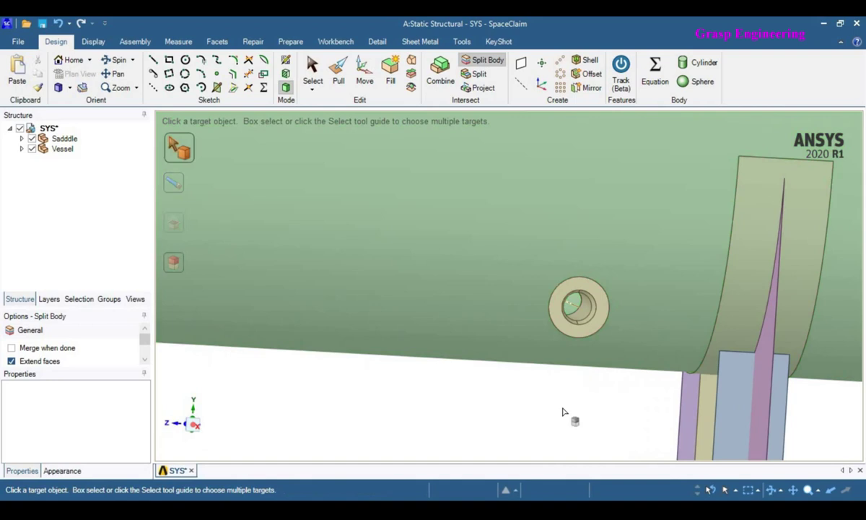
Examine the small lower nozzle's opening in the shell from several sides.
{"action": "scroll", "coordinate": [571, 387], "scroll_direction": "up", "scroll_amount": 4}
{"action": "scroll", "coordinate": [614, 358], "scroll_direction": "down", "scroll_amount": 4}
{"action": "scroll", "coordinate": [614, 358], "scroll_direction": "down", "scroll_amount": 5}
{"action": "middle_click_drag", "start_coordinate": [519, 335], "coordinate": [509, 363]}
{"action": "scroll", "coordinate": [436, 353], "scroll_direction": "down", "scroll_amount": 2}
{"action": "scroll", "coordinate": [447, 332], "scroll_direction": "up", "scroll_amount": 6}
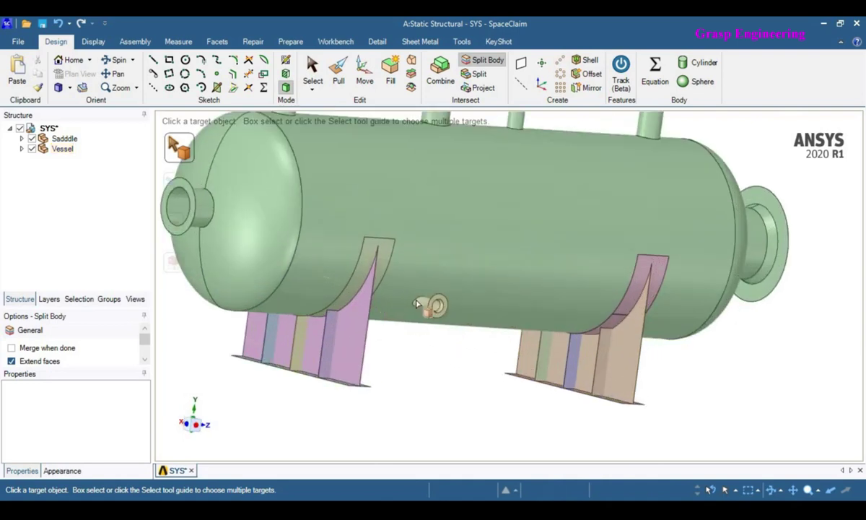
{"action": "middle_click_drag", "start_coordinate": [401, 307], "coordinate": [387, 279]}
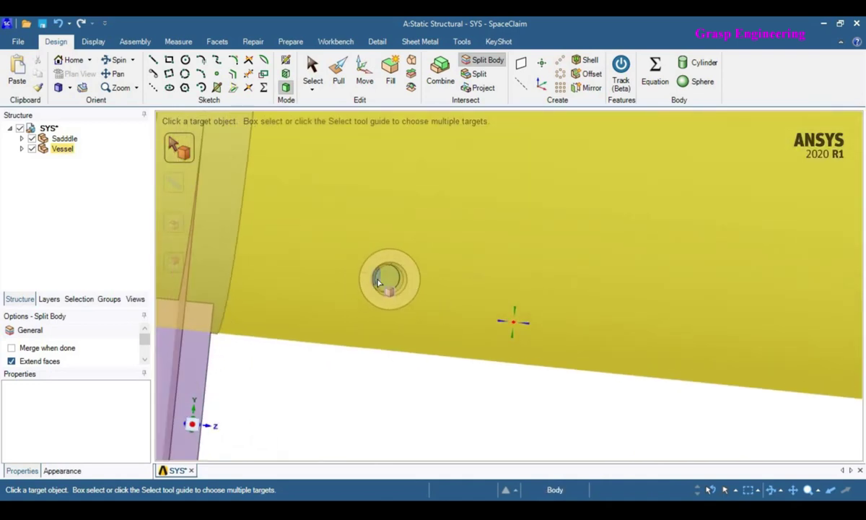
{"action": "left_click", "coordinate": [496, 398]}
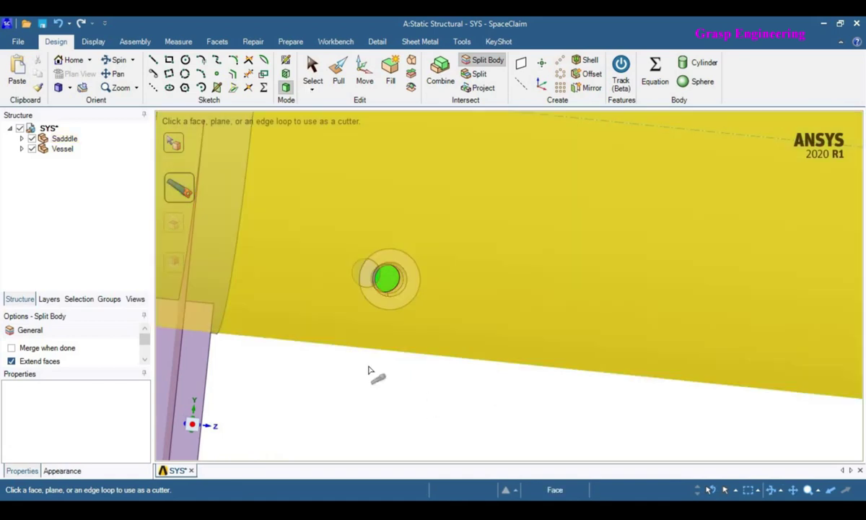
{"action": "left_click", "coordinate": [372, 366]}
{"action": "scroll", "coordinate": [419, 385], "scroll_direction": "up", "scroll_amount": 3}
{"action": "scroll", "coordinate": [421, 382], "scroll_direction": "down", "scroll_amount": 3}
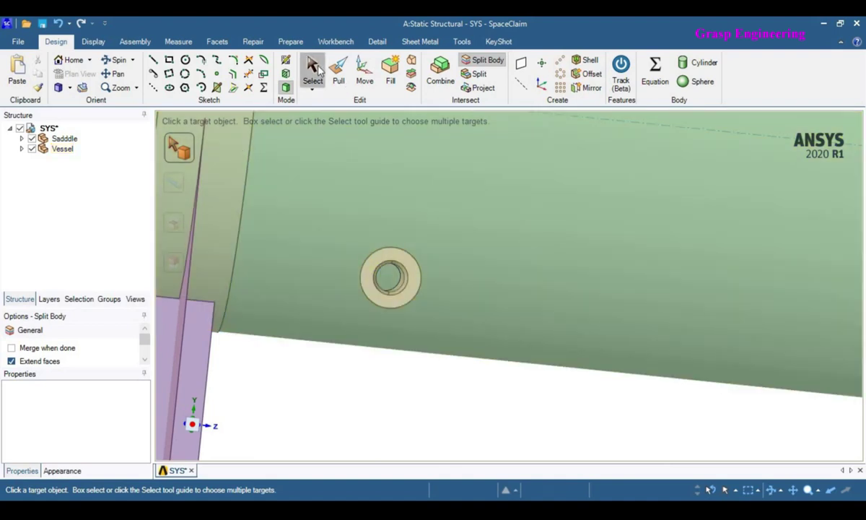
{"action": "left_click", "coordinate": [314, 69]}
Hide the small lower nozzle and check the elliptical opening edge it leaves on the shell.
{"action": "scroll", "coordinate": [473, 371], "scroll_direction": "down", "scroll_amount": 3}
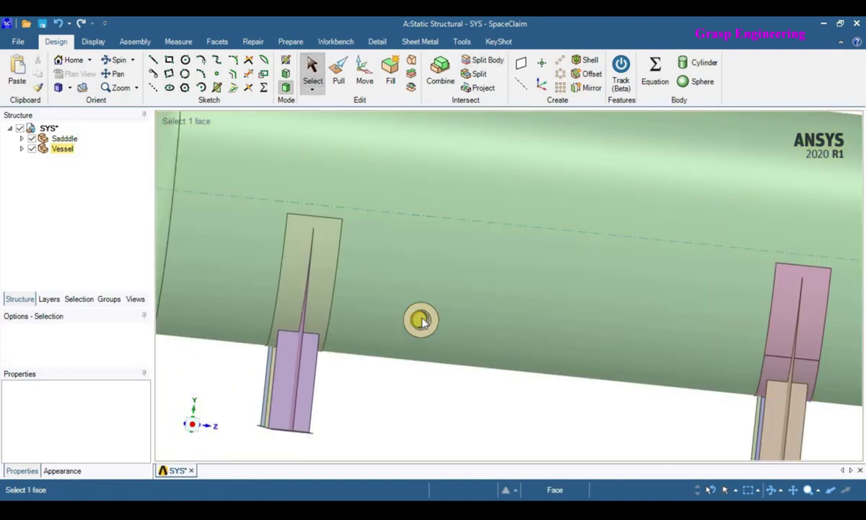
{"action": "left_click", "coordinate": [396, 299]}
{"action": "middle_click_drag", "start_coordinate": [483, 402], "coordinate": [525, 410]}
{"action": "key", "text": "Escape"}
{"action": "scroll", "coordinate": [413, 341], "scroll_direction": "up", "scroll_amount": 1}
{"action": "scroll", "coordinate": [415, 340], "scroll_direction": "up", "scroll_amount": 2}
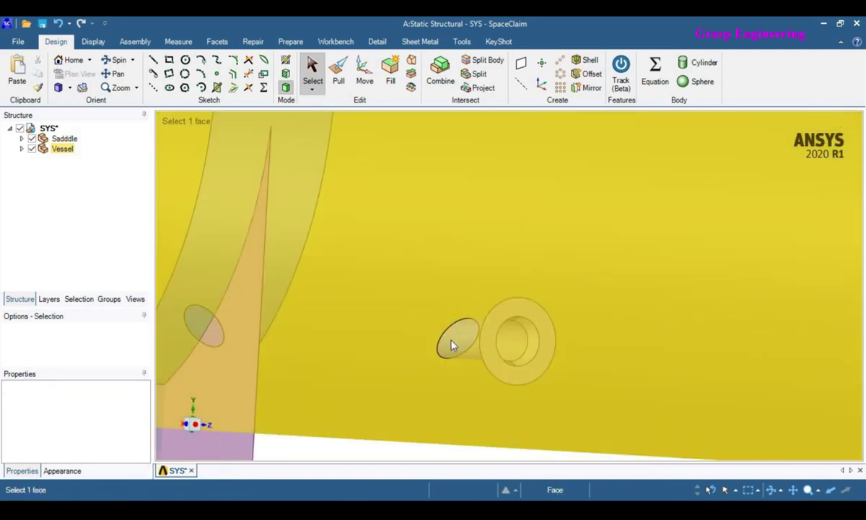
{"action": "left_click", "coordinate": [453, 343]}
{"action": "right_click", "coordinate": [452, 341]}
{"action": "left_click", "coordinate": [484, 176]}
{"action": "middle_click_drag", "start_coordinate": [471, 376], "coordinate": [480, 359]}
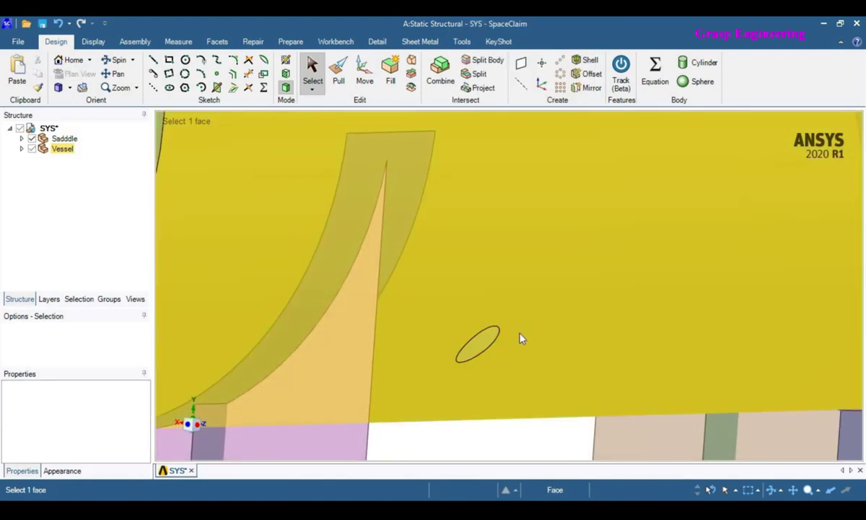
{"action": "scroll", "coordinate": [520, 338], "scroll_direction": "down", "scroll_amount": 5}
Show all bodies again and inspect the small lower nozzle's junction with the shell up close.
{"action": "right_click", "coordinate": [535, 380]}
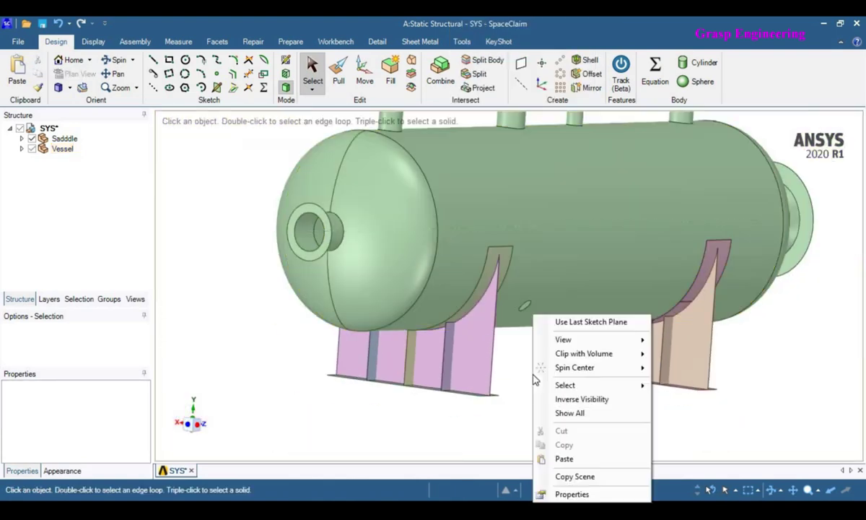
{"action": "left_click", "coordinate": [577, 415]}
{"action": "scroll", "coordinate": [516, 318], "scroll_direction": "up", "scroll_amount": 10}
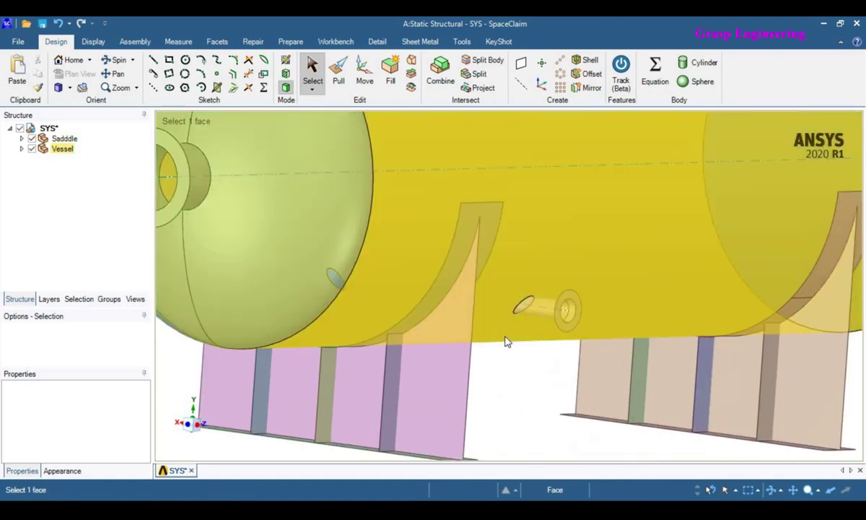
{"action": "scroll", "coordinate": [526, 350], "scroll_direction": "up", "scroll_amount": 10}
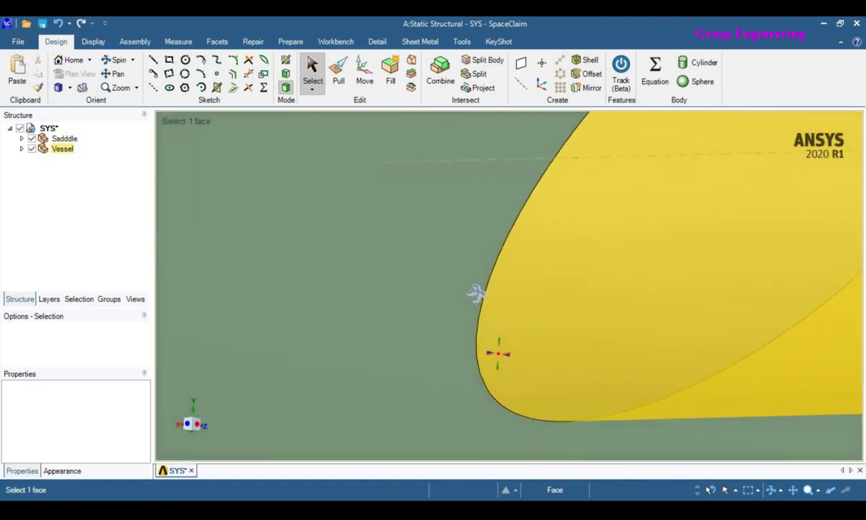
{"action": "scroll", "coordinate": [528, 338], "scroll_direction": "down", "scroll_amount": 10}
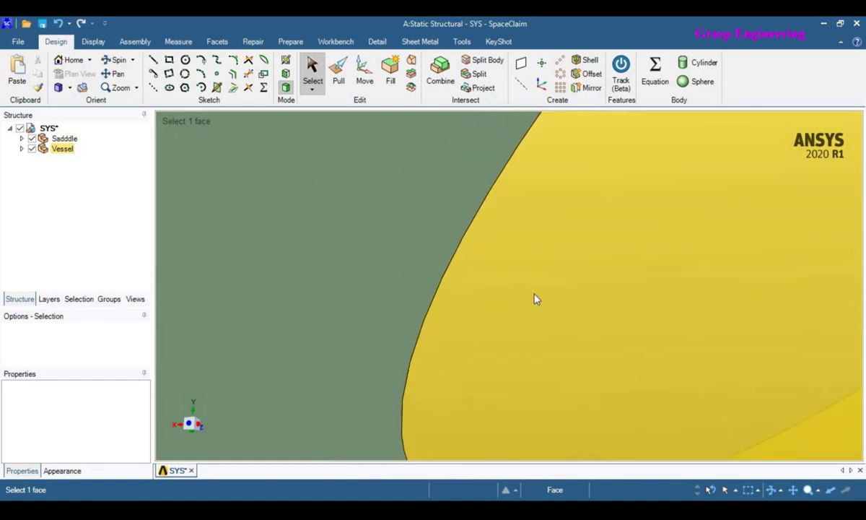
{"action": "scroll", "coordinate": [528, 265], "scroll_direction": "down", "scroll_amount": 4}
{"action": "middle_click_drag", "start_coordinate": [472, 279], "coordinate": [690, 290]}
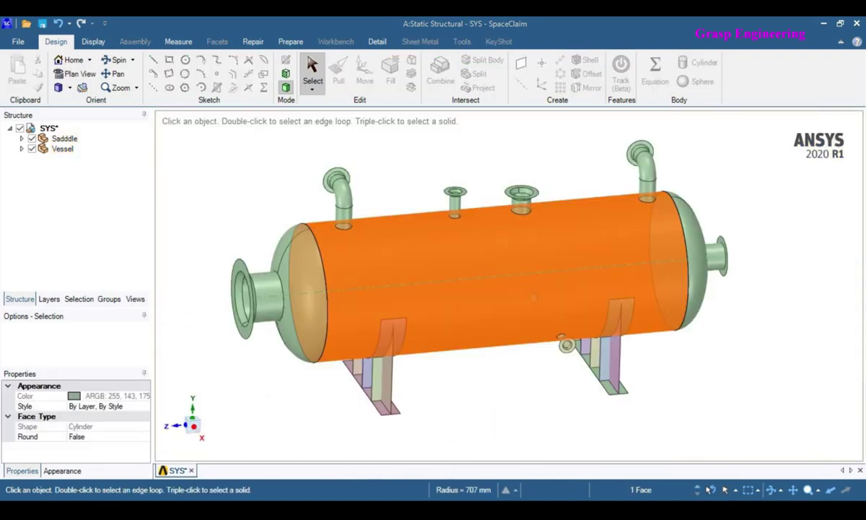
{"action": "key", "text": "Escape"}
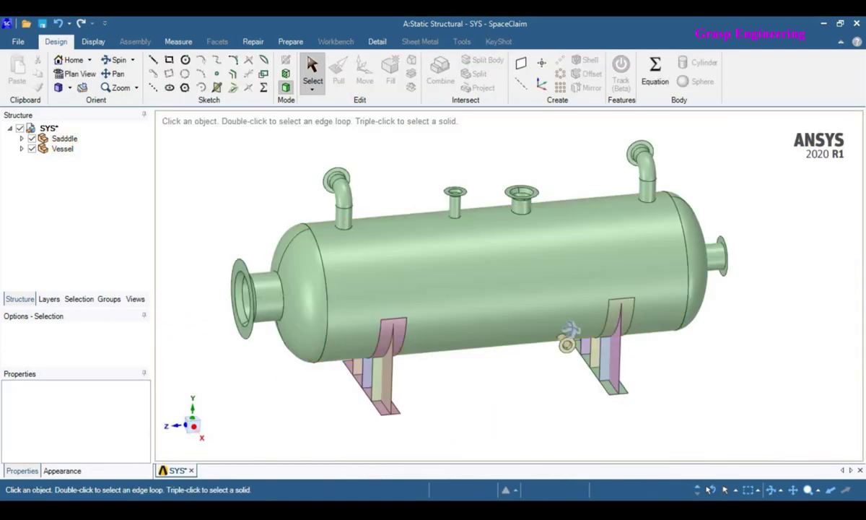
Select the shell face around the small lower nozzle and examine their intersection, including a view of the whole vessel.
{"action": "left_click", "coordinate": [568, 339]}
{"action": "scroll", "coordinate": [563, 310], "scroll_direction": "up", "scroll_amount": 10}
{"action": "middle_click_drag", "start_coordinate": [552, 276], "coordinate": [576, 273]}
{"action": "left_click", "coordinate": [704, 294]}
{"action": "scroll", "coordinate": [705, 294], "scroll_direction": "down", "scroll_amount": 3}
{"action": "middle_click_drag", "start_coordinate": [561, 311], "coordinate": [698, 325]}
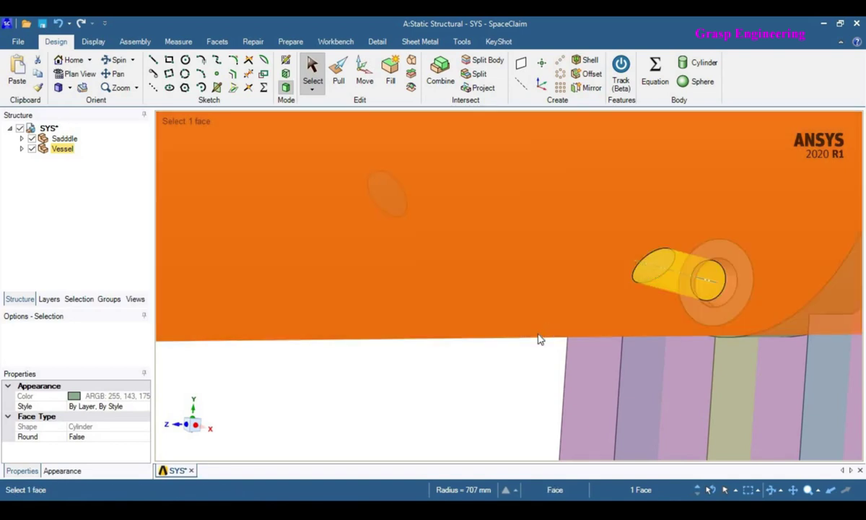
{"action": "scroll", "coordinate": [540, 336], "scroll_direction": "down", "scroll_amount": 4}
{"action": "scroll", "coordinate": [543, 334], "scroll_direction": "down", "scroll_amount": 3}
{"action": "middle_click_drag", "start_coordinate": [543, 335], "coordinate": [476, 327]}
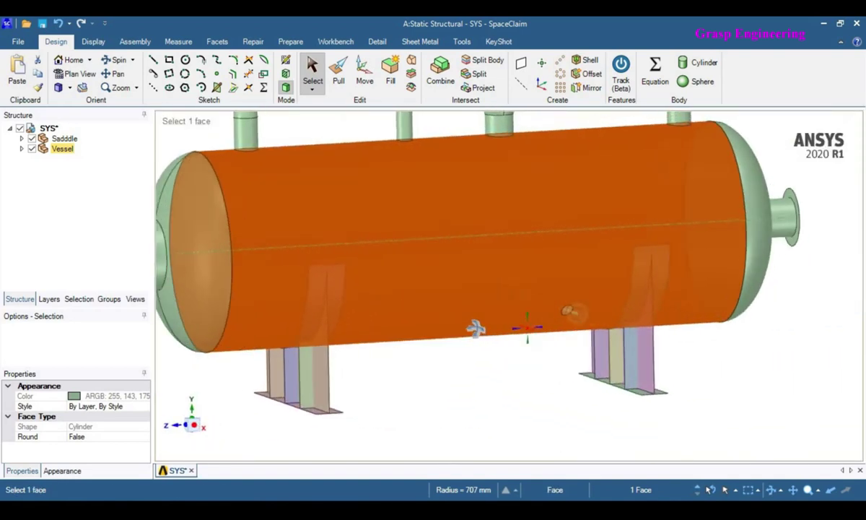
{"action": "left_click", "coordinate": [489, 370]}
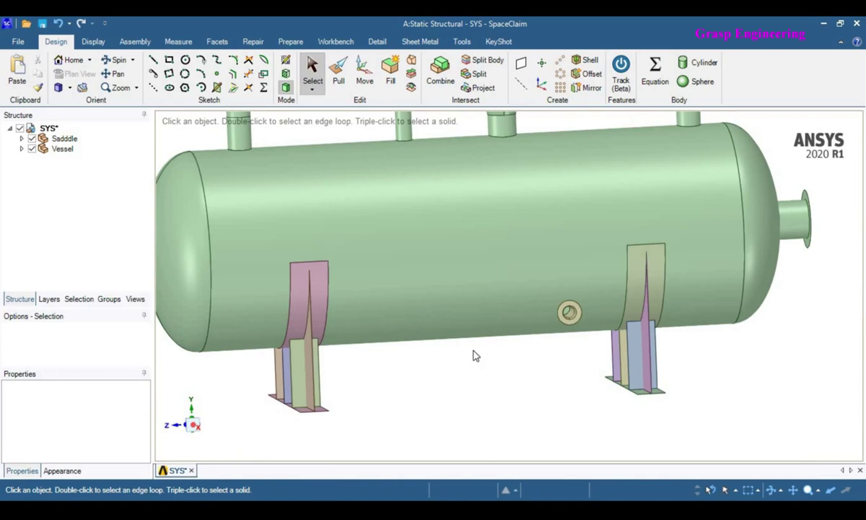
Switch to ANSYS Mechanical and update the geometry from its source.
{"action": "key", "text": "alt+Tab"}
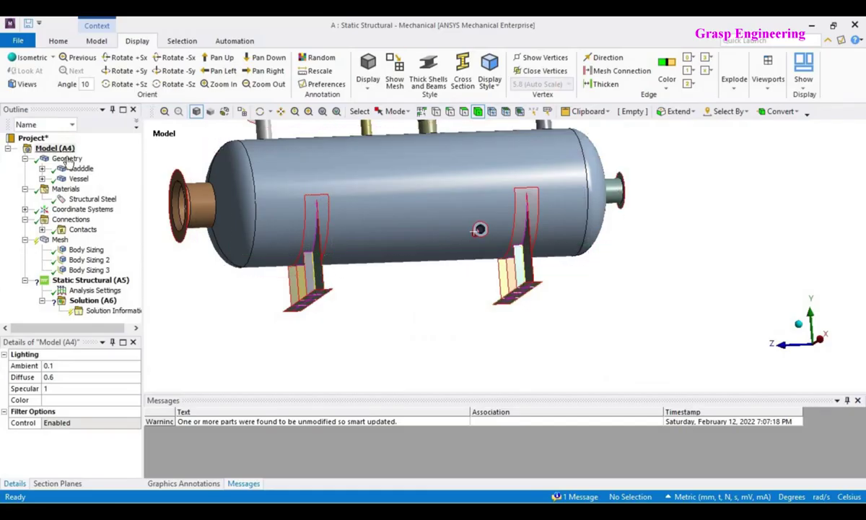
{"action": "left_click", "coordinate": [67, 159]}
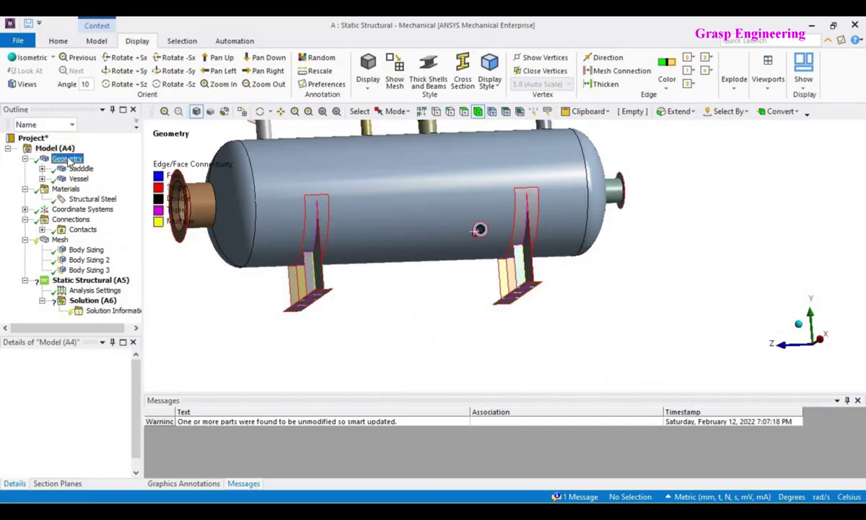
{"action": "right_click", "coordinate": [67, 158]}
{"action": "left_click", "coordinate": [139, 213]}
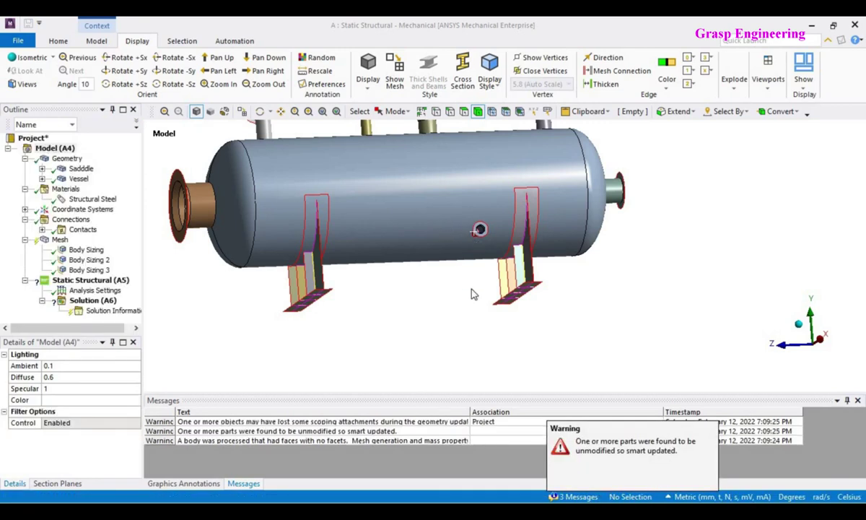
Check the connection colour of the small lower nozzle's junction edge in the updated geometry.
{"action": "scroll", "coordinate": [469, 232], "scroll_direction": "down", "scroll_amount": 3}
{"action": "scroll", "coordinate": [485, 237], "scroll_direction": "up", "scroll_amount": 6}
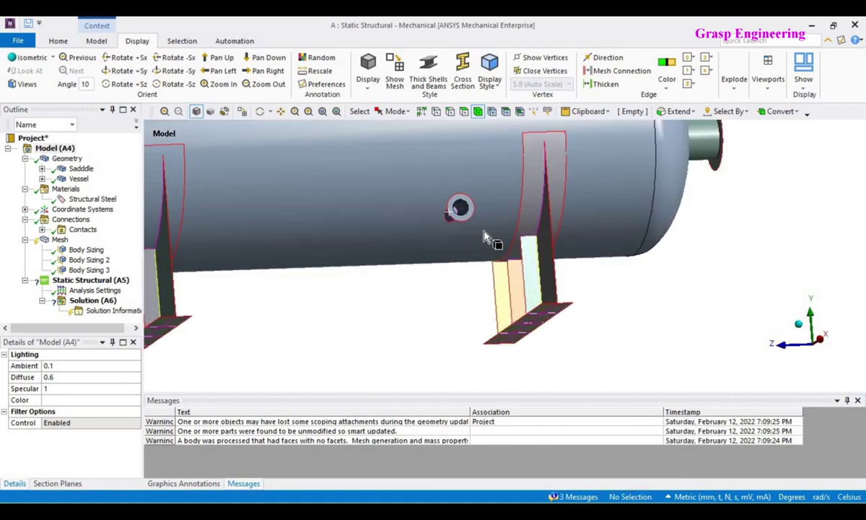
{"action": "scroll", "coordinate": [484, 237], "scroll_direction": "up", "scroll_amount": 8}
{"action": "middle_click_drag", "start_coordinate": [391, 270], "coordinate": [603, 269]}
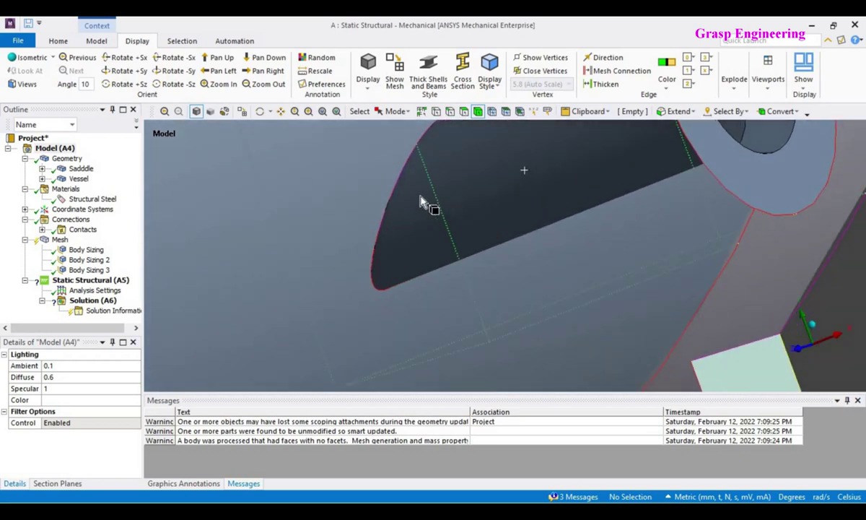
{"action": "middle_click_drag", "start_coordinate": [404, 247], "coordinate": [318, 235]}
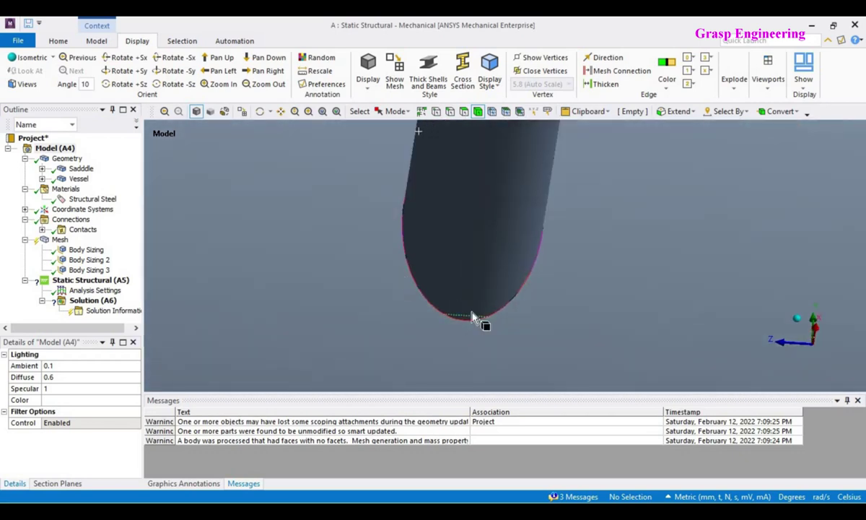
{"action": "middle_click_drag", "start_coordinate": [505, 307], "coordinate": [495, 242]}
Hide the small lower nozzle body and check the shell's opening and its edge connectivity.
{"action": "left_click", "coordinate": [496, 242]}
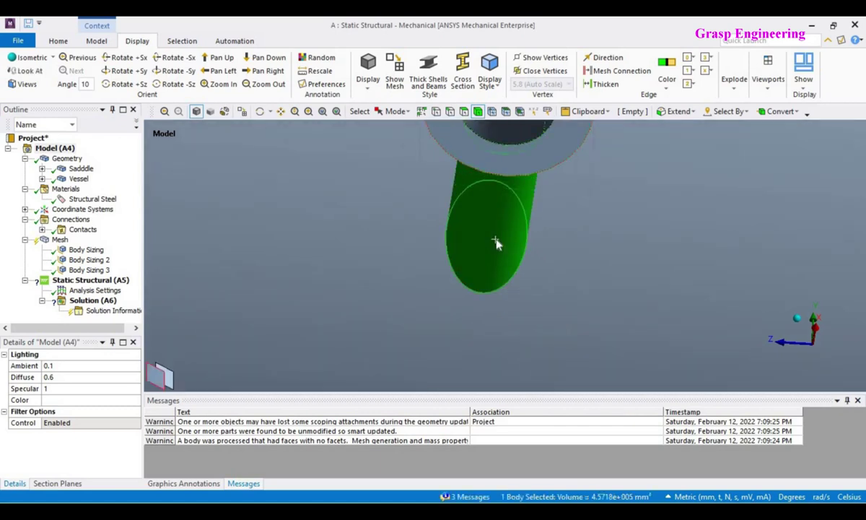
{"action": "right_click", "coordinate": [495, 242]}
{"action": "left_click", "coordinate": [513, 179]}
{"action": "middle_click_drag", "start_coordinate": [532, 286], "coordinate": [571, 294]}
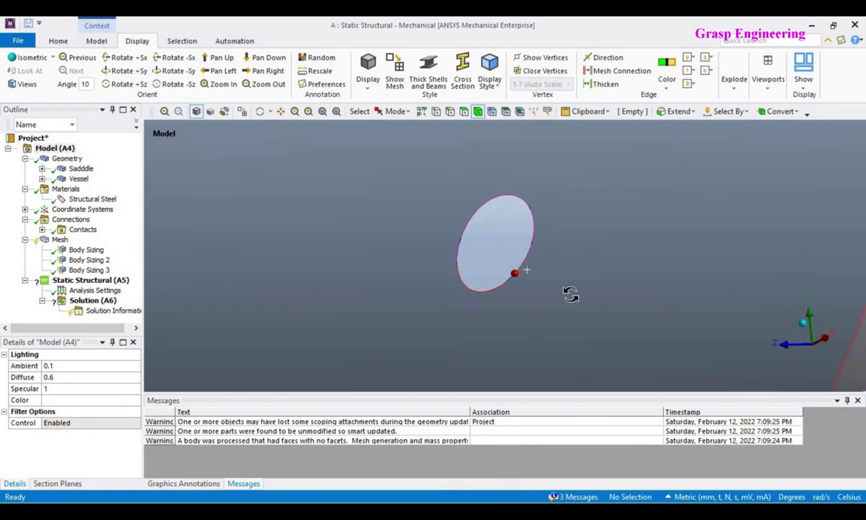
{"action": "scroll", "coordinate": [506, 307], "scroll_direction": "down", "scroll_amount": 10}
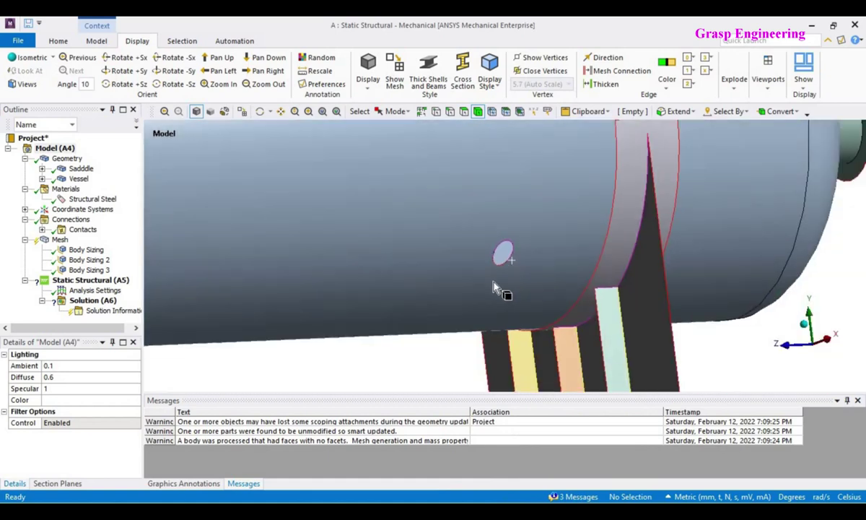
Show all bodies of the vessel assembly again and switch to SpaceClaim.
{"action": "right_click", "coordinate": [442, 325]}
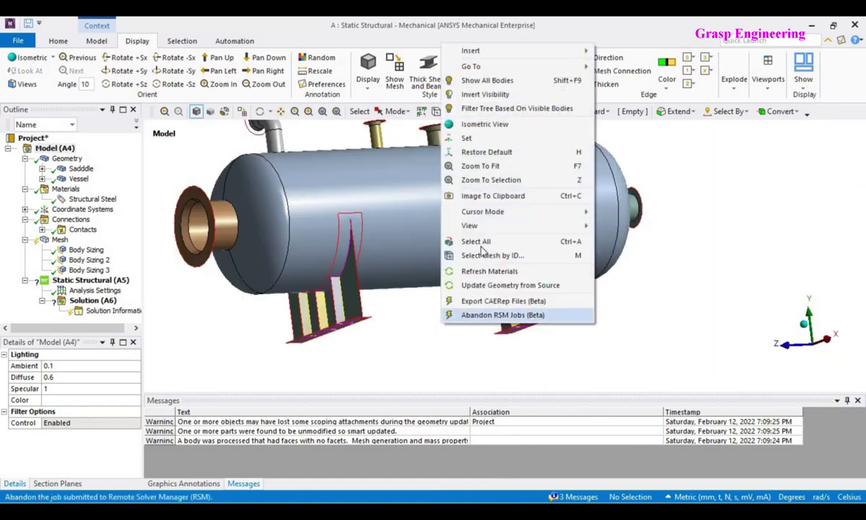
{"action": "left_click", "coordinate": [488, 80]}
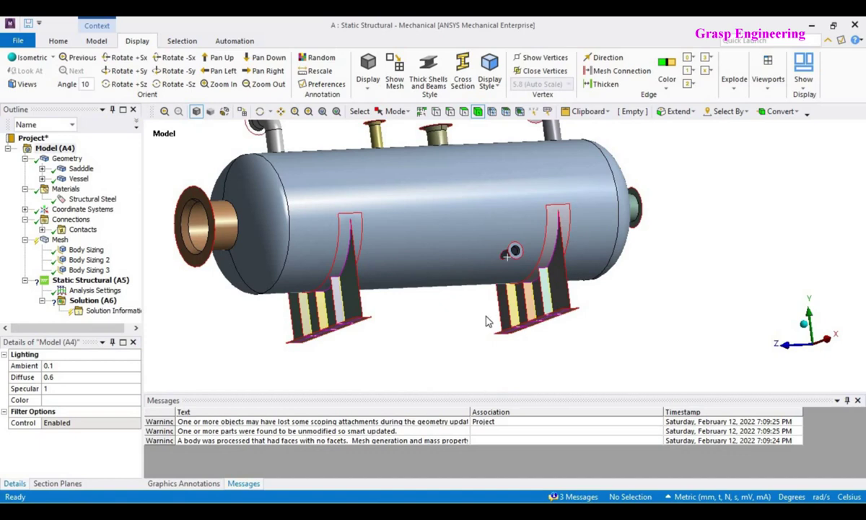
{"action": "key", "text": "alt+Tab"}
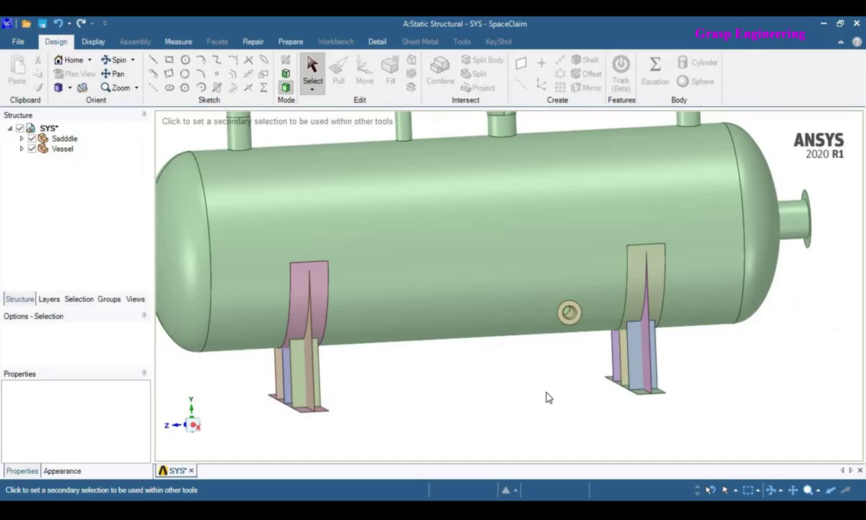
Hide the cylindrical vessel shell to expose the pipe ends of the small lower nozzles.
{"action": "scroll", "coordinate": [565, 338], "scroll_direction": "up", "scroll_amount": 4}
{"action": "middle_click_drag", "start_coordinate": [524, 259], "coordinate": [580, 274]}
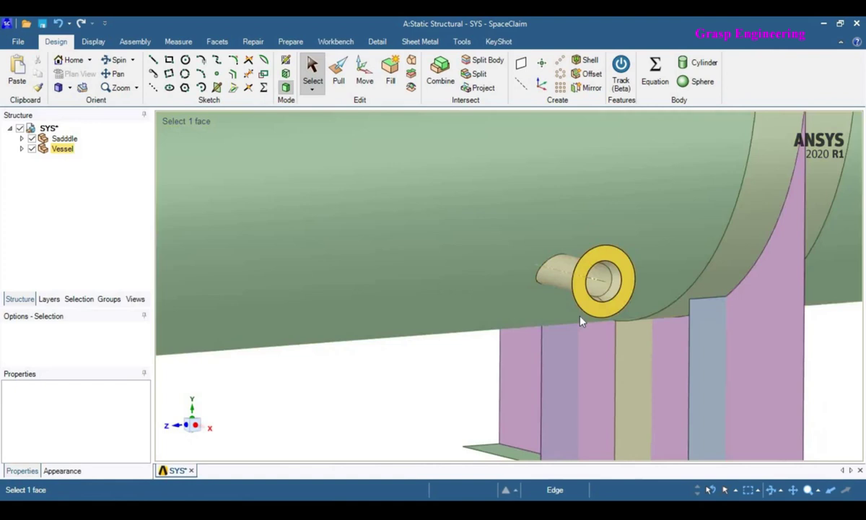
{"action": "scroll", "coordinate": [582, 322], "scroll_direction": "down", "scroll_amount": 6}
{"action": "right_click", "coordinate": [481, 257]}
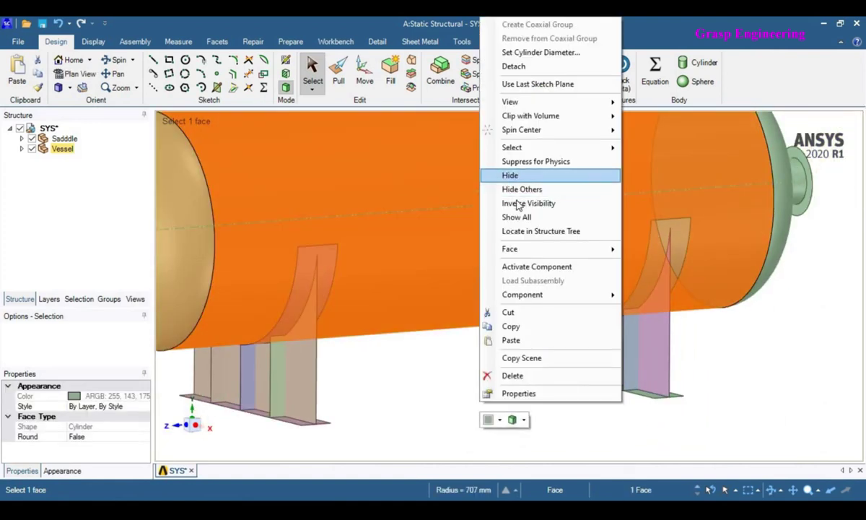
{"action": "left_click", "coordinate": [511, 176]}
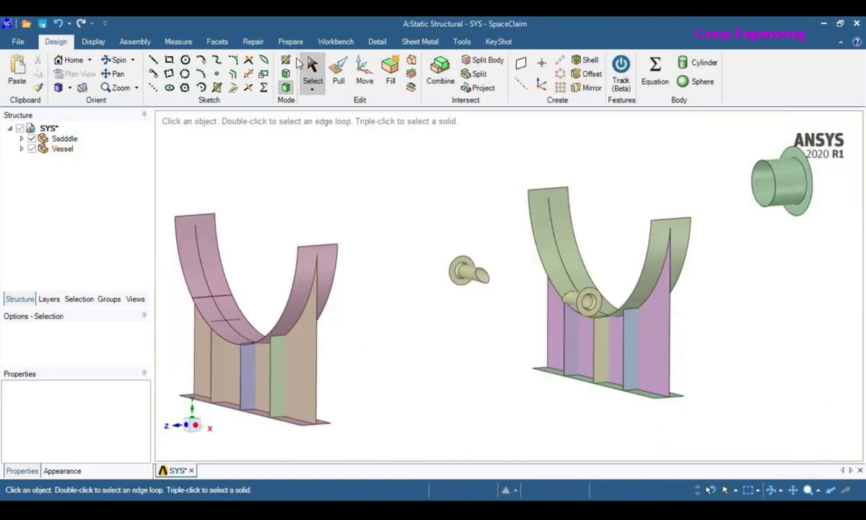
Check the visible geometry for split edges and extra edges with the repair tools.
{"action": "left_click", "coordinate": [263, 42]}
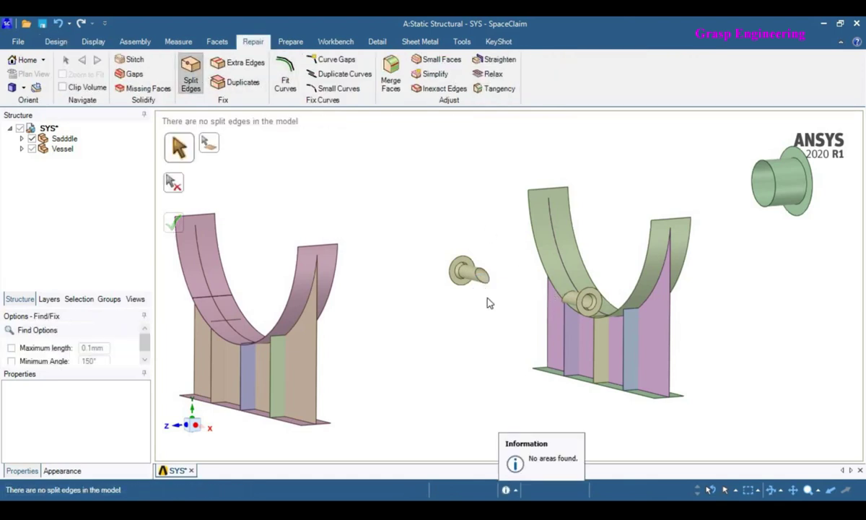
{"action": "scroll", "coordinate": [458, 278], "scroll_direction": "up", "scroll_amount": 3}
{"action": "left_click", "coordinate": [237, 64]}
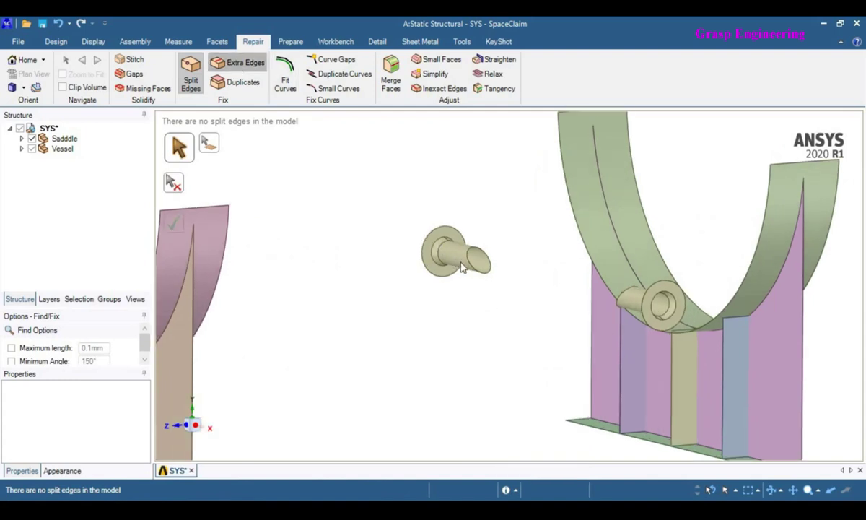
{"action": "scroll", "coordinate": [507, 295], "scroll_direction": "down", "scroll_amount": 4}
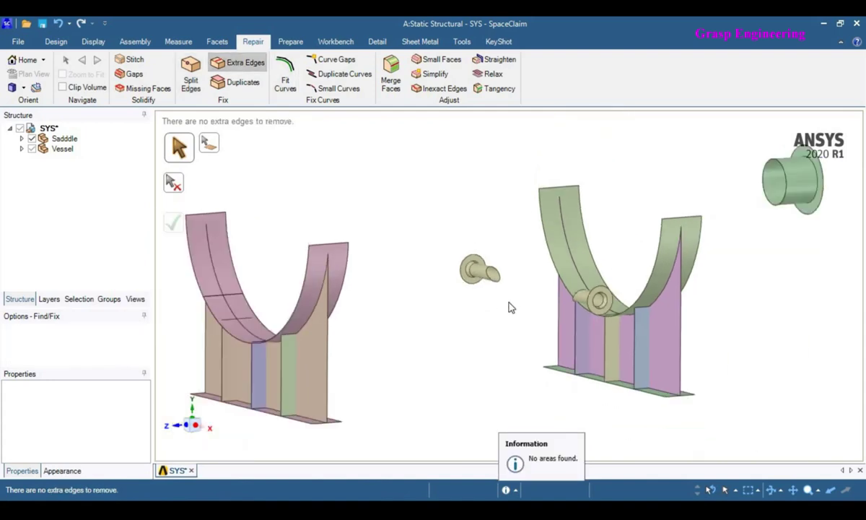
{"action": "scroll", "coordinate": [504, 293], "scroll_direction": "up", "scroll_amount": 4}
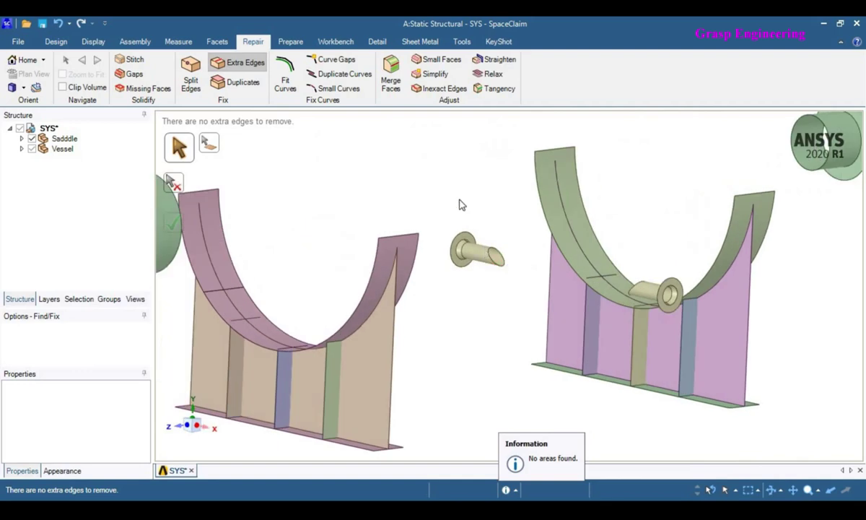
Extrude the pipe-end edges of the small nozzle between the saddles with Pull, using the direction normal to its flange face.
{"action": "left_click", "coordinate": [56, 41]}
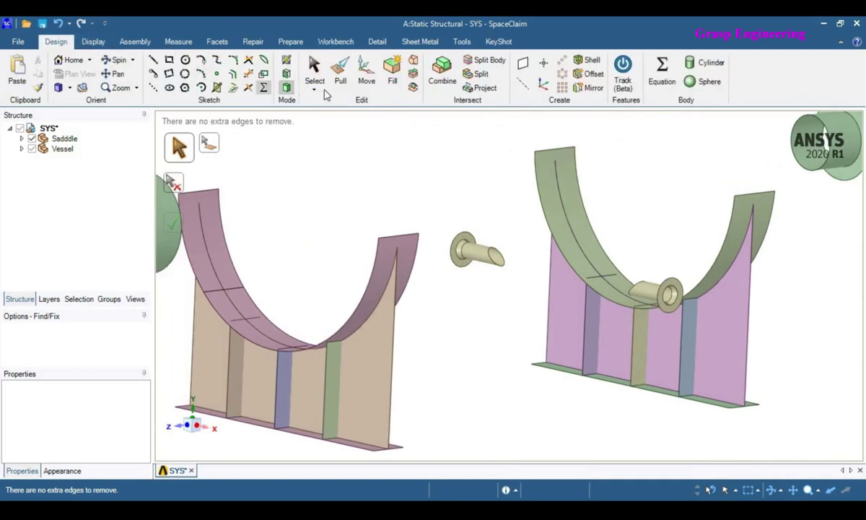
{"action": "key", "text": "p"}
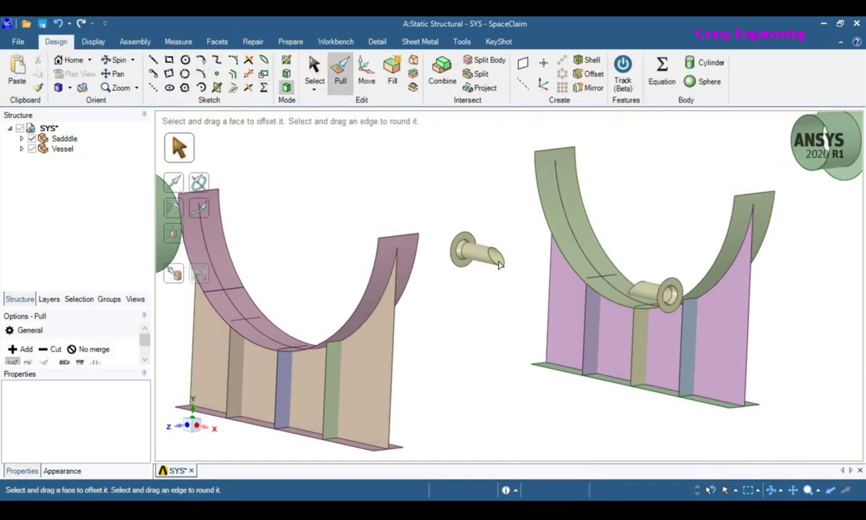
{"action": "scroll", "coordinate": [498, 245], "scroll_direction": "up", "scroll_amount": 5}
{"action": "left_click", "coordinate": [488, 274]}
{"action": "double_click", "coordinate": [489, 274]}
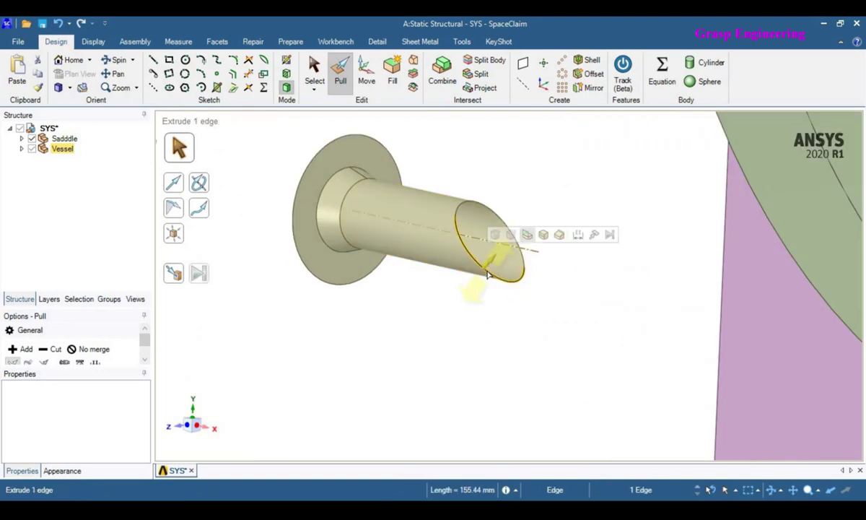
{"action": "scroll", "coordinate": [483, 282], "scroll_direction": "down", "scroll_amount": 3}
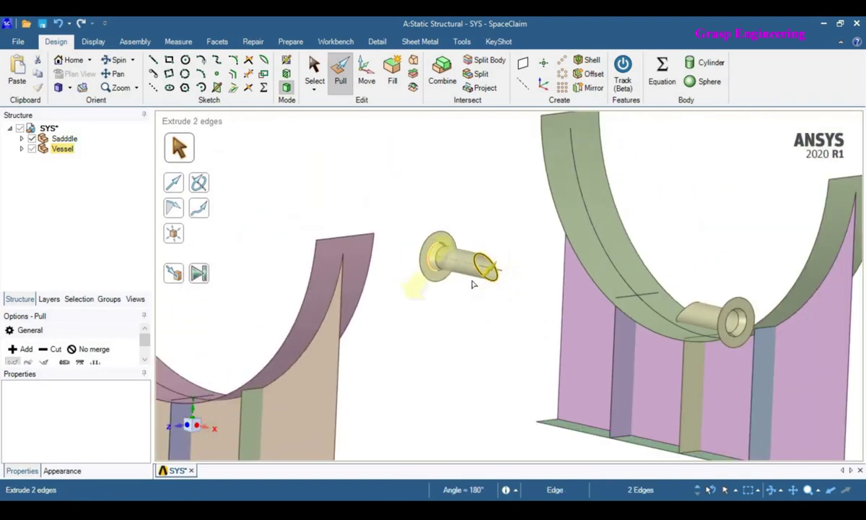
{"action": "scroll", "coordinate": [488, 278], "scroll_direction": "up", "scroll_amount": 2}
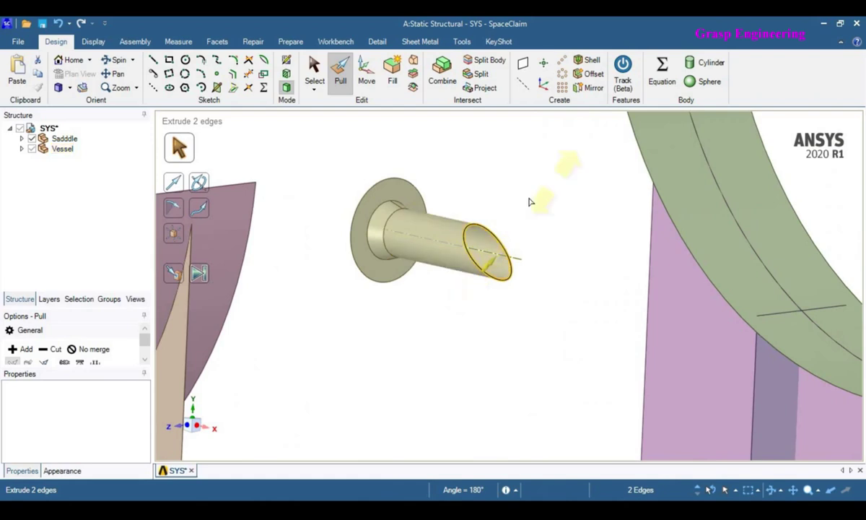
{"action": "scroll", "coordinate": [466, 249], "scroll_direction": "down", "scroll_amount": 2}
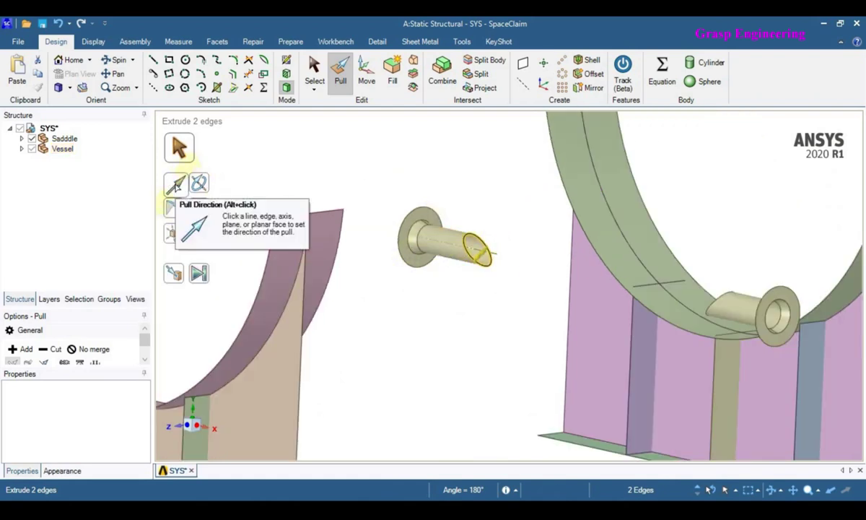
{"action": "left_click", "coordinate": [177, 185]}
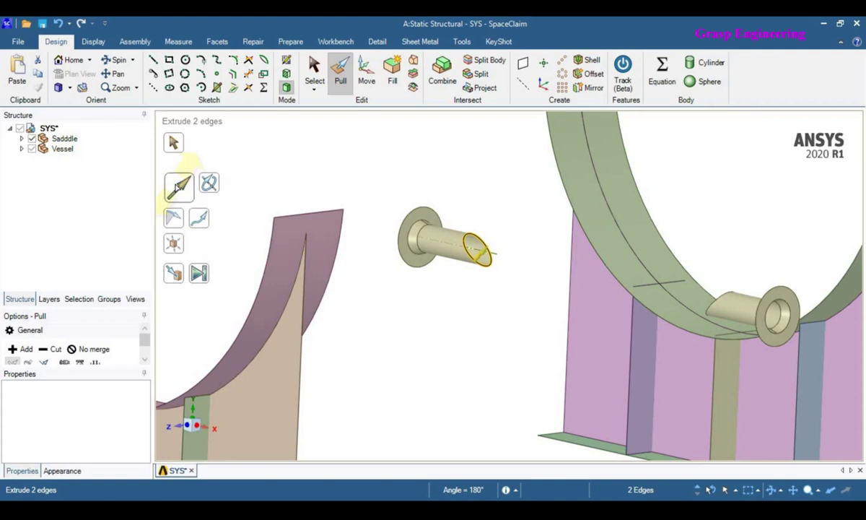
{"action": "left_click", "coordinate": [429, 215]}
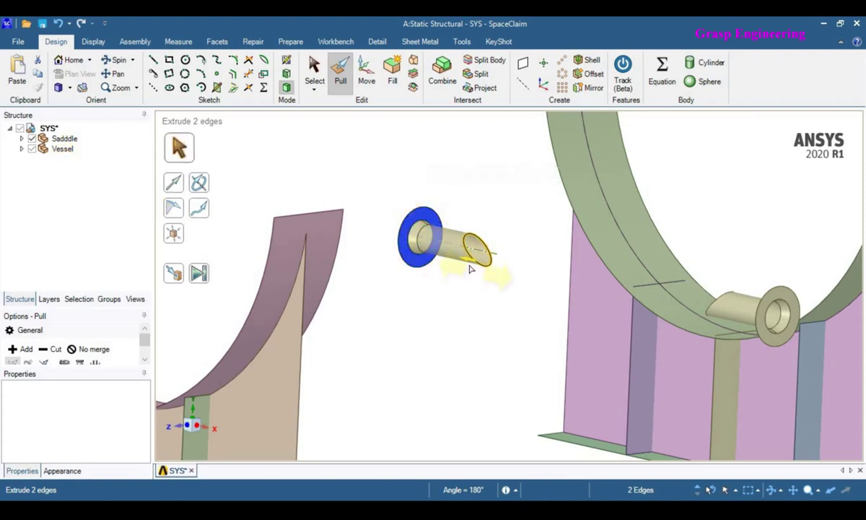
{"action": "left_click_drag", "start_coordinate": [467, 264], "coordinate": [512, 368]}
{"action": "left_click", "coordinate": [470, 362]}
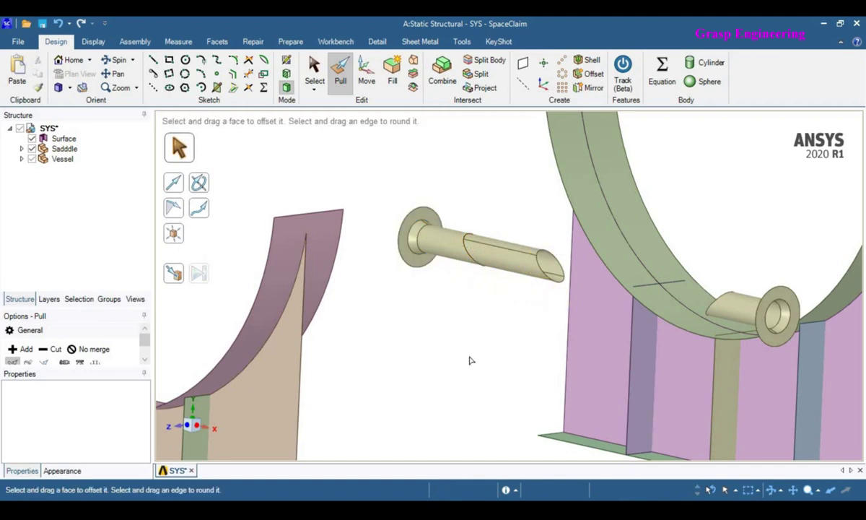
Inspect the extruded pipe surface and undo the extrusion of the nozzle's end edges.
{"action": "left_click", "coordinate": [511, 263]}
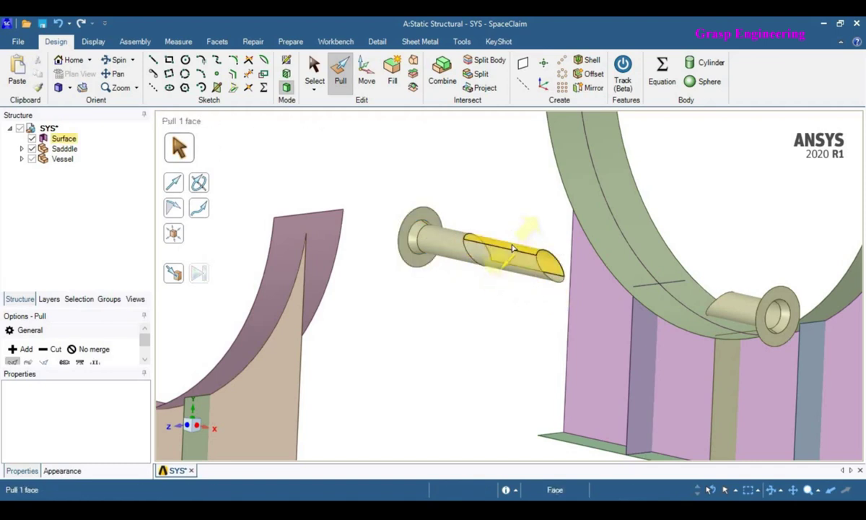
{"action": "left_click", "coordinate": [511, 250]}
{"action": "left_click", "coordinate": [511, 225]}
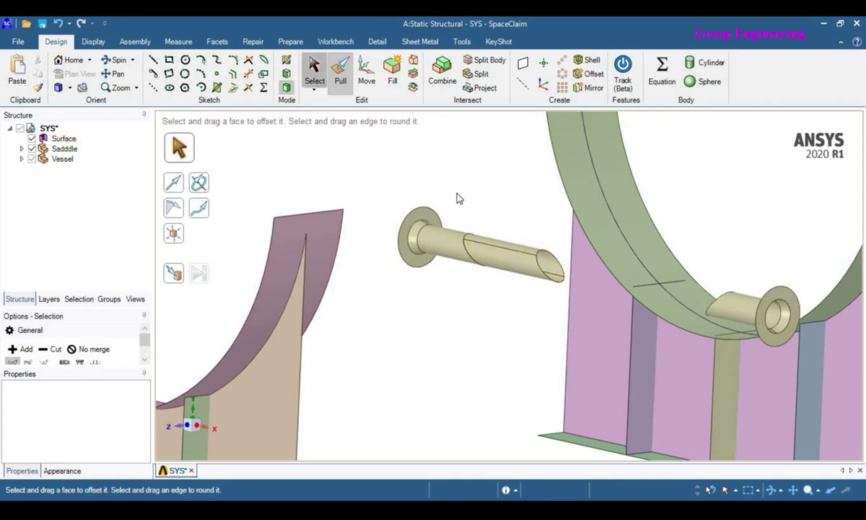
{"action": "key", "text": "s"}
{"action": "key", "text": "ctrl"}
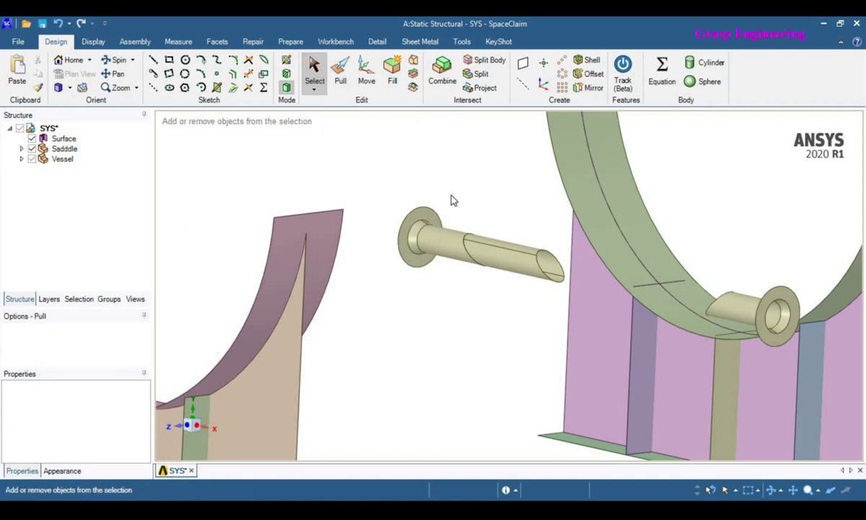
{"action": "key", "text": "ctrl+z"}
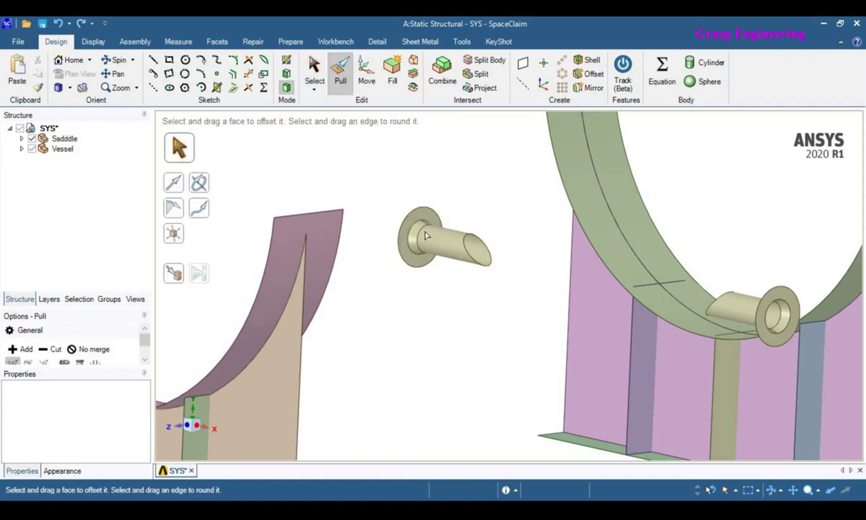
Show all hidden bodies so that the vessel shell is displayed again.
{"action": "scroll", "coordinate": [426, 236], "scroll_direction": "down", "scroll_amount": 5}
{"action": "right_click", "coordinate": [394, 164]}
{"action": "left_click", "coordinate": [421, 286]}
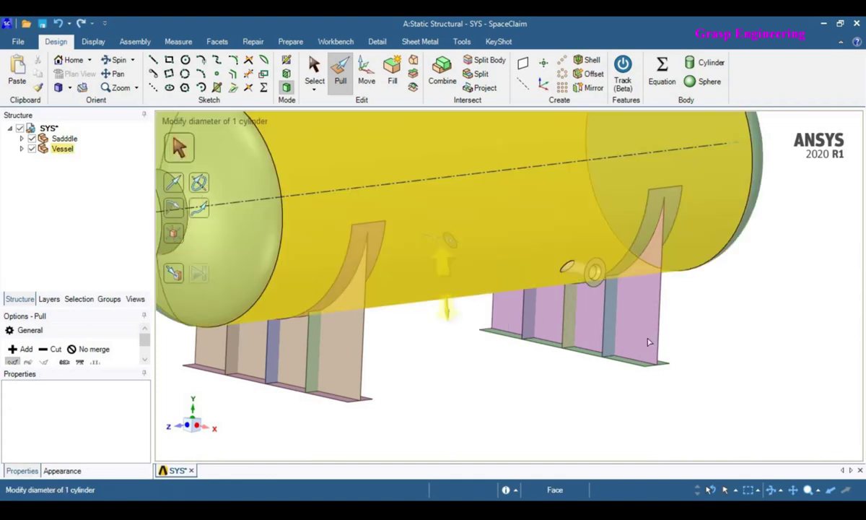
{"action": "left_click", "coordinate": [720, 340]}
Delete the cylindrical pipe face of the small lower nozzle beside the saddle.
{"action": "scroll", "coordinate": [727, 338], "scroll_direction": "up", "scroll_amount": 3}
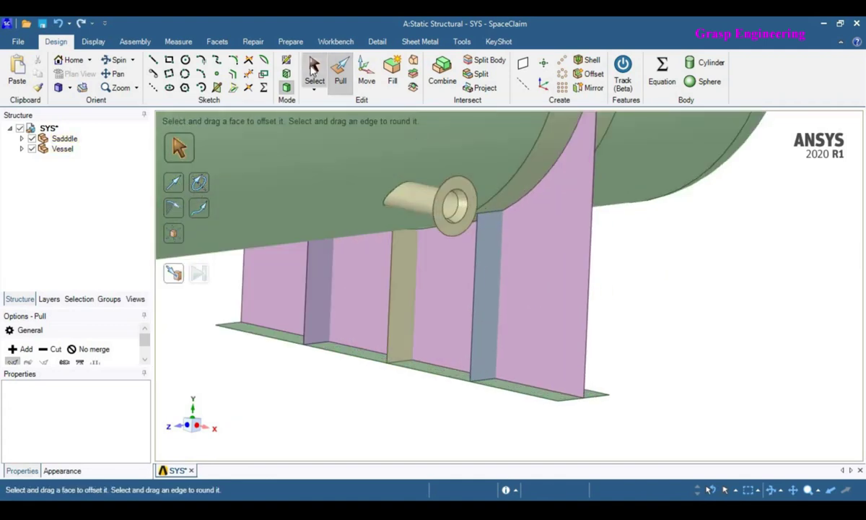
{"action": "key", "text": "s"}
{"action": "left_click", "coordinate": [427, 206]}
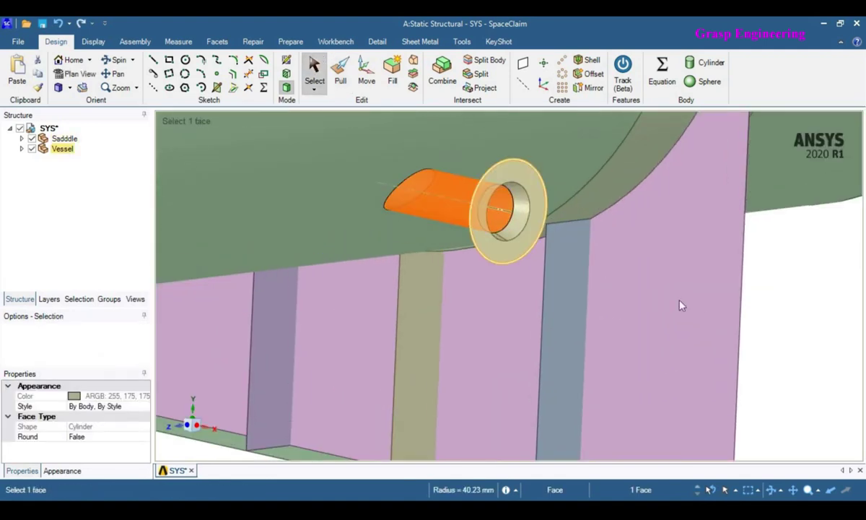
{"action": "scroll", "coordinate": [700, 311], "scroll_direction": "up", "scroll_amount": 2}
{"action": "key", "text": "Delete"}
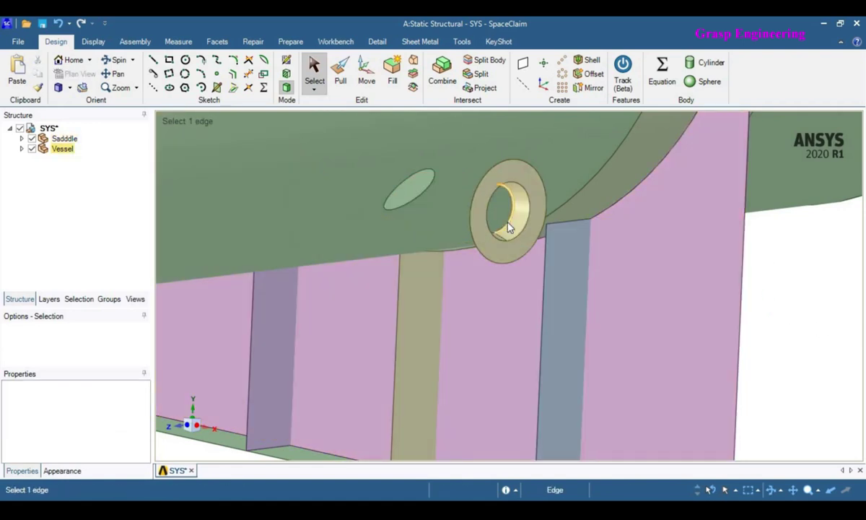
Extrude the neck's circular edge loop toward the shell with Pull, in the direction normal to the nozzle flange, to rebuild the pipe.
{"action": "double_click", "coordinate": [509, 228]}
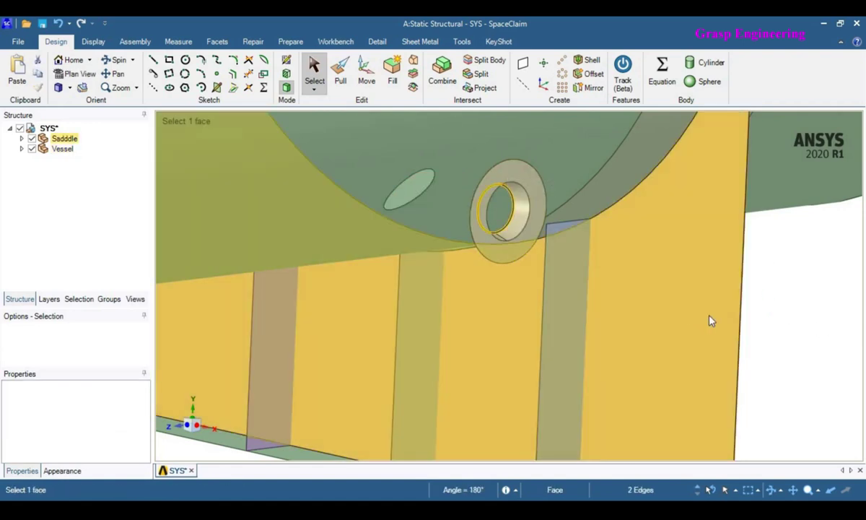
{"action": "scroll", "coordinate": [665, 296], "scroll_direction": "down", "scroll_amount": 3}
{"action": "left_click", "coordinate": [339, 80]}
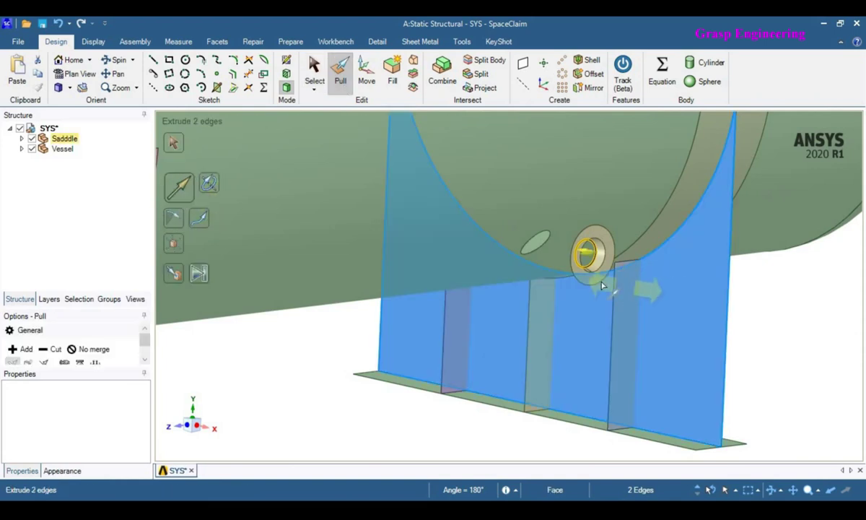
{"action": "left_click", "coordinate": [598, 281]}
{"action": "middle_click_drag", "start_coordinate": [634, 325], "coordinate": [671, 267]}
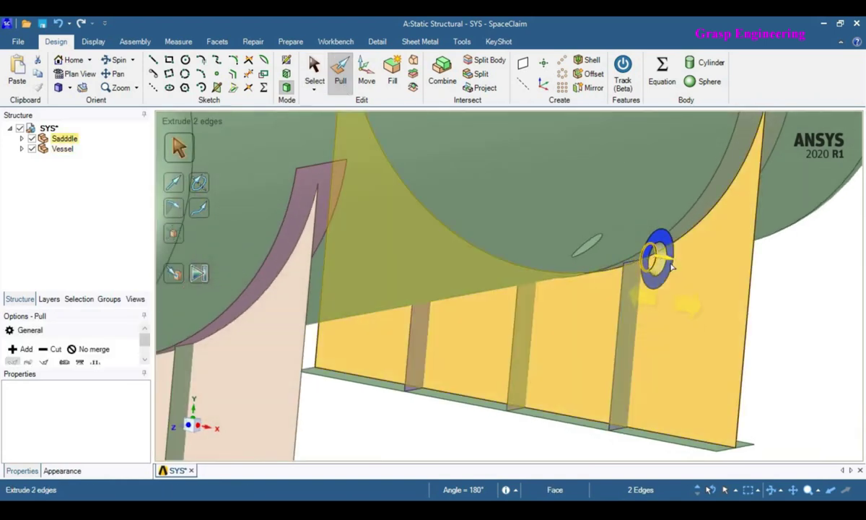
{"action": "left_click_drag", "start_coordinate": [663, 260], "coordinate": [754, 283]}
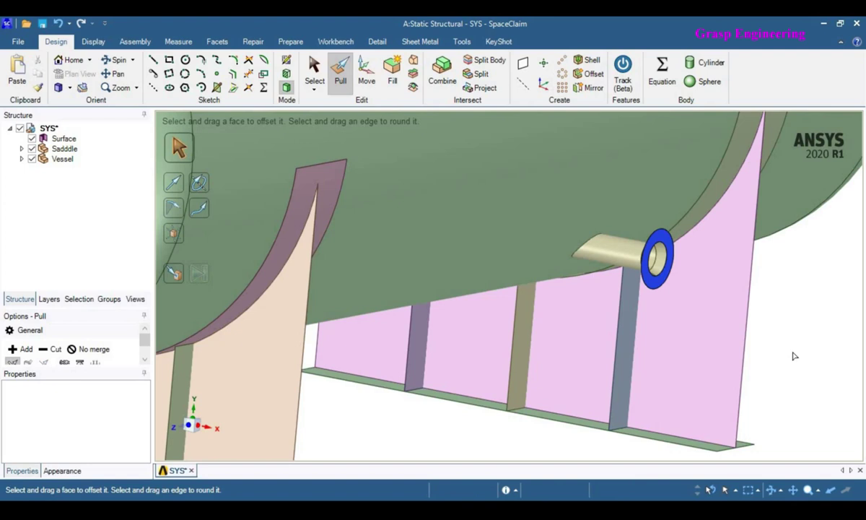
Hide the vessel shell and examine the inner end of the rebuilt small nozzle pipe.
{"action": "scroll", "coordinate": [751, 329], "scroll_direction": "down", "scroll_amount": 8}
{"action": "left_click", "coordinate": [563, 302]}
{"action": "middle_click_drag", "start_coordinate": [751, 339], "coordinate": [255, 205]}
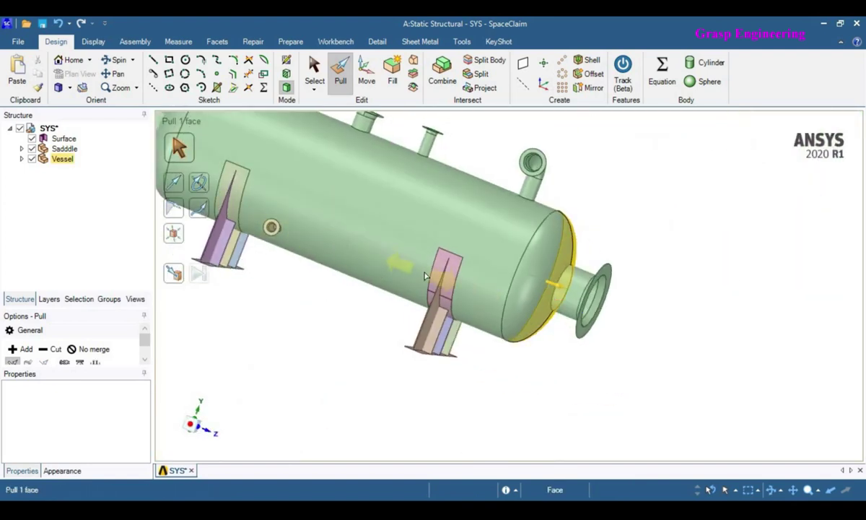
{"action": "middle_click_drag", "start_coordinate": [366, 244], "coordinate": [559, 301], "text": "ctrl"}
{"action": "scroll", "coordinate": [462, 287], "scroll_direction": "up", "scroll_amount": 8}
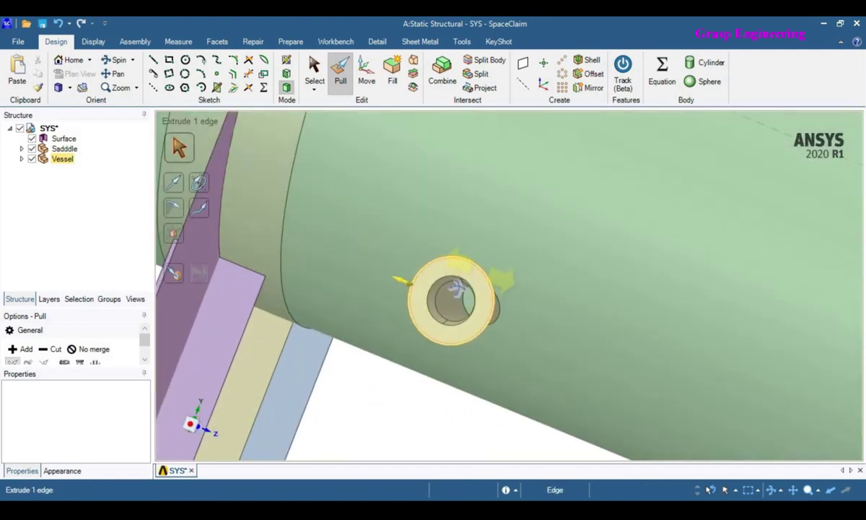
{"action": "middle_click_drag", "start_coordinate": [456, 288], "coordinate": [409, 287]}
{"action": "right_click", "coordinate": [631, 280]}
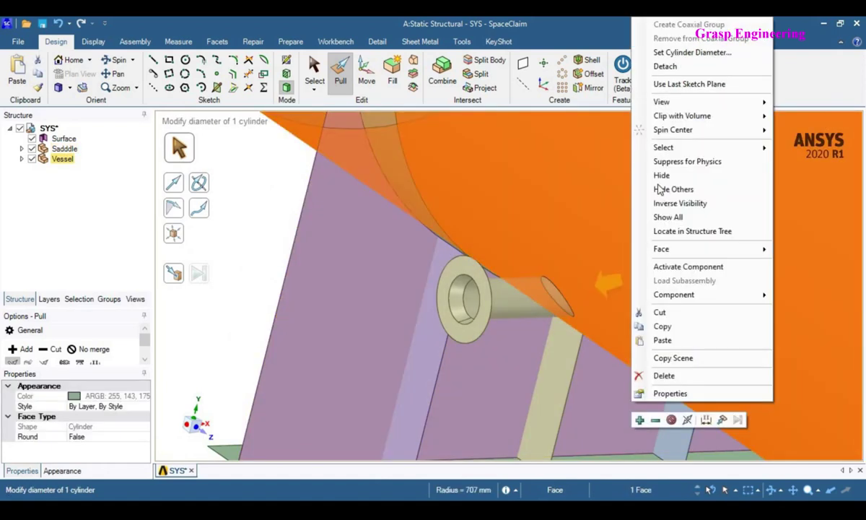
{"action": "left_click", "coordinate": [675, 161]}
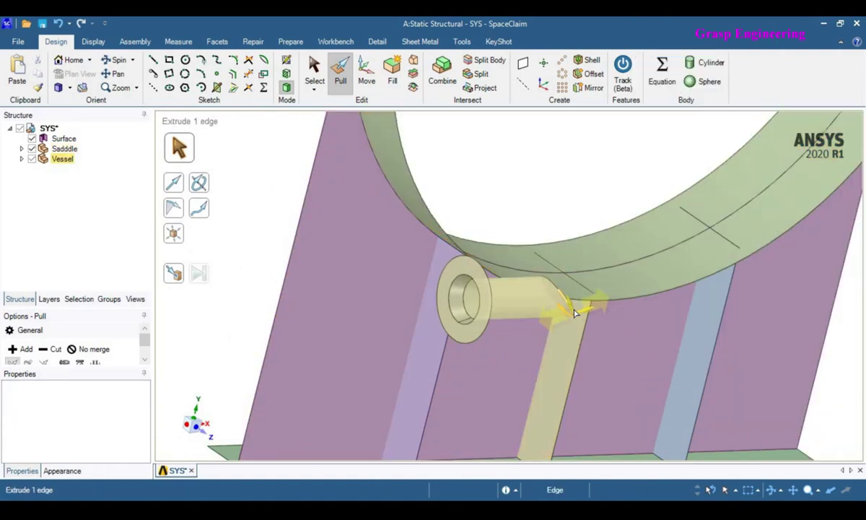
Try to extrude the inner edge loop of the small nozzle's pipe about 124 mm, normal to the nozzle flange.
{"action": "double_click", "coordinate": [575, 312]}
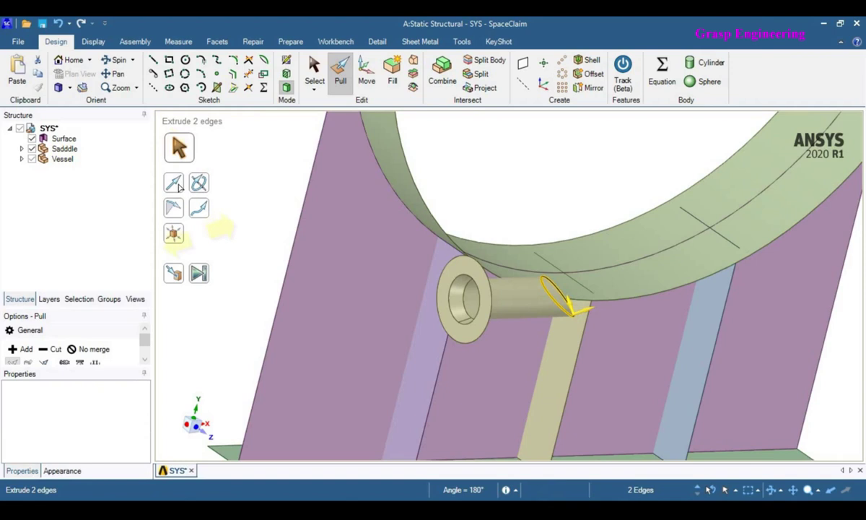
{"action": "left_click", "coordinate": [455, 312]}
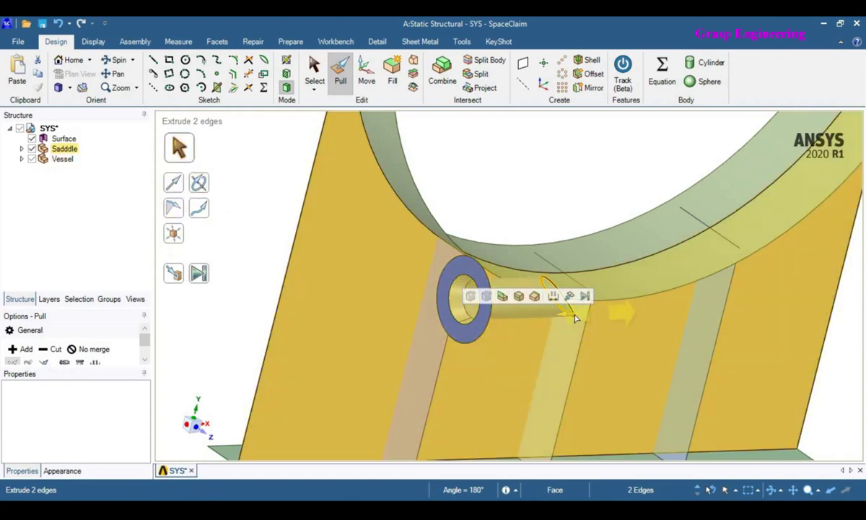
{"action": "left_click_drag", "start_coordinate": [598, 317], "coordinate": [627, 314]}
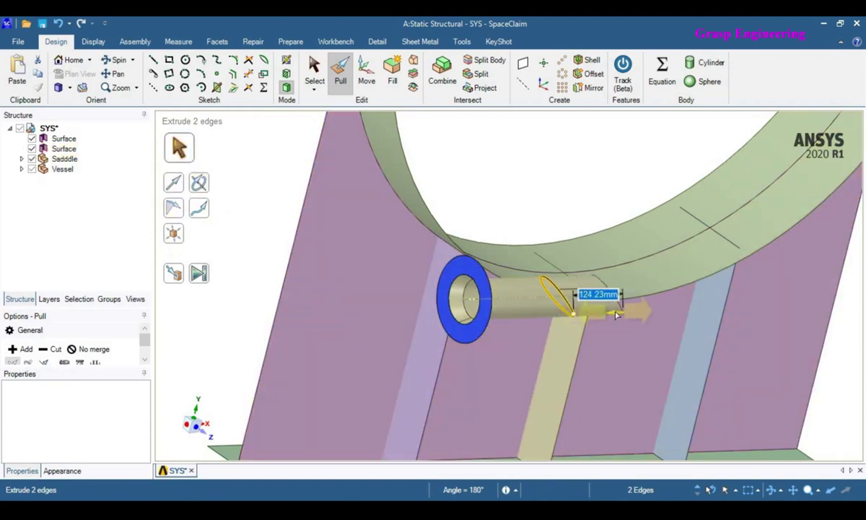
{"action": "left_click", "coordinate": [550, 189]}
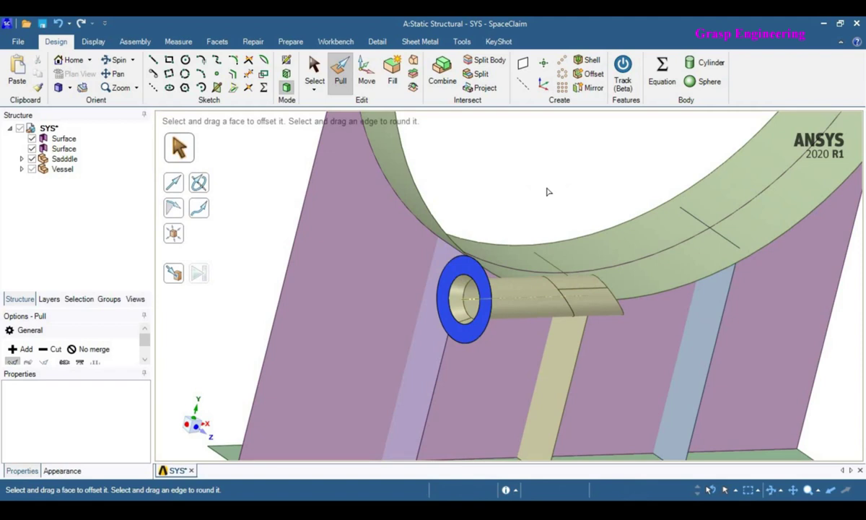
{"action": "right_click", "coordinate": [547, 207]}
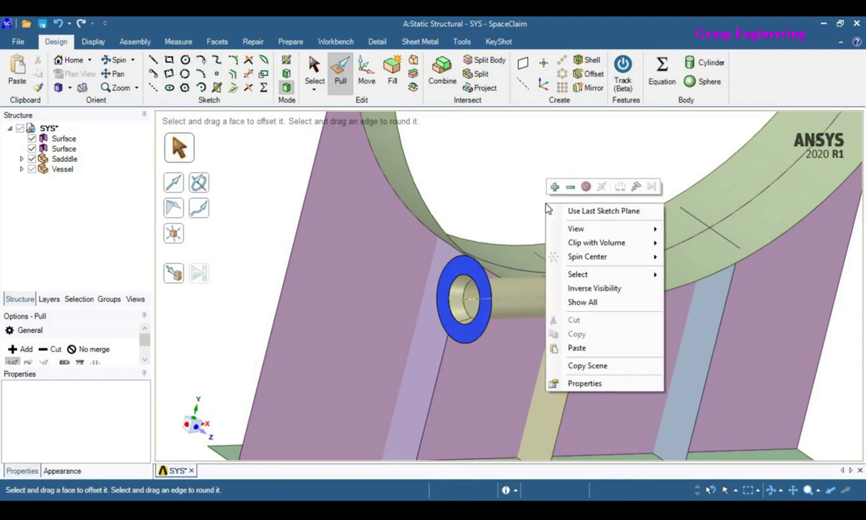
{"action": "left_click", "coordinate": [514, 173]}
{"action": "key", "text": "ctrl+z"}
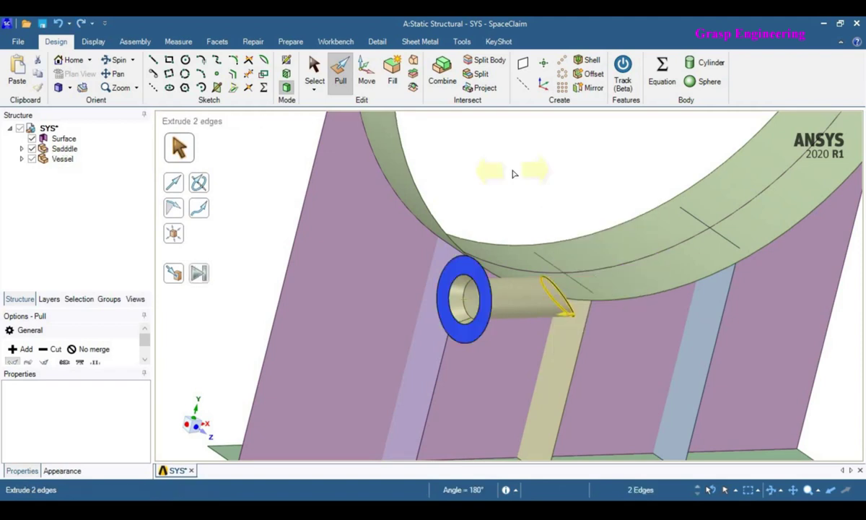
Delete the obliquely cut cylindrical pipe face of the small nozzle beside the saddle.
{"action": "key", "text": "s"}
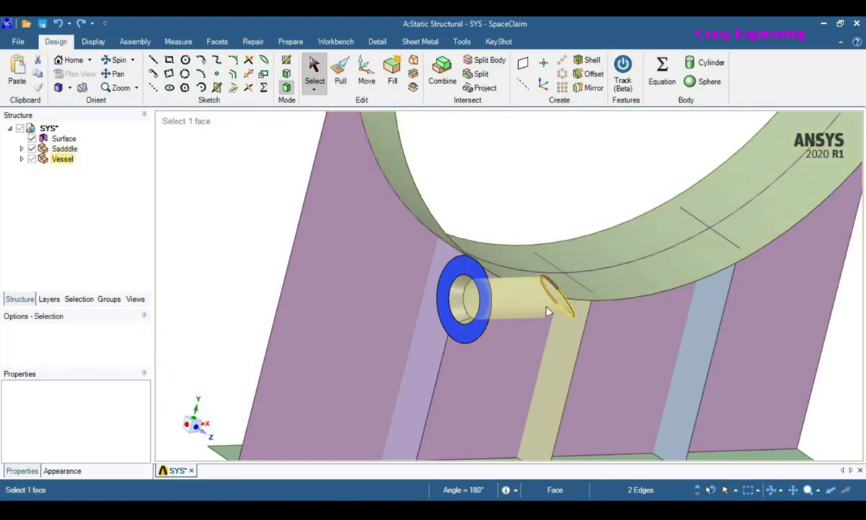
{"action": "left_click", "coordinate": [548, 312]}
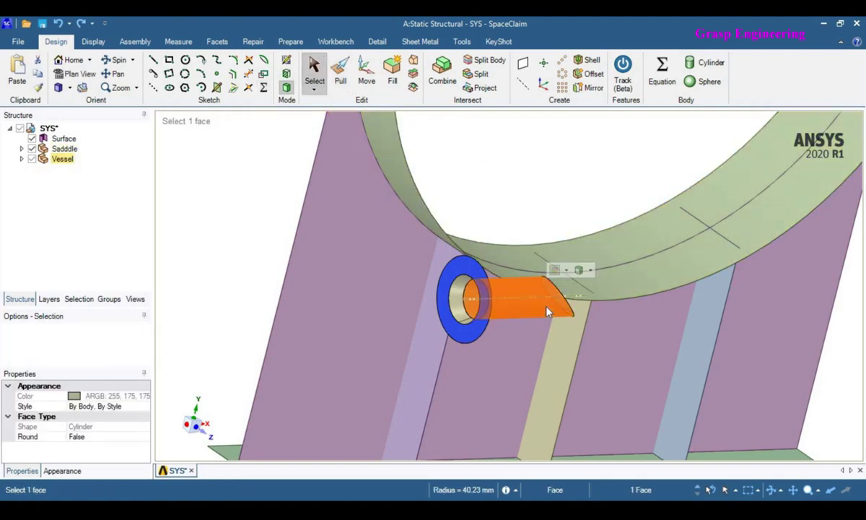
{"action": "key", "text": "Delete"}
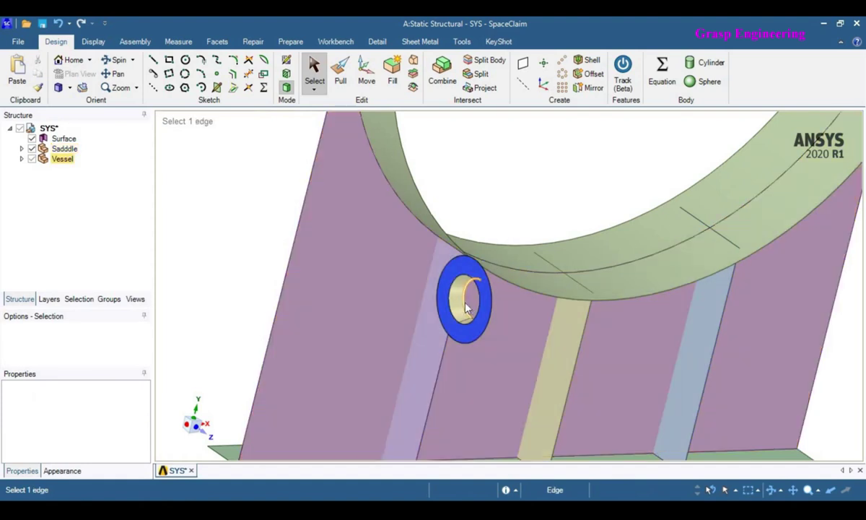
{"action": "left_click", "coordinate": [466, 307]}
{"action": "double_click", "coordinate": [466, 304]}
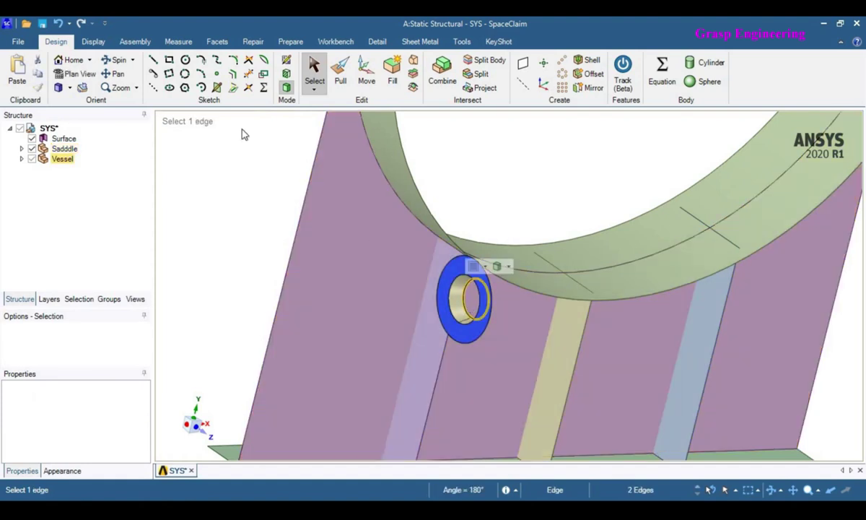
{"action": "left_click", "coordinate": [337, 82]}
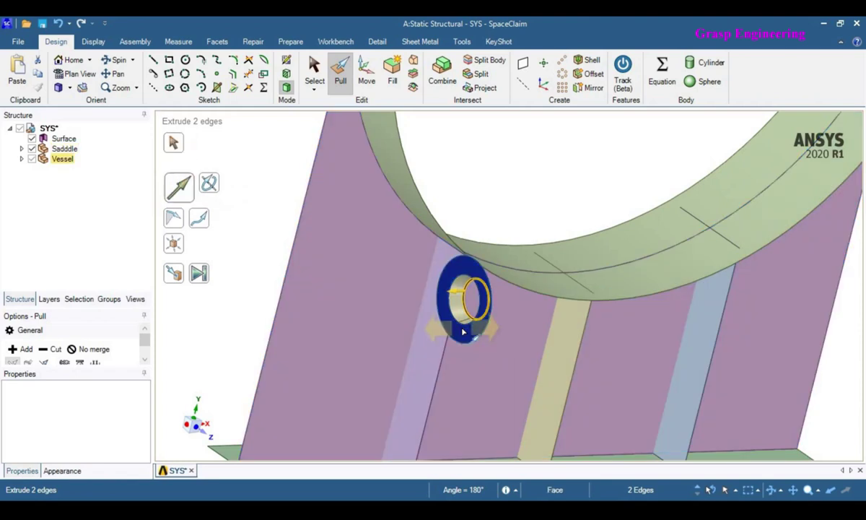
{"action": "left_click", "coordinate": [463, 328]}
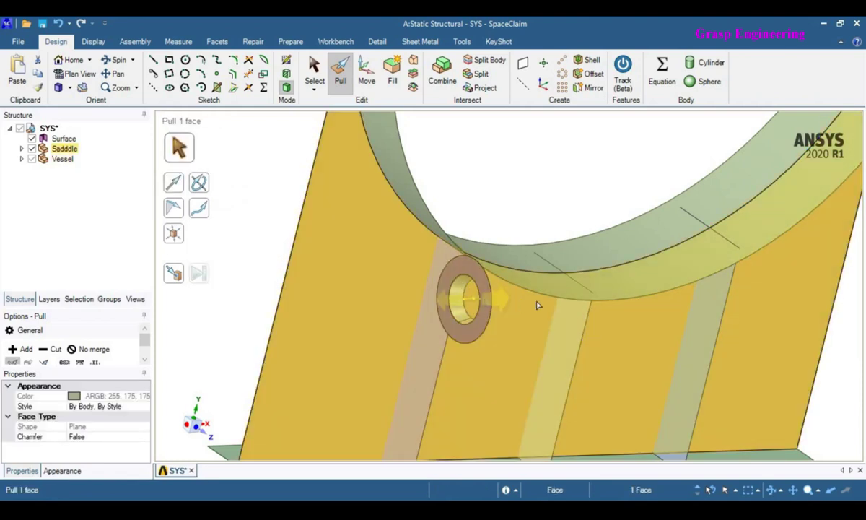
{"action": "left_click_drag", "start_coordinate": [571, 306], "coordinate": [578, 307]}
{"action": "key", "text": "ctrl+z"}
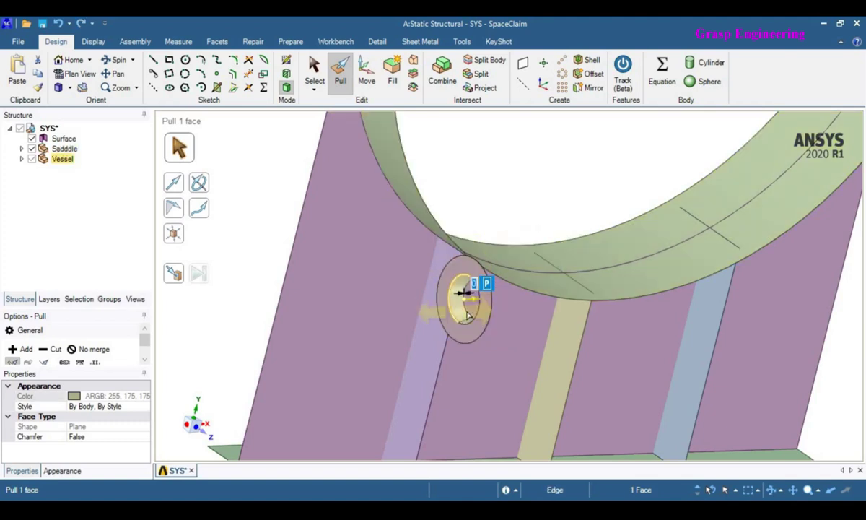
Extrude the small nozzle neck's circular edge loop with Pull, normal to the flange, to form a pipe reaching through the shell position.
{"action": "left_click", "coordinate": [468, 316]}
{"action": "left_click", "coordinate": [461, 294], "text": "ctrl"}
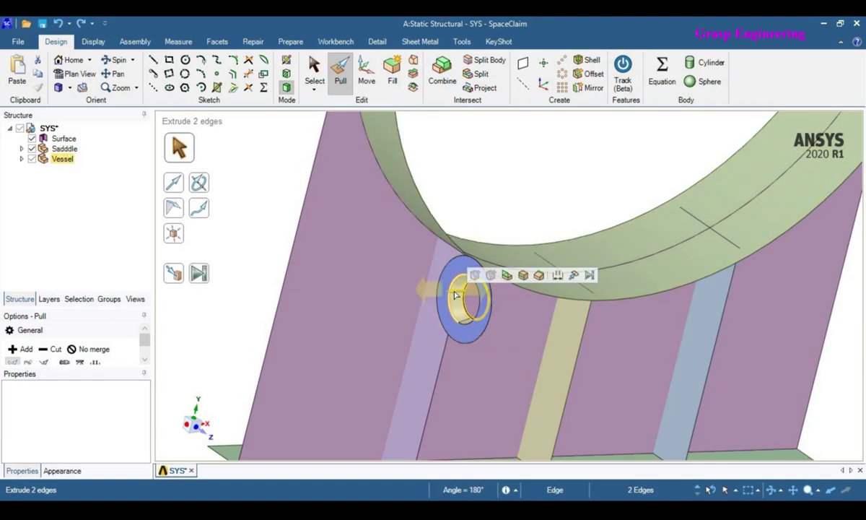
{"action": "left_click_drag", "start_coordinate": [521, 300], "coordinate": [551, 202]}
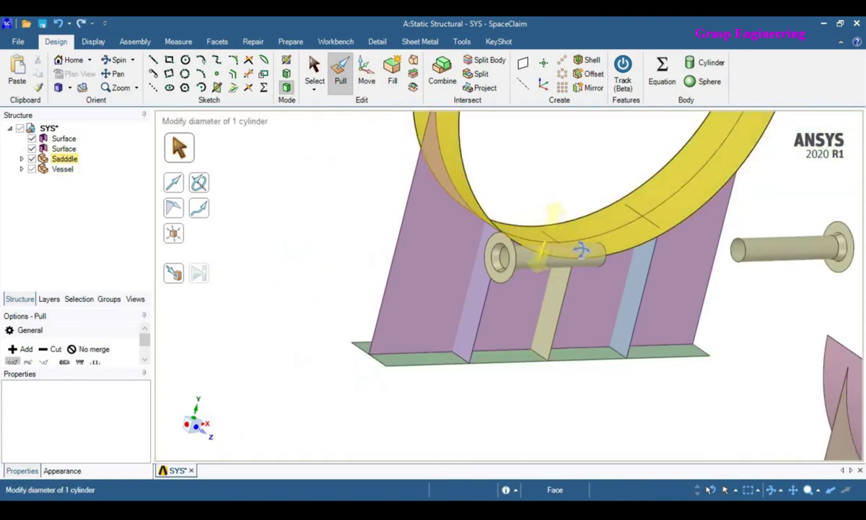
Show all hidden bodies to bring back the vessel shell around the rebuilt nozzle pipes.
{"action": "left_click", "coordinate": [581, 250]}
{"action": "mouse_move", "coordinate": [582, 250]}
{"action": "middle_mouse_down"}
{"action": "mouse_move", "coordinate": [605, 290]}
{"action": "mouse_move", "coordinate": [570, 286]}
{"action": "mouse_move", "coordinate": [580, 252]}
{"action": "middle_mouse_up"}
{"action": "left_click", "coordinate": [330, 205]}
{"action": "right_click", "coordinate": [329, 196]}
{"action": "left_click", "coordinate": [375, 296]}
{"action": "middle_click_drag", "start_coordinate": [576, 283], "coordinate": [513, 337]}
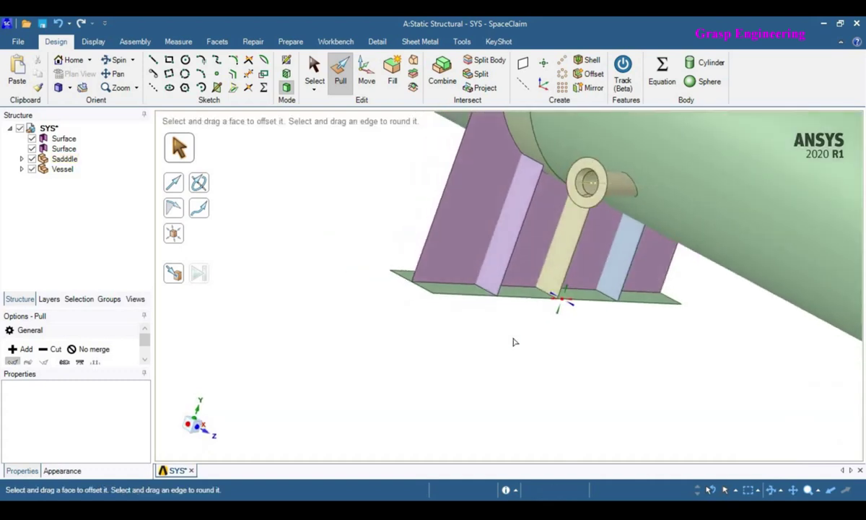
{"action": "scroll", "coordinate": [418, 353], "scroll_direction": "down", "scroll_amount": 3}
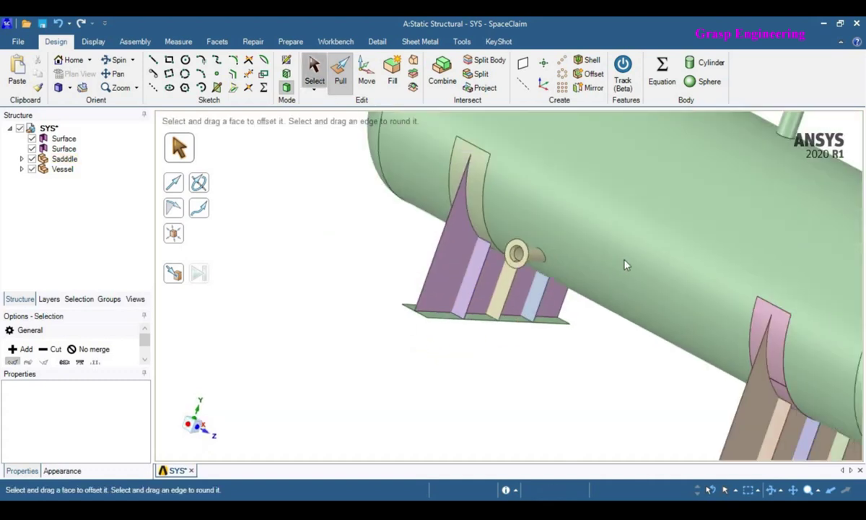
Isolate the vessel shell by hiding everything else and examine its small lower nozzle openings on both sides.
{"action": "key", "text": "s"}
{"action": "right_click", "coordinate": [624, 265]}
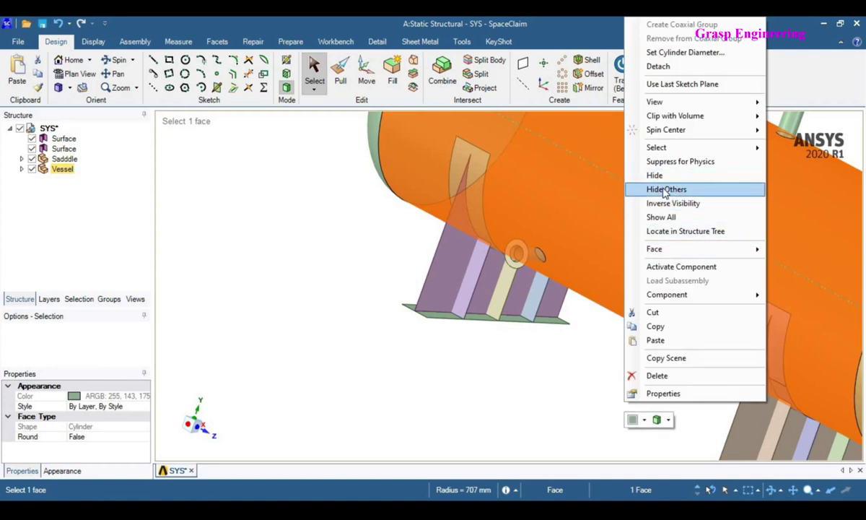
{"action": "left_click", "coordinate": [664, 190]}
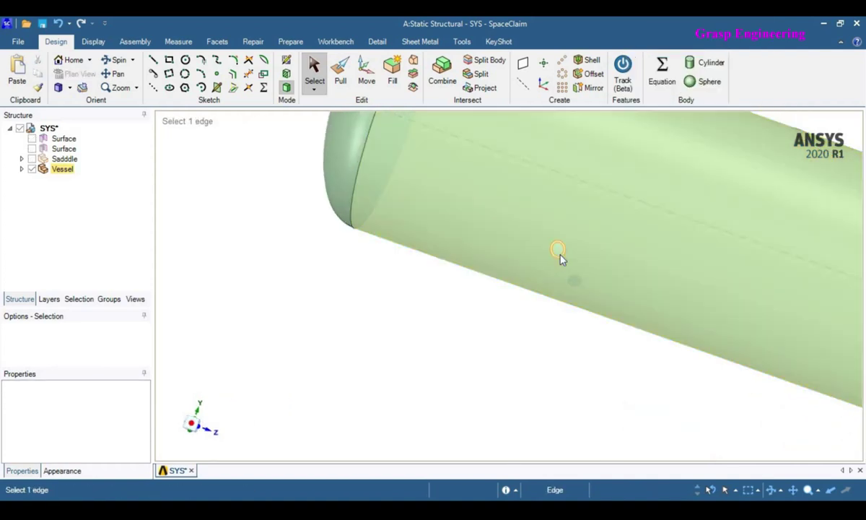
{"action": "left_click", "coordinate": [558, 251]}
{"action": "left_click", "coordinate": [515, 397]}
{"action": "middle_click_drag", "start_coordinate": [505, 338], "coordinate": [209, 315]}
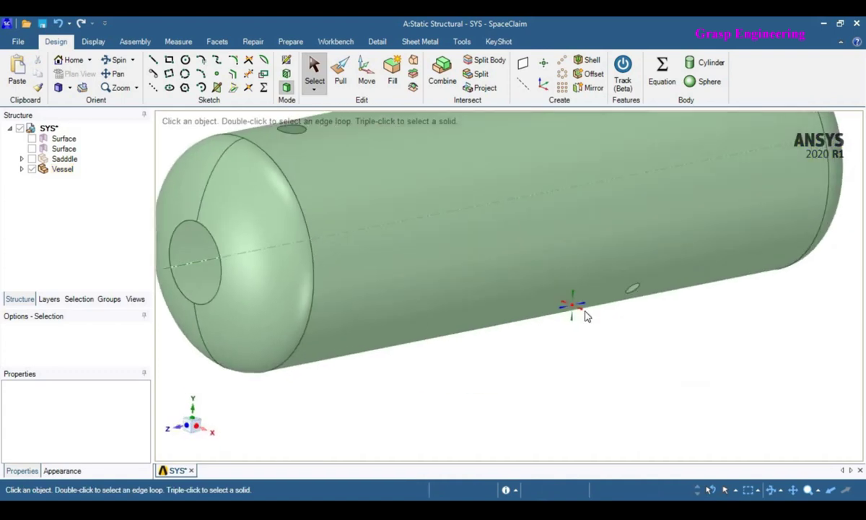
{"action": "left_click", "coordinate": [631, 293]}
{"action": "left_click", "coordinate": [584, 383]}
Restore the saddles and nozzles by showing all bodies.
{"action": "right_click", "coordinate": [437, 322]}
{"action": "left_click", "coordinate": [485, 413]}
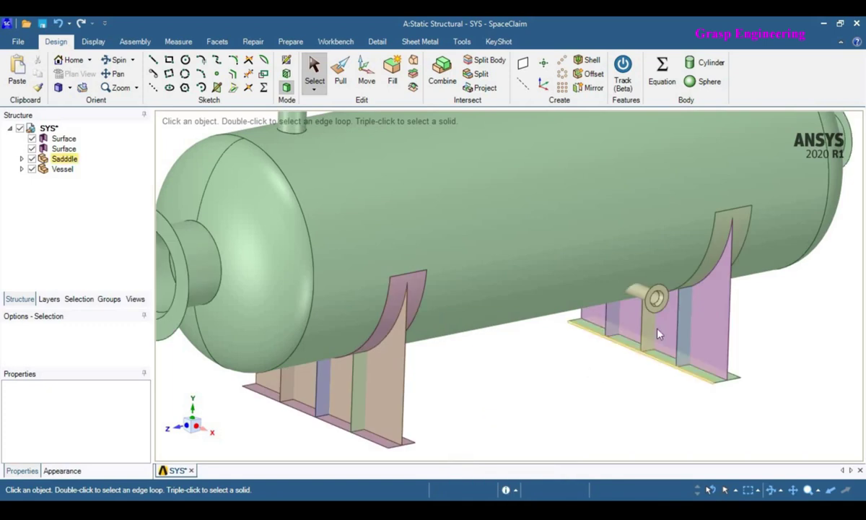
{"action": "scroll", "coordinate": [527, 327], "scroll_direction": "up", "scroll_amount": 5}
{"action": "middle_click_drag", "start_coordinate": [520, 295], "coordinate": [466, 265]}
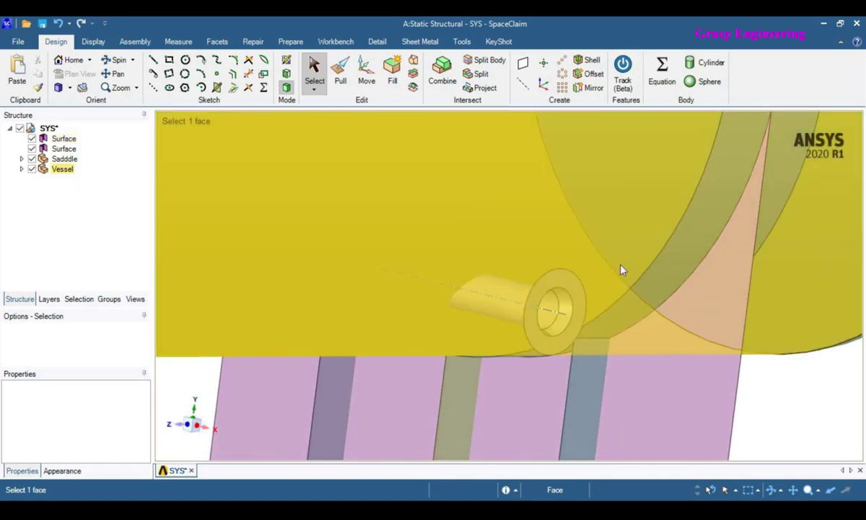
{"action": "scroll", "coordinate": [623, 269], "scroll_direction": "down", "scroll_amount": 4}
Trim the first small nozzle's pipe with Split Body, using the vessel shell as cutter and removing the section inside the shell.
{"action": "left_click", "coordinate": [485, 60]}
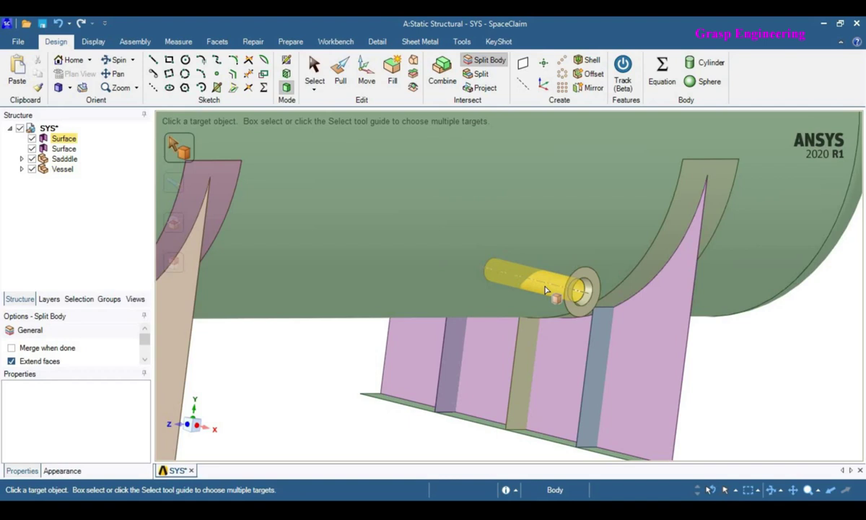
{"action": "left_click", "coordinate": [546, 290]}
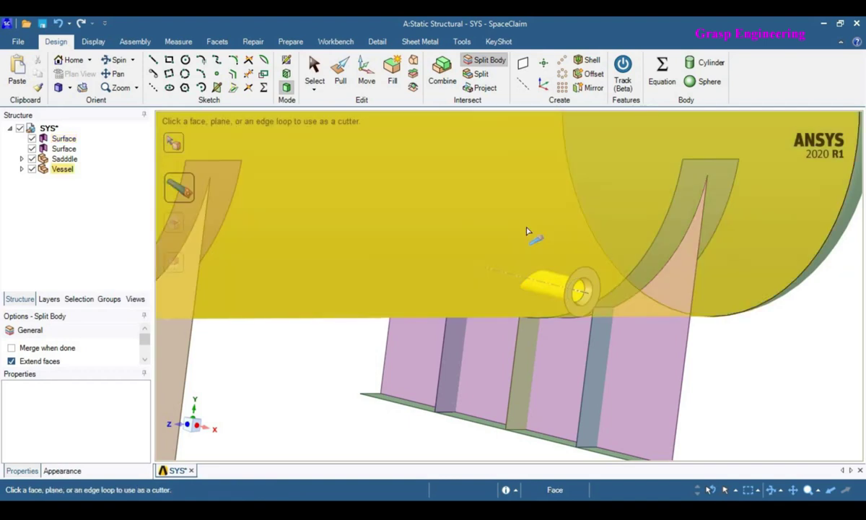
{"action": "left_click", "coordinate": [528, 231]}
{"action": "left_click", "coordinate": [537, 276]}
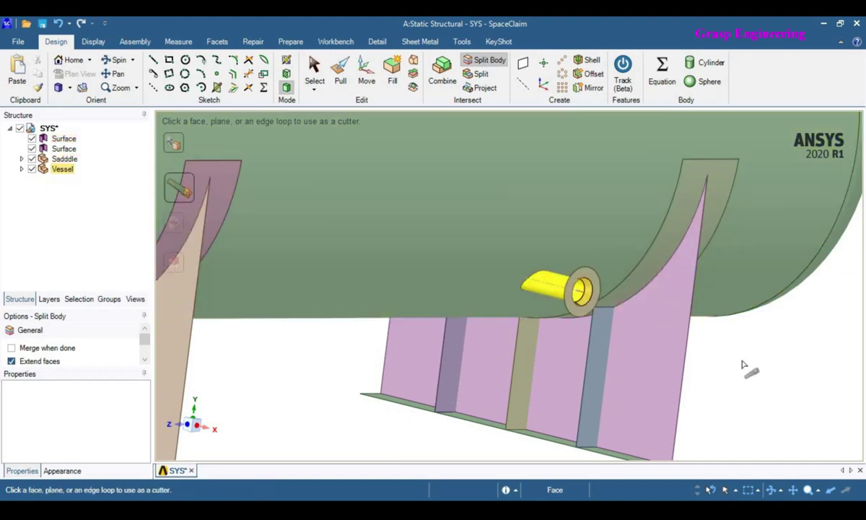
{"action": "scroll", "coordinate": [733, 348], "scroll_direction": "up", "scroll_amount": 1}
{"action": "scroll", "coordinate": [731, 348], "scroll_direction": "down", "scroll_amount": 4}
{"action": "middle_click_drag", "start_coordinate": [353, 281], "coordinate": [744, 339]}
{"action": "key", "text": "Escape"}
Trim the opposite small nozzle's pipe at the vessel shell with Split Body, removing the section inside.
{"action": "scroll", "coordinate": [512, 353], "scroll_direction": "up", "scroll_amount": 4}
{"action": "middle_click_drag", "start_coordinate": [549, 347], "coordinate": [610, 302]}
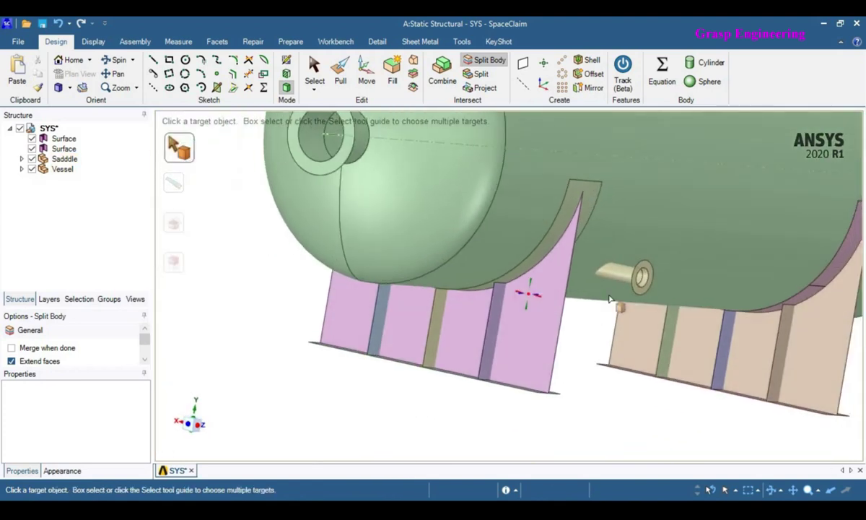
{"action": "left_click", "coordinate": [619, 274]}
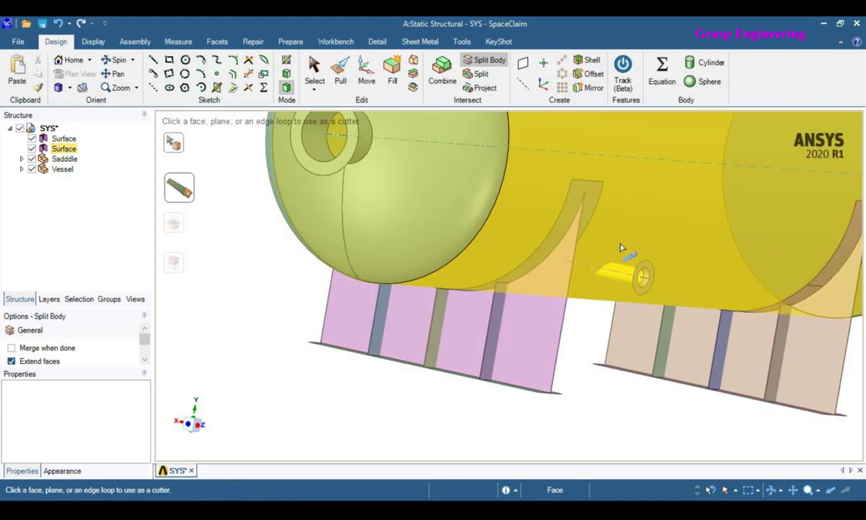
{"action": "left_click", "coordinate": [621, 247]}
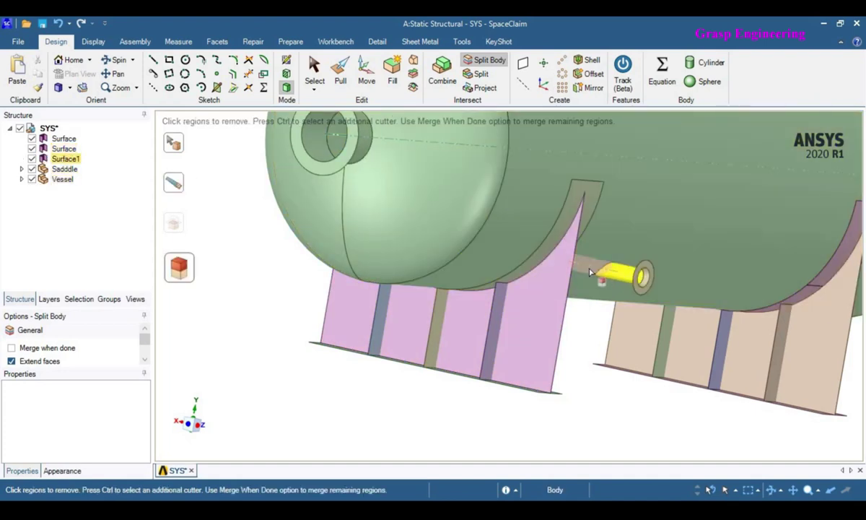
{"action": "key", "text": "Escape"}
Split the vessel shell body using the small nozzle's cylindrical pipe face as cutter.
{"action": "middle_click_drag", "start_coordinate": [586, 356], "coordinate": [519, 364]}
{"action": "middle_click_drag", "start_coordinate": [512, 330], "coordinate": [623, 362], "text": "shift"}
{"action": "middle_click_drag", "start_coordinate": [523, 344], "coordinate": [614, 364], "text": "shift"}
{"action": "scroll", "coordinate": [614, 361], "scroll_direction": "up", "scroll_amount": 3}
{"action": "scroll", "coordinate": [514, 339], "scroll_direction": "up", "scroll_amount": 1}
{"action": "mouse_move", "coordinate": [514, 339]}
{"action": "middle_mouse_down"}
{"action": "mouse_move", "coordinate": [479, 333]}
{"action": "mouse_move", "coordinate": [516, 342]}
{"action": "middle_mouse_up"}
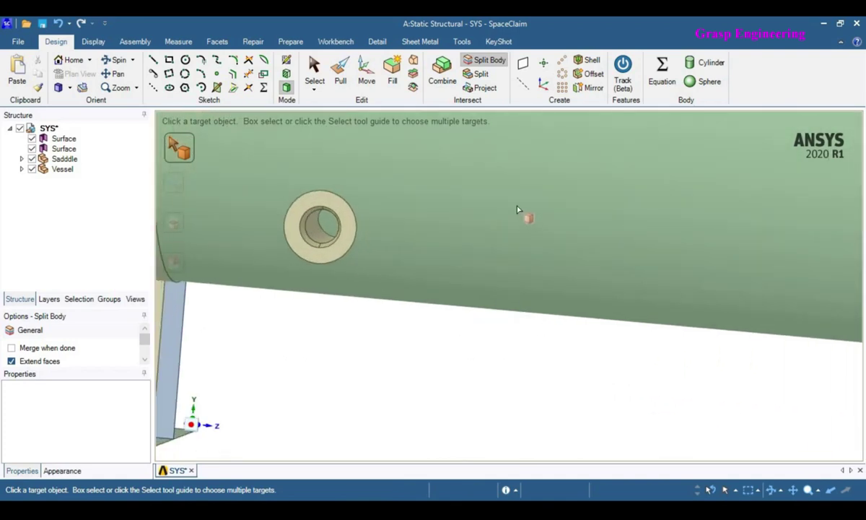
{"action": "scroll", "coordinate": [588, 332], "scroll_direction": "down", "scroll_amount": 3}
{"action": "scroll", "coordinate": [432, 280], "scroll_direction": "up", "scroll_amount": 2}
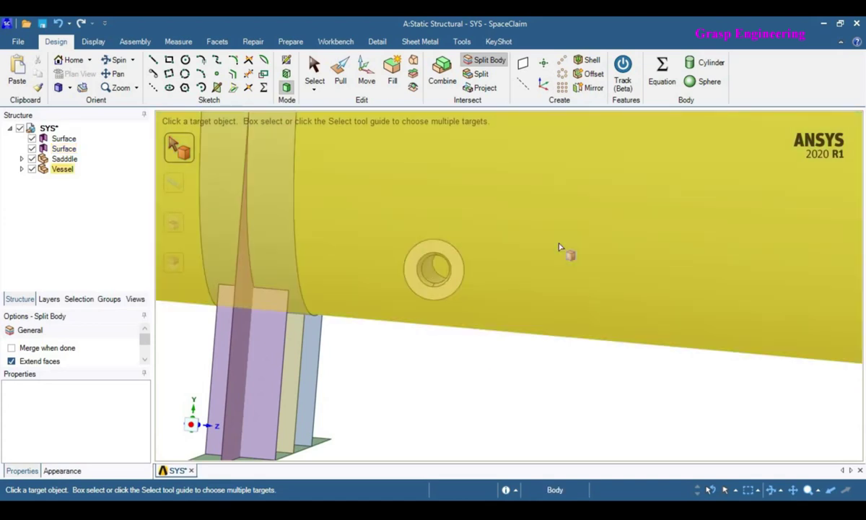
{"action": "left_click", "coordinate": [560, 247]}
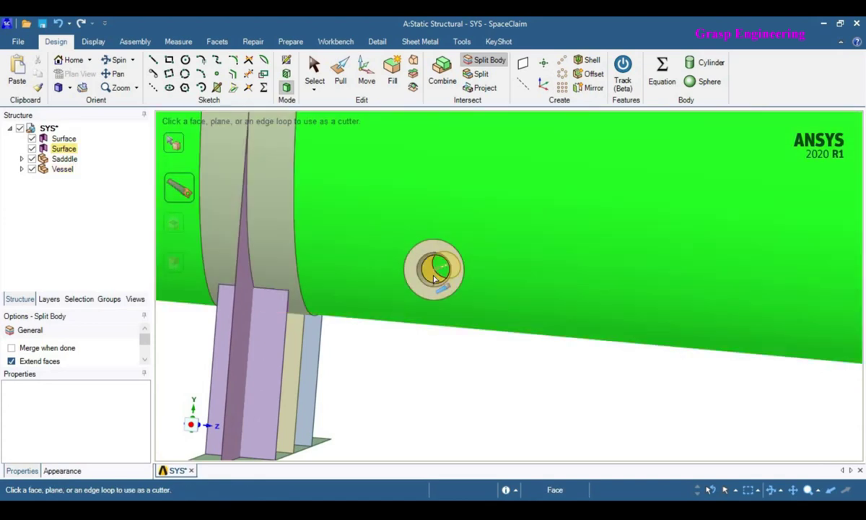
{"action": "left_click", "coordinate": [435, 278]}
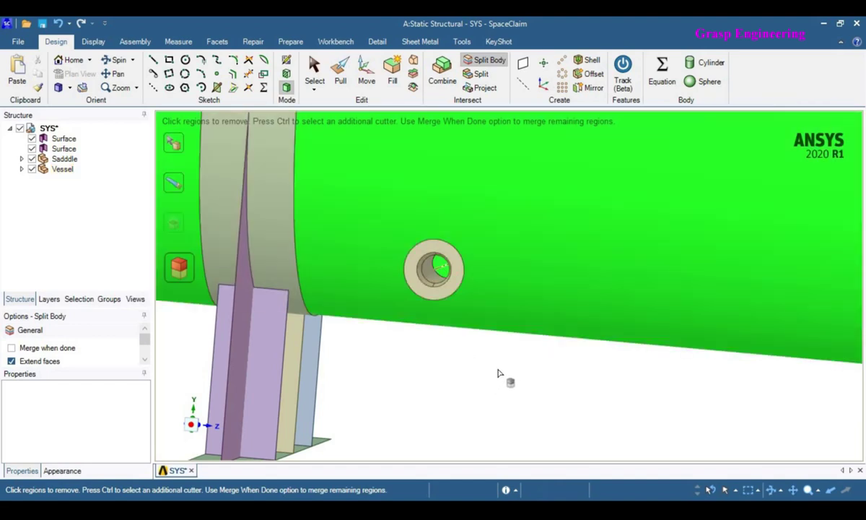
{"action": "scroll", "coordinate": [497, 374], "scroll_direction": "down", "scroll_amount": 3}
{"action": "key", "text": "Escape"}
Delete the vessel shell face left inside the small lower nozzle's opening.
{"action": "middle_click_drag", "start_coordinate": [463, 340], "coordinate": [108, 334]}
{"action": "scroll", "coordinate": [560, 299], "scroll_direction": "up", "scroll_amount": 3}
{"action": "scroll", "coordinate": [618, 372], "scroll_direction": "up", "scroll_amount": 3}
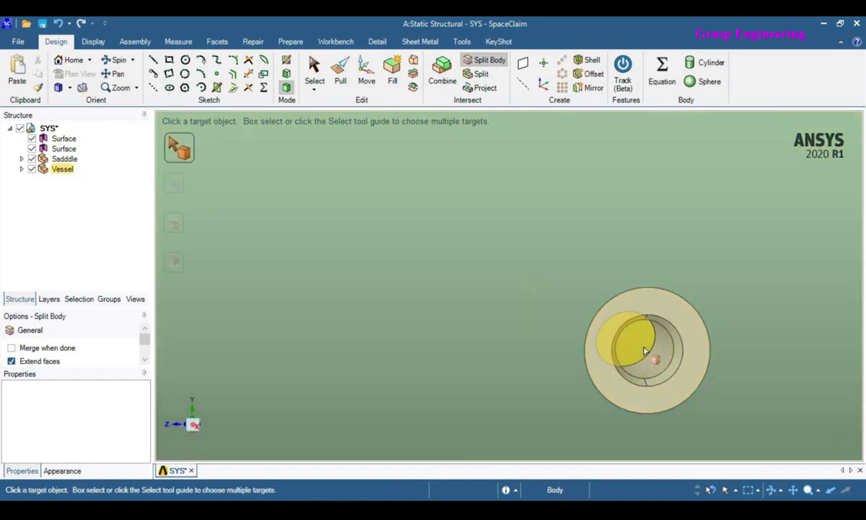
{"action": "left_click", "coordinate": [384, 201]}
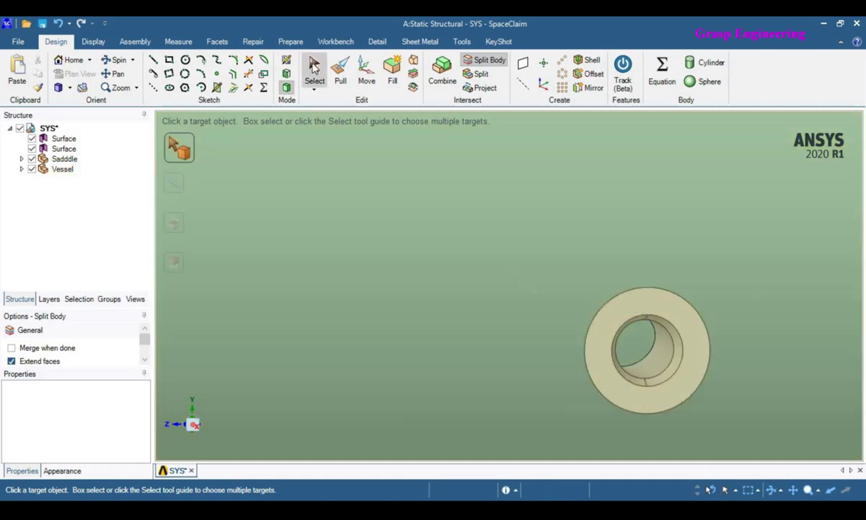
{"action": "left_click", "coordinate": [613, 370]}
{"action": "left_click", "coordinate": [639, 348]}
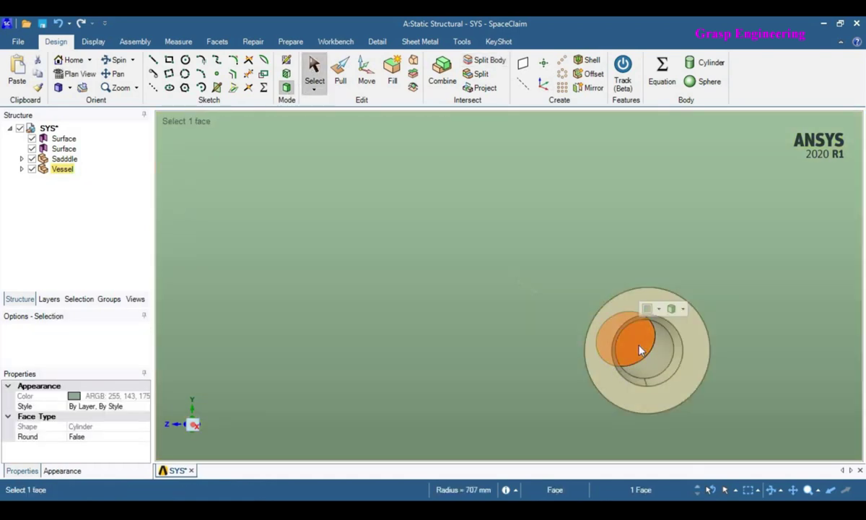
{"action": "key", "text": "Delete"}
{"action": "scroll", "coordinate": [599, 253], "scroll_direction": "down", "scroll_amount": 6}
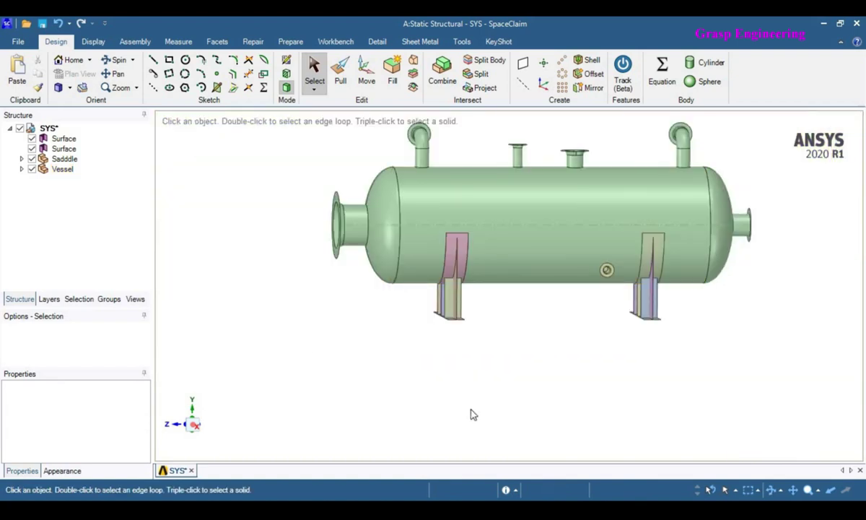
Delete the two leftover surface bodies used for the small nozzle pipes.
{"action": "scroll", "coordinate": [599, 277], "scroll_direction": "up", "scroll_amount": 7}
{"action": "middle_click_drag", "start_coordinate": [584, 232], "coordinate": [630, 237]}
{"action": "left_click", "coordinate": [68, 149]}
{"action": "middle_click_drag", "start_coordinate": [322, 302], "coordinate": [55, 144]}
{"action": "left_click", "coordinate": [59, 139], "text": "ctrl"}
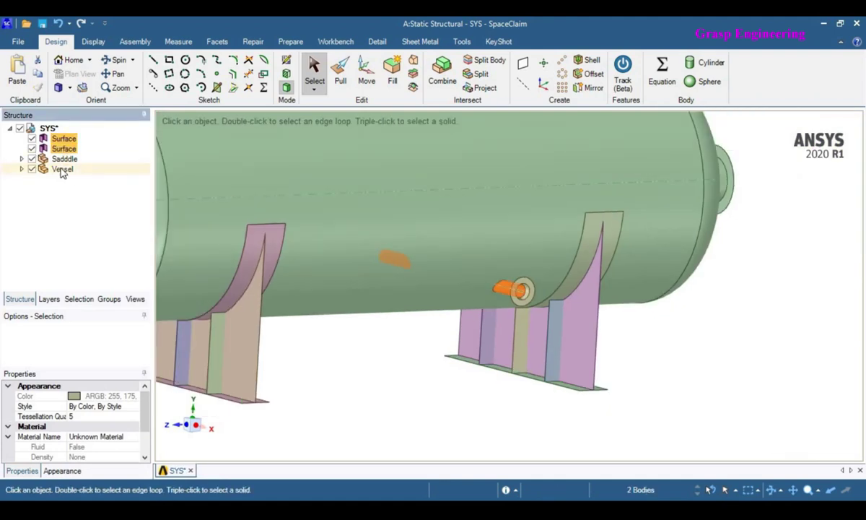
{"action": "key", "text": "Delete"}
{"action": "left_click", "coordinate": [60, 150]}
{"action": "left_click", "coordinate": [416, 387]}
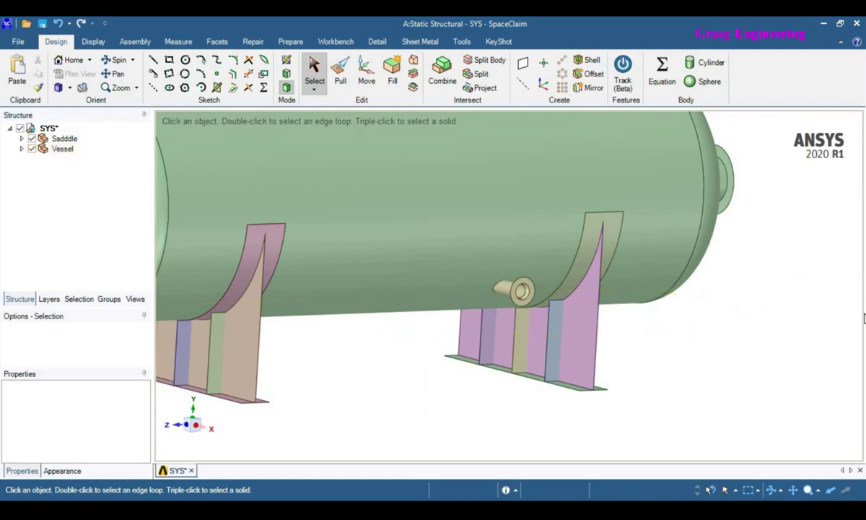
Switch to ANSYS Mechanical and update its geometry from the modified SpaceClaim model.
{"action": "key", "text": "alt+Tab"}
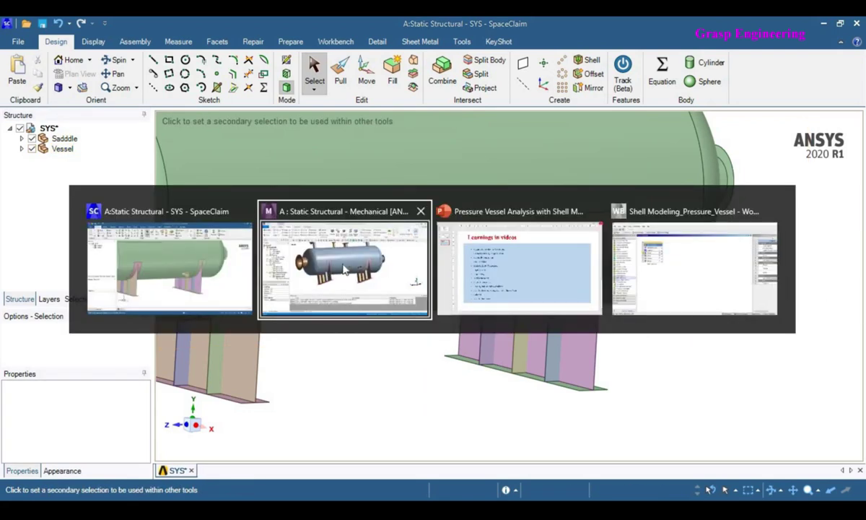
{"action": "left_click", "coordinate": [113, 217]}
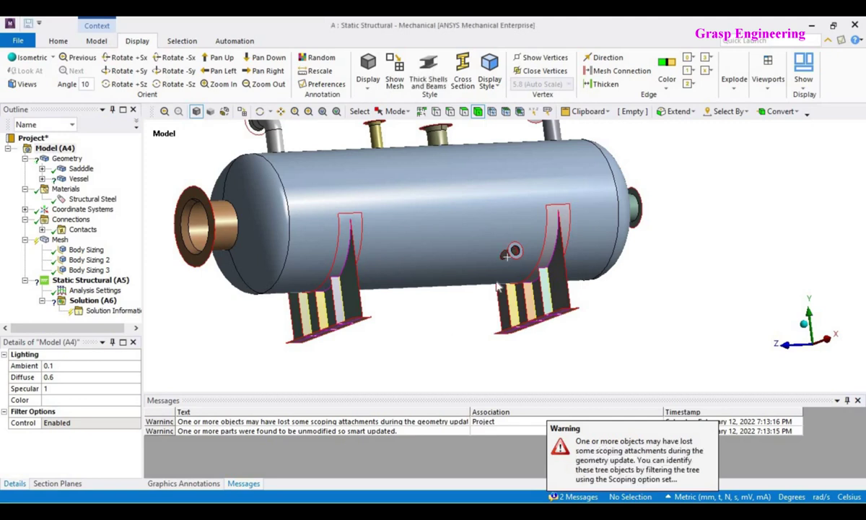
Examine the edge connectivity where both small lower nozzles meet the vessel shell and their flanges.
{"action": "scroll", "coordinate": [496, 255], "scroll_direction": "down", "scroll_amount": 3}
{"action": "scroll", "coordinate": [508, 256], "scroll_direction": "up", "scroll_amount": 8}
{"action": "middle_click_drag", "start_coordinate": [517, 256], "coordinate": [487, 278]}
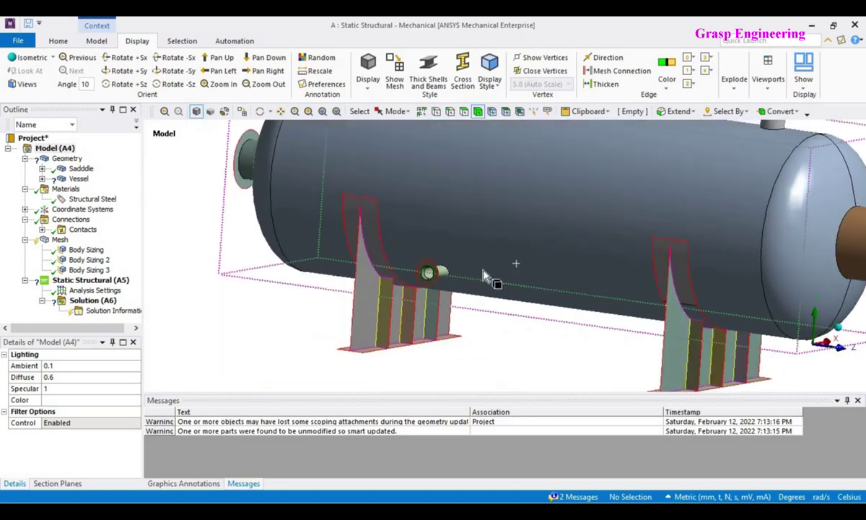
{"action": "scroll", "coordinate": [470, 284], "scroll_direction": "down", "scroll_amount": 3}
{"action": "scroll", "coordinate": [447, 279], "scroll_direction": "up", "scroll_amount": 6}
{"action": "middle_click_drag", "start_coordinate": [416, 270], "coordinate": [296, 203]}
{"action": "middle_click_drag", "start_coordinate": [393, 288], "coordinate": [106, 214], "text": "ctrl"}
{"action": "scroll", "coordinate": [428, 262], "scroll_direction": "up", "scroll_amount": 4}
{"action": "scroll", "coordinate": [345, 251], "scroll_direction": "down", "scroll_amount": 5}
{"action": "scroll", "coordinate": [514, 312], "scroll_direction": "up", "scroll_amount": 2}
{"action": "scroll", "coordinate": [527, 308], "scroll_direction": "down", "scroll_amount": 3}
{"action": "middle_click_drag", "start_coordinate": [600, 203], "coordinate": [530, 331], "text": "ctrl"}
{"action": "scroll", "coordinate": [546, 303], "scroll_direction": "up", "scroll_amount": 3}
{"action": "scroll", "coordinate": [532, 332], "scroll_direction": "down", "scroll_amount": 2}
{"action": "middle_click_drag", "start_coordinate": [517, 291], "coordinate": [595, 256]}
{"action": "scroll", "coordinate": [521, 332], "scroll_direction": "down", "scroll_amount": 2}
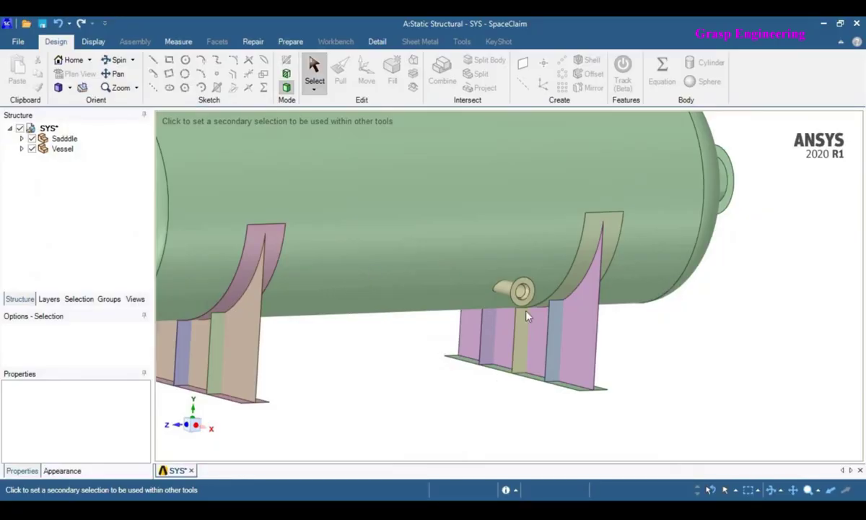
In SpaceClaim, delete one half of the conical face between the small nozzle's pipe and its flange.
{"action": "scroll", "coordinate": [525, 309], "scroll_direction": "up", "scroll_amount": 4}
{"action": "middle_click_drag", "start_coordinate": [520, 280], "coordinate": [607, 282]}
{"action": "scroll", "coordinate": [542, 295], "scroll_direction": "up", "scroll_amount": 3}
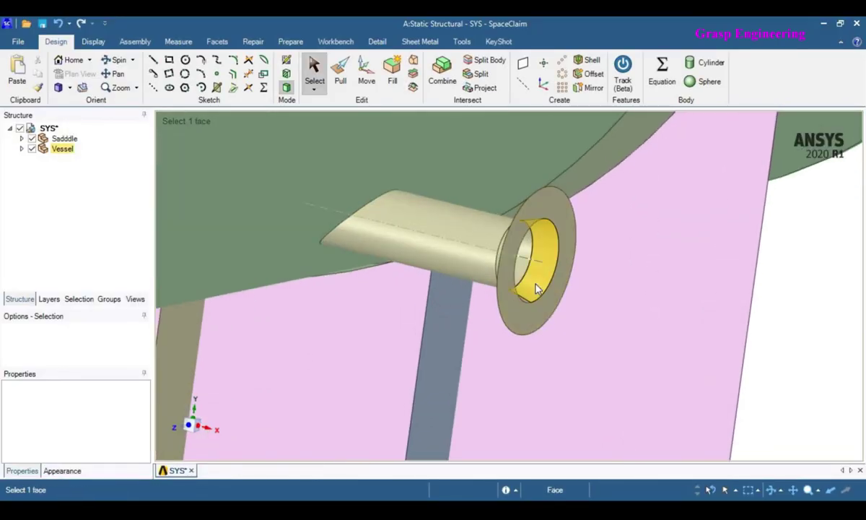
{"action": "left_click", "coordinate": [536, 287]}
{"action": "key", "text": "Delete"}
Hide the main vessel shell to expose the small lower nozzles.
{"action": "scroll", "coordinate": [532, 298], "scroll_direction": "up", "scroll_amount": 3}
{"action": "middle_click_drag", "start_coordinate": [517, 311], "coordinate": [609, 311]}
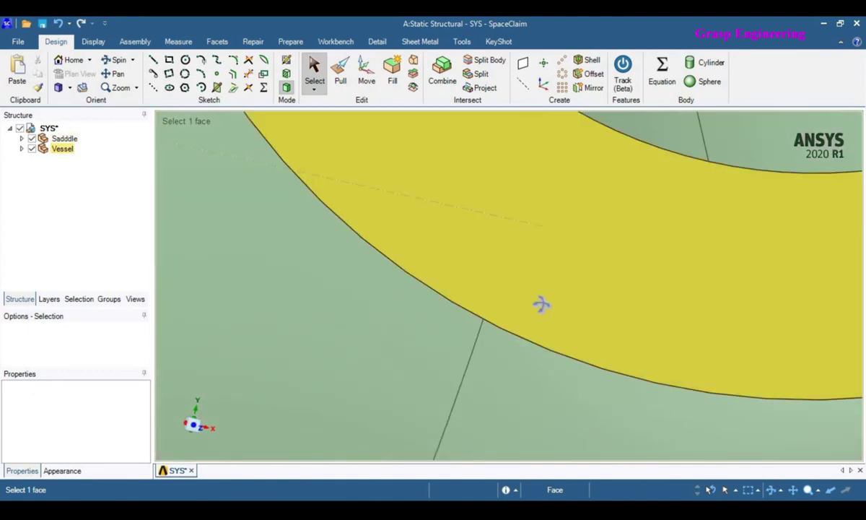
{"action": "middle_click_drag", "start_coordinate": [543, 303], "coordinate": [460, 307]}
{"action": "scroll", "coordinate": [461, 306], "scroll_direction": "down", "scroll_amount": 3}
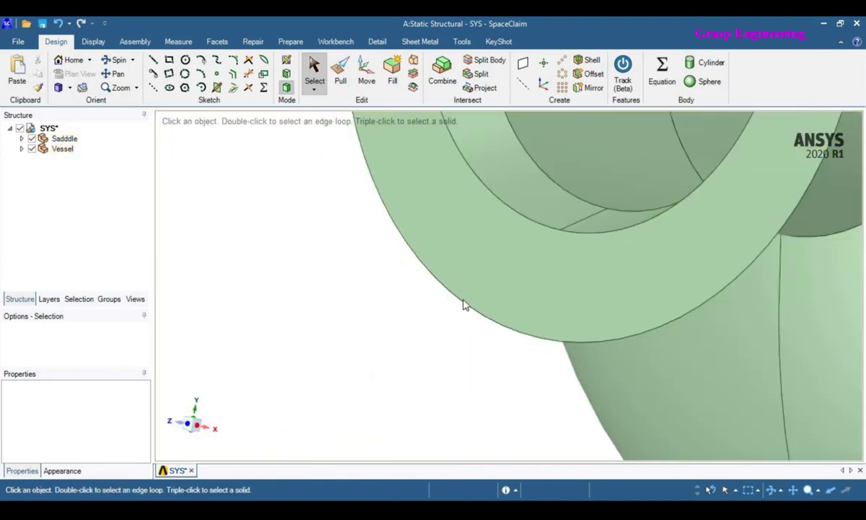
{"action": "scroll", "coordinate": [465, 305], "scroll_direction": "down", "scroll_amount": 8}
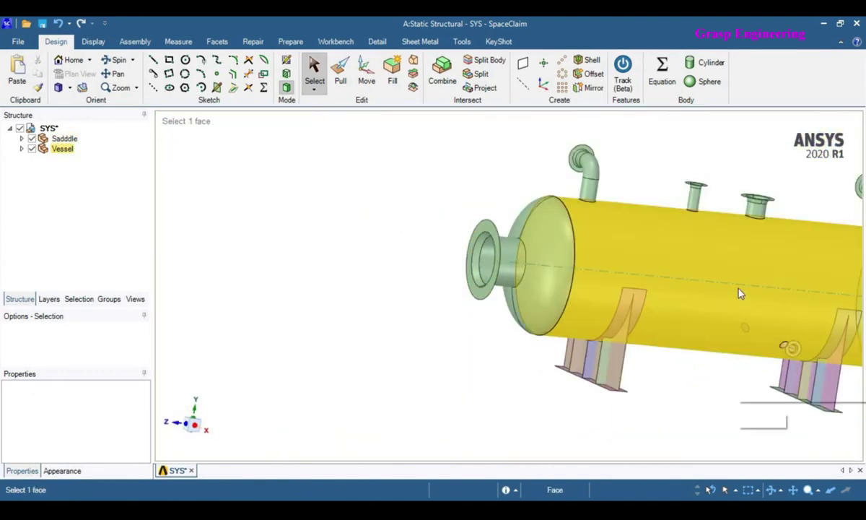
{"action": "right_click", "coordinate": [740, 293]}
{"action": "left_click", "coordinate": [766, 173]}
Delete the remaining half of the small nozzle's conical face between its pipe and flange.
{"action": "middle_click_drag", "start_coordinate": [345, 306], "coordinate": [570, 296], "text": "ctrl"}
{"action": "scroll", "coordinate": [357, 298], "scroll_direction": "up", "scroll_amount": 3}
{"action": "scroll", "coordinate": [397, 325], "scroll_direction": "down", "scroll_amount": 3}
{"action": "scroll", "coordinate": [426, 280], "scroll_direction": "up", "scroll_amount": 5}
{"action": "scroll", "coordinate": [399, 318], "scroll_direction": "up", "scroll_amount": 4}
{"action": "scroll", "coordinate": [404, 246], "scroll_direction": "up", "scroll_amount": 5}
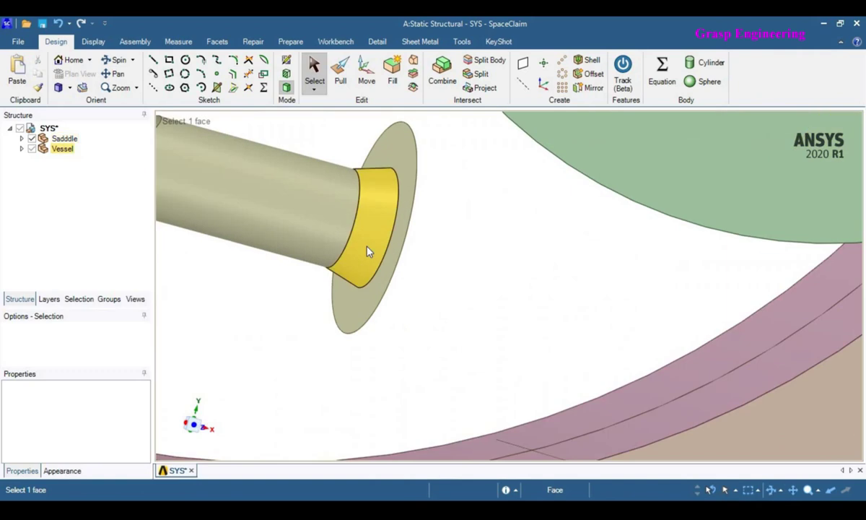
{"action": "left_click", "coordinate": [367, 251]}
{"action": "key", "text": "Delete"}
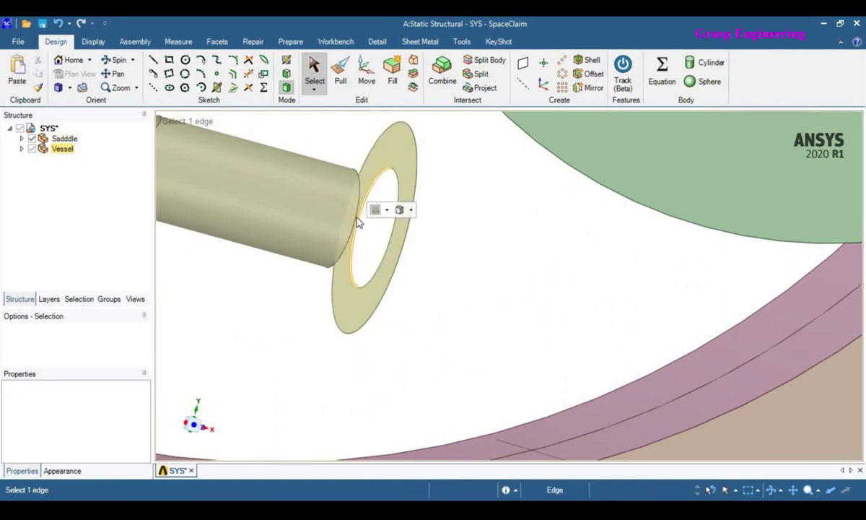
Try to fill the small nozzle flange's inner opening from its two edges, and undo the fill.
{"action": "left_click", "coordinate": [360, 215]}
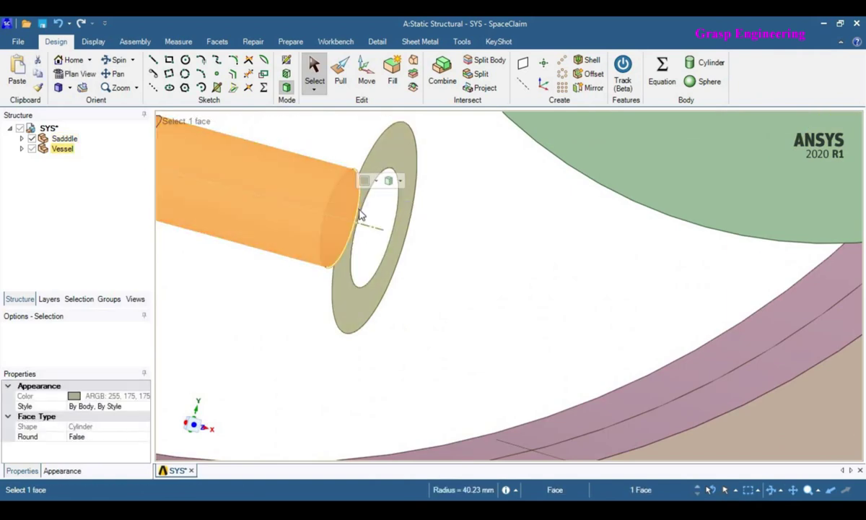
{"action": "left_click", "coordinate": [374, 279]}
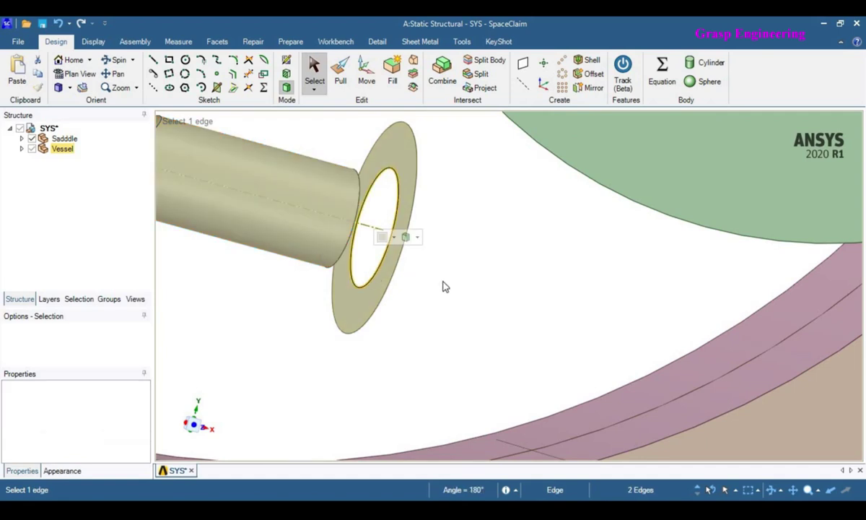
{"action": "key", "text": "f"}
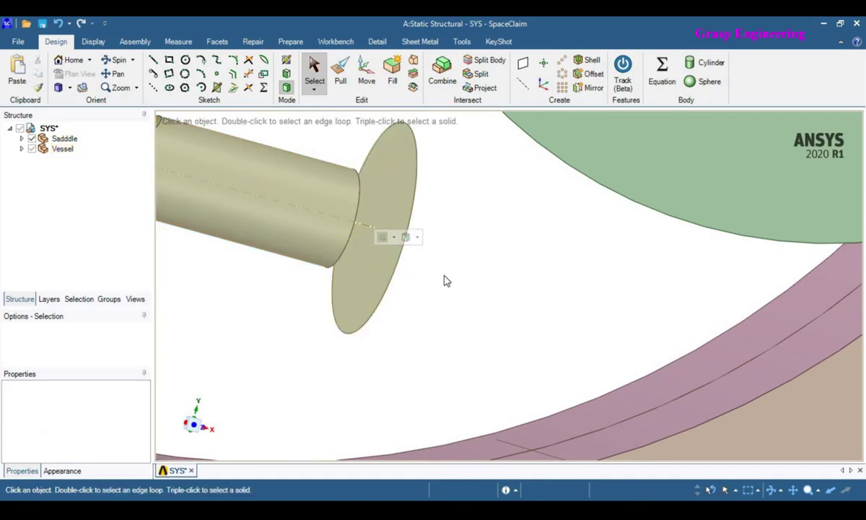
{"action": "key", "text": "ctrl+z"}
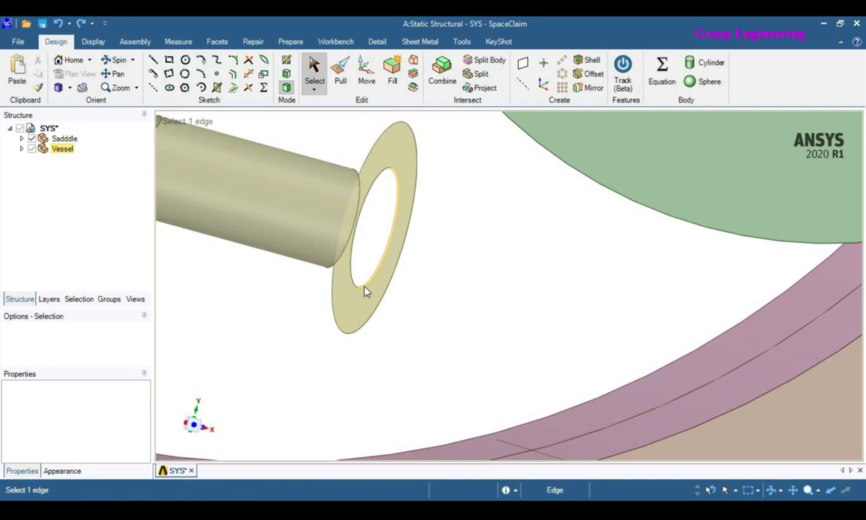
Merge the split edges on the small nozzles into single edges with the Split Edges repair tool.
{"action": "left_click", "coordinate": [359, 290]}
{"action": "left_click", "coordinate": [358, 289]}
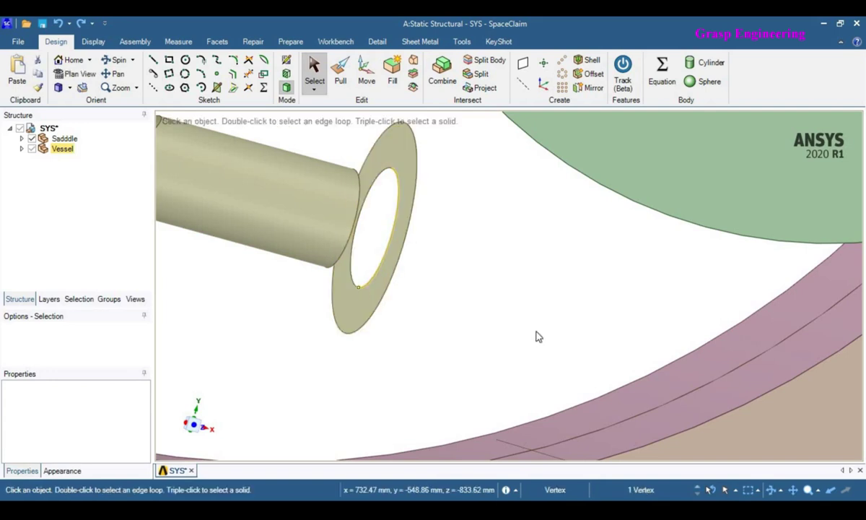
{"action": "left_click", "coordinate": [252, 43]}
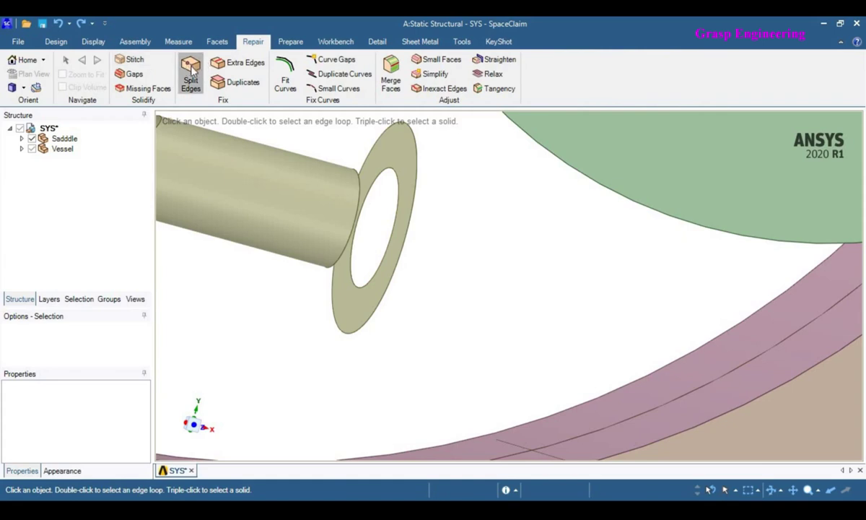
{"action": "left_click", "coordinate": [191, 70]}
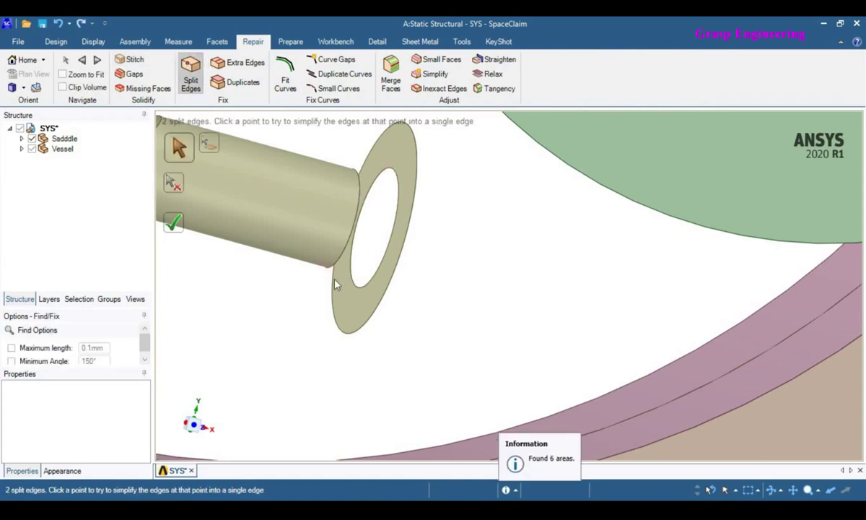
{"action": "scroll", "coordinate": [485, 270], "scroll_direction": "down", "scroll_amount": 7}
{"action": "scroll", "coordinate": [470, 252], "scroll_direction": "up", "scroll_amount": 7}
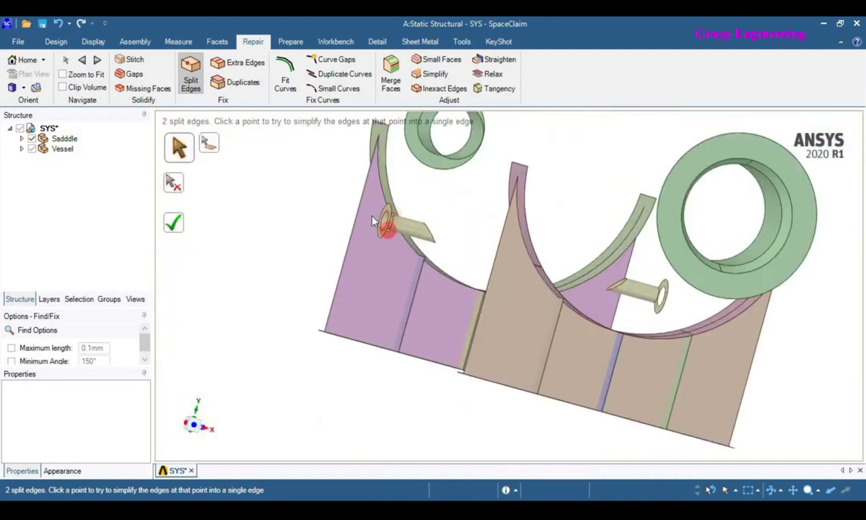
{"action": "left_click", "coordinate": [442, 208]}
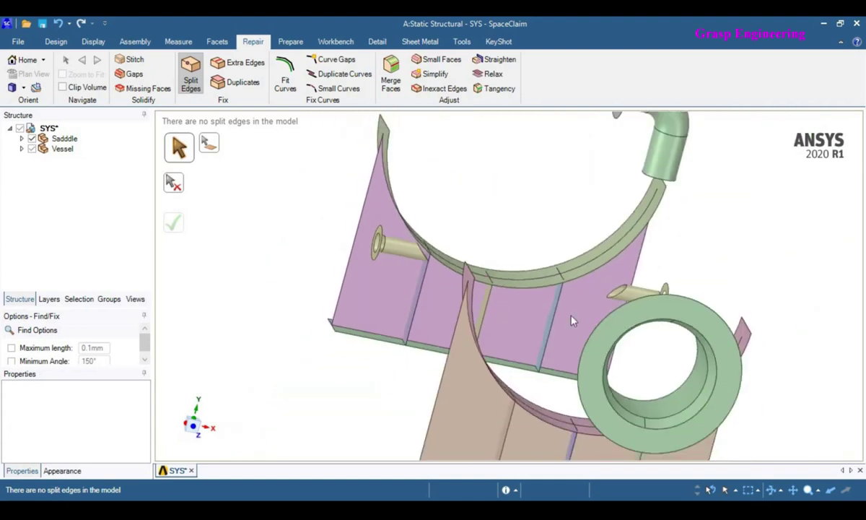
Blend a transition surface between the small nozzle pipe's end edge and its flange's inner edge.
{"action": "scroll", "coordinate": [580, 267], "scroll_direction": "up", "scroll_amount": 6}
{"action": "mouse_move", "coordinate": [521, 258]}
{"action": "middle_mouse_down"}
{"action": "mouse_move", "coordinate": [528, 276]}
{"action": "mouse_move", "coordinate": [525, 255]}
{"action": "middle_mouse_up"}
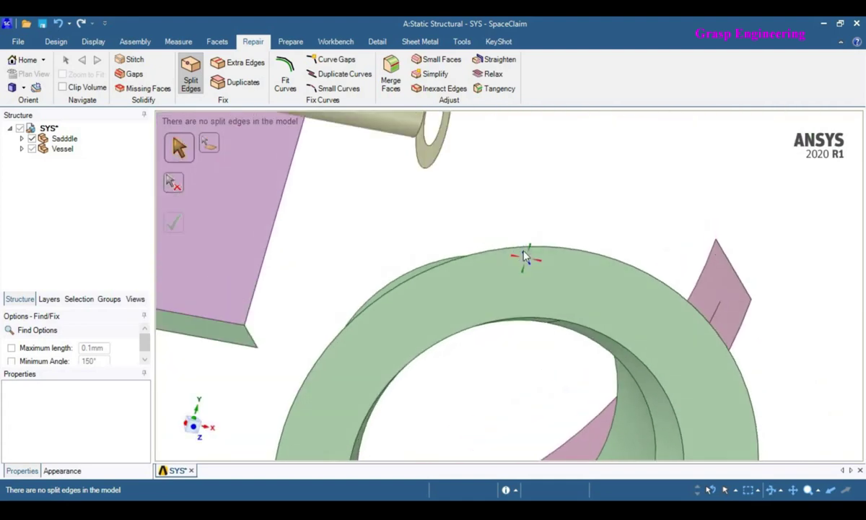
{"action": "middle_click_drag", "start_coordinate": [477, 212], "coordinate": [586, 383], "text": "shift"}
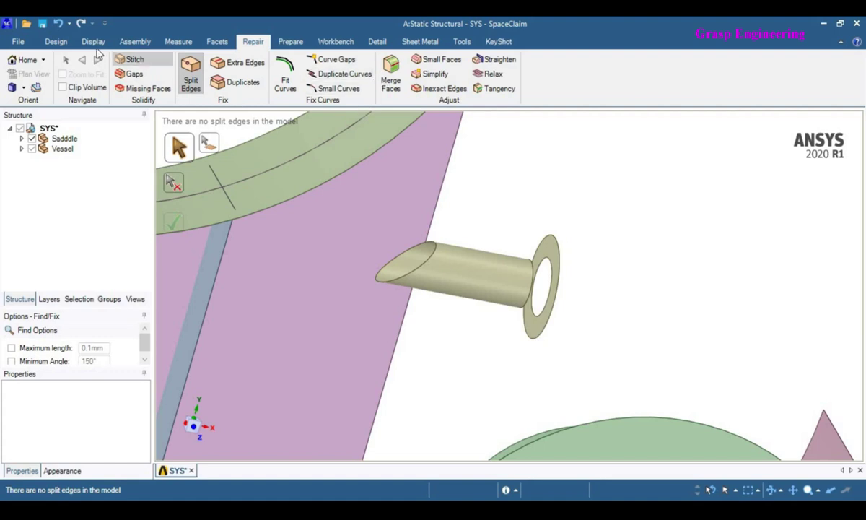
{"action": "left_click", "coordinate": [58, 42]}
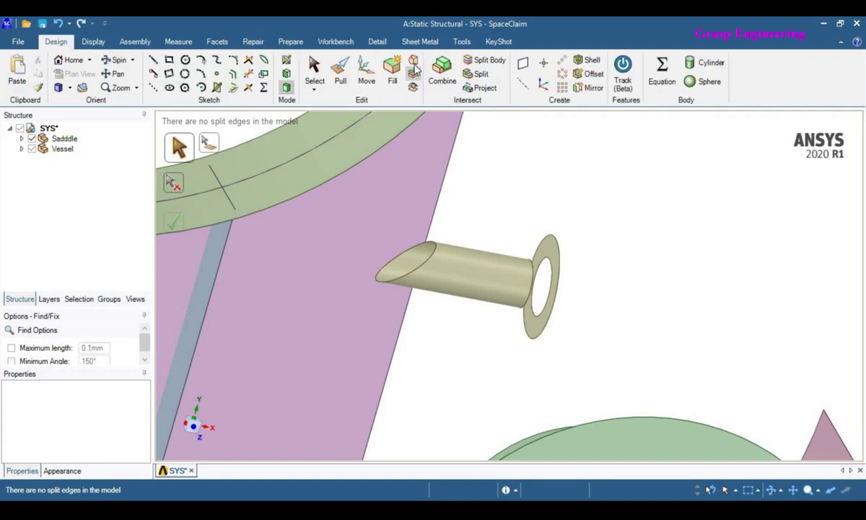
{"action": "left_click", "coordinate": [533, 291]}
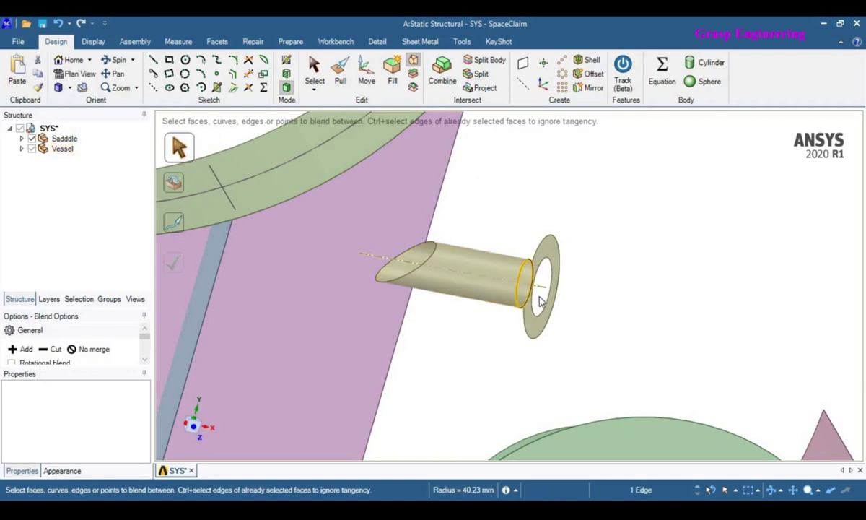
{"action": "left_click", "coordinate": [538, 313]}
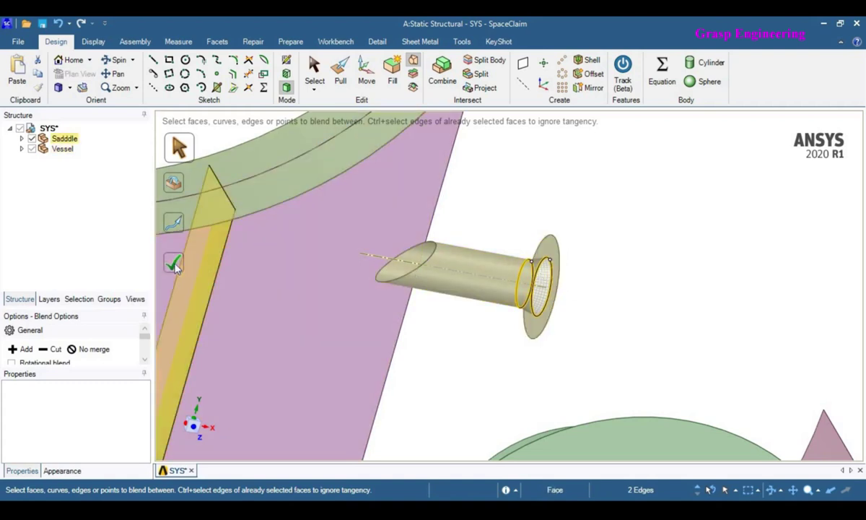
{"action": "key", "text": "Return"}
Delete the conical transition faces between the opposite small nozzle's pipe and its flange.
{"action": "scroll", "coordinate": [606, 273], "scroll_direction": "up", "scroll_amount": 3}
{"action": "scroll", "coordinate": [607, 273], "scroll_direction": "down", "scroll_amount": 5}
{"action": "middle_click_drag", "start_coordinate": [330, 269], "coordinate": [425, 292]}
{"action": "scroll", "coordinate": [506, 267], "scroll_direction": "up", "scroll_amount": 3}
{"action": "scroll", "coordinate": [515, 231], "scroll_direction": "up", "scroll_amount": 2}
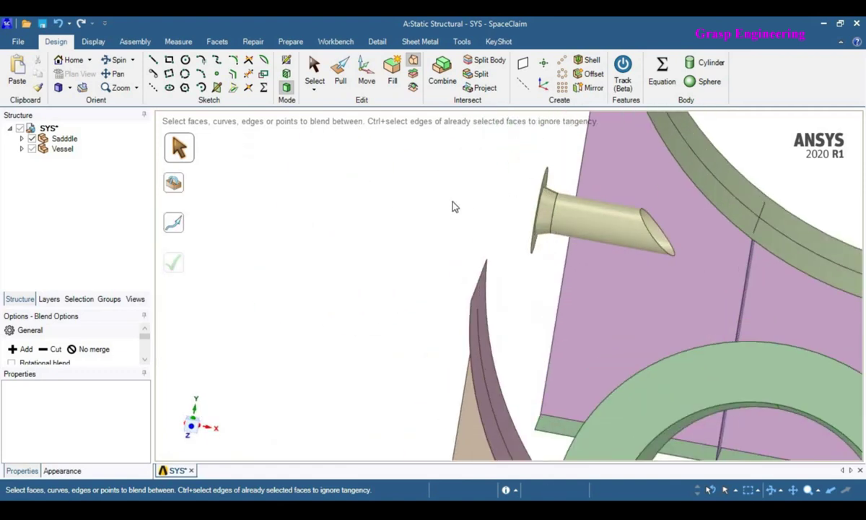
{"action": "scroll", "coordinate": [549, 183], "scroll_direction": "up", "scroll_amount": 3}
{"action": "left_click", "coordinate": [536, 241]}
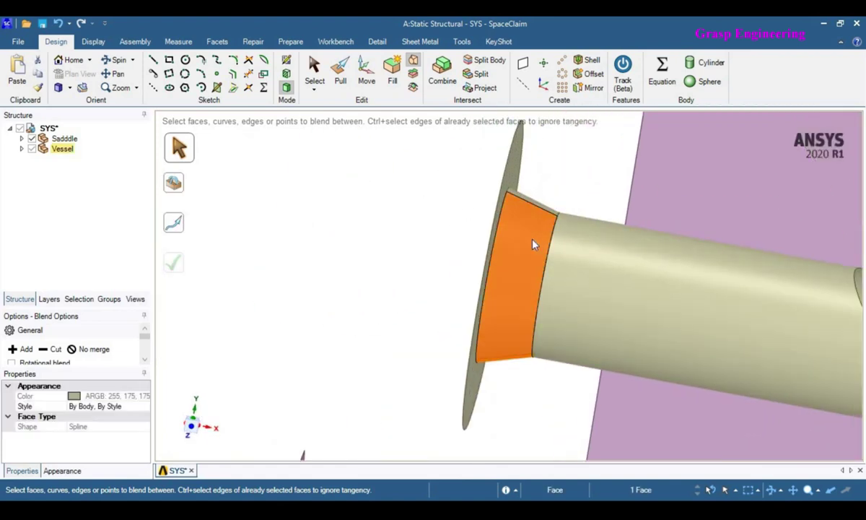
{"action": "key", "text": "Delete"}
{"action": "key", "text": "ctrl+z"}
{"action": "left_click", "coordinate": [538, 227]}
{"action": "key", "text": "Delete"}
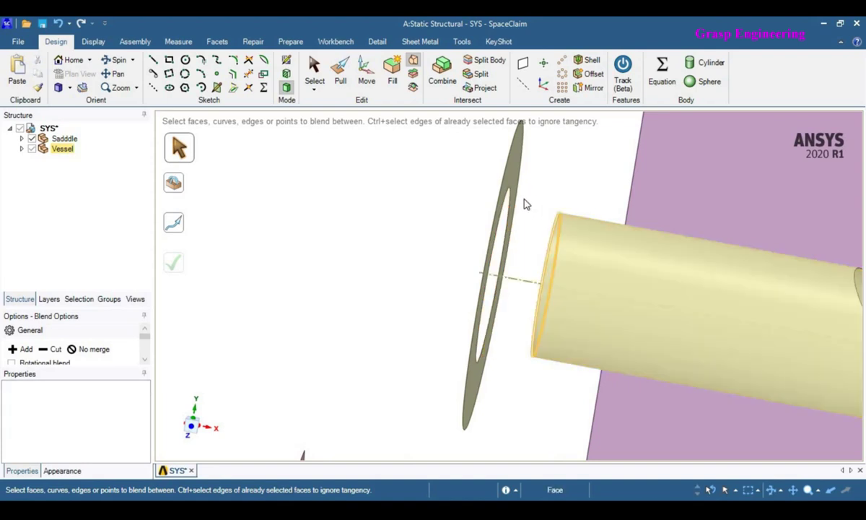
Merge the split inner edges of the opposite small nozzle's flange with the Split Edges repair tool.
{"action": "left_click", "coordinate": [249, 41]}
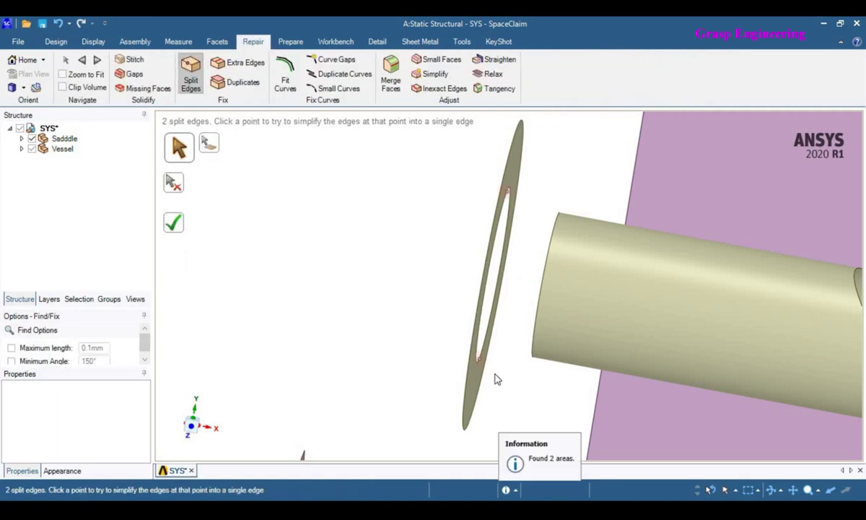
{"action": "left_click", "coordinate": [479, 365]}
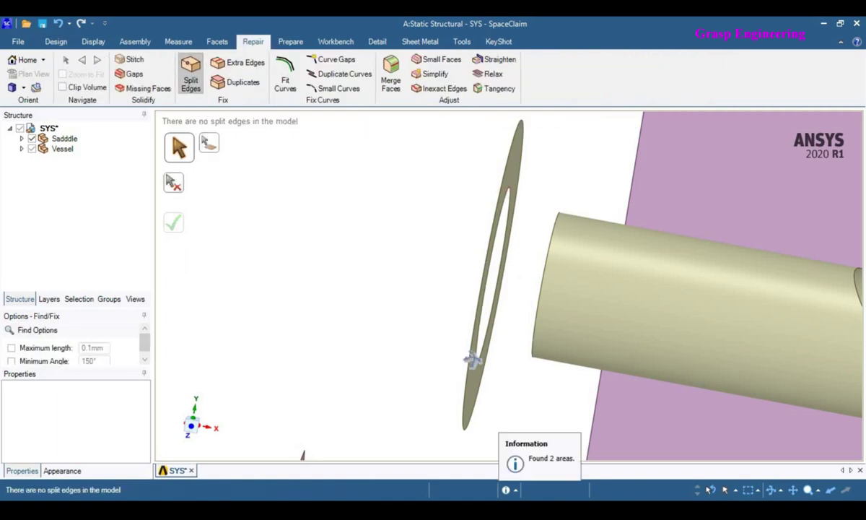
Blend a transition surface between the opposite small nozzle's pipe end edge and its flange's inner edge.
{"action": "middle_click_drag", "start_coordinate": [473, 359], "coordinate": [439, 360]}
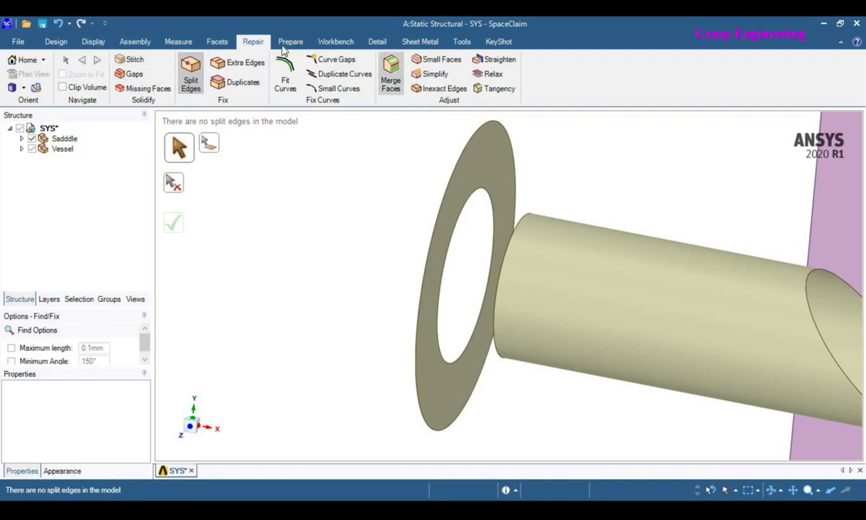
{"action": "left_click", "coordinate": [101, 42]}
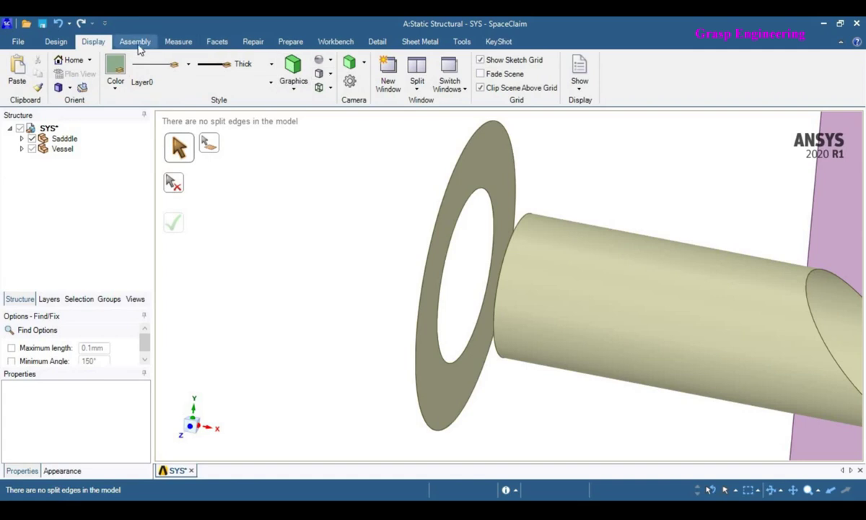
{"action": "left_click", "coordinate": [135, 42]}
{"action": "left_click", "coordinate": [56, 41]}
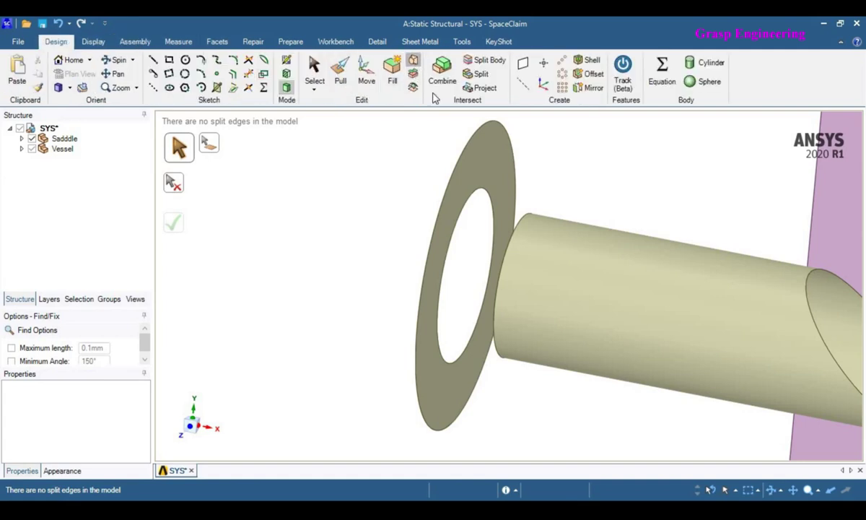
{"action": "left_click", "coordinate": [413, 60]}
{"action": "left_click", "coordinate": [515, 232]}
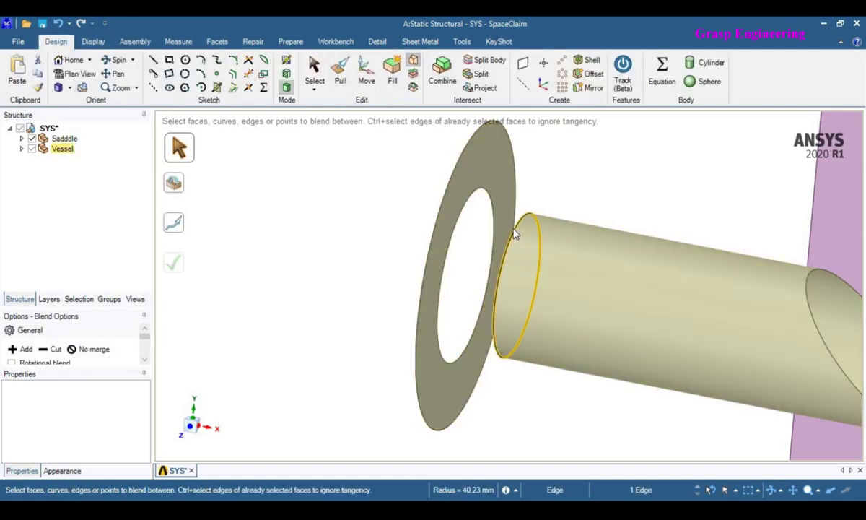
{"action": "left_click", "coordinate": [478, 194]}
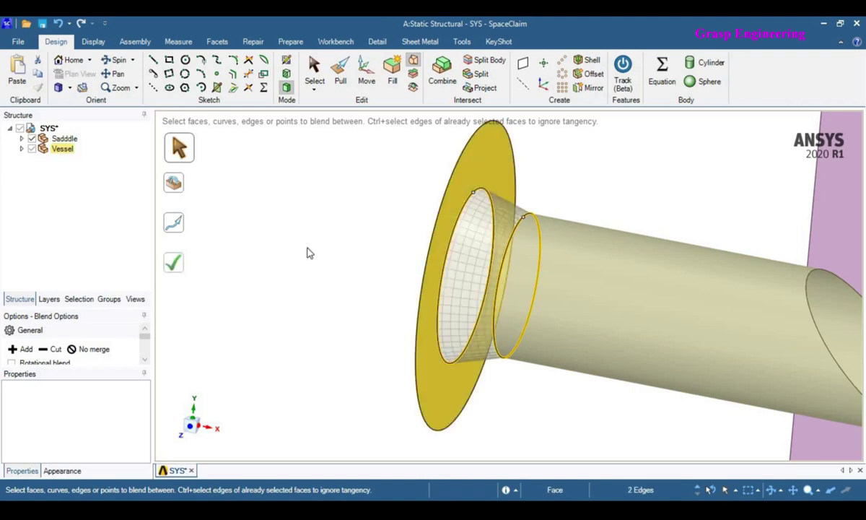
{"action": "left_click", "coordinate": [182, 262]}
{"action": "scroll", "coordinate": [334, 280], "scroll_direction": "down", "scroll_amount": 6}
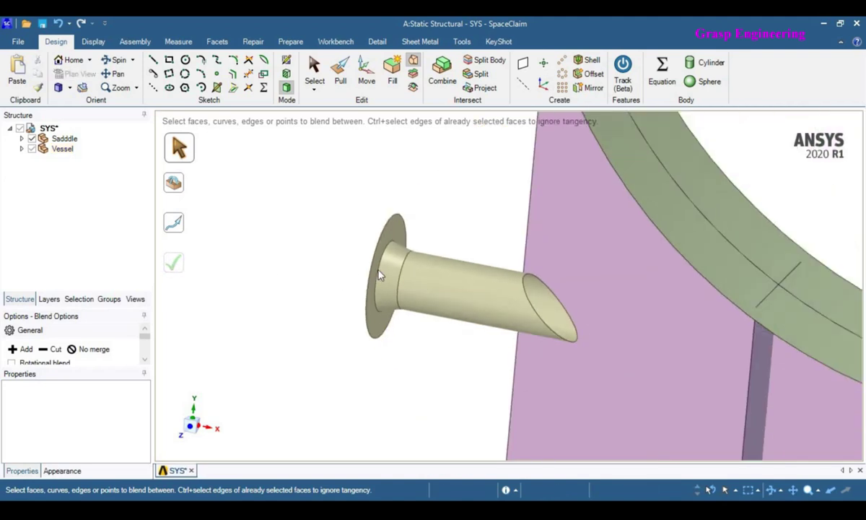
{"action": "scroll", "coordinate": [454, 225], "scroll_direction": "down", "scroll_amount": 3}
{"action": "scroll", "coordinate": [414, 244], "scroll_direction": "down", "scroll_amount": 3}
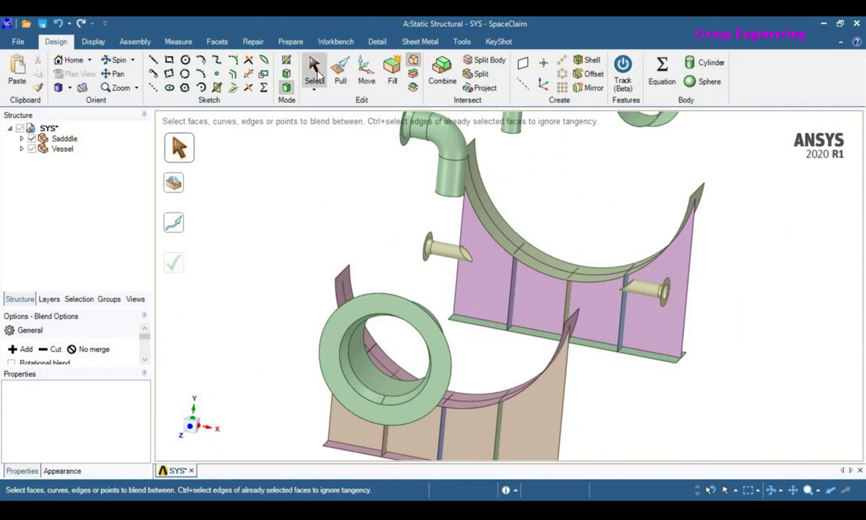
Show all hidden bodies of the vessel model and check the rebuilt small nozzle beside the saddle.
{"action": "key", "text": "Escape"}
{"action": "right_click", "coordinate": [285, 184]}
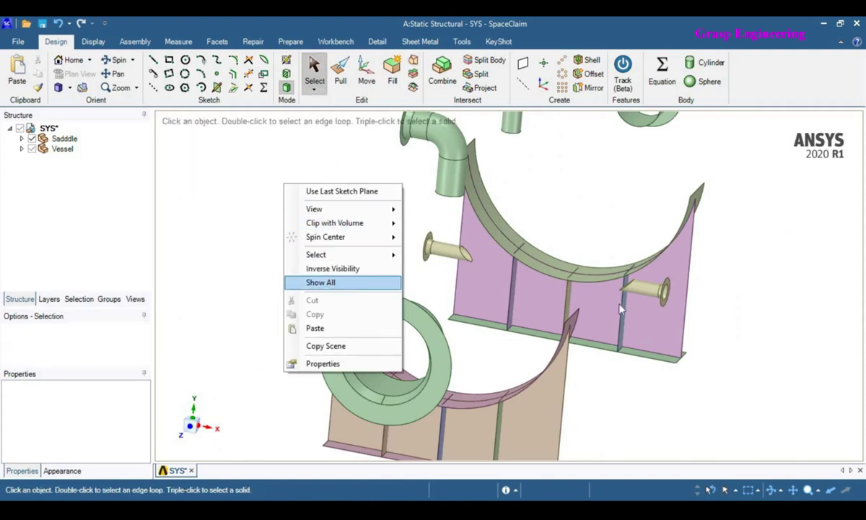
{"action": "left_click", "coordinate": [318, 282]}
{"action": "scroll", "coordinate": [587, 298], "scroll_direction": "up", "scroll_amount": 3}
{"action": "scroll", "coordinate": [587, 288], "scroll_direction": "up", "scroll_amount": 2}
{"action": "scroll", "coordinate": [586, 278], "scroll_direction": "down", "scroll_amount": 8}
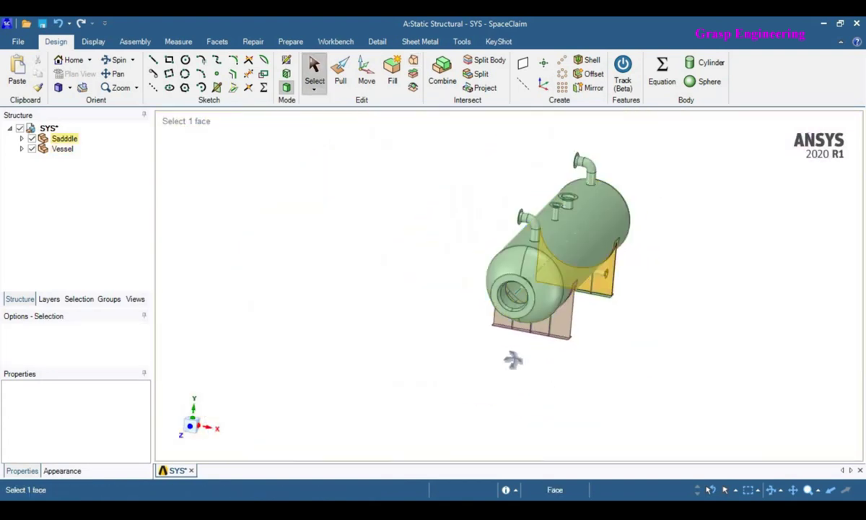
{"action": "middle_click_drag", "start_coordinate": [513, 360], "coordinate": [440, 317]}
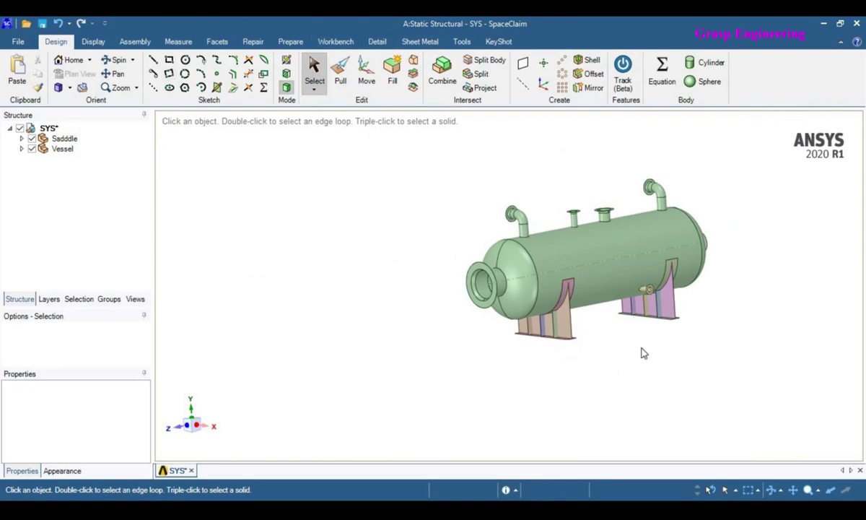
{"action": "scroll", "coordinate": [625, 289], "scroll_direction": "up", "scroll_amount": 5}
{"action": "scroll", "coordinate": [629, 281], "scroll_direction": "down", "scroll_amount": 5}
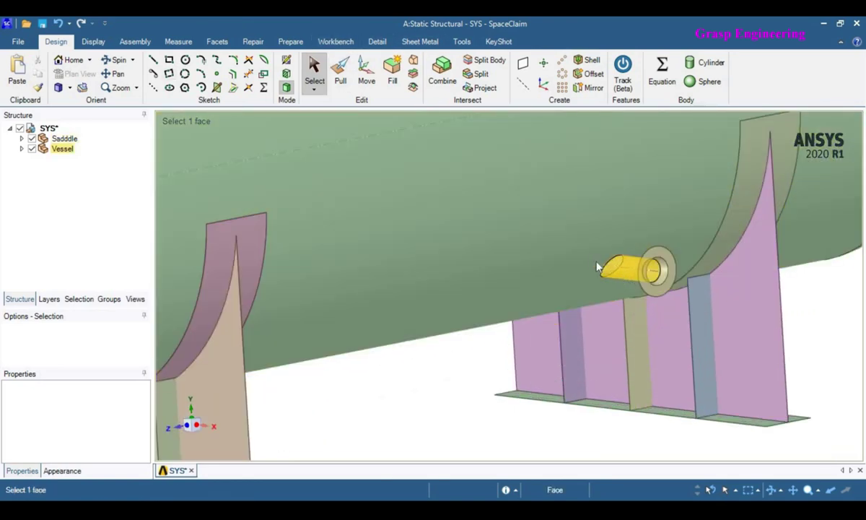
{"action": "scroll", "coordinate": [606, 307], "scroll_direction": "up", "scroll_amount": 5}
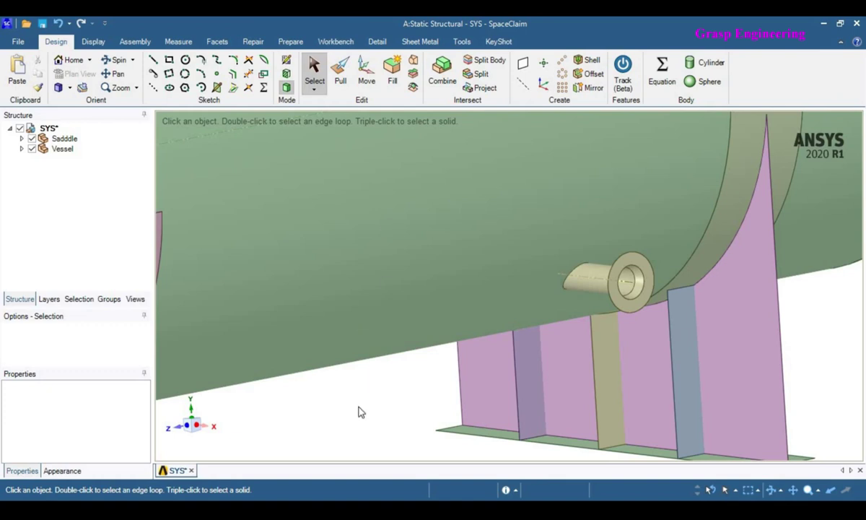
{"action": "scroll", "coordinate": [573, 282], "scroll_direction": "down", "scroll_amount": 5}
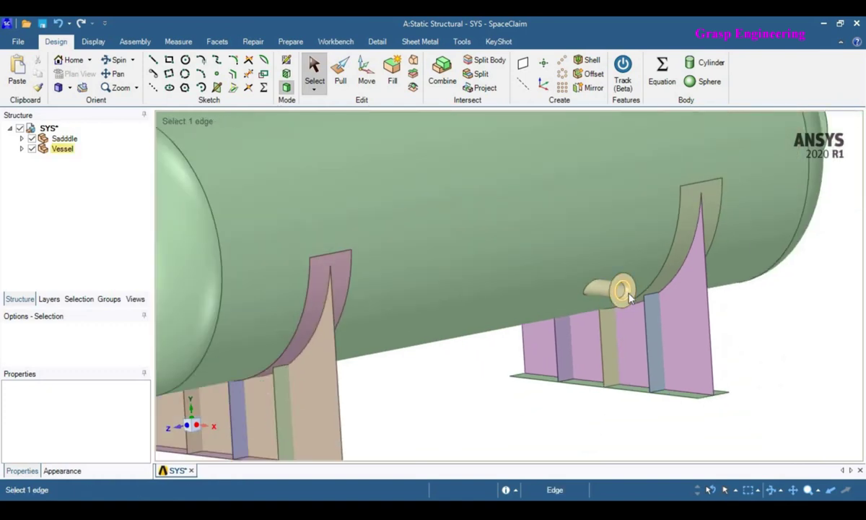
Switch to ANSYS Mechanical and update the geometry from its source to bring in the rebuilt nozzles.
{"action": "key", "text": "alt+Tab"}
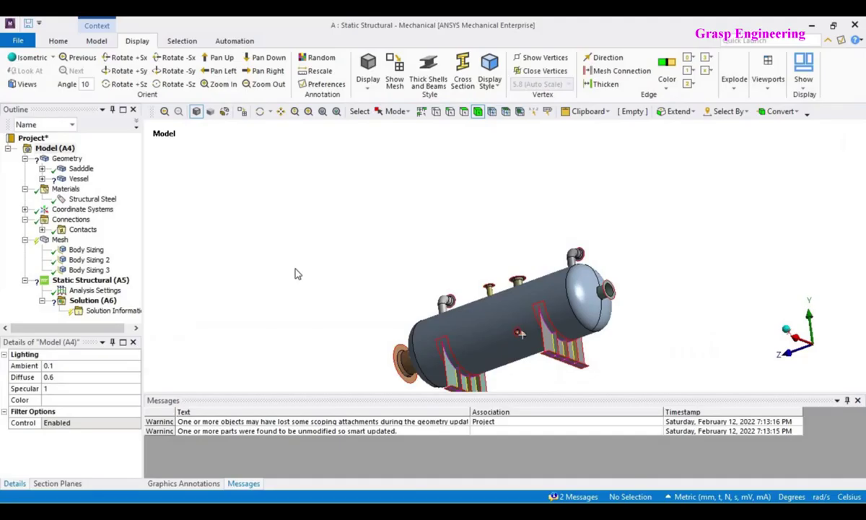
{"action": "scroll", "coordinate": [541, 320], "scroll_direction": "down", "scroll_amount": 4}
{"action": "middle_click_drag", "start_coordinate": [528, 323], "coordinate": [629, 209]}
{"action": "scroll", "coordinate": [509, 289], "scroll_direction": "down", "scroll_amount": 5}
{"action": "scroll", "coordinate": [515, 282], "scroll_direction": "up", "scroll_amount": 7}
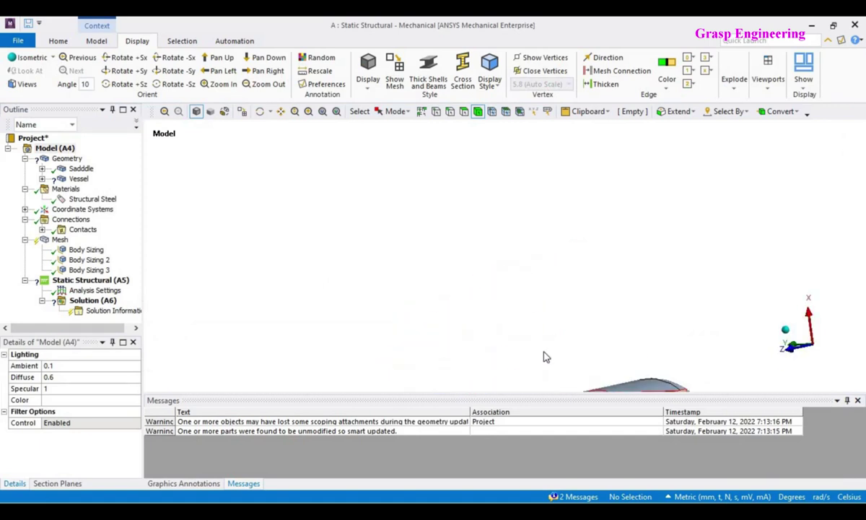
{"action": "middle_click_drag", "start_coordinate": [545, 356], "coordinate": [419, 155], "text": "ctrl"}
{"action": "scroll", "coordinate": [465, 226], "scroll_direction": "up", "scroll_amount": 5}
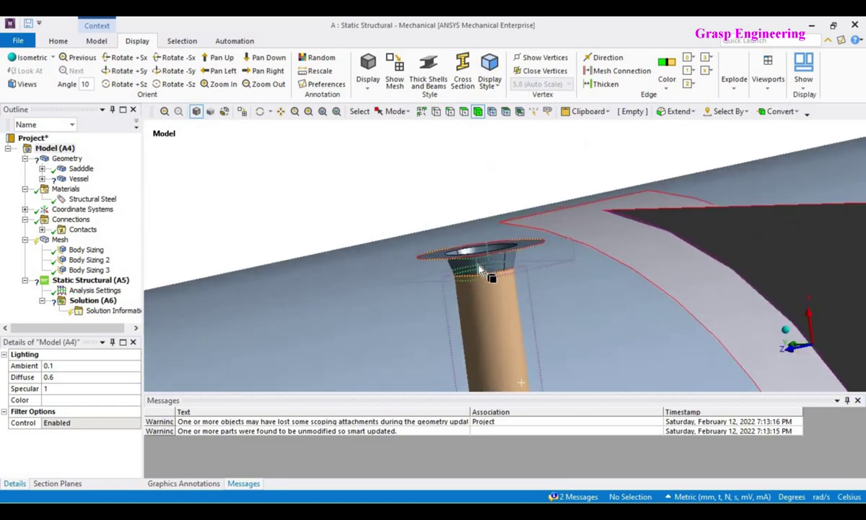
{"action": "right_click", "coordinate": [71, 159]}
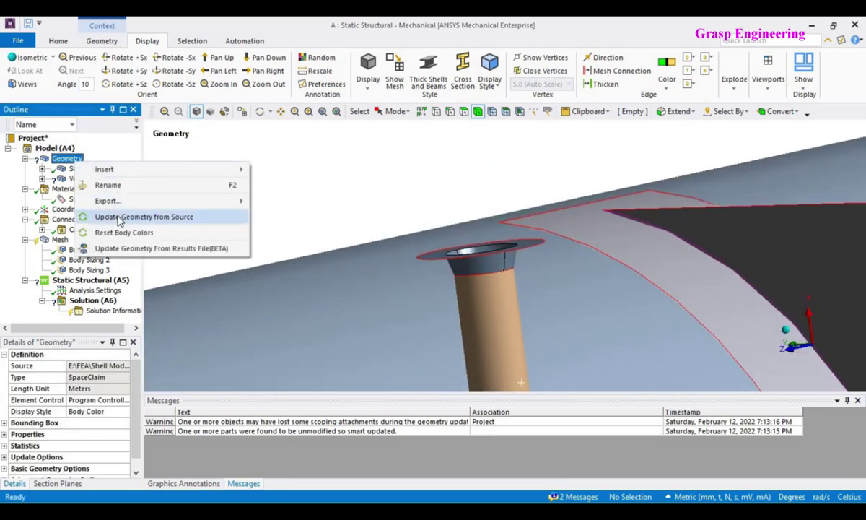
{"action": "left_click", "coordinate": [113, 218]}
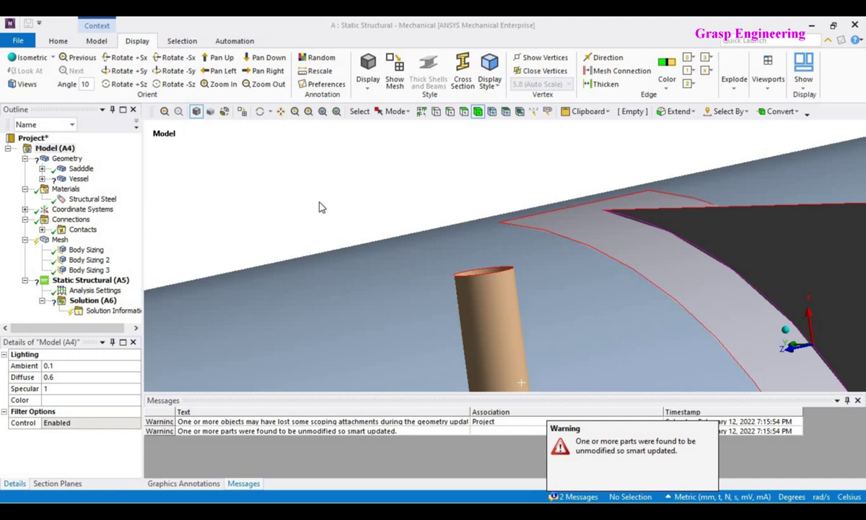
Assign Structural Steel to the two new small nozzle surfaces in the Vessel part.
{"action": "middle_click_drag", "start_coordinate": [433, 267], "coordinate": [545, 293]}
{"action": "scroll", "coordinate": [545, 288], "scroll_direction": "down", "scroll_amount": 6}
{"action": "middle_click_drag", "start_coordinate": [455, 233], "coordinate": [456, 341]}
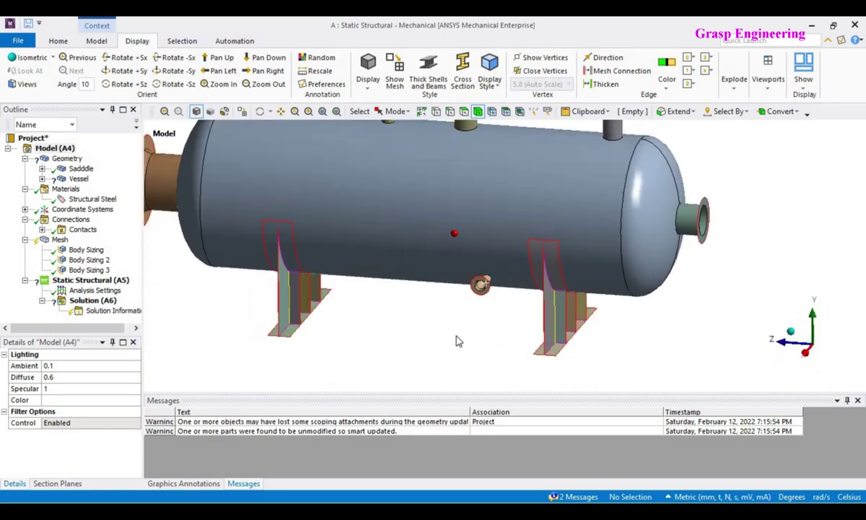
{"action": "middle_click_drag", "start_coordinate": [465, 335], "coordinate": [390, 289]}
{"action": "left_click", "coordinate": [78, 179]}
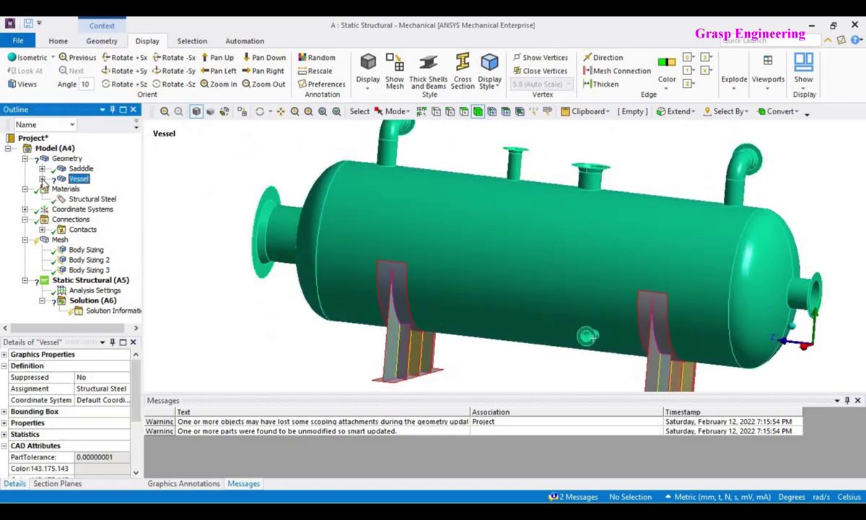
{"action": "left_click", "coordinate": [42, 179]}
{"action": "left_click", "coordinate": [99, 271]}
{"action": "left_click", "coordinate": [98, 260], "text": "ctrl"}
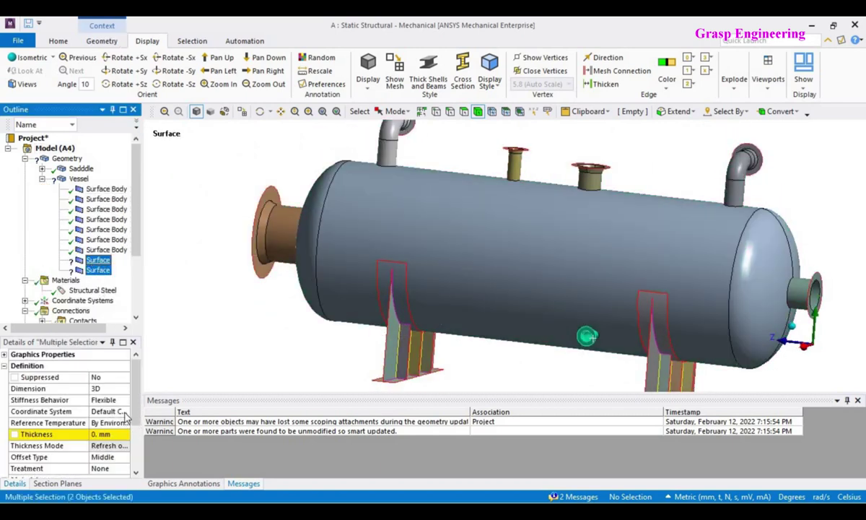
{"action": "scroll", "coordinate": [124, 437], "scroll_direction": "down", "scroll_amount": 2}
{"action": "left_click", "coordinate": [108, 412]}
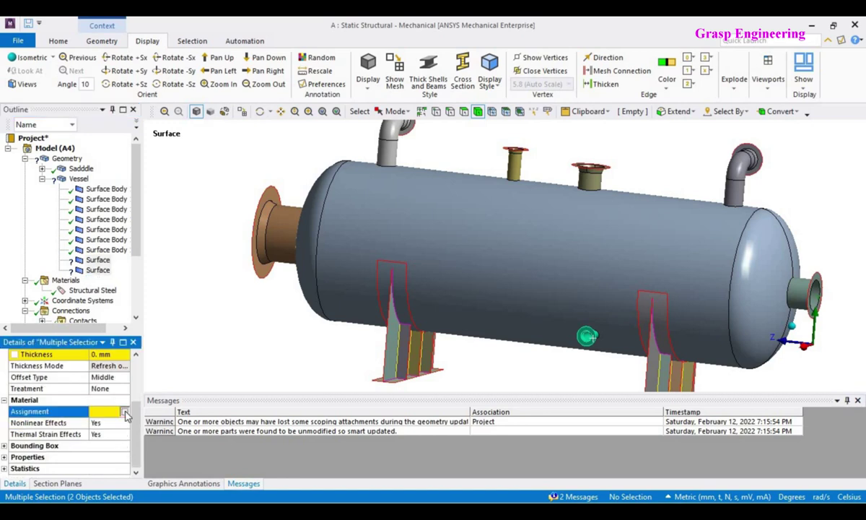
{"action": "left_click", "coordinate": [125, 412]}
{"action": "left_click", "coordinate": [150, 256]}
Set the shell thickness of both new small nozzle surfaces to 10 mm.
{"action": "left_click", "coordinate": [98, 260]}
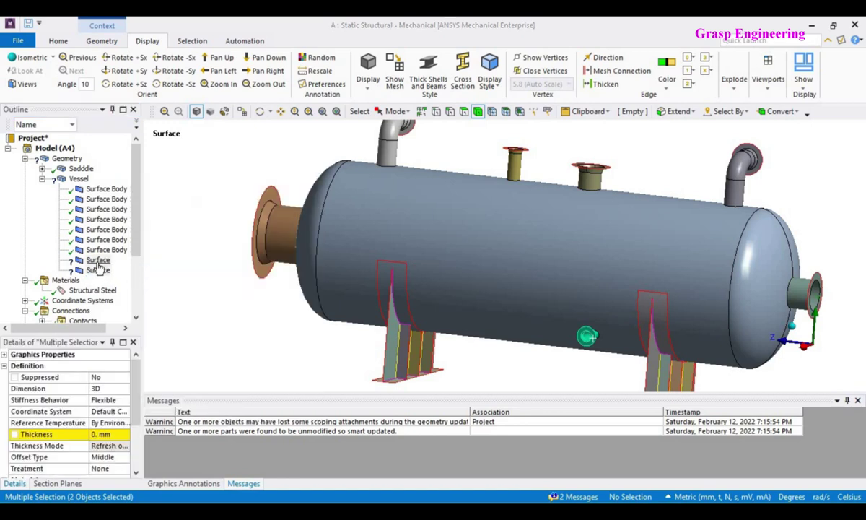
{"action": "left_click", "coordinate": [107, 250]}
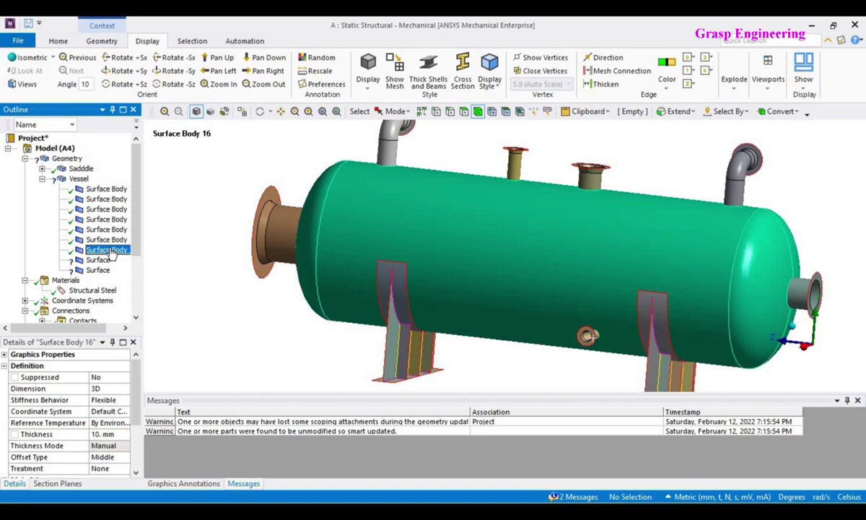
{"action": "left_click", "coordinate": [98, 260]}
{"action": "left_click", "coordinate": [98, 270], "text": "ctrl"}
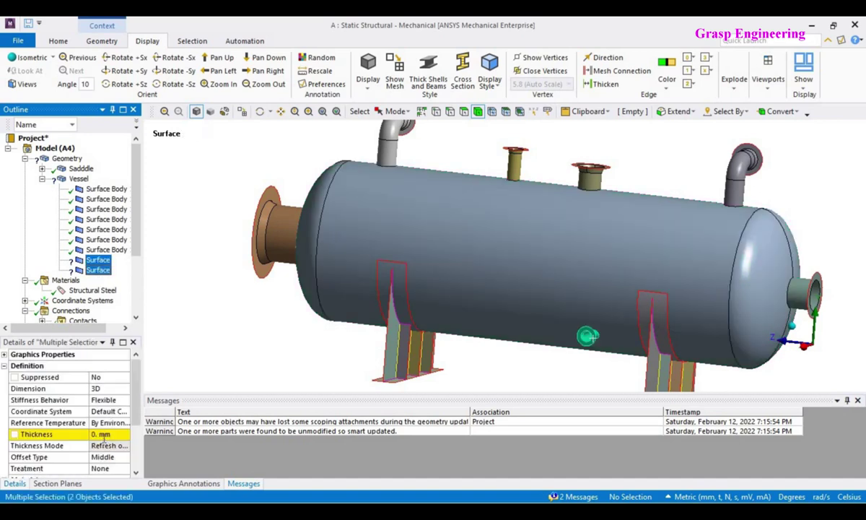
{"action": "left_click", "coordinate": [104, 434]}
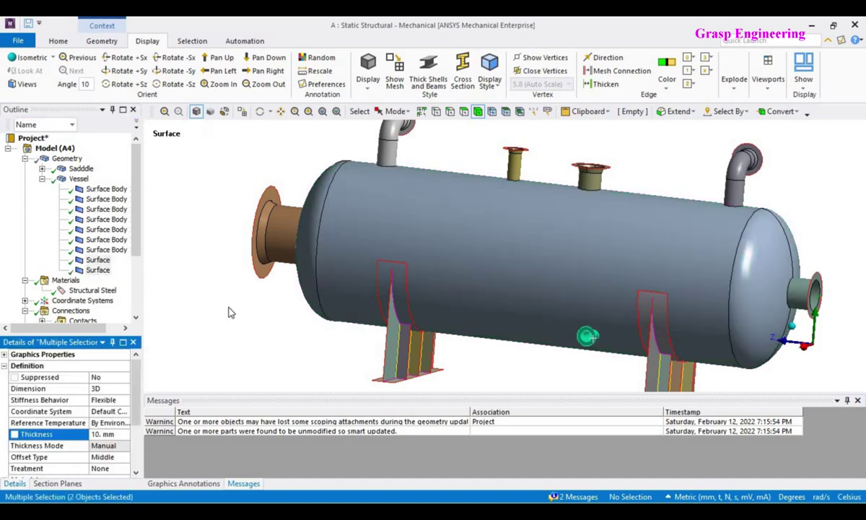
Collapse the Vessel part in the model tree and hide the Sadddle part.
{"action": "scroll", "coordinate": [231, 312], "scroll_direction": "down", "scroll_amount": 3}
{"action": "left_click", "coordinate": [92, 201]}
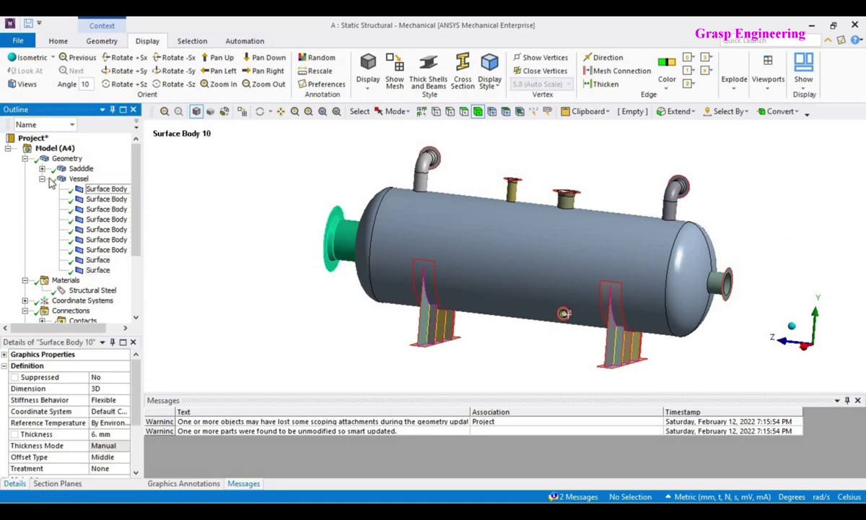
{"action": "left_click", "coordinate": [42, 178]}
{"action": "scroll", "coordinate": [218, 281], "scroll_direction": "down", "scroll_amount": 2}
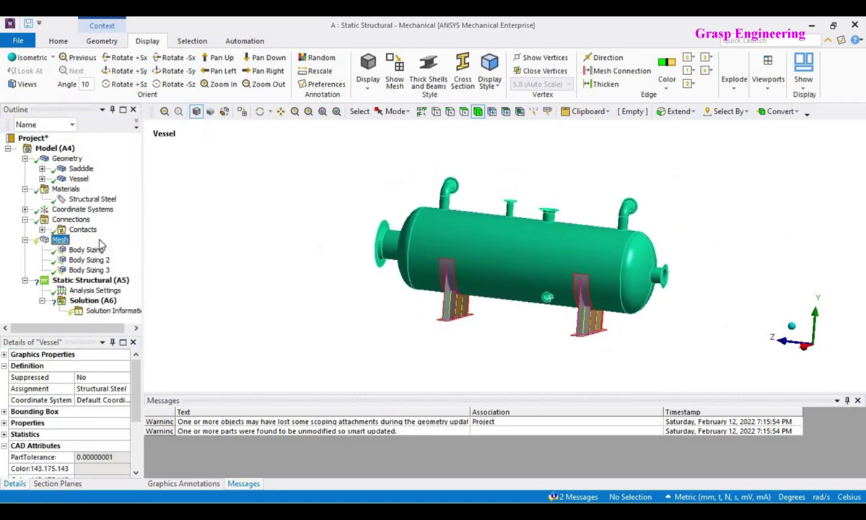
{"action": "left_click", "coordinate": [61, 240]}
{"action": "scroll", "coordinate": [303, 296], "scroll_direction": "up", "scroll_amount": 3}
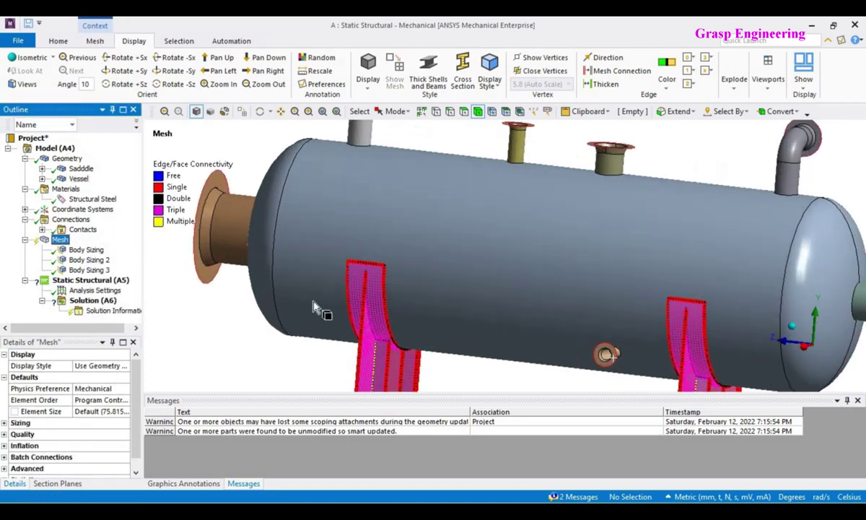
{"action": "left_click", "coordinate": [80, 169]}
{"action": "right_click", "coordinate": [78, 169]}
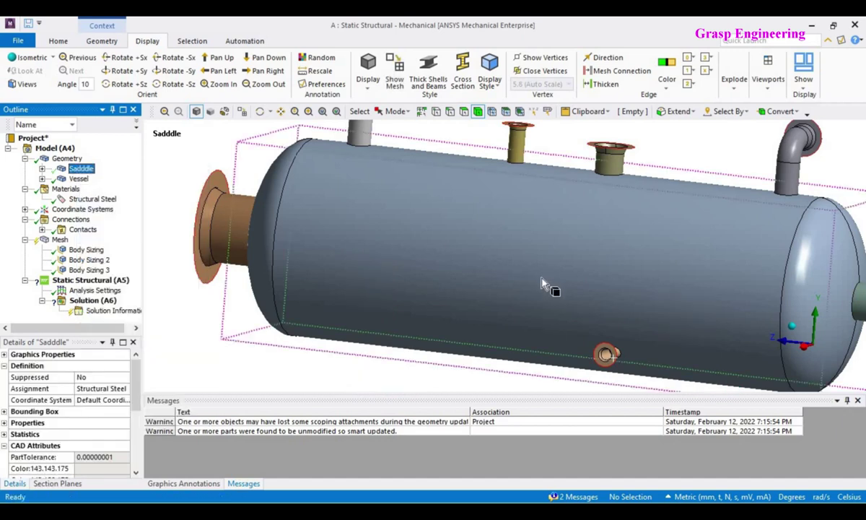
Hide the main vessel shell body scoped by the first Body Sizing so only the nozzles stay displayed.
{"action": "left_click", "coordinate": [86, 249]}
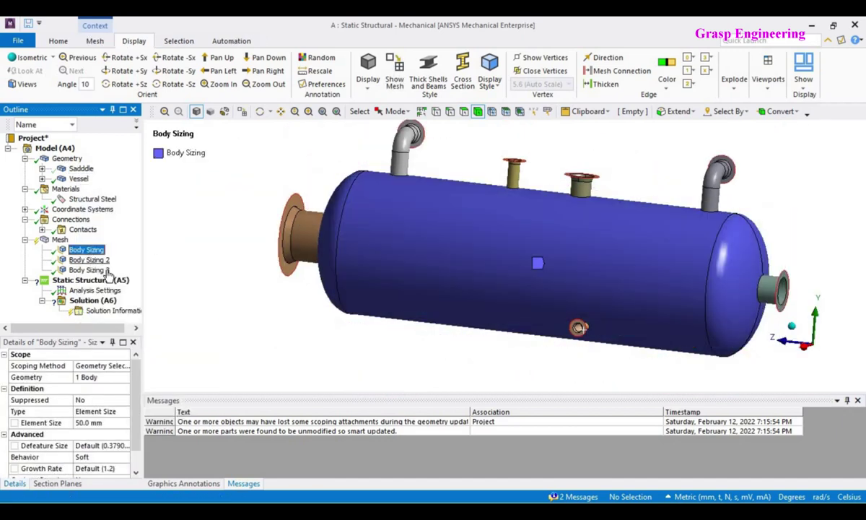
{"action": "left_click", "coordinate": [518, 223]}
{"action": "right_click", "coordinate": [517, 224]}
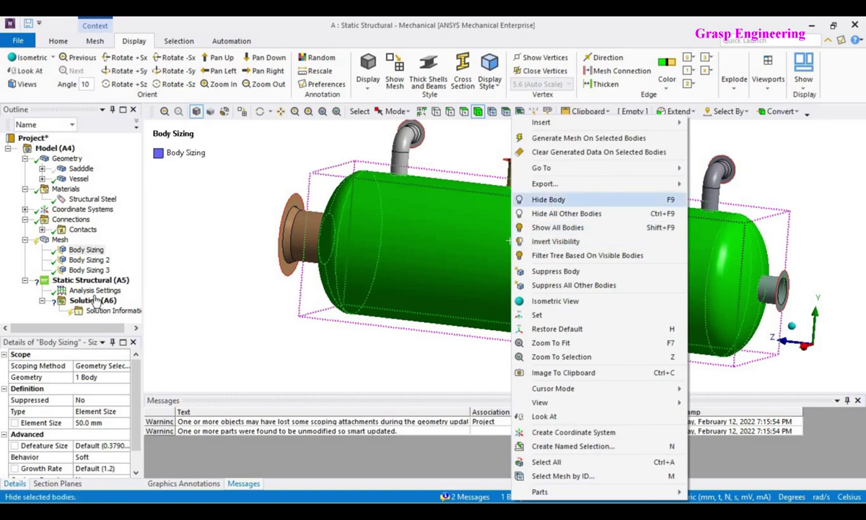
{"action": "left_click", "coordinate": [550, 200]}
Rescope Body Sizing 3 to all eight displayed nozzle bodies, including both rebuilt small nozzles.
{"action": "left_click", "coordinate": [89, 259]}
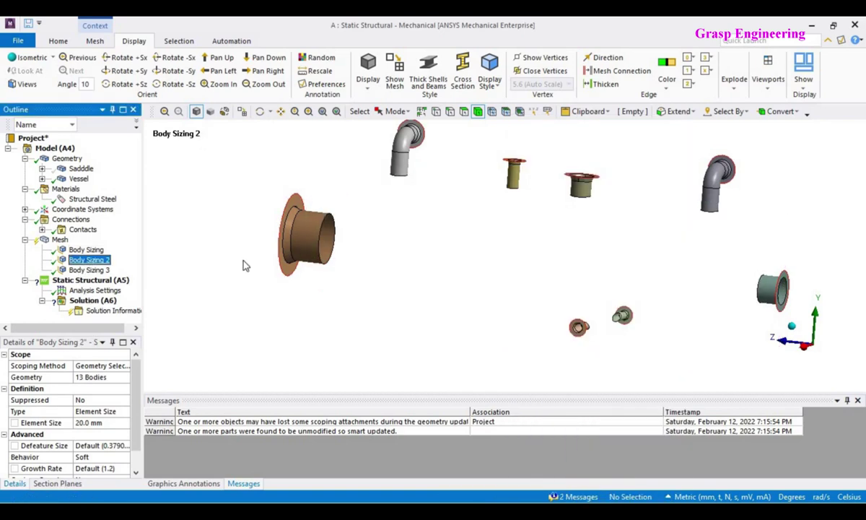
{"action": "left_click", "coordinate": [89, 270]}
{"action": "left_click", "coordinate": [396, 111]}
{"action": "left_click", "coordinate": [419, 142]}
{"action": "left_click_drag", "start_coordinate": [316, 149], "coordinate": [652, 300]}
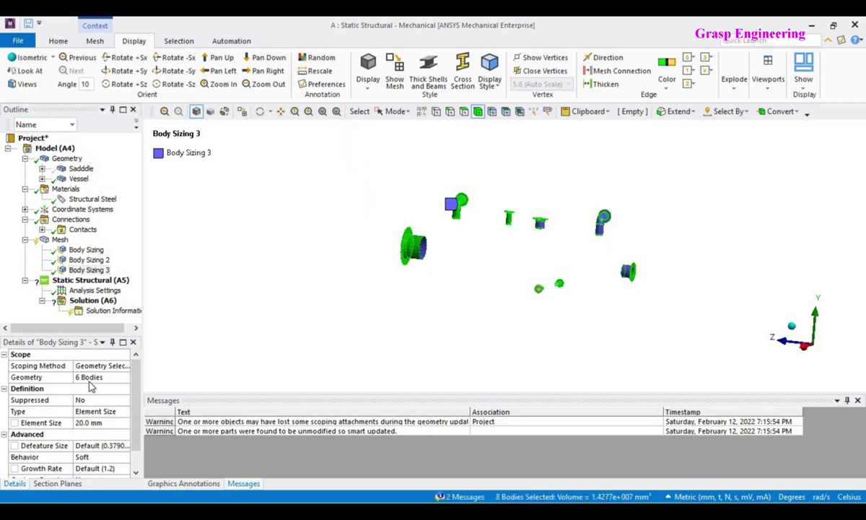
{"action": "left_click", "coordinate": [89, 378]}
{"action": "left_click", "coordinate": [85, 377]}
Show all bodies of the model again and return to single selection.
{"action": "right_click", "coordinate": [343, 210]}
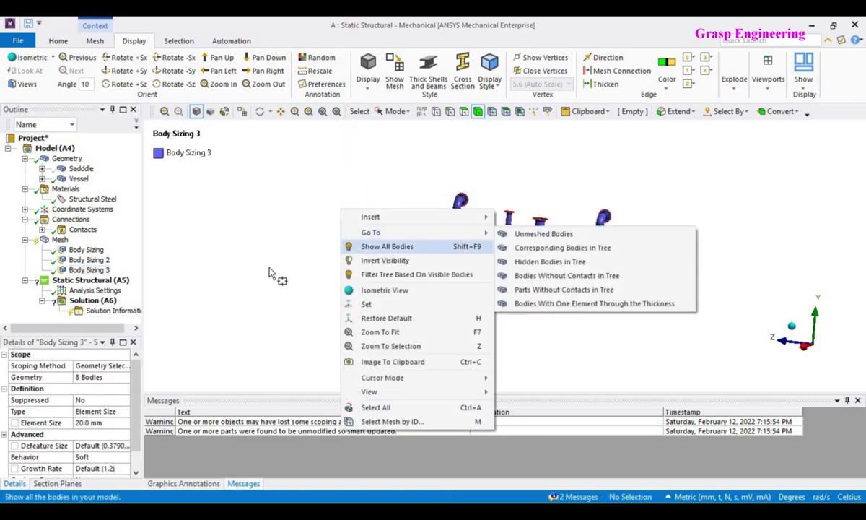
{"action": "left_click", "coordinate": [387, 246]}
{"action": "left_click", "coordinate": [396, 112]}
{"action": "left_click", "coordinate": [415, 125]}
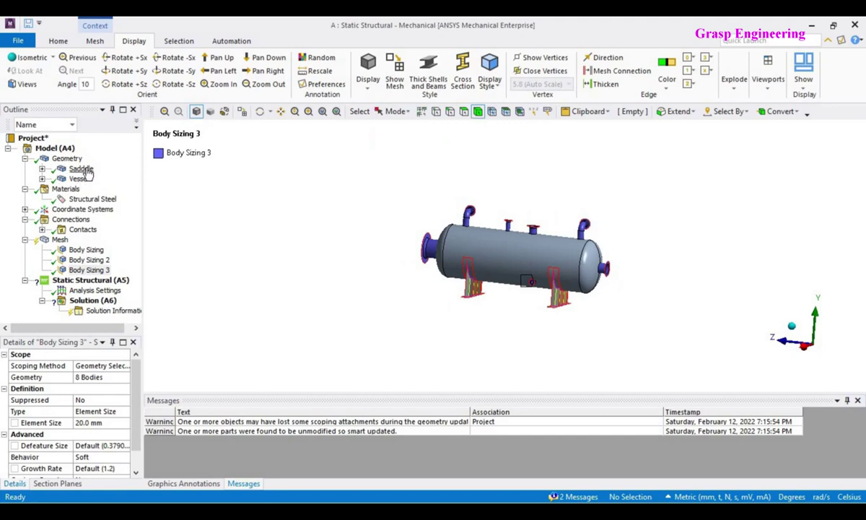
Generate the mesh on the Sadddle part only.
{"action": "right_click", "coordinate": [81, 170]}
{"action": "left_click", "coordinate": [148, 207]}
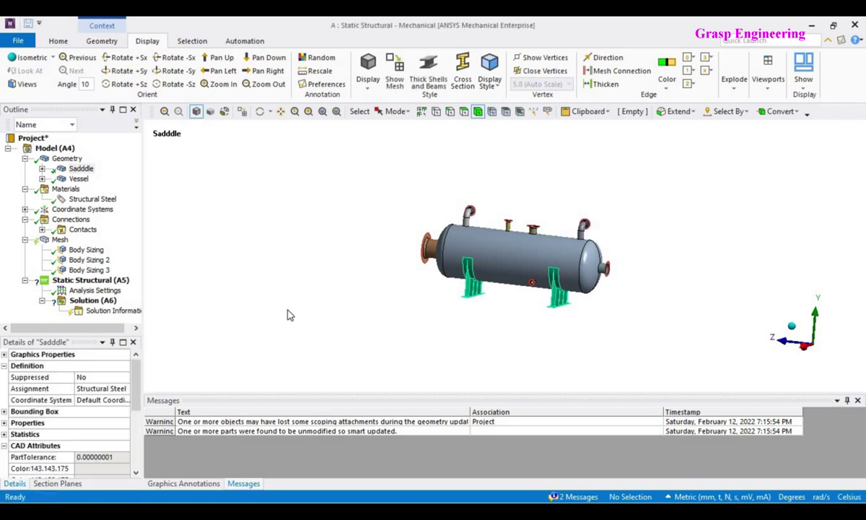
{"action": "right_click", "coordinate": [81, 170]}
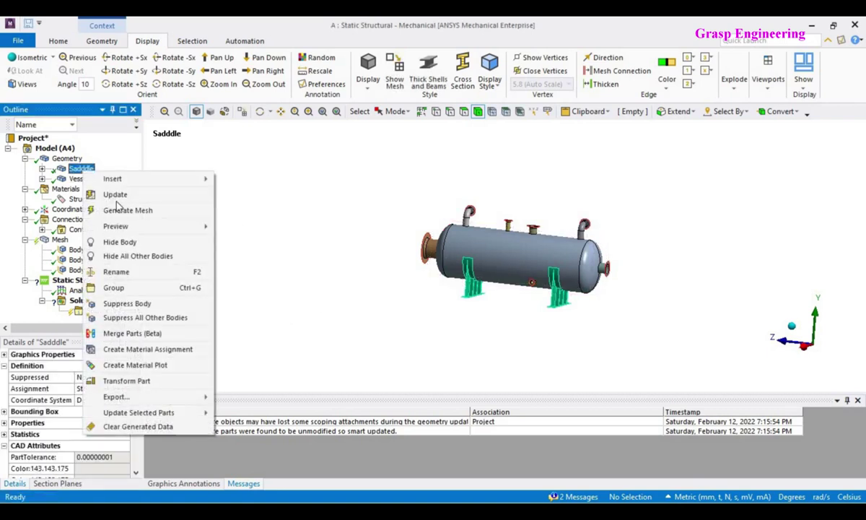
{"action": "left_click", "coordinate": [514, 311]}
Hide the main vessel shell body and the Sadddle part, leaving only the nozzles displayed.
{"action": "right_click", "coordinate": [512, 271]}
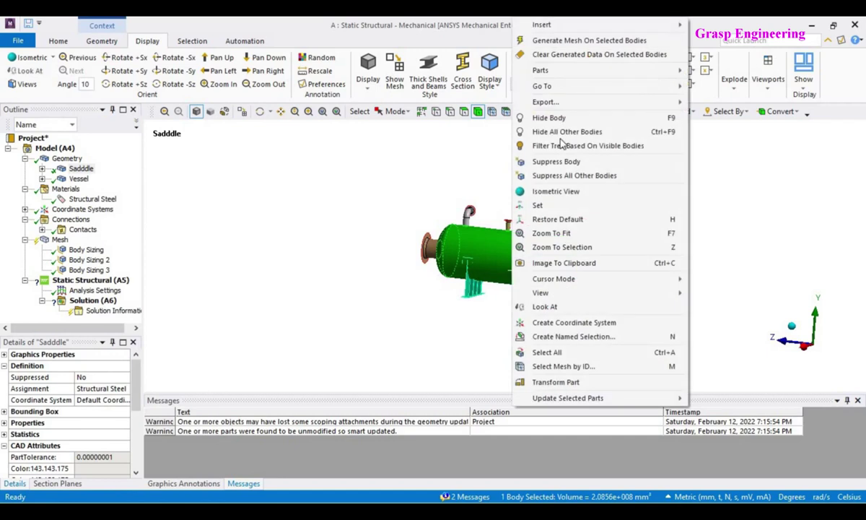
{"action": "left_click", "coordinate": [548, 117]}
{"action": "right_click", "coordinate": [90, 170]}
{"action": "left_click", "coordinate": [113, 237]}
Box-select all displayed nozzle bodies and generate the mesh on them.
{"action": "left_click", "coordinate": [402, 113]}
{"action": "left_click", "coordinate": [410, 139]}
{"action": "left_click_drag", "start_coordinate": [641, 335], "coordinate": [342, 199]}
{"action": "right_click", "coordinate": [375, 226]}
{"action": "left_click", "coordinate": [400, 106]}
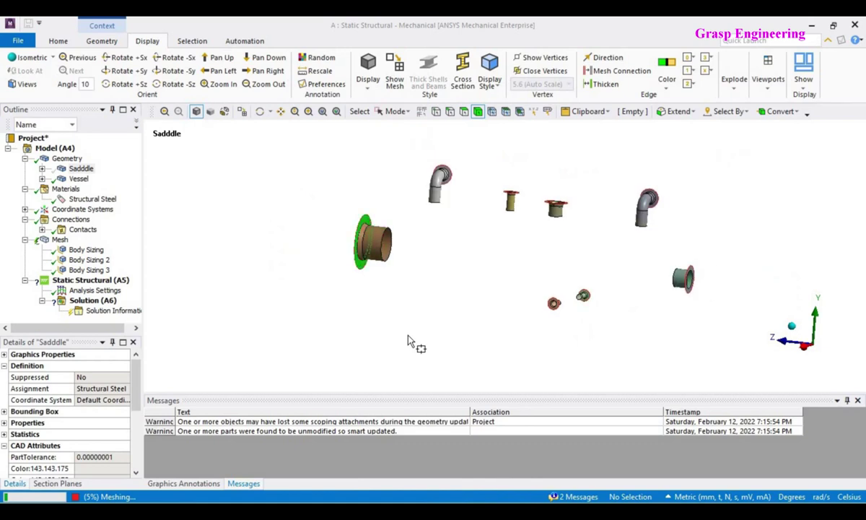
{"action": "middle_click_drag", "start_coordinate": [520, 310], "coordinate": [436, 247]}
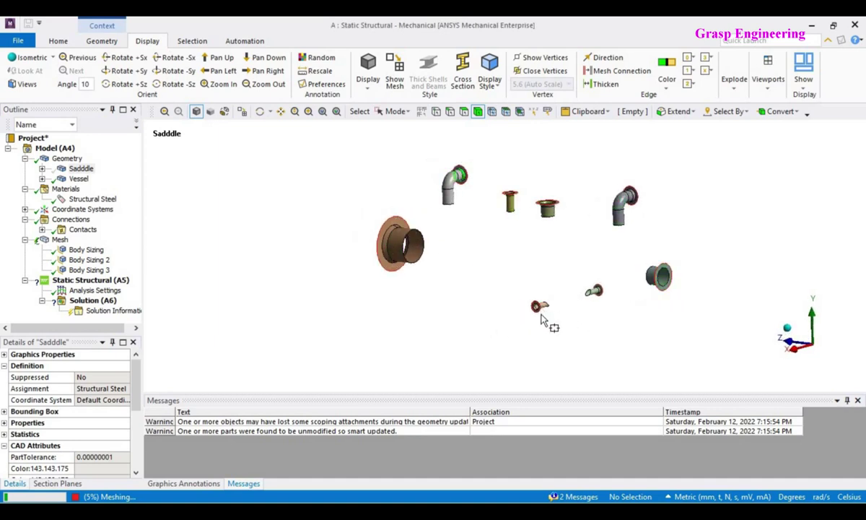
{"action": "scroll", "coordinate": [470, 249], "scroll_direction": "down", "scroll_amount": 3}
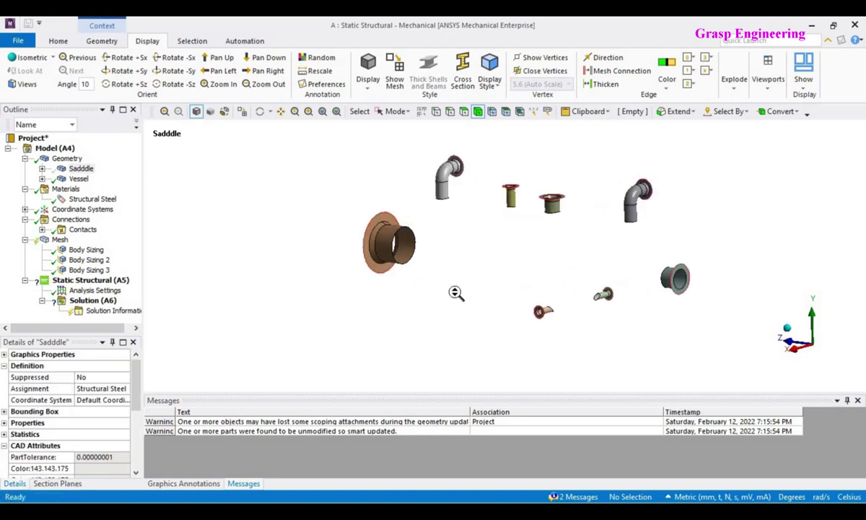
{"action": "scroll", "coordinate": [461, 302], "scroll_direction": "up", "scroll_amount": 2}
Bring back all hidden bodies and set the selection mode to single select.
{"action": "right_click", "coordinate": [276, 224]}
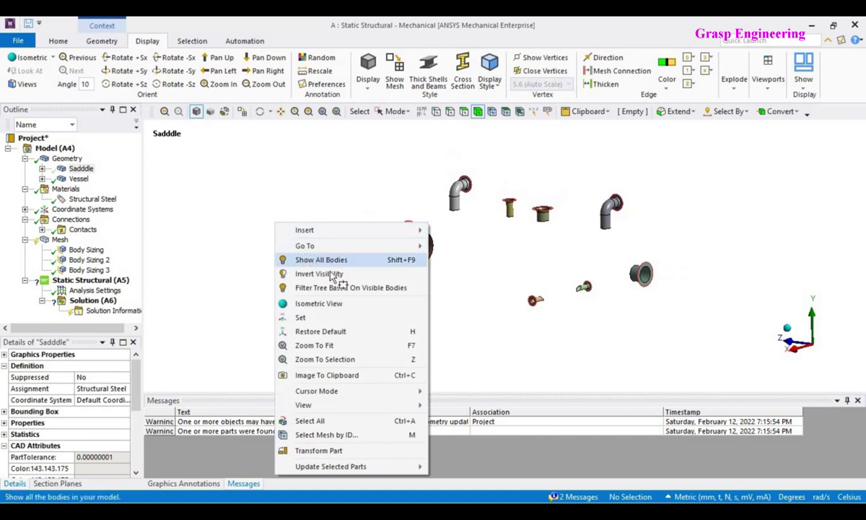
{"action": "left_click", "coordinate": [316, 260]}
{"action": "left_click", "coordinate": [395, 111]}
{"action": "left_click", "coordinate": [404, 127]}
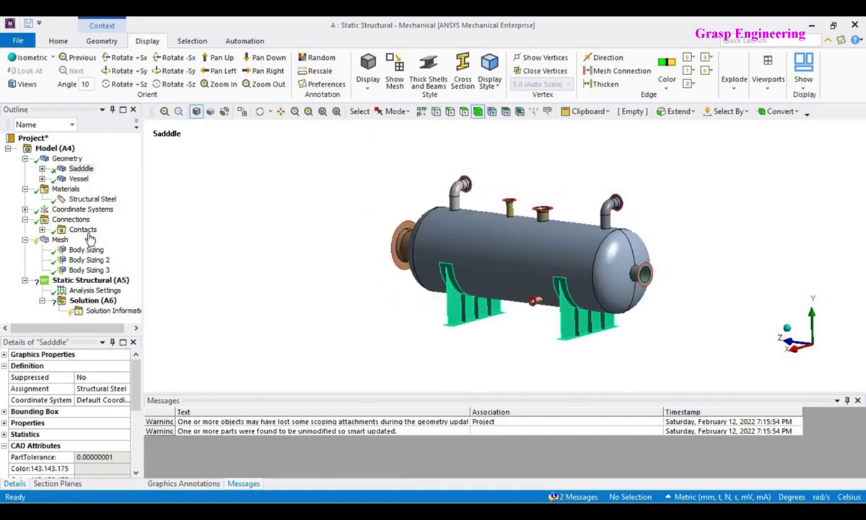
Generate the mesh on the main vessel shell body from the Mesh object.
{"action": "left_click", "coordinate": [59, 239]}
{"action": "left_click", "coordinate": [477, 246]}
{"action": "right_click", "coordinate": [476, 245]}
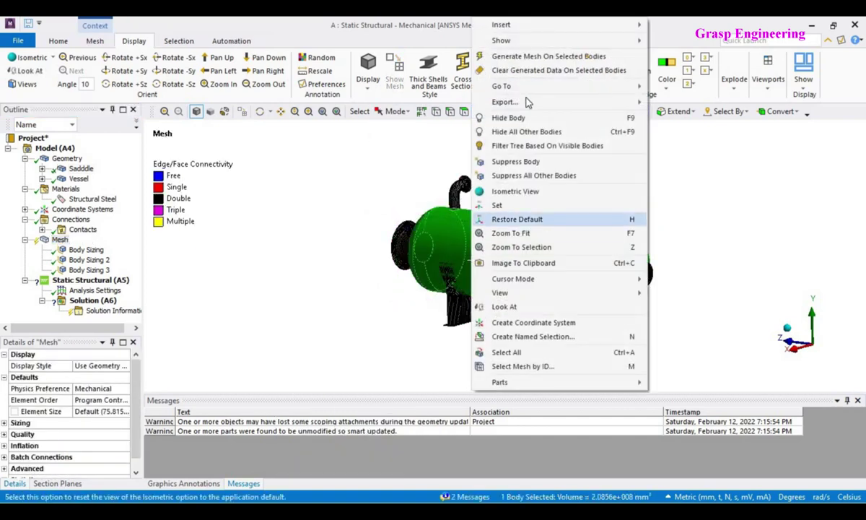
{"action": "left_click", "coordinate": [509, 57]}
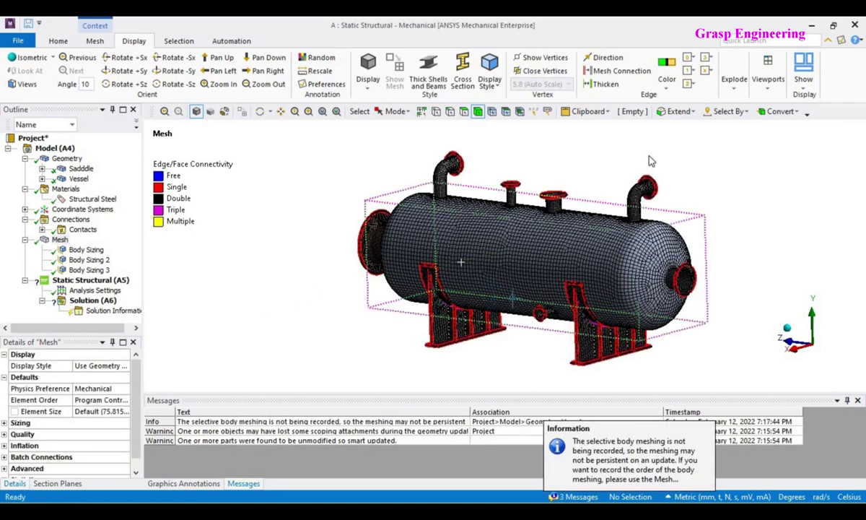
Colour the mesh edges by body connection and check the shell's joints with the nozzles and saddles.
{"action": "left_click", "coordinate": [666, 72]}
{"action": "left_click", "coordinate": [679, 130]}
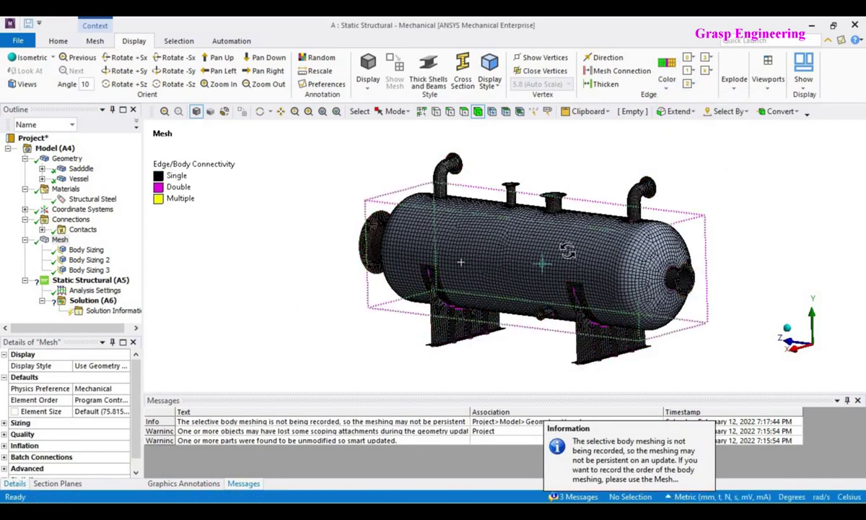
{"action": "middle_click_drag", "start_coordinate": [563, 247], "coordinate": [557, 220]}
{"action": "scroll", "coordinate": [577, 294], "scroll_direction": "up", "scroll_amount": 8}
{"action": "middle_click_drag", "start_coordinate": [636, 294], "coordinate": [431, 194], "text": "ctrl"}
{"action": "scroll", "coordinate": [544, 252], "scroll_direction": "up", "scroll_amount": 2}
{"action": "middle_click_drag", "start_coordinate": [545, 254], "coordinate": [554, 347]}
{"action": "scroll", "coordinate": [554, 347], "scroll_direction": "down", "scroll_amount": 8}
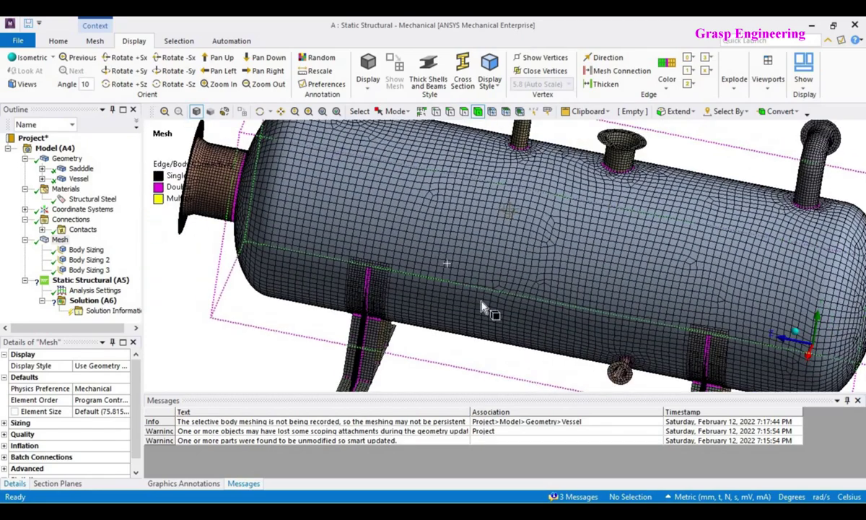
Examine the body connectivity of the mesh from both sides of the vessel, at the end nozzles, lower small nozzles and saddles.
{"action": "middle_click_drag", "start_coordinate": [501, 186], "coordinate": [497, 279], "text": "ctrl"}
{"action": "scroll", "coordinate": [496, 280], "scroll_direction": "up", "scroll_amount": 5}
{"action": "middle_click_drag", "start_coordinate": [374, 238], "coordinate": [605, 297], "text": "ctrl"}
{"action": "middle_click_drag", "start_coordinate": [474, 264], "coordinate": [448, 263]}
{"action": "scroll", "coordinate": [506, 282], "scroll_direction": "down", "scroll_amount": 3}
{"action": "middle_click_drag", "start_coordinate": [567, 303], "coordinate": [538, 307]}
{"action": "scroll", "coordinate": [537, 303], "scroll_direction": "up", "scroll_amount": 7}
{"action": "middle_click_drag", "start_coordinate": [464, 263], "coordinate": [485, 251]}
{"action": "scroll", "coordinate": [485, 251], "scroll_direction": "down", "scroll_amount": 5}
{"action": "middle_click_drag", "start_coordinate": [507, 348], "coordinate": [497, 291]}
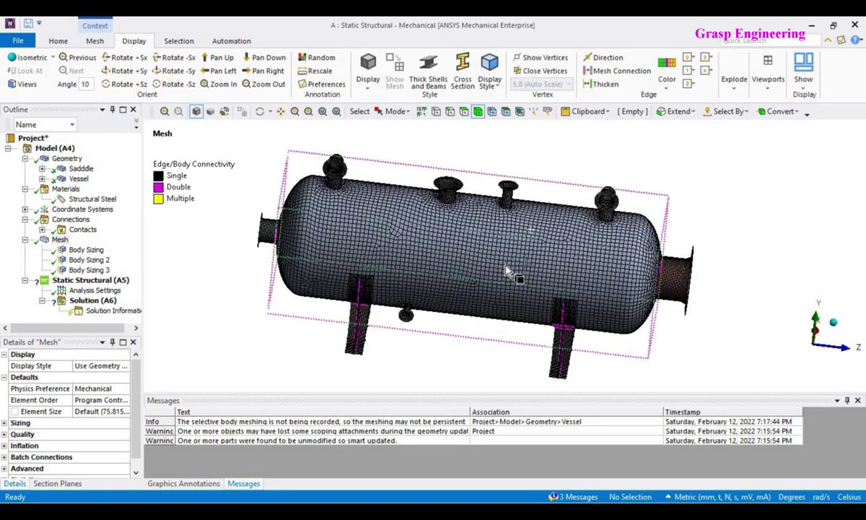
{"action": "scroll", "coordinate": [520, 187], "scroll_direction": "up", "scroll_amount": 4}
{"action": "scroll", "coordinate": [502, 257], "scroll_direction": "down", "scroll_amount": 4}
{"action": "middle_click_drag", "start_coordinate": [426, 337], "coordinate": [483, 348]}
{"action": "scroll", "coordinate": [432, 282], "scroll_direction": "down", "scroll_amount": 4}
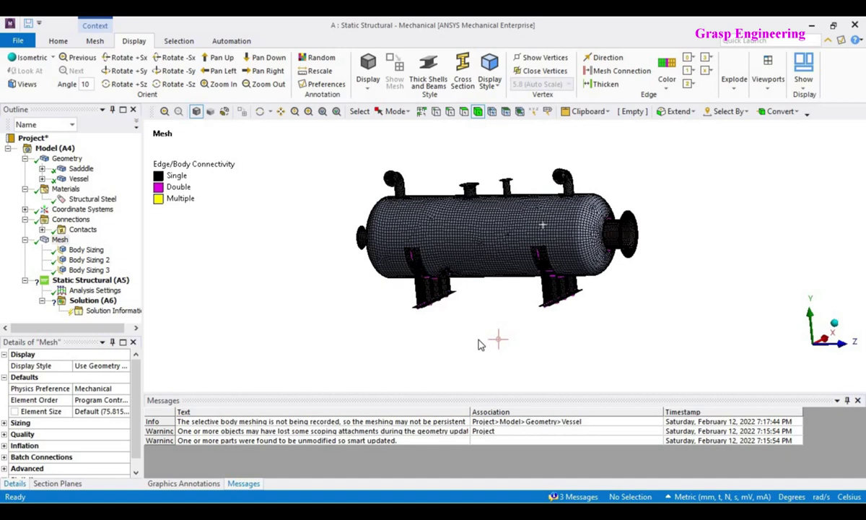
{"action": "scroll", "coordinate": [476, 356], "scroll_direction": "up", "scroll_amount": 5}
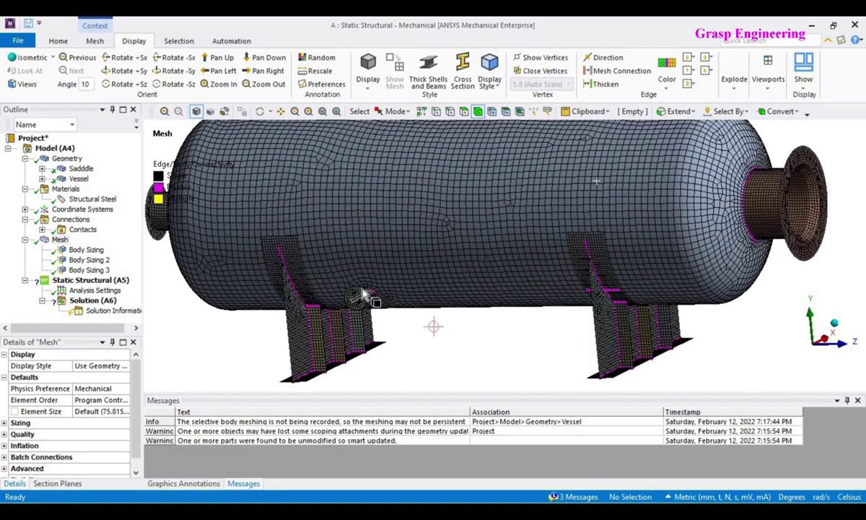
{"action": "scroll", "coordinate": [441, 340], "scroll_direction": "down", "scroll_amount": 3}
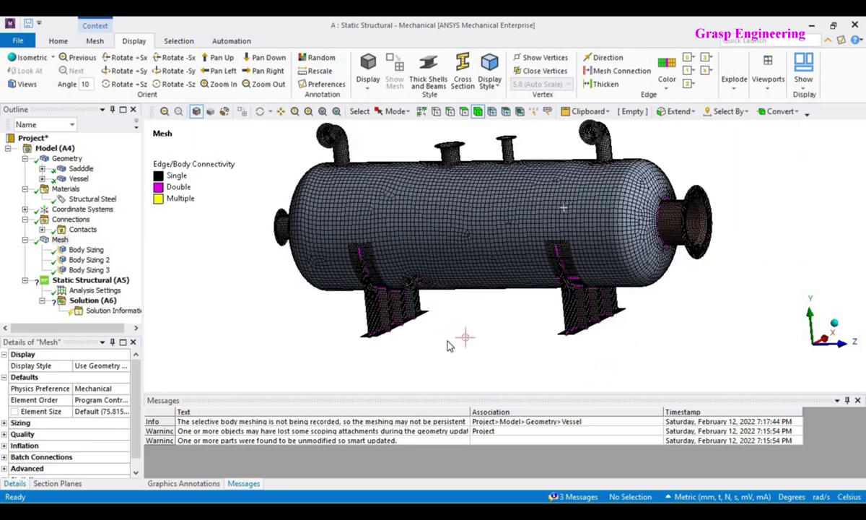
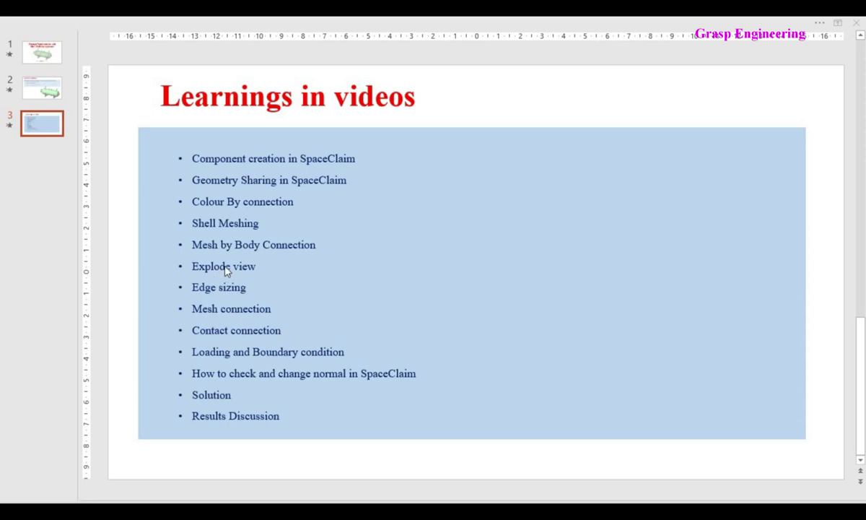
Switch from the presentation to ANSYS Mechanical and expand the Geometry branch in the model tree.
{"action": "key", "text": "alt+Tab"}
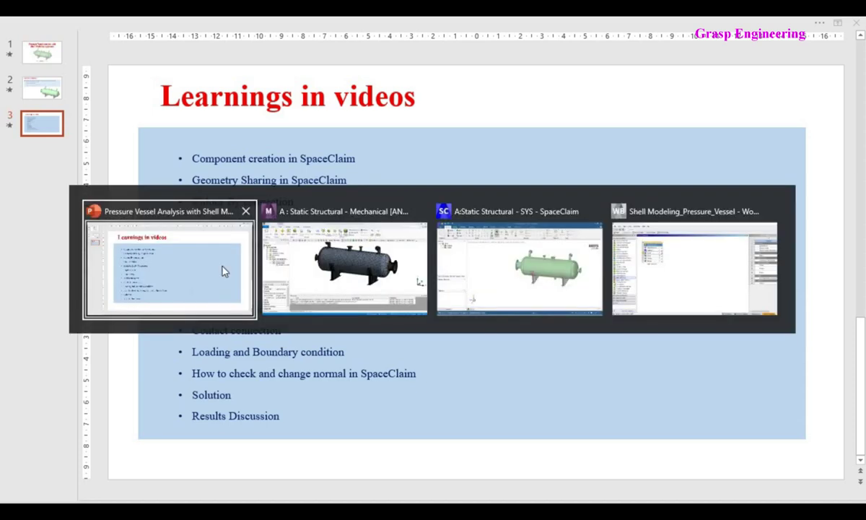
{"action": "left_click", "coordinate": [382, 248]}
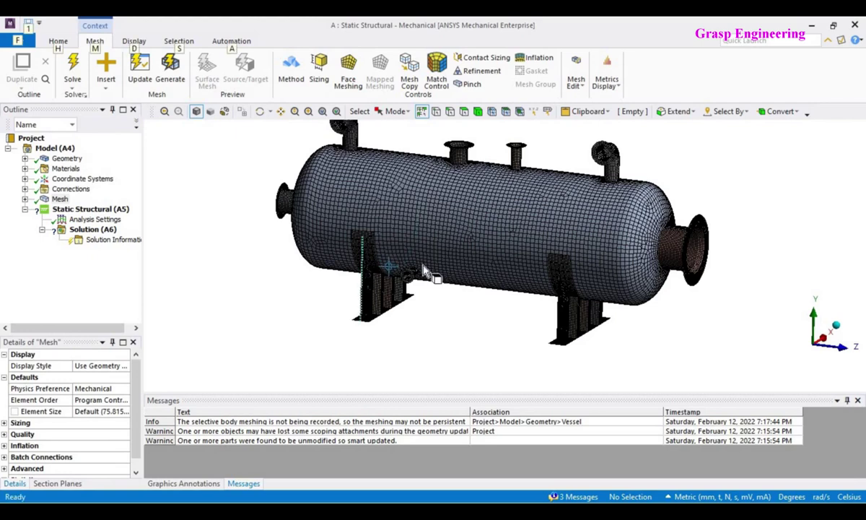
{"action": "left_click", "coordinate": [65, 161]}
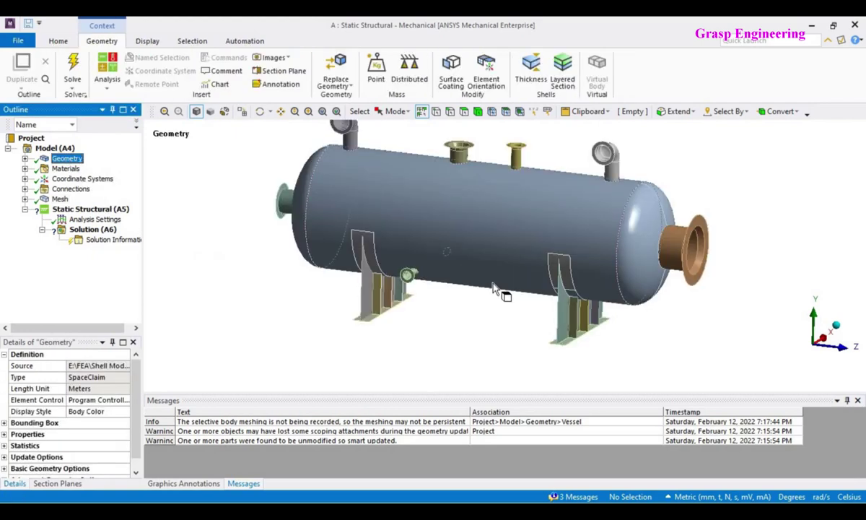
{"action": "left_click", "coordinate": [24, 159]}
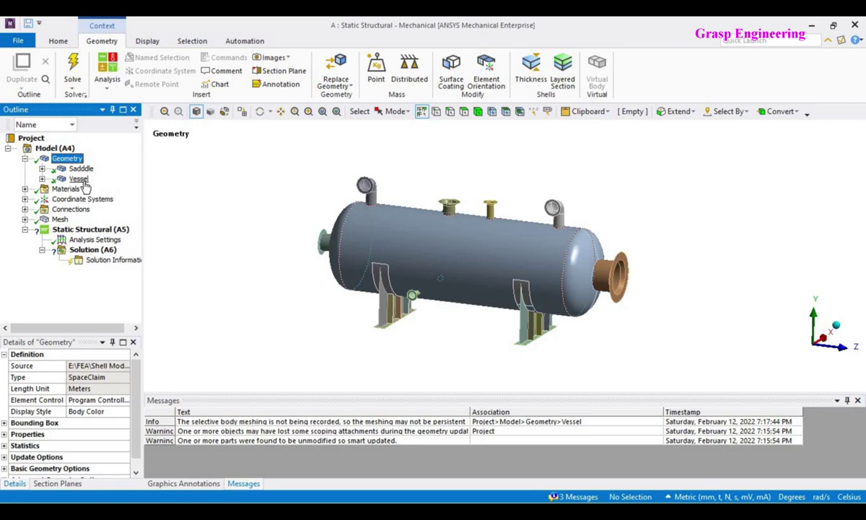
Highlight the Vessel part and examine which bodies belong to it, apart from the saddles.
{"action": "left_click", "coordinate": [79, 179]}
{"action": "scroll", "coordinate": [488, 276], "scroll_direction": "up", "scroll_amount": 2}
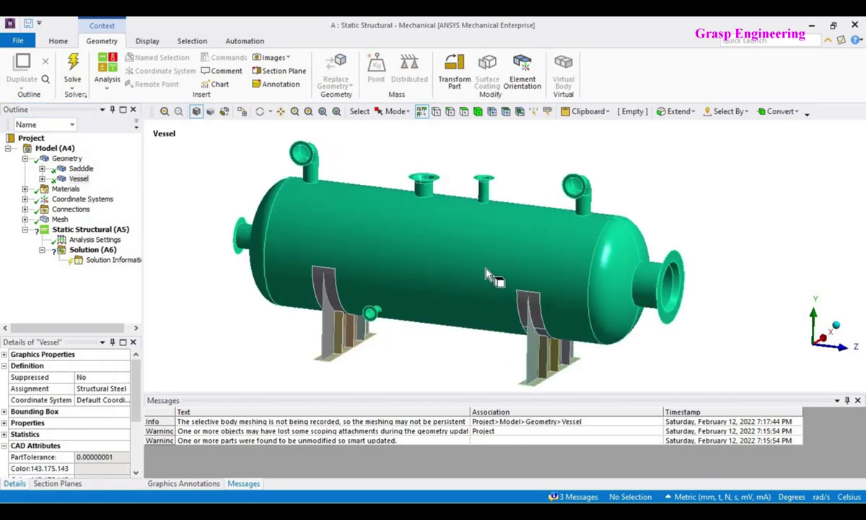
{"action": "middle_click_drag", "start_coordinate": [553, 283], "coordinate": [522, 308]}
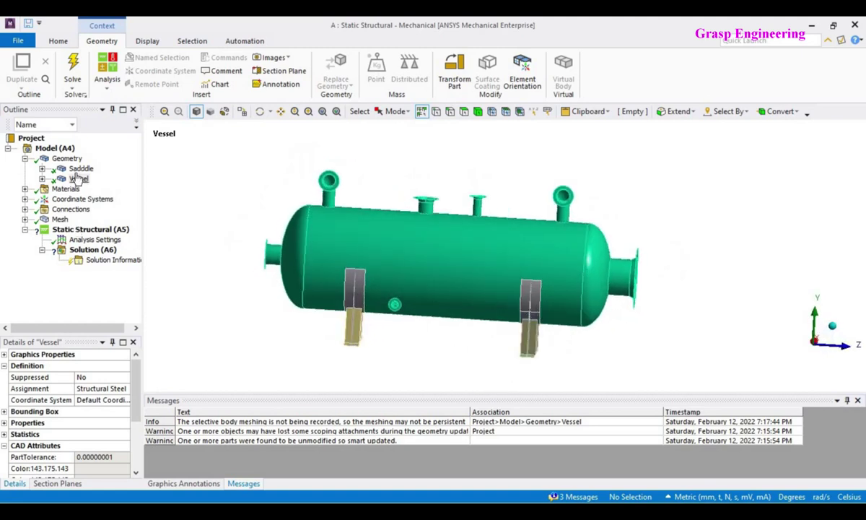
{"action": "scroll", "coordinate": [636, 243], "scroll_direction": "up", "scroll_amount": 2}
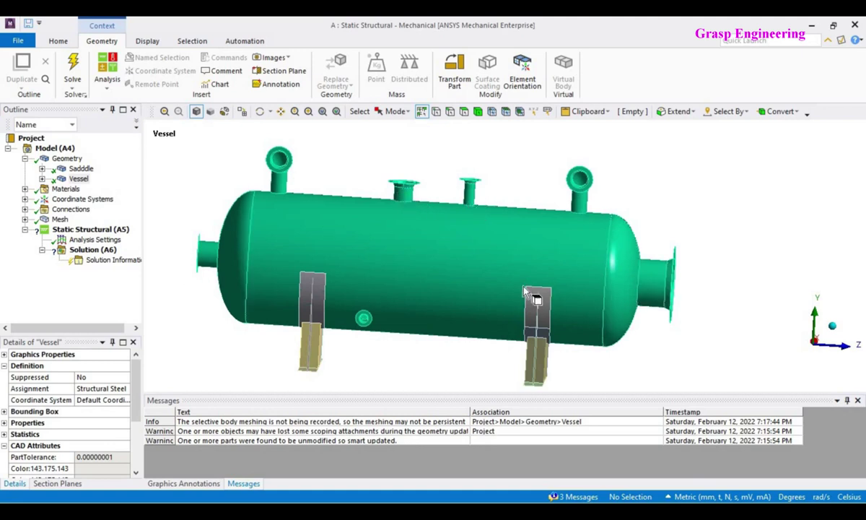
{"action": "scroll", "coordinate": [547, 289], "scroll_direction": "down", "scroll_amount": 1}
{"action": "middle_click_drag", "start_coordinate": [547, 289], "coordinate": [513, 266]}
{"action": "left_click", "coordinate": [491, 237]}
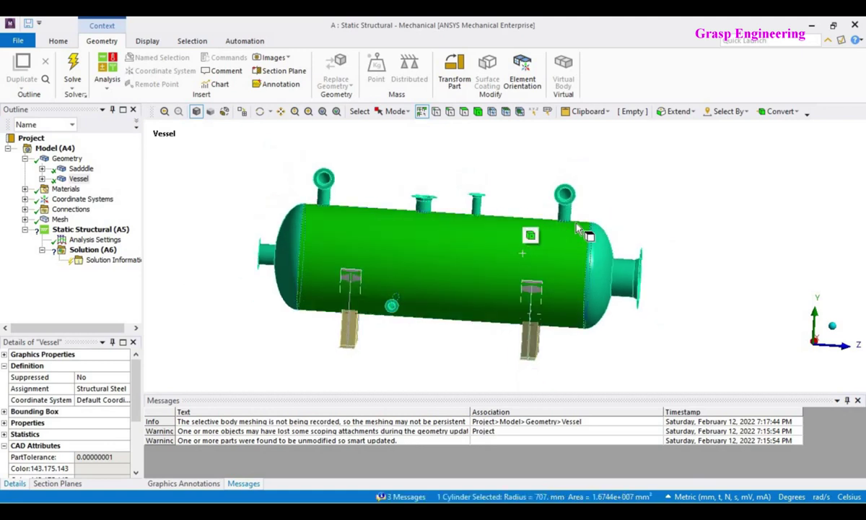
{"action": "left_click", "coordinate": [628, 216]}
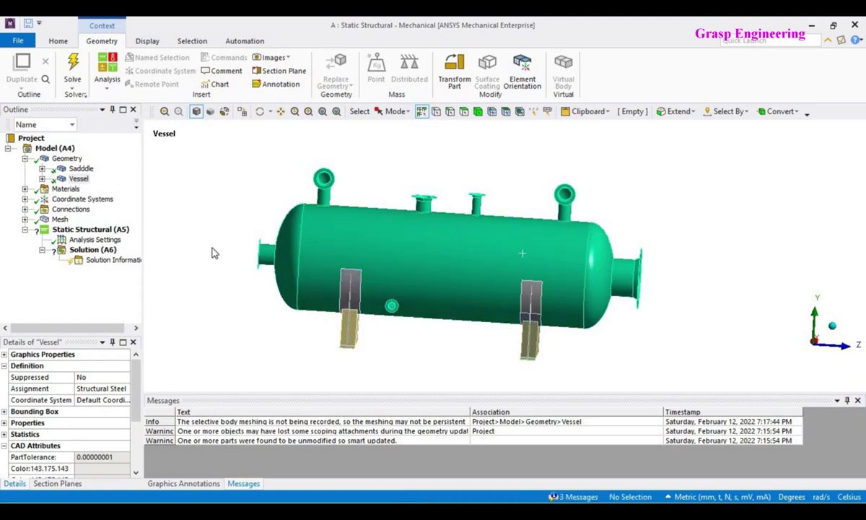
Display the mesh and examine it over the vessel shell, nozzles and saddles.
{"action": "left_click", "coordinate": [52, 220]}
{"action": "scroll", "coordinate": [557, 244], "scroll_direction": "up", "scroll_amount": 3}
{"action": "scroll", "coordinate": [462, 216], "scroll_direction": "down", "scroll_amount": 2}
{"action": "middle_click_drag", "start_coordinate": [460, 211], "coordinate": [437, 237]}
{"action": "scroll", "coordinate": [462, 215], "scroll_direction": "up", "scroll_amount": 3}
{"action": "scroll", "coordinate": [545, 233], "scroll_direction": "down", "scroll_amount": 2}
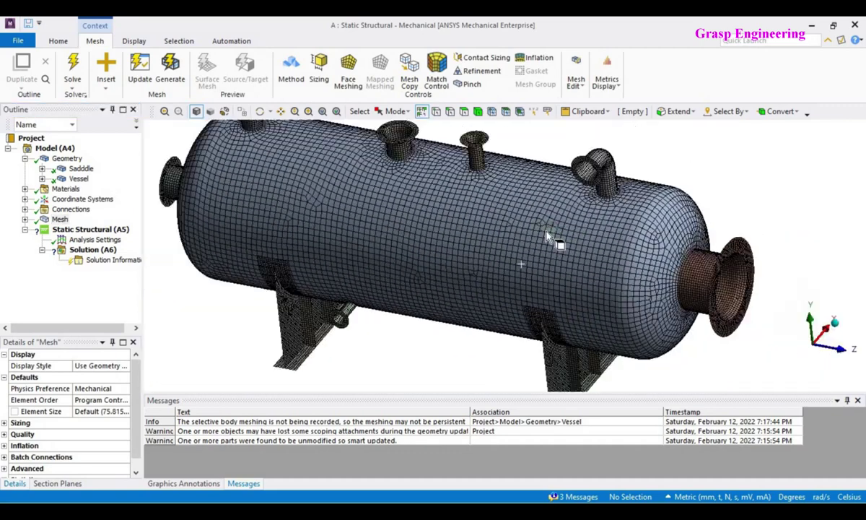
{"action": "scroll", "coordinate": [547, 237], "scroll_direction": "down", "scroll_amount": 2}
{"action": "middle_click_drag", "start_coordinate": [588, 209], "coordinate": [615, 193]}
{"action": "scroll", "coordinate": [492, 231], "scroll_direction": "down", "scroll_amount": 3}
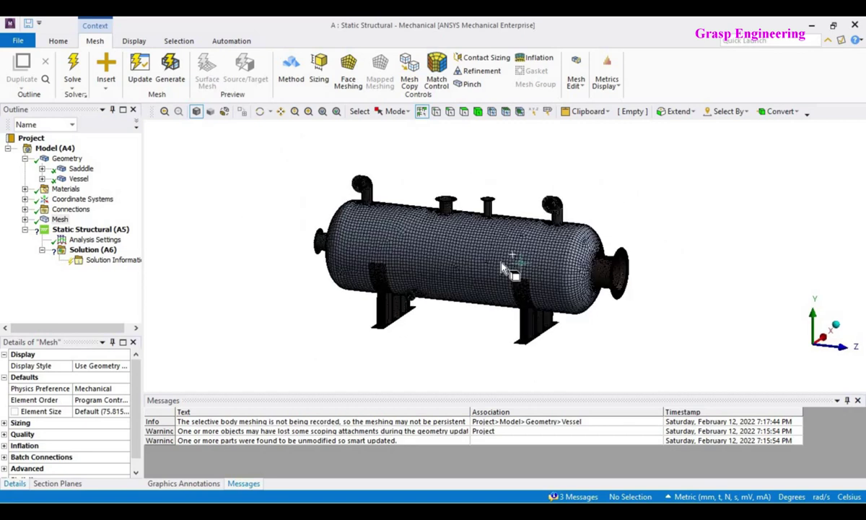
{"action": "left_click", "coordinate": [512, 279]}
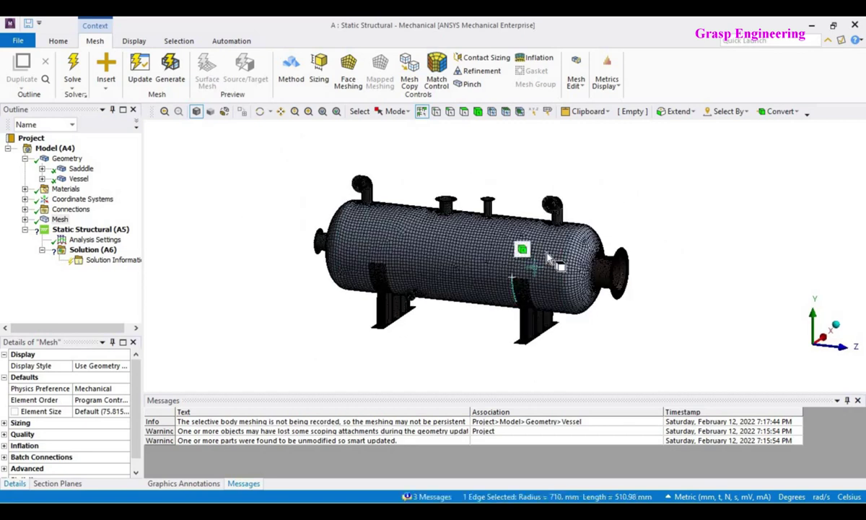
{"action": "left_click", "coordinate": [657, 214]}
Display the geometry and choose Assembly Center as the centre for exploding the assembly.
{"action": "left_click", "coordinate": [70, 160]}
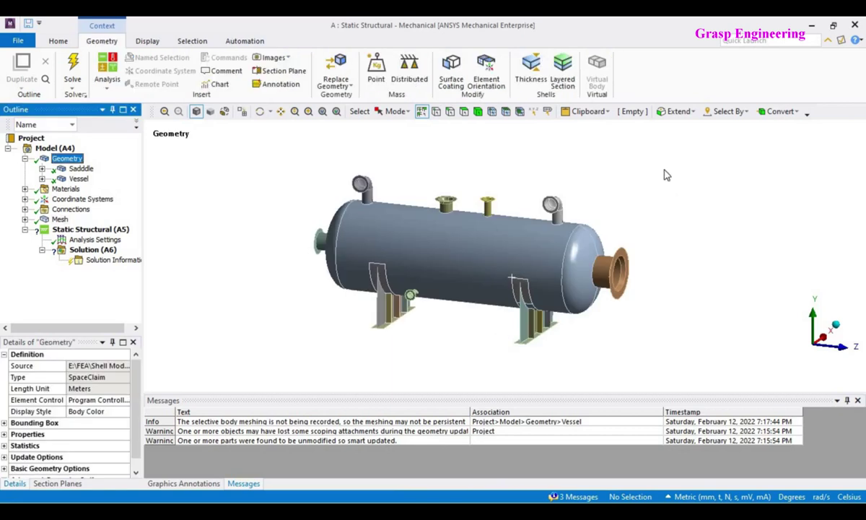
{"action": "left_click", "coordinate": [58, 41]}
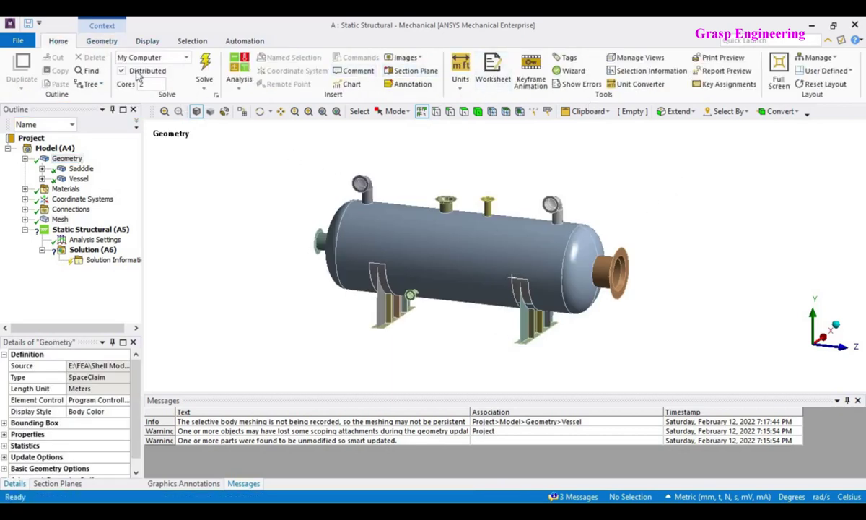
{"action": "left_click", "coordinate": [147, 40]}
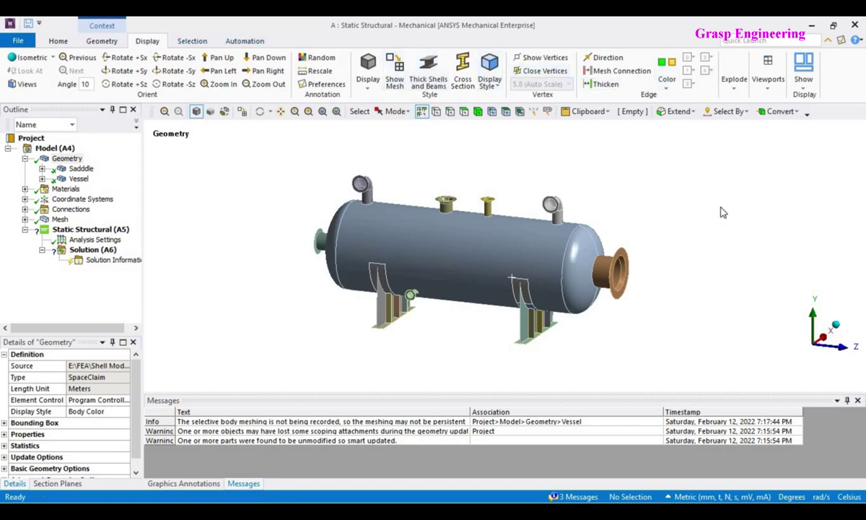
{"action": "left_click", "coordinate": [734, 81]}
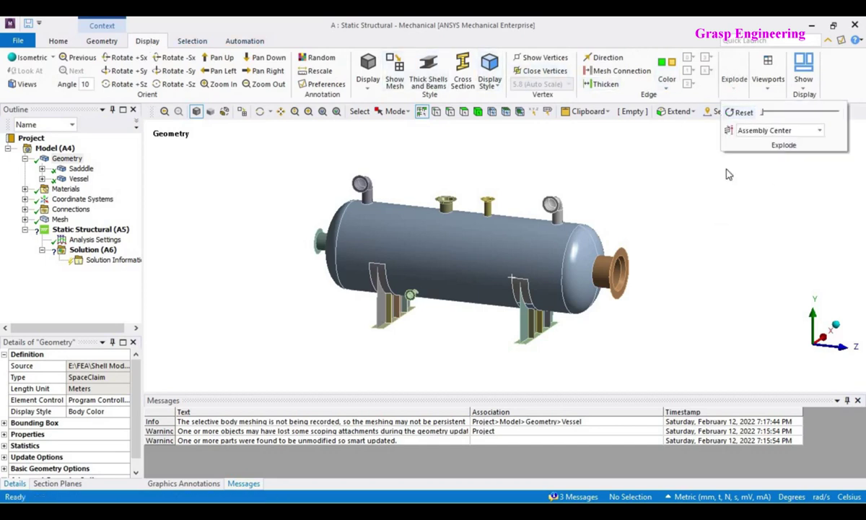
{"action": "left_click", "coordinate": [737, 87]}
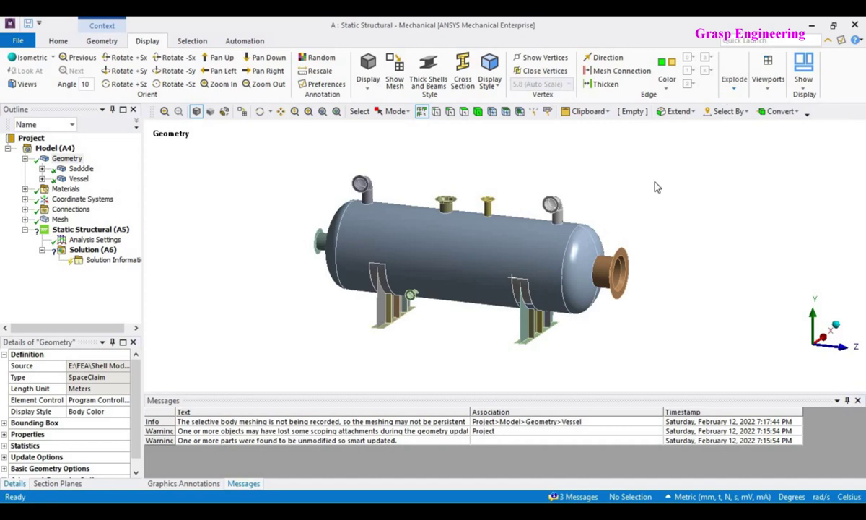
{"action": "scroll", "coordinate": [447, 330], "scroll_direction": "down", "scroll_amount": 2}
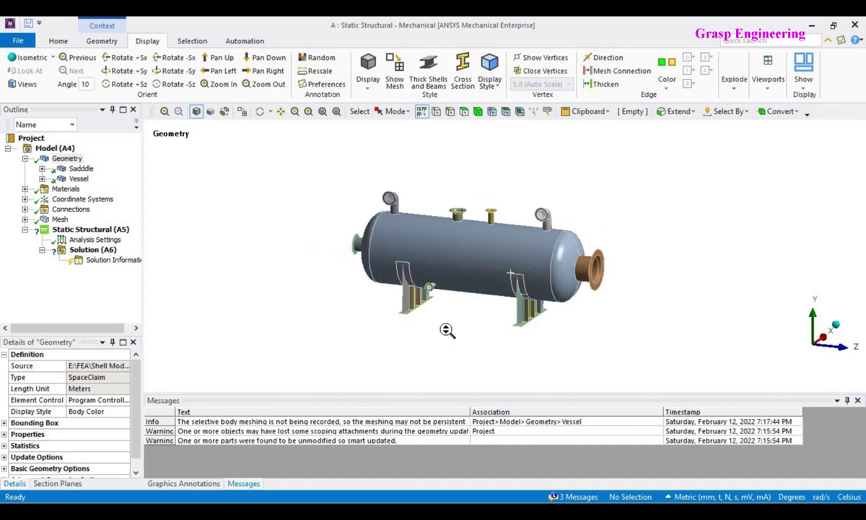
{"action": "left_click", "coordinate": [735, 78]}
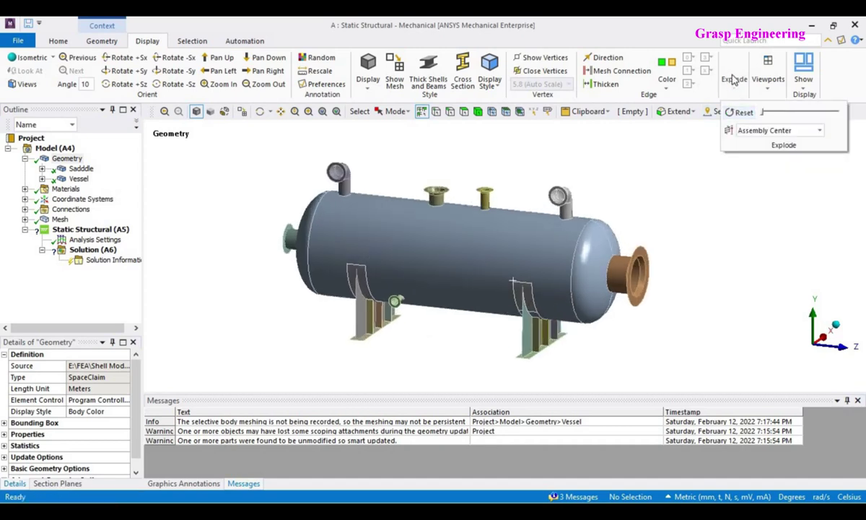
{"action": "left_click", "coordinate": [770, 130]}
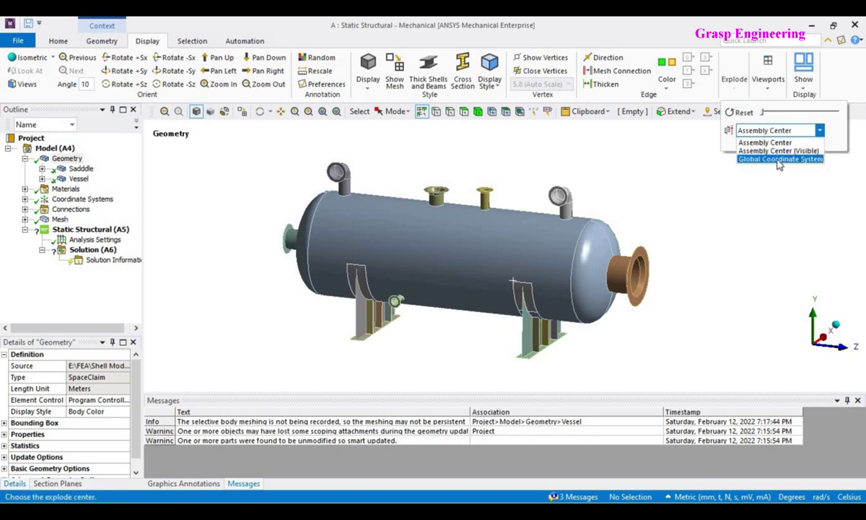
{"action": "left_click", "coordinate": [747, 144]}
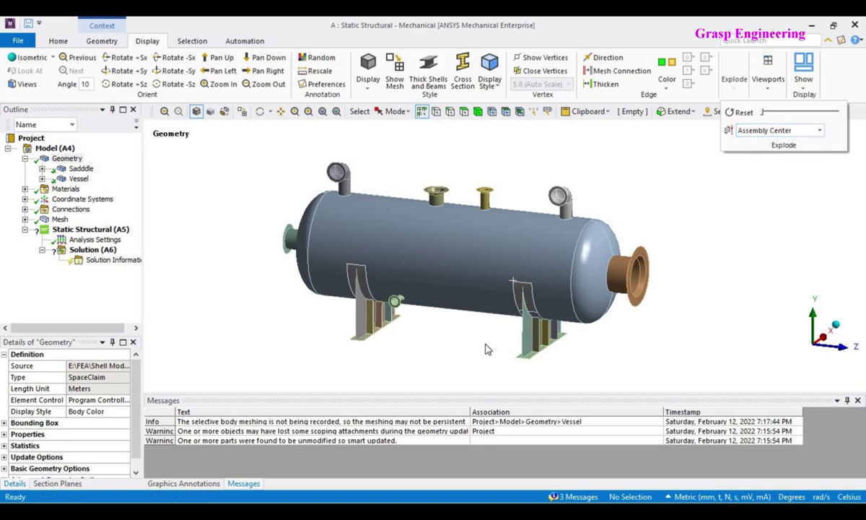
Explode the assembly about halfway to examine how its parts separate, and collapse it back together.
{"action": "left_click", "coordinate": [764, 111]}
{"action": "left_click_drag", "start_coordinate": [767, 117], "coordinate": [800, 125]}
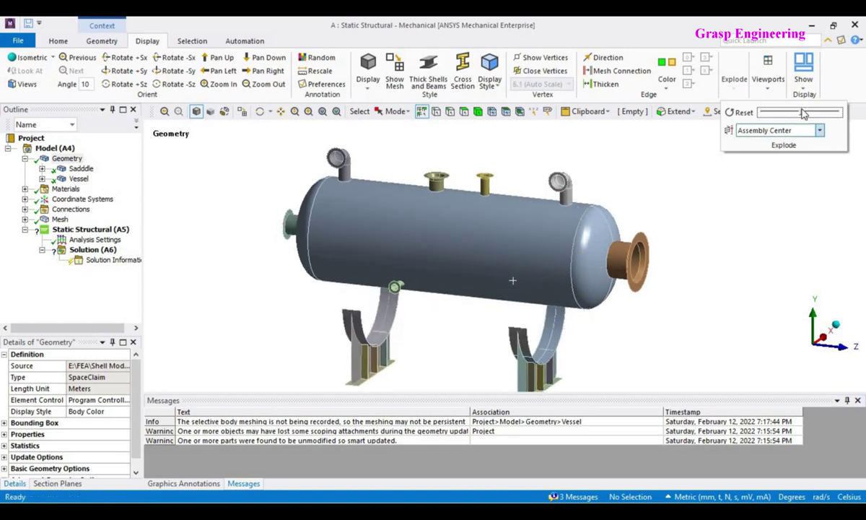
{"action": "left_click", "coordinate": [787, 115]}
{"action": "left_click_drag", "start_coordinate": [785, 114], "coordinate": [761, 115]}
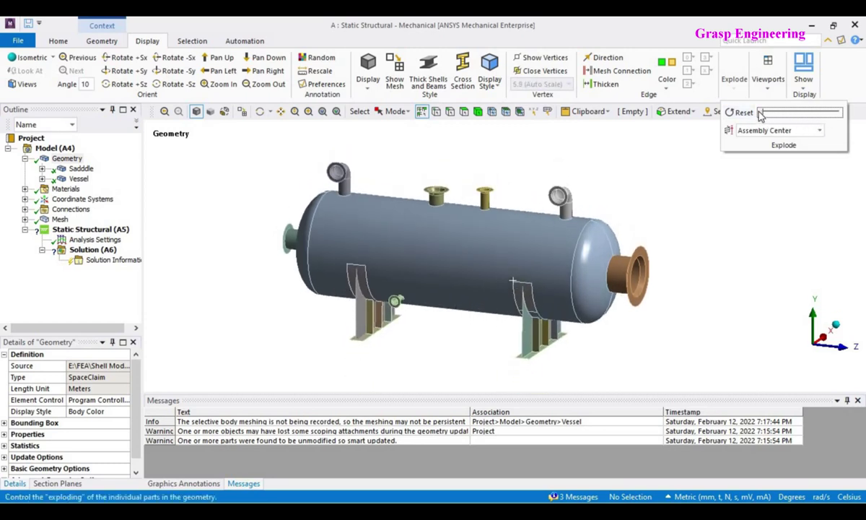
Highlight the vessel's cylindrical shell to examine it relative to the nozzles, and clear the selection.
{"action": "left_click", "coordinate": [473, 260]}
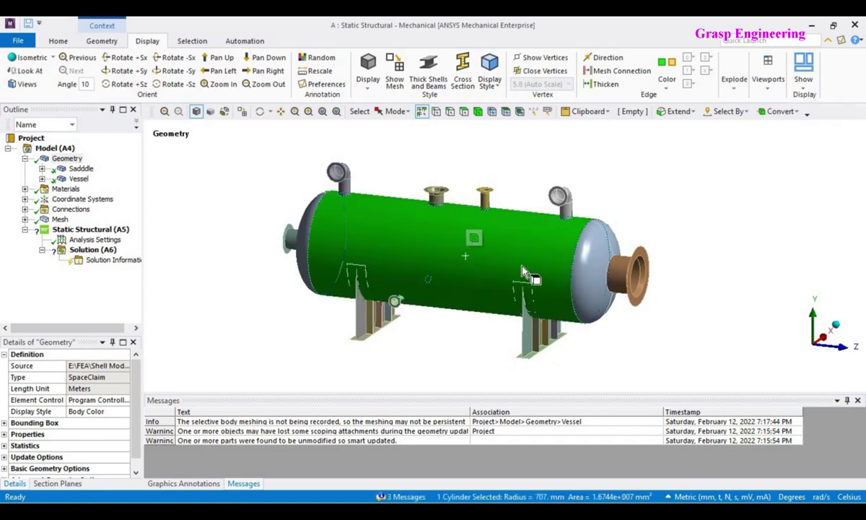
{"action": "left_click", "coordinate": [642, 358]}
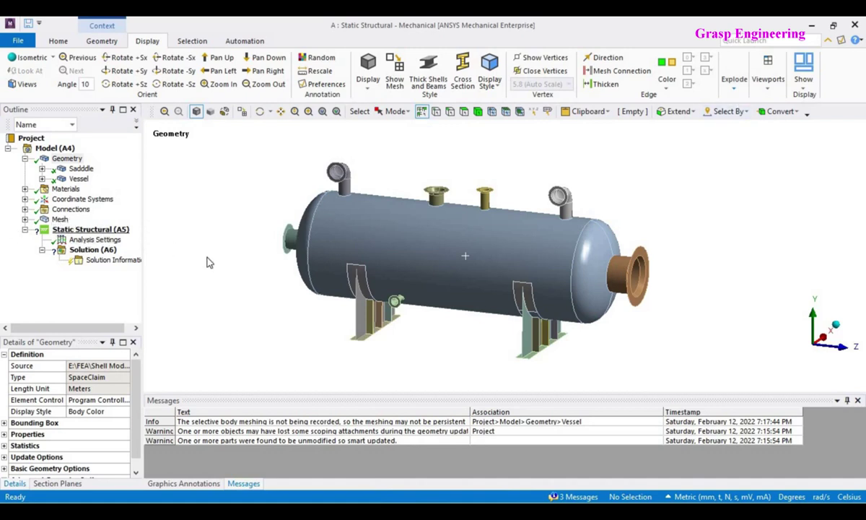
{"action": "left_click", "coordinate": [438, 228]}
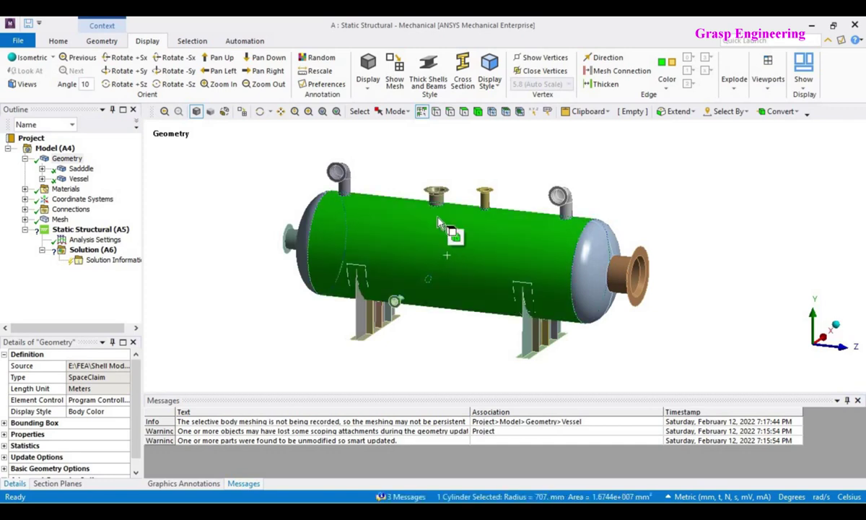
{"action": "left_click", "coordinate": [693, 218]}
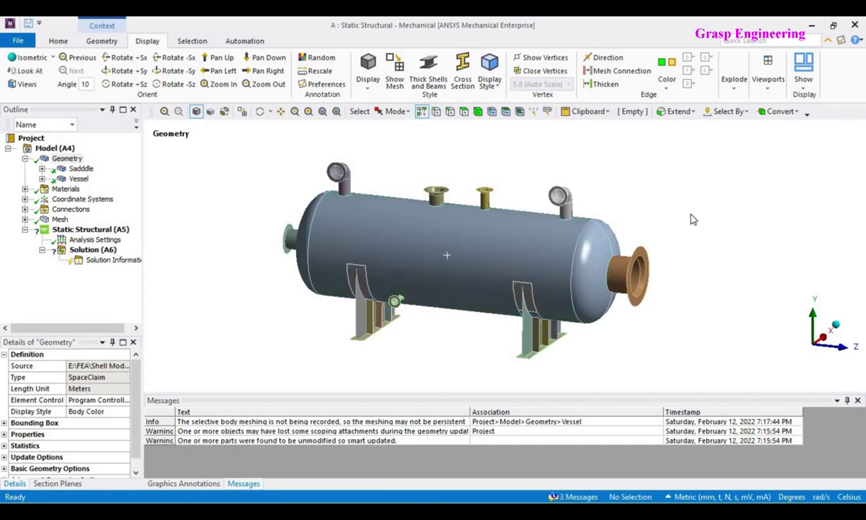
Switch to SpaceClaim and set the Share Topology of the Vessel component to None.
{"action": "key", "text": "alt+Tab"}
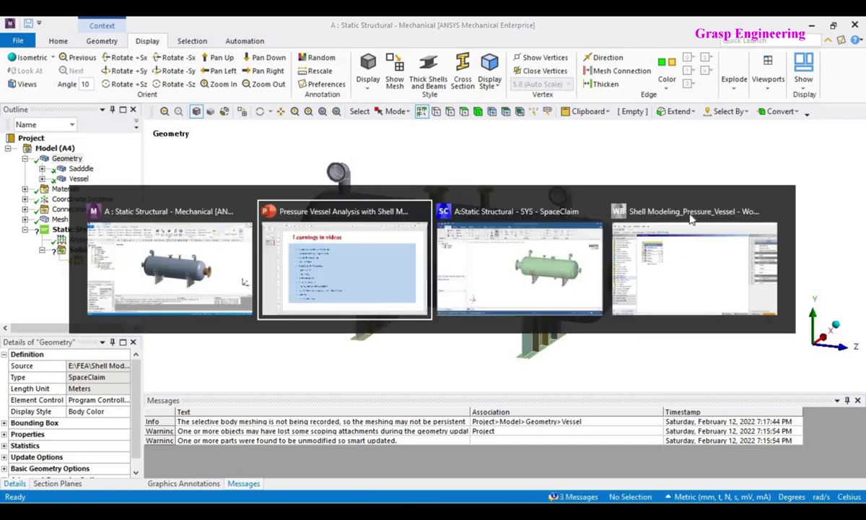
{"action": "left_click", "coordinate": [509, 282]}
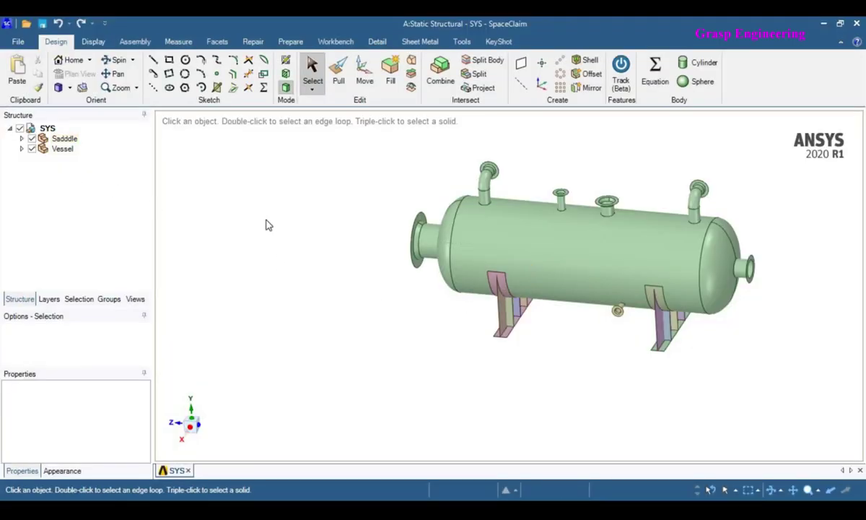
{"action": "left_click", "coordinate": [62, 149]}
{"action": "left_click", "coordinate": [134, 399]}
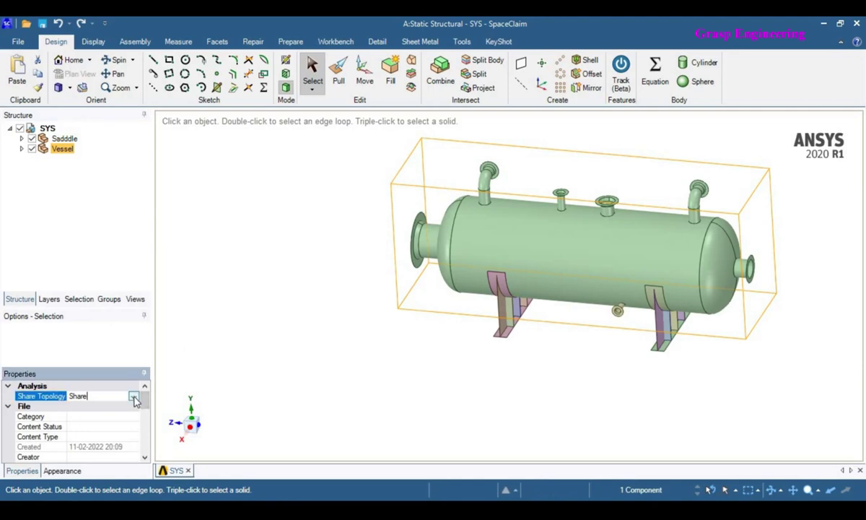
{"action": "left_click", "coordinate": [134, 396]}
{"action": "left_click", "coordinate": [83, 408]}
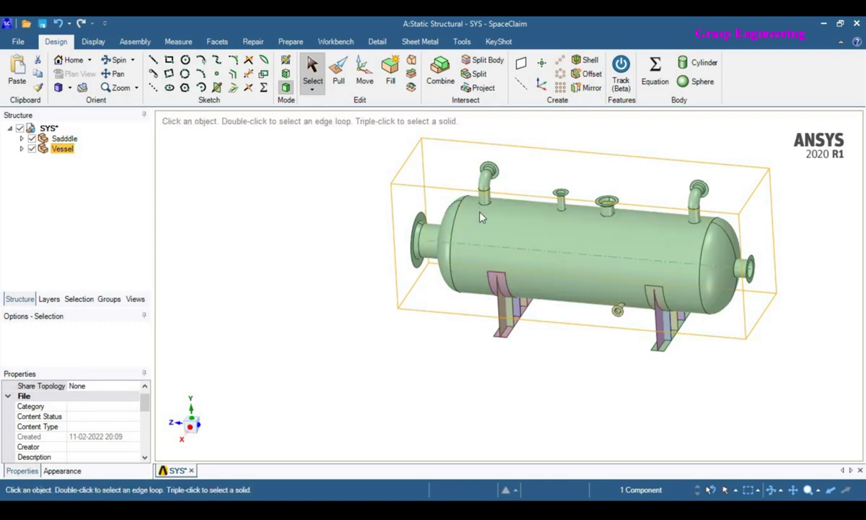
{"action": "left_click", "coordinate": [328, 234]}
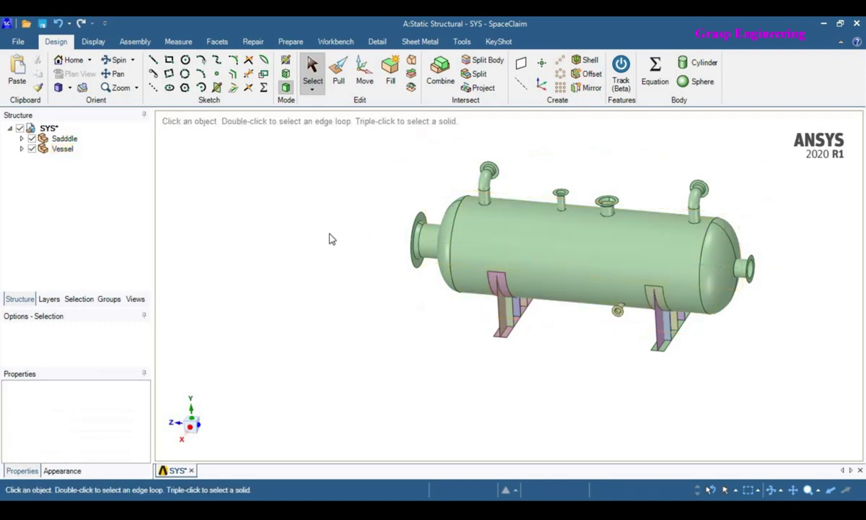
Switch back to ANSYS Mechanical and update the geometry from its source.
{"action": "key", "text": "alt+Tab"}
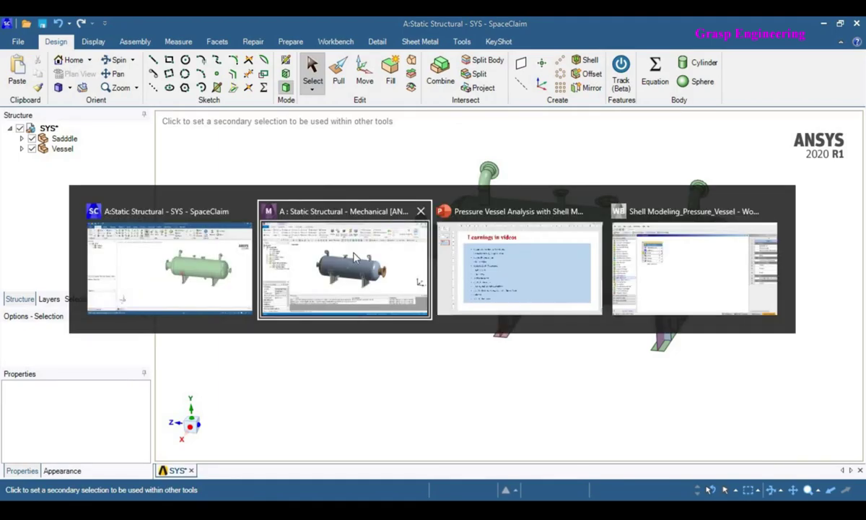
{"action": "right_click", "coordinate": [64, 162]}
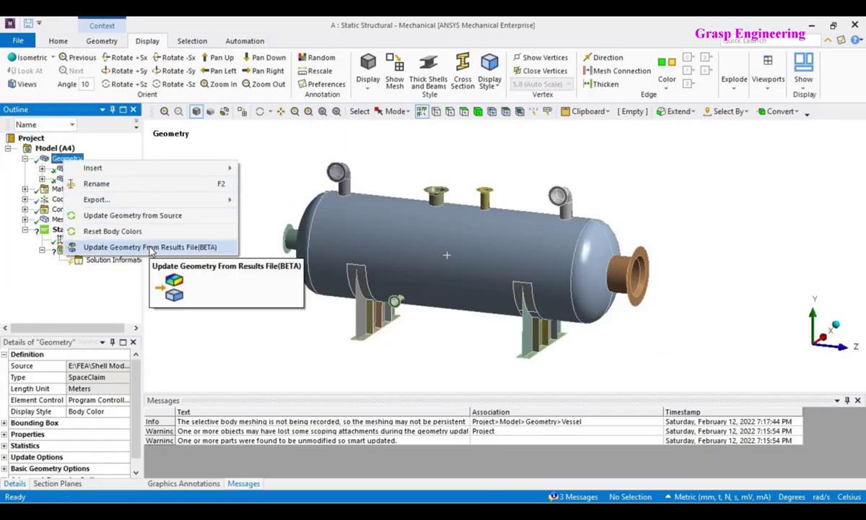
{"action": "left_click", "coordinate": [159, 220]}
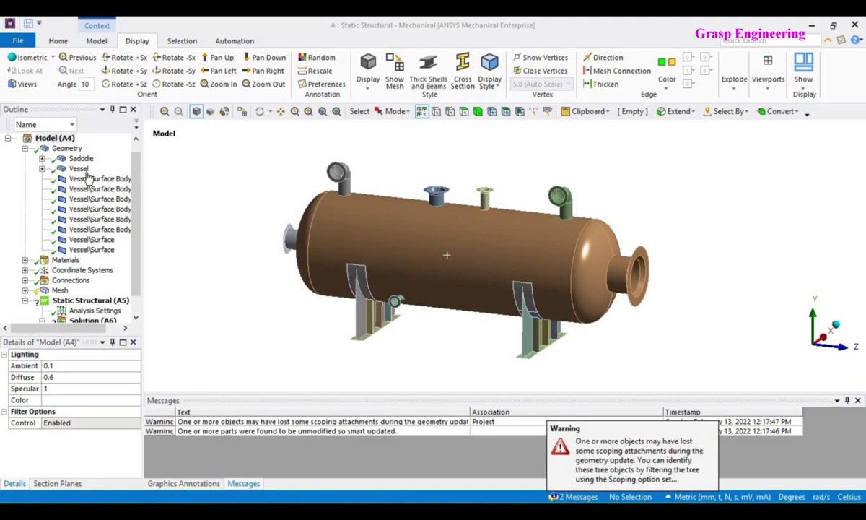
Expand the Vessel part and highlight each vessel surface body in turn to examine how the bodies are grouped.
{"action": "left_click", "coordinate": [42, 168]}
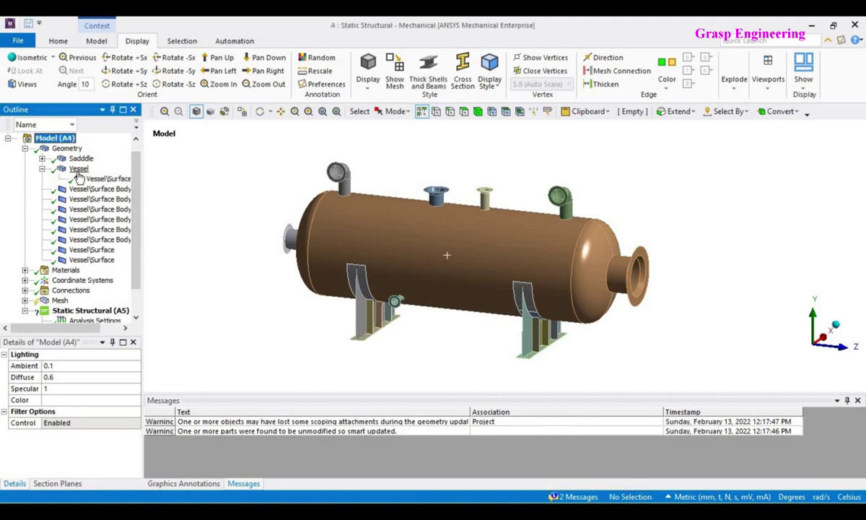
{"action": "left_click", "coordinate": [78, 170]}
{"action": "left_click", "coordinate": [104, 179]}
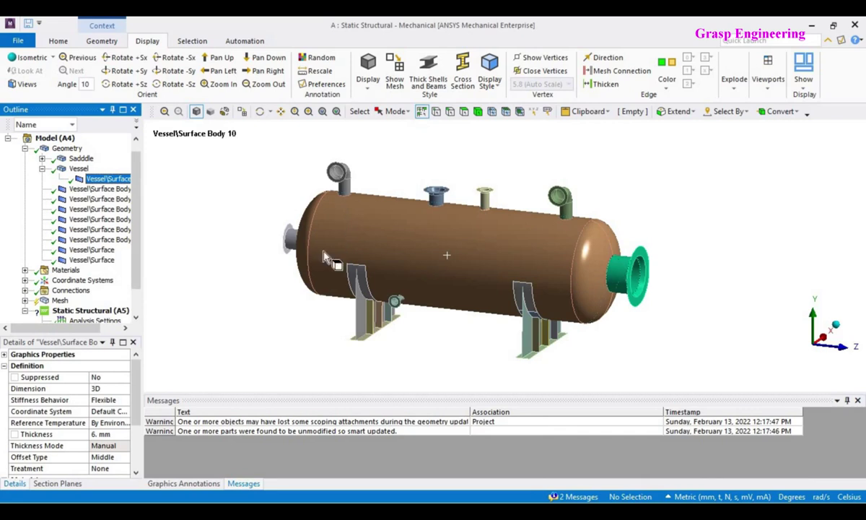
{"action": "left_click", "coordinate": [79, 190]}
{"action": "left_click", "coordinate": [97, 198]}
{"action": "left_click", "coordinate": [97, 209]}
{"action": "left_click", "coordinate": [97, 219]}
{"action": "left_click", "coordinate": [98, 229]}
{"action": "left_click", "coordinate": [98, 239]}
{"action": "left_click", "coordinate": [98, 250]}
{"action": "left_click", "coordinate": [96, 260]}
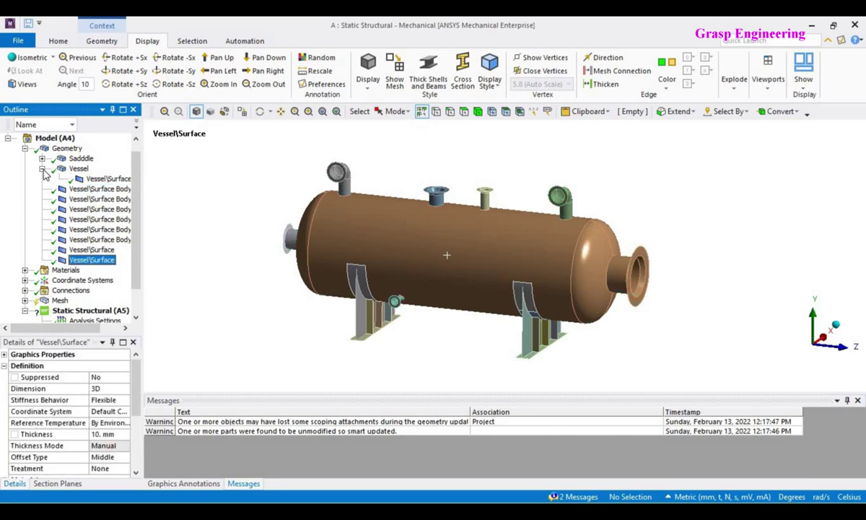
{"action": "left_click", "coordinate": [43, 169]}
{"action": "left_click", "coordinate": [204, 218]}
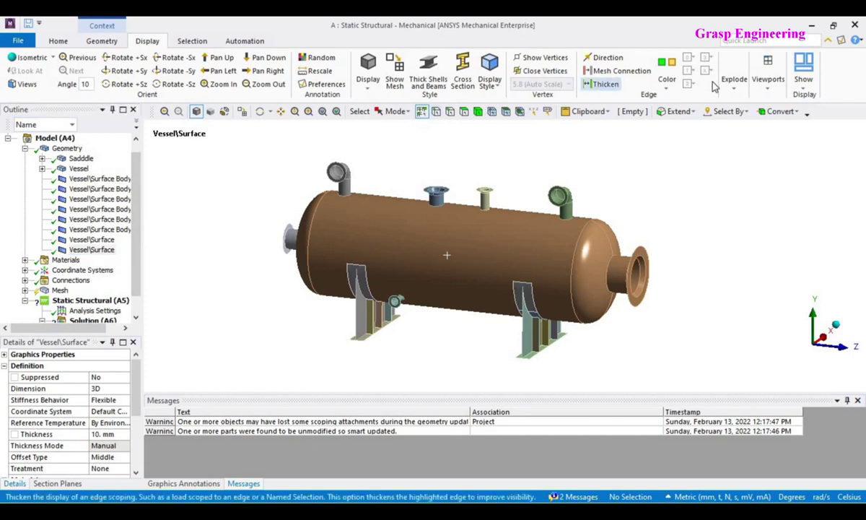
Colour the edges by connection and examine the joint between the vessel head and the large end nozzle.
{"action": "left_click", "coordinate": [665, 83]}
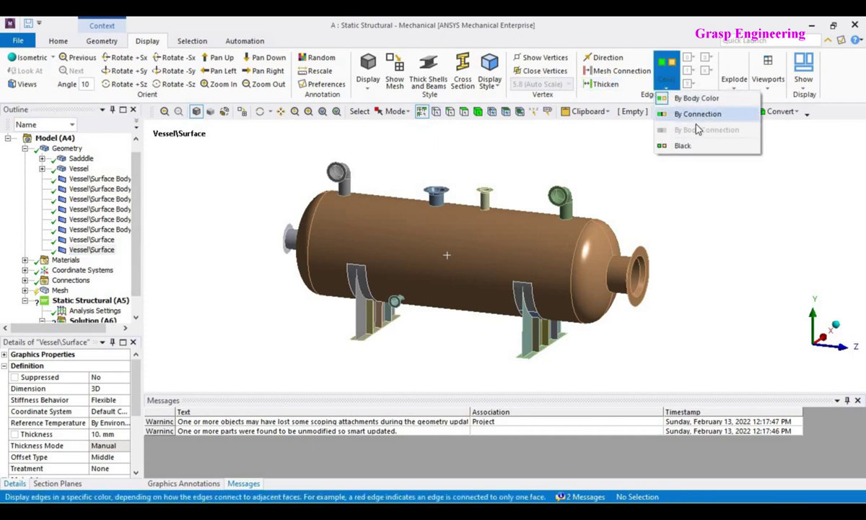
{"action": "left_click", "coordinate": [687, 112]}
{"action": "scroll", "coordinate": [543, 357], "scroll_direction": "up", "scroll_amount": 3}
{"action": "scroll", "coordinate": [613, 246], "scroll_direction": "down", "scroll_amount": 1}
{"action": "middle_click_drag", "start_coordinate": [624, 210], "coordinate": [642, 212]}
{"action": "scroll", "coordinate": [642, 213], "scroll_direction": "up", "scroll_amount": 3}
{"action": "middle_click_drag", "start_coordinate": [637, 161], "coordinate": [608, 189]}
{"action": "scroll", "coordinate": [649, 210], "scroll_direction": "down", "scroll_amount": 3}
{"action": "scroll", "coordinate": [621, 219], "scroll_direction": "up", "scroll_amount": 3}
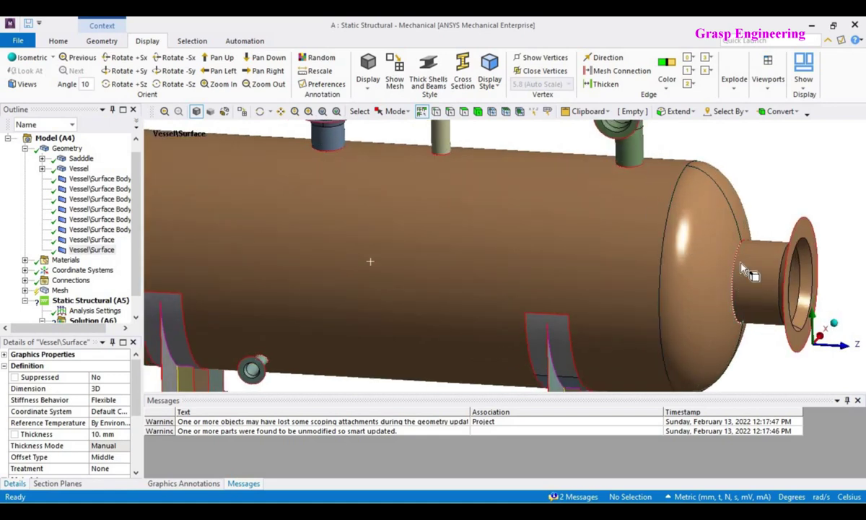
Examine the edge connections at the opposite head and its end nozzle, and return to a view of the whole vessel.
{"action": "scroll", "coordinate": [746, 278], "scroll_direction": "down", "scroll_amount": 3}
{"action": "middle_click_drag", "start_coordinate": [580, 234], "coordinate": [645, 249]}
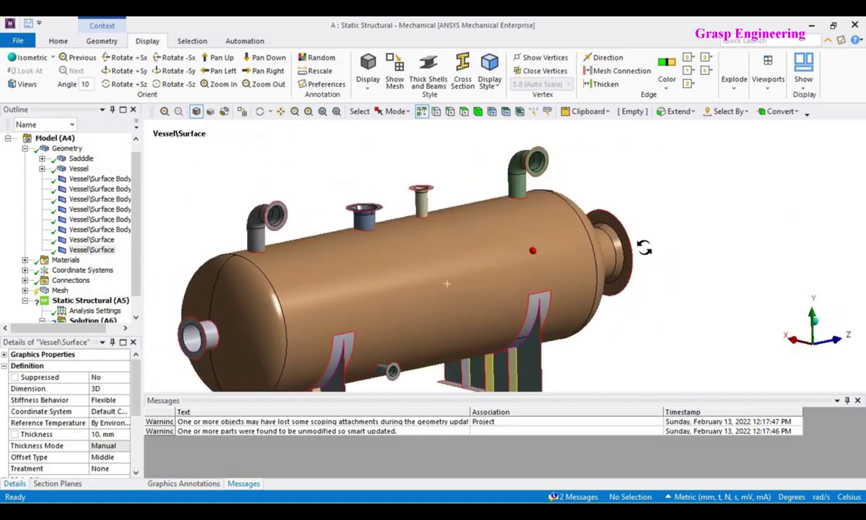
{"action": "middle_click_drag", "start_coordinate": [411, 276], "coordinate": [713, 200], "text": "ctrl"}
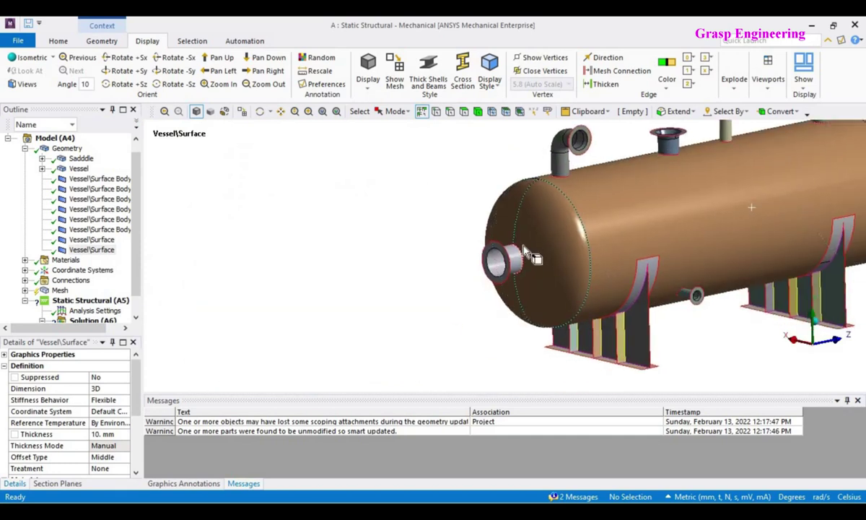
{"action": "scroll", "coordinate": [529, 258], "scroll_direction": "up", "scroll_amount": 5}
{"action": "scroll", "coordinate": [538, 274], "scroll_direction": "down", "scroll_amount": 5}
{"action": "middle_click_drag", "start_coordinate": [596, 254], "coordinate": [474, 272]}
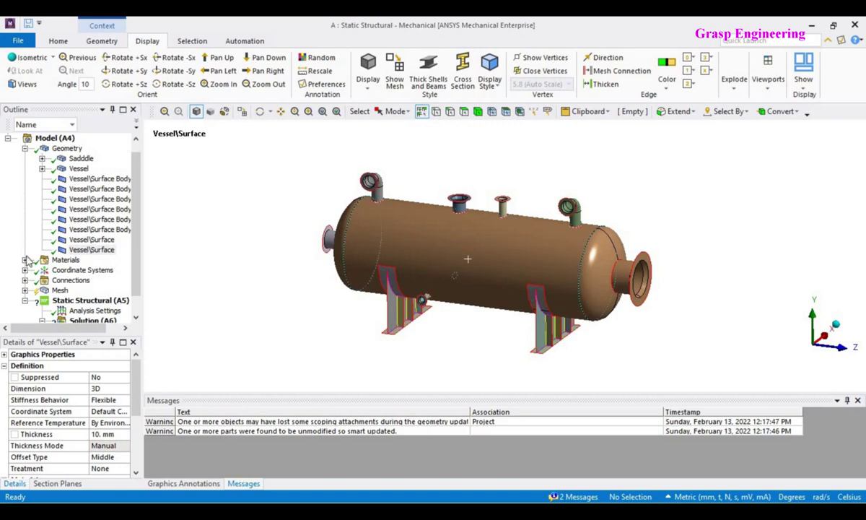
Expand the Mesh branch in the model tree to list its body sizings.
{"action": "left_click", "coordinate": [24, 289]}
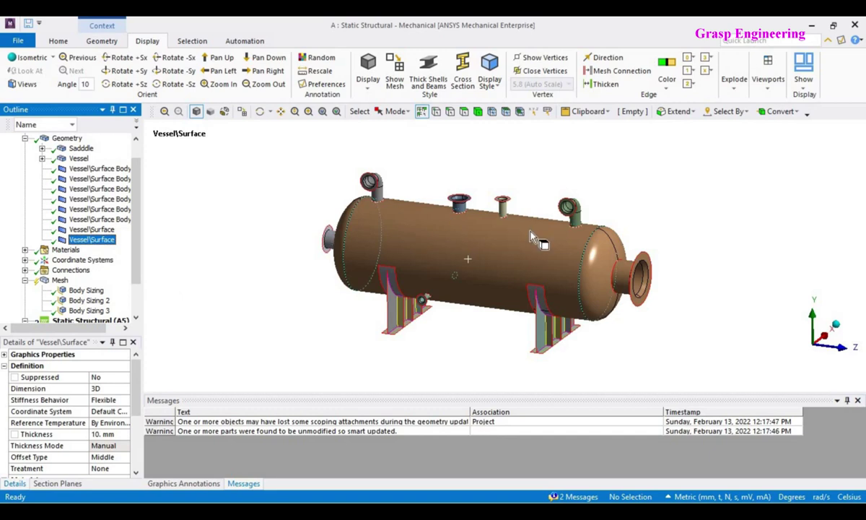
{"action": "scroll", "coordinate": [498, 219], "scroll_direction": "up", "scroll_amount": 5}
{"action": "scroll", "coordinate": [565, 241], "scroll_direction": "down", "scroll_amount": 4}
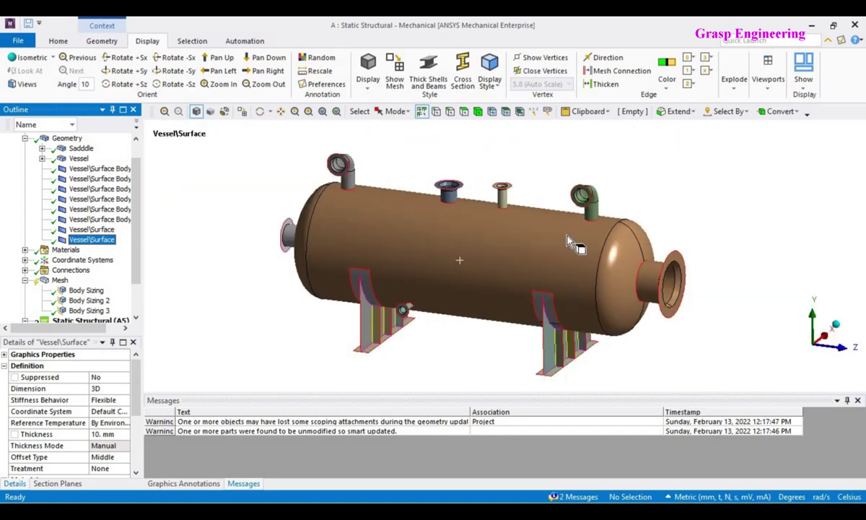
Try exploding the view from the assembly centre and reset the explosion.
{"action": "left_click", "coordinate": [710, 164]}
{"action": "left_click", "coordinate": [741, 90]}
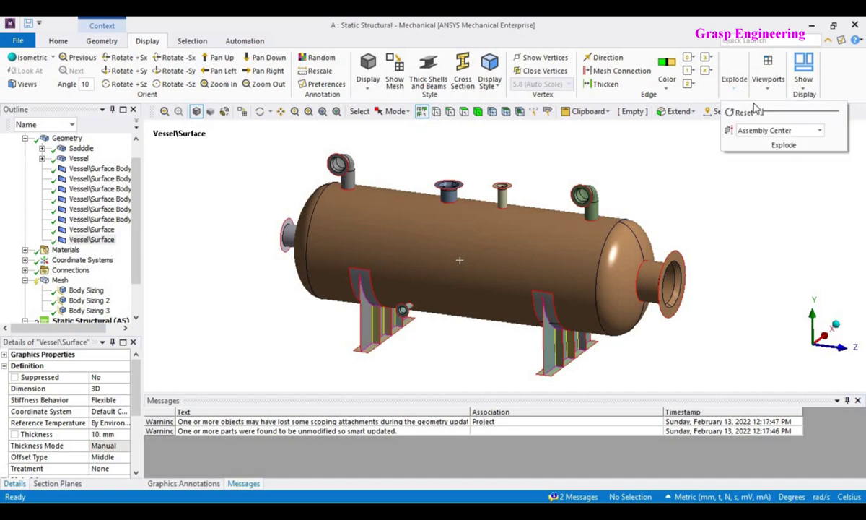
{"action": "mouse_move", "coordinate": [763, 114]}
{"action": "left_mouse_down"}
{"action": "mouse_move", "coordinate": [799, 121]}
{"action": "mouse_move", "coordinate": [744, 125]}
{"action": "mouse_move", "coordinate": [805, 126]}
{"action": "mouse_move", "coordinate": [754, 124]}
{"action": "mouse_move", "coordinate": [787, 114]}
{"action": "mouse_move", "coordinate": [731, 119]}
{"action": "mouse_move", "coordinate": [772, 122]}
{"action": "left_mouse_up"}
{"action": "left_click", "coordinate": [742, 112]}
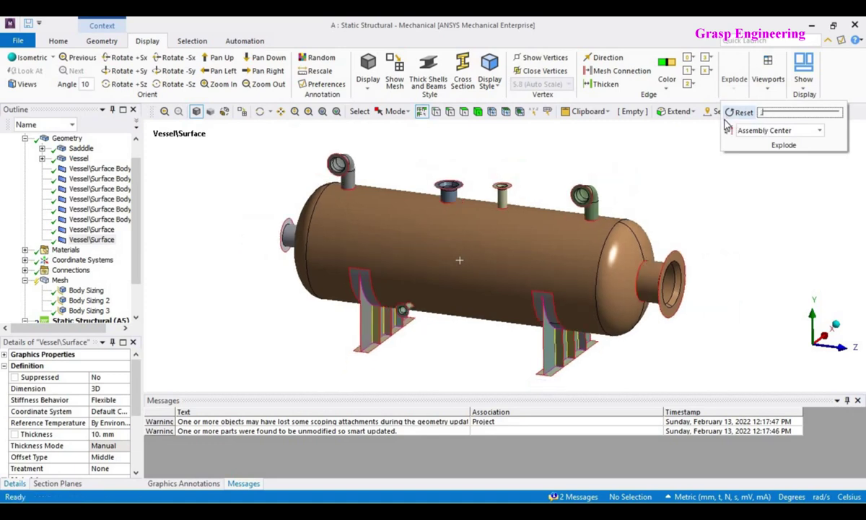
Highlight each of the three body sizings to examine which vessel, saddle and nozzle bodies they cover.
{"action": "left_click", "coordinate": [86, 290]}
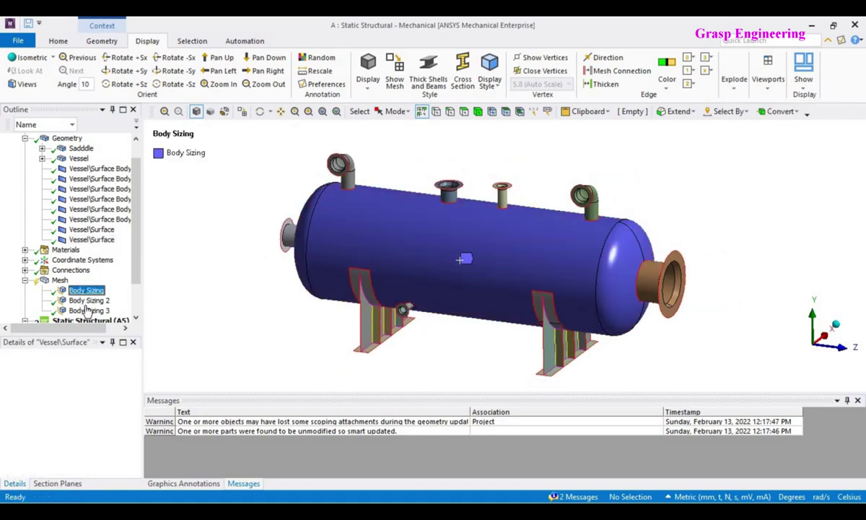
{"action": "left_click", "coordinate": [88, 300]}
{"action": "left_click", "coordinate": [88, 309]}
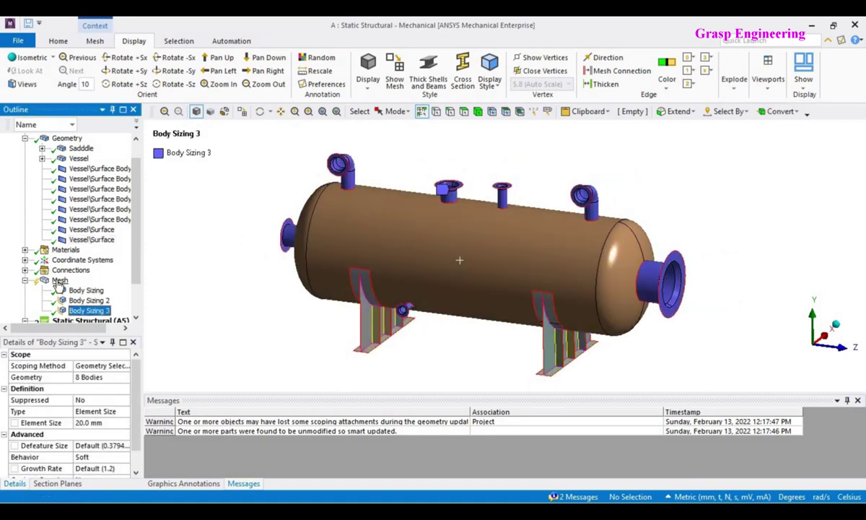
Clear the generated mesh data from the model.
{"action": "left_click", "coordinate": [59, 280]}
{"action": "right_click", "coordinate": [59, 281]}
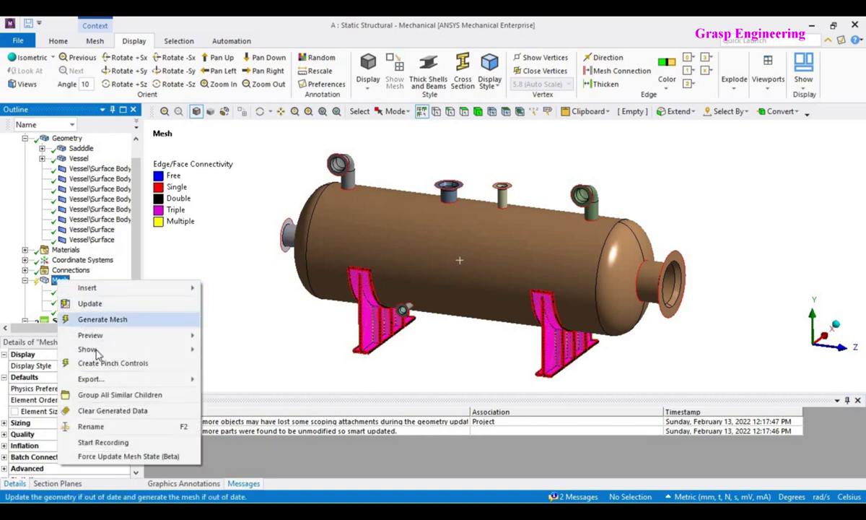
{"action": "left_click", "coordinate": [246, 335]}
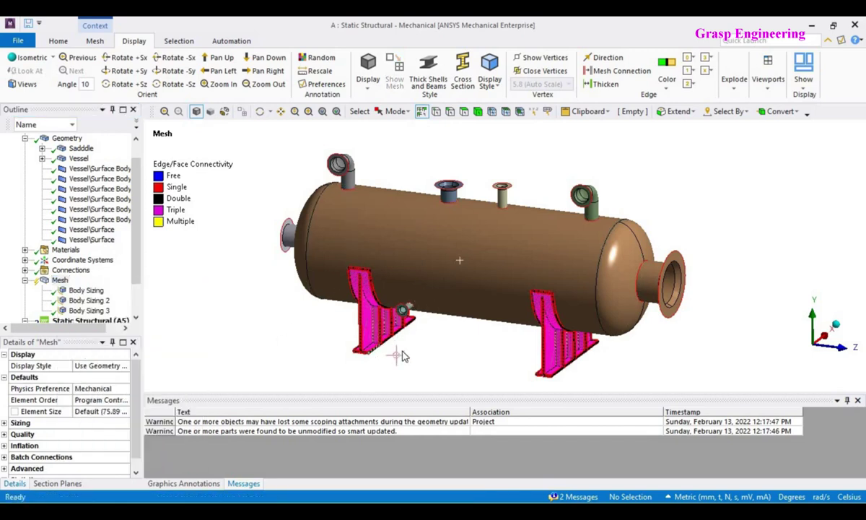
{"action": "scroll", "coordinate": [442, 324], "scroll_direction": "up", "scroll_amount": 5}
{"action": "scroll", "coordinate": [520, 264], "scroll_direction": "down", "scroll_amount": 2}
{"action": "scroll", "coordinate": [546, 238], "scroll_direction": "down", "scroll_amount": 1}
{"action": "middle_click_drag", "start_coordinate": [306, 321], "coordinate": [242, 325]}
{"action": "right_click", "coordinate": [52, 280]}
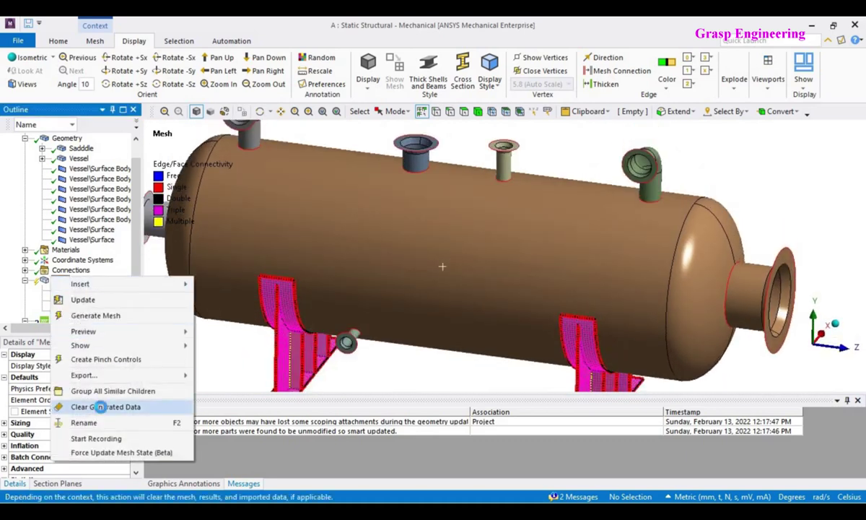
{"action": "left_click", "coordinate": [135, 405]}
{"action": "left_click", "coordinate": [480, 311]}
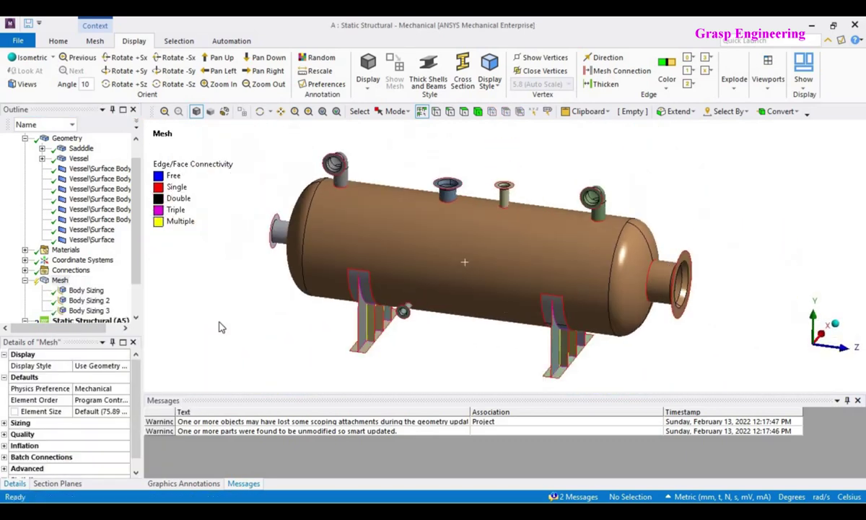
Generate the mesh for all parts, enlarge the model tree area and collapse the Geometry branch.
{"action": "right_click", "coordinate": [56, 281]}
{"action": "left_click", "coordinate": [101, 318]}
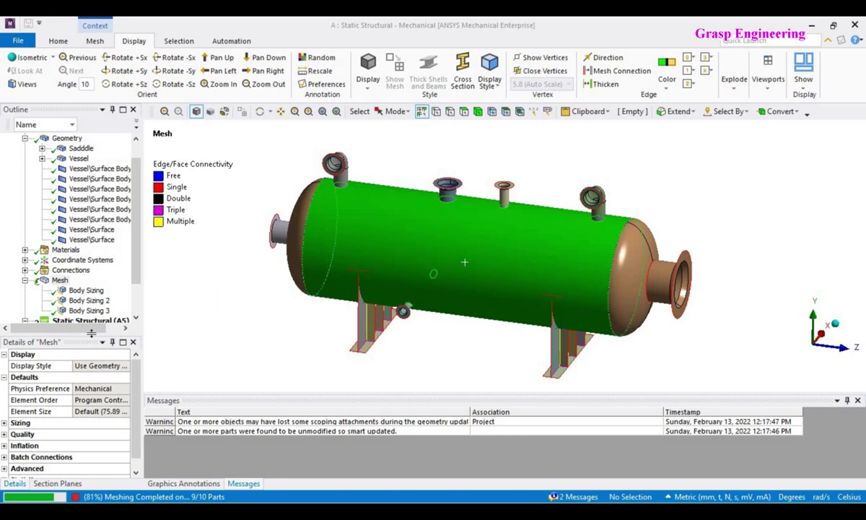
{"action": "left_click_drag", "start_coordinate": [92, 332], "coordinate": [92, 371]}
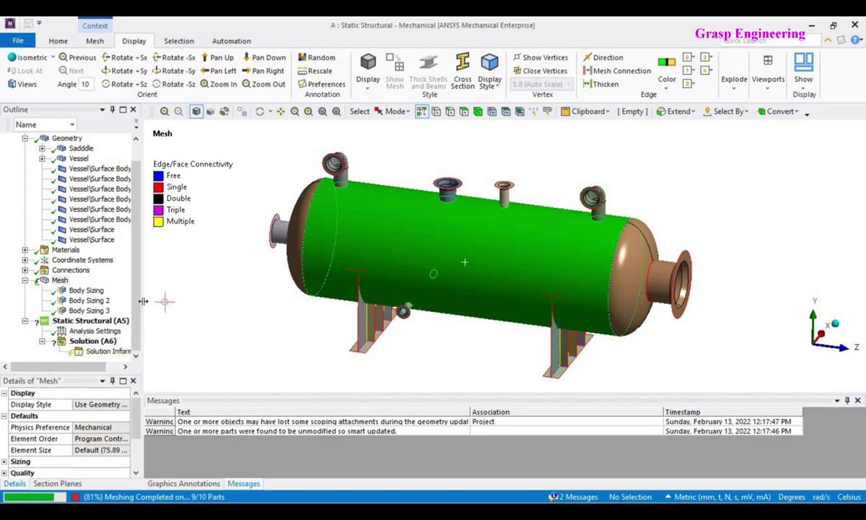
{"action": "left_click_drag", "start_coordinate": [150, 302], "coordinate": [172, 303]}
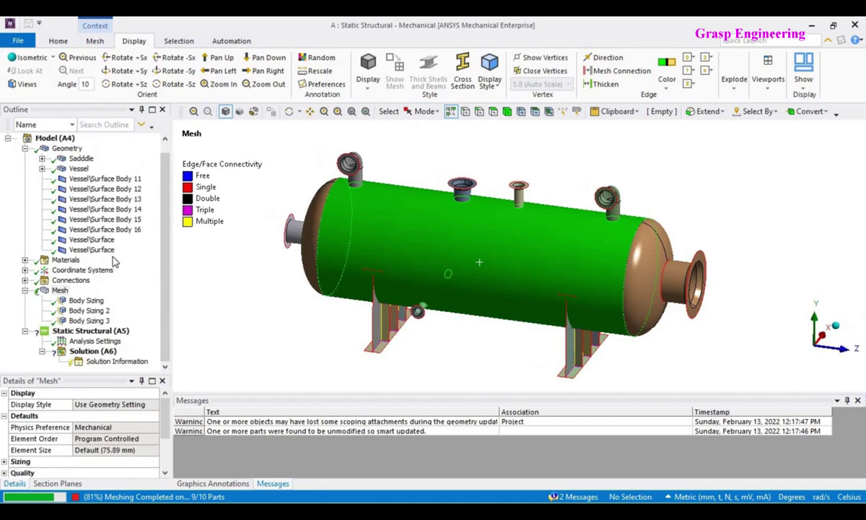
{"action": "left_click", "coordinate": [26, 148]}
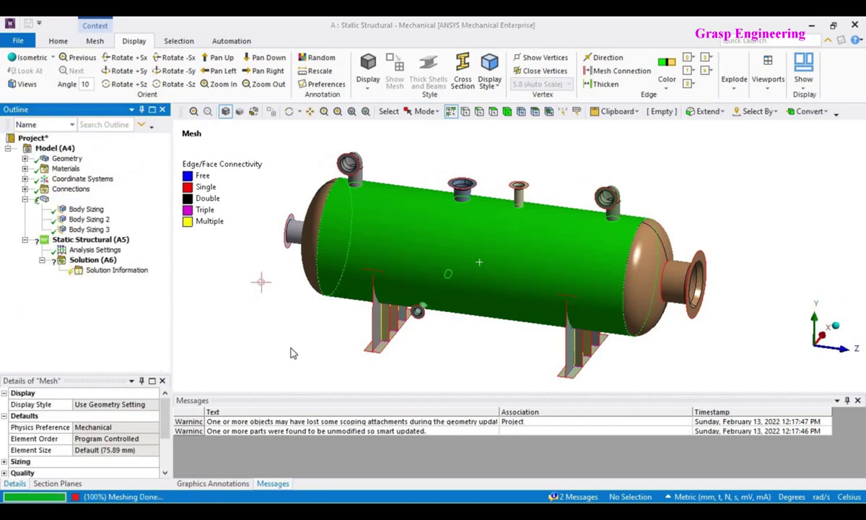
Examine the mesh along the joint between the large straight top nozzle and the vessel shell.
{"action": "scroll", "coordinate": [683, 328], "scroll_direction": "up", "scroll_amount": 3}
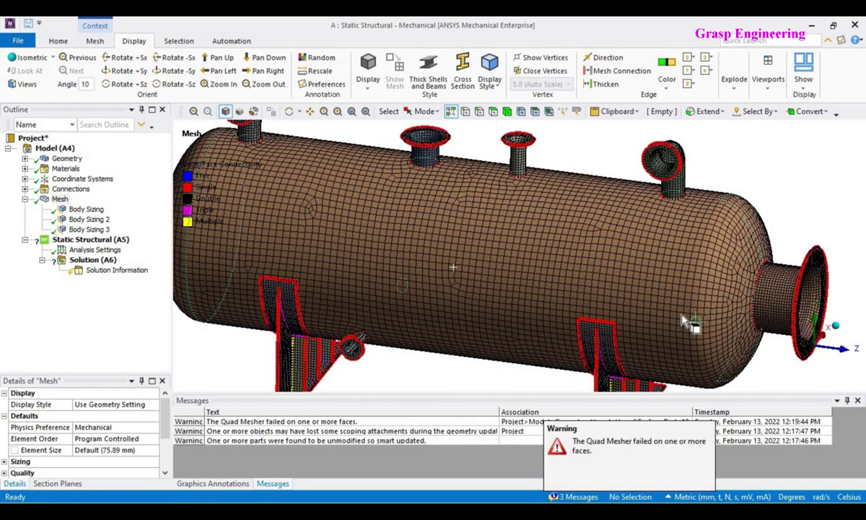
{"action": "scroll", "coordinate": [577, 296], "scroll_direction": "up", "scroll_amount": 5}
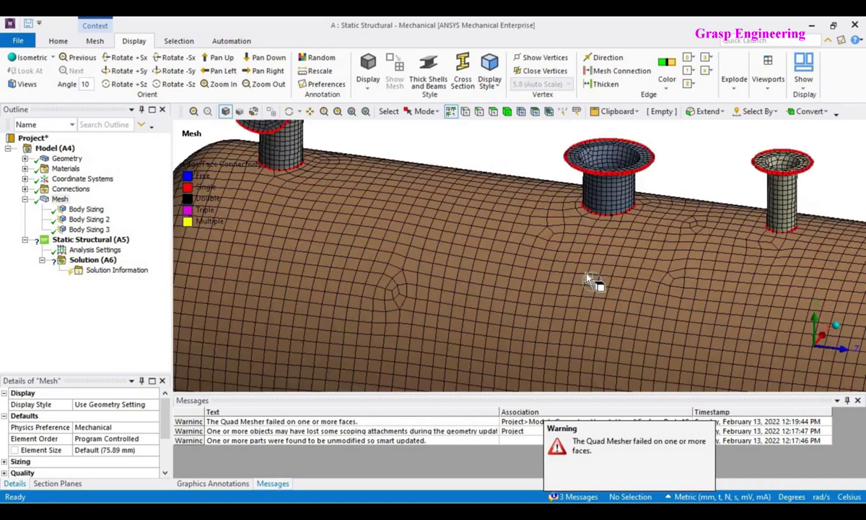
{"action": "scroll", "coordinate": [576, 303], "scroll_direction": "up", "scroll_amount": 5}
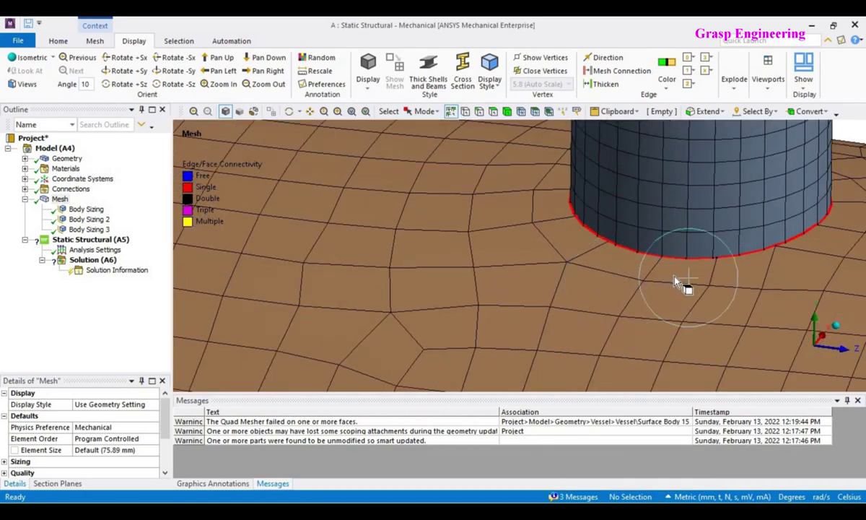
{"action": "middle_click_drag", "start_coordinate": [599, 236], "coordinate": [636, 256]}
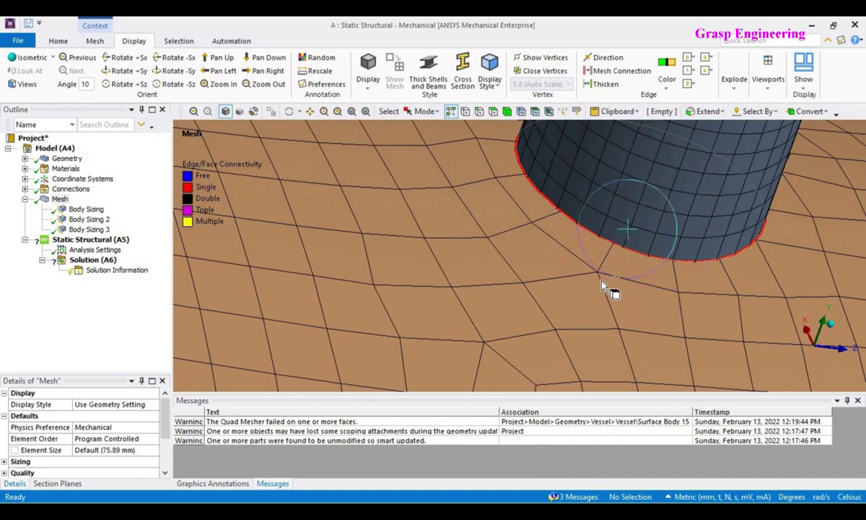
{"action": "scroll", "coordinate": [605, 291], "scroll_direction": "down", "scroll_amount": 3}
{"action": "scroll", "coordinate": [605, 291], "scroll_direction": "down", "scroll_amount": 2}
Examine the mesh at the base of the elbow nozzle and return to a view of the vessel.
{"action": "mouse_move", "coordinate": [547, 263]}
{"action": "middle_mouse_down", "text": "ctrl"}
{"action": "mouse_move", "coordinate": [636, 279]}
{"action": "mouse_move", "coordinate": [557, 275]}
{"action": "middle_mouse_up", "text": "ctrl"}
{"action": "scroll", "coordinate": [569, 309], "scroll_direction": "up", "scroll_amount": 3}
{"action": "middle_click_drag", "start_coordinate": [582, 321], "coordinate": [220, 162], "text": "ctrl"}
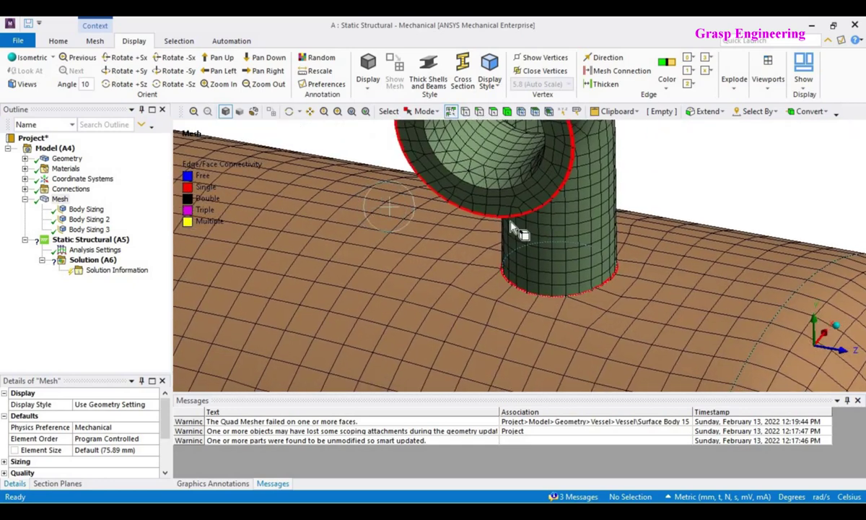
{"action": "scroll", "coordinate": [531, 238], "scroll_direction": "down", "scroll_amount": 5}
{"action": "middle_click_drag", "start_coordinate": [482, 260], "coordinate": [761, 265], "text": "ctrl"}
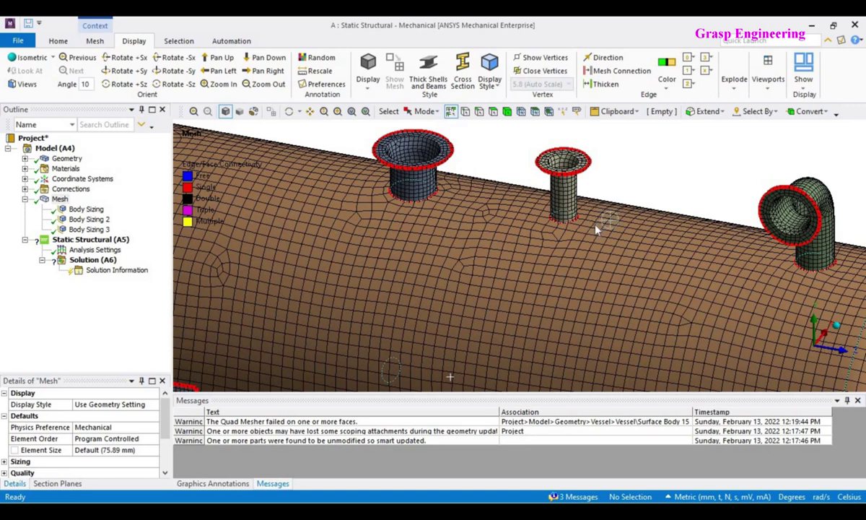
{"action": "scroll", "coordinate": [596, 230], "scroll_direction": "down", "scroll_amount": 4}
{"action": "middle_click_drag", "start_coordinate": [563, 205], "coordinate": [700, 125], "text": "ctrl"}
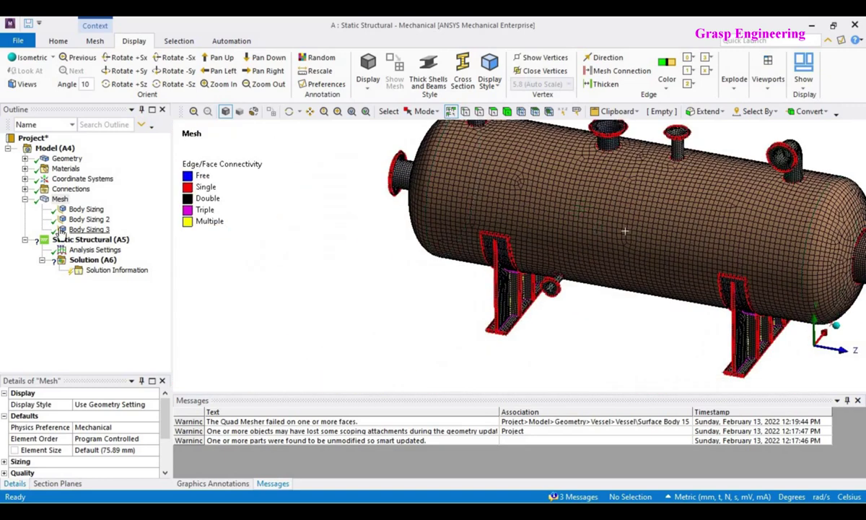
Review the three contact regions under Contacts and delete all of them.
{"action": "left_click", "coordinate": [24, 188]}
{"action": "left_click", "coordinate": [82, 198]}
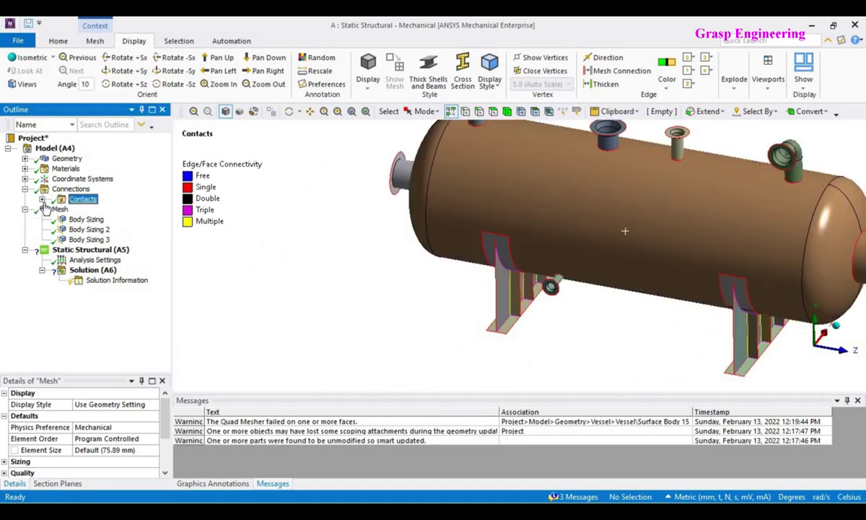
{"action": "left_click", "coordinate": [108, 210]}
{"action": "left_click", "coordinate": [112, 219]}
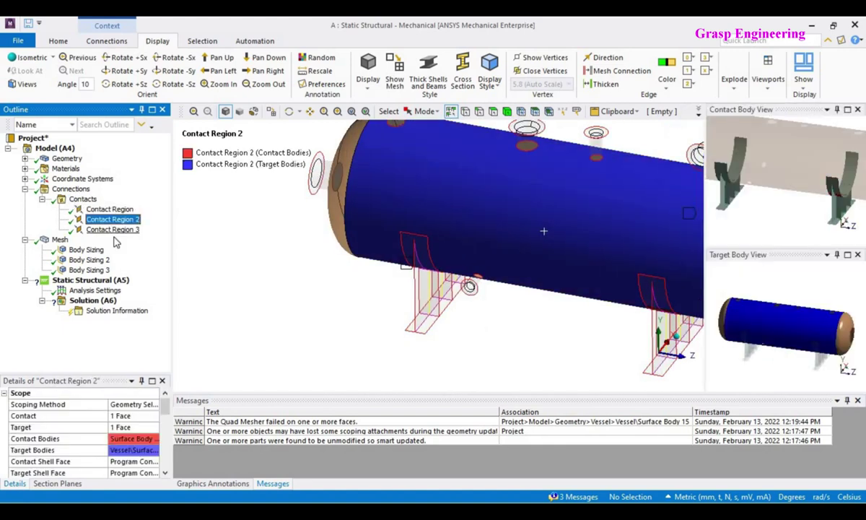
{"action": "left_click", "coordinate": [112, 231]}
{"action": "left_click", "coordinate": [116, 210], "text": "shift"}
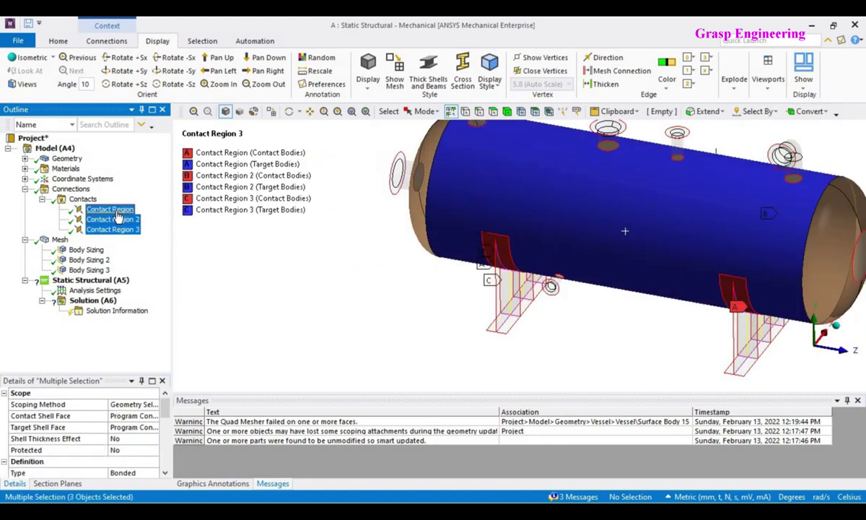
{"action": "right_click", "coordinate": [126, 211]}
{"action": "left_click", "coordinate": [156, 413]}
{"action": "left_click", "coordinate": [437, 310]}
Set automatic connection generation for the Connections branch to No.
{"action": "left_click", "coordinate": [75, 190]}
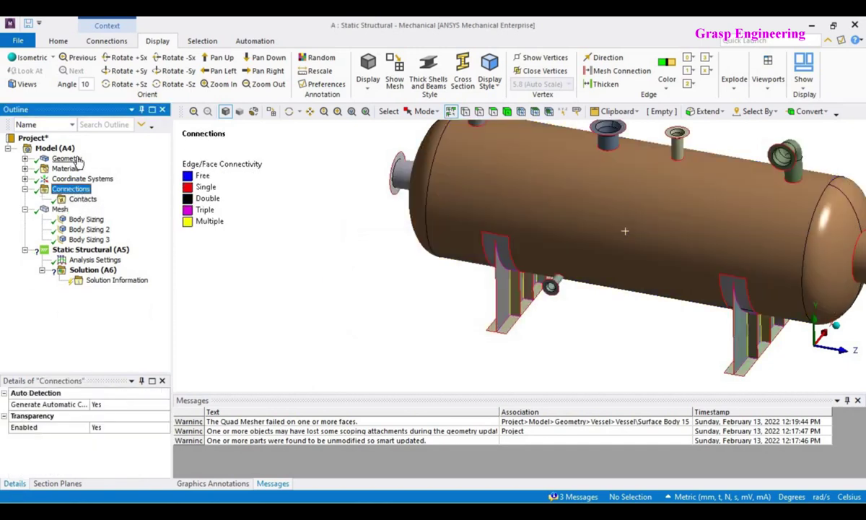
{"action": "left_click", "coordinate": [164, 405]}
{"action": "left_click", "coordinate": [164, 405]}
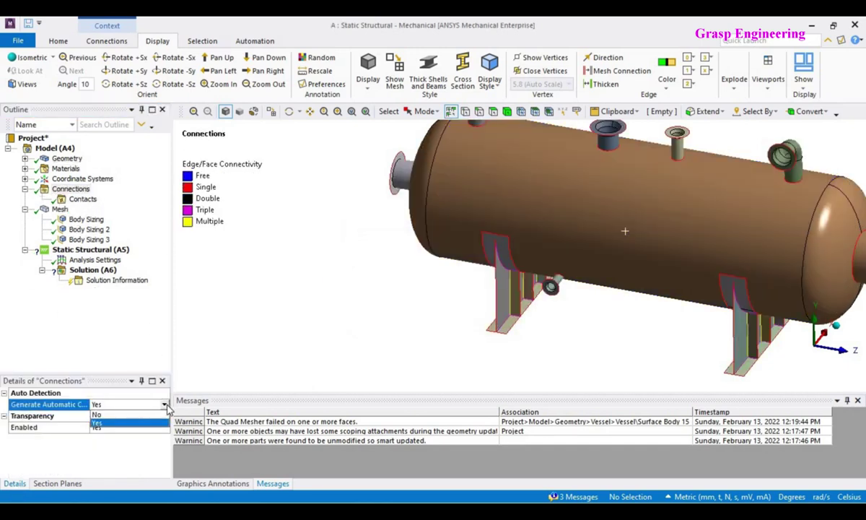
{"action": "left_click", "coordinate": [130, 417]}
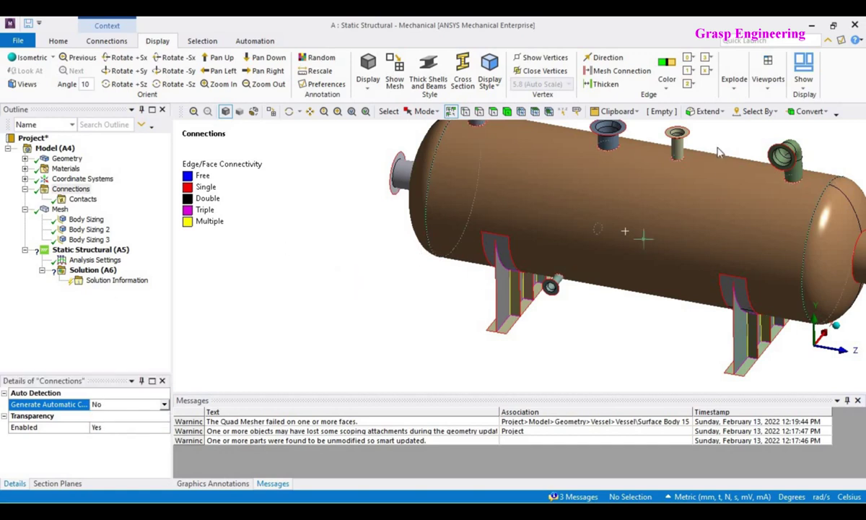
Stop colouring the edges by connection and examine the mesh around the end nozzle on the vessel head.
{"action": "left_click", "coordinate": [667, 76]}
{"action": "left_click", "coordinate": [679, 99]}
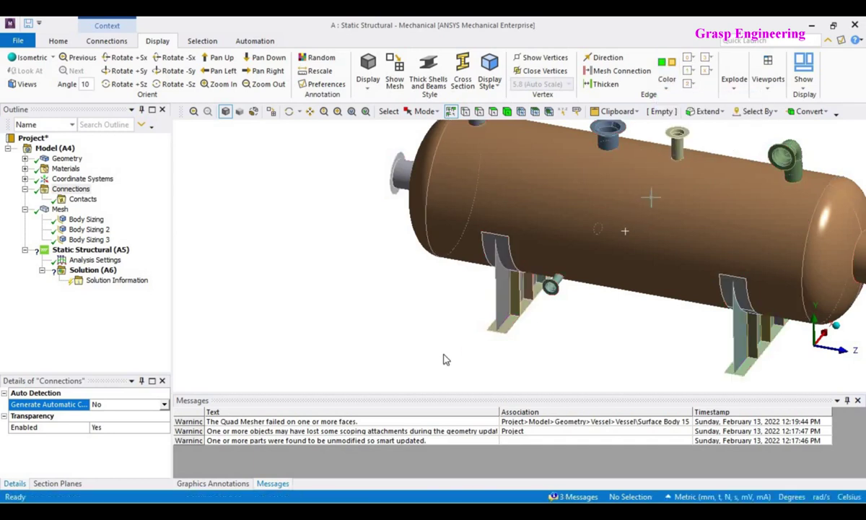
{"action": "left_click", "coordinate": [83, 220]}
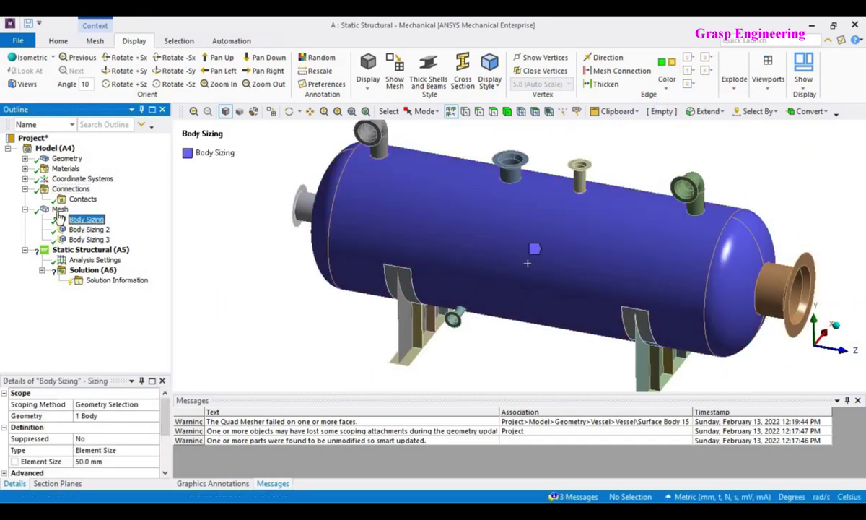
{"action": "left_click", "coordinate": [60, 209]}
{"action": "scroll", "coordinate": [578, 356], "scroll_direction": "up", "scroll_amount": 3}
{"action": "middle_click_drag", "start_coordinate": [496, 308], "coordinate": [581, 390], "text": "ctrl"}
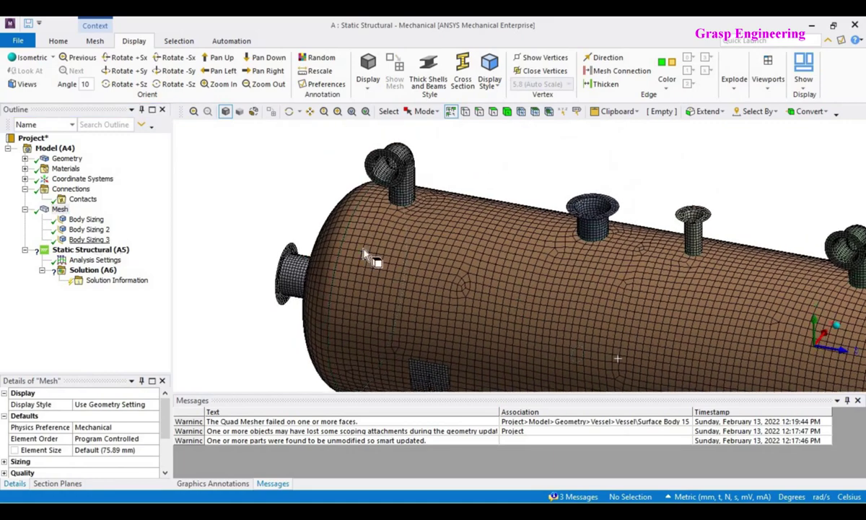
{"action": "scroll", "coordinate": [507, 254], "scroll_direction": "up", "scroll_amount": 3}
{"action": "middle_click_drag", "start_coordinate": [290, 307], "coordinate": [477, 255], "text": "ctrl"}
{"action": "middle_click_drag", "start_coordinate": [415, 260], "coordinate": [462, 217]}
Insert a manual mesh connection and bring the joint between the end nozzle and the head into close view.
{"action": "right_click", "coordinate": [52, 207]}
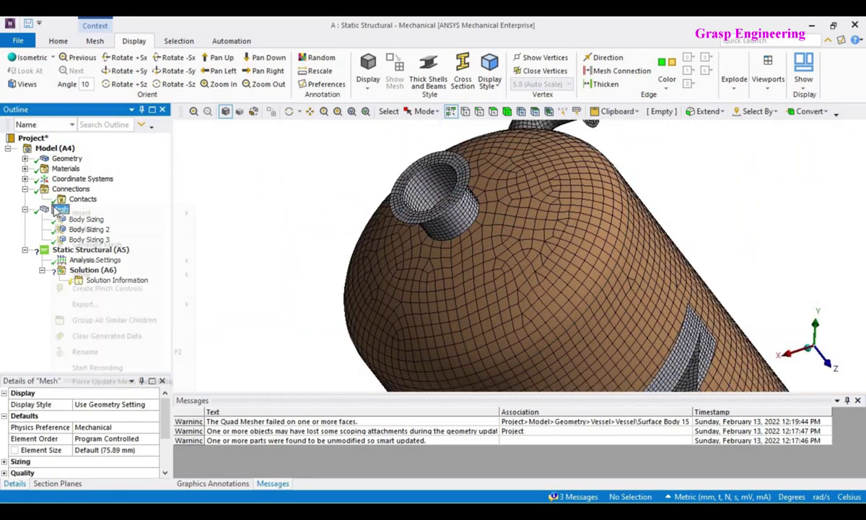
{"action": "mouse_move", "coordinate": [115, 214]}
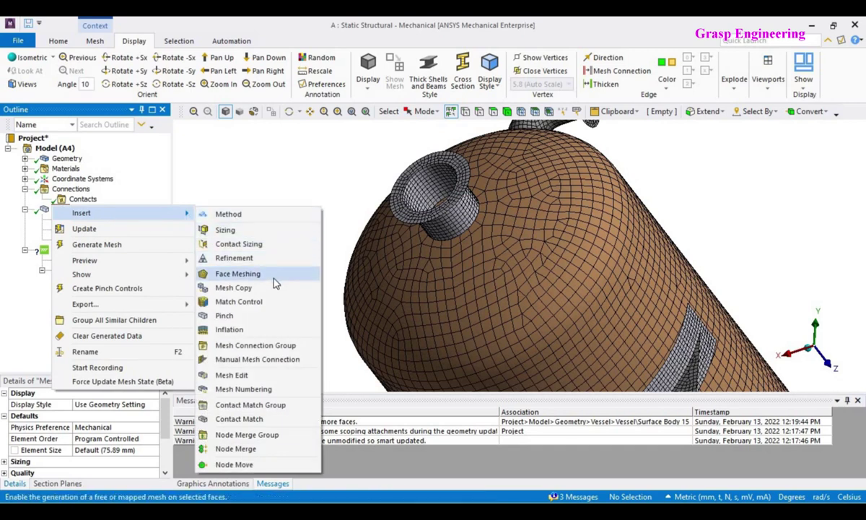
{"action": "left_click", "coordinate": [246, 359]}
{"action": "middle_click_drag", "start_coordinate": [242, 342], "coordinate": [327, 323]}
{"action": "scroll", "coordinate": [376, 309], "scroll_direction": "up", "scroll_amount": 3}
{"action": "middle_click_drag", "start_coordinate": [328, 323], "coordinate": [480, 241], "text": "ctrl"}
{"action": "scroll", "coordinate": [417, 290], "scroll_direction": "up", "scroll_amount": 3}
{"action": "middle_click_drag", "start_coordinate": [541, 152], "coordinate": [411, 354], "text": "ctrl"}
{"action": "middle_click_drag", "start_coordinate": [431, 267], "coordinate": [514, 220], "text": "ctrl"}
{"action": "middle_click_drag", "start_coordinate": [514, 220], "coordinate": [561, 108]}
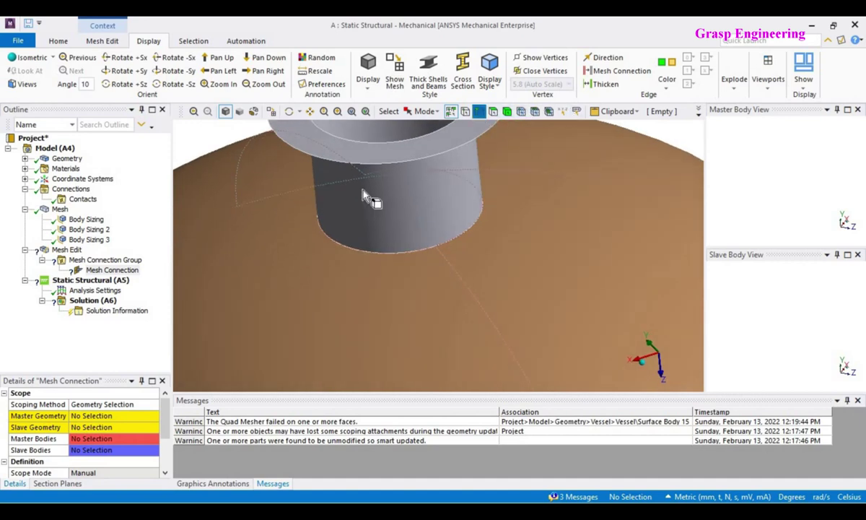
Assign the end nozzle's circular base edge as the mesh connection's master geometry.
{"action": "left_click", "coordinate": [92, 427]}
{"action": "left_click", "coordinate": [95, 417]}
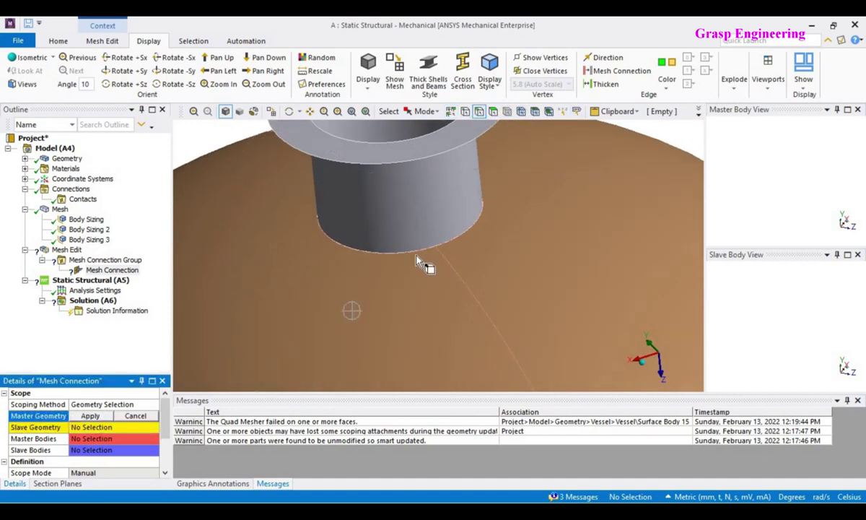
{"action": "left_click", "coordinate": [416, 250]}
{"action": "left_click", "coordinate": [92, 419]}
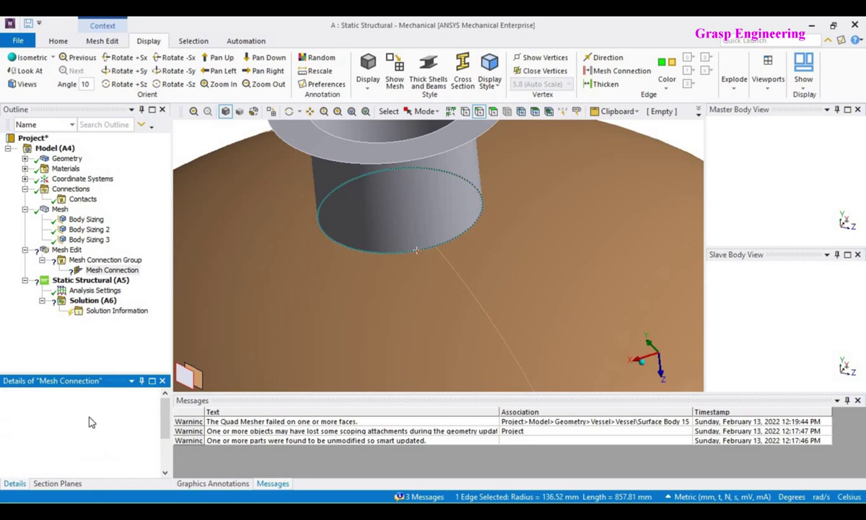
{"action": "left_click", "coordinate": [109, 416]}
Hide the end nozzle body and assign the two edges of the head opening as the slave geometry.
{"action": "right_click", "coordinate": [602, 225]}
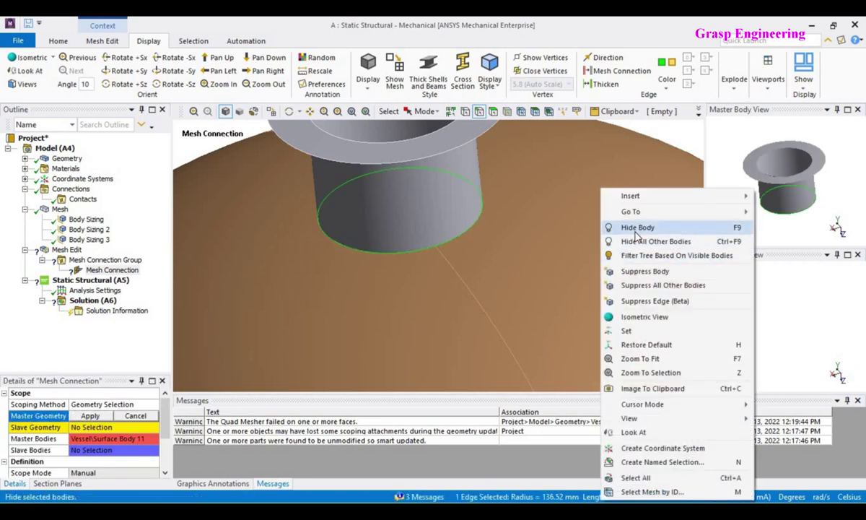
{"action": "left_click", "coordinate": [637, 228]}
{"action": "left_click", "coordinate": [331, 239]}
{"action": "left_click", "coordinate": [90, 416]}
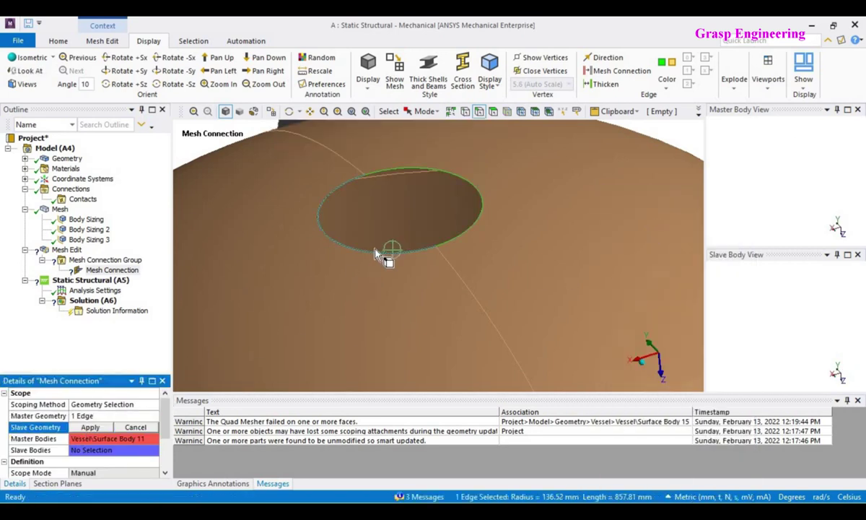
{"action": "left_click", "coordinate": [447, 242]}
{"action": "left_click", "coordinate": [90, 427]}
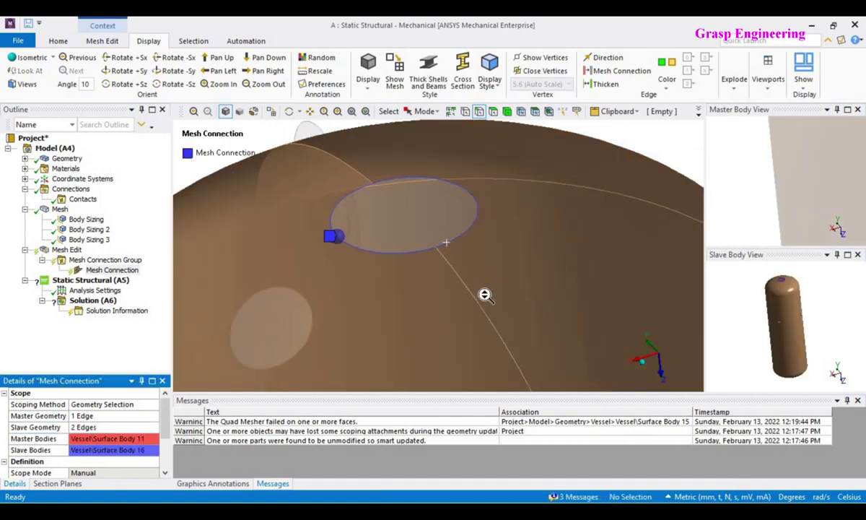
Show the hidden end nozzle again and check the mesh connection from the side of the vessel.
{"action": "middle_click_drag", "start_coordinate": [485, 260], "coordinate": [430, 322]}
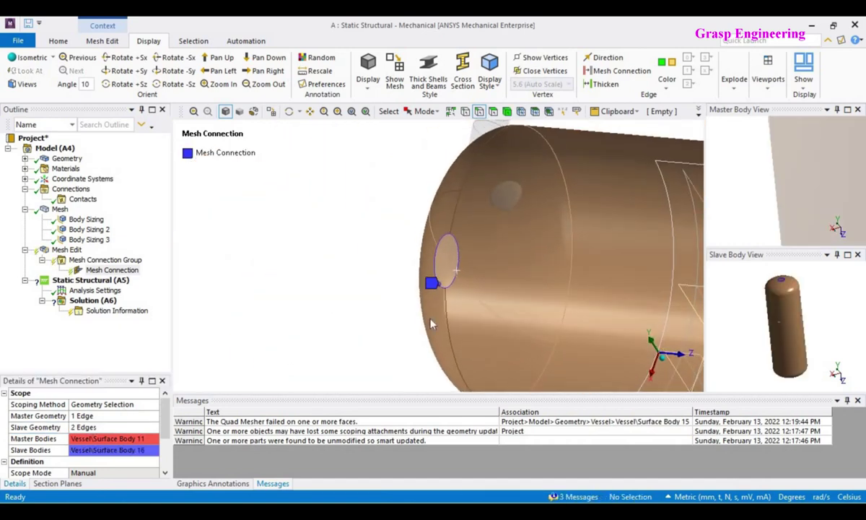
{"action": "scroll", "coordinate": [309, 235], "scroll_direction": "down", "scroll_amount": 2}
{"action": "right_click", "coordinate": [318, 232]}
{"action": "left_click", "coordinate": [321, 260]}
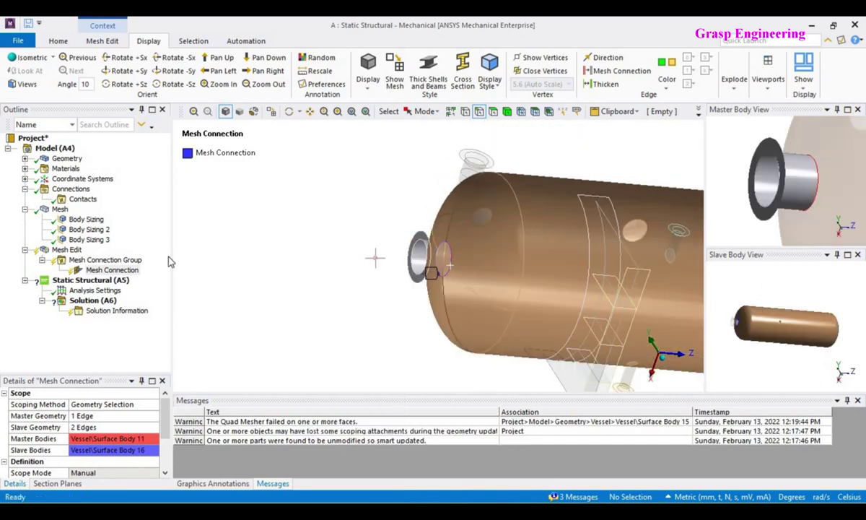
Open the list of commands available for the Mesh branch.
{"action": "left_click", "coordinate": [60, 210]}
{"action": "right_click", "coordinate": [60, 210]}
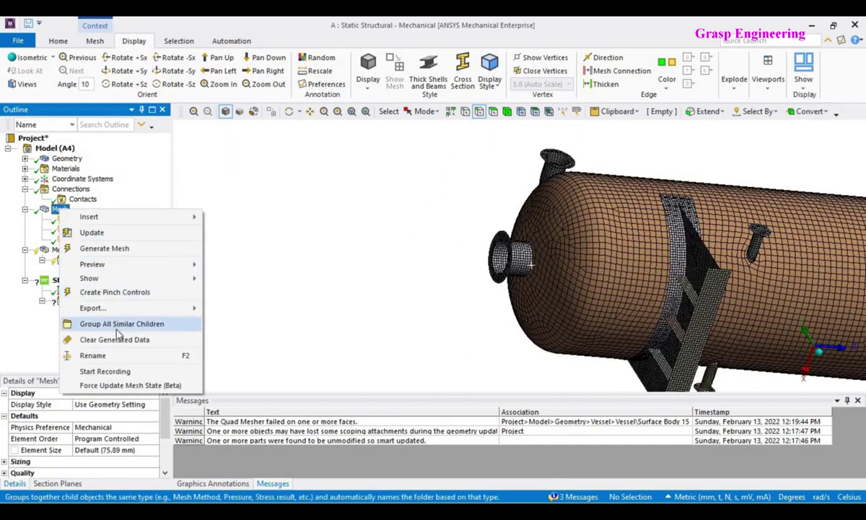
Clear all generated mesh data from the model and generate the vessel mesh again.
{"action": "left_click", "coordinate": [415, 317]}
{"action": "scroll", "coordinate": [543, 272], "scroll_direction": "up", "scroll_amount": 7}
{"action": "middle_click_drag", "start_coordinate": [618, 227], "coordinate": [691, 185]}
{"action": "scroll", "coordinate": [317, 229], "scroll_direction": "down", "scroll_amount": 3}
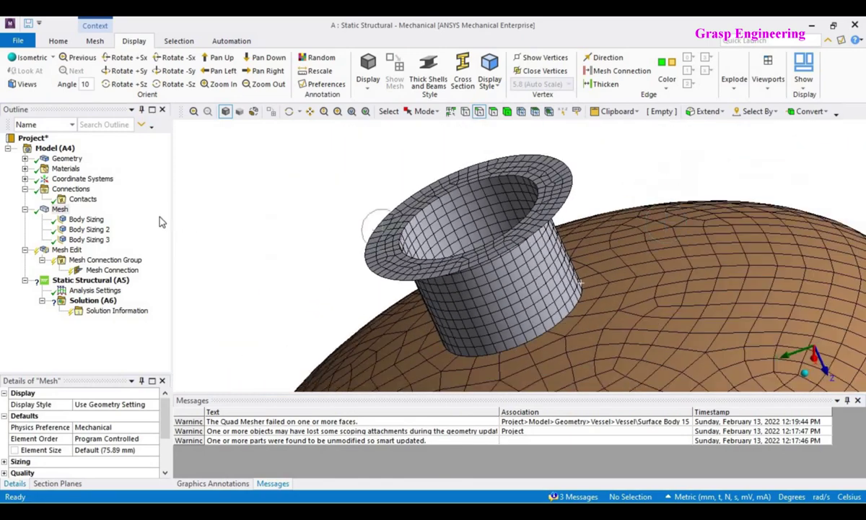
{"action": "left_click", "coordinate": [61, 210]}
{"action": "right_click", "coordinate": [61, 210]}
{"action": "left_click", "coordinate": [121, 342]}
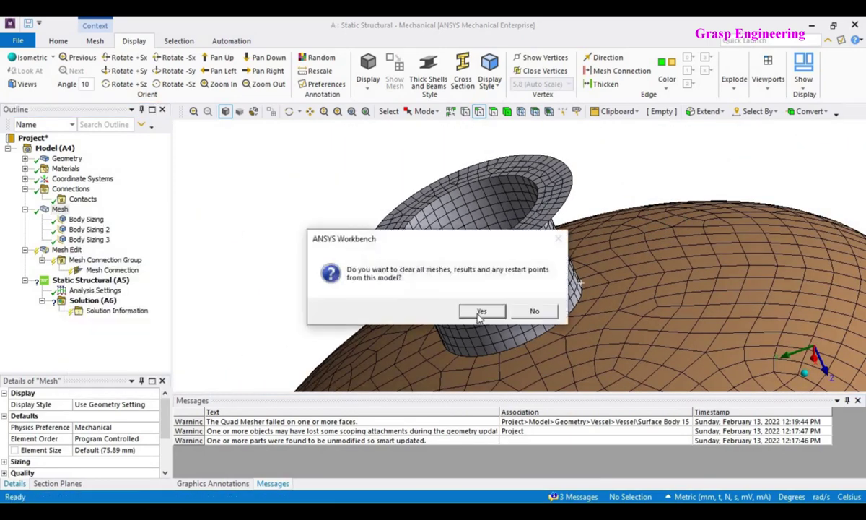
{"action": "left_click", "coordinate": [474, 311]}
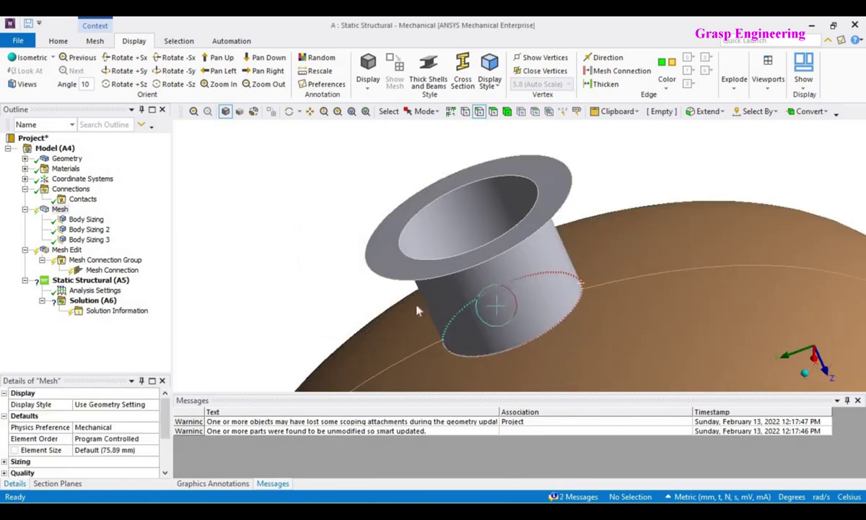
{"action": "right_click", "coordinate": [60, 211]}
{"action": "left_click", "coordinate": [119, 250]}
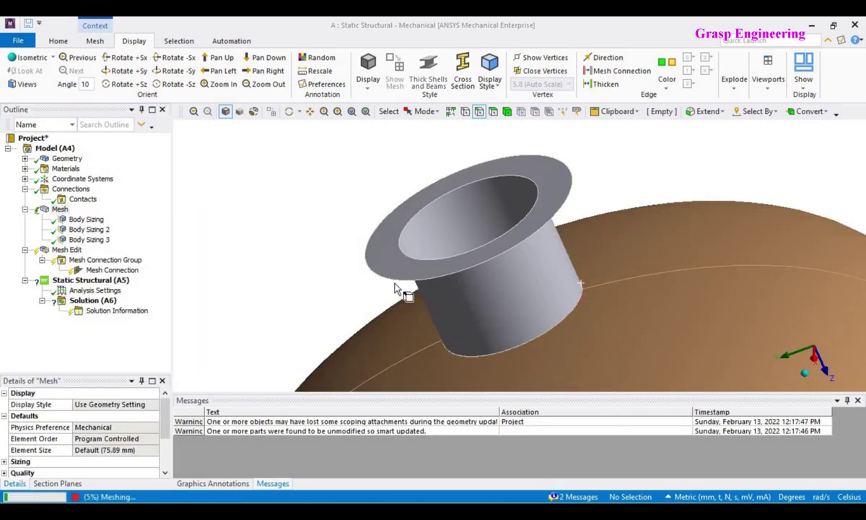
{"action": "scroll", "coordinate": [429, 292], "scroll_direction": "down", "scroll_amount": 3}
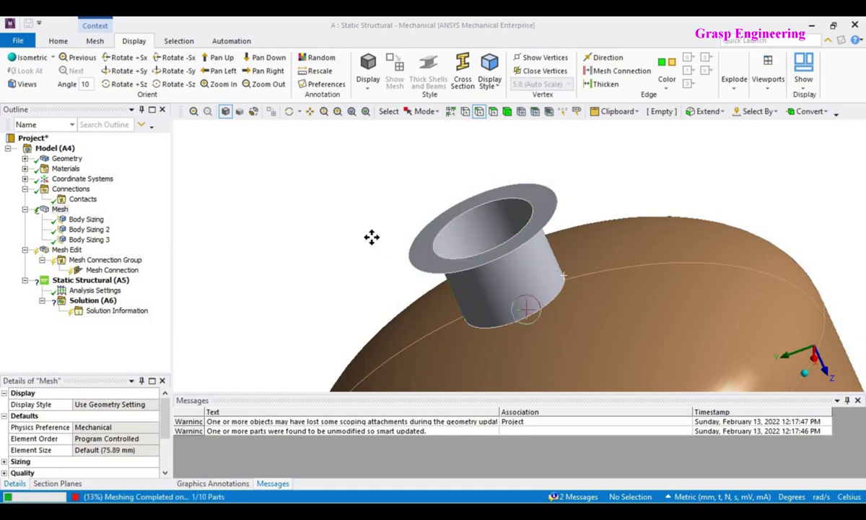
{"action": "scroll", "coordinate": [371, 237], "scroll_direction": "down", "scroll_amount": 5}
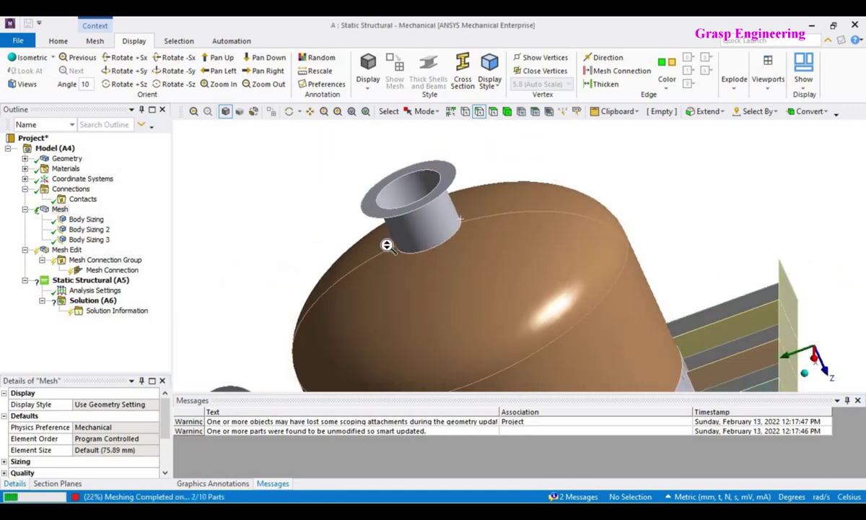
{"action": "mouse_move", "coordinate": [393, 258]}
{"action": "middle_mouse_down"}
{"action": "mouse_move", "coordinate": [367, 245]}
{"action": "mouse_move", "coordinate": [390, 281]}
{"action": "middle_mouse_up"}
{"action": "scroll", "coordinate": [552, 242], "scroll_direction": "down", "scroll_amount": 1}
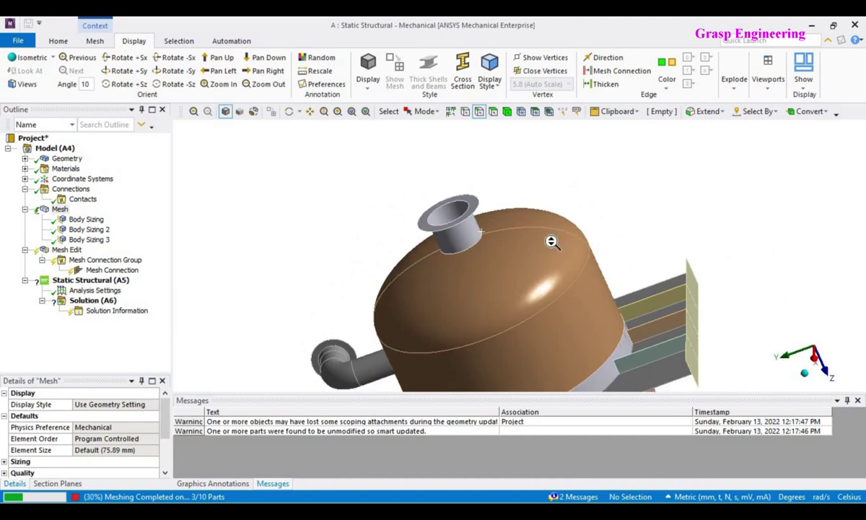
{"action": "middle_click_drag", "start_coordinate": [524, 260], "coordinate": [584, 299]}
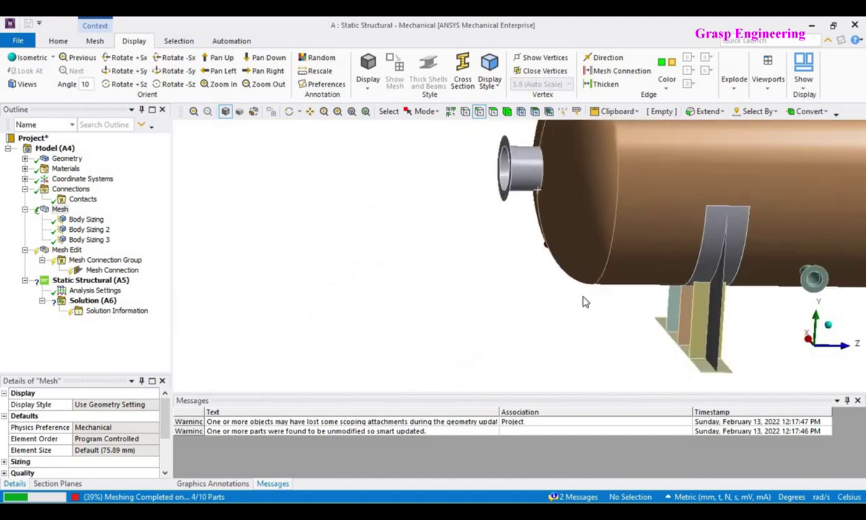
{"action": "middle_click_drag", "start_coordinate": [596, 267], "coordinate": [376, 324], "text": "ctrl"}
{"action": "scroll", "coordinate": [401, 322], "scroll_direction": "down", "scroll_amount": 2}
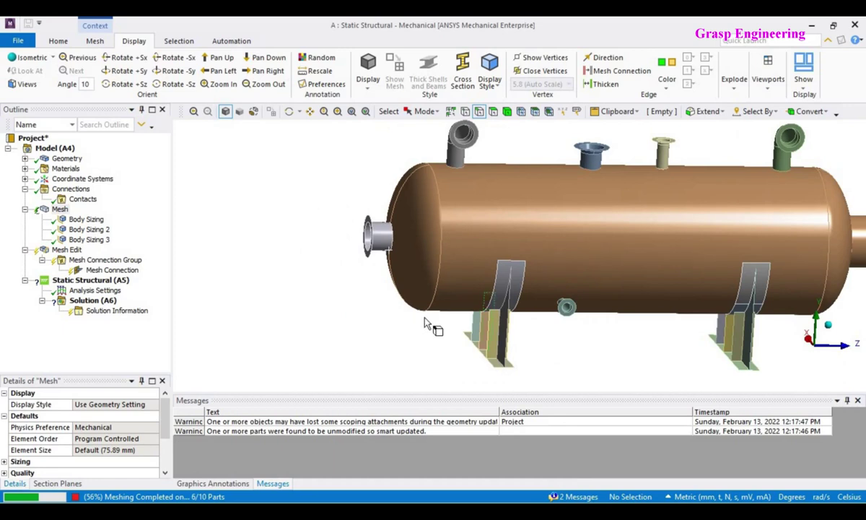
{"action": "middle_click_drag", "start_coordinate": [514, 309], "coordinate": [460, 284]}
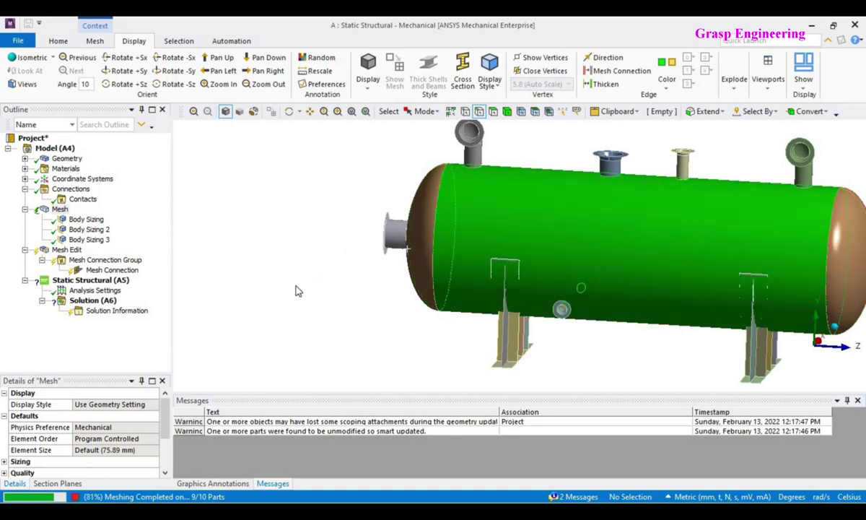
Generate the existing mesh connection between the end nozzle's edge and the vessel head's opening.
{"action": "left_click", "coordinate": [114, 271]}
{"action": "left_click_drag", "start_coordinate": [113, 369], "coordinate": [137, 277]}
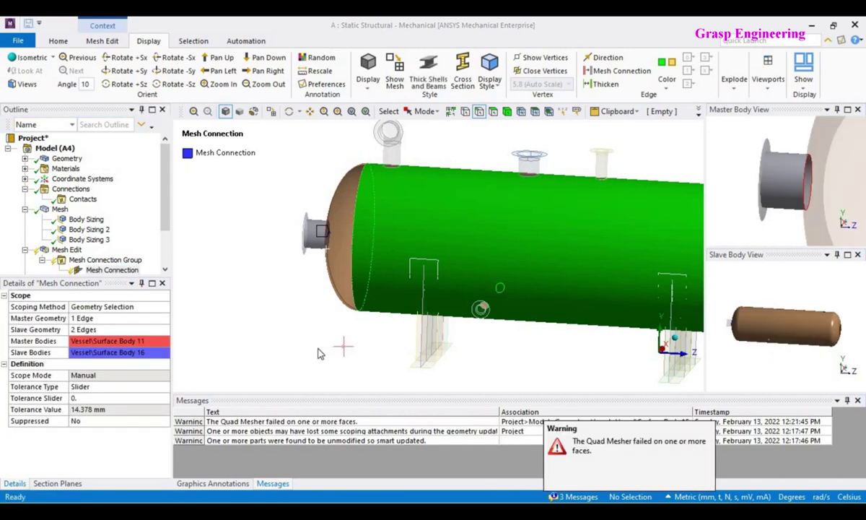
{"action": "right_click", "coordinate": [101, 273]}
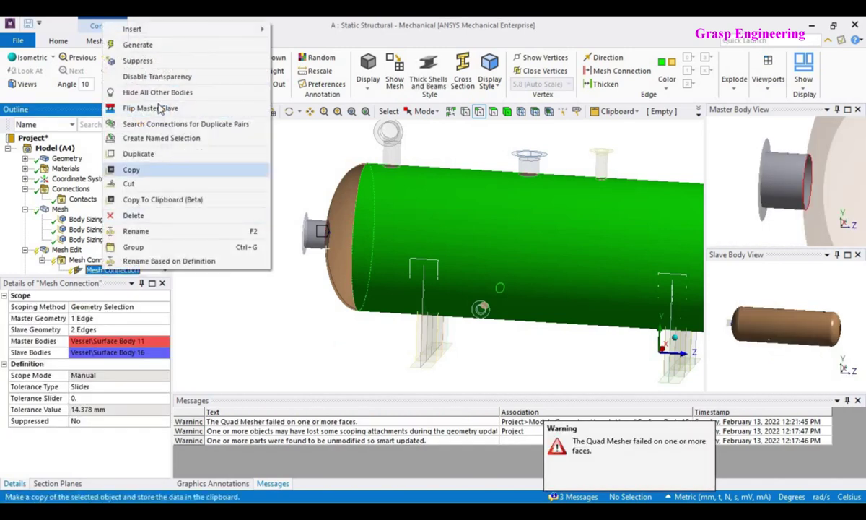
{"action": "left_click", "coordinate": [141, 43]}
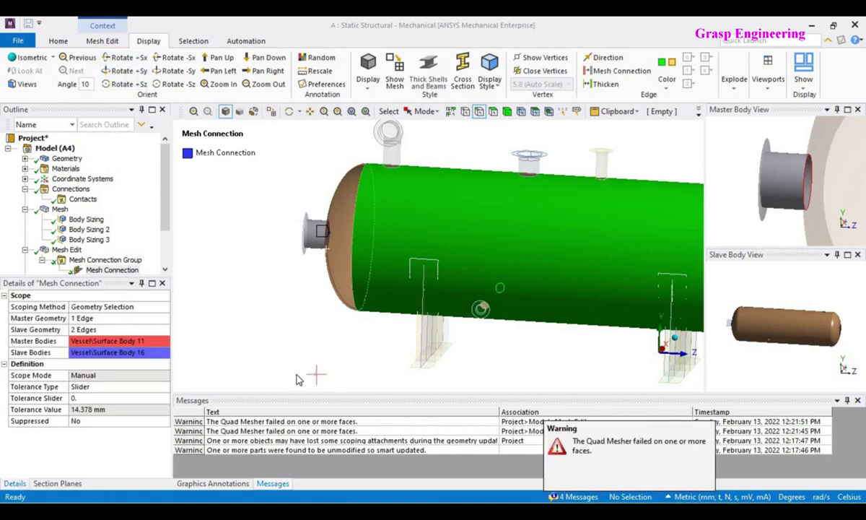
Display the mesh and examine how the elements join where the end nozzle meets the vessel head.
{"action": "left_click", "coordinate": [58, 210]}
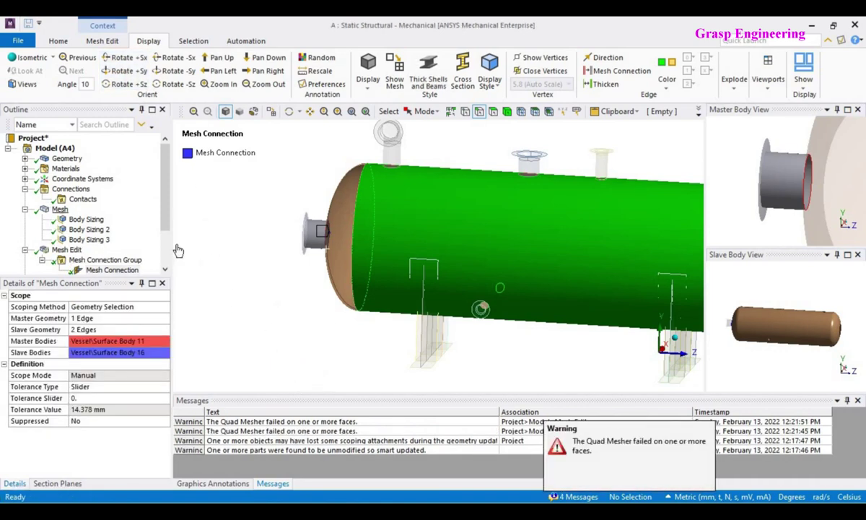
{"action": "middle_click_drag", "start_coordinate": [351, 313], "coordinate": [488, 311]}
{"action": "scroll", "coordinate": [504, 245], "scroll_direction": "up", "scroll_amount": 6}
{"action": "middle_click_drag", "start_coordinate": [537, 198], "coordinate": [585, 260]}
{"action": "scroll", "coordinate": [507, 311], "scroll_direction": "up", "scroll_amount": 5}
{"action": "mouse_move", "coordinate": [500, 313]}
{"action": "middle_mouse_down"}
{"action": "mouse_move", "coordinate": [552, 317]}
{"action": "mouse_move", "coordinate": [569, 341]}
{"action": "mouse_move", "coordinate": [518, 333]}
{"action": "mouse_move", "coordinate": [512, 303]}
{"action": "middle_mouse_up"}
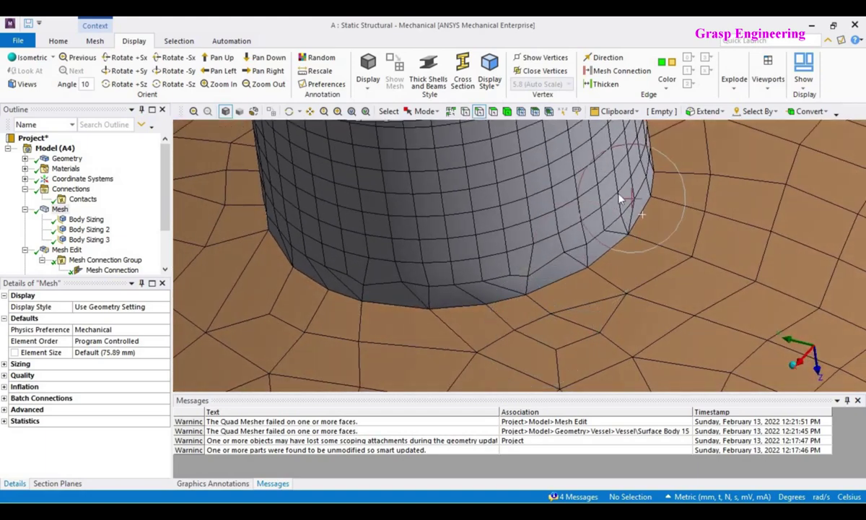
{"action": "scroll", "coordinate": [630, 177], "scroll_direction": "down", "scroll_amount": 3}
Set the edge coloring to By Body Connection.
{"action": "left_click", "coordinate": [740, 89]}
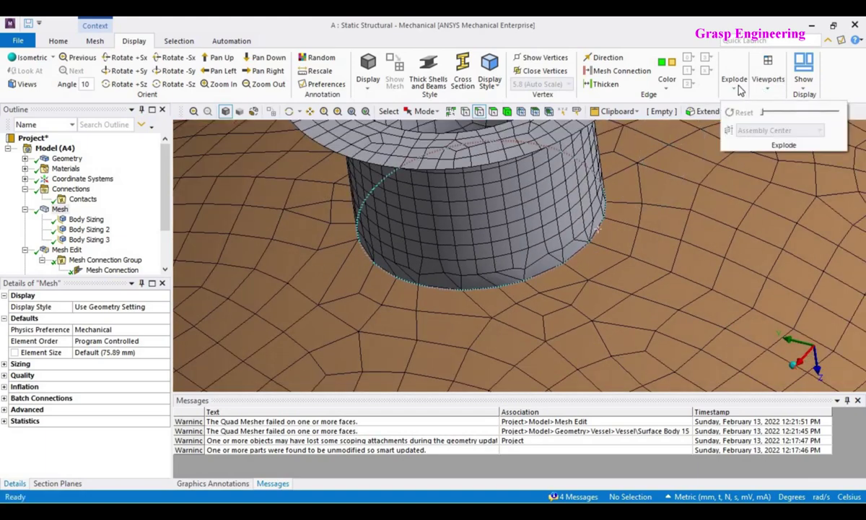
{"action": "left_click", "coordinate": [774, 85]}
{"action": "left_click", "coordinate": [690, 84]}
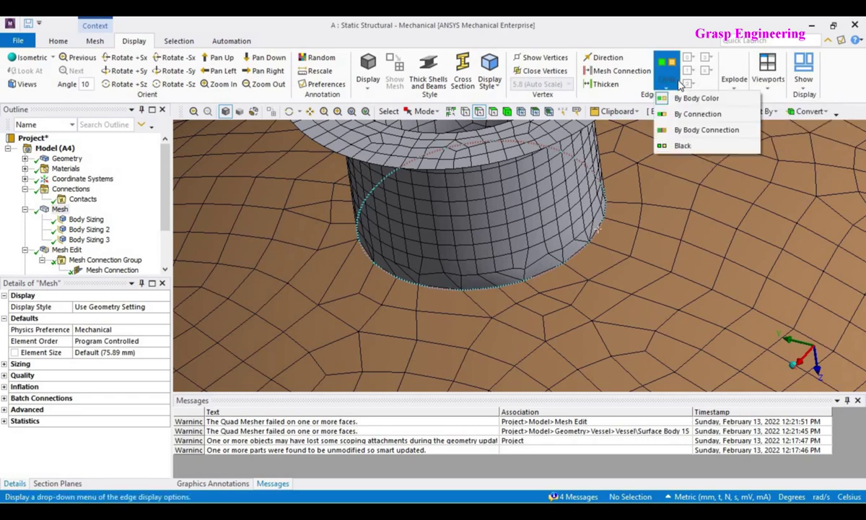
{"action": "left_click", "coordinate": [711, 129]}
Examine the edge connectivity colors and element pattern around the end nozzle's joint with the head.
{"action": "middle_click_drag", "start_coordinate": [608, 334], "coordinate": [569, 283]}
{"action": "scroll", "coordinate": [529, 253], "scroll_direction": "up", "scroll_amount": 3}
{"action": "middle_click_drag", "start_coordinate": [496, 266], "coordinate": [464, 309]}
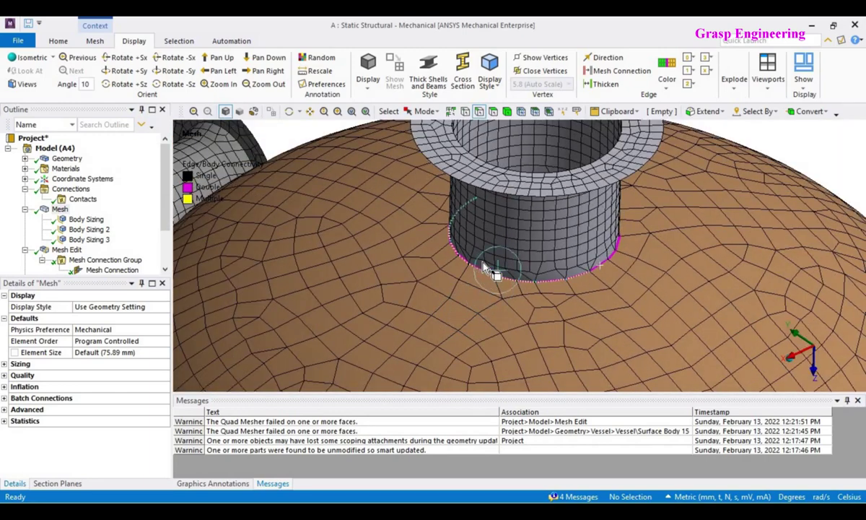
{"action": "middle_click_drag", "start_coordinate": [487, 247], "coordinate": [525, 158]}
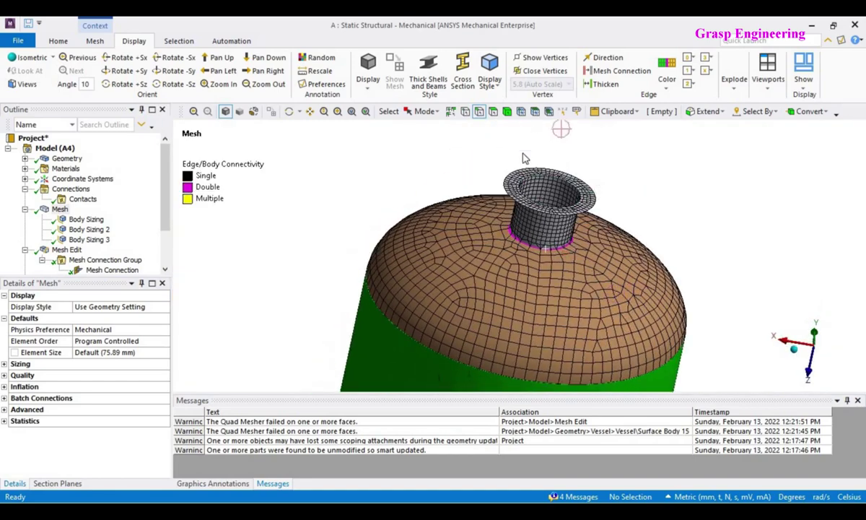
{"action": "middle_click_drag", "start_coordinate": [551, 254], "coordinate": [536, 282]}
{"action": "scroll", "coordinate": [536, 285], "scroll_direction": "up", "scroll_amount": 10}
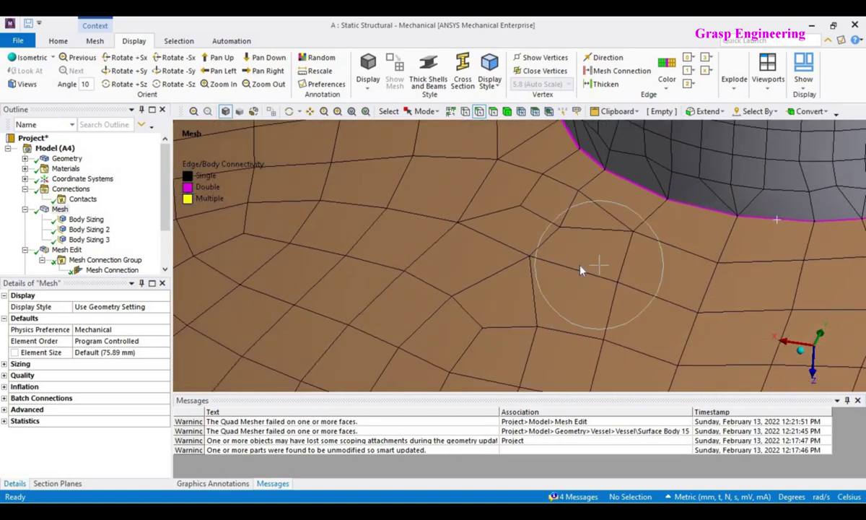
{"action": "scroll", "coordinate": [585, 273], "scroll_direction": "down", "scroll_amount": 3}
{"action": "scroll", "coordinate": [100, 229], "scroll_direction": "down", "scroll_amount": 2}
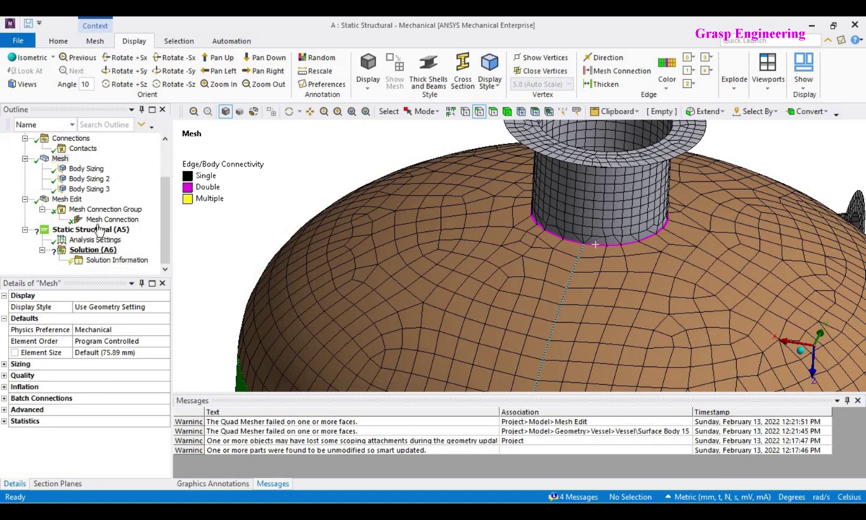
Insert a mesh sizing scoped to the three coincident edges where the end nozzle meets the vessel head.
{"action": "right_click", "coordinate": [57, 161]}
{"action": "mouse_move", "coordinate": [112, 170]}
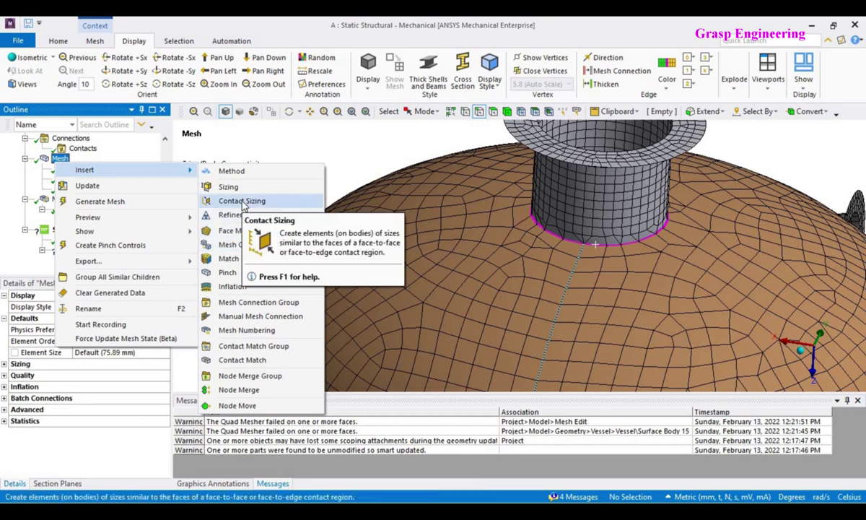
{"action": "left_click", "coordinate": [217, 186]}
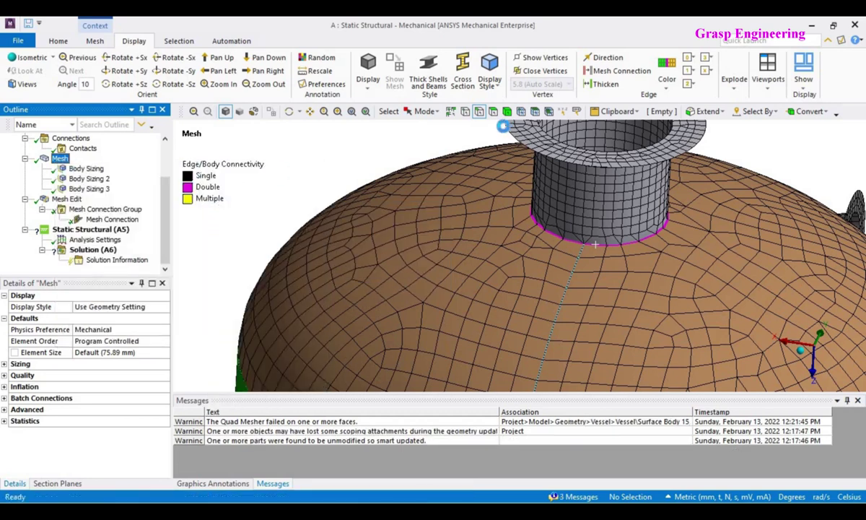
{"action": "left_click", "coordinate": [612, 245]}
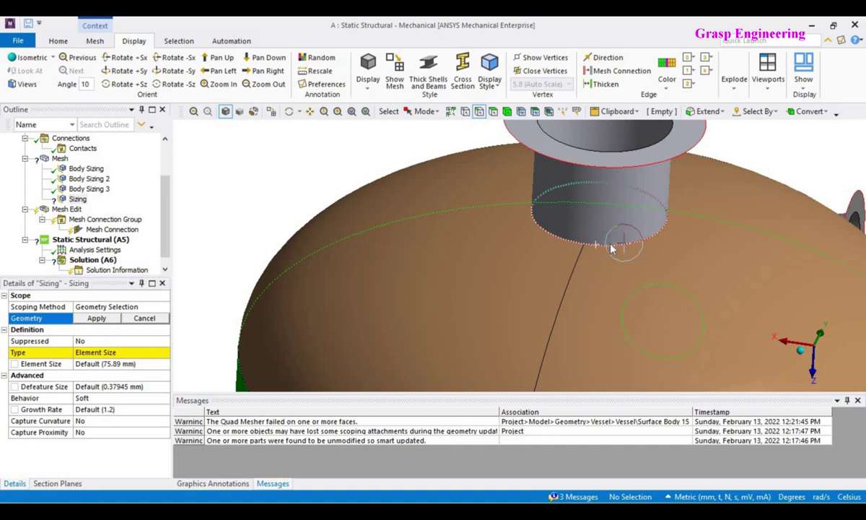
{"action": "left_click", "coordinate": [197, 377], "text": "ctrl"}
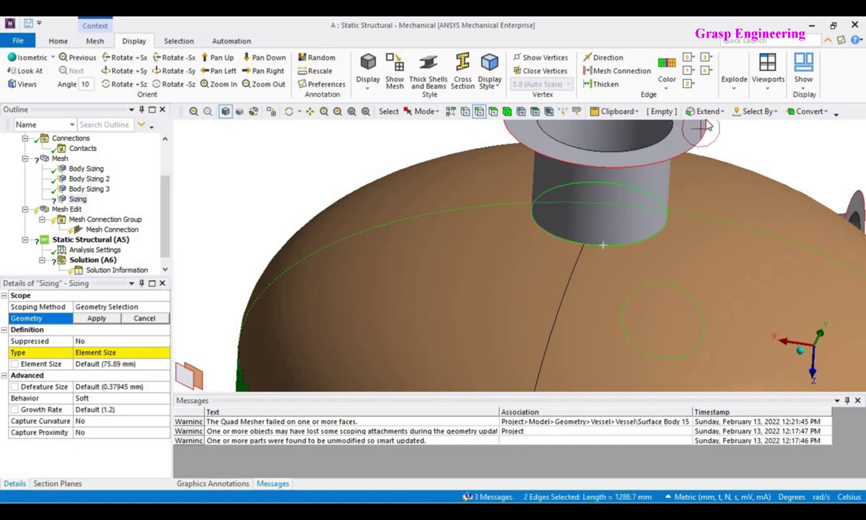
{"action": "left_click", "coordinate": [374, 156]}
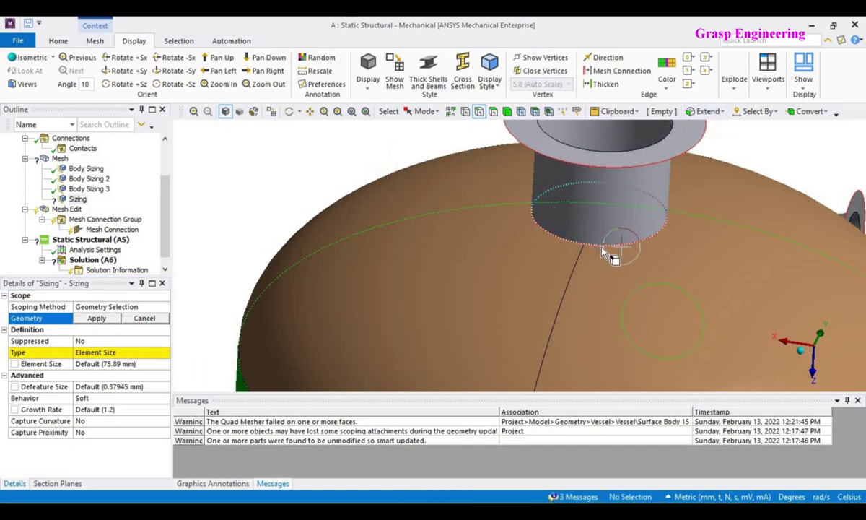
{"action": "left_click", "coordinate": [608, 244]}
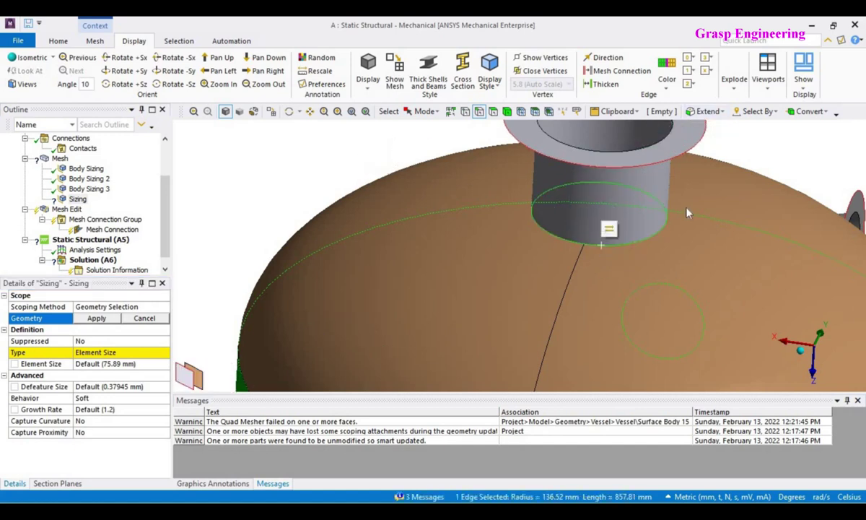
{"action": "left_click", "coordinate": [197, 379], "text": "ctrl"}
{"action": "left_click", "coordinate": [703, 114]}
{"action": "left_click", "coordinate": [715, 139]}
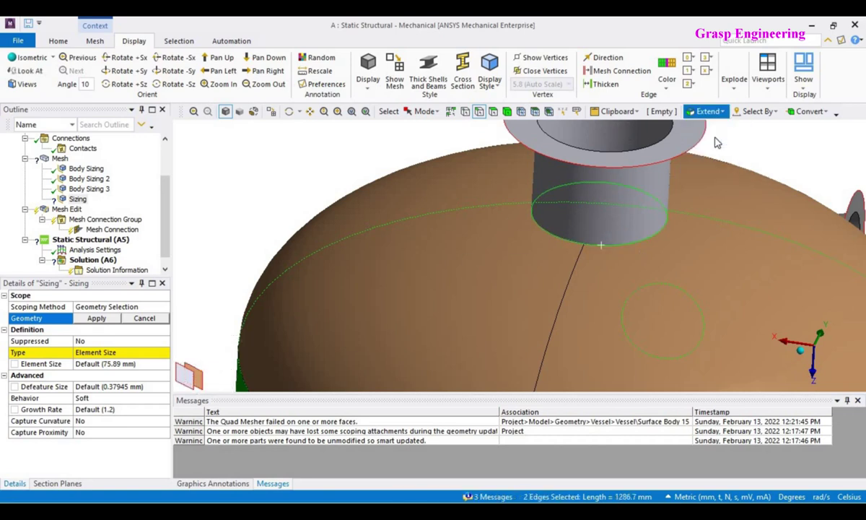
{"action": "left_click", "coordinate": [96, 319]}
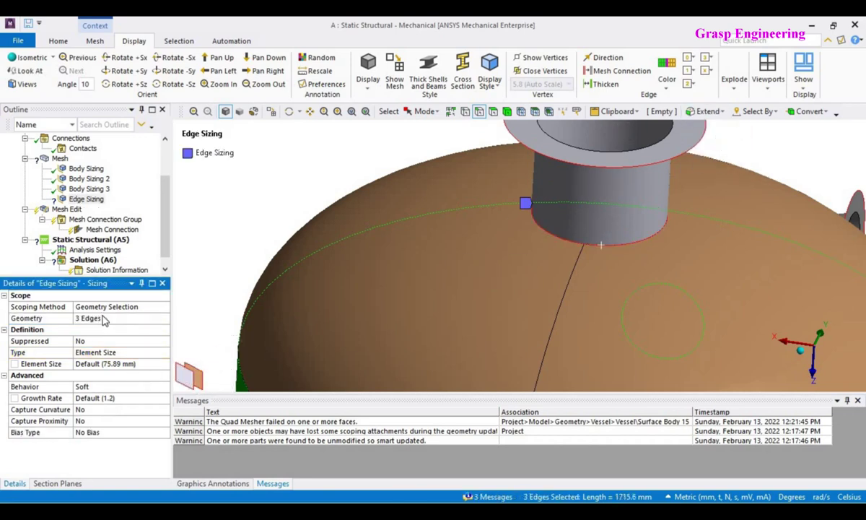
Define the new edge sizing by Number of Divisions and set it to 20 after checking the body sizings and mesh connection.
{"action": "double_click", "coordinate": [102, 352]}
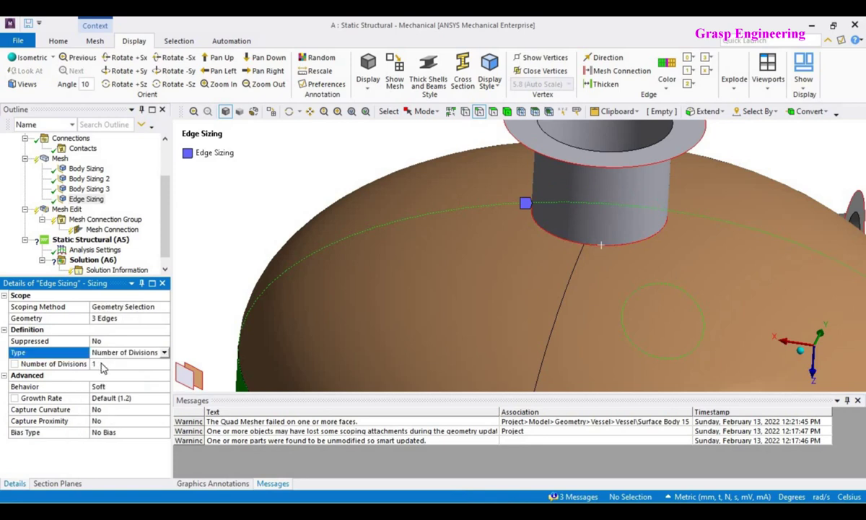
{"action": "left_click", "coordinate": [101, 364]}
{"action": "left_click", "coordinate": [85, 169]}
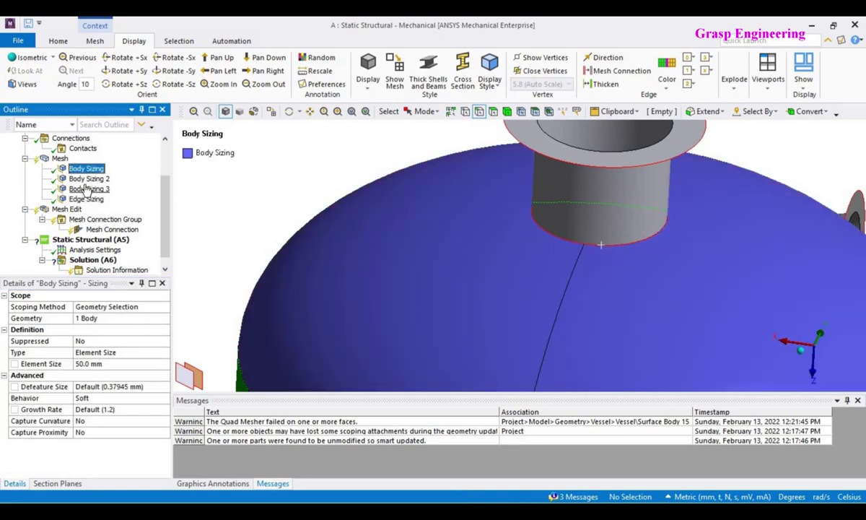
{"action": "left_click", "coordinate": [85, 189]}
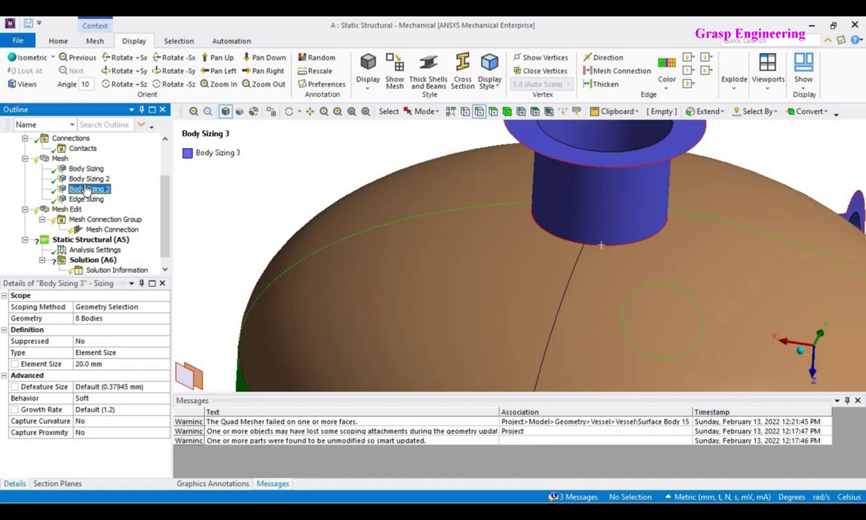
{"action": "left_click", "coordinate": [111, 230]}
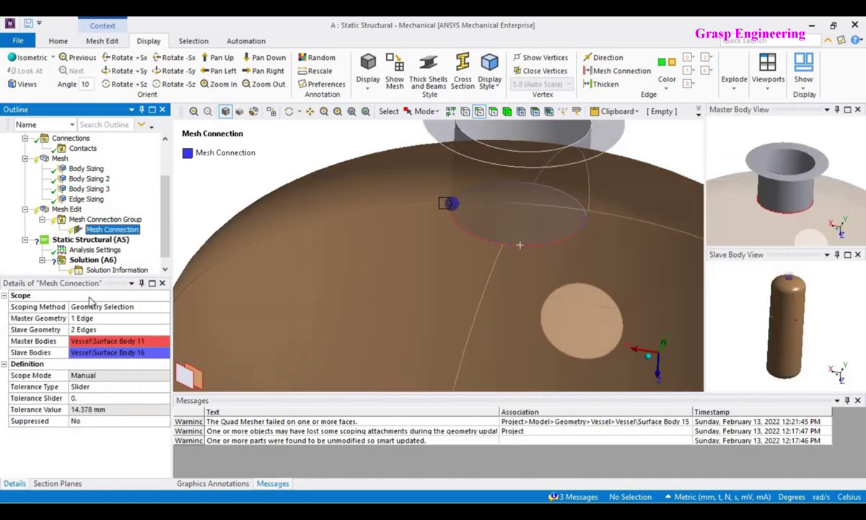
{"action": "left_click", "coordinate": [86, 199]}
{"action": "left_click", "coordinate": [107, 364]}
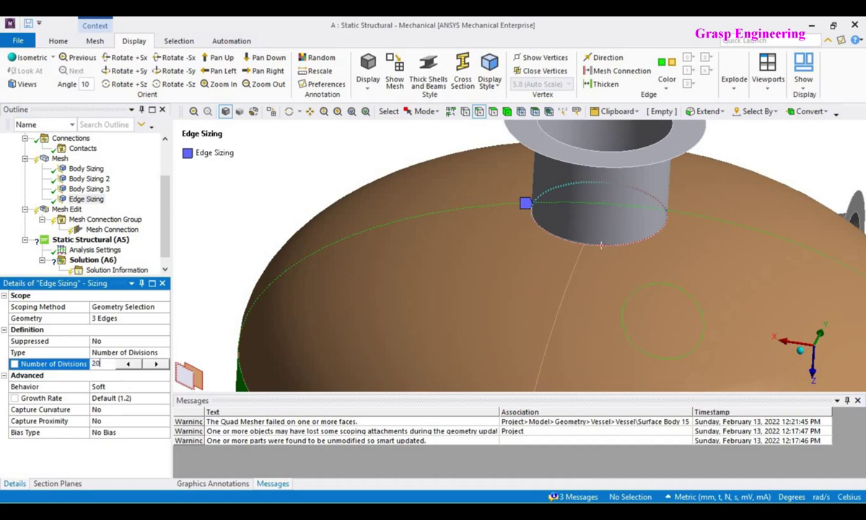
{"action": "key", "text": "Return"}
{"action": "scroll", "coordinate": [283, 261], "scroll_direction": "down", "scroll_amount": 3}
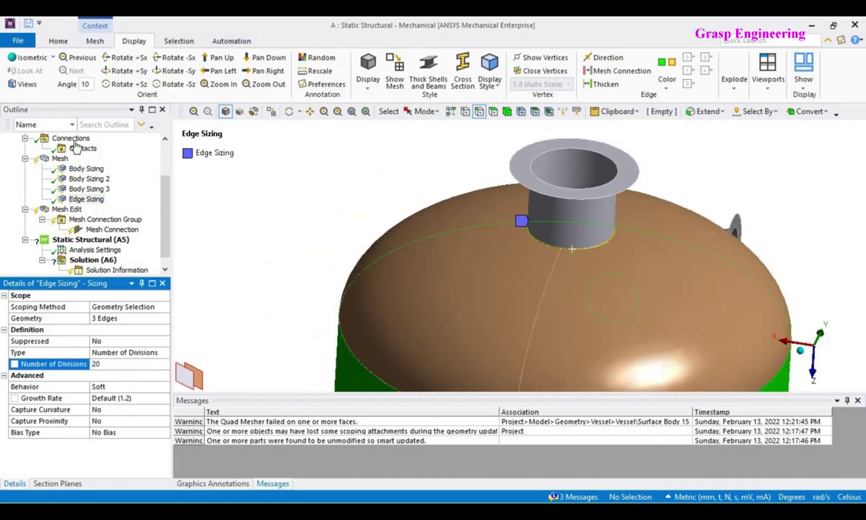
Clear all previously generated mesh data and generate the mesh again with the new edge sizing.
{"action": "right_click", "coordinate": [58, 160]}
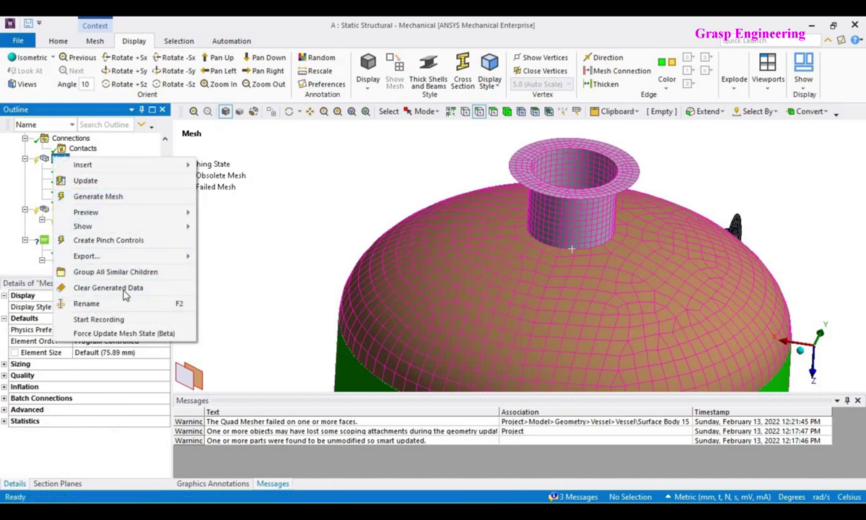
{"action": "left_click", "coordinate": [97, 286]}
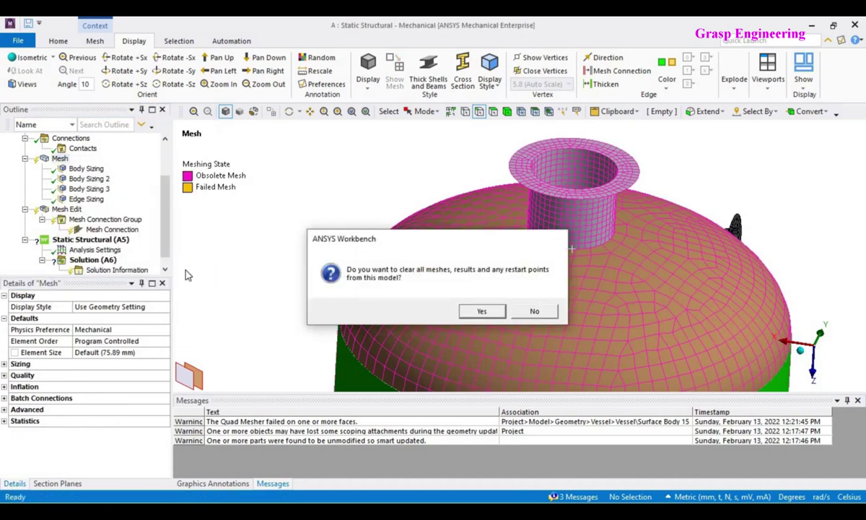
{"action": "left_click", "coordinate": [481, 310]}
{"action": "right_click", "coordinate": [62, 160]}
{"action": "left_click", "coordinate": [137, 197]}
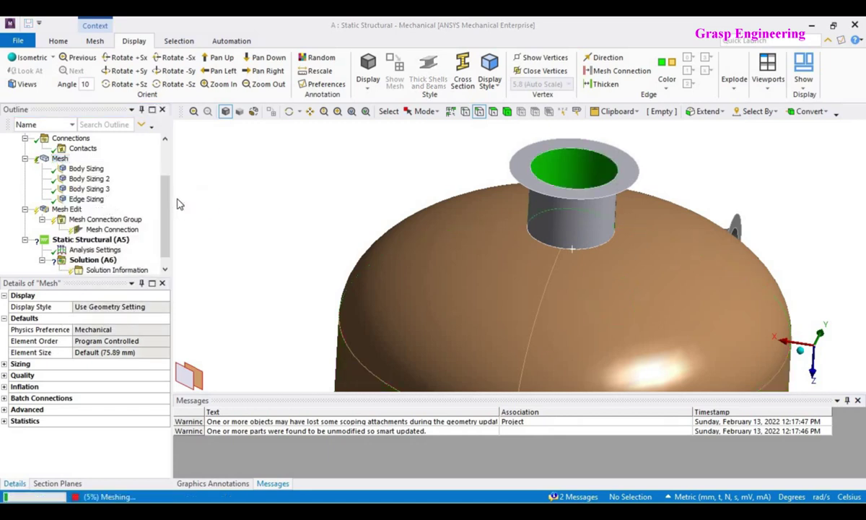
{"action": "scroll", "coordinate": [503, 310], "scroll_direction": "up", "scroll_amount": 2}
{"action": "scroll", "coordinate": [502, 315], "scroll_direction": "down", "scroll_amount": 2}
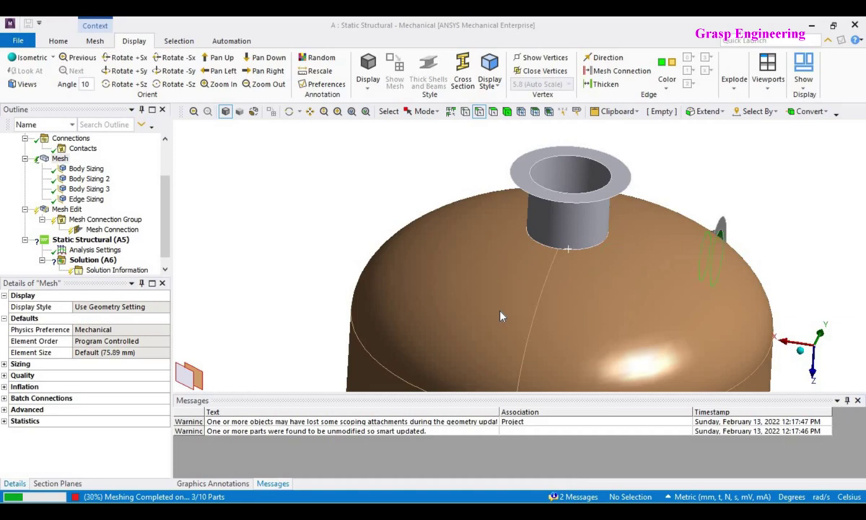
{"action": "middle_click_drag", "start_coordinate": [503, 315], "coordinate": [510, 238]}
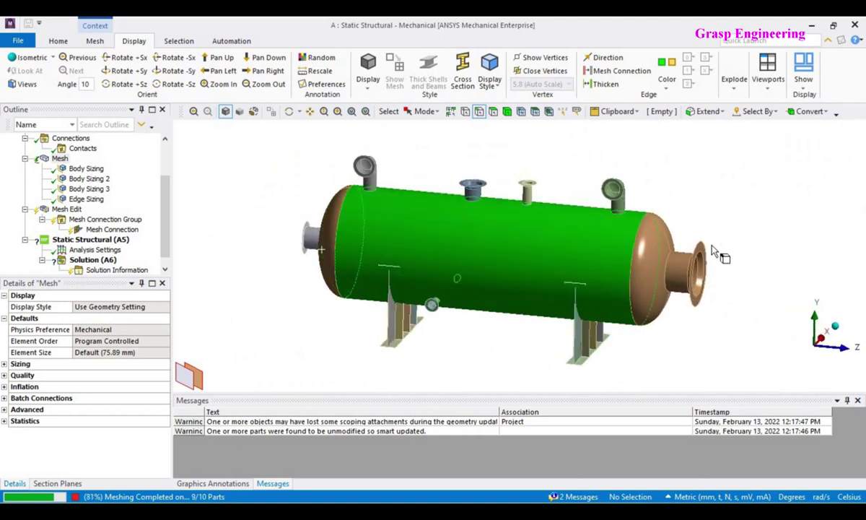
{"action": "middle_click_drag", "start_coordinate": [750, 261], "coordinate": [487, 256]}
{"action": "scroll", "coordinate": [470, 334], "scroll_direction": "down", "scroll_amount": 4}
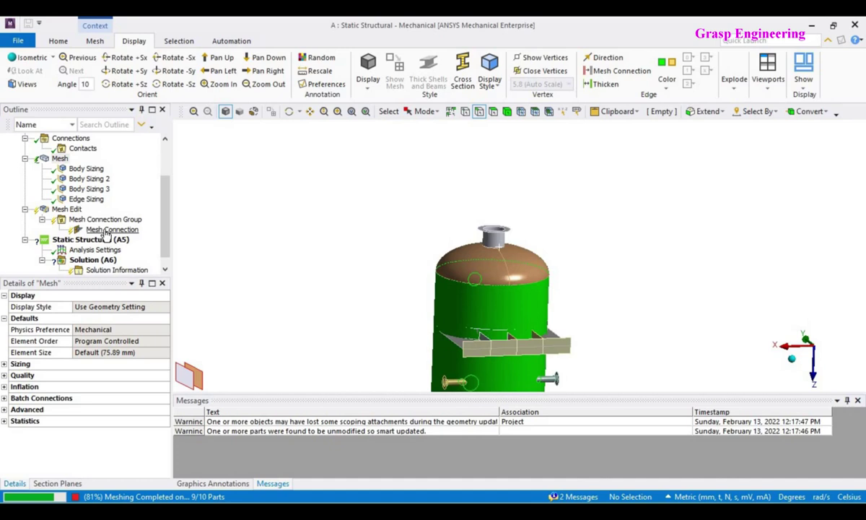
{"action": "scroll", "coordinate": [467, 249], "scroll_direction": "up", "scroll_amount": 5}
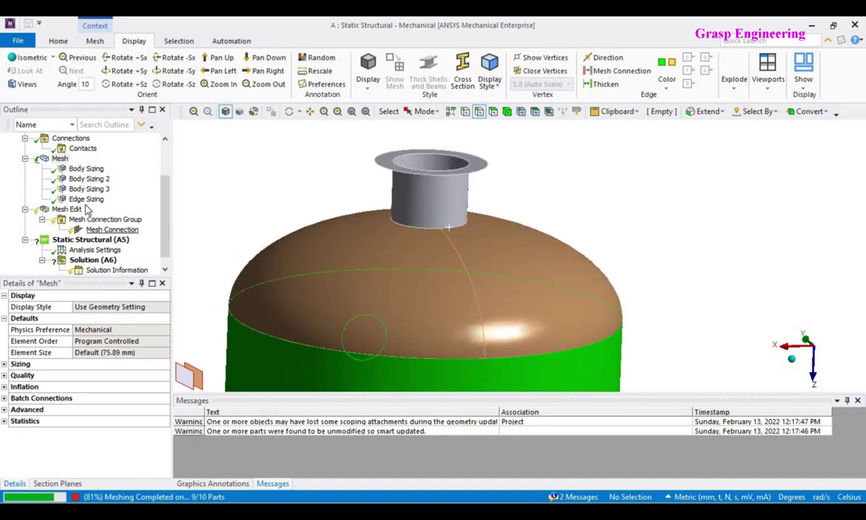
Examine the edge sizing's scope and the regenerated element pattern around the end nozzle's joint with the head.
{"action": "left_click", "coordinate": [85, 200]}
{"action": "scroll", "coordinate": [491, 269], "scroll_direction": "down", "scroll_amount": 5}
{"action": "scroll", "coordinate": [491, 269], "scroll_direction": "up", "scroll_amount": 8}
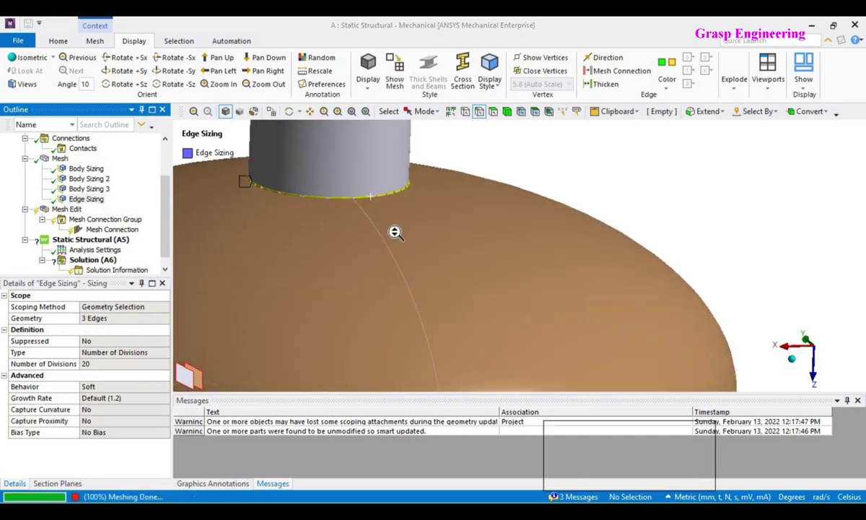
{"action": "scroll", "coordinate": [395, 232], "scroll_direction": "down", "scroll_amount": 3}
{"action": "left_click", "coordinate": [60, 159]}
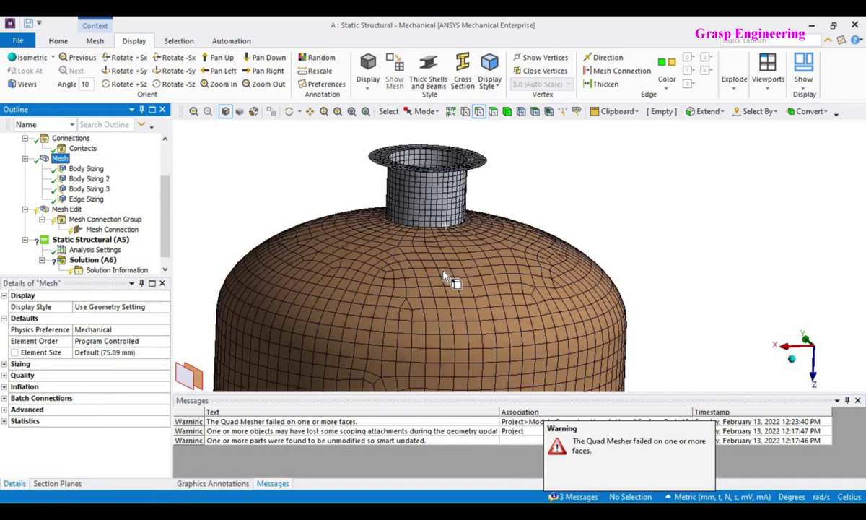
{"action": "scroll", "coordinate": [441, 252], "scroll_direction": "up", "scroll_amount": 5}
{"action": "scroll", "coordinate": [306, 210], "scroll_direction": "up", "scroll_amount": 2}
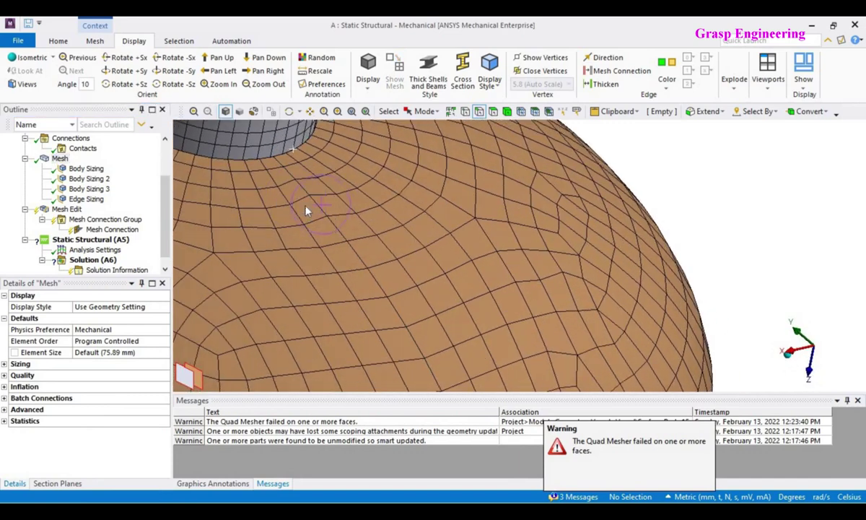
{"action": "middle_click_drag", "start_coordinate": [291, 195], "coordinate": [543, 310], "text": "ctrl"}
{"action": "scroll", "coordinate": [588, 307], "scroll_direction": "up", "scroll_amount": 2}
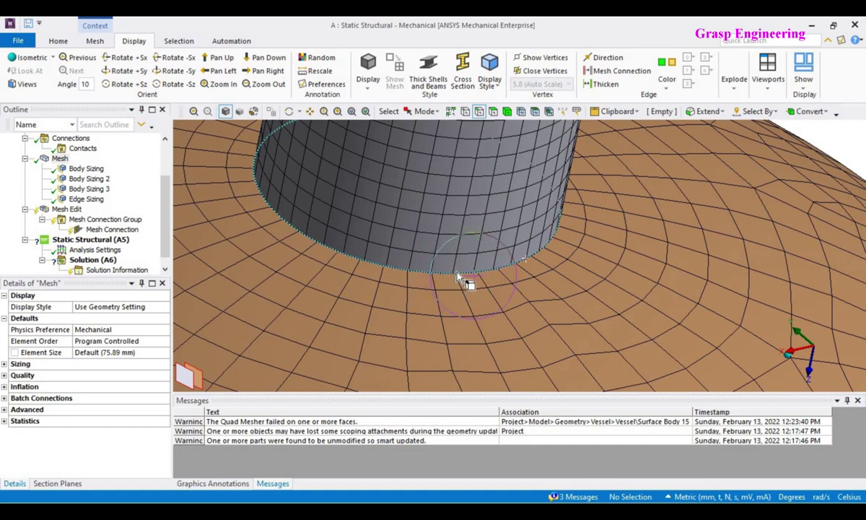
Generate the mesh connection between the end nozzle and the vessel head.
{"action": "left_click", "coordinate": [106, 231]}
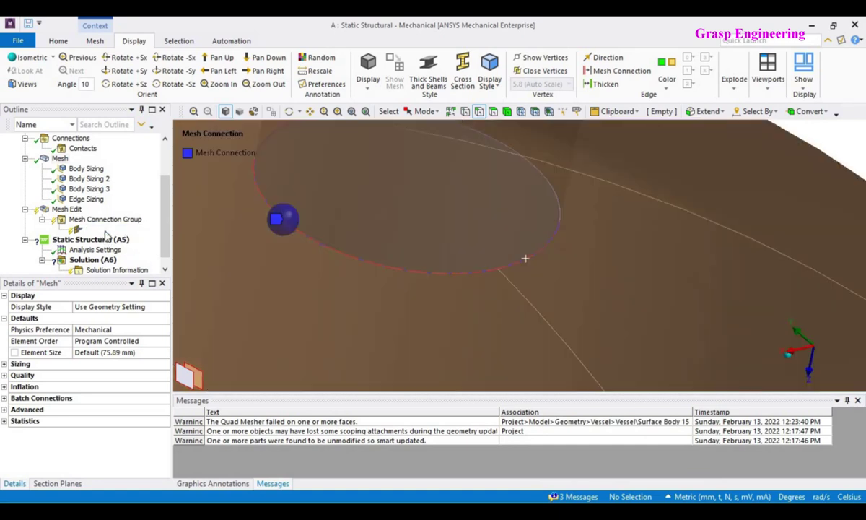
{"action": "right_click", "coordinate": [107, 233]}
{"action": "left_click", "coordinate": [144, 254]}
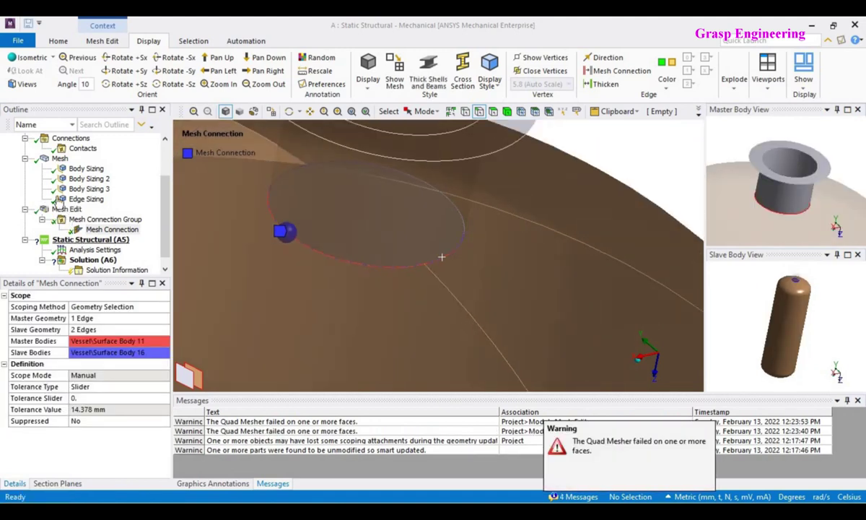
Inspect the connected mesh around the end nozzle's joint and compare it with the divisions shown for the edge sizing.
{"action": "left_click", "coordinate": [60, 158]}
{"action": "scroll", "coordinate": [441, 307], "scroll_direction": "up", "scroll_amount": 2}
{"action": "middle_click_drag", "start_coordinate": [427, 291], "coordinate": [474, 312]}
{"action": "scroll", "coordinate": [474, 312], "scroll_direction": "up", "scroll_amount": 2}
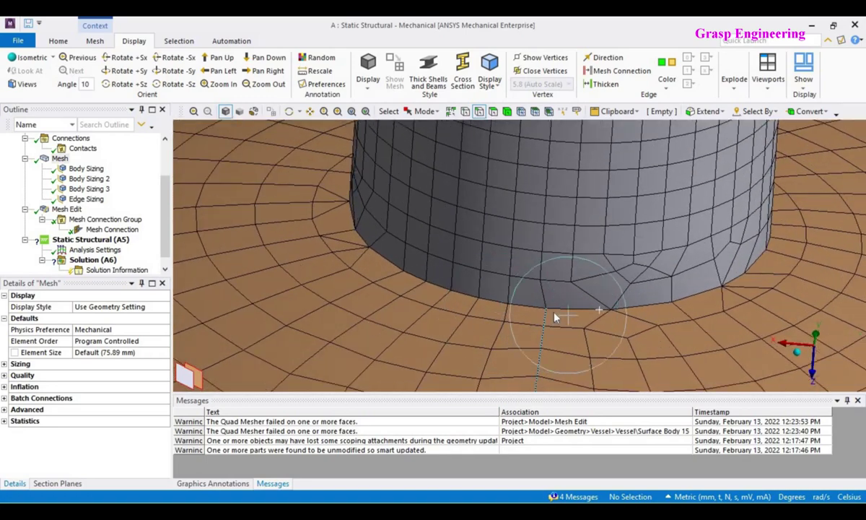
{"action": "scroll", "coordinate": [571, 285], "scroll_direction": "down", "scroll_amount": 2}
{"action": "middle_click_drag", "start_coordinate": [574, 284], "coordinate": [751, 302]}
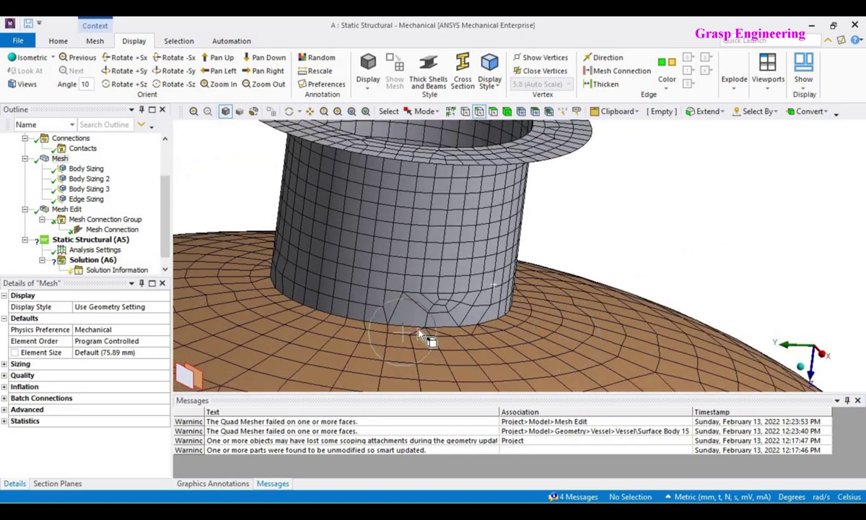
{"action": "left_click", "coordinate": [81, 199]}
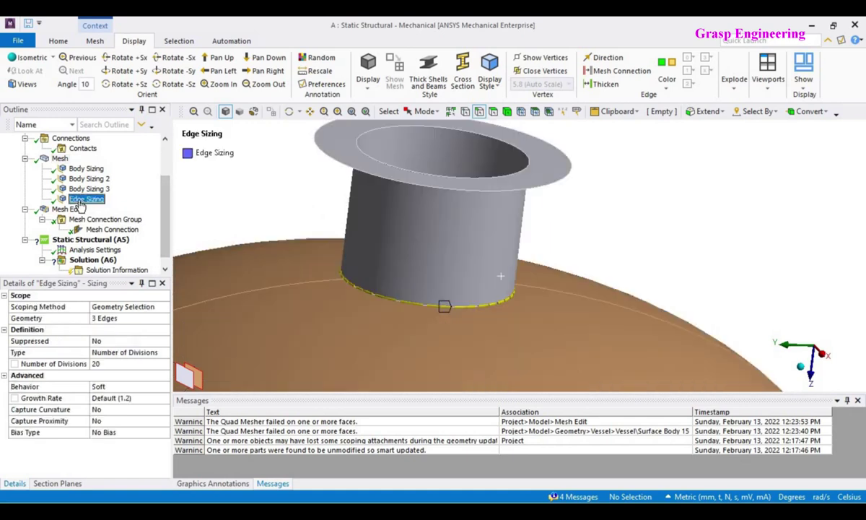
{"action": "middle_click_drag", "start_coordinate": [432, 335], "coordinate": [479, 275], "text": "ctrl"}
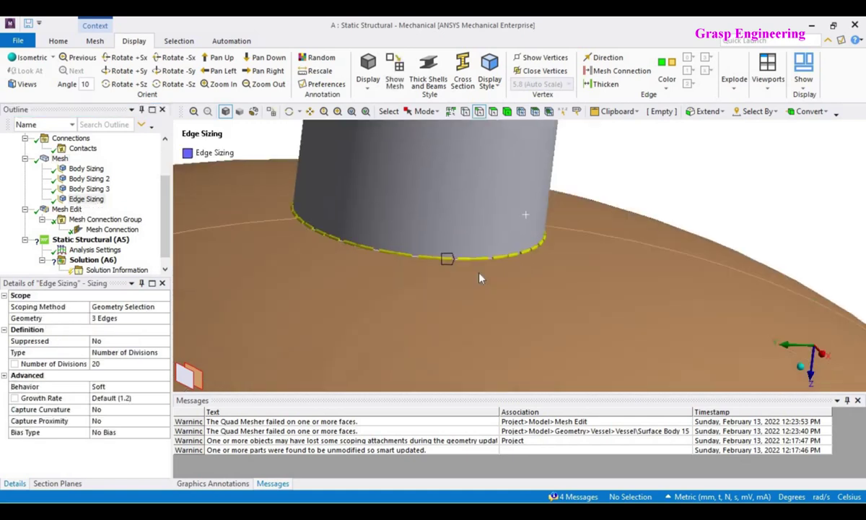
{"action": "scroll", "coordinate": [479, 275], "scroll_direction": "up", "scroll_amount": 2}
{"action": "middle_click_drag", "start_coordinate": [371, 279], "coordinate": [369, 247]}
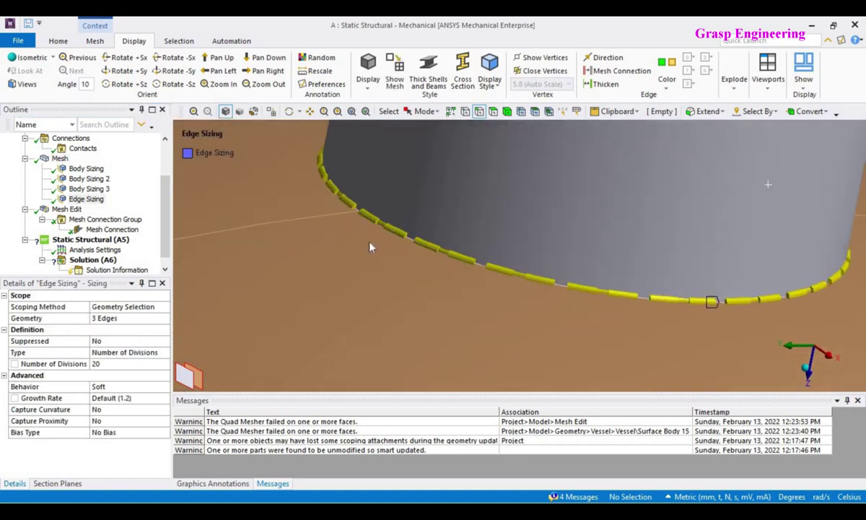
{"action": "middle_click_drag", "start_coordinate": [402, 286], "coordinate": [488, 268]}
{"action": "scroll", "coordinate": [473, 258], "scroll_direction": "down", "scroll_amount": 3}
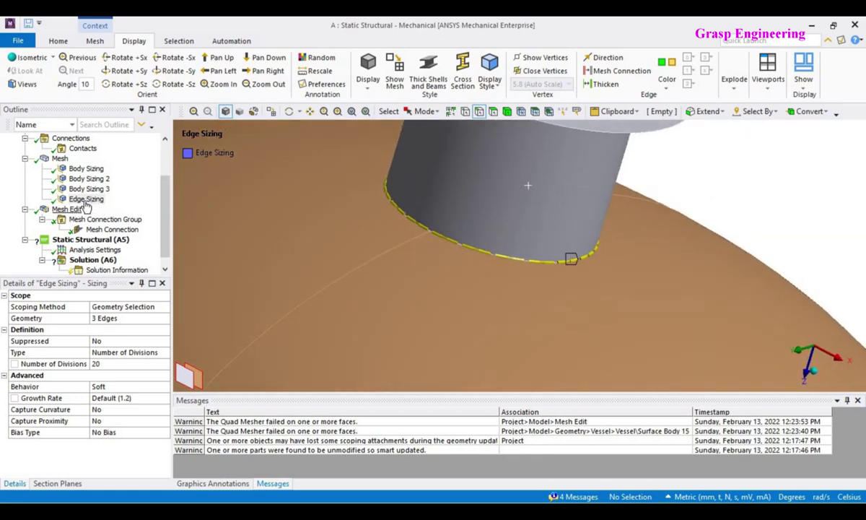
Rescope the existing edge sizing to only the two edges of the head opening at the end nozzle.
{"action": "left_click", "coordinate": [111, 319]}
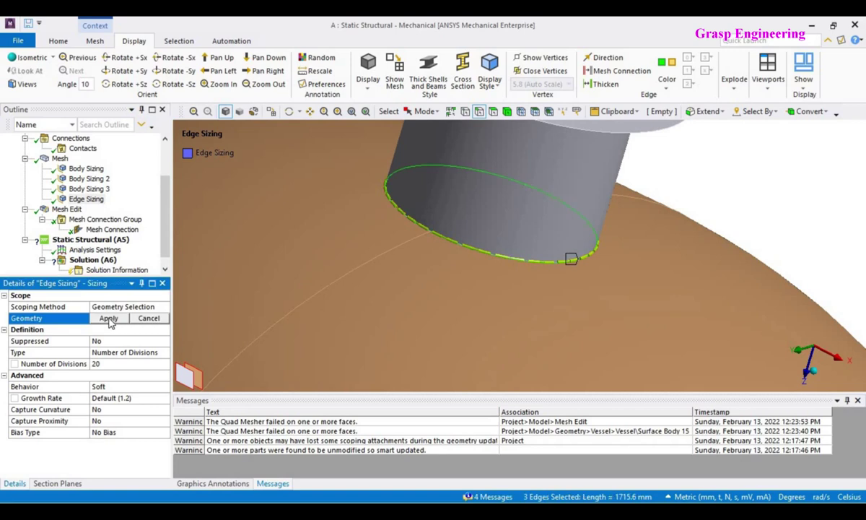
{"action": "left_click", "coordinate": [699, 231]}
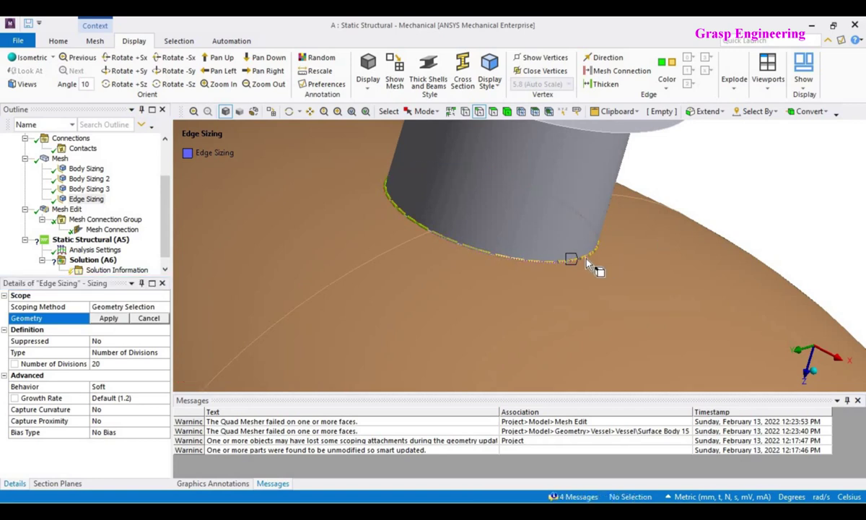
{"action": "left_click", "coordinate": [686, 242]}
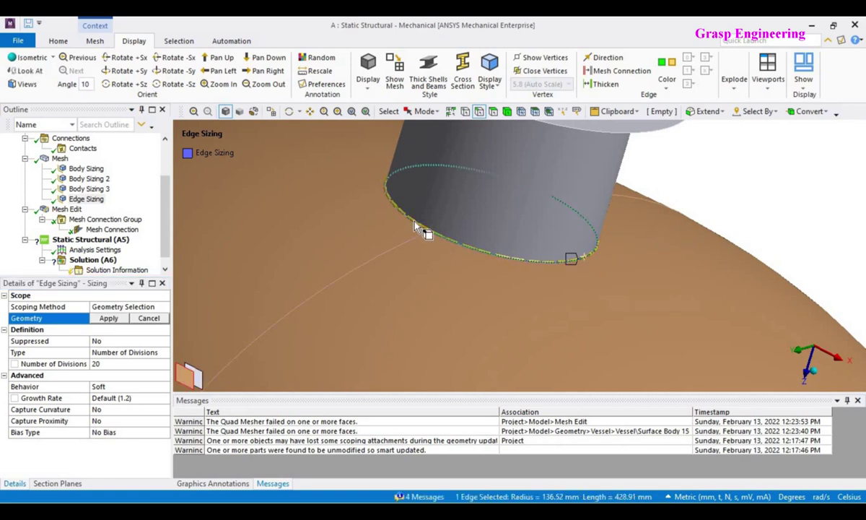
{"action": "left_click", "coordinate": [520, 197]}
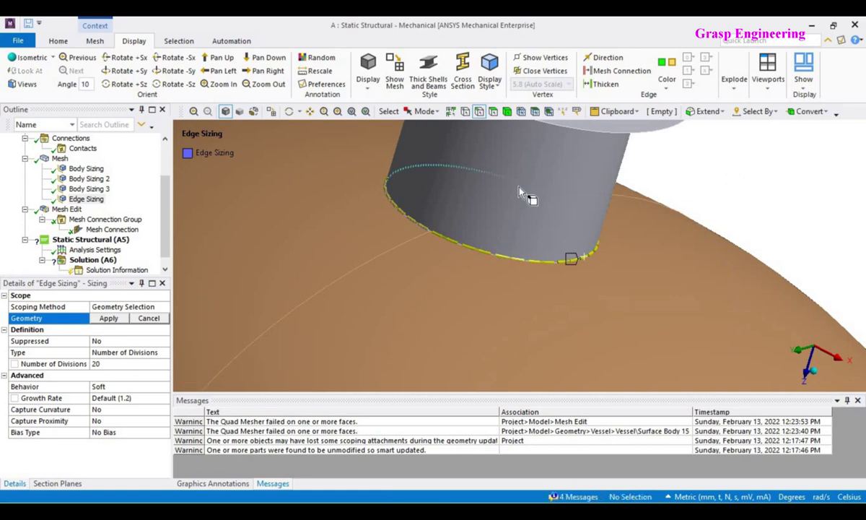
{"action": "left_click", "coordinate": [520, 191]}
{"action": "left_click", "coordinate": [706, 111]}
{"action": "left_click", "coordinate": [717, 142]}
{"action": "left_click", "coordinate": [108, 318]}
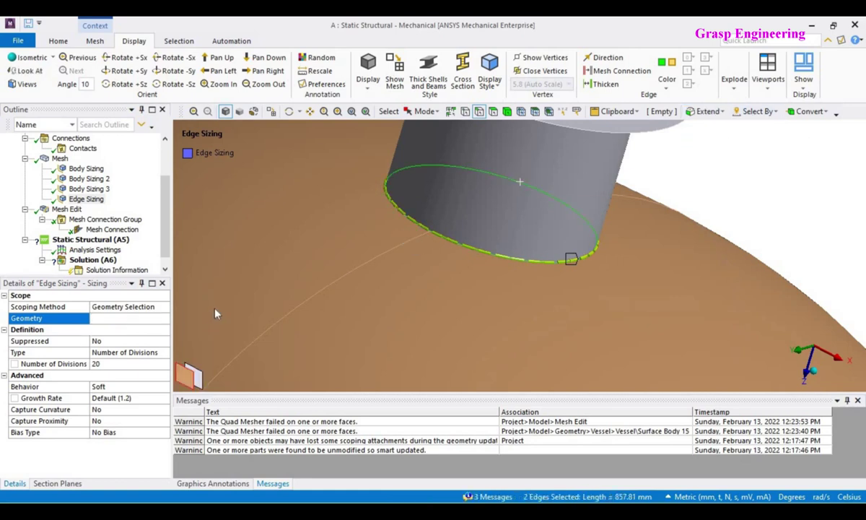
{"action": "scroll", "coordinate": [395, 325], "scroll_direction": "up", "scroll_amount": 2}
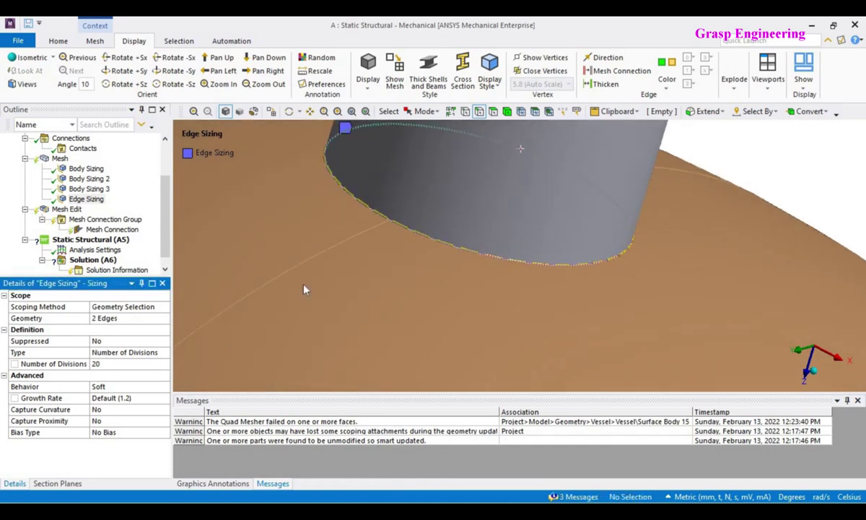
Hide the vessel head body through the edge sizing's scoped edges to expose the end nozzle's bottom edge.
{"action": "left_click", "coordinate": [110, 320]}
{"action": "right_click", "coordinate": [691, 142]}
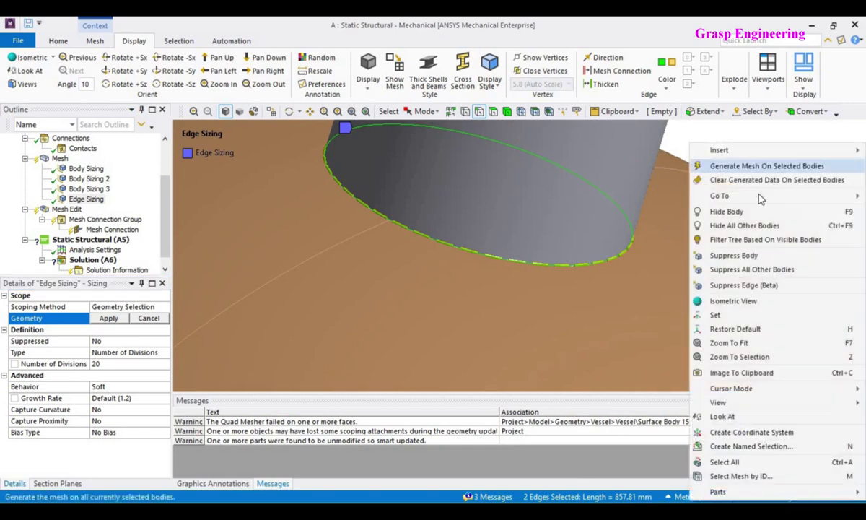
{"action": "left_click", "coordinate": [722, 211]}
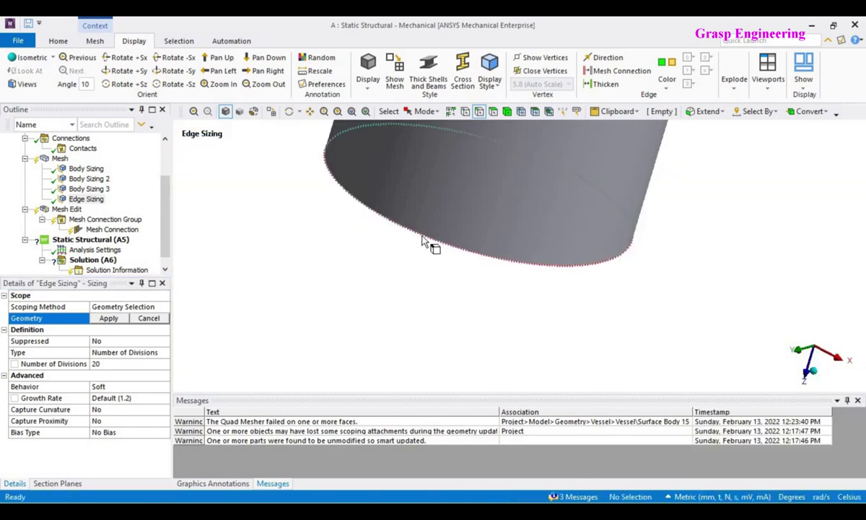
Insert a separate sizing on the end nozzle's bottom circular edge with an element size of 20 mm.
{"action": "left_click", "coordinate": [425, 240]}
{"action": "scroll", "coordinate": [358, 216], "scroll_direction": "down", "scroll_amount": 3}
{"action": "right_click", "coordinate": [365, 195]}
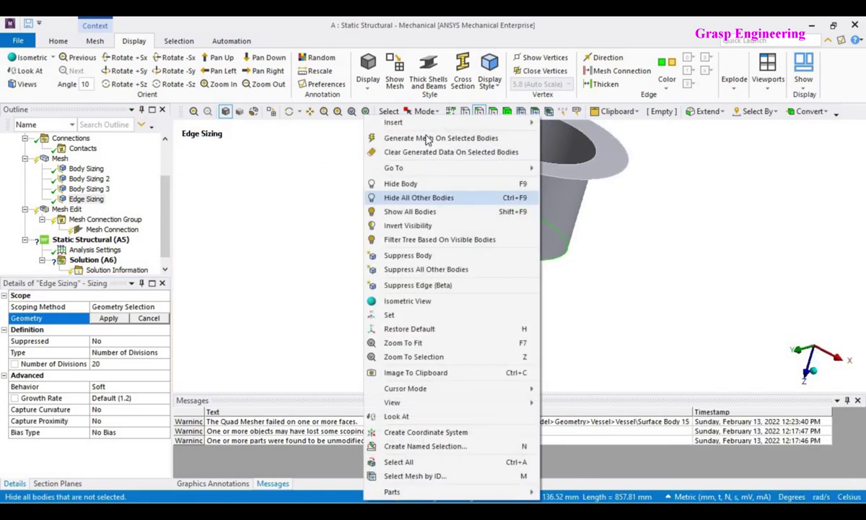
{"action": "mouse_move", "coordinate": [534, 121]}
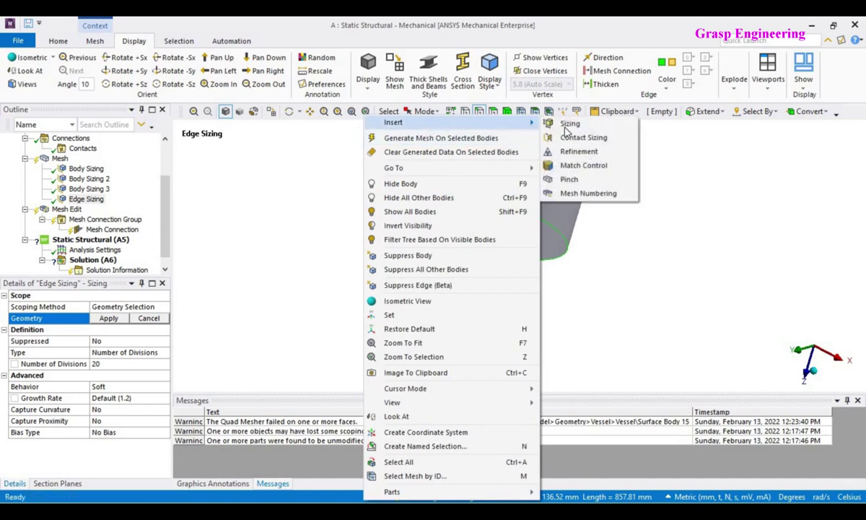
{"action": "left_click", "coordinate": [572, 125]}
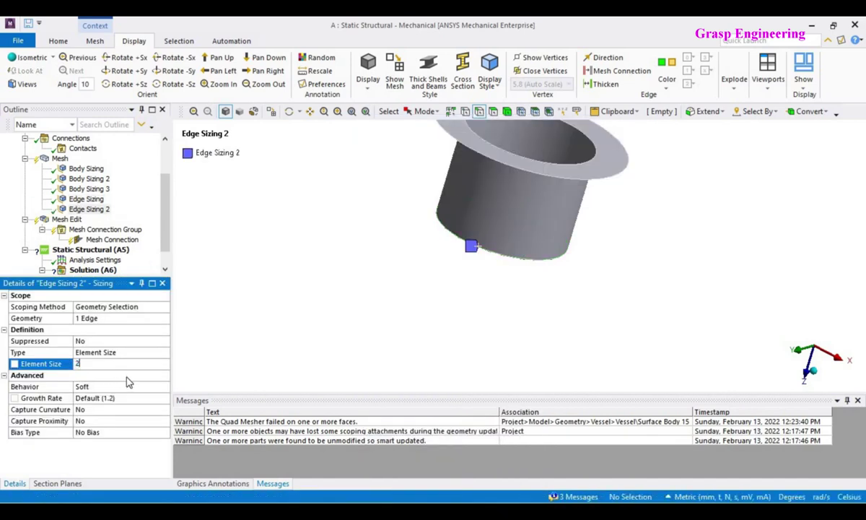
{"action": "type", "text": "20"}
{"action": "key", "text": "Return"}
{"action": "scroll", "coordinate": [406, 293], "scroll_direction": "up", "scroll_amount": 5}
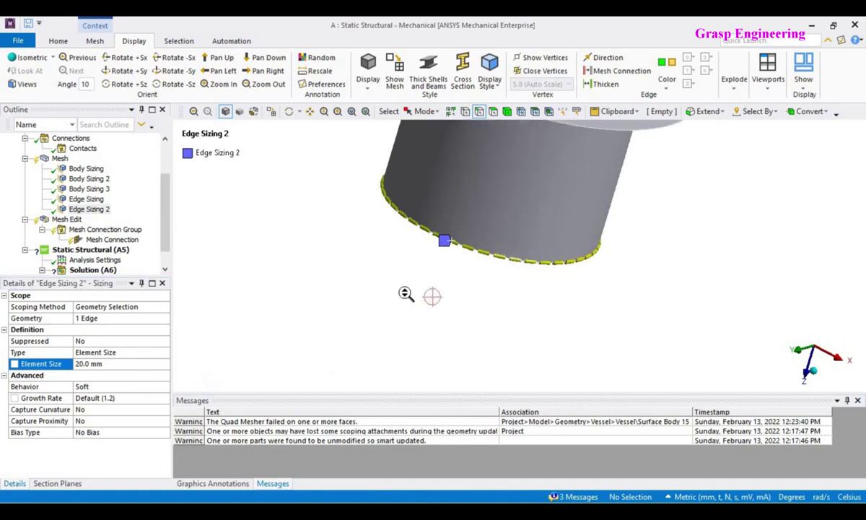
Show all bodies again and check the nozzle edge's division pattern against the head up close.
{"action": "right_click", "coordinate": [279, 230]}
{"action": "left_click", "coordinate": [317, 265]}
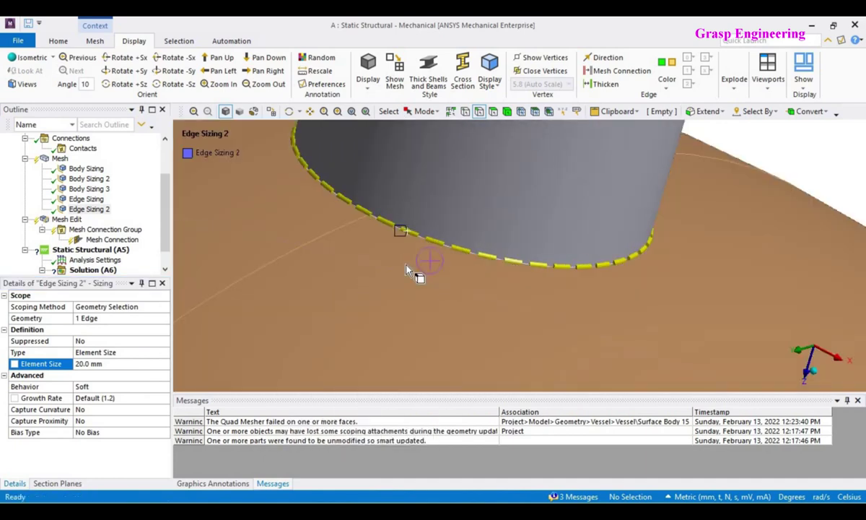
{"action": "middle_click_drag", "start_coordinate": [421, 288], "coordinate": [383, 290], "text": "ctrl"}
{"action": "scroll", "coordinate": [518, 302], "scroll_direction": "up", "scroll_amount": 5}
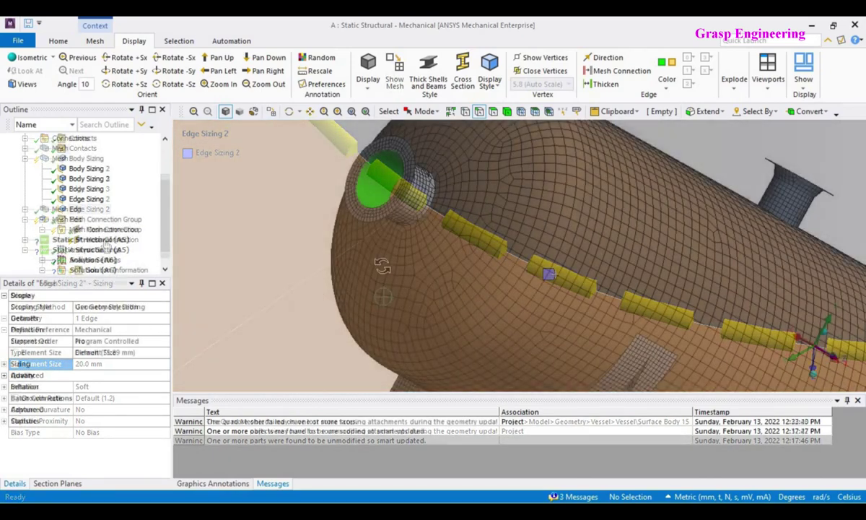
Review the regenerated mesh around the end nozzle together with its two edge sizings.
{"action": "mouse_move", "coordinate": [441, 257]}
{"action": "middle_mouse_down"}
{"action": "mouse_move", "coordinate": [461, 267]}
{"action": "mouse_move", "coordinate": [517, 252]}
{"action": "mouse_move", "coordinate": [430, 265]}
{"action": "middle_mouse_up"}
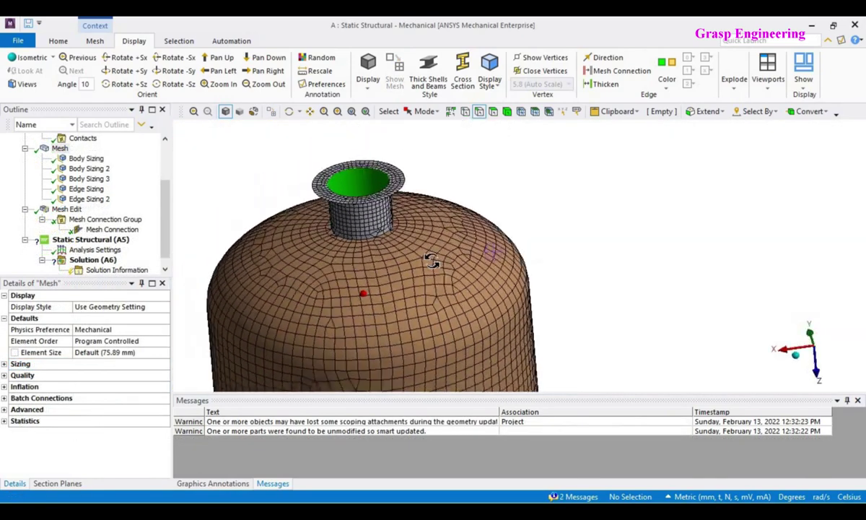
{"action": "left_click", "coordinate": [86, 189]}
{"action": "left_click", "coordinate": [89, 199]}
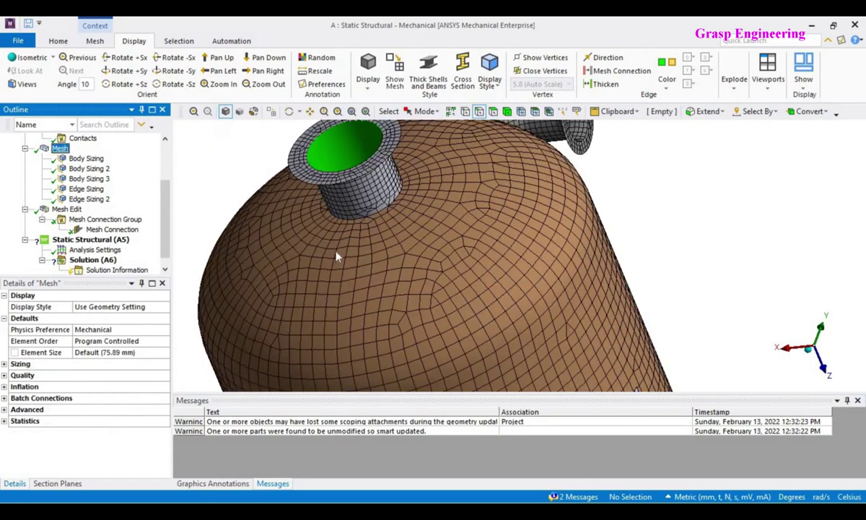
Try colouring the mesh edges by body connection around the end nozzle, and return them to body colour.
{"action": "middle_click_drag", "start_coordinate": [338, 256], "coordinate": [254, 253]}
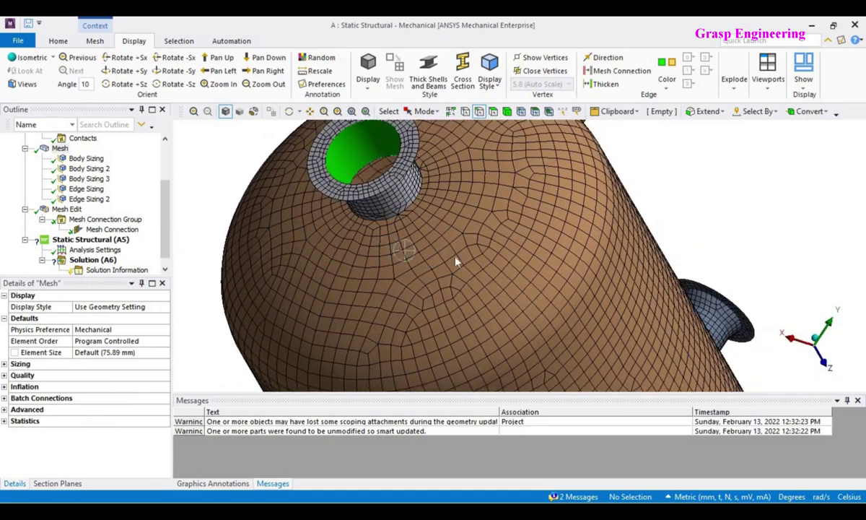
{"action": "scroll", "coordinate": [456, 257], "scroll_direction": "up", "scroll_amount": 1}
{"action": "left_click", "coordinate": [667, 79]}
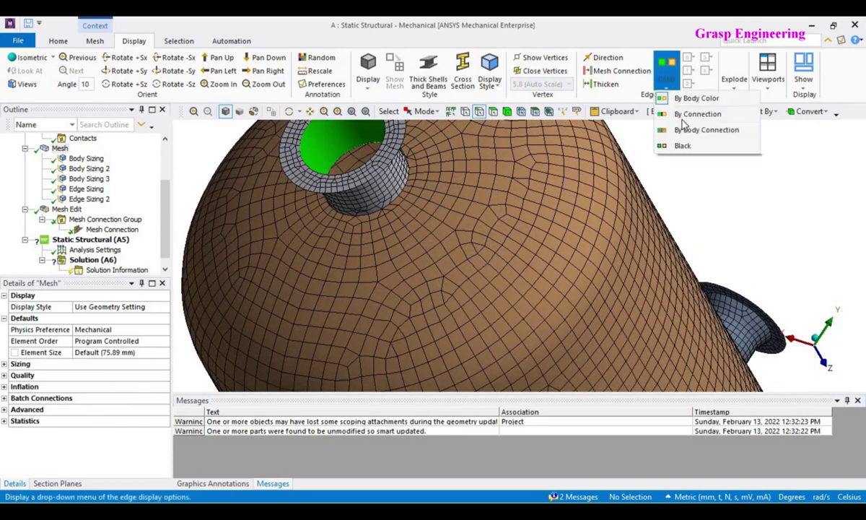
{"action": "left_click", "coordinate": [686, 128]}
{"action": "middle_click_drag", "start_coordinate": [470, 221], "coordinate": [506, 217]}
{"action": "left_click", "coordinate": [667, 81]}
{"action": "left_click", "coordinate": [690, 97]}
{"action": "scroll", "coordinate": [468, 265], "scroll_direction": "down", "scroll_amount": 2}
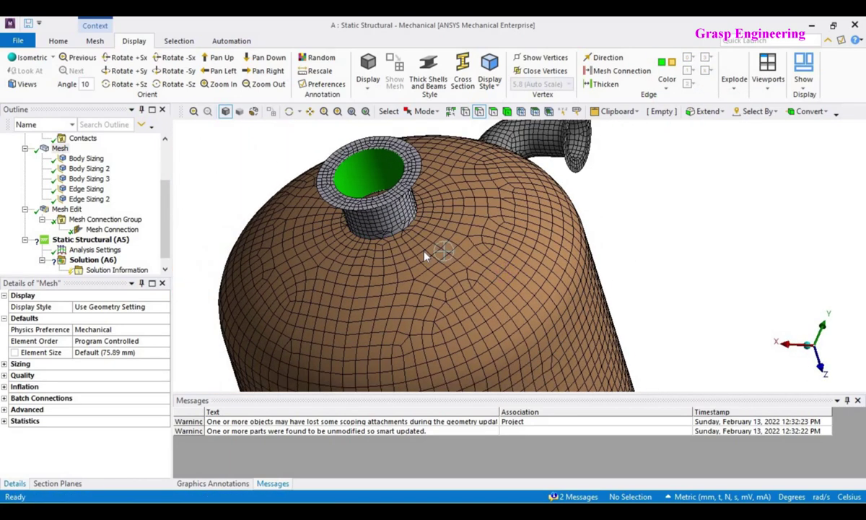
Examine the mesh alignment at the end nozzle's junction with the vessel head from the side and from above.
{"action": "middle_click_drag", "start_coordinate": [358, 300], "coordinate": [498, 303]}
{"action": "scroll", "coordinate": [514, 293], "scroll_direction": "up", "scroll_amount": 2}
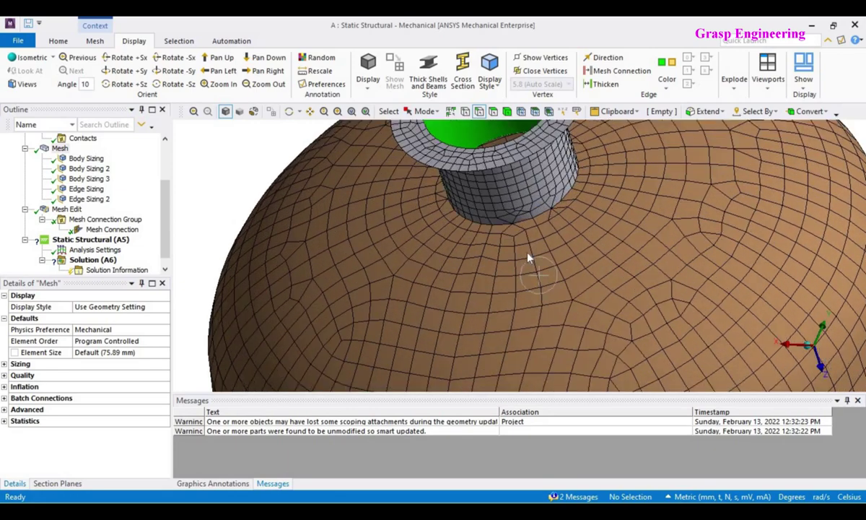
{"action": "mouse_move", "coordinate": [520, 263]}
{"action": "middle_mouse_down"}
{"action": "mouse_move", "coordinate": [464, 263]}
{"action": "mouse_move", "coordinate": [547, 271]}
{"action": "mouse_move", "coordinate": [467, 271]}
{"action": "mouse_move", "coordinate": [482, 283]}
{"action": "mouse_move", "coordinate": [623, 220]}
{"action": "mouse_move", "coordinate": [596, 217]}
{"action": "middle_mouse_up"}
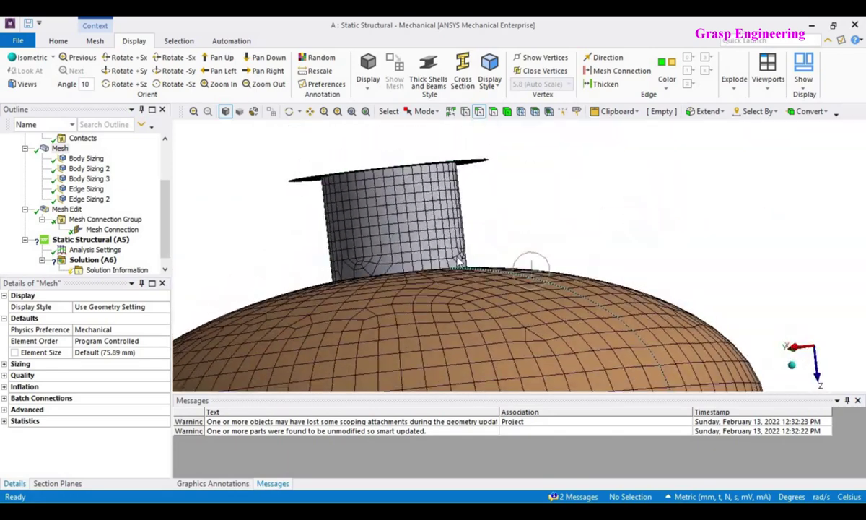
{"action": "mouse_move", "coordinate": [455, 314]}
{"action": "middle_mouse_down"}
{"action": "mouse_move", "coordinate": [407, 332]}
{"action": "mouse_move", "coordinate": [383, 316]}
{"action": "middle_mouse_up"}
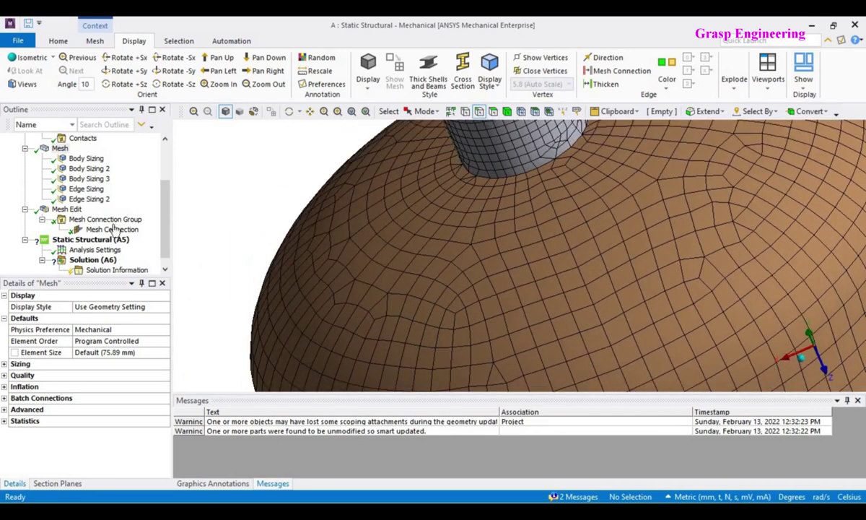
Check the scoped edges and number of divisions in both edge sizings at the end nozzle junction.
{"action": "left_click", "coordinate": [86, 190]}
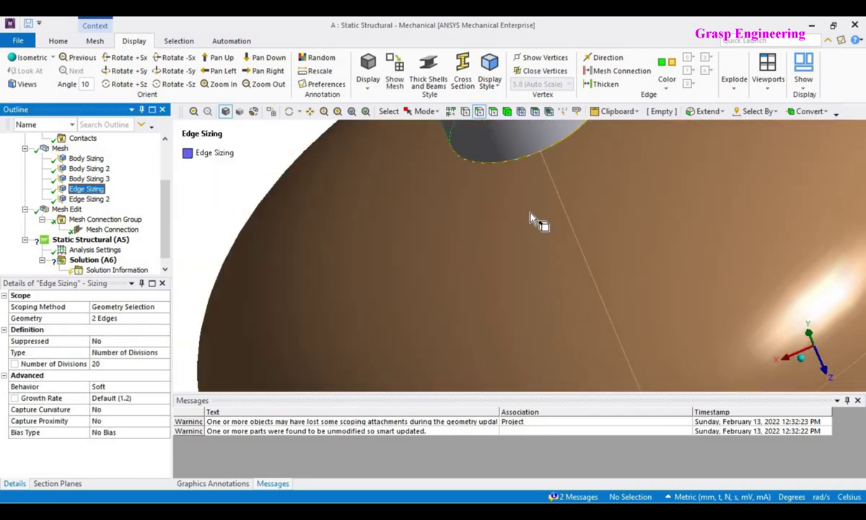
{"action": "middle_click_drag", "start_coordinate": [530, 219], "coordinate": [273, 218]}
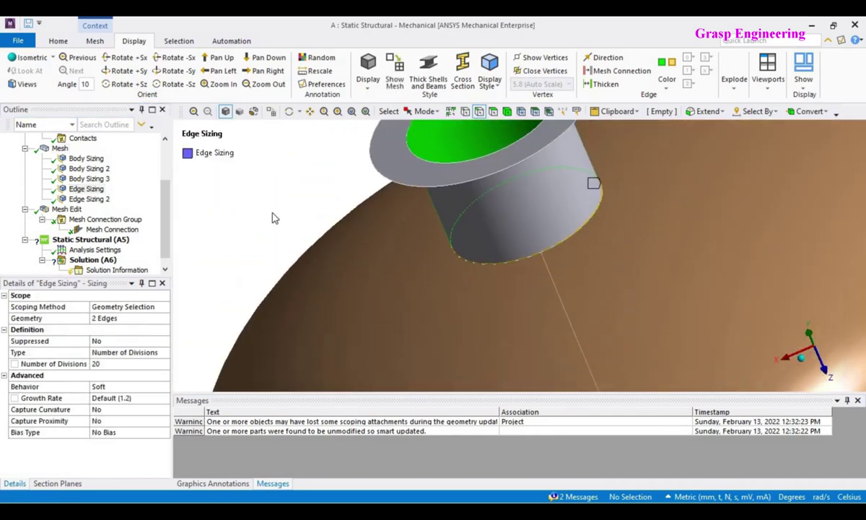
{"action": "left_click", "coordinate": [98, 317]}
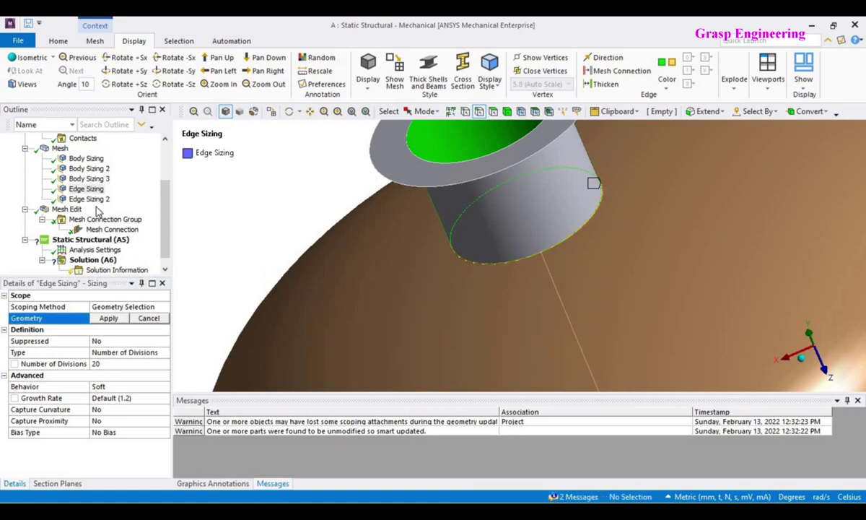
{"action": "left_click", "coordinate": [89, 199]}
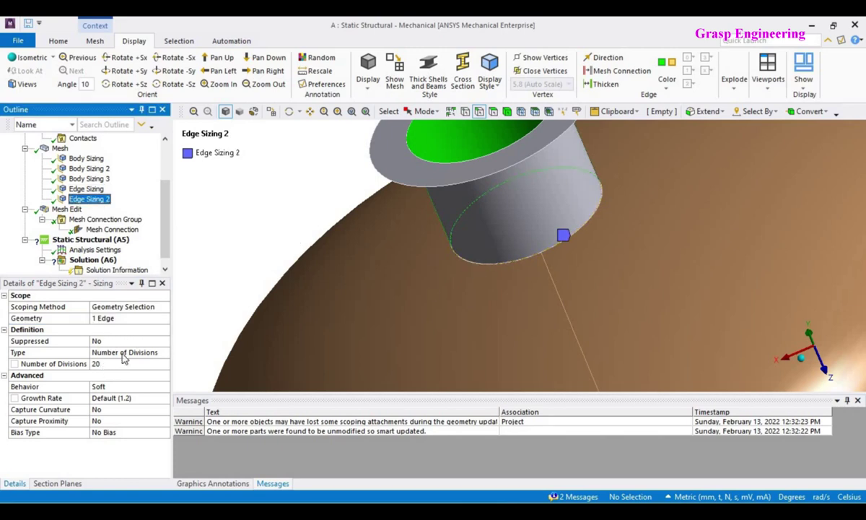
{"action": "left_click", "coordinate": [288, 231]}
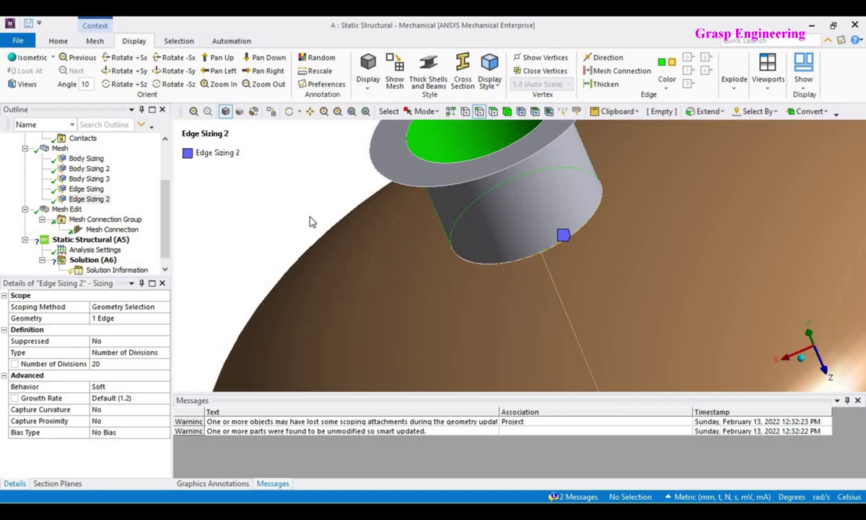
{"action": "left_click", "coordinate": [99, 366]}
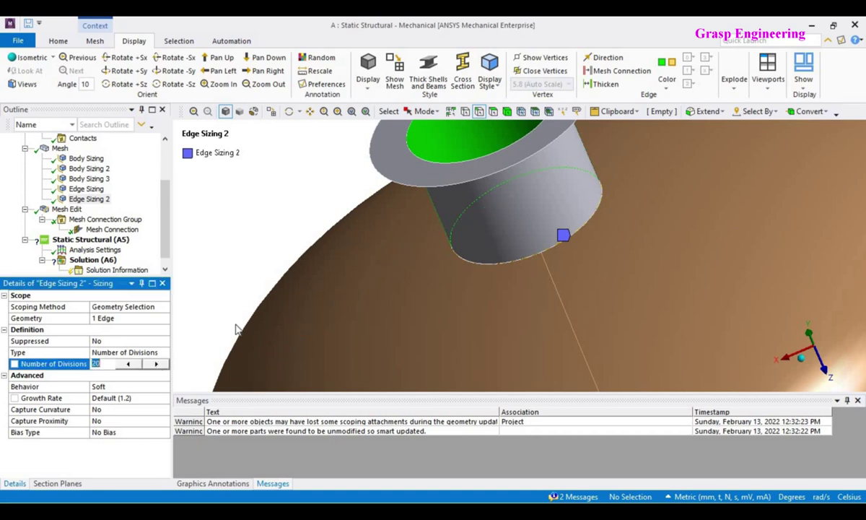
{"action": "left_click", "coordinate": [270, 276]}
{"action": "scroll", "coordinate": [318, 275], "scroll_direction": "down", "scroll_amount": 3}
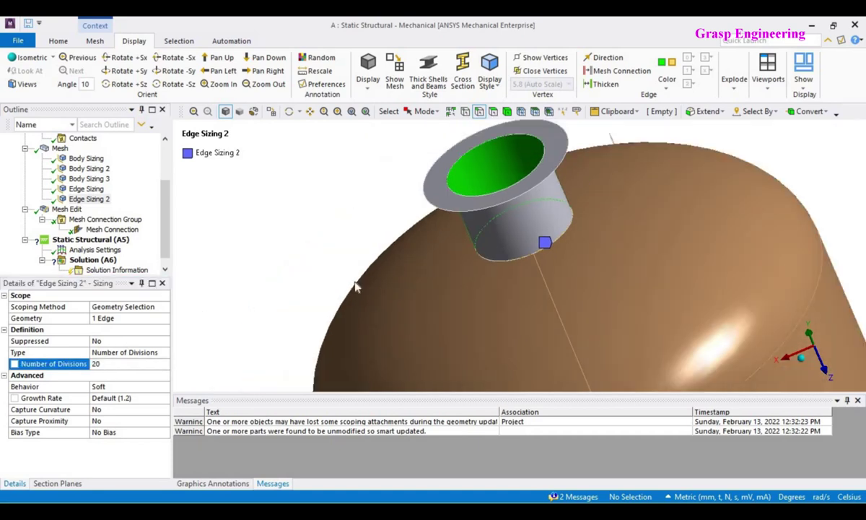
{"action": "scroll", "coordinate": [351, 280], "scroll_direction": "up", "scroll_amount": 1}
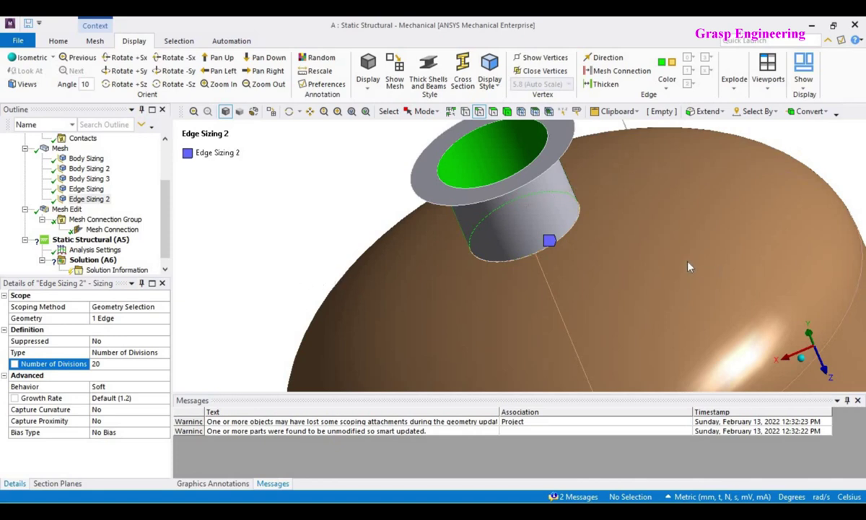
Switch to SpaceClaim and split the end nozzle's cylindrical face lengthwise from the point where the head's seam meets it.
{"action": "key", "text": "alt+Tab"}
{"action": "left_click", "coordinate": [584, 289]}
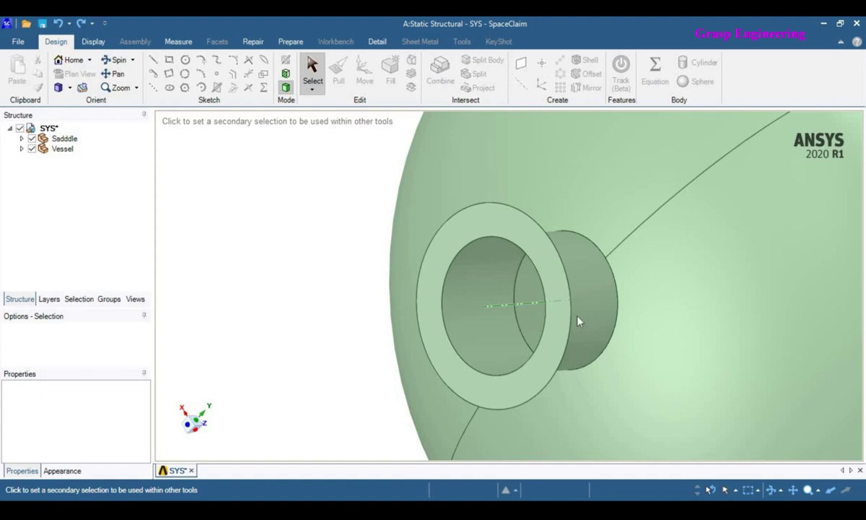
{"action": "middle_click_drag", "start_coordinate": [541, 298], "coordinate": [498, 289]}
{"action": "left_click", "coordinate": [327, 178]}
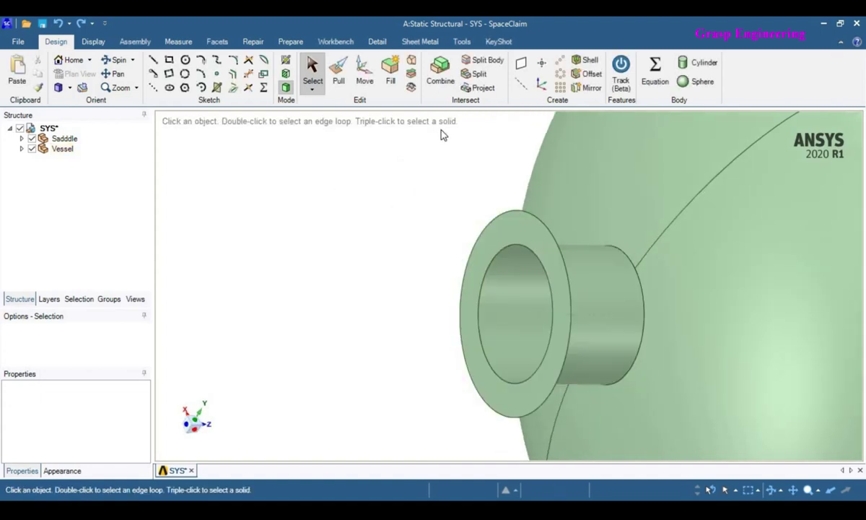
{"action": "left_click", "coordinate": [479, 74]}
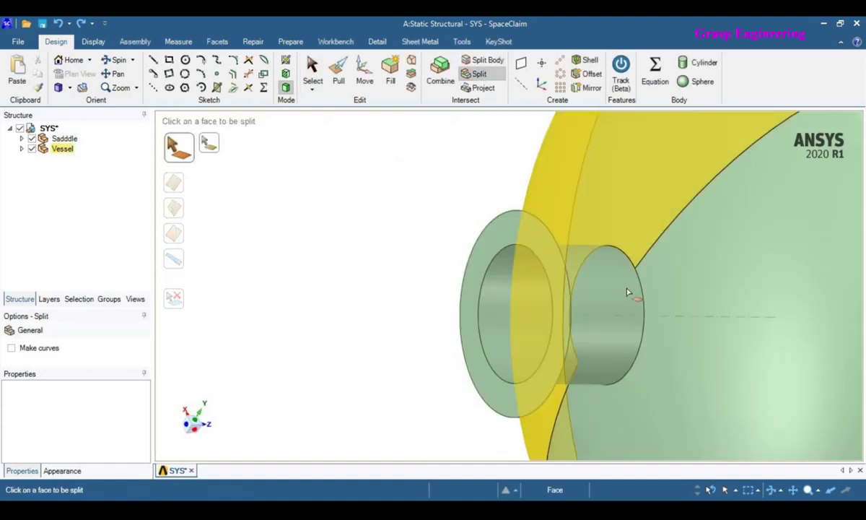
{"action": "left_click", "coordinate": [589, 270]}
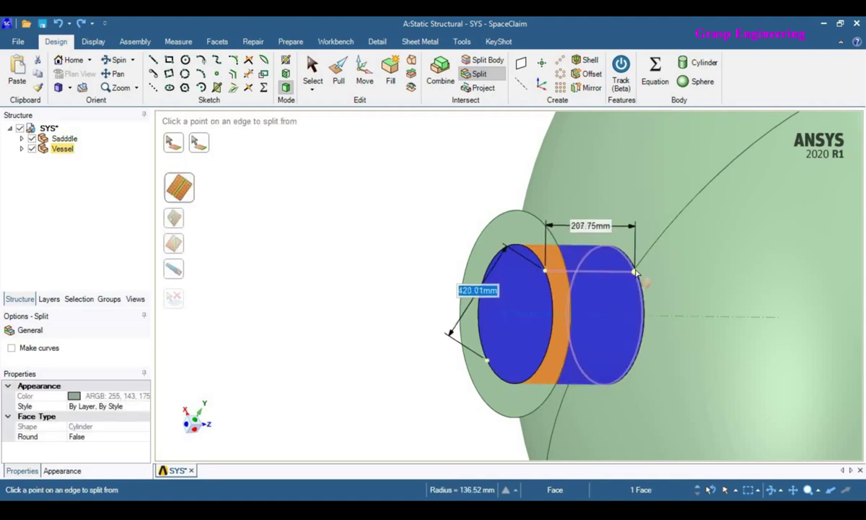
{"action": "left_click", "coordinate": [603, 279]}
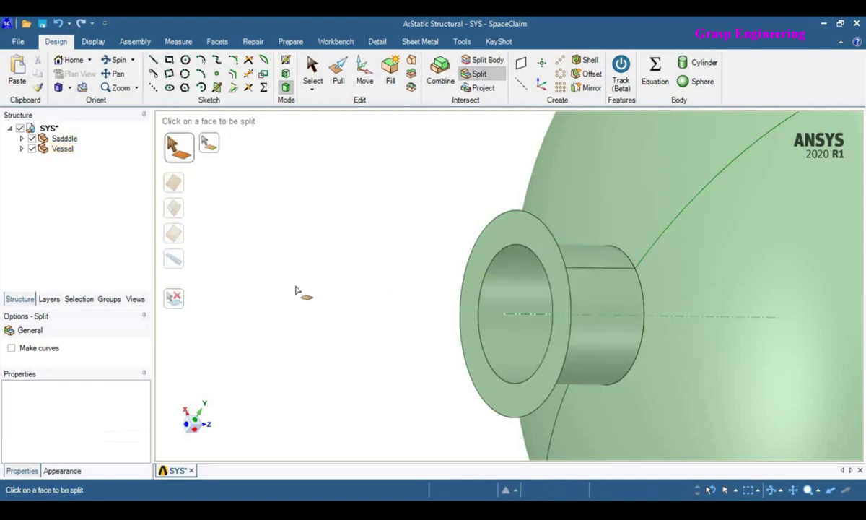
Split the nozzle's cylindrical face lengthwise at the opposite head seam point and check the resulting halves.
{"action": "middle_click_drag", "start_coordinate": [590, 251], "coordinate": [569, 324]}
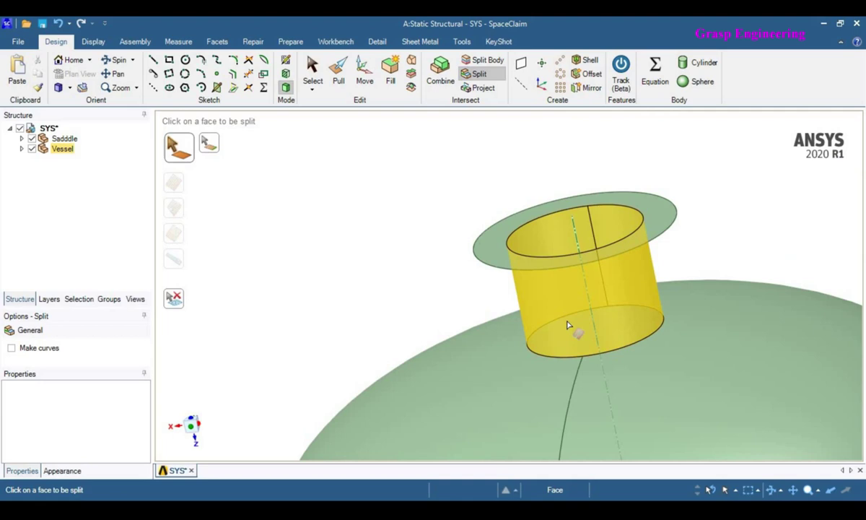
{"action": "left_click", "coordinate": [568, 325]}
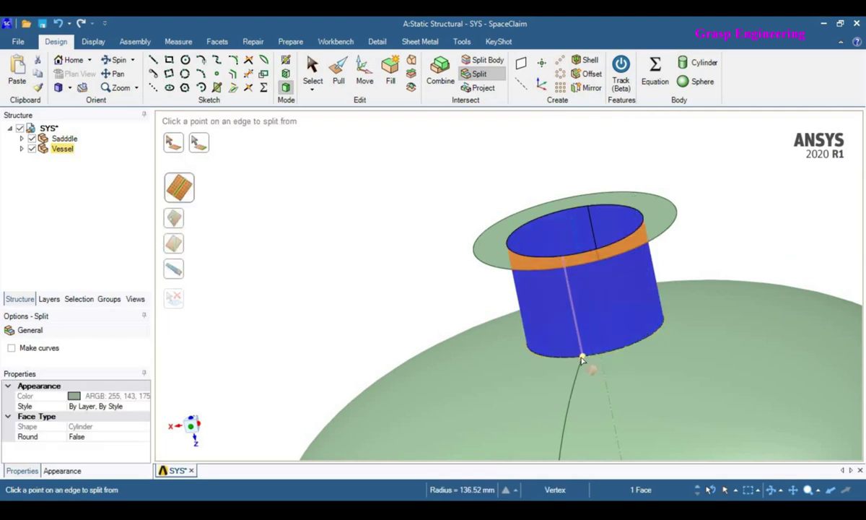
{"action": "left_click", "coordinate": [650, 269]}
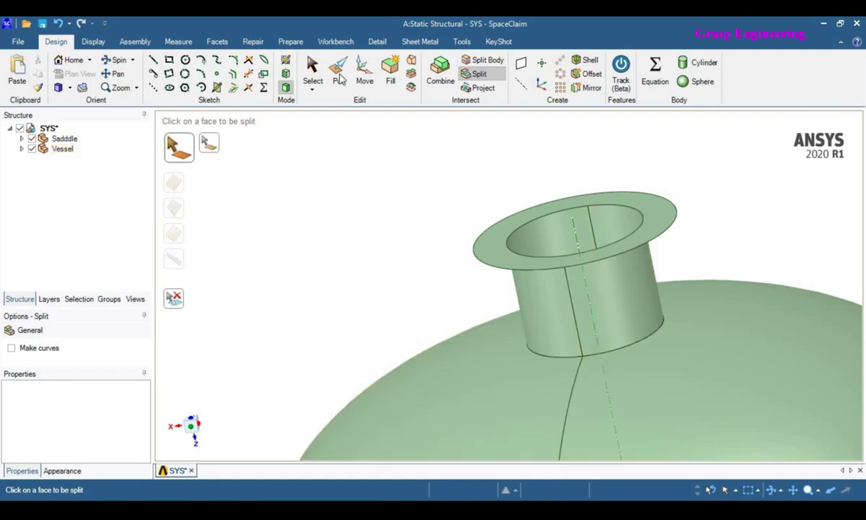
{"action": "left_click", "coordinate": [315, 85]}
{"action": "left_click", "coordinate": [536, 307]}
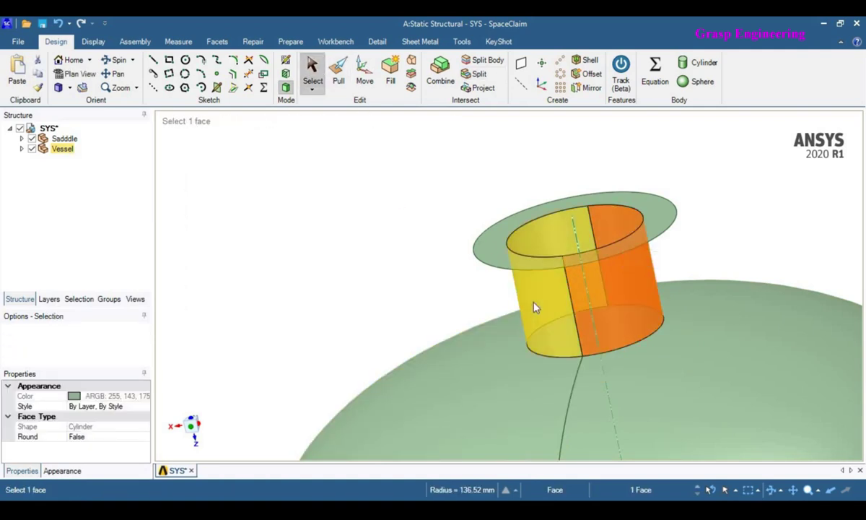
{"action": "middle_click_drag", "start_coordinate": [574, 281], "coordinate": [466, 350]}
{"action": "left_click", "coordinate": [366, 284]}
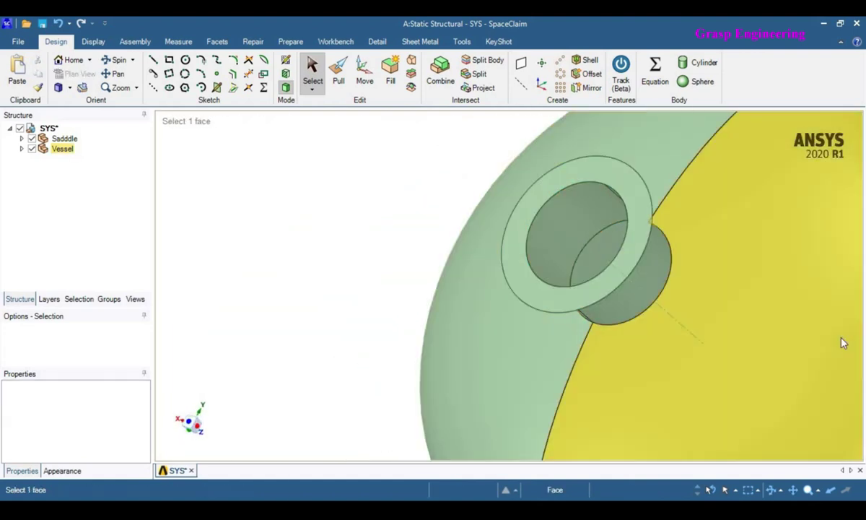
Switch back to Mechanical and update the model's geometry from source.
{"action": "key", "text": "alt+Tab"}
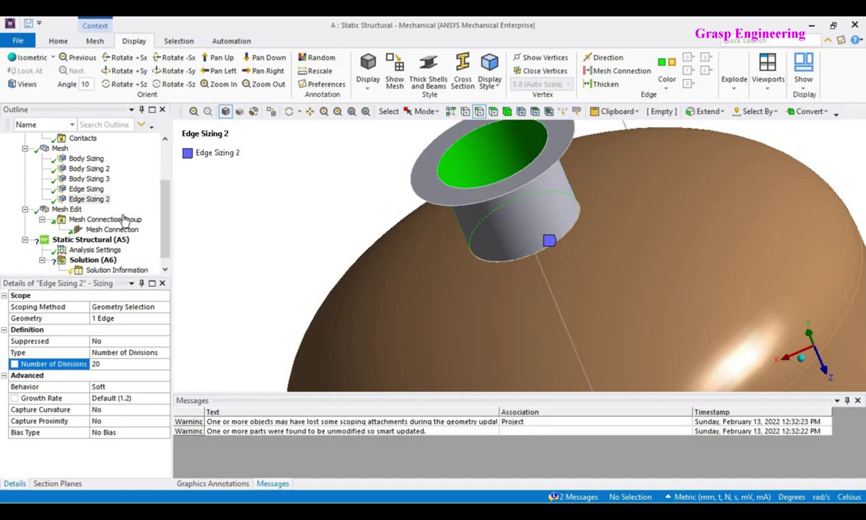
{"action": "scroll", "coordinate": [83, 187], "scroll_direction": "up", "scroll_amount": 2}
{"action": "right_click", "coordinate": [55, 150]}
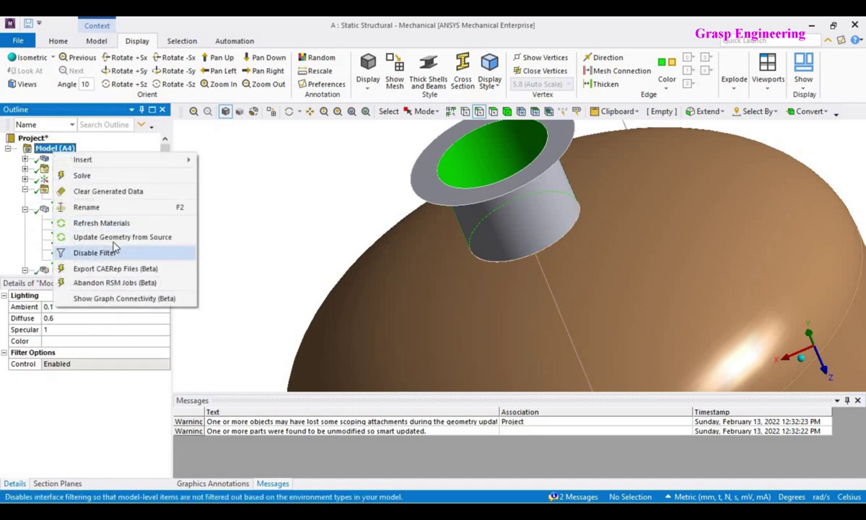
{"action": "left_click", "coordinate": [349, 257]}
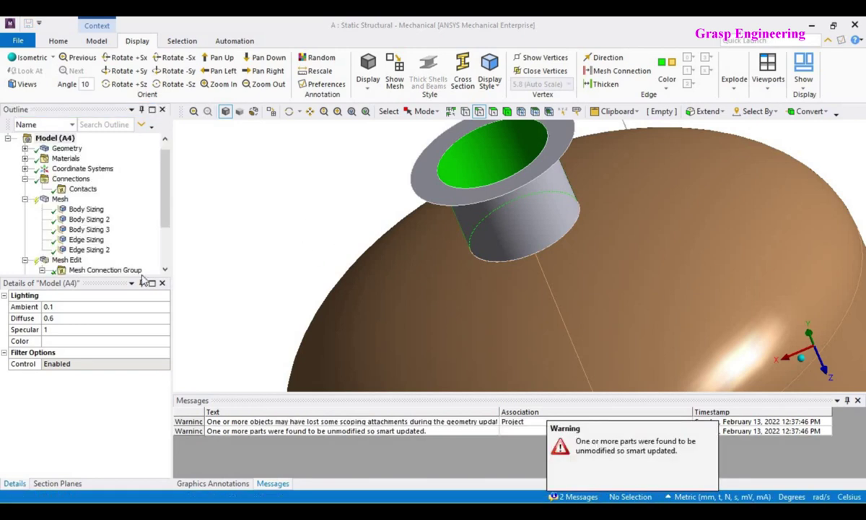
Hide the vessel body through the first edge sizing's scoped edges to expose the end nozzle's split bottom edges.
{"action": "left_click", "coordinate": [85, 239]}
{"action": "left_click", "coordinate": [106, 320]}
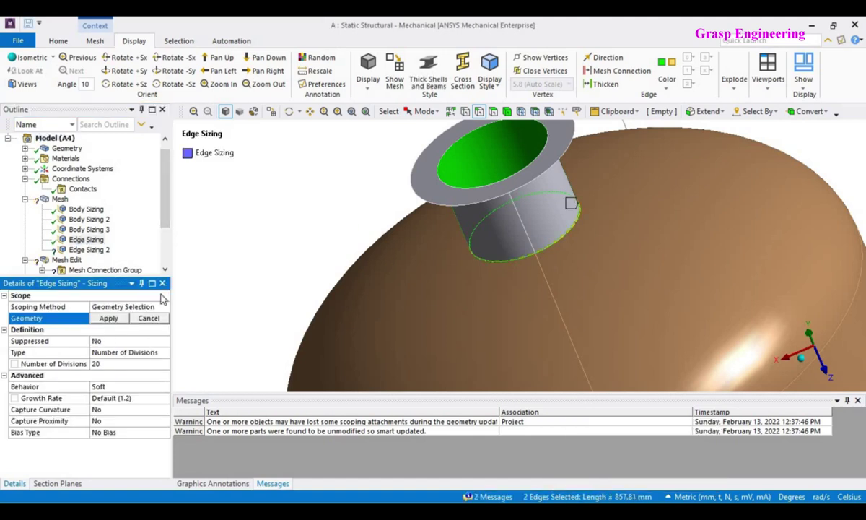
{"action": "right_click", "coordinate": [342, 200]}
{"action": "left_click", "coordinate": [361, 208]}
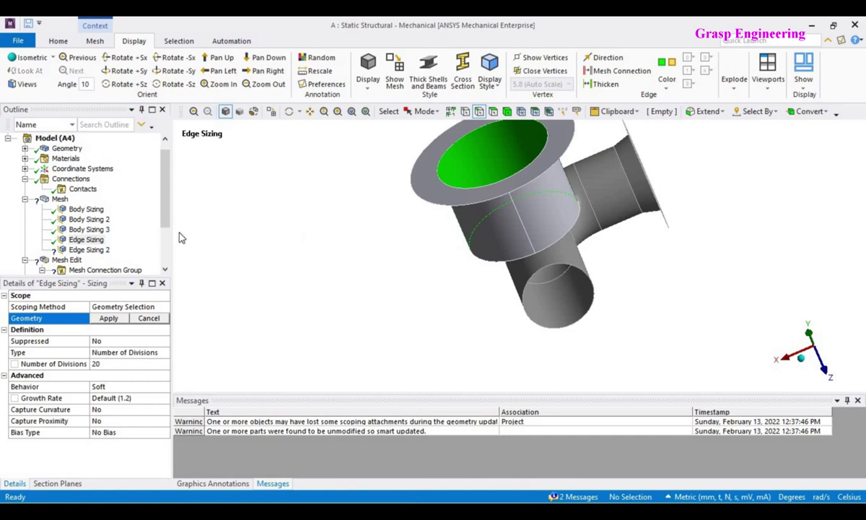
Rescope Edge Sizing 2 to the end nozzle's two bottom semicircular edges and show all bodies again.
{"action": "left_click", "coordinate": [88, 250]}
{"action": "left_click", "coordinate": [105, 317]}
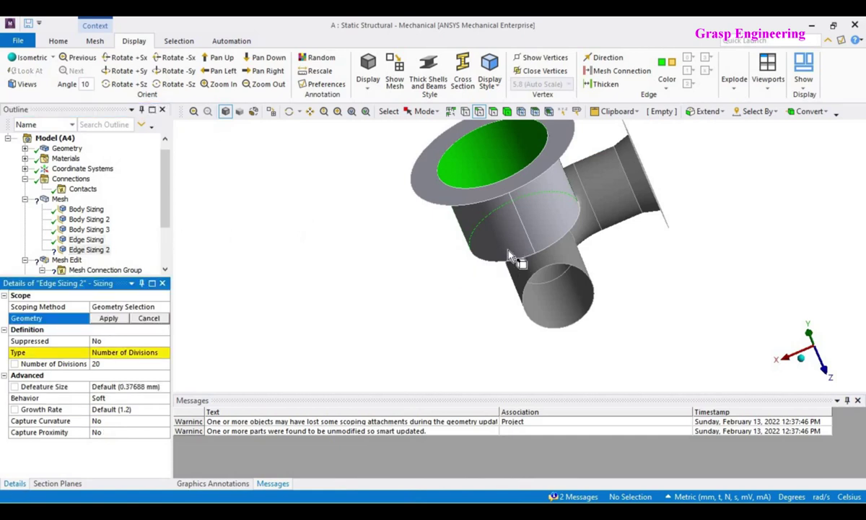
{"action": "left_click", "coordinate": [514, 232]}
{"action": "left_click", "coordinate": [510, 263], "text": "ctrl"}
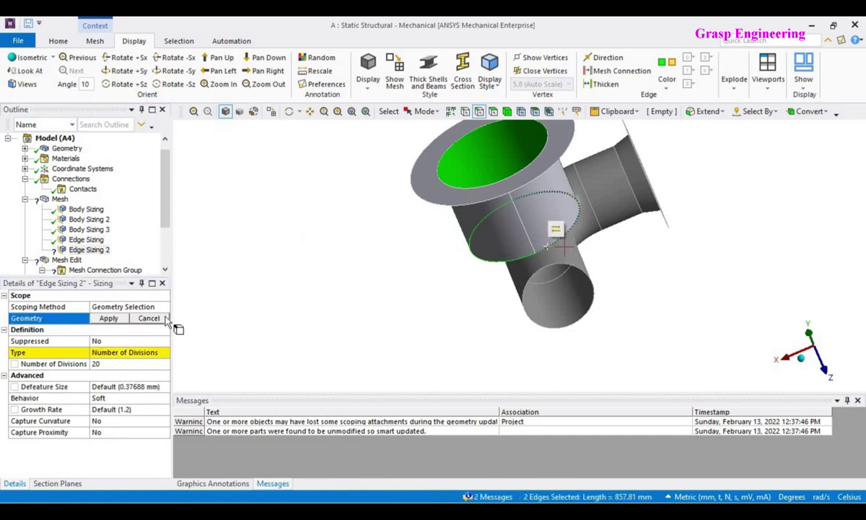
{"action": "left_click", "coordinate": [107, 319]}
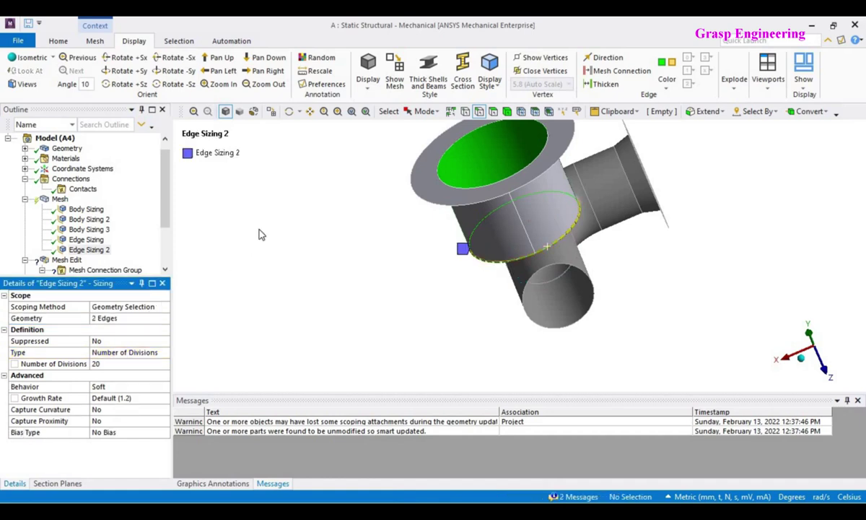
{"action": "right_click", "coordinate": [267, 231]}
{"action": "left_click", "coordinate": [284, 269]}
Open the mesh connection's slave geometry for editing and hide the vessel body through its scoped edges.
{"action": "scroll", "coordinate": [91, 244], "scroll_direction": "down", "scroll_amount": 2}
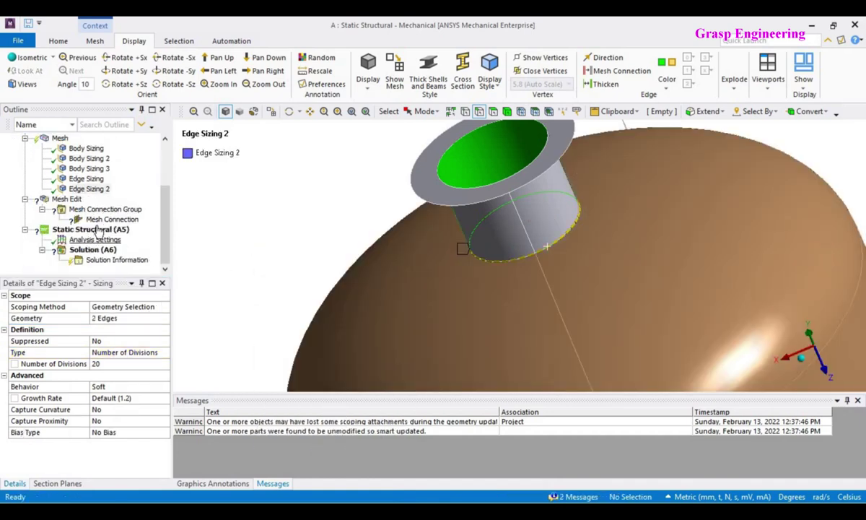
{"action": "left_click", "coordinate": [112, 219]}
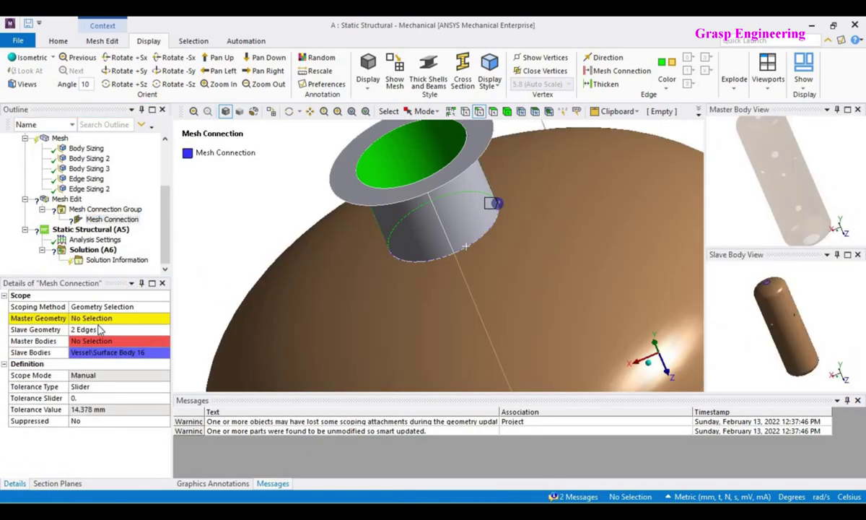
{"action": "left_click", "coordinate": [99, 329]}
{"action": "right_click", "coordinate": [242, 184]}
{"action": "left_click", "coordinate": [280, 217]}
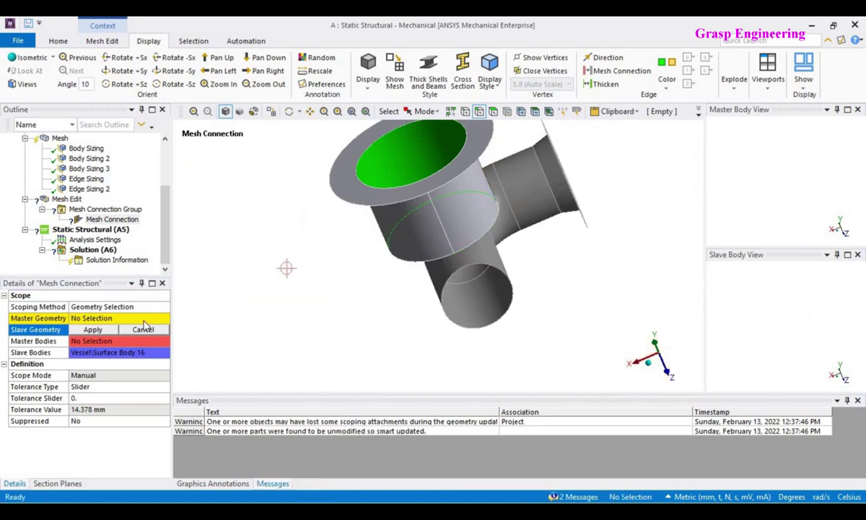
Apply the vessel's two edges as slave geometry, scope the end nozzle's two bottom semicircular edges as master, and show all bodies.
{"action": "left_click", "coordinate": [92, 330]}
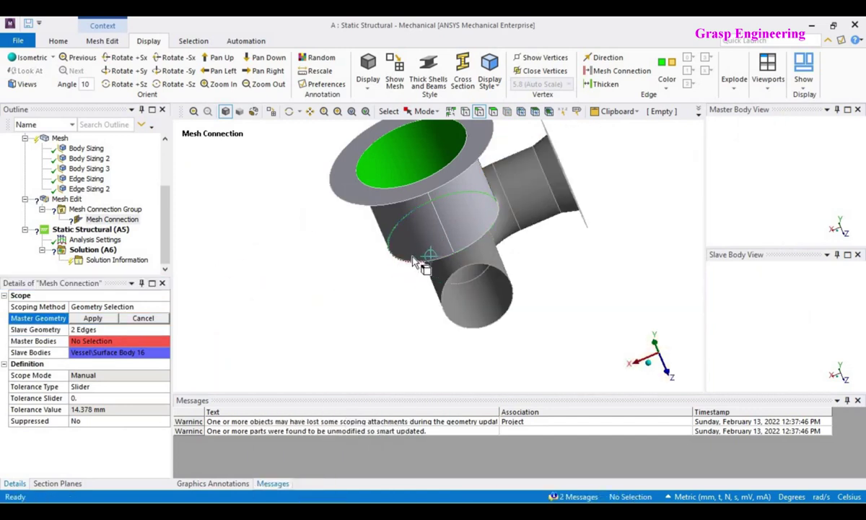
{"action": "left_click", "coordinate": [416, 272]}
{"action": "left_click", "coordinate": [436, 235], "text": "ctrl"}
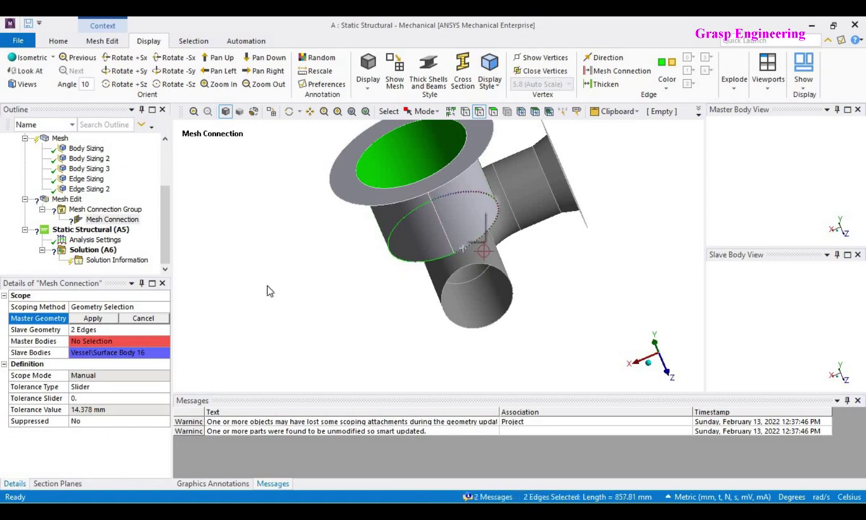
{"action": "left_click", "coordinate": [93, 318]}
{"action": "right_click", "coordinate": [285, 246]}
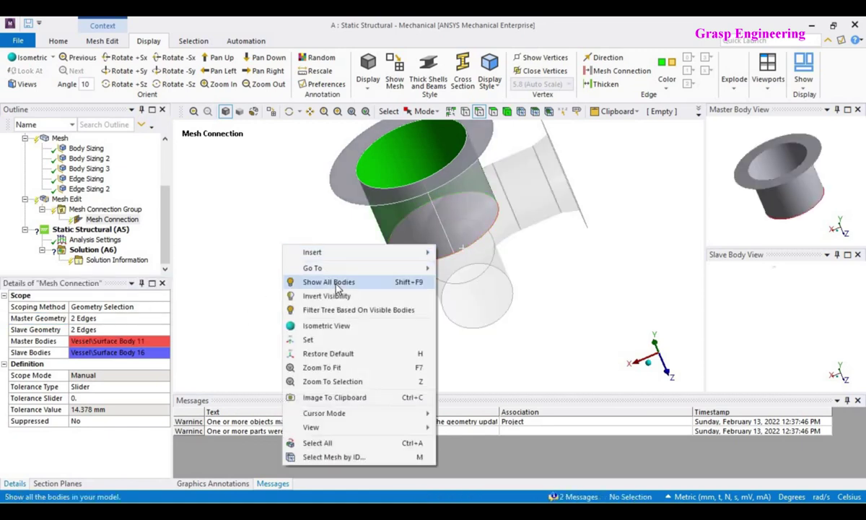
{"action": "left_click", "coordinate": [336, 285]}
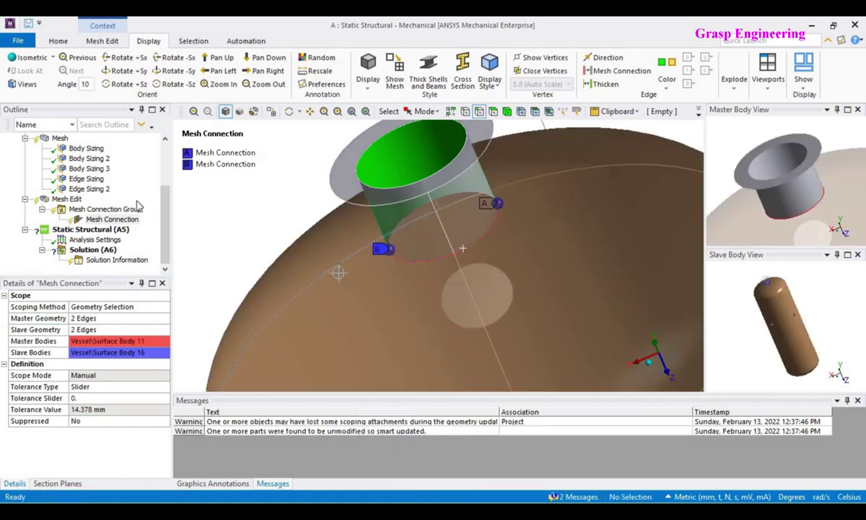
Set the number of divisions to 30 in both Edge Sizing and Edge Sizing 2.
{"action": "left_click", "coordinate": [87, 179]}
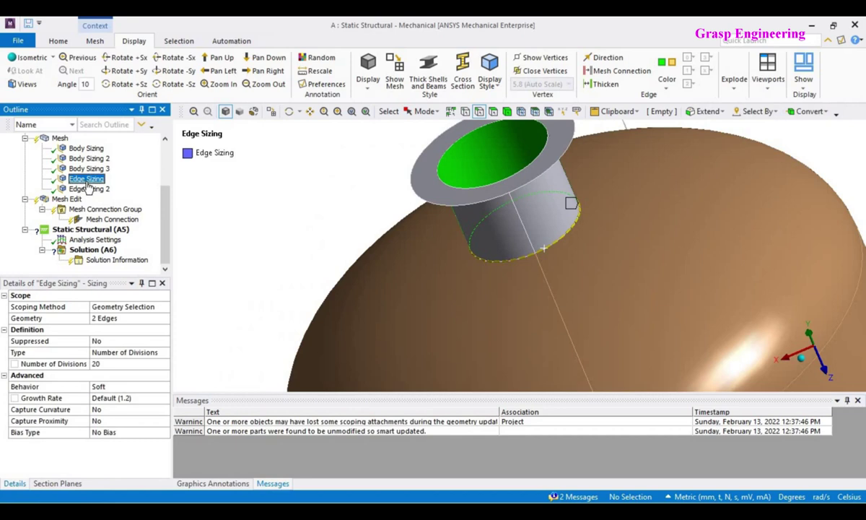
{"action": "left_click", "coordinate": [104, 364]}
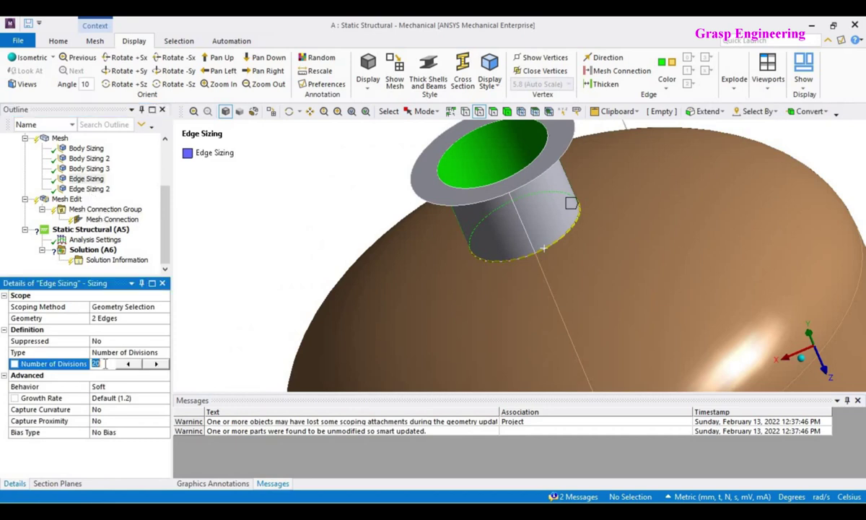
{"action": "left_click", "coordinate": [89, 188]}
{"action": "left_click", "coordinate": [106, 364]}
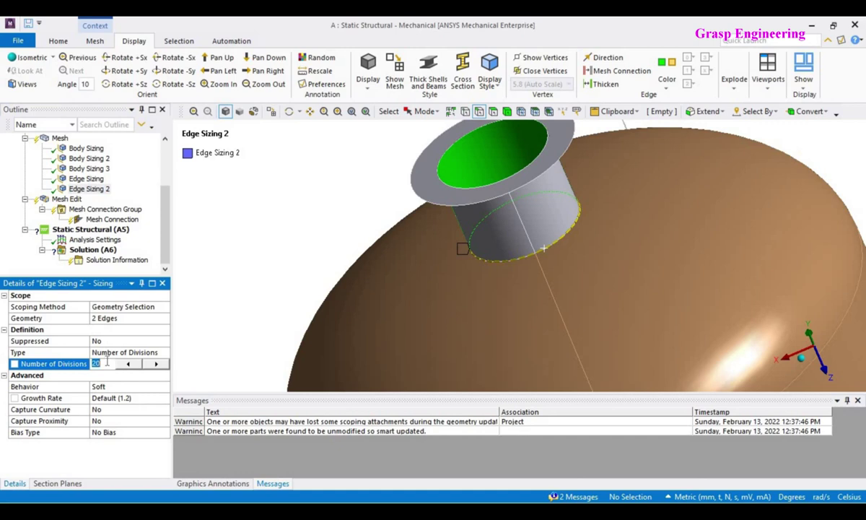
{"action": "type", "text": "30"}
{"action": "left_click", "coordinate": [81, 150]}
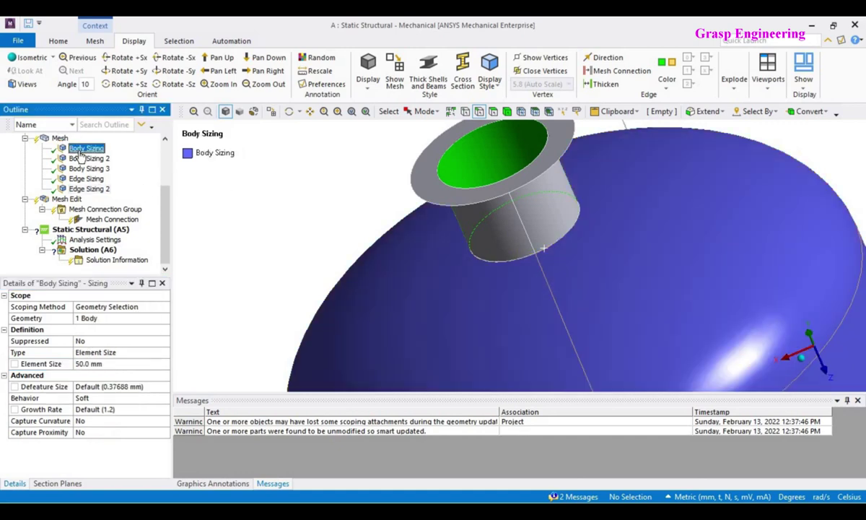
{"action": "left_click", "coordinate": [89, 158]}
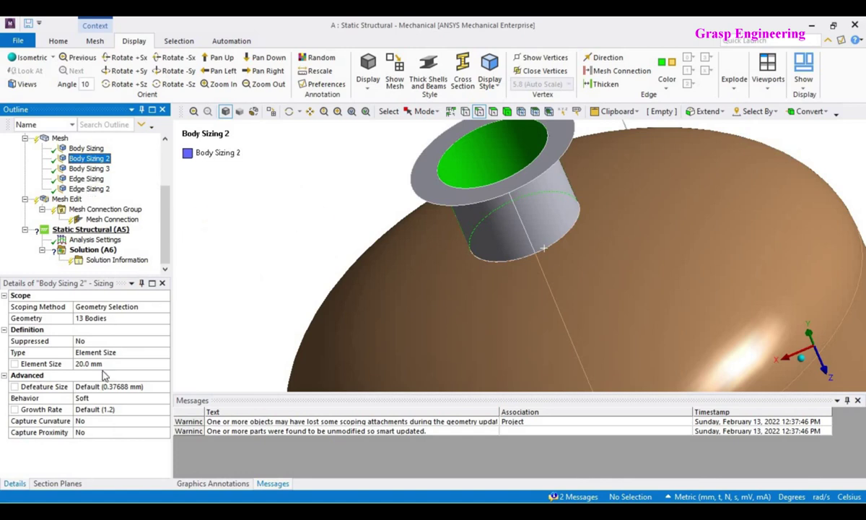
{"action": "left_click", "coordinate": [85, 178]}
{"action": "left_click", "coordinate": [89, 189]}
Clear all generated mesh data from the model and generate the mesh again.
{"action": "right_click", "coordinate": [59, 137]}
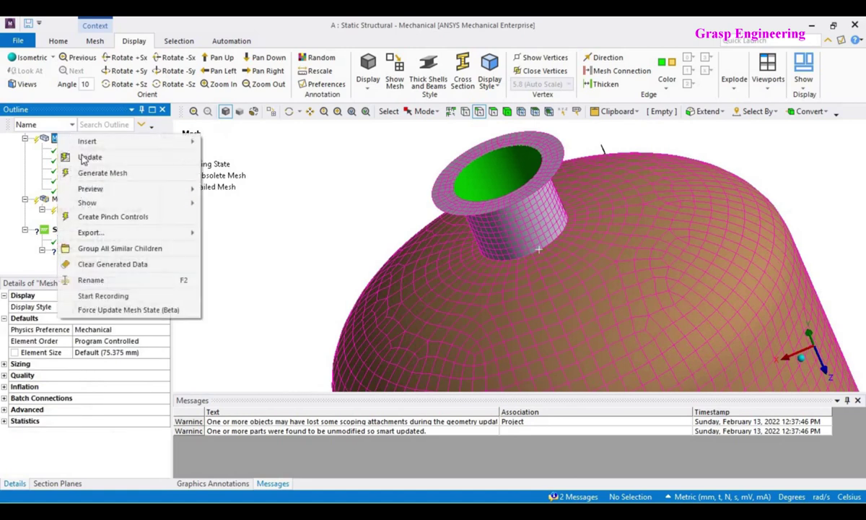
{"action": "left_click", "coordinate": [108, 251]}
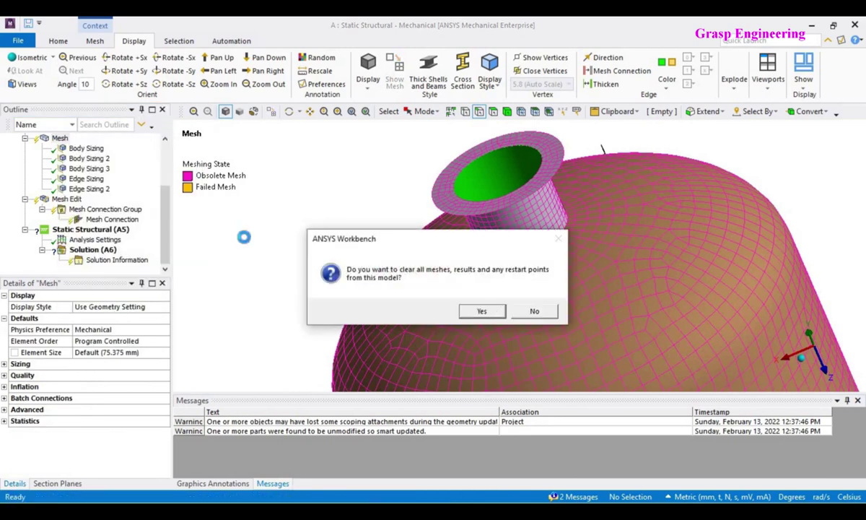
{"action": "key", "text": "Return"}
{"action": "right_click", "coordinate": [60, 140]}
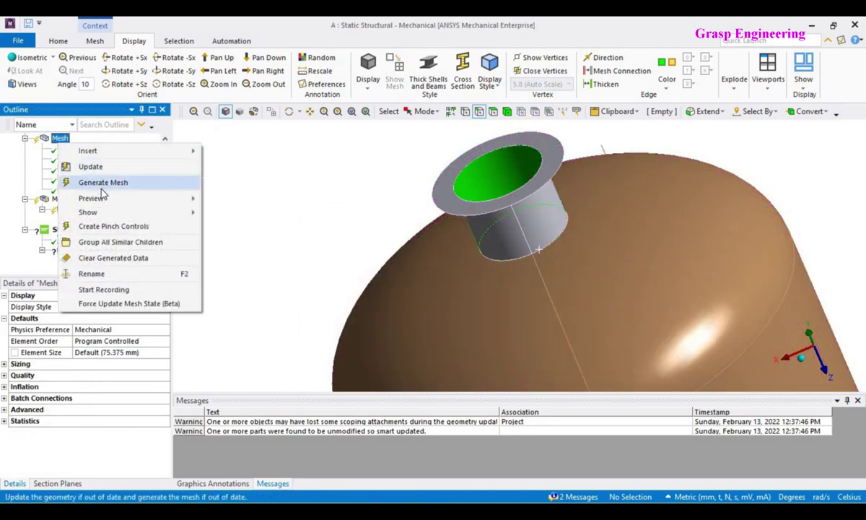
{"action": "left_click", "coordinate": [101, 182]}
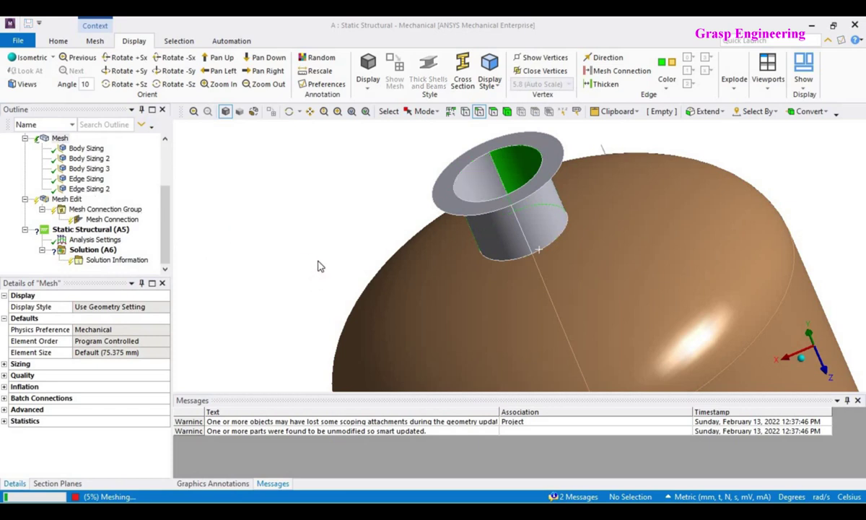
Inspect the vessel and the regenerated mesh where the end nozzle meets the head.
{"action": "scroll", "coordinate": [567, 276], "scroll_direction": "down", "scroll_amount": 3}
{"action": "mouse_move", "coordinate": [596, 301]}
{"action": "middle_mouse_down", "text": "ctrl"}
{"action": "mouse_move", "coordinate": [518, 214]}
{"action": "mouse_move", "coordinate": [525, 212]}
{"action": "middle_mouse_up", "text": "ctrl"}
{"action": "mouse_move", "coordinate": [601, 201]}
{"action": "middle_mouse_down"}
{"action": "mouse_move", "coordinate": [591, 219]}
{"action": "mouse_move", "coordinate": [433, 312]}
{"action": "middle_mouse_up"}
{"action": "middle_click_drag", "start_coordinate": [388, 261], "coordinate": [334, 201]}
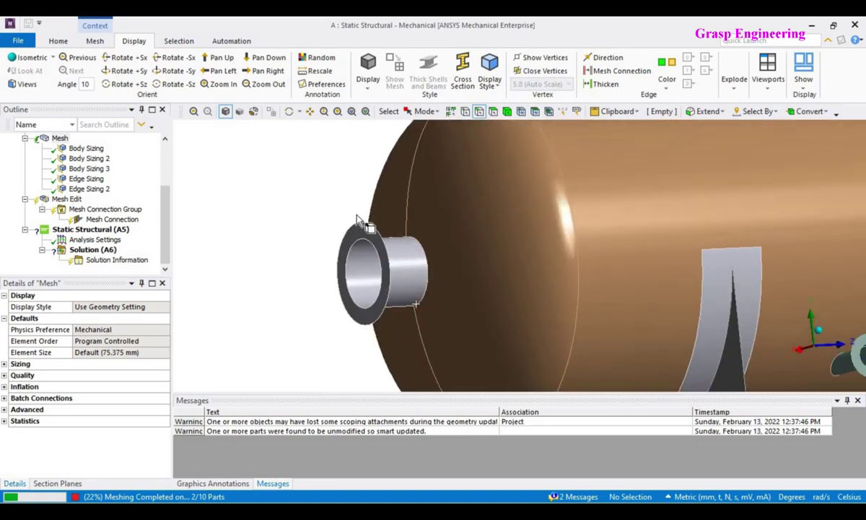
{"action": "scroll", "coordinate": [358, 227], "scroll_direction": "down", "scroll_amount": 2}
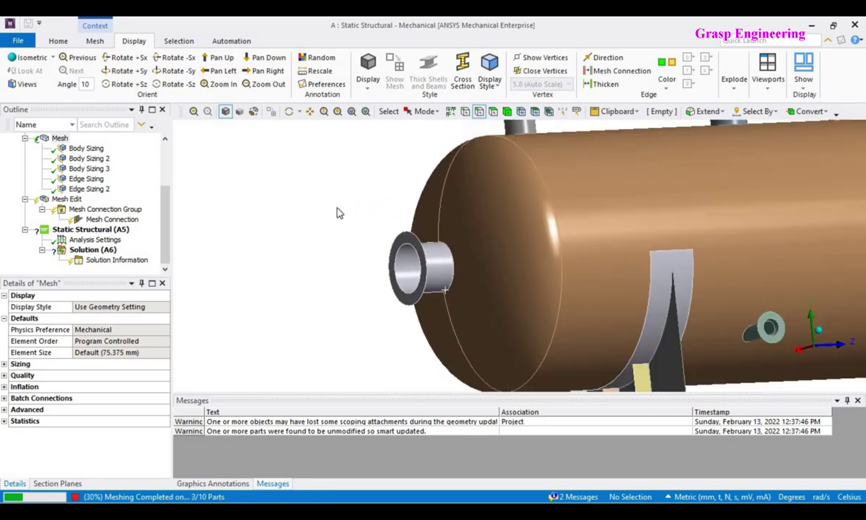
{"action": "scroll", "coordinate": [364, 220], "scroll_direction": "down", "scroll_amount": 2}
{"action": "middle_click_drag", "start_coordinate": [444, 273], "coordinate": [512, 193]}
{"action": "scroll", "coordinate": [507, 286], "scroll_direction": "up", "scroll_amount": 5}
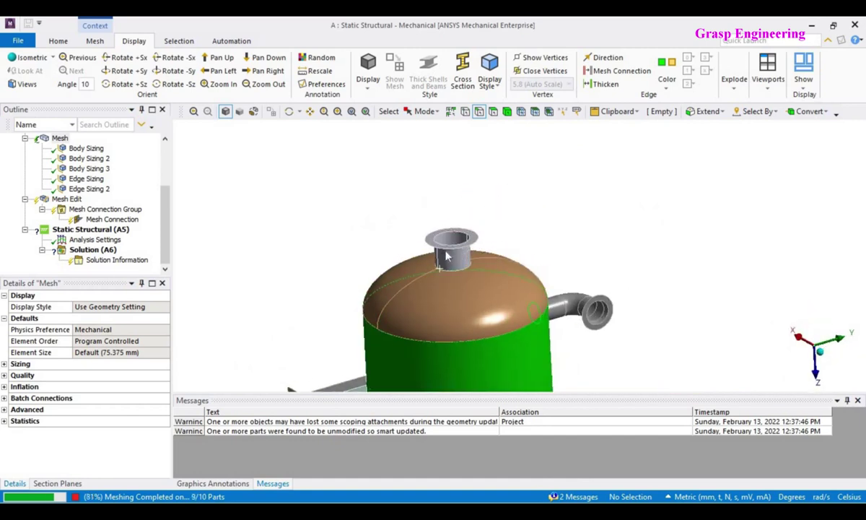
{"action": "scroll", "coordinate": [501, 290], "scroll_direction": "down", "scroll_amount": 4}
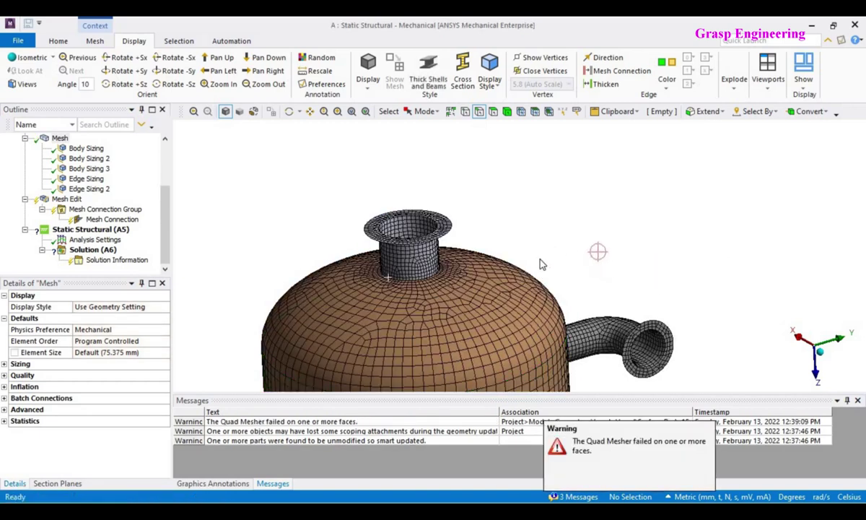
{"action": "scroll", "coordinate": [506, 243], "scroll_direction": "up", "scroll_amount": 3}
{"action": "middle_click_drag", "start_coordinate": [451, 307], "coordinate": [315, 331]}
{"action": "middle_click_drag", "start_coordinate": [455, 261], "coordinate": [650, 243]}
{"action": "scroll", "coordinate": [701, 236], "scroll_direction": "down", "scroll_amount": 2}
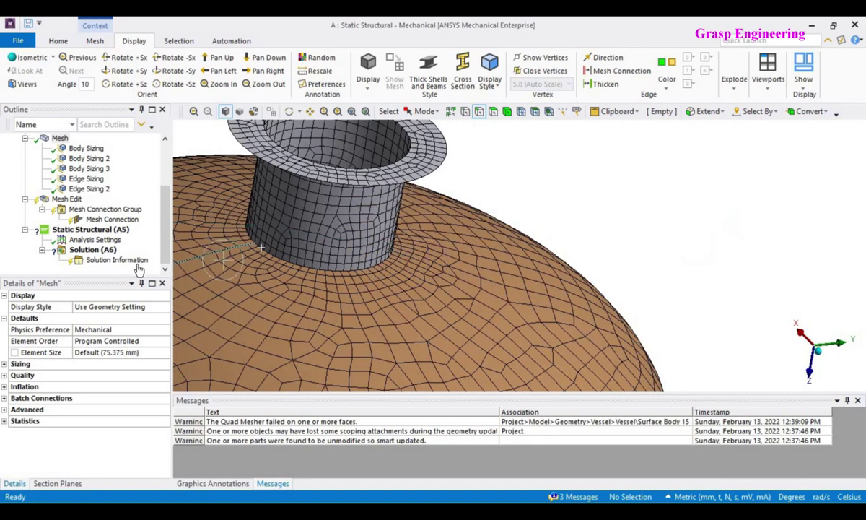
Generate the mesh connection between the end nozzle and the vessel head.
{"action": "left_click", "coordinate": [112, 219]}
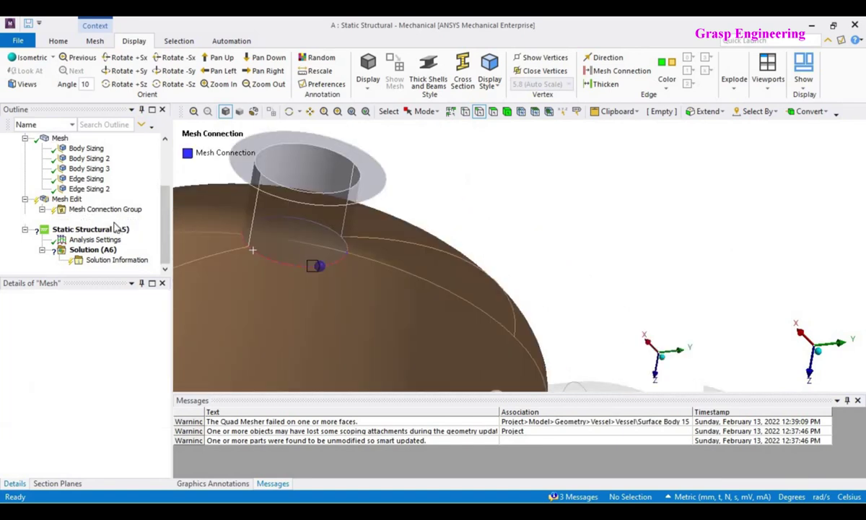
{"action": "right_click", "coordinate": [114, 220]}
{"action": "left_click", "coordinate": [149, 244]}
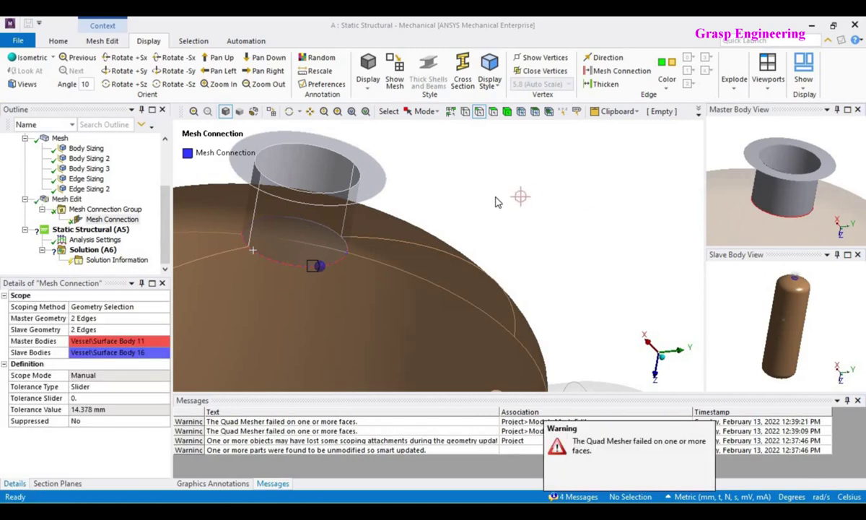
Display the mesh with edges colored by body connection and examine the connectivity at the end nozzle's joint with the head.
{"action": "left_click", "coordinate": [59, 138]}
{"action": "middle_click_drag", "start_coordinate": [303, 276], "coordinate": [249, 339]}
{"action": "left_click", "coordinate": [667, 70]}
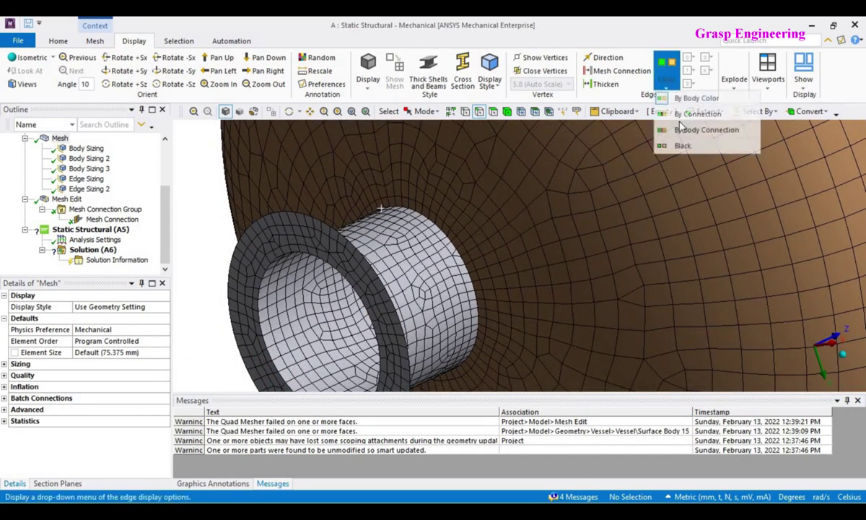
{"action": "left_click", "coordinate": [691, 131]}
{"action": "middle_click_drag", "start_coordinate": [584, 246], "coordinate": [347, 229]}
{"action": "scroll", "coordinate": [508, 272], "scroll_direction": "down", "scroll_amount": 5}
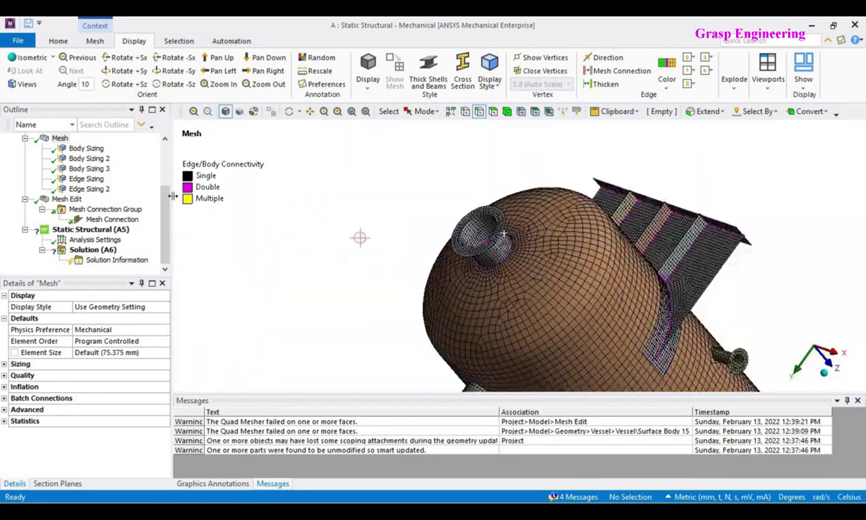
Review the settings of both edge sizings and the end nozzle's mesh connection.
{"action": "left_click", "coordinate": [91, 189]}
{"action": "left_click", "coordinate": [105, 219]}
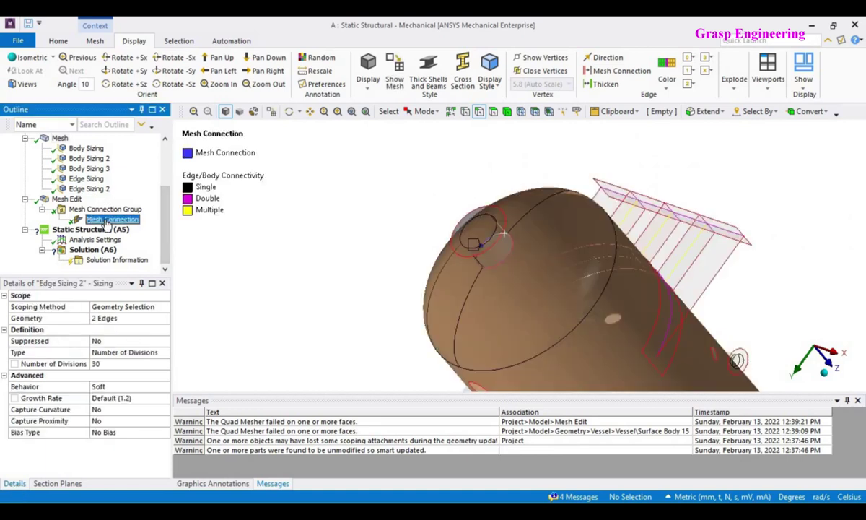
{"action": "left_click", "coordinate": [99, 180]}
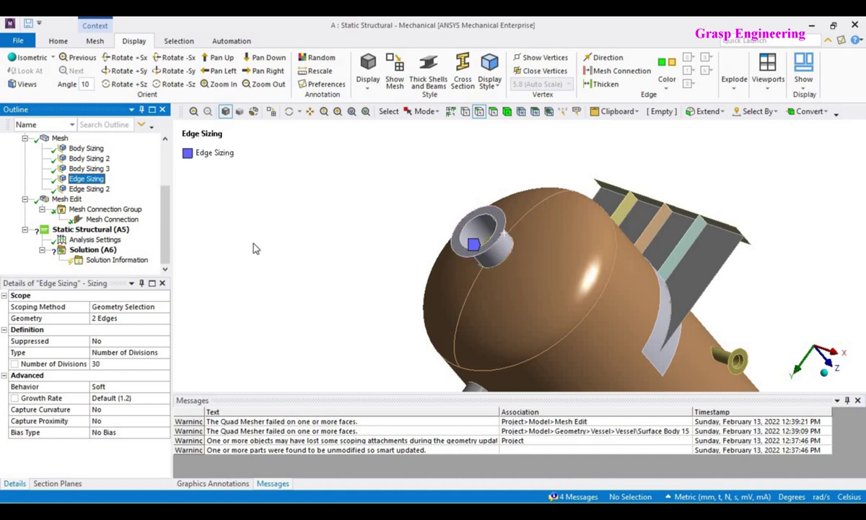
{"action": "left_click", "coordinate": [131, 222]}
Insert a second manual mesh connection into the mesh connection group for the blue nozzle on the vessel's cylindrical shell.
{"action": "middle_click_drag", "start_coordinate": [404, 265], "coordinate": [508, 192]}
{"action": "scroll", "coordinate": [428, 246], "scroll_direction": "up", "scroll_amount": 5}
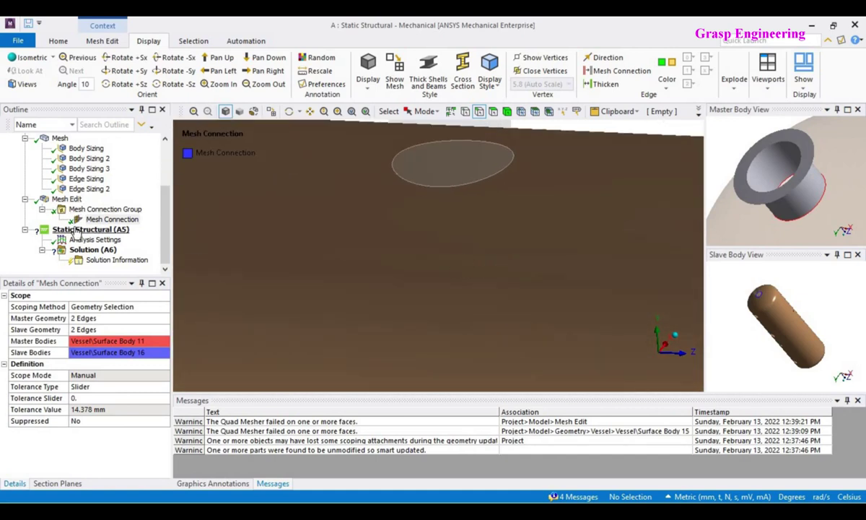
{"action": "left_click", "coordinate": [70, 200]}
{"action": "middle_click_drag", "start_coordinate": [466, 215], "coordinate": [516, 268]}
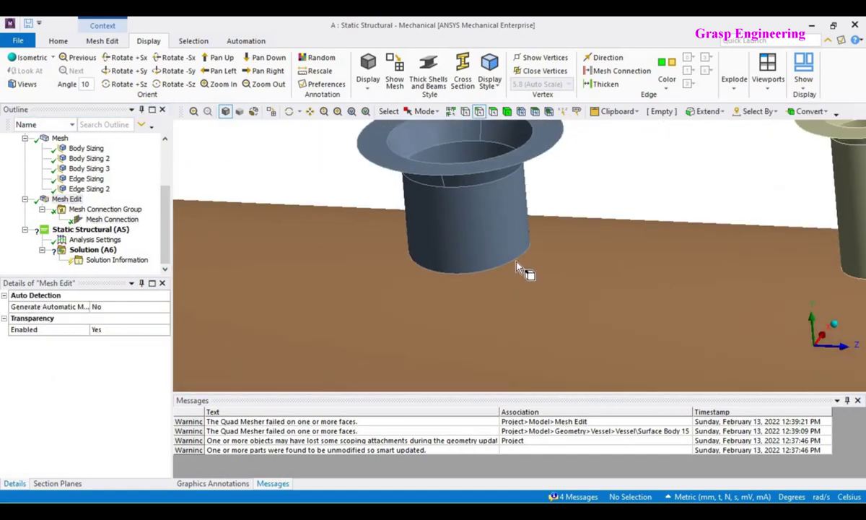
{"action": "left_click", "coordinate": [513, 263]}
{"action": "right_click", "coordinate": [101, 209]}
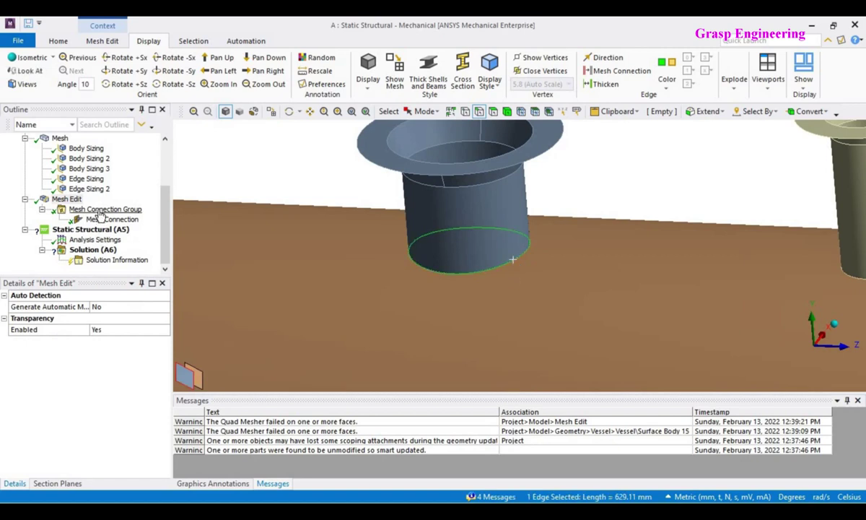
{"action": "mouse_move", "coordinate": [144, 217]}
{"action": "left_click", "coordinate": [320, 234]}
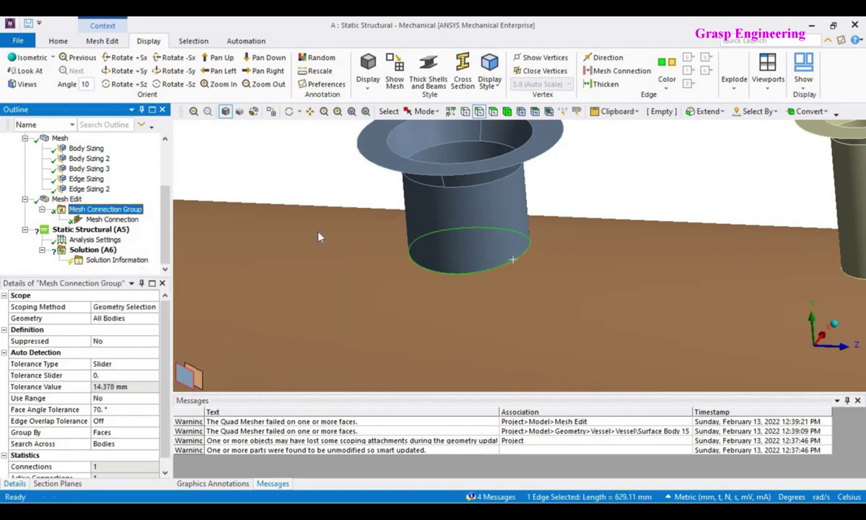
Set the blue nozzle's bottom circular edge as the new connection's master geometry and hide the nozzle body.
{"action": "left_click", "coordinate": [92, 318]}
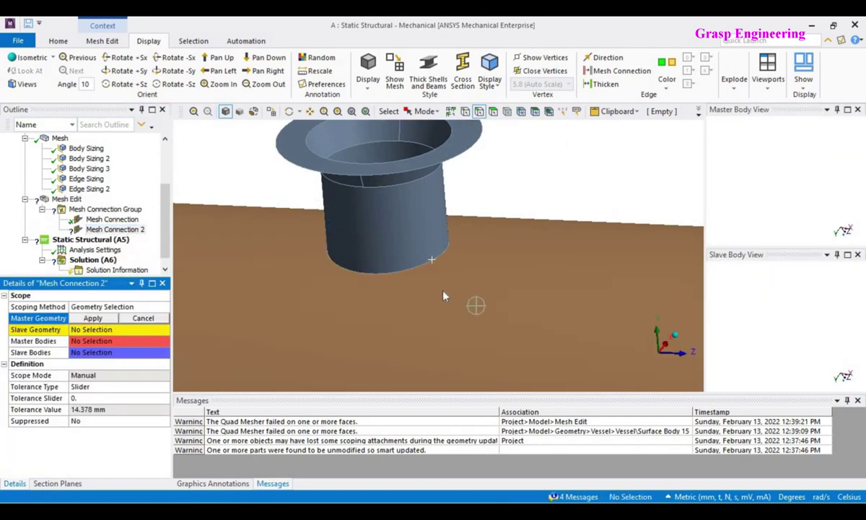
{"action": "left_click", "coordinate": [405, 278]}
{"action": "left_click", "coordinate": [92, 318]}
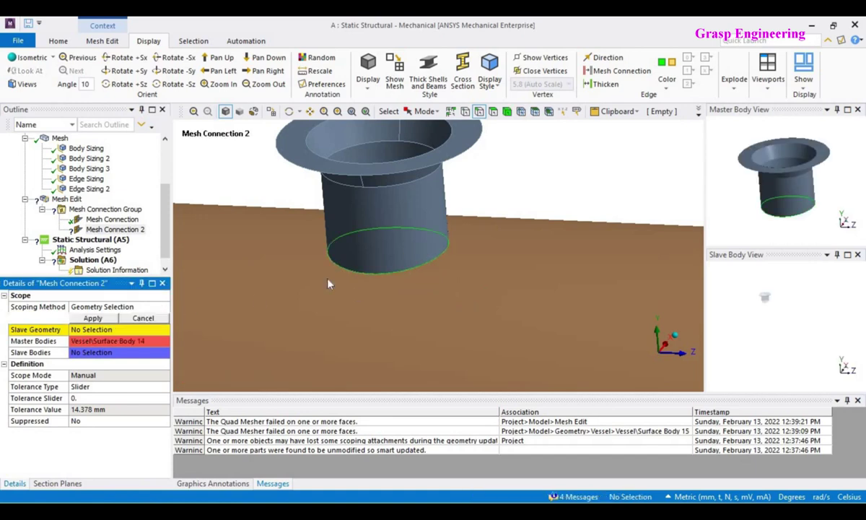
{"action": "right_click", "coordinate": [507, 166]}
{"action": "left_click", "coordinate": [548, 222]}
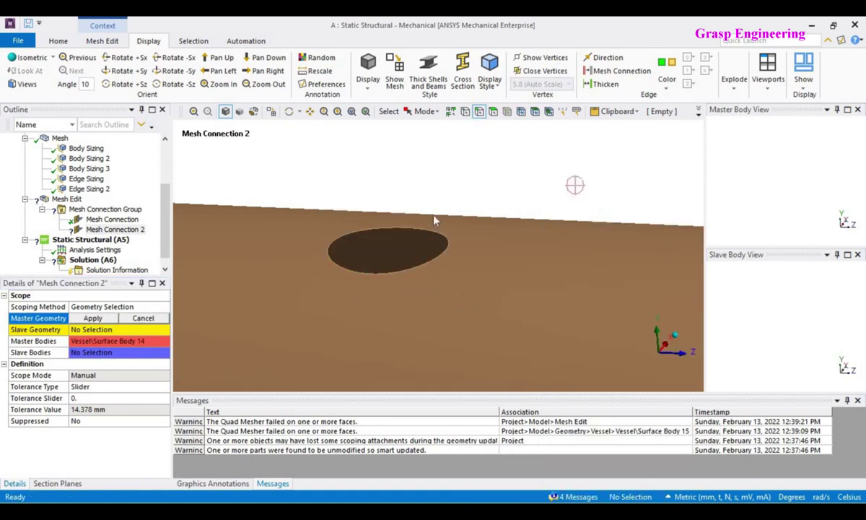
Set the edge of the vessel's opening under the hidden nozzle as slave geometry and show all bodies with the mesh.
{"action": "left_click", "coordinate": [92, 330]}
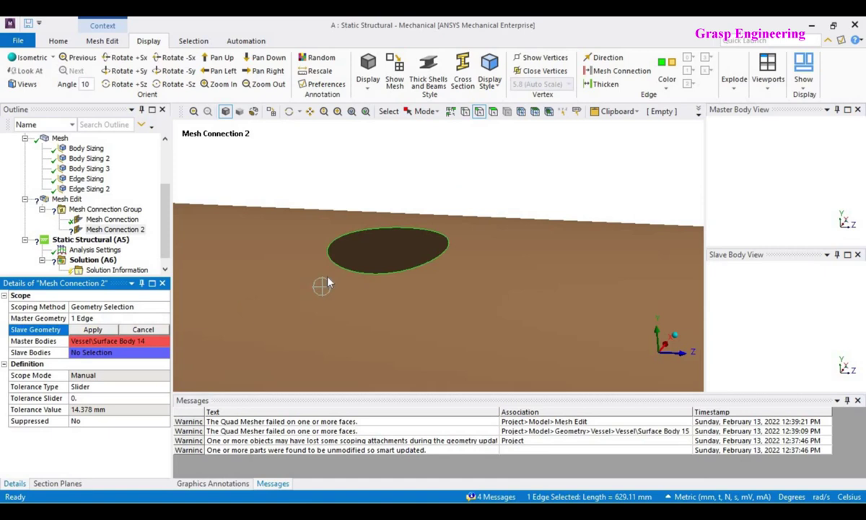
{"action": "left_click", "coordinate": [550, 169]}
{"action": "left_click", "coordinate": [444, 252]}
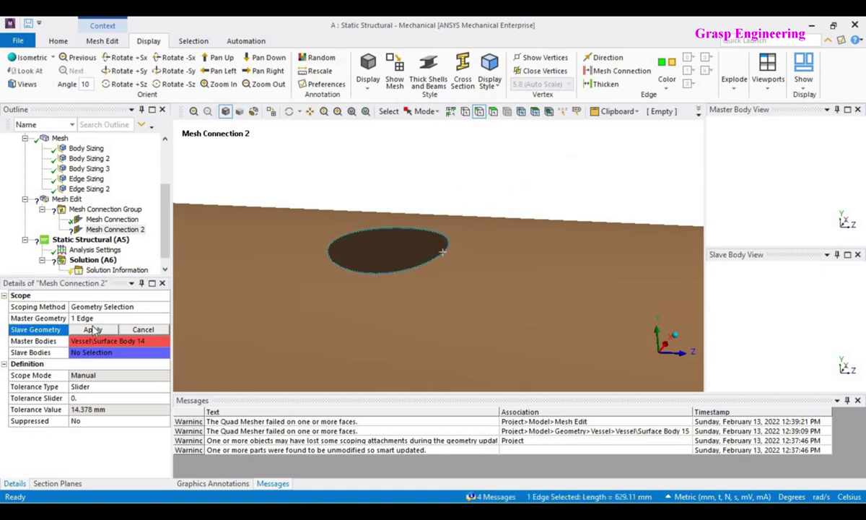
{"action": "left_click", "coordinate": [93, 329]}
{"action": "right_click", "coordinate": [494, 183]}
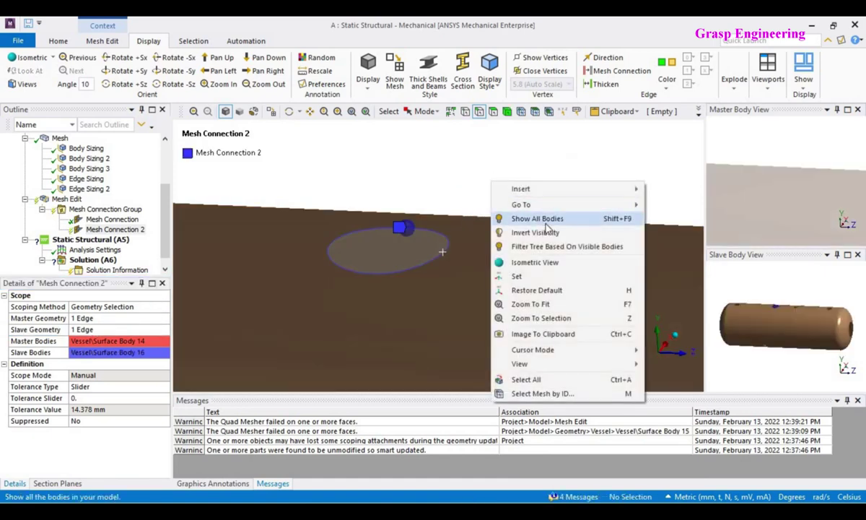
{"action": "left_click", "coordinate": [538, 219]}
{"action": "left_click", "coordinate": [61, 142]}
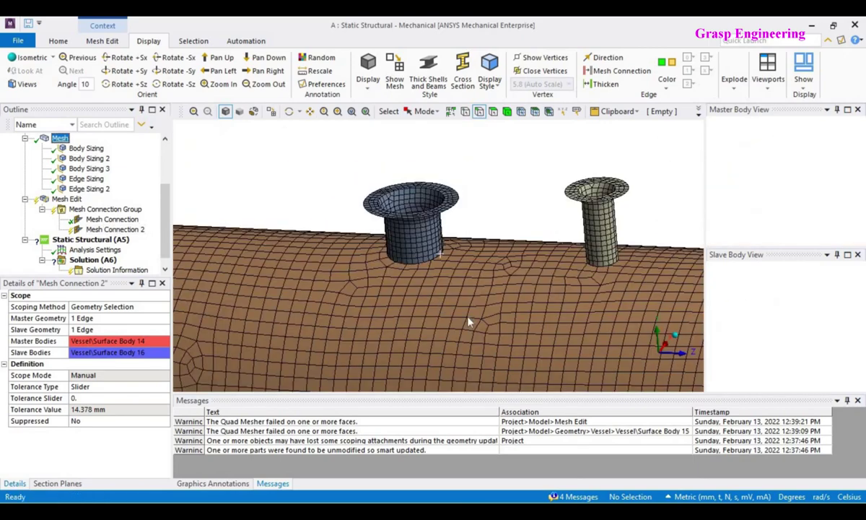
Generate the blue shell nozzle's mesh connection.
{"action": "scroll", "coordinate": [478, 281], "scroll_direction": "up", "scroll_amount": 5}
{"action": "middle_click_drag", "start_coordinate": [486, 284], "coordinate": [503, 323]}
{"action": "scroll", "coordinate": [498, 303], "scroll_direction": "down", "scroll_amount": 5}
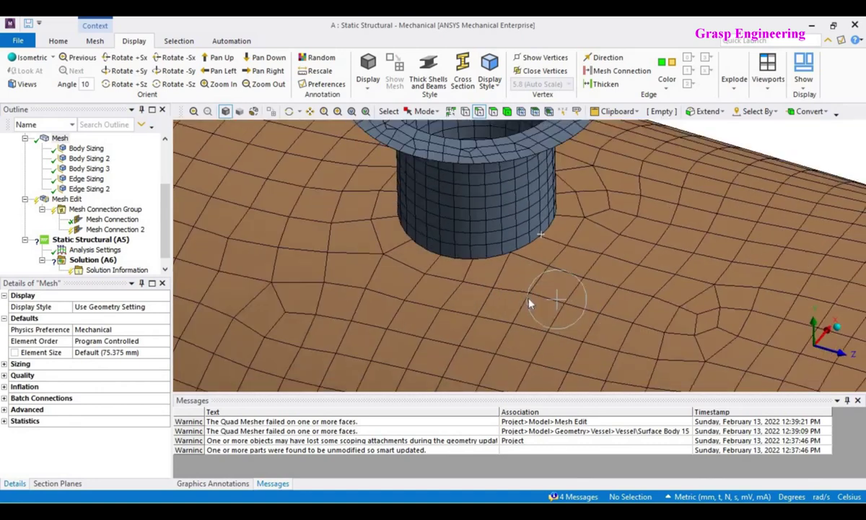
{"action": "right_click", "coordinate": [109, 233]}
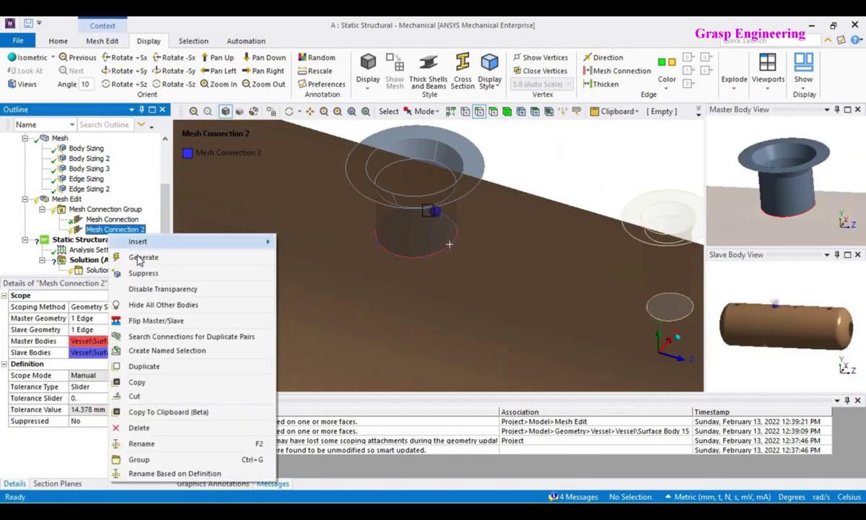
{"action": "left_click", "coordinate": [138, 258]}
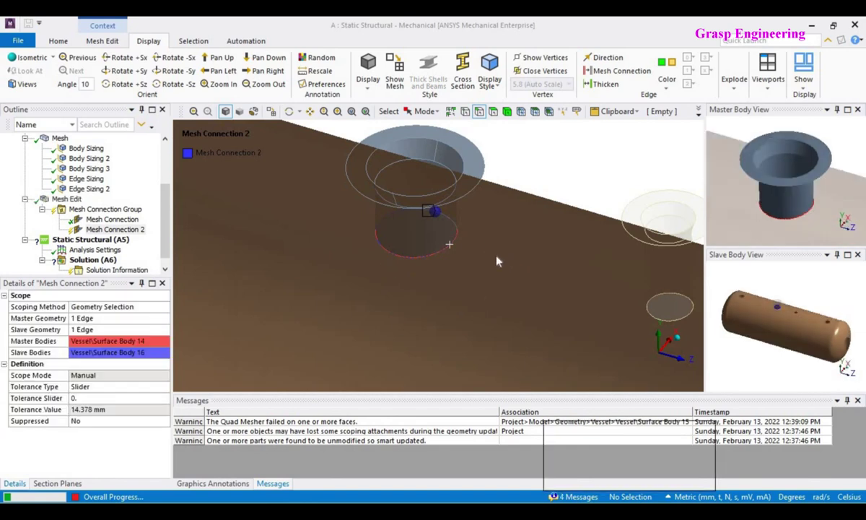
Examine the joint mesh at the blue nozzle's base with edges coloured by body connection.
{"action": "left_click", "coordinate": [60, 139]}
{"action": "scroll", "coordinate": [463, 274], "scroll_direction": "up", "scroll_amount": 10}
{"action": "middle_click_drag", "start_coordinate": [545, 265], "coordinate": [577, 195]}
{"action": "left_click", "coordinate": [667, 69]}
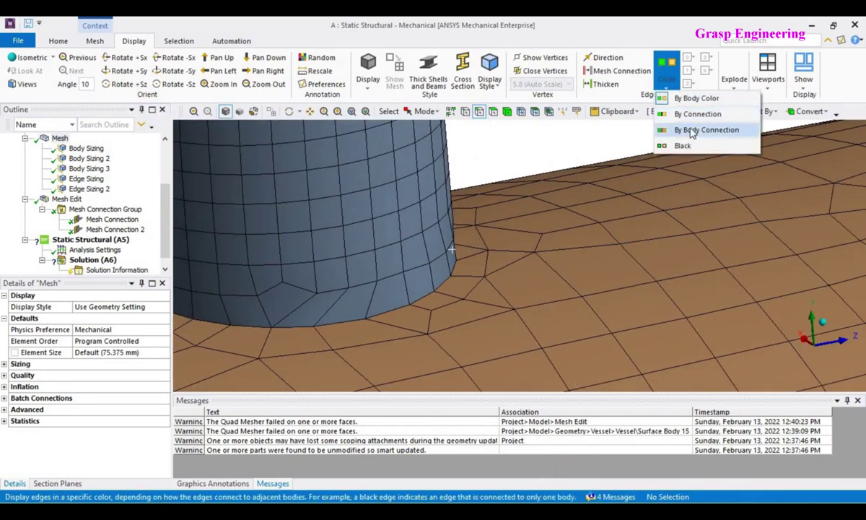
{"action": "left_click", "coordinate": [692, 132]}
{"action": "middle_click_drag", "start_coordinate": [419, 313], "coordinate": [383, 303]}
{"action": "scroll", "coordinate": [545, 320], "scroll_direction": "down", "scroll_amount": 6}
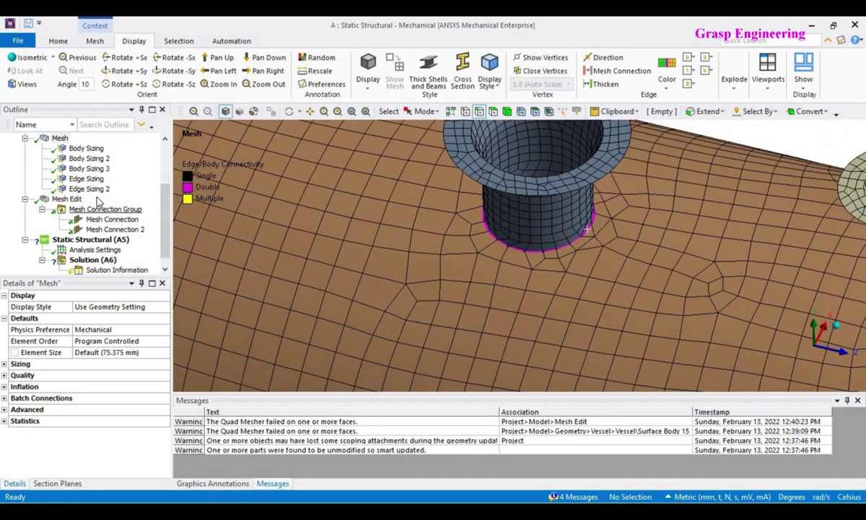
Insert an edge sizing on the two coincident circular edges at the blue nozzle's base with an element size of 20 mm.
{"action": "left_click", "coordinate": [92, 190]}
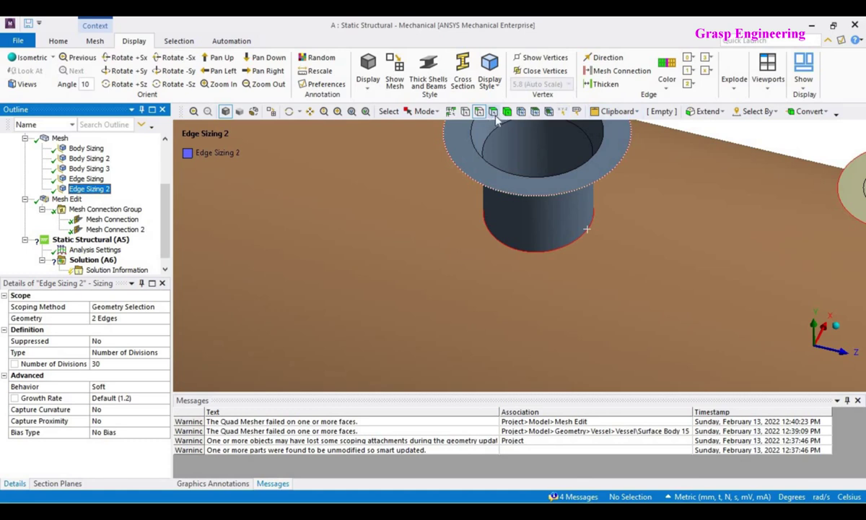
{"action": "left_click", "coordinate": [535, 250]}
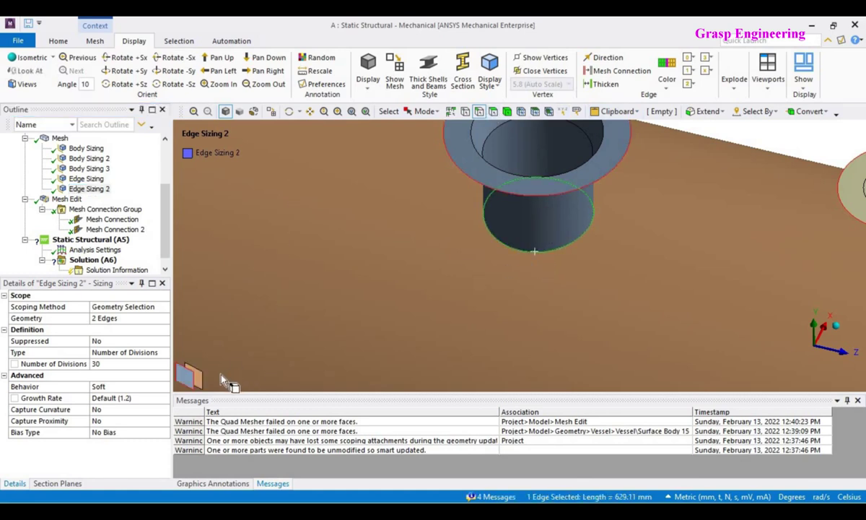
{"action": "left_click", "coordinate": [194, 377], "text": "ctrl"}
{"action": "right_click", "coordinate": [89, 193]}
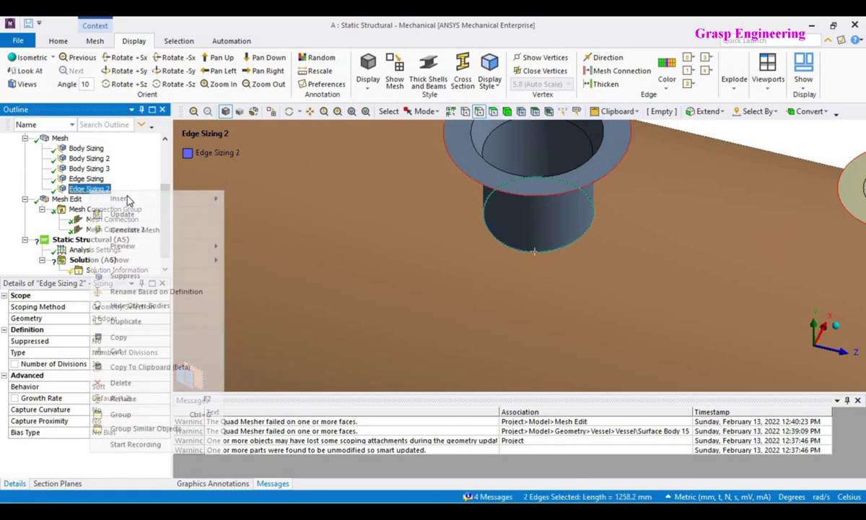
{"action": "mouse_move", "coordinate": [145, 198]}
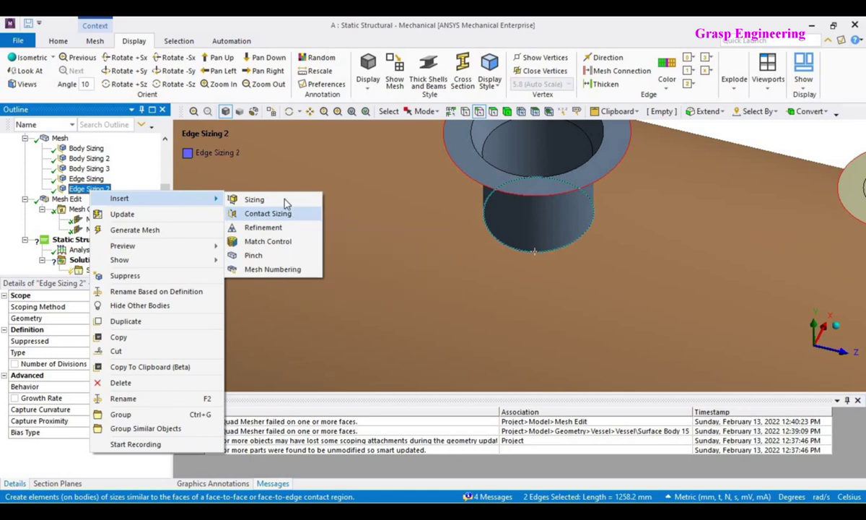
{"action": "left_click", "coordinate": [284, 199]}
{"action": "left_click", "coordinate": [94, 363]}
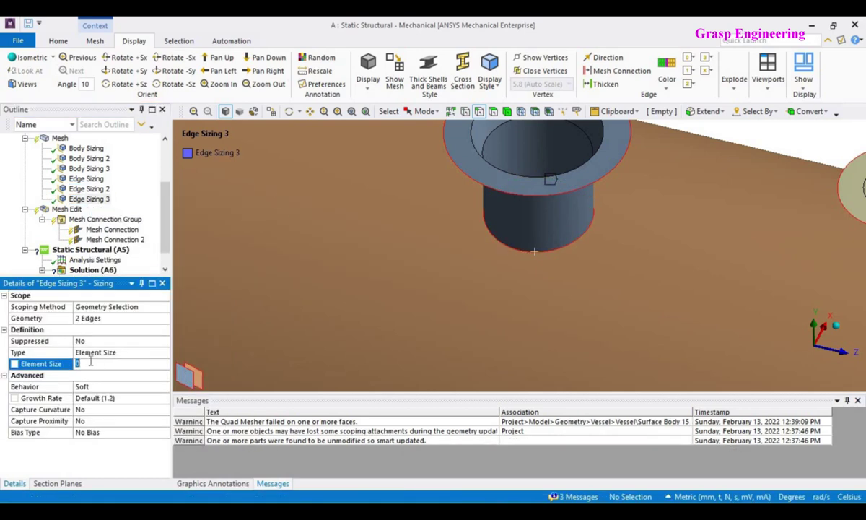
{"action": "scroll", "coordinate": [471, 276], "scroll_direction": "down", "scroll_amount": 4}
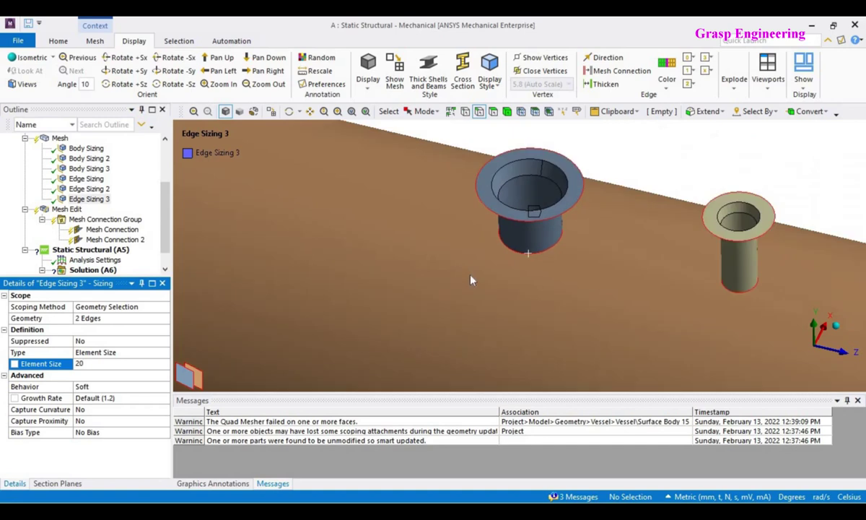
{"action": "key", "text": "Return"}
Clear the generated mesh data and regenerate the blue nozzle's mesh connection.
{"action": "right_click", "coordinate": [61, 139]}
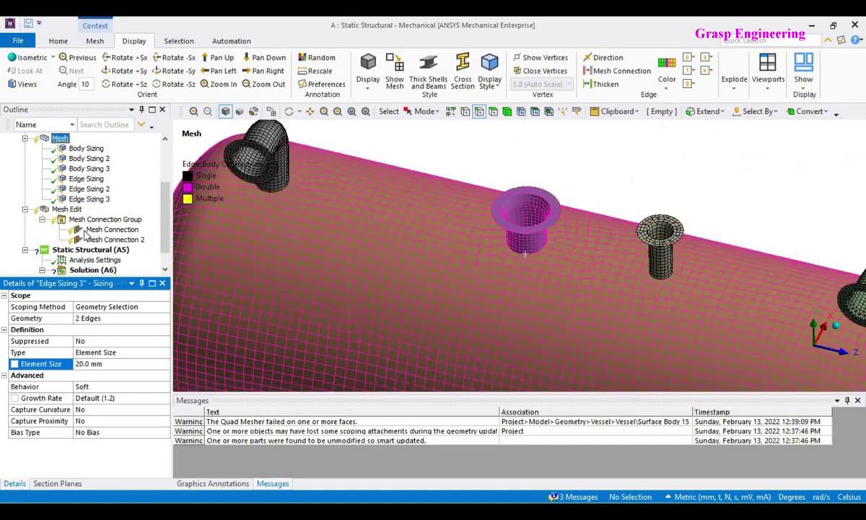
{"action": "left_click", "coordinate": [97, 271]}
{"action": "left_click", "coordinate": [482, 311]}
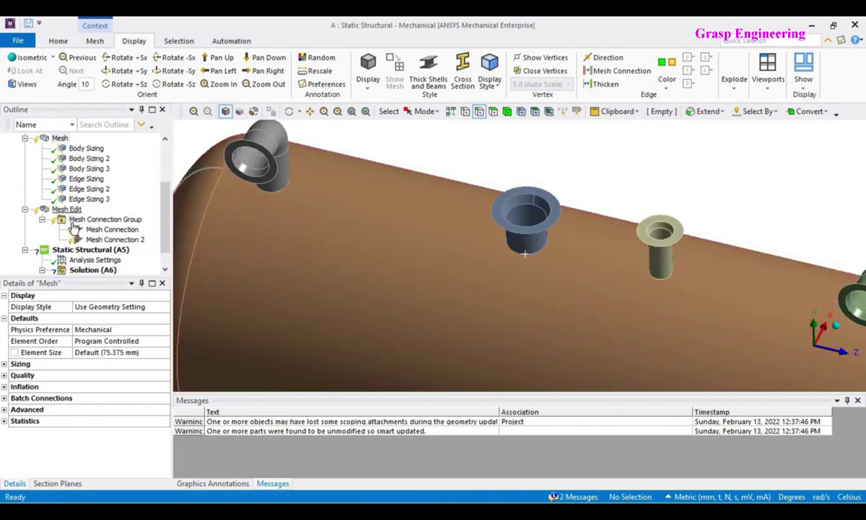
{"action": "right_click", "coordinate": [111, 239]}
{"action": "left_click", "coordinate": [127, 267]}
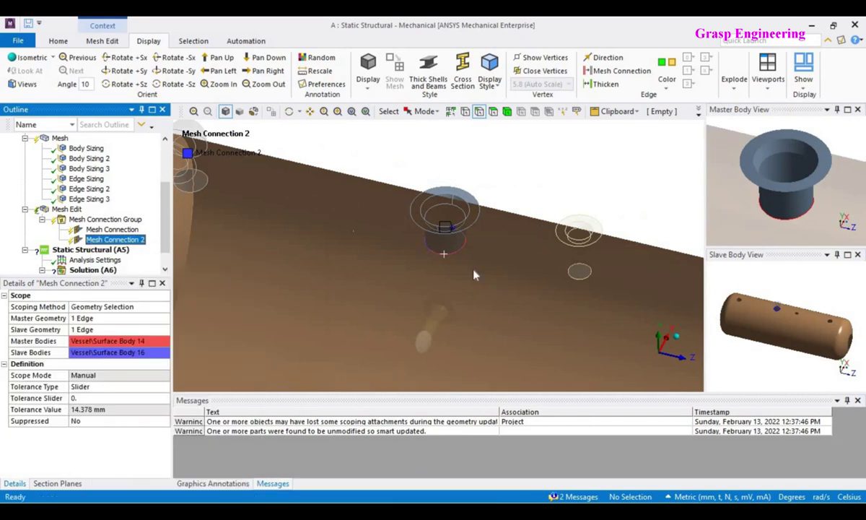
{"action": "scroll", "coordinate": [535, 232], "scroll_direction": "up", "scroll_amount": 2}
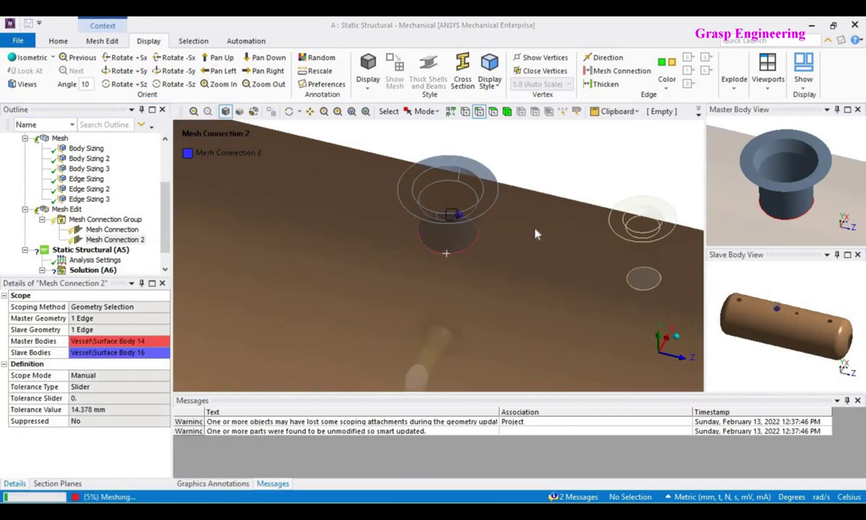
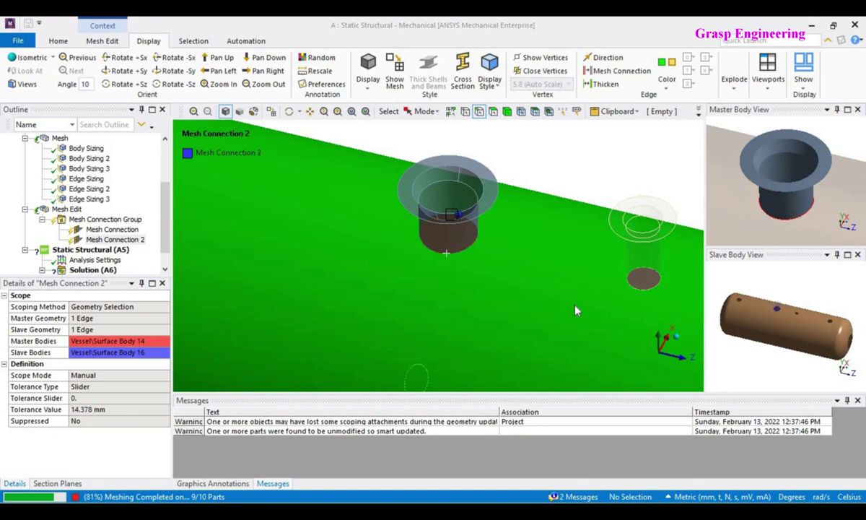
{"action": "middle_click_drag", "start_coordinate": [539, 286], "coordinate": [528, 221]}
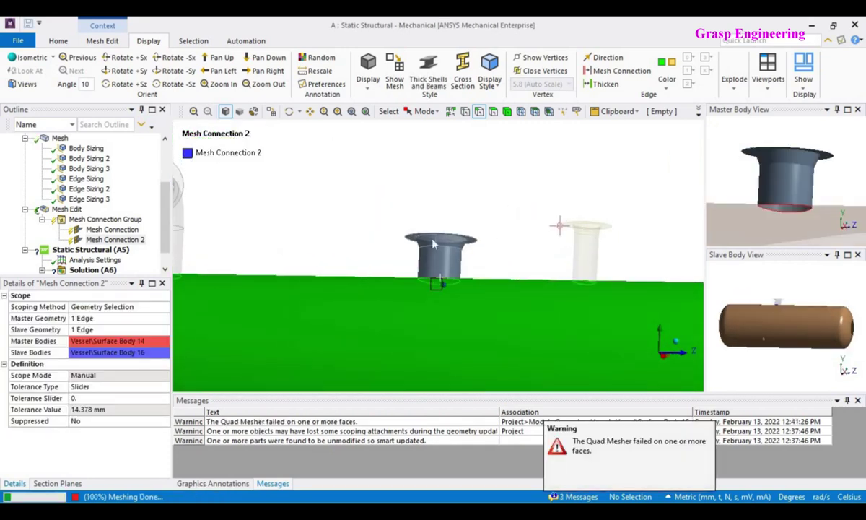
Check the new mesh around the shell nozzles and generate the end nozzle's mesh connection again.
{"action": "left_click", "coordinate": [59, 139]}
{"action": "middle_click_drag", "start_coordinate": [344, 278], "coordinate": [321, 332]}
{"action": "scroll", "coordinate": [515, 319], "scroll_direction": "up", "scroll_amount": 3}
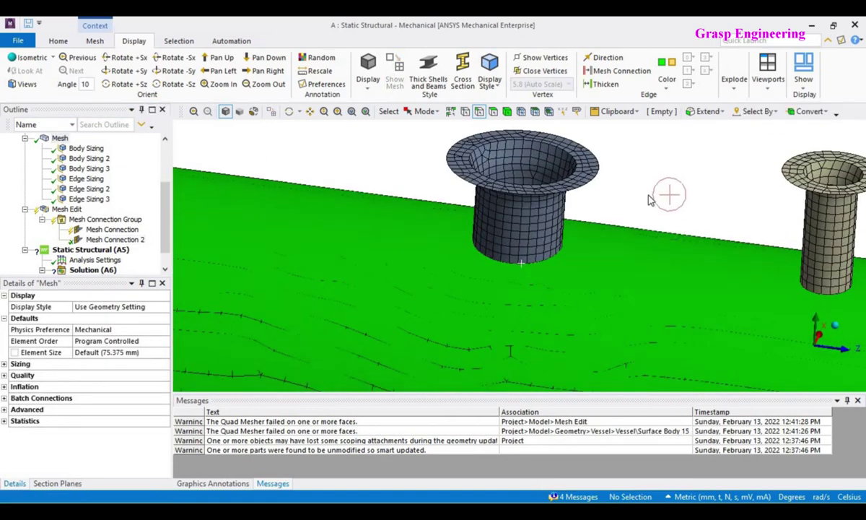
{"action": "scroll", "coordinate": [642, 206], "scroll_direction": "down", "scroll_amount": 2}
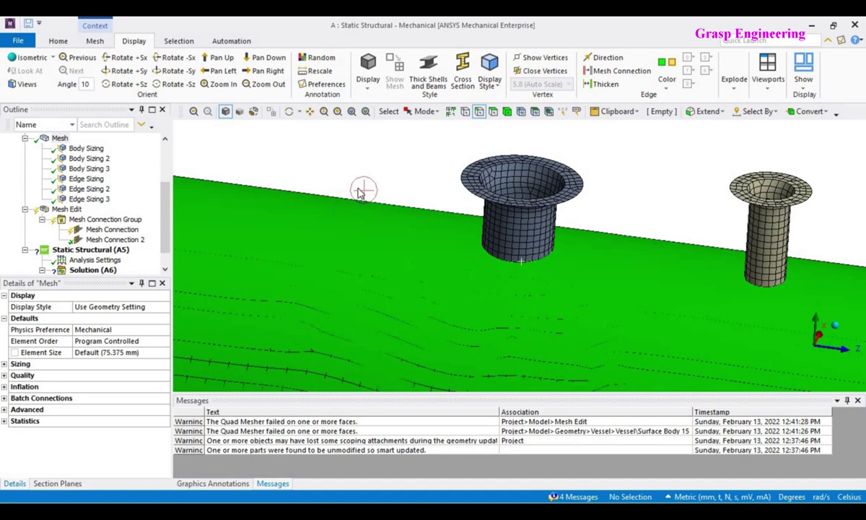
{"action": "scroll", "coordinate": [340, 198], "scroll_direction": "down", "scroll_amount": 3}
{"action": "left_click", "coordinate": [105, 230]}
{"action": "right_click", "coordinate": [101, 230]}
{"action": "left_click", "coordinate": [134, 253]}
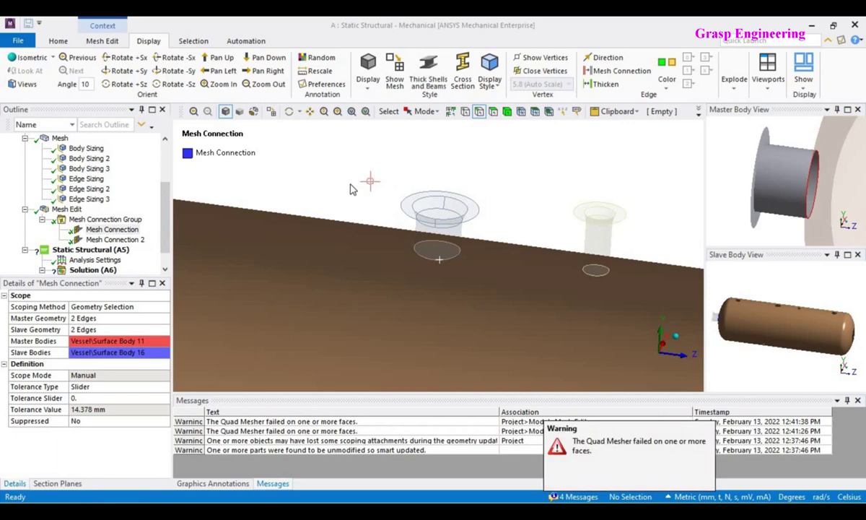
Inspect the refined mesh at the blue nozzle's base, colouring the edges by body connection.
{"action": "scroll", "coordinate": [63, 200], "scroll_direction": "up", "scroll_amount": 2}
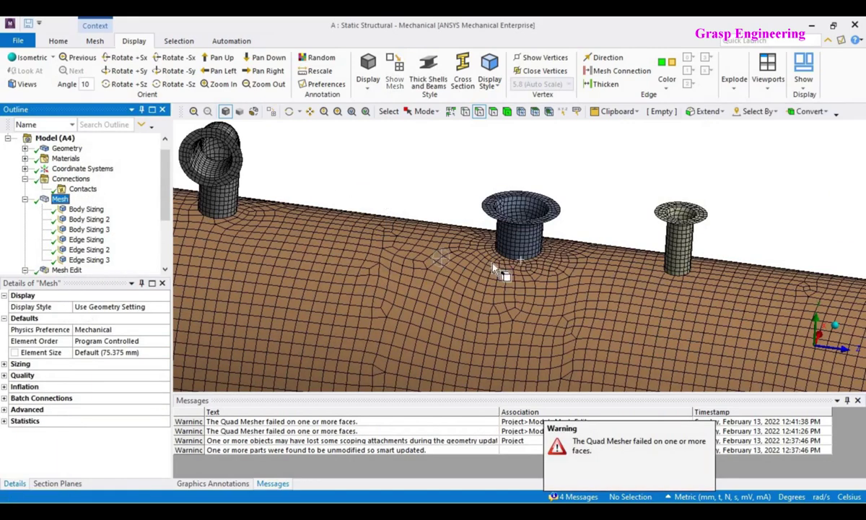
{"action": "scroll", "coordinate": [503, 268], "scroll_direction": "up", "scroll_amount": 6}
{"action": "middle_click_drag", "start_coordinate": [565, 305], "coordinate": [736, 201]}
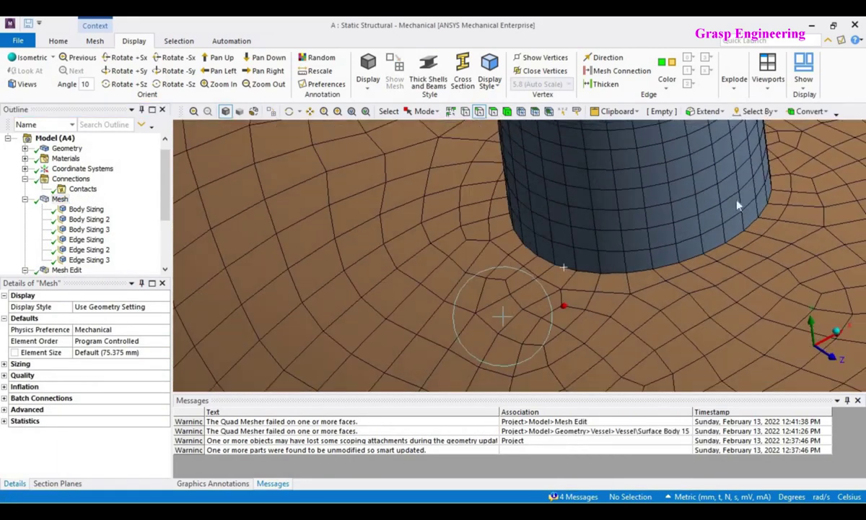
{"action": "left_click", "coordinate": [667, 72]}
{"action": "left_click", "coordinate": [707, 130]}
{"action": "mouse_move", "coordinate": [617, 283]}
{"action": "middle_mouse_down"}
{"action": "mouse_move", "coordinate": [671, 302]}
{"action": "mouse_move", "coordinate": [726, 300]}
{"action": "mouse_move", "coordinate": [743, 322]}
{"action": "mouse_move", "coordinate": [625, 278]}
{"action": "middle_mouse_up"}
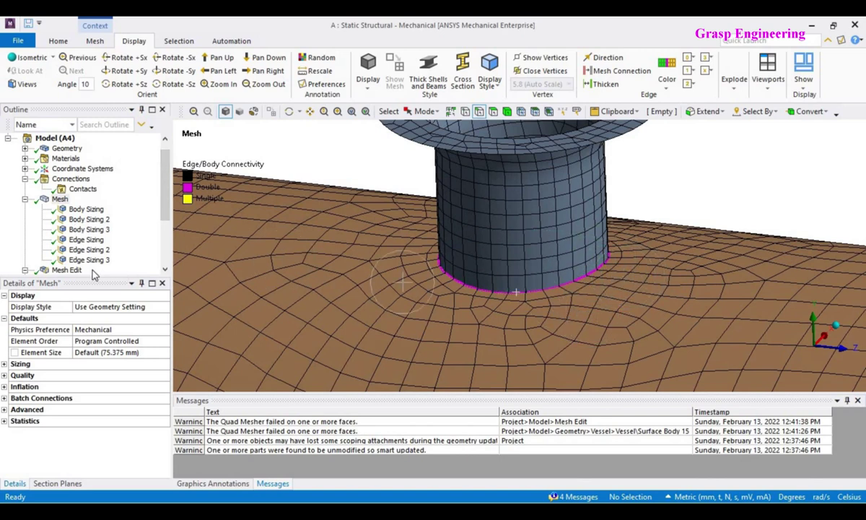
Review the blue nozzle's mesh connection settings and compare them with the mesh at its base.
{"action": "scroll", "coordinate": [115, 249], "scroll_direction": "down", "scroll_amount": 1}
{"action": "left_click", "coordinate": [115, 271]}
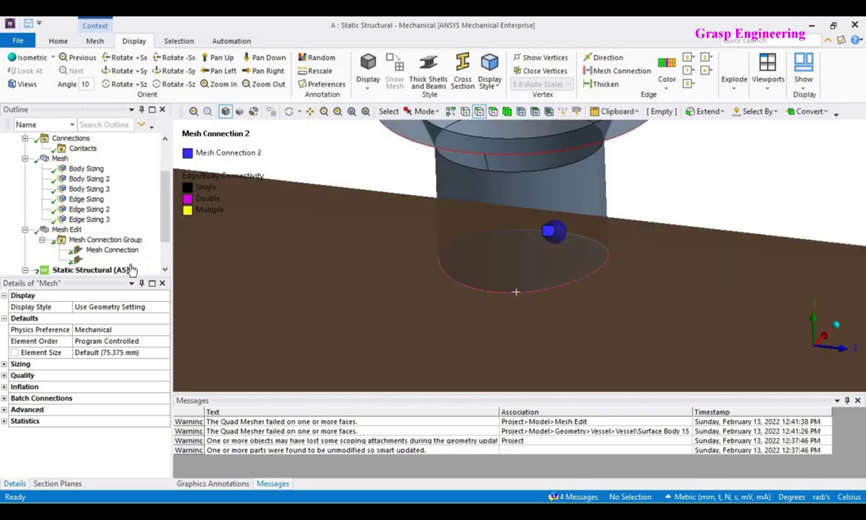
{"action": "left_click", "coordinate": [60, 158]}
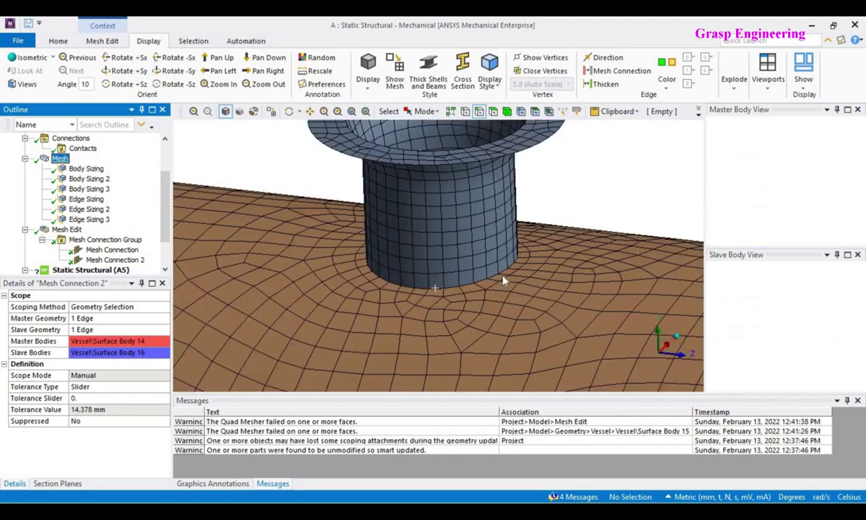
{"action": "scroll", "coordinate": [519, 315], "scroll_direction": "up", "scroll_amount": 3}
{"action": "scroll", "coordinate": [540, 308], "scroll_direction": "down", "scroll_amount": 5}
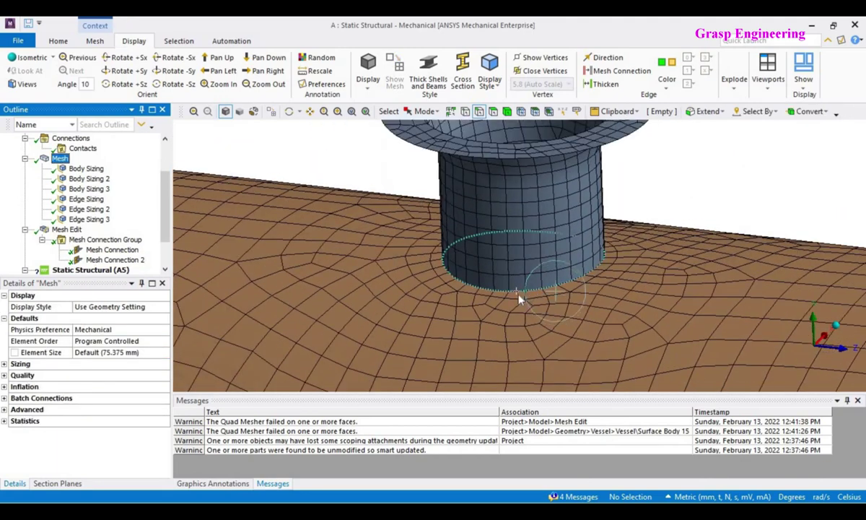
{"action": "scroll", "coordinate": [615, 303], "scroll_direction": "up", "scroll_amount": 2}
{"action": "scroll", "coordinate": [616, 303], "scroll_direction": "down", "scroll_amount": 2}
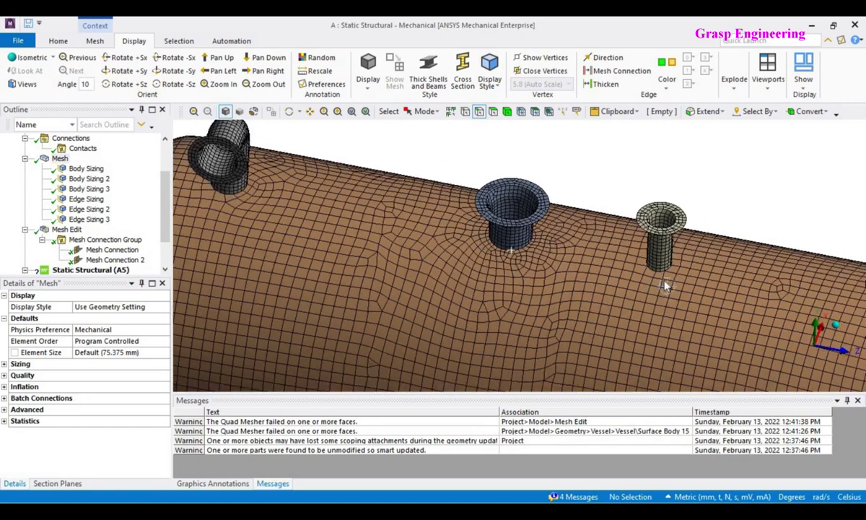
Examine the mesh around the green elbow nozzle and across the whole vessel.
{"action": "scroll", "coordinate": [582, 210], "scroll_direction": "down", "scroll_amount": 4}
{"action": "mouse_move", "coordinate": [689, 287]}
{"action": "middle_mouse_down"}
{"action": "mouse_move", "coordinate": [709, 275]}
{"action": "mouse_move", "coordinate": [668, 276]}
{"action": "mouse_move", "coordinate": [712, 287]}
{"action": "middle_mouse_up"}
{"action": "scroll", "coordinate": [599, 276], "scroll_direction": "up", "scroll_amount": 8}
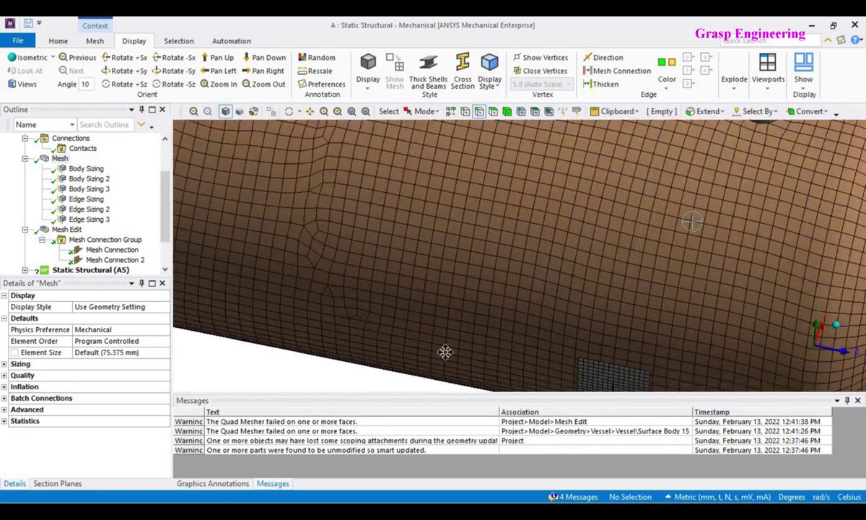
{"action": "scroll", "coordinate": [525, 319], "scroll_direction": "up", "scroll_amount": 1}
{"action": "scroll", "coordinate": [591, 244], "scroll_direction": "down", "scroll_amount": 1}
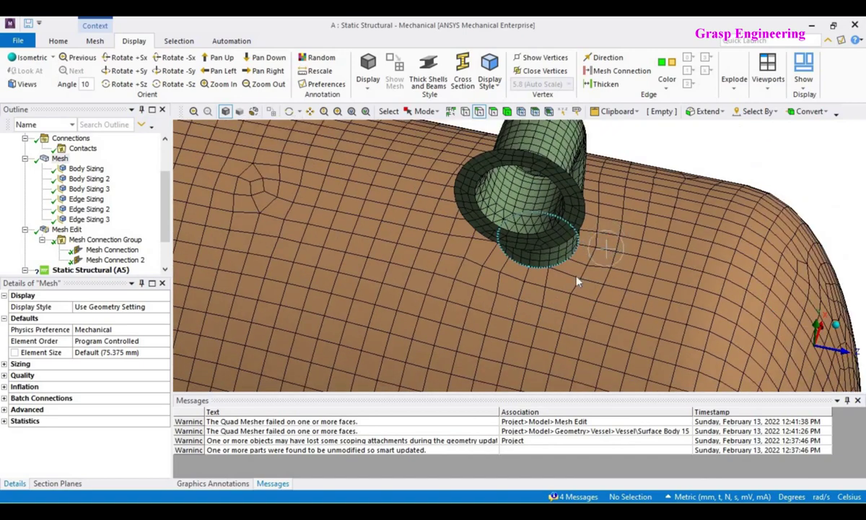
{"action": "middle_click_drag", "start_coordinate": [587, 269], "coordinate": [635, 256]}
{"action": "scroll", "coordinate": [635, 260], "scroll_direction": "down", "scroll_amount": 8}
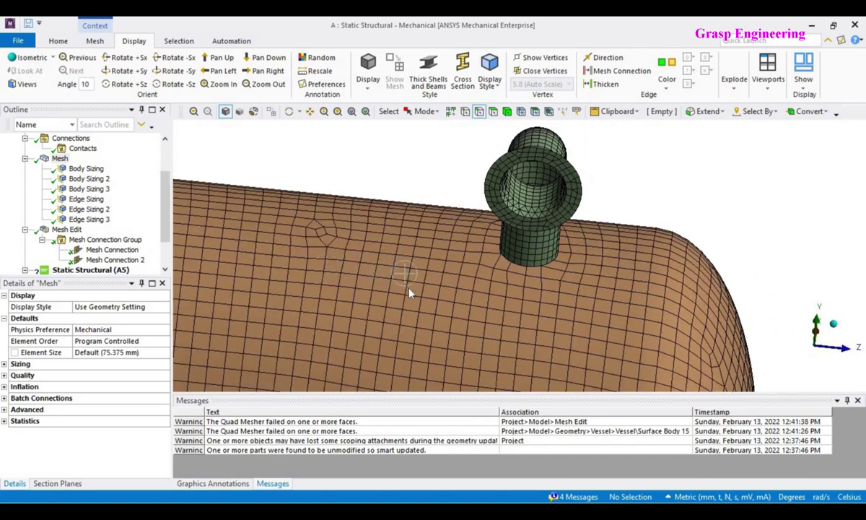
{"action": "middle_click_drag", "start_coordinate": [355, 272], "coordinate": [565, 239], "text": "ctrl"}
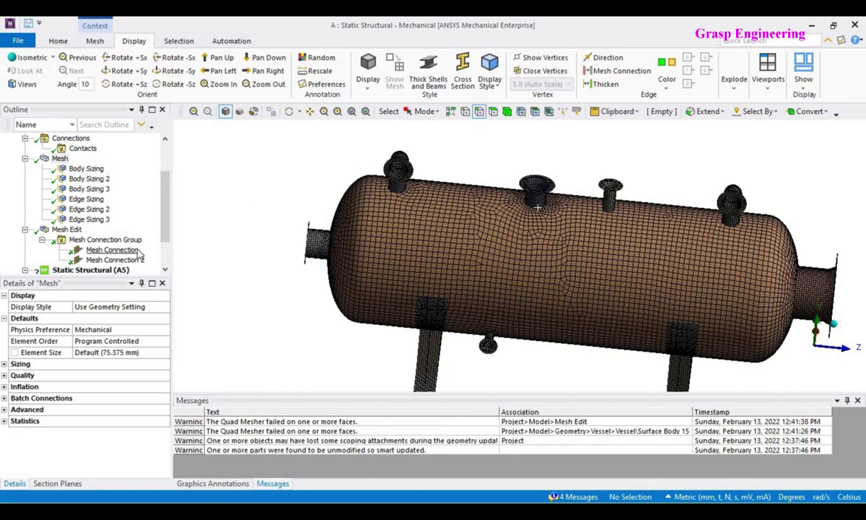
{"action": "scroll", "coordinate": [141, 254], "scroll_direction": "down", "scroll_amount": 2}
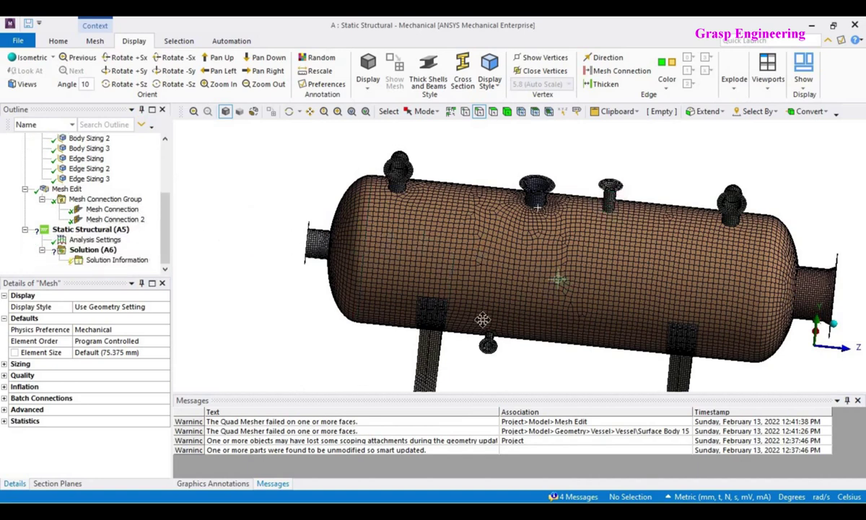
{"action": "middle_click_drag", "start_coordinate": [482, 318], "coordinate": [404, 387], "text": "ctrl"}
Insert a manual contact region into the Contacts group.
{"action": "left_click_drag", "start_coordinate": [163, 208], "coordinate": [173, 175]}
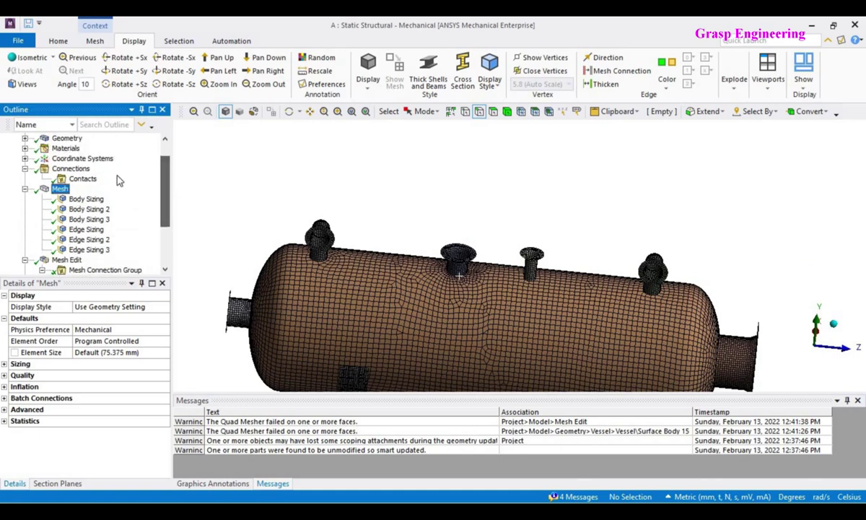
{"action": "left_click", "coordinate": [83, 179]}
{"action": "right_click", "coordinate": [85, 179]}
{"action": "mouse_move", "coordinate": [177, 204]}
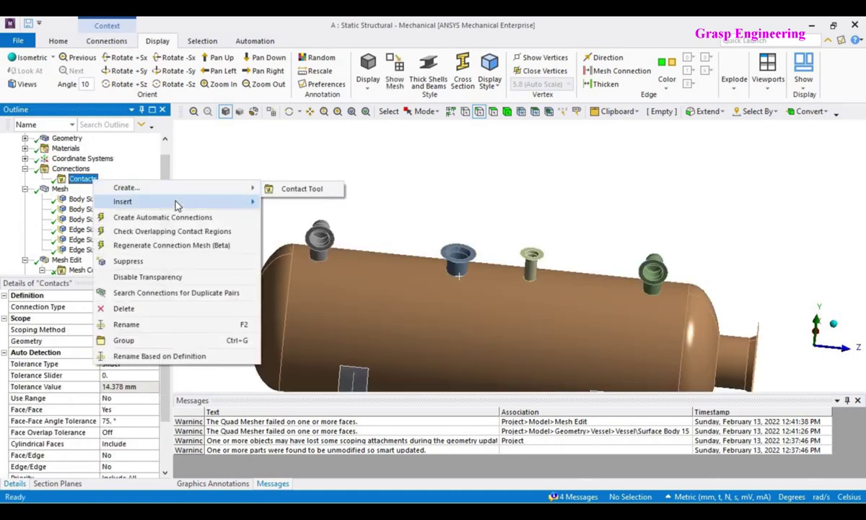
{"action": "left_click", "coordinate": [321, 216]}
Set the edge of the vessel's opening under the small cream nozzle as the new region's contact geometry.
{"action": "scroll", "coordinate": [556, 308], "scroll_direction": "up", "scroll_amount": 5}
{"action": "middle_click_drag", "start_coordinate": [563, 268], "coordinate": [533, 180], "text": "ctrl"}
{"action": "left_click", "coordinate": [437, 241]}
{"action": "left_click", "coordinate": [119, 317]}
{"action": "left_click", "coordinate": [103, 319]}
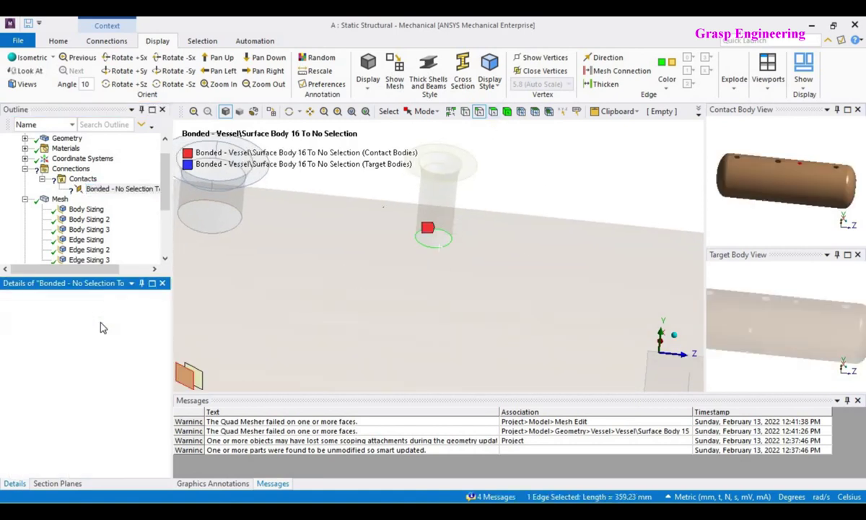
Try to set the edge at the base of the small cream nozzle as the contact region's target geometry.
{"action": "left_click", "coordinate": [101, 328]}
{"action": "left_click", "coordinate": [417, 229]}
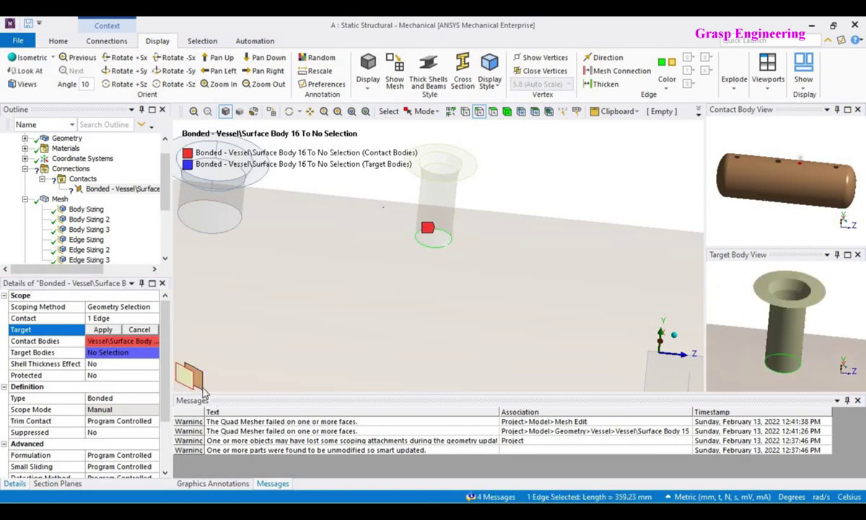
{"action": "left_click", "coordinate": [200, 382]}
{"action": "left_click", "coordinate": [103, 329]}
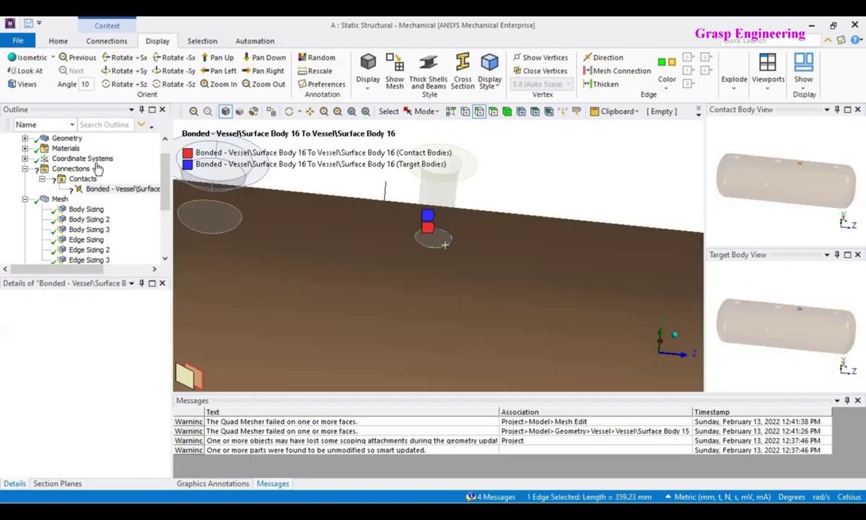
Isolate the bodies scoped in the bonded contact and check the displayed mesh near the opening.
{"action": "right_click", "coordinate": [119, 188]}
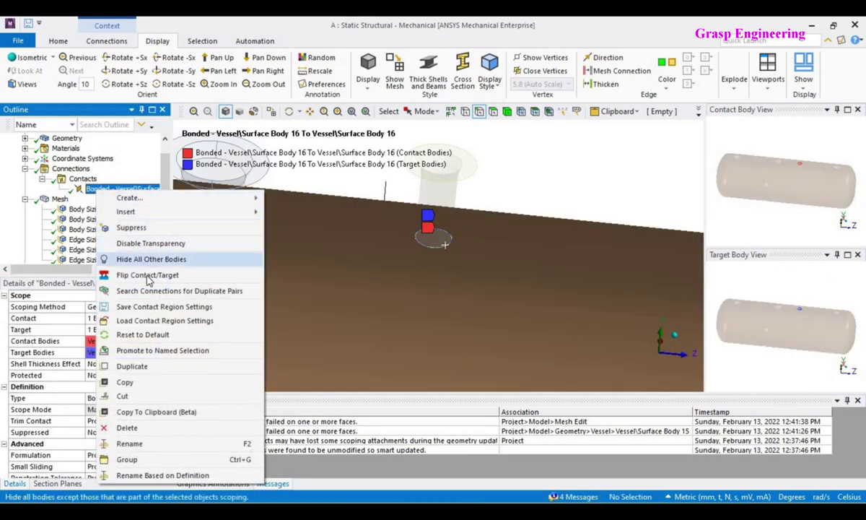
{"action": "left_click", "coordinate": [153, 259]}
{"action": "middle_click_drag", "start_coordinate": [497, 291], "coordinate": [473, 215]}
{"action": "left_click", "coordinate": [60, 199]}
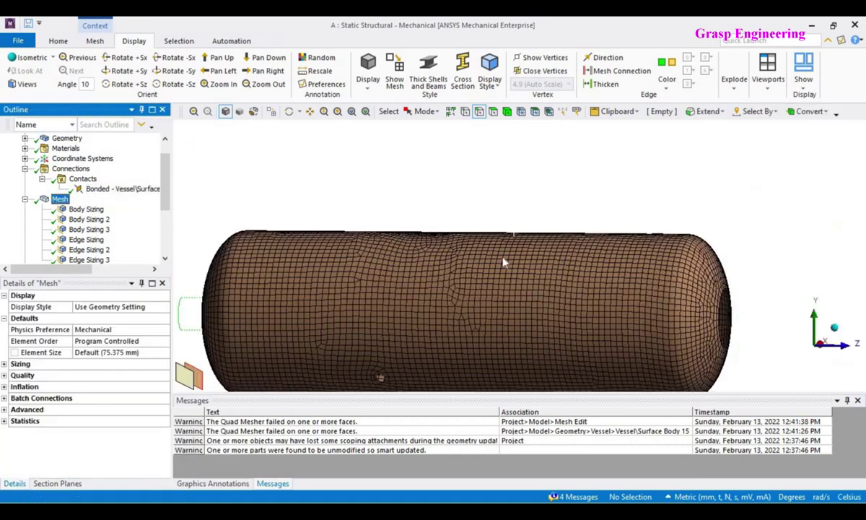
{"action": "scroll", "coordinate": [503, 259], "scroll_direction": "up", "scroll_amount": 3}
{"action": "middle_click_drag", "start_coordinate": [609, 254], "coordinate": [177, 238], "text": "ctrl"}
{"action": "left_click", "coordinate": [123, 188]}
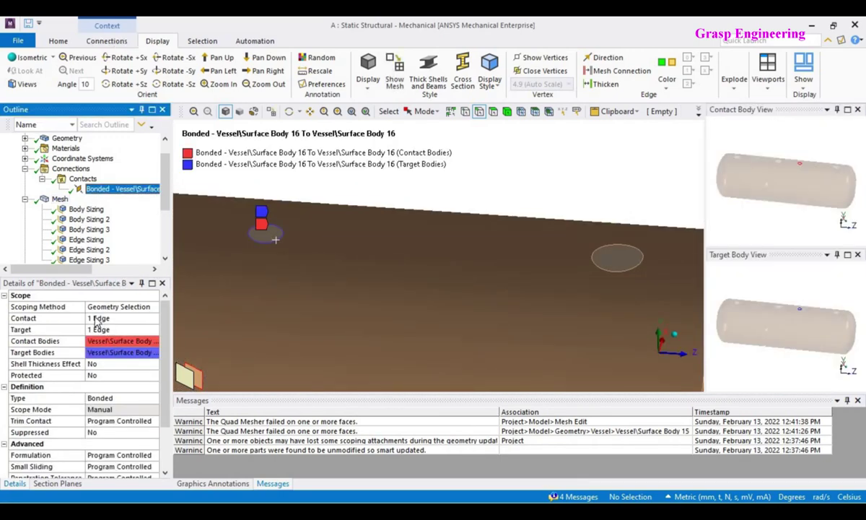
Check which edge of the vessel's opening is scoped as the contact geometry.
{"action": "left_click", "coordinate": [98, 318]}
{"action": "middle_click_drag", "start_coordinate": [499, 280], "coordinate": [555, 180]}
{"action": "left_click", "coordinate": [431, 248]}
{"action": "left_click", "coordinate": [102, 318]}
{"action": "left_click", "coordinate": [101, 319]}
Make all bodies visible again and isolate the small cream nozzle.
{"action": "right_click", "coordinate": [536, 178]}
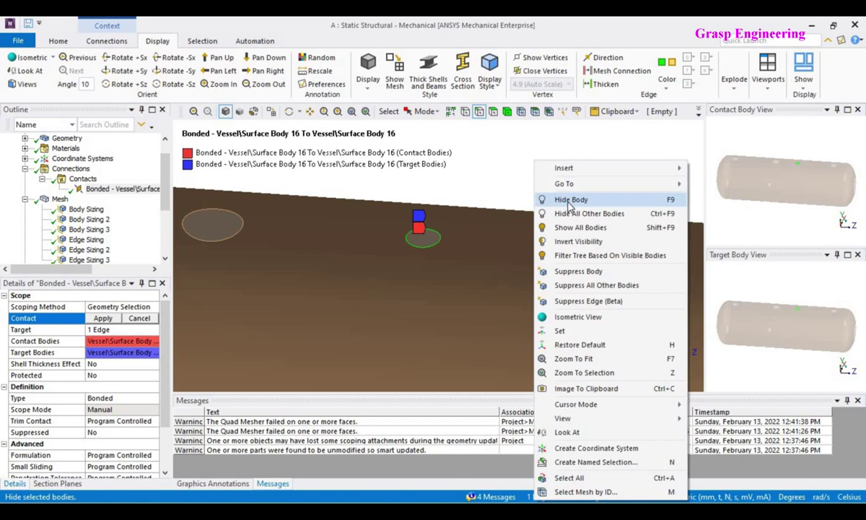
{"action": "left_click", "coordinate": [560, 198]}
{"action": "right_click", "coordinate": [505, 211]}
{"action": "left_click", "coordinate": [538, 247]}
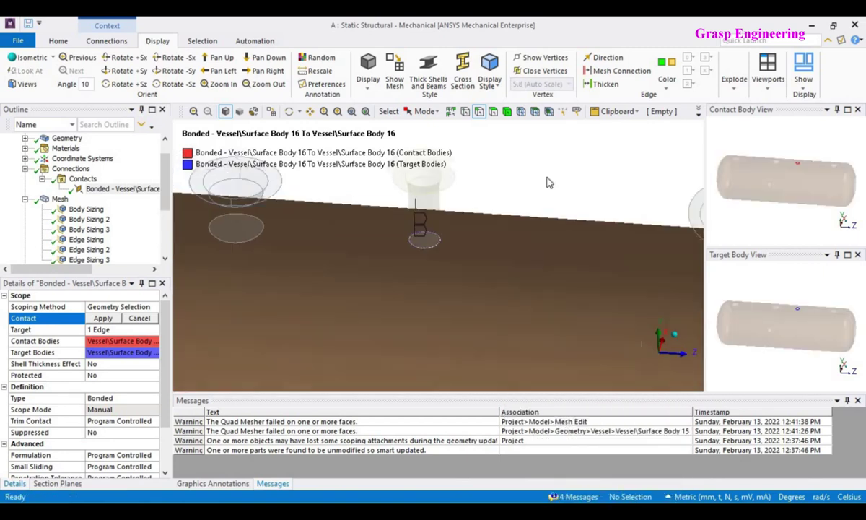
{"action": "left_click", "coordinate": [433, 234]}
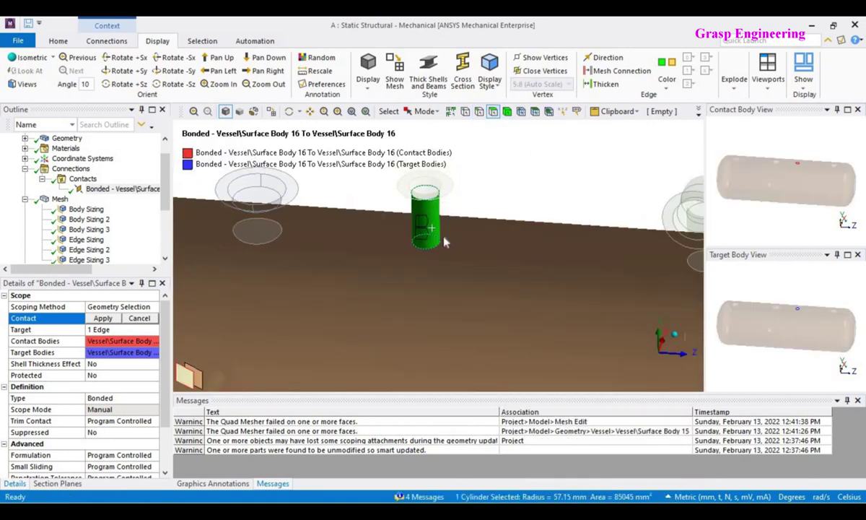
{"action": "right_click", "coordinate": [416, 221]}
{"action": "left_click", "coordinate": [447, 227]}
Set the bottom edge of the isolated nozzle as the bonded contact's target geometry.
{"action": "left_click", "coordinate": [101, 330]}
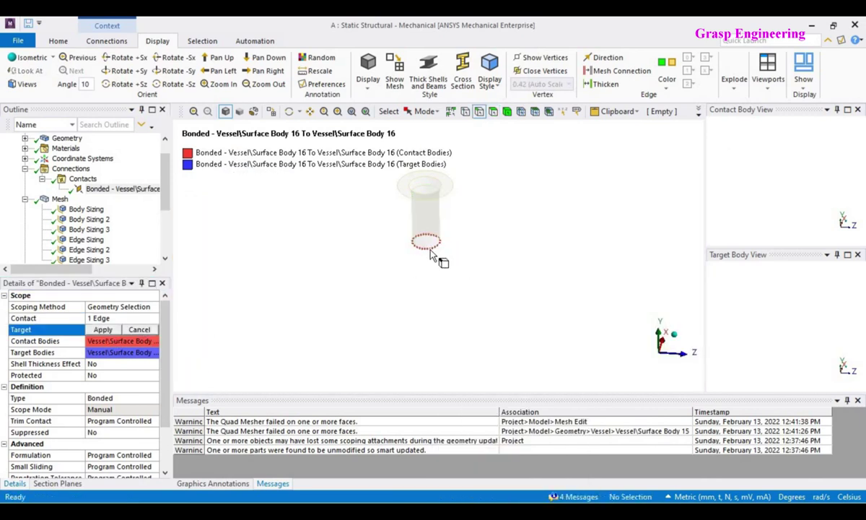
{"action": "left_click", "coordinate": [438, 253]}
{"action": "left_click", "coordinate": [102, 329]}
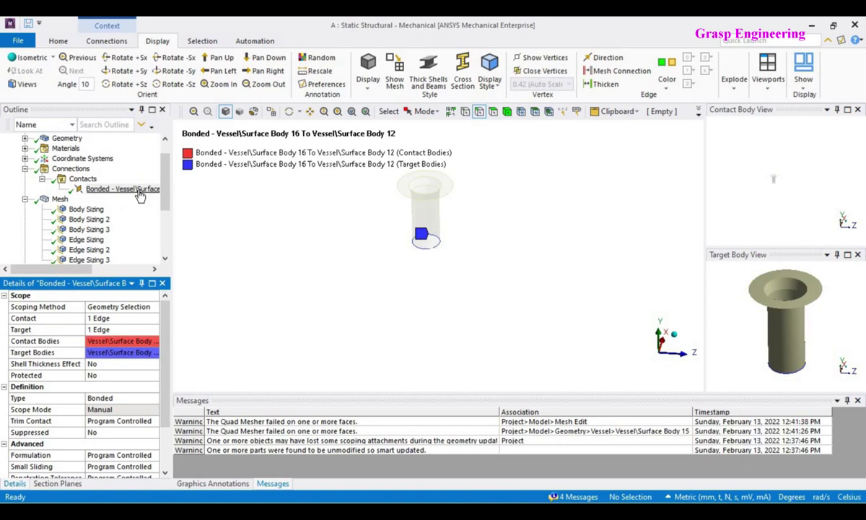
Isolate the bodies of the bonded contact and inspect the joint between the nozzle and the vessel shell.
{"action": "right_click", "coordinate": [139, 188]}
{"action": "left_click", "coordinate": [193, 244]}
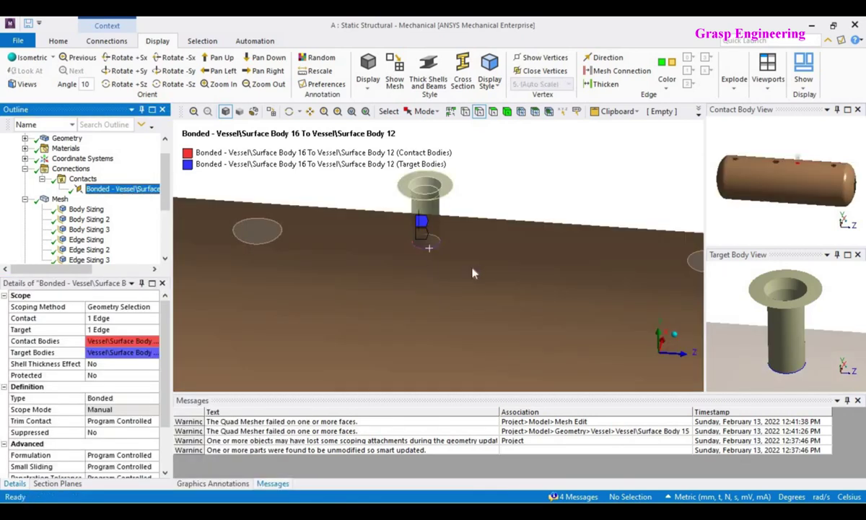
{"action": "left_click", "coordinate": [177, 229]}
{"action": "middle_click_drag", "start_coordinate": [513, 314], "coordinate": [479, 298]}
{"action": "scroll", "coordinate": [477, 304], "scroll_direction": "up", "scroll_amount": 5}
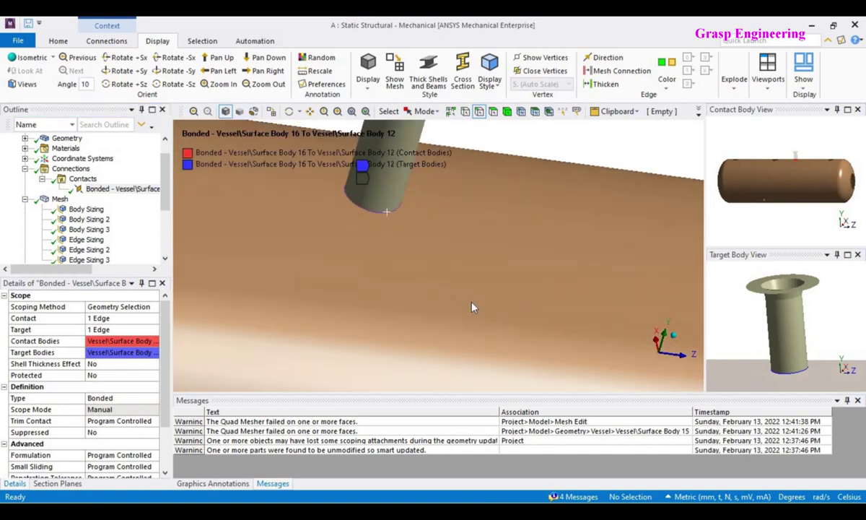
{"action": "middle_click_drag", "start_coordinate": [309, 250], "coordinate": [491, 284]}
{"action": "scroll", "coordinate": [491, 284], "scroll_direction": "down", "scroll_amount": 3}
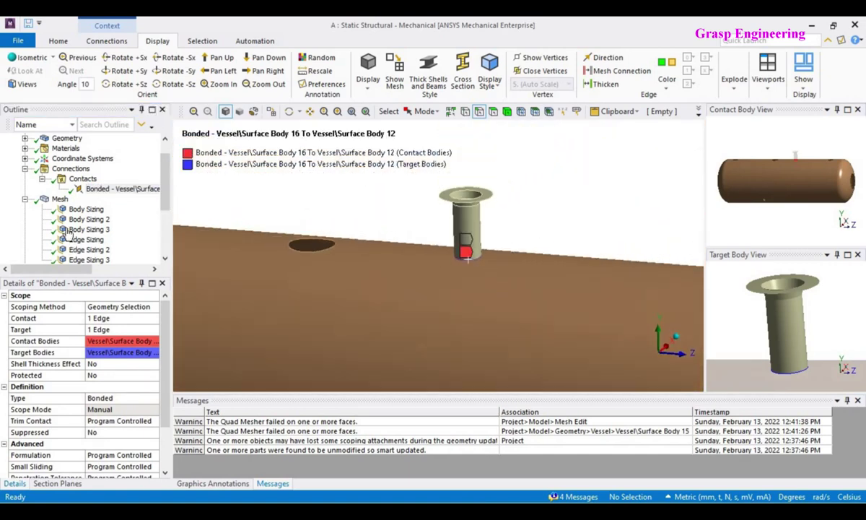
{"action": "scroll", "coordinate": [491, 280], "scroll_direction": "up", "scroll_amount": 3}
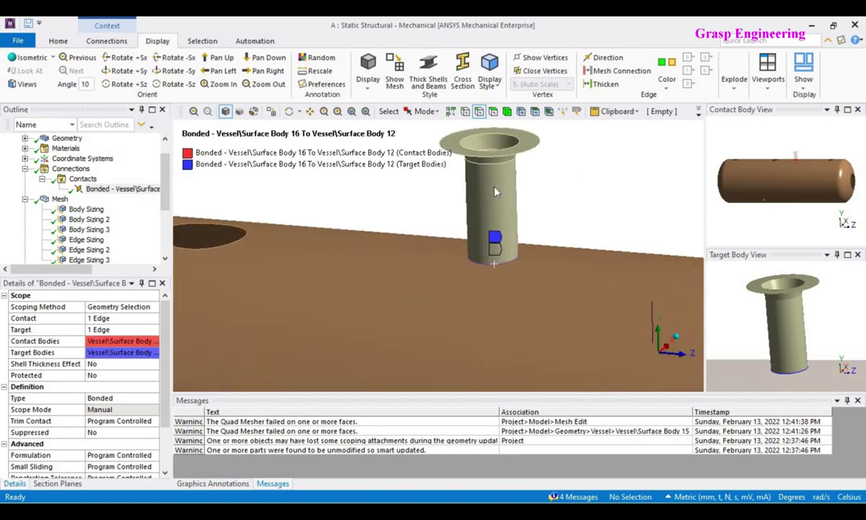
{"action": "scroll", "coordinate": [548, 328], "scroll_direction": "down", "scroll_amount": 2}
Display the mesh and examine the elements where the small nozzle meets the vessel shell.
{"action": "left_click", "coordinate": [61, 199]}
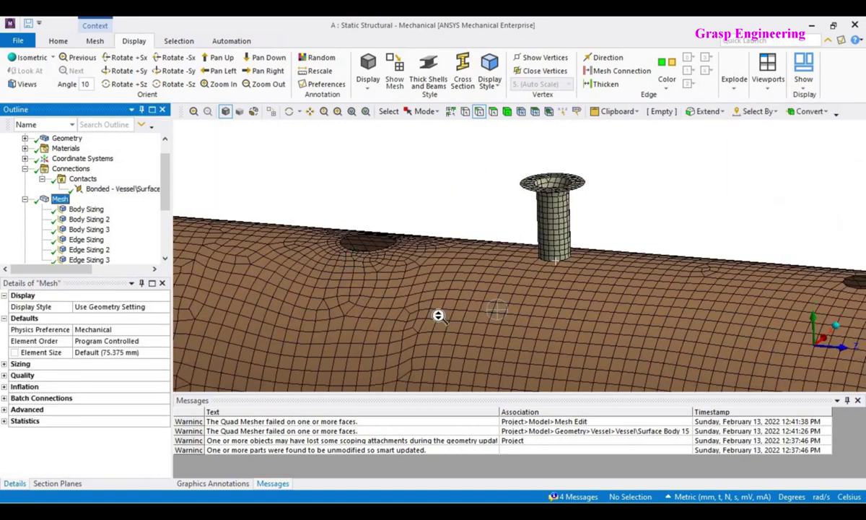
{"action": "scroll", "coordinate": [488, 325], "scroll_direction": "up", "scroll_amount": 3}
{"action": "scroll", "coordinate": [576, 306], "scroll_direction": "down", "scroll_amount": 4}
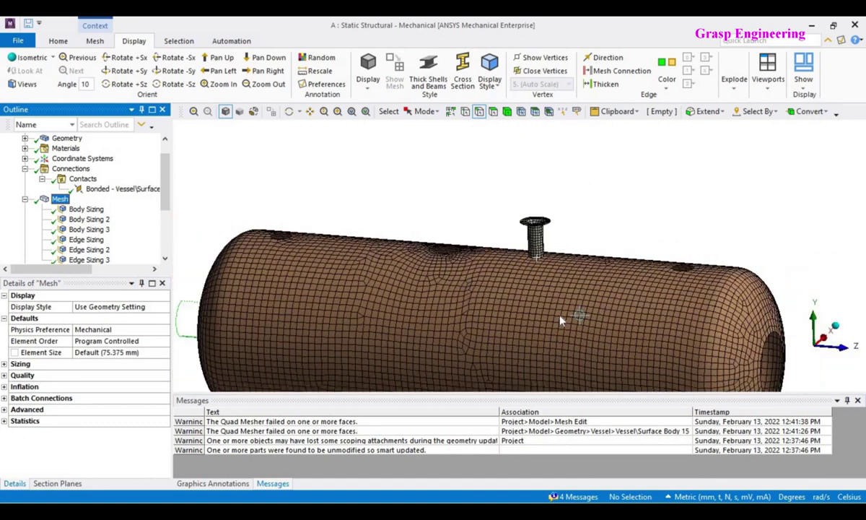
{"action": "scroll", "coordinate": [555, 312], "scroll_direction": "up", "scroll_amount": 4}
{"action": "scroll", "coordinate": [555, 312], "scroll_direction": "down", "scroll_amount": 3}
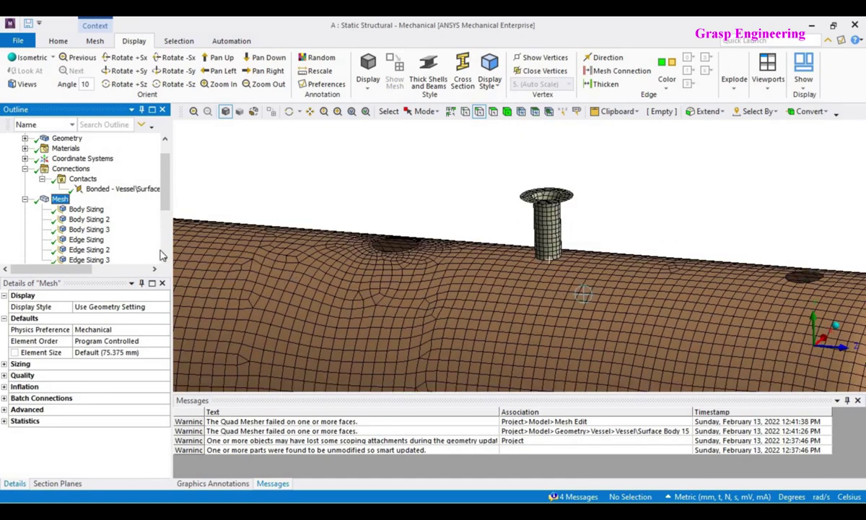
{"action": "scroll", "coordinate": [526, 272], "scroll_direction": "up", "scroll_amount": 2}
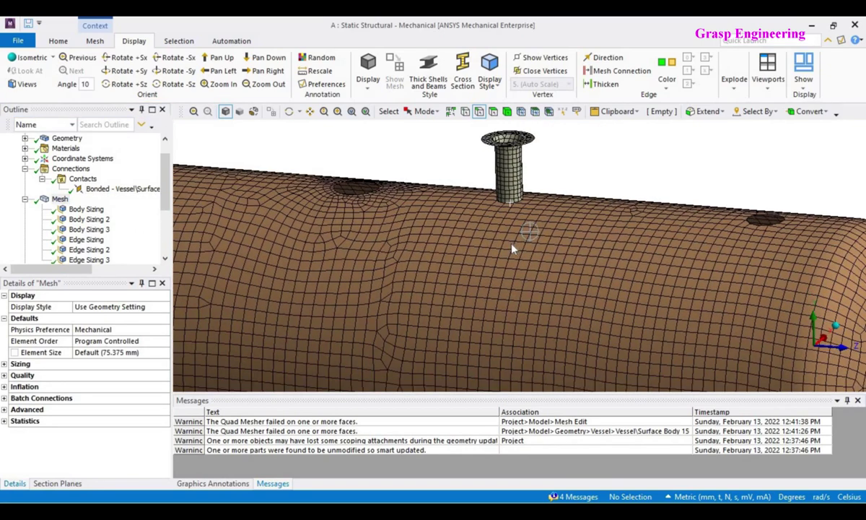
{"action": "scroll", "coordinate": [526, 272], "scroll_direction": "up", "scroll_amount": 3}
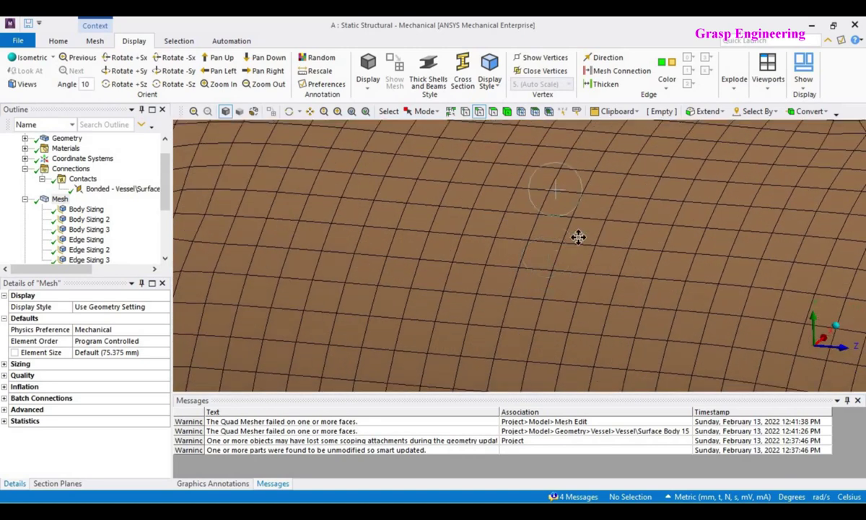
{"action": "scroll", "coordinate": [600, 293], "scroll_direction": "down", "scroll_amount": 1}
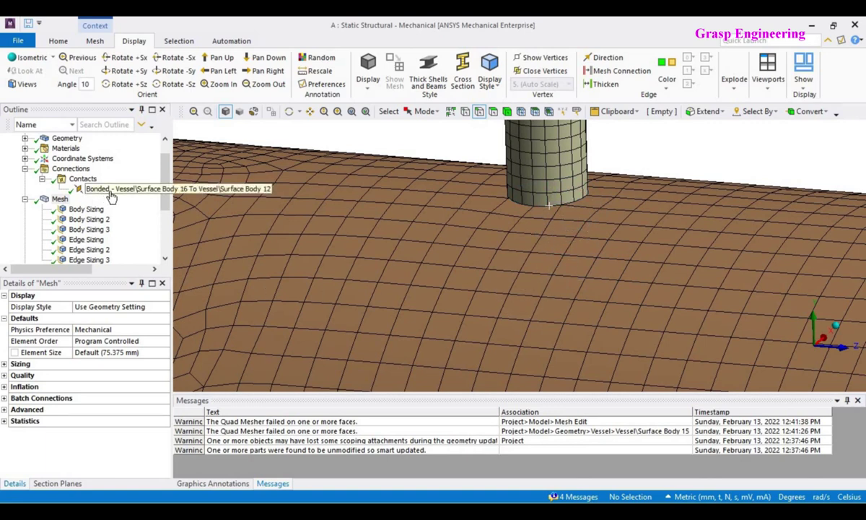
{"action": "key", "text": "XF86AudioRaiseVolume"}
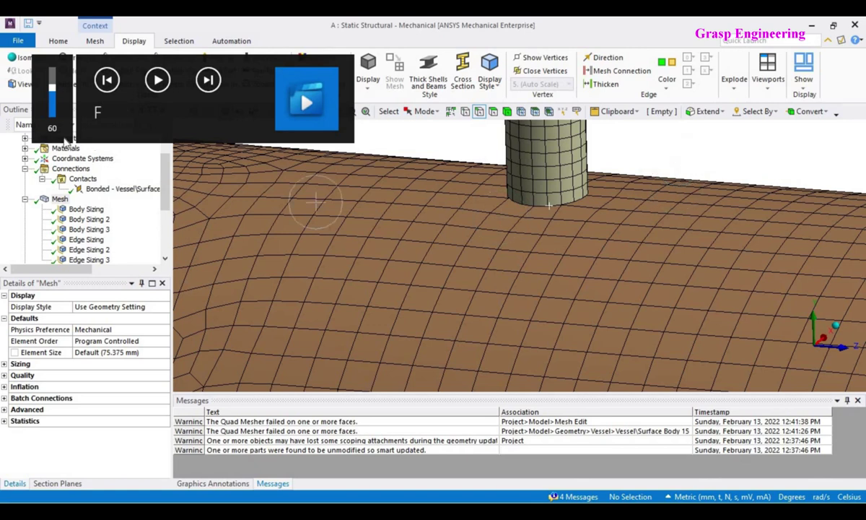
{"action": "left_click_drag", "start_coordinate": [50, 86], "coordinate": [52, 74]}
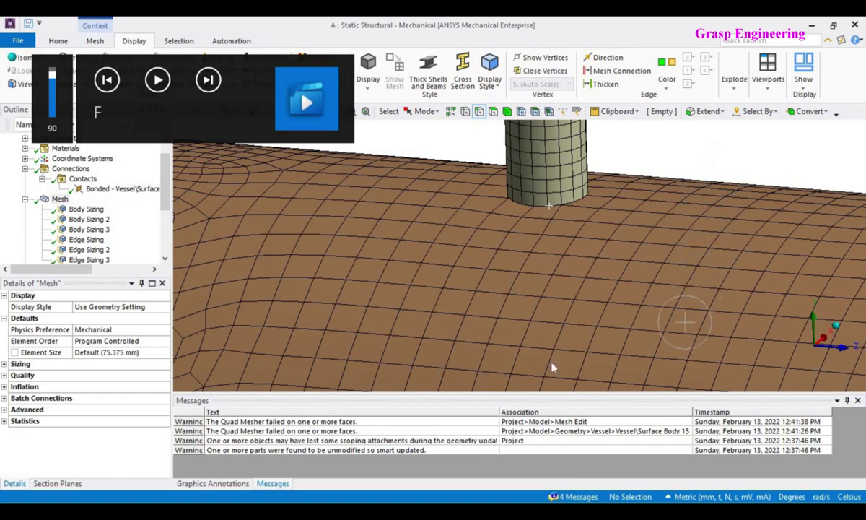
Compare the mesh around the bonded nozzle's base with the mesh at the vessel's other openings.
{"action": "scroll", "coordinate": [544, 315], "scroll_direction": "down", "scroll_amount": 3}
{"action": "scroll", "coordinate": [544, 313], "scroll_direction": "up", "scroll_amount": 1}
{"action": "scroll", "coordinate": [570, 289], "scroll_direction": "up", "scroll_amount": 2}
{"action": "middle_click_drag", "start_coordinate": [569, 233], "coordinate": [575, 250]}
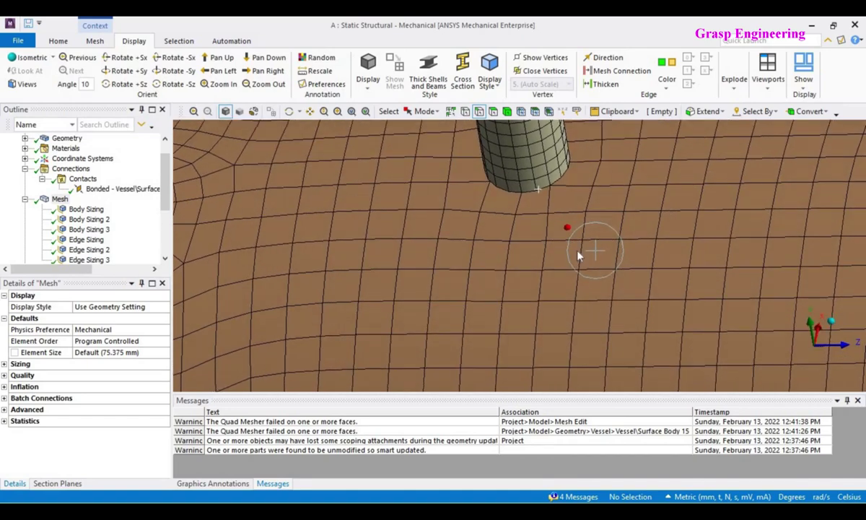
{"action": "scroll", "coordinate": [578, 254], "scroll_direction": "down", "scroll_amount": 3}
{"action": "scroll", "coordinate": [610, 268], "scroll_direction": "down", "scroll_amount": 5}
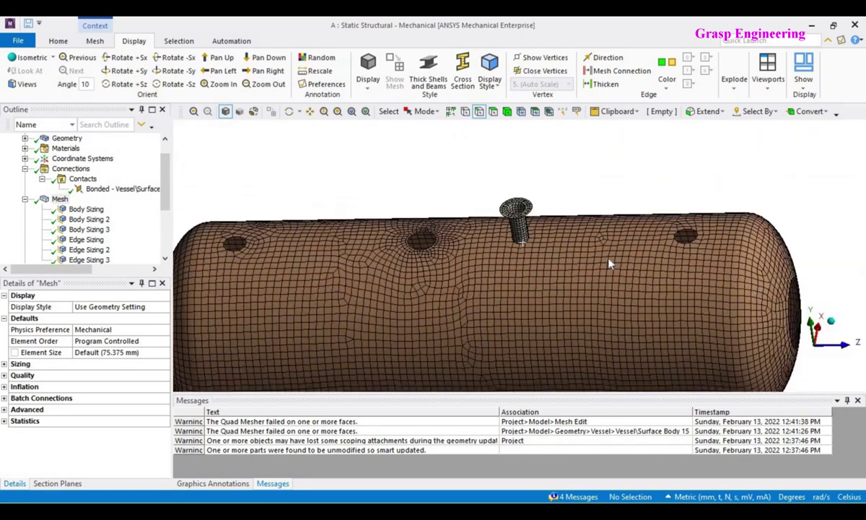
{"action": "middle_click_drag", "start_coordinate": [611, 260], "coordinate": [737, 249]}
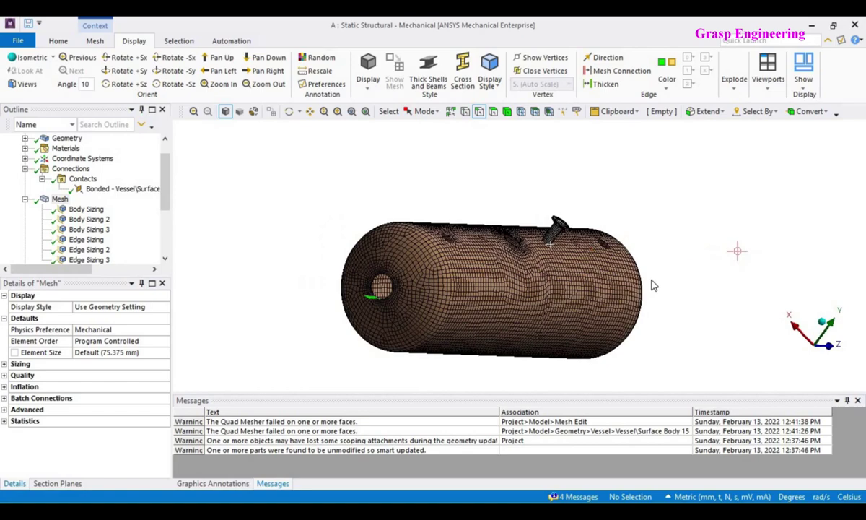
{"action": "scroll", "coordinate": [652, 281], "scroll_direction": "up", "scroll_amount": 5}
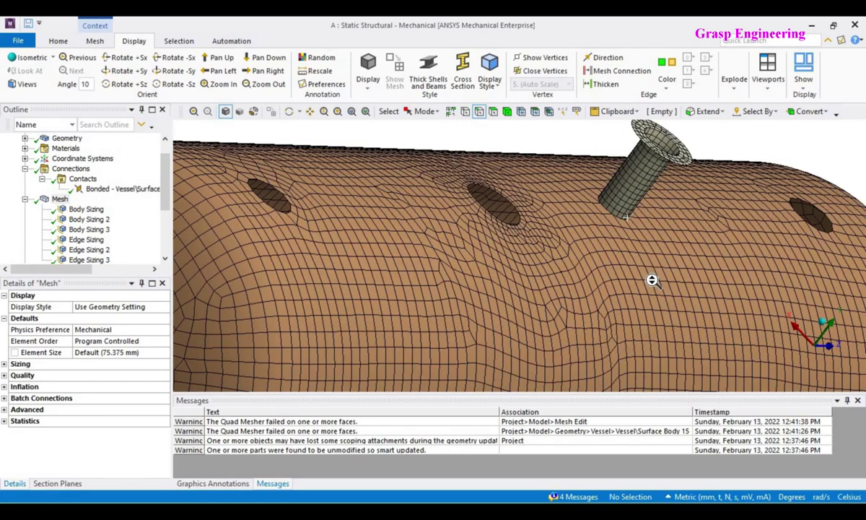
Highlight the edge at the bonded nozzle's base and examine the shell mesh around it.
{"action": "left_click", "coordinate": [605, 209]}
{"action": "middle_click_drag", "start_coordinate": [611, 223], "coordinate": [511, 246]}
{"action": "scroll", "coordinate": [557, 254], "scroll_direction": "down", "scroll_amount": 5}
{"action": "scroll", "coordinate": [504, 196], "scroll_direction": "up", "scroll_amount": 5}
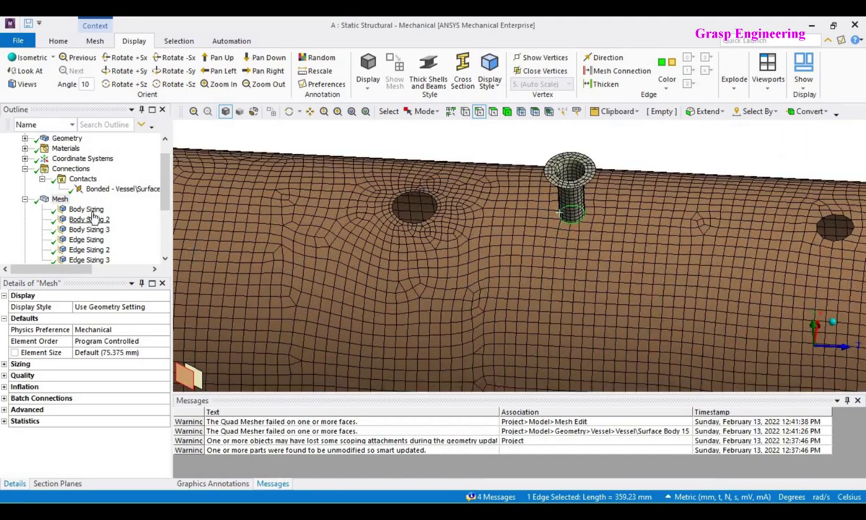
{"action": "scroll", "coordinate": [404, 192], "scroll_direction": "down", "scroll_amount": 3}
Clear the edge selection and make all bodies of the vessel model visible.
{"action": "right_click", "coordinate": [406, 184]}
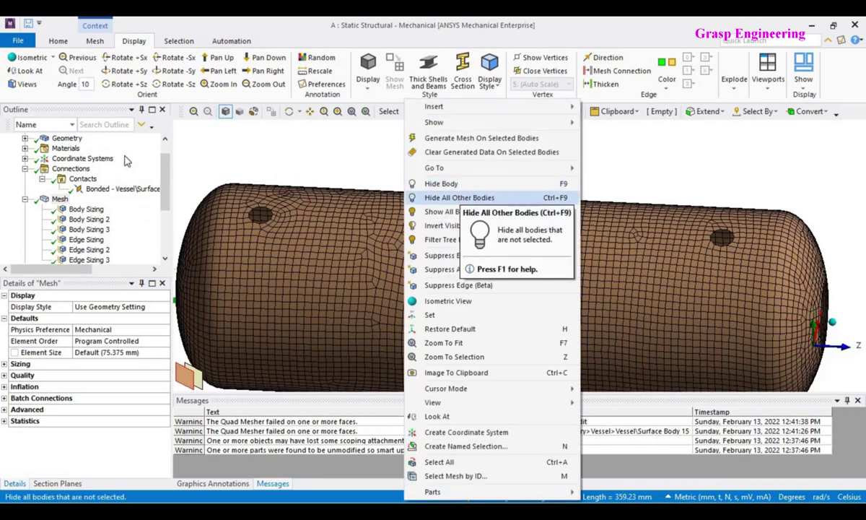
{"action": "left_click", "coordinate": [347, 178]}
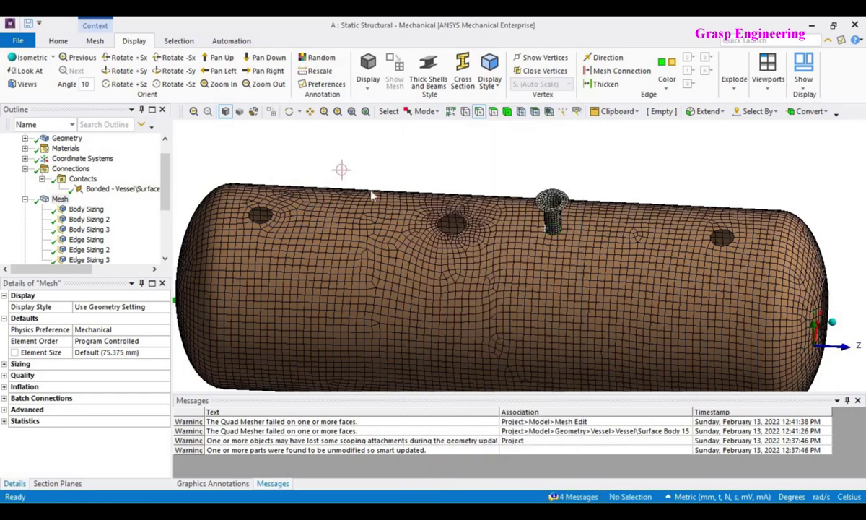
{"action": "scroll", "coordinate": [362, 184], "scroll_direction": "down", "scroll_amount": 3}
{"action": "right_click", "coordinate": [372, 194]}
{"action": "left_click", "coordinate": [420, 245]}
{"action": "scroll", "coordinate": [426, 251], "scroll_direction": "up", "scroll_amount": 4}
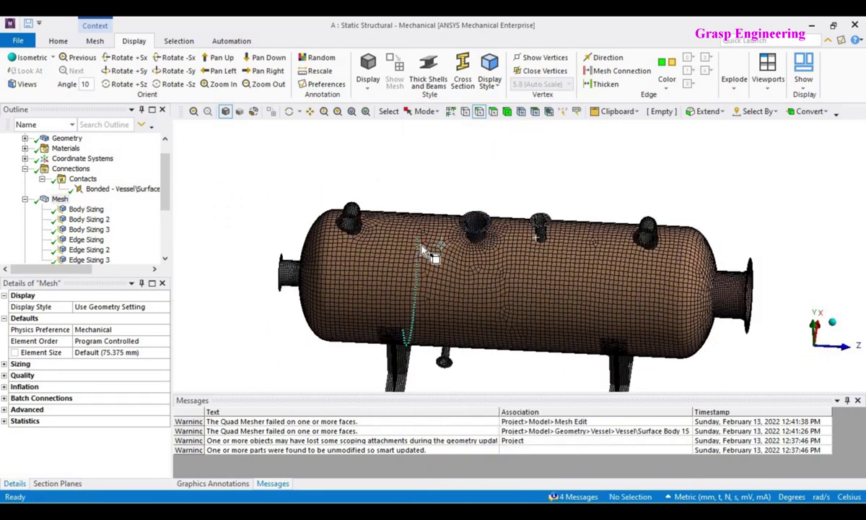
Examine the mesh of the complete vessel with all its nozzles against the mesh connections in the outline.
{"action": "scroll", "coordinate": [289, 267], "scroll_direction": "down", "scroll_amount": 3}
{"action": "scroll", "coordinate": [106, 231], "scroll_direction": "down", "scroll_amount": 3}
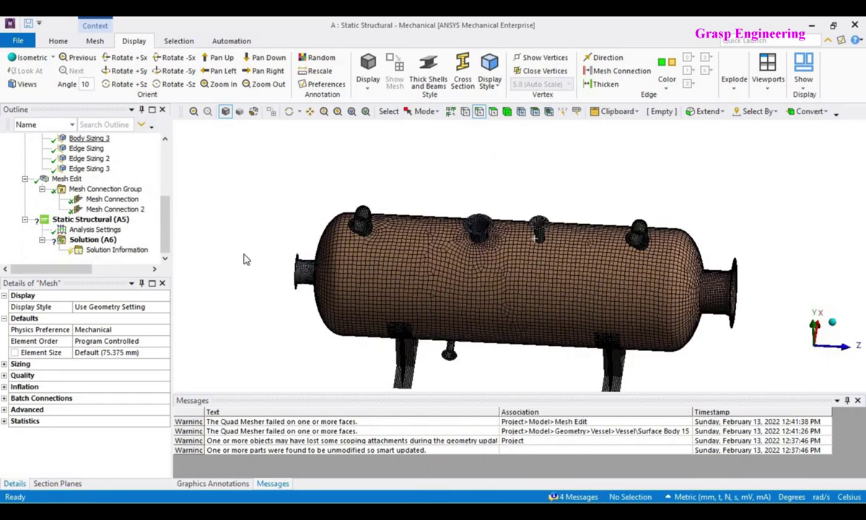
{"action": "middle_click_drag", "start_coordinate": [401, 236], "coordinate": [430, 239]}
{"action": "scroll", "coordinate": [558, 268], "scroll_direction": "up", "scroll_amount": 3}
{"action": "mouse_move", "coordinate": [556, 278]}
{"action": "middle_mouse_down"}
{"action": "mouse_move", "coordinate": [541, 251]}
{"action": "mouse_move", "coordinate": [542, 270]}
{"action": "mouse_move", "coordinate": [552, 271]}
{"action": "middle_mouse_up"}
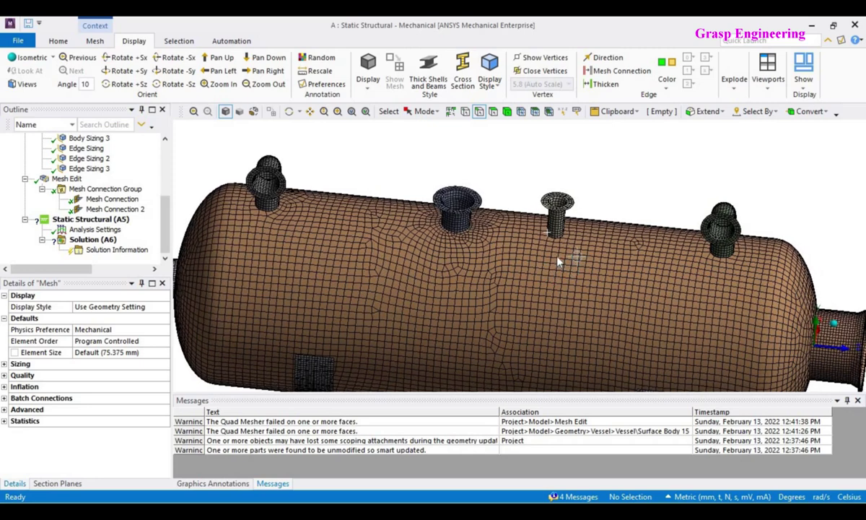
{"action": "scroll", "coordinate": [503, 218], "scroll_direction": "down", "scroll_amount": 3}
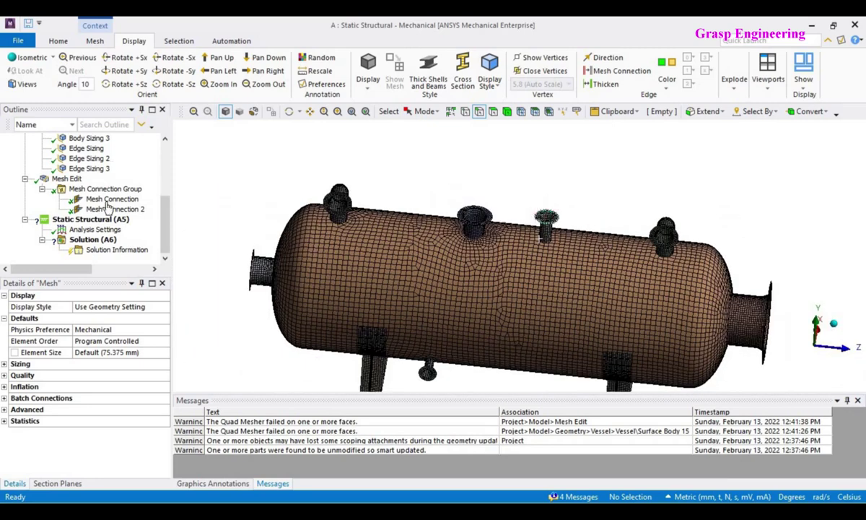
Expand the geometry in the outline and examine the separate vessel surface bodies against the meshed model.
{"action": "left_click_drag", "start_coordinate": [163, 196], "coordinate": [164, 126]}
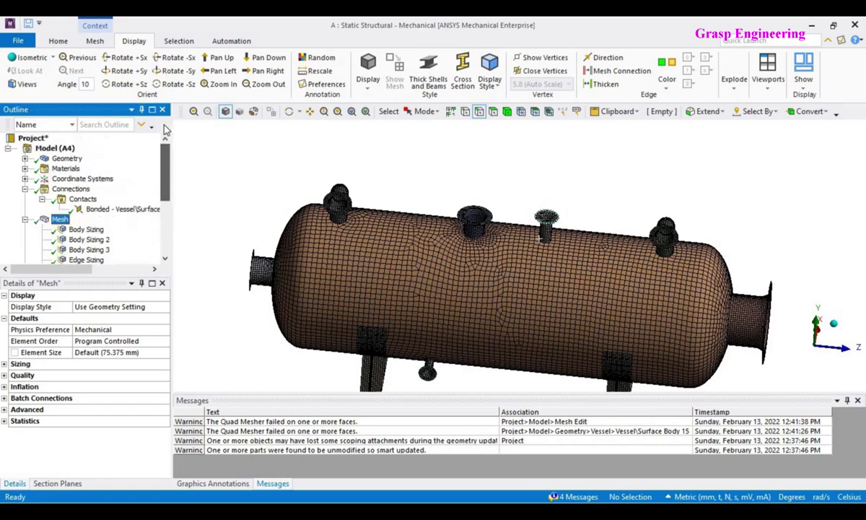
{"action": "left_click", "coordinate": [26, 158]}
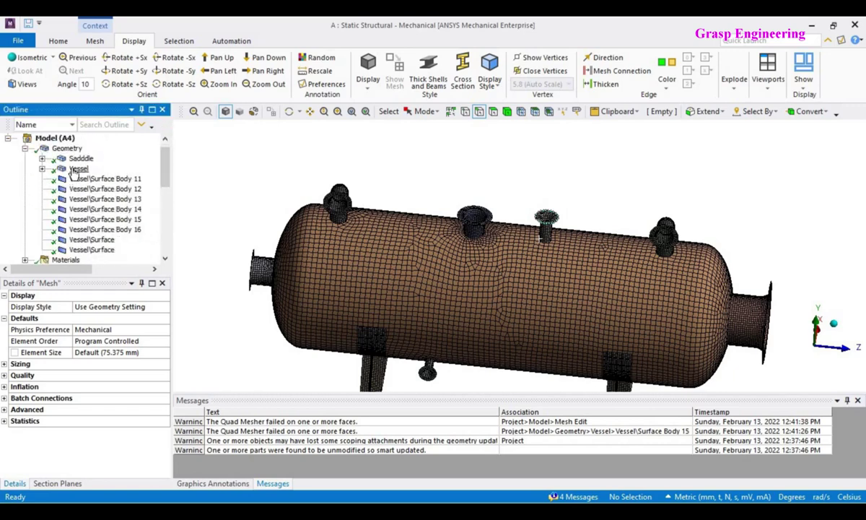
{"action": "middle_click_drag", "start_coordinate": [273, 280], "coordinate": [313, 252]}
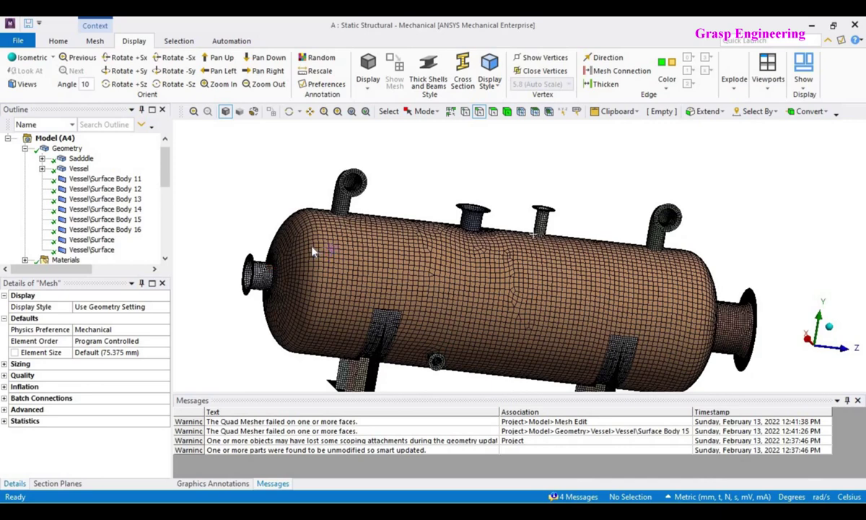
{"action": "middle_click_drag", "start_coordinate": [764, 303], "coordinate": [639, 290]}
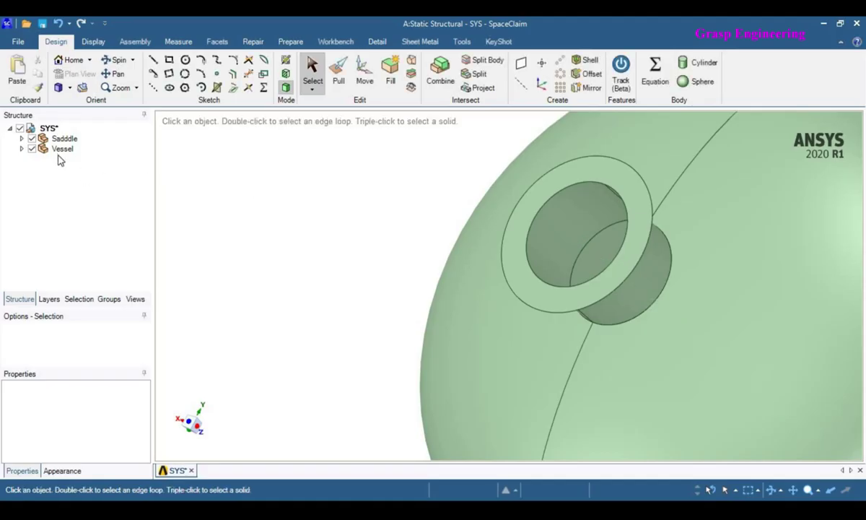
Set the Share Topology property of the Vessel component to Share.
{"action": "left_click", "coordinate": [60, 150]}
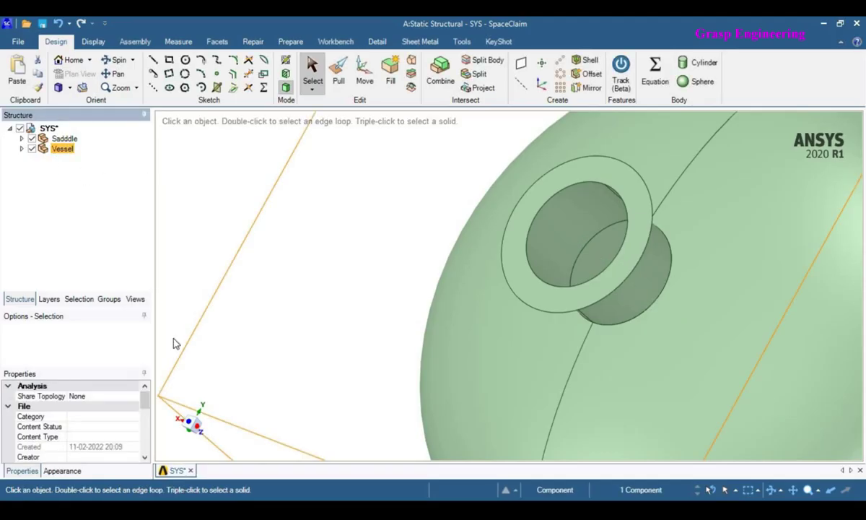
{"action": "left_click", "coordinate": [108, 396]}
{"action": "left_click", "coordinate": [134, 396]}
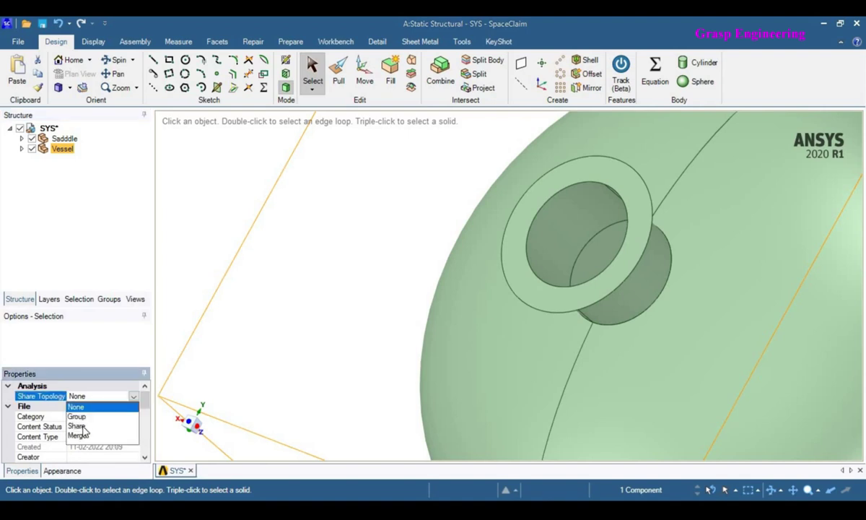
{"action": "left_click", "coordinate": [83, 427]}
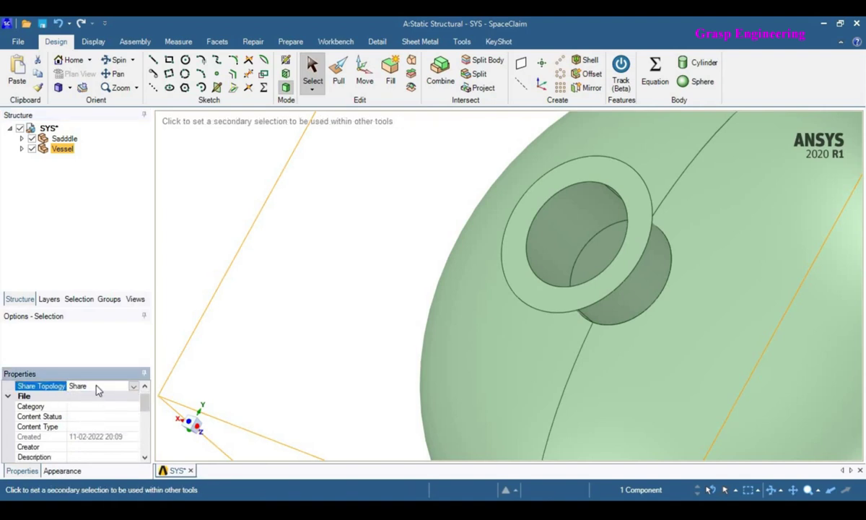
Switch back to Mechanical, disable the model's filter and update the geometry from source.
{"action": "key", "text": "alt+Tab"}
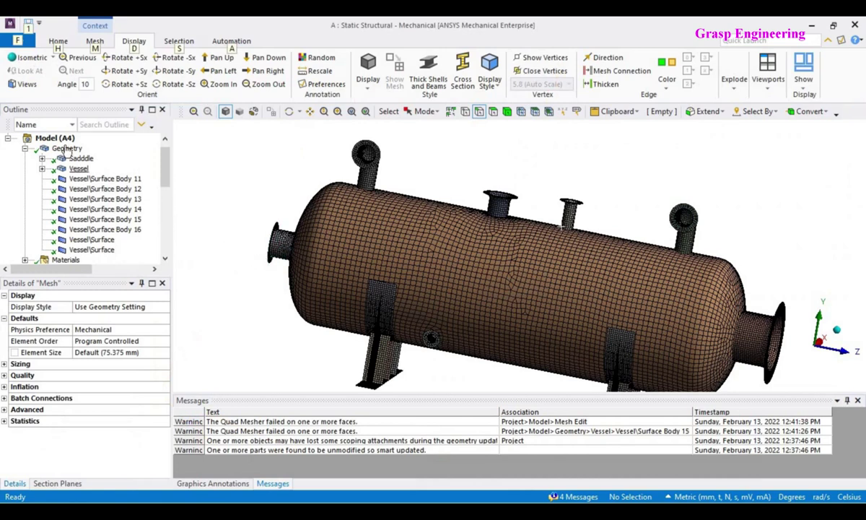
{"action": "left_click", "coordinate": [56, 137]}
{"action": "right_click", "coordinate": [59, 138]}
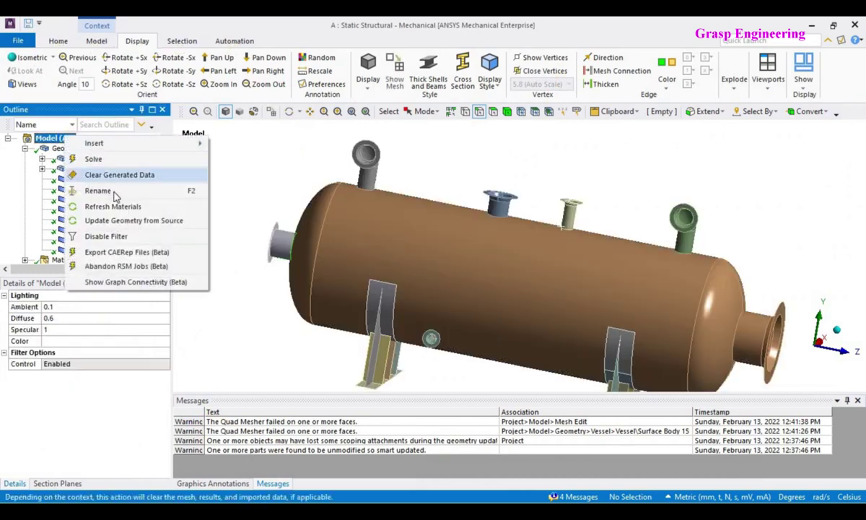
{"action": "left_click", "coordinate": [123, 236]}
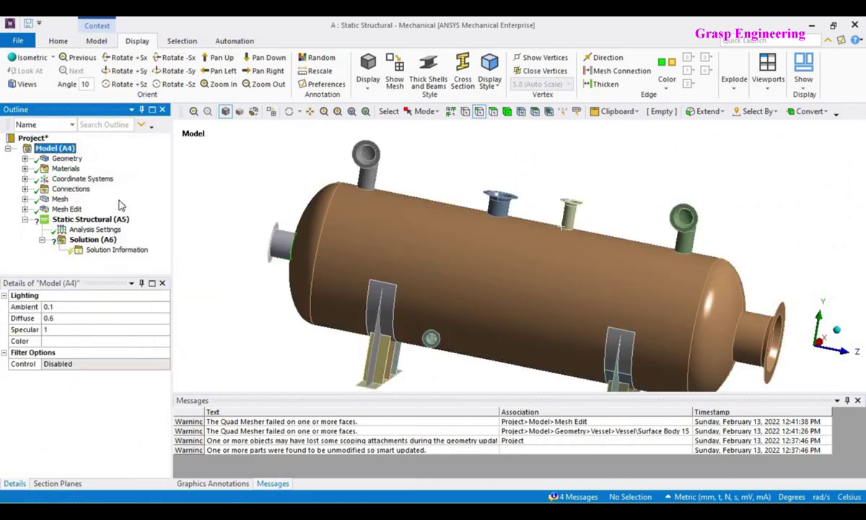
{"action": "right_click", "coordinate": [64, 159]}
{"action": "left_click", "coordinate": [123, 212]}
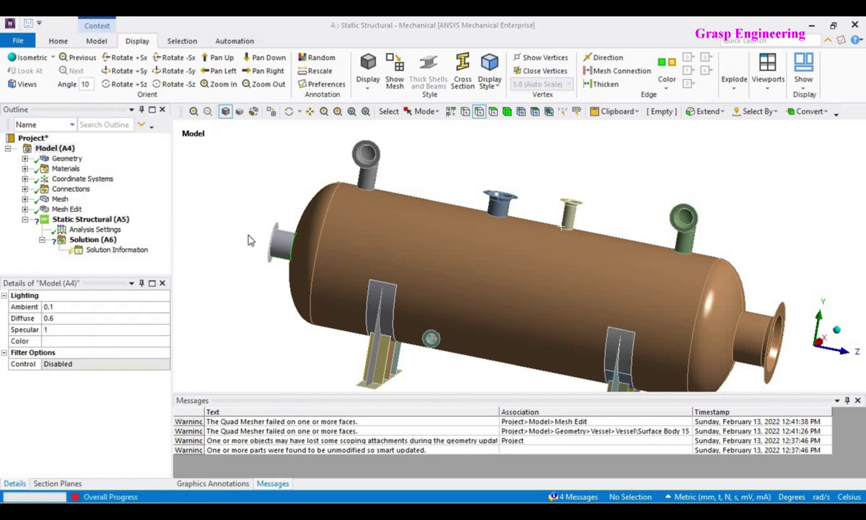
Switch to the PowerPoint slide "Learnings in videos" and highlight the topics already covered and those from loading to solution.
{"action": "key", "text": "alt+Tab"}
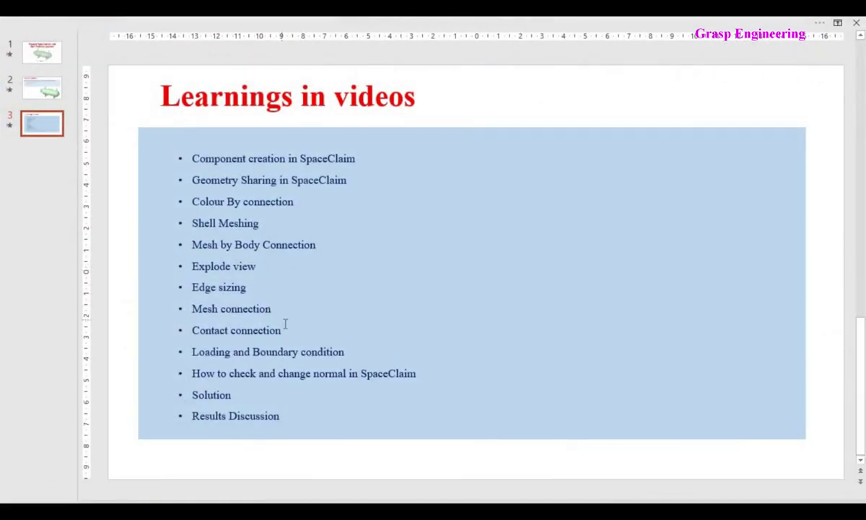
{"action": "left_click_drag", "start_coordinate": [273, 309], "coordinate": [191, 158]}
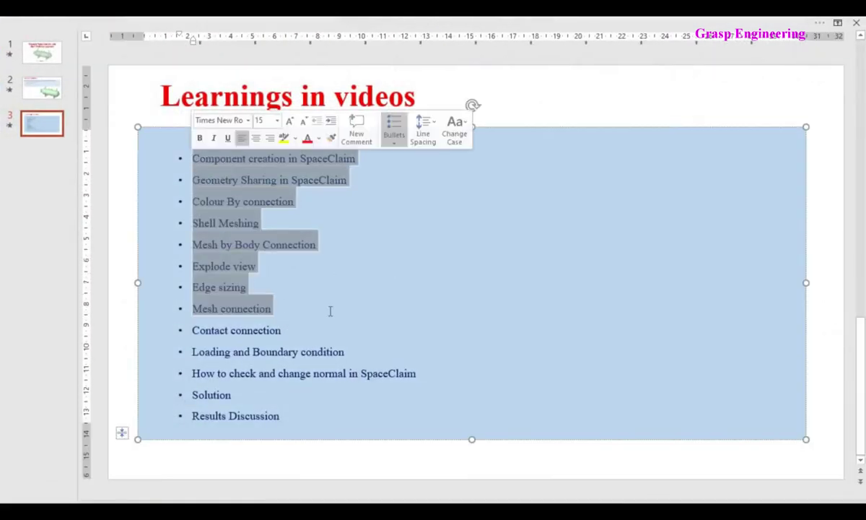
{"action": "left_click_drag", "start_coordinate": [282, 330], "coordinate": [199, 323]}
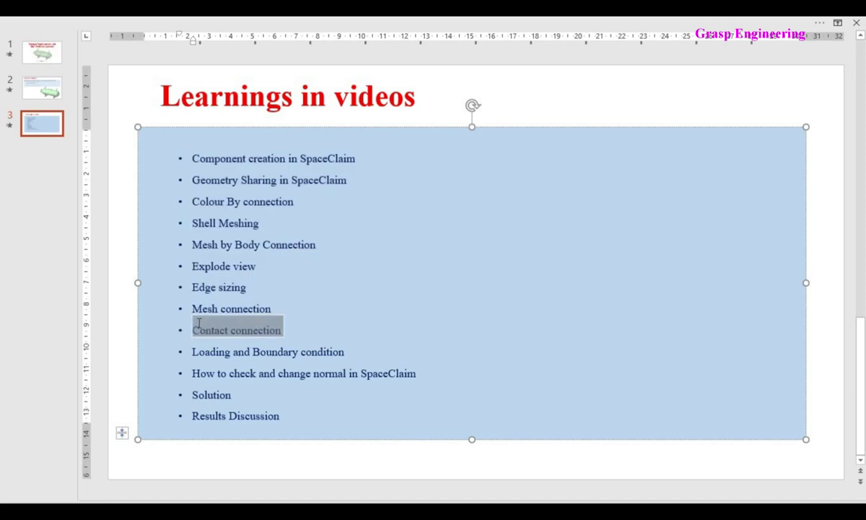
{"action": "left_click_drag", "start_coordinate": [192, 352], "coordinate": [431, 380]}
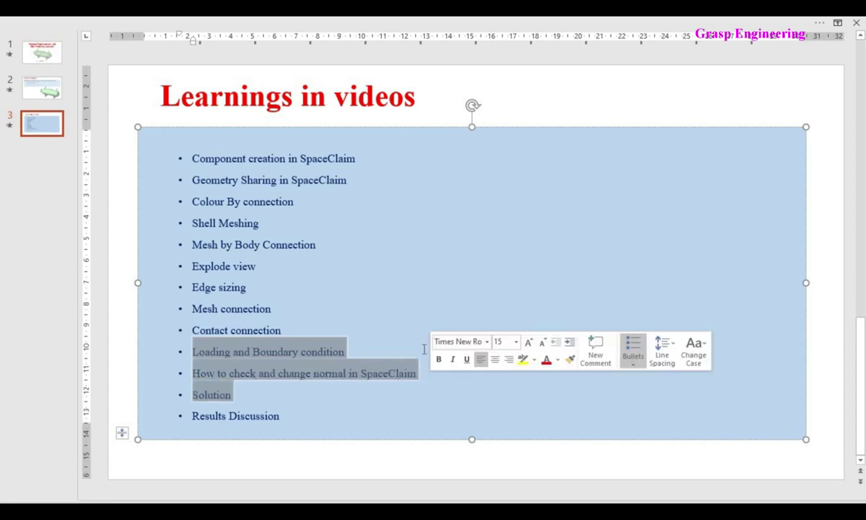
Switch back to Mechanical and delete the bonded contact between the vessel surface bodies.
{"action": "key", "text": "alt+Tab"}
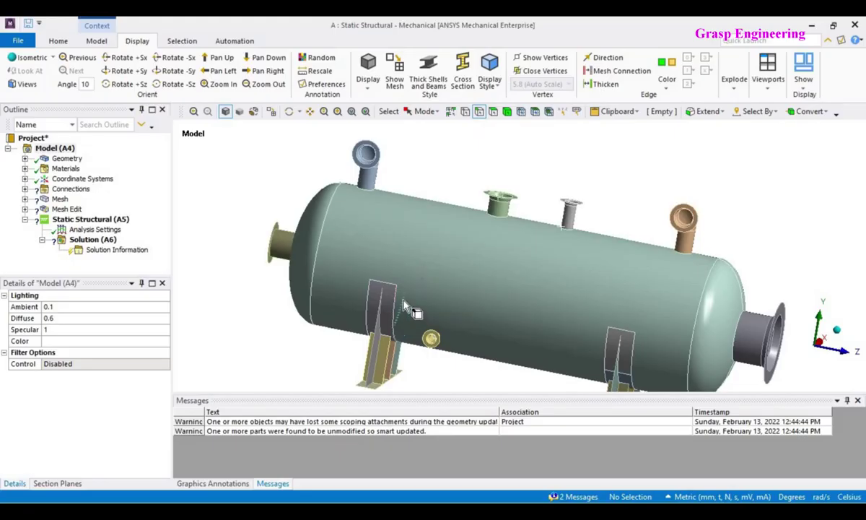
{"action": "left_click", "coordinate": [24, 190]}
{"action": "left_click", "coordinate": [42, 199]}
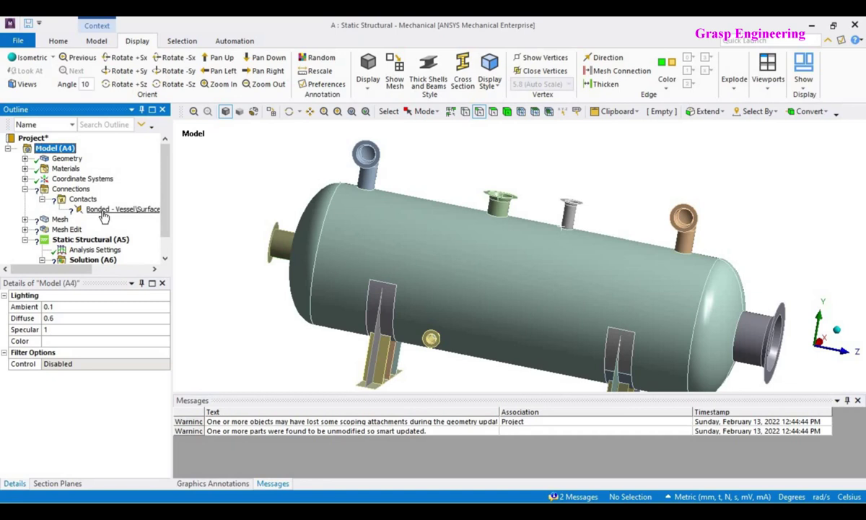
{"action": "left_click", "coordinate": [104, 210]}
{"action": "right_click", "coordinate": [104, 210]}
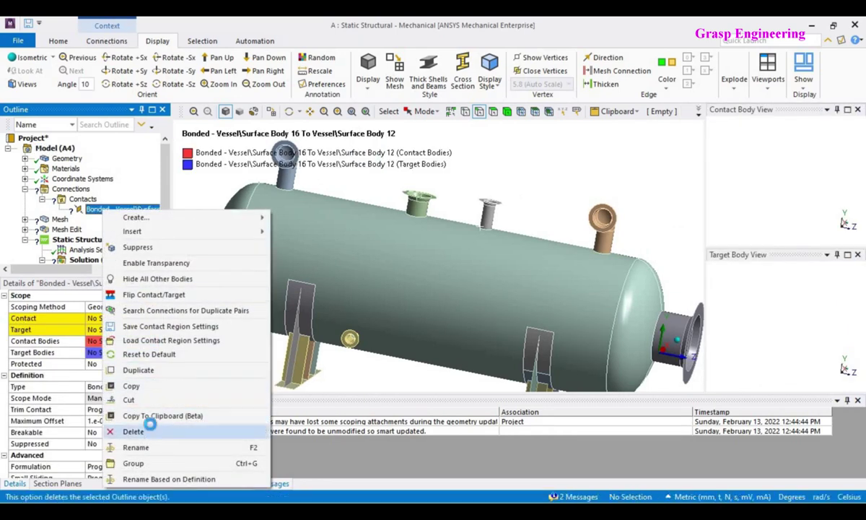
{"action": "left_click", "coordinate": [137, 431]}
{"action": "left_click", "coordinate": [439, 310]}
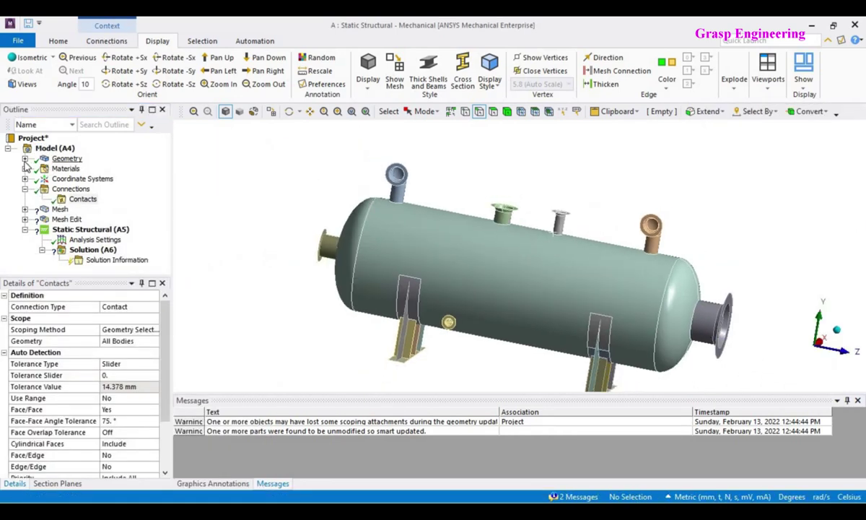
Expand the geometry and highlight the Vessel part to examine which bodies it contains.
{"action": "left_click", "coordinate": [25, 159]}
{"action": "left_click", "coordinate": [78, 179]}
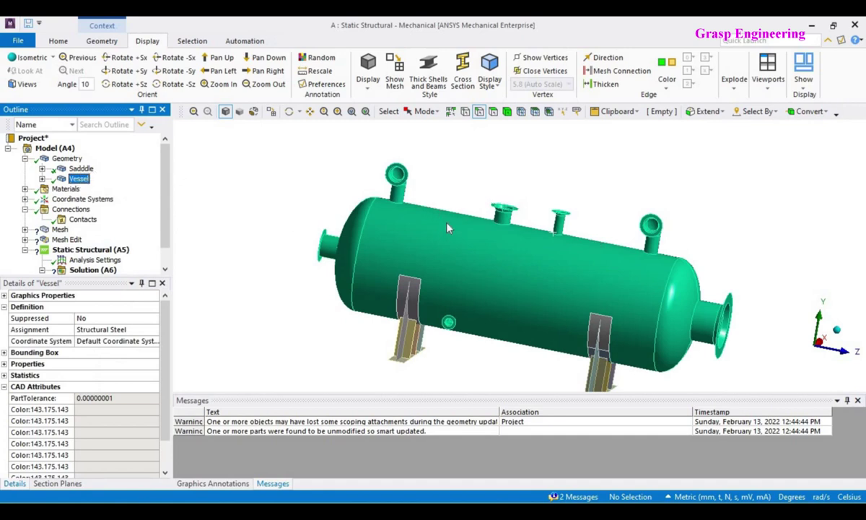
Delete Edge Sizing, Edge Sizing 2 and Edge Sizing 3 from the mesh.
{"action": "scroll", "coordinate": [79, 200], "scroll_direction": "down", "scroll_amount": 1}
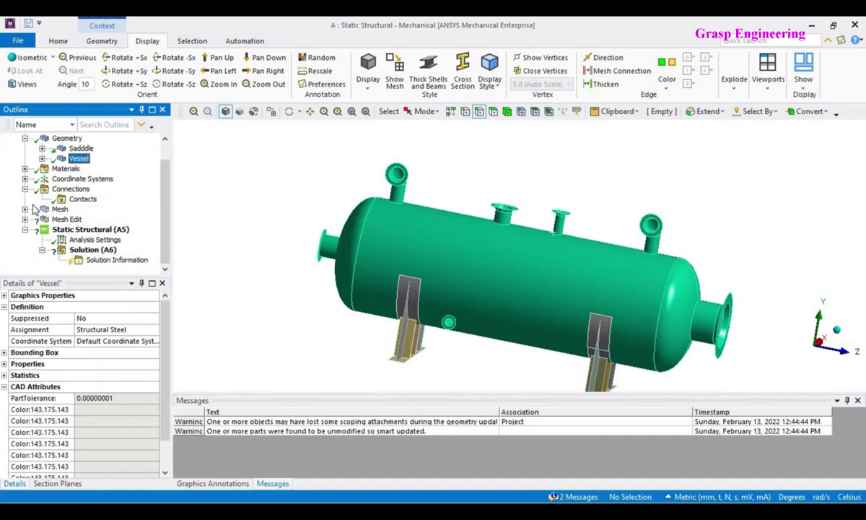
{"action": "left_click", "coordinate": [24, 199]}
{"action": "left_click", "coordinate": [85, 239]}
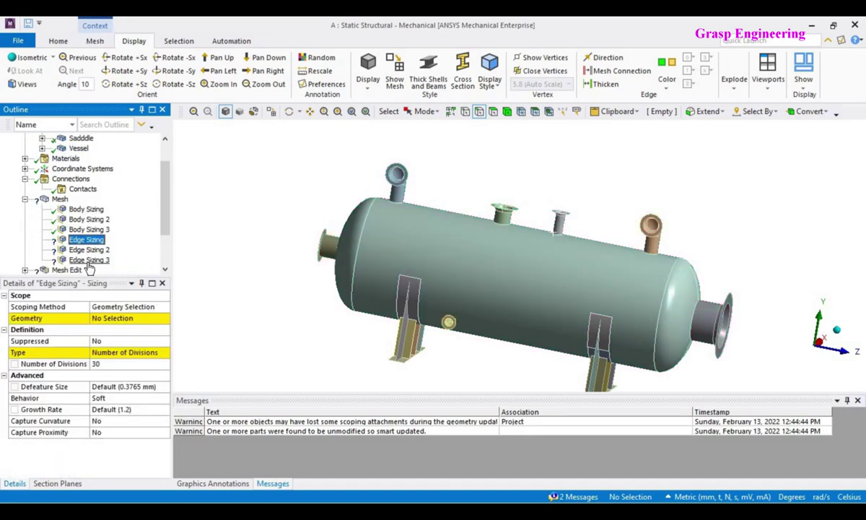
{"action": "left_click", "coordinate": [87, 262], "text": "shift"}
{"action": "right_click", "coordinate": [89, 264]}
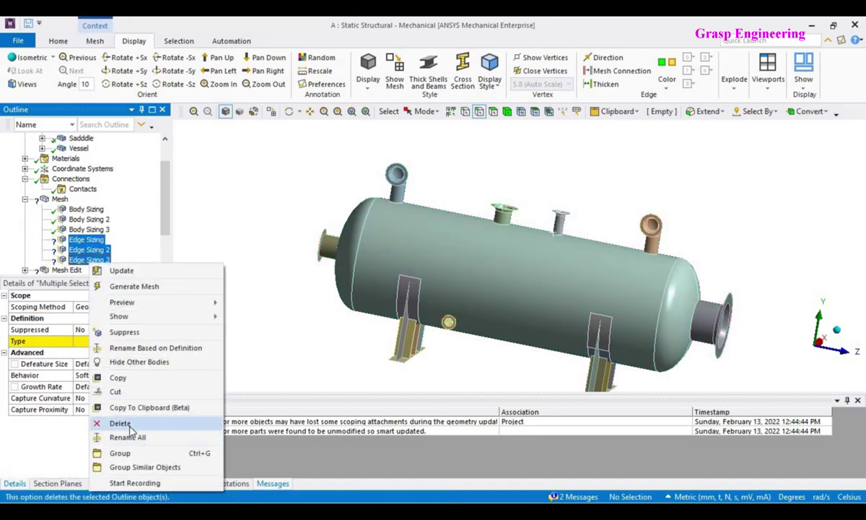
{"action": "left_click", "coordinate": [130, 427]}
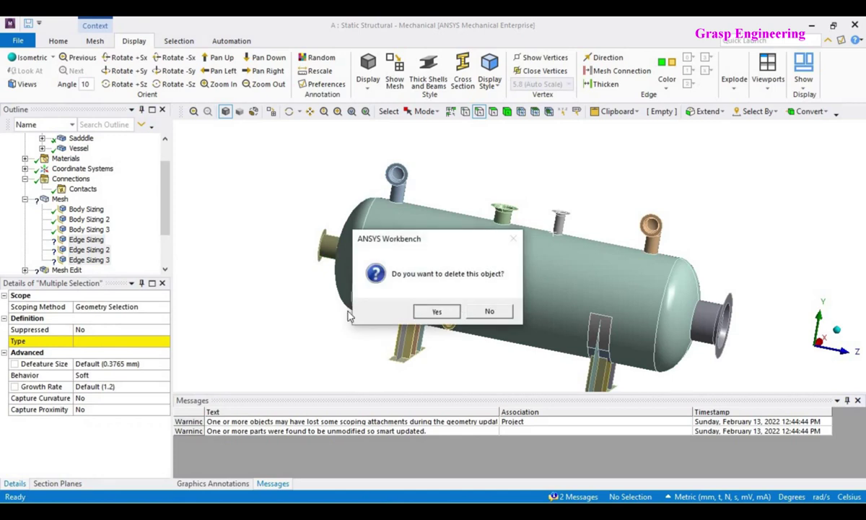
{"action": "left_click", "coordinate": [444, 314]}
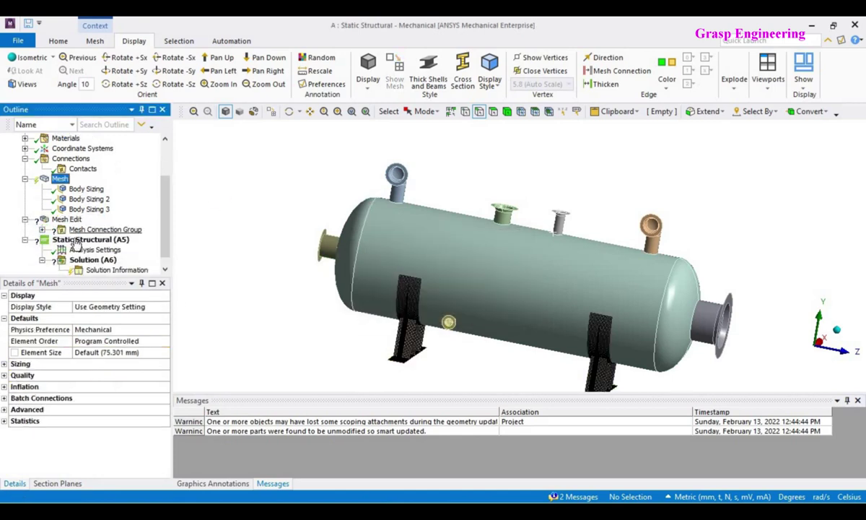
Delete Mesh Connection and Mesh Connection 2 from the Mesh Connection Group.
{"action": "left_click", "coordinate": [42, 229]}
{"action": "left_click", "coordinate": [109, 240]}
{"action": "left_click", "coordinate": [108, 250]}
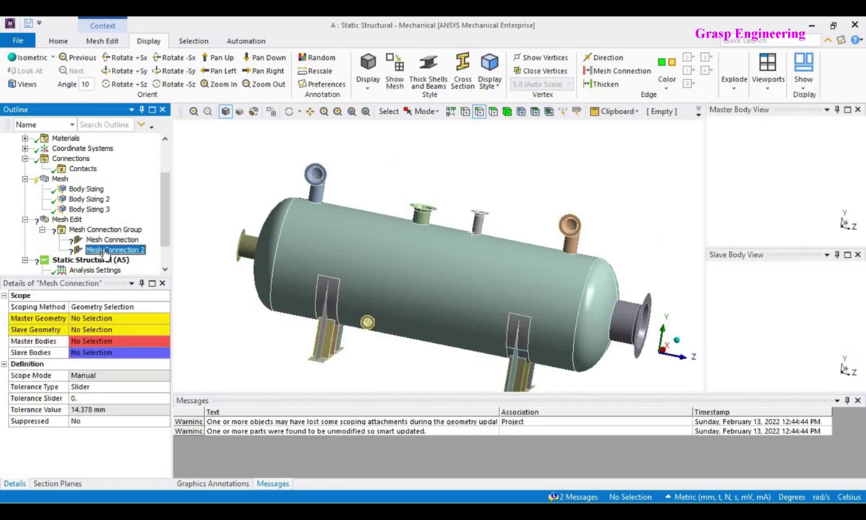
{"action": "left_click", "coordinate": [106, 241], "text": "ctrl"}
{"action": "right_click", "coordinate": [105, 241]}
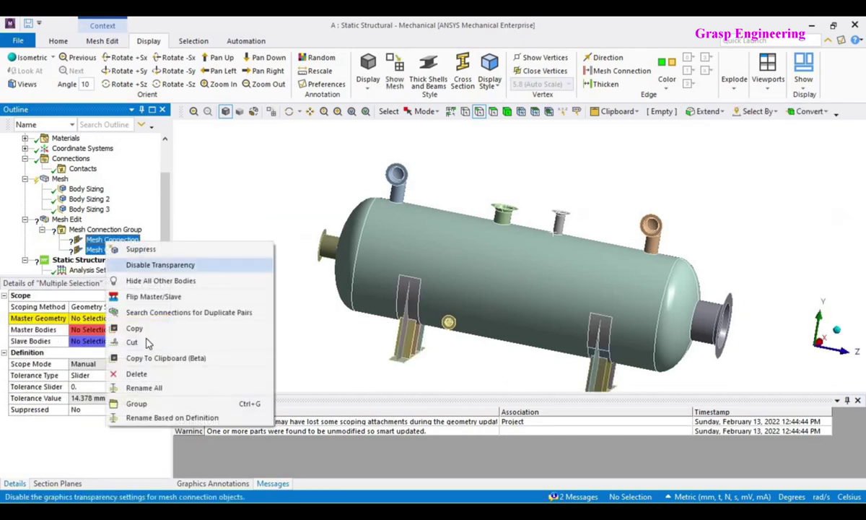
{"action": "left_click", "coordinate": [145, 373]}
{"action": "left_click", "coordinate": [474, 289]}
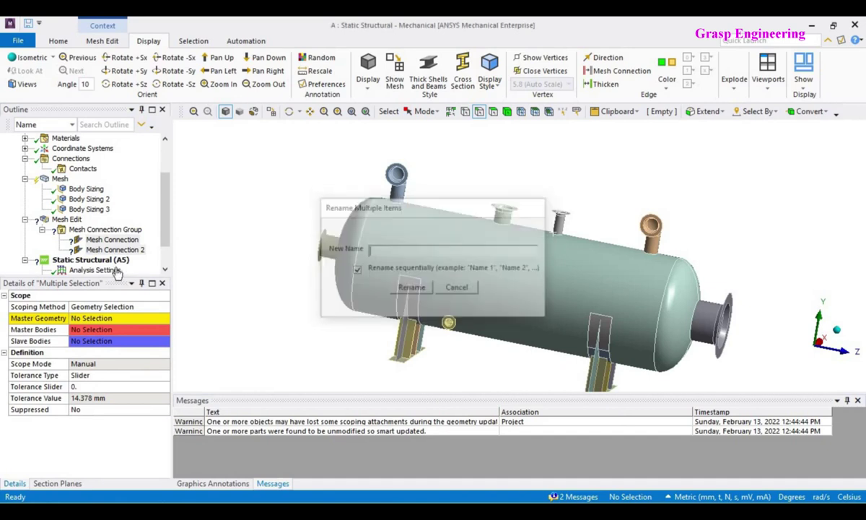
{"action": "right_click", "coordinate": [124, 252]}
{"action": "left_click", "coordinate": [153, 384]}
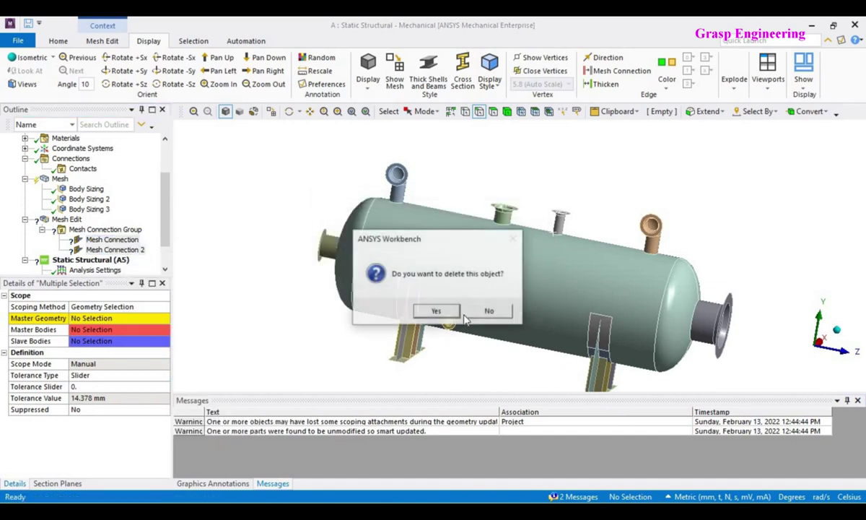
{"action": "left_click", "coordinate": [437, 310]}
{"action": "mouse_move", "coordinate": [402, 252]}
{"action": "middle_mouse_down"}
{"action": "mouse_move", "coordinate": [424, 257]}
{"action": "mouse_move", "coordinate": [394, 256]}
{"action": "middle_mouse_up"}
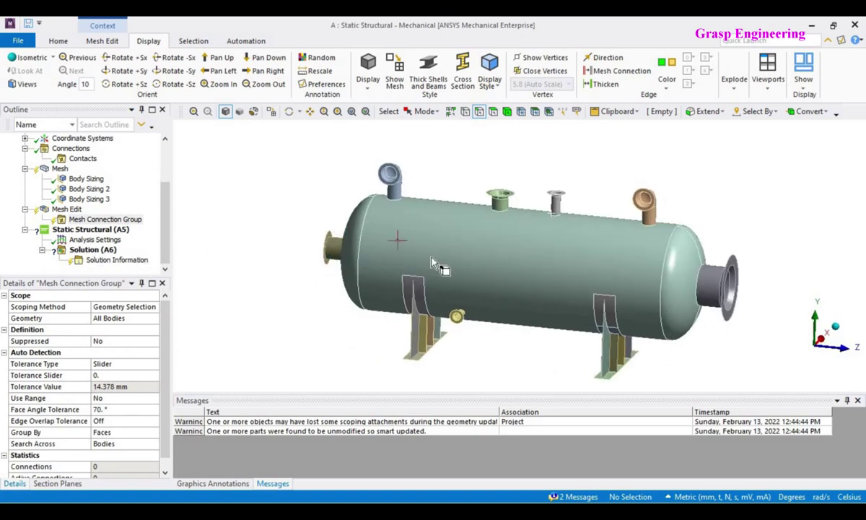
Insert a fixed support scoped to the base-plate faces of both saddles, extending the face selection to limits.
{"action": "left_click_drag", "start_coordinate": [166, 195], "coordinate": [167, 216]}
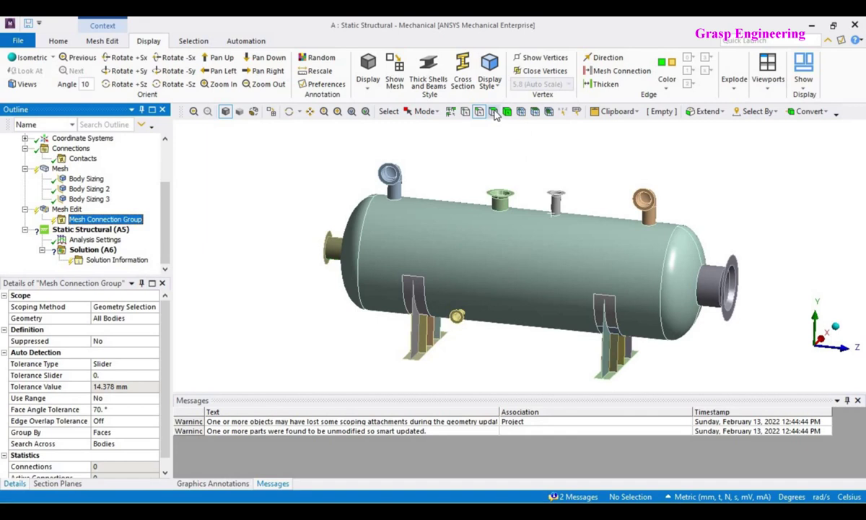
{"action": "left_click", "coordinate": [83, 230]}
{"action": "right_click", "coordinate": [82, 229]}
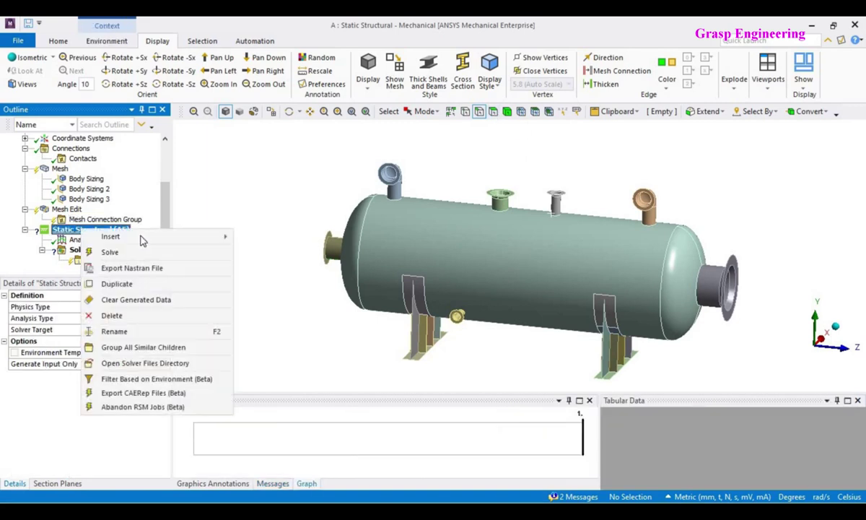
{"action": "mouse_move", "coordinate": [144, 236]}
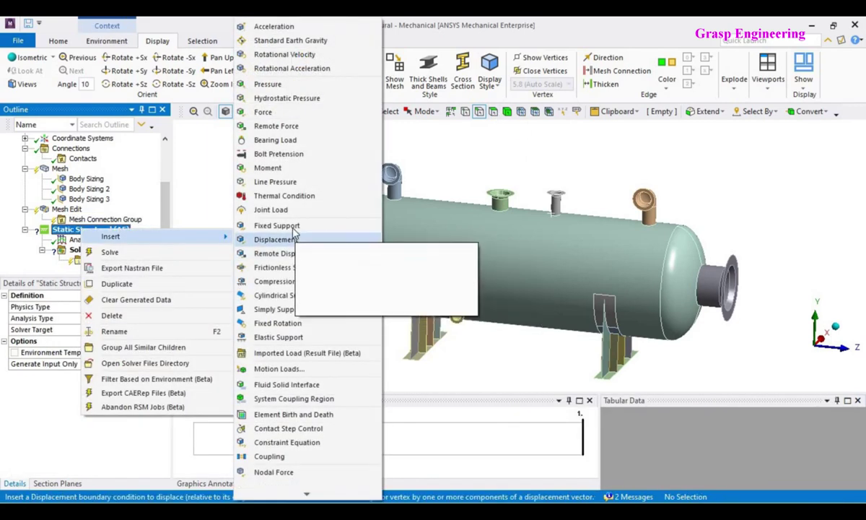
{"action": "left_click", "coordinate": [274, 226]}
{"action": "left_click", "coordinate": [493, 111]}
{"action": "middle_click_drag", "start_coordinate": [521, 204], "coordinate": [516, 155]}
{"action": "left_click", "coordinate": [428, 361]}
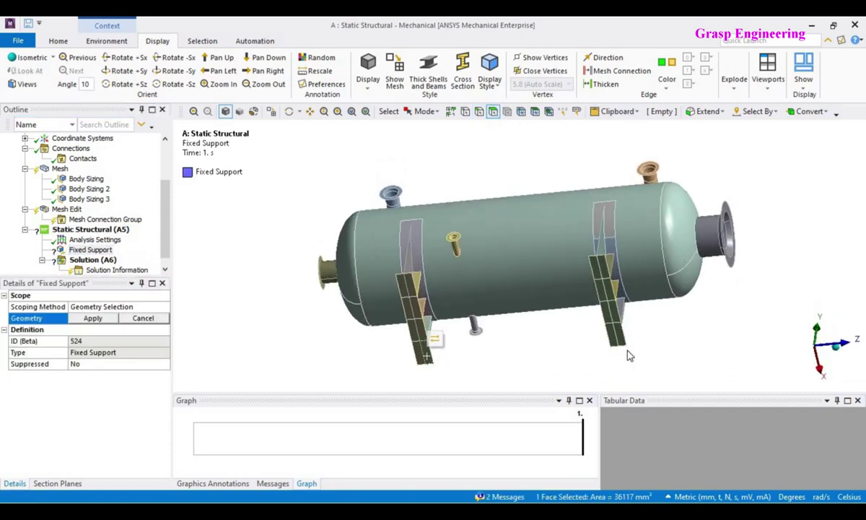
{"action": "left_click", "coordinate": [616, 339], "text": "ctrl"}
{"action": "left_click", "coordinate": [708, 114]}
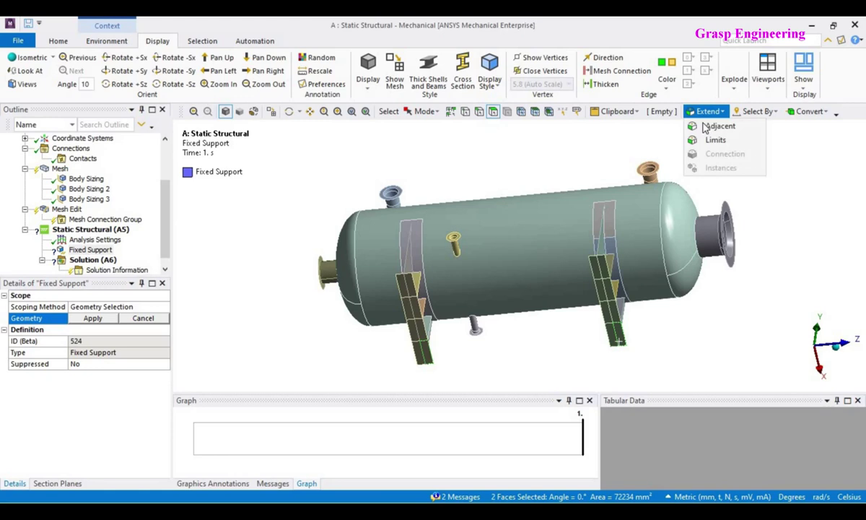
{"action": "left_click", "coordinate": [704, 143]}
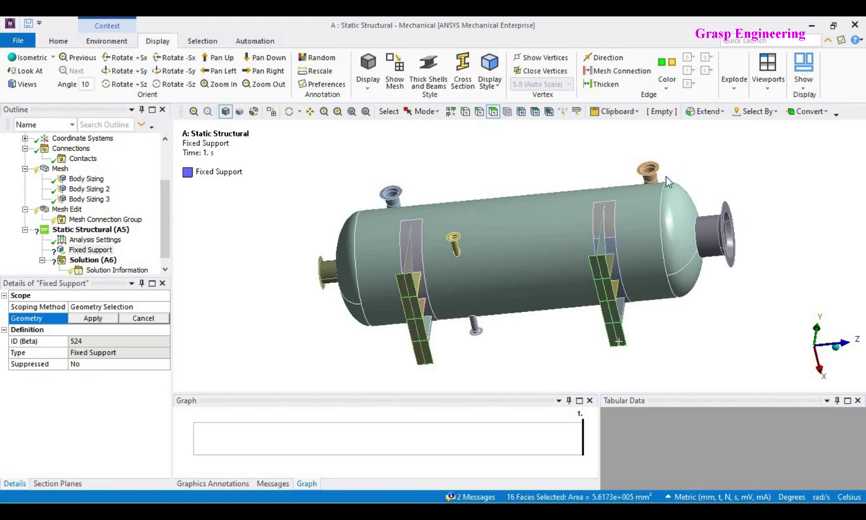
{"action": "left_click", "coordinate": [91, 319]}
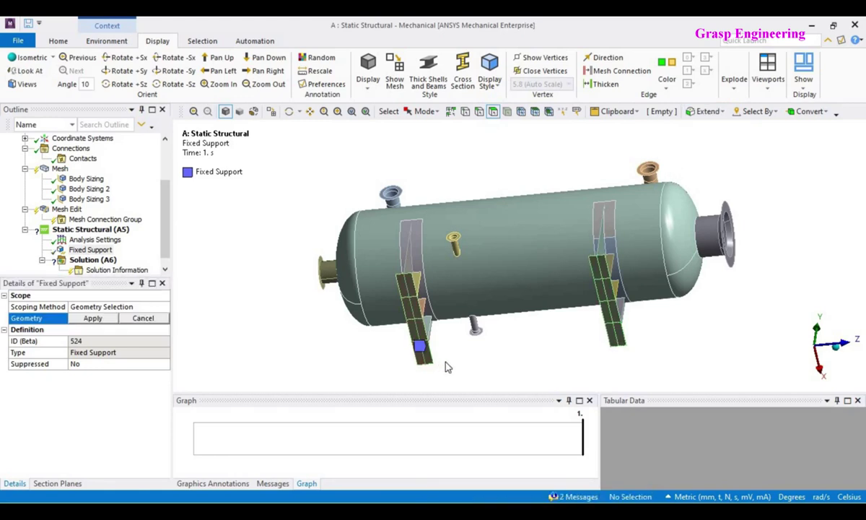
Rescope the fixed support to only the base faces of the saddle near the smaller end nozzle.
{"action": "left_click", "coordinate": [424, 355]}
{"action": "left_click", "coordinate": [704, 111]}
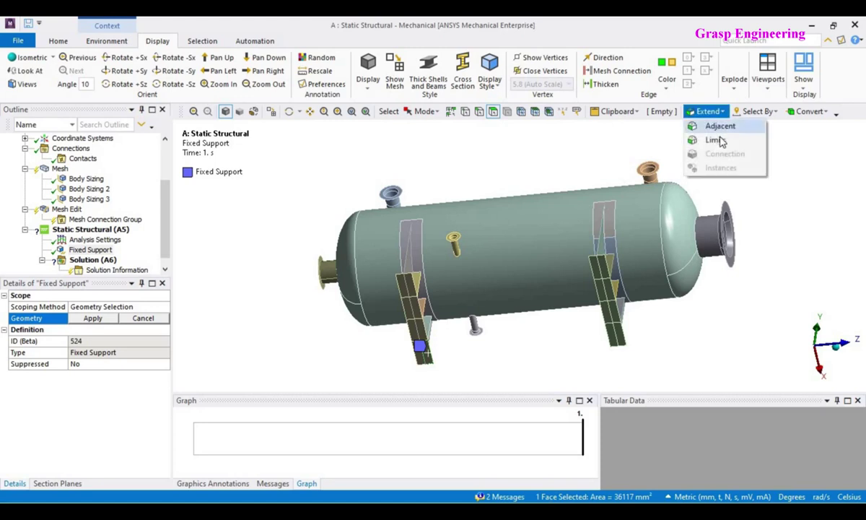
{"action": "left_click", "coordinate": [704, 143]}
{"action": "left_click", "coordinate": [91, 318]}
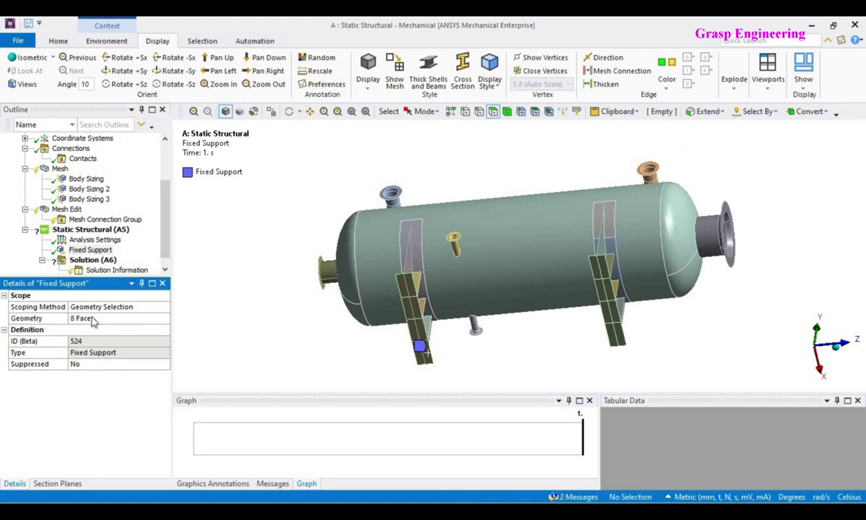
Insert a second fixed support on all base faces of the saddle near the larger end nozzle.
{"action": "right_click", "coordinate": [98, 252]}
{"action": "mouse_move", "coordinate": [130, 257]}
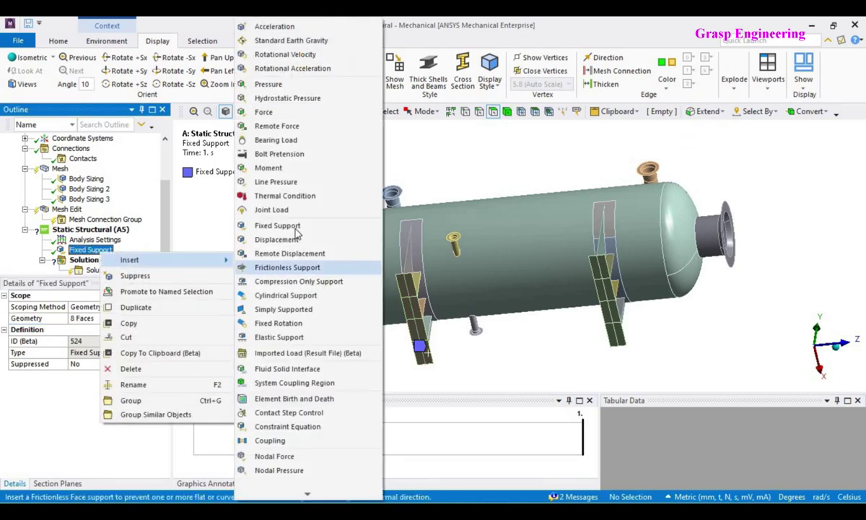
{"action": "left_click", "coordinate": [271, 226]}
{"action": "left_click", "coordinate": [614, 318]}
{"action": "left_click", "coordinate": [704, 111]}
{"action": "left_click", "coordinate": [716, 140]}
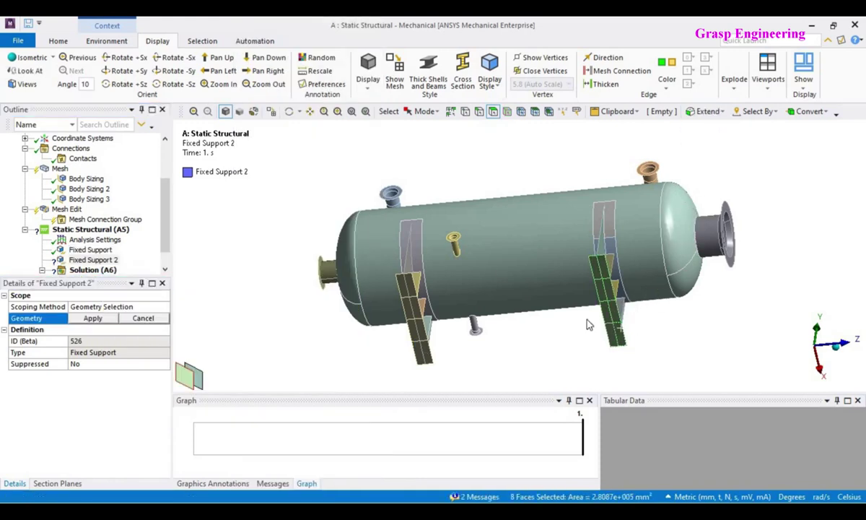
{"action": "left_click", "coordinate": [94, 319]}
Examine Fixed Support and Fixed Support 2 in turn to check which saddle base each one covers.
{"action": "left_click", "coordinate": [91, 249]}
{"action": "left_click", "coordinate": [98, 257]}
{"action": "left_click", "coordinate": [90, 249]}
{"action": "left_click", "coordinate": [94, 259]}
{"action": "middle_click_drag", "start_coordinate": [383, 272], "coordinate": [314, 316]}
{"action": "scroll", "coordinate": [382, 310], "scroll_direction": "up", "scroll_amount": 3}
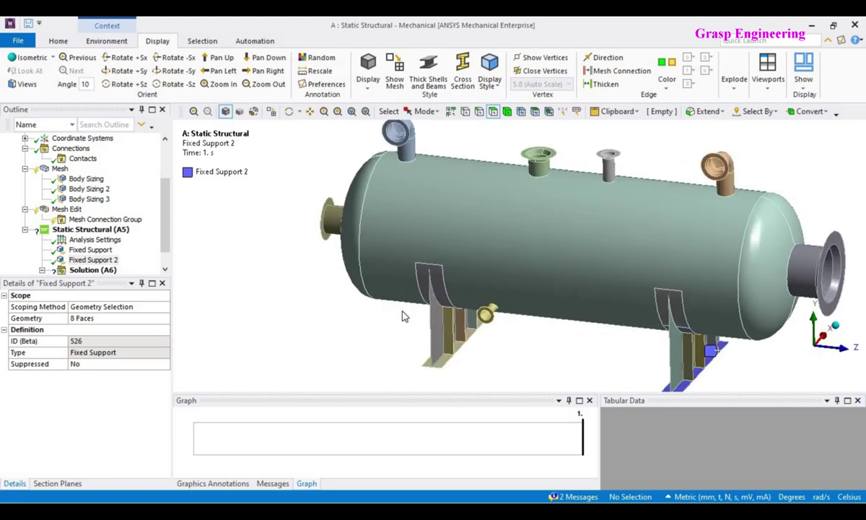
{"action": "scroll", "coordinate": [365, 265], "scroll_direction": "down", "scroll_amount": 3}
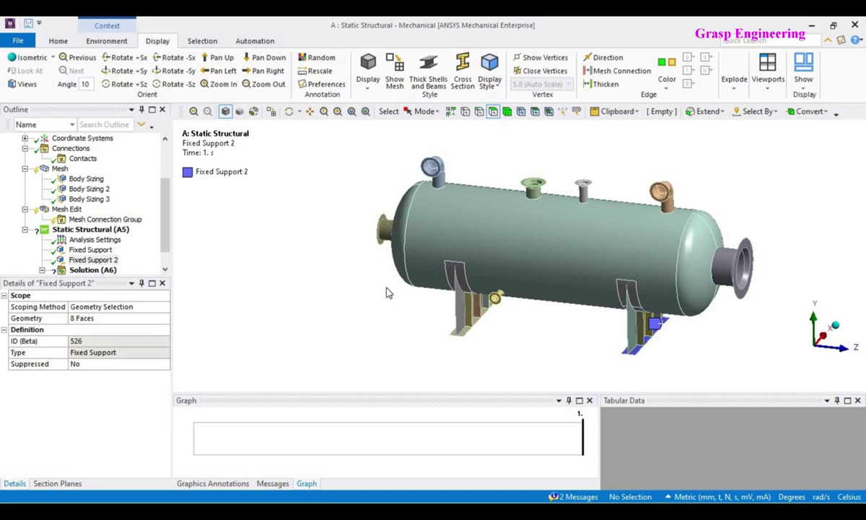
{"action": "left_click", "coordinate": [456, 216]}
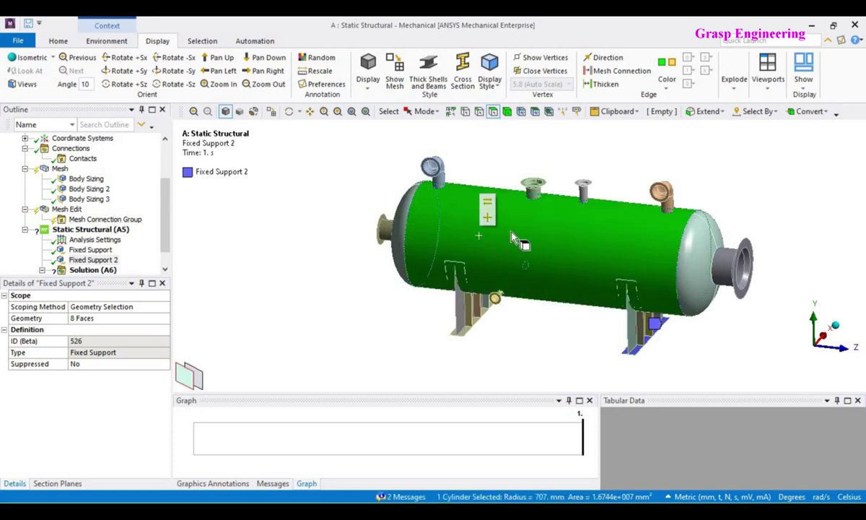
{"action": "mouse_move", "coordinate": [711, 250]}
{"action": "left_mouse_down", "text": "ctrl"}
{"action": "mouse_move", "coordinate": [735, 222]}
{"action": "mouse_move", "coordinate": [729, 270]}
{"action": "mouse_move", "coordinate": [743, 243]}
{"action": "mouse_move", "coordinate": [754, 285]}
{"action": "mouse_move", "coordinate": [673, 204]}
{"action": "mouse_move", "coordinate": [670, 189]}
{"action": "mouse_move", "coordinate": [355, 195]}
{"action": "left_mouse_up", "text": "ctrl"}
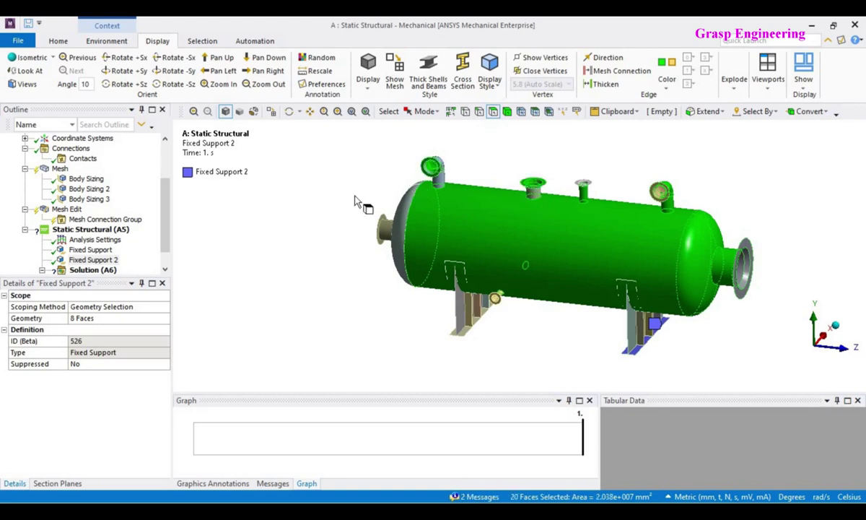
{"action": "left_click", "coordinate": [315, 208]}
{"action": "right_click", "coordinate": [308, 207]}
{"action": "left_click", "coordinate": [359, 374]}
{"action": "key", "text": "ctrl+a"}
{"action": "middle_click_drag", "start_coordinate": [520, 278], "coordinate": [561, 280]}
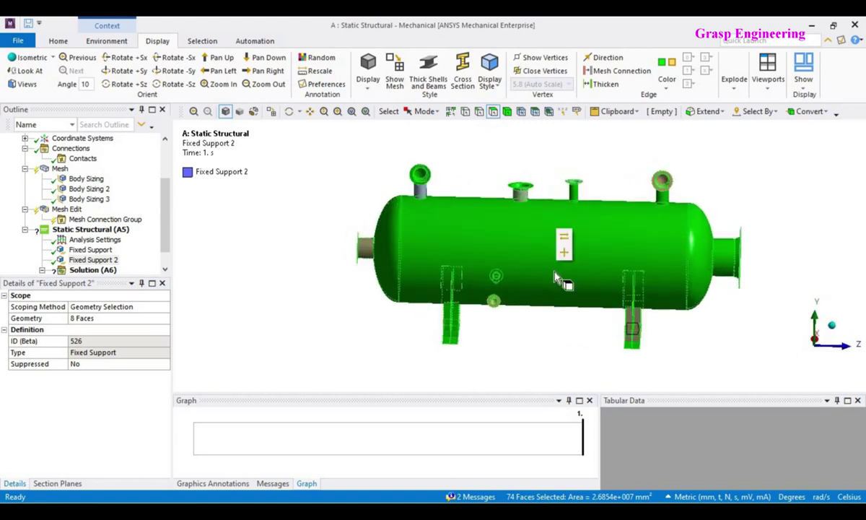
{"action": "scroll", "coordinate": [373, 174], "scroll_direction": "up", "scroll_amount": 3}
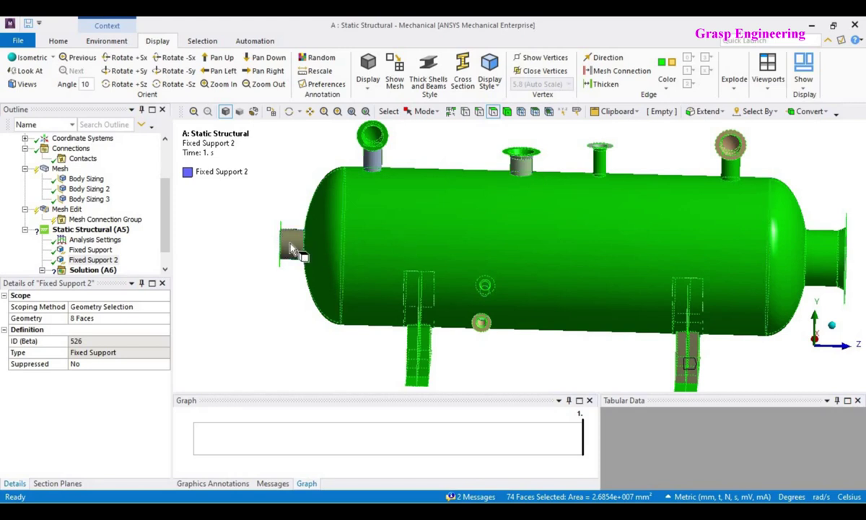
{"action": "mouse_move", "coordinate": [380, 270]}
{"action": "middle_mouse_down"}
{"action": "mouse_move", "coordinate": [358, 265]}
{"action": "mouse_move", "coordinate": [377, 266]}
{"action": "middle_mouse_up"}
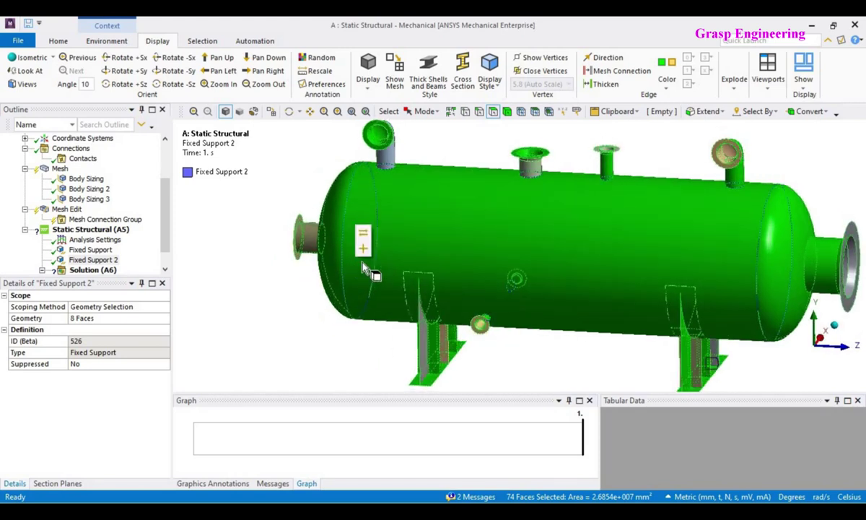
{"action": "scroll", "coordinate": [432, 252], "scroll_direction": "down", "scroll_amount": 2}
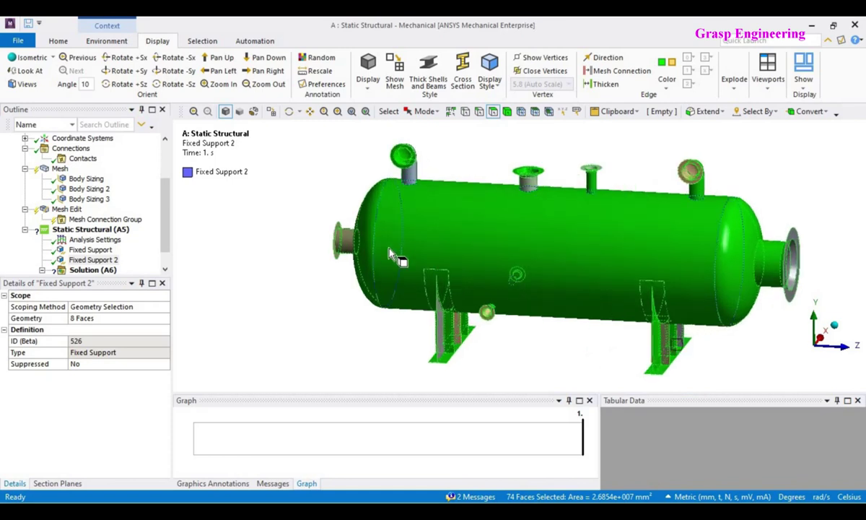
{"action": "right_click", "coordinate": [117, 231]}
{"action": "mouse_move", "coordinate": [152, 237]}
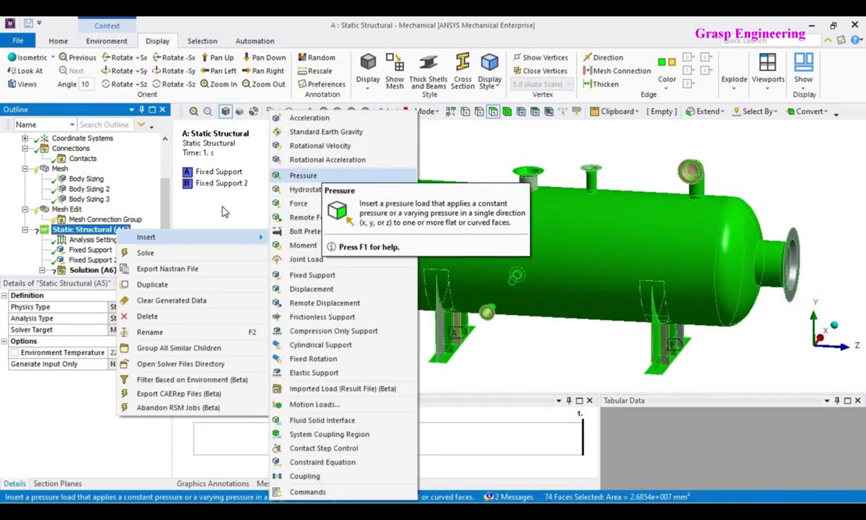
{"action": "left_click", "coordinate": [263, 187]}
{"action": "left_click", "coordinate": [501, 228]}
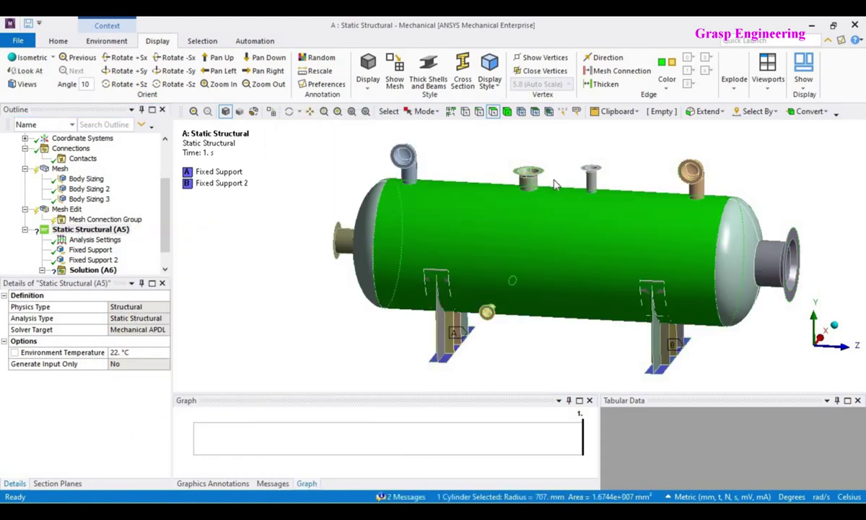
{"action": "left_click", "coordinate": [200, 209]}
Hide the Sadddle part and select all faces of the visible vessel.
{"action": "scroll", "coordinate": [73, 182], "scroll_direction": "up", "scroll_amount": 3}
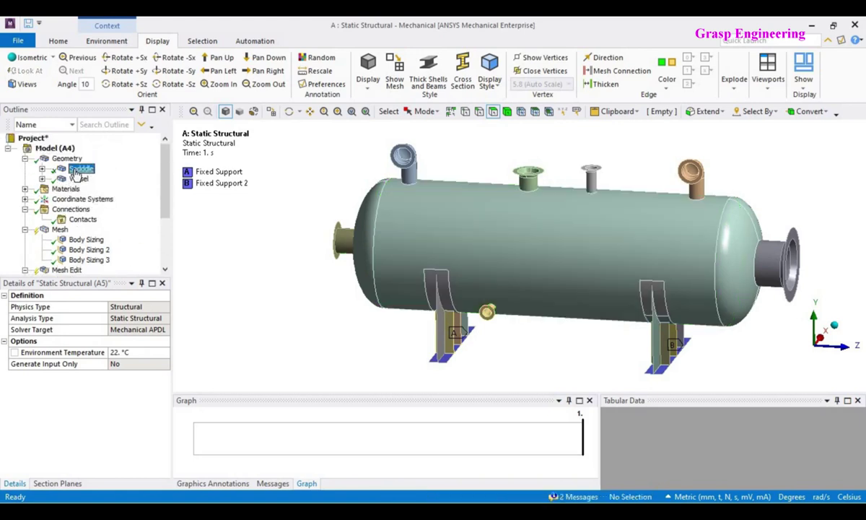
{"action": "right_click", "coordinate": [76, 172]}
{"action": "left_click", "coordinate": [108, 227]}
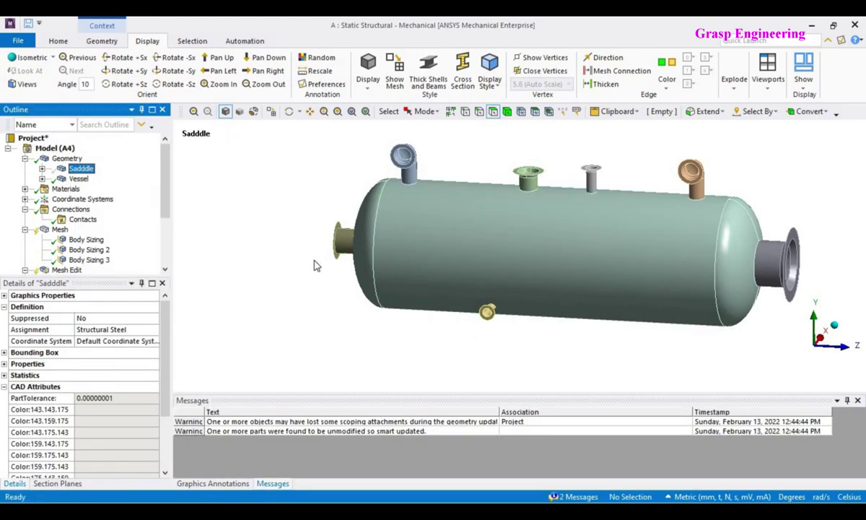
{"action": "right_click", "coordinate": [277, 248]}
{"action": "left_click", "coordinate": [309, 446]}
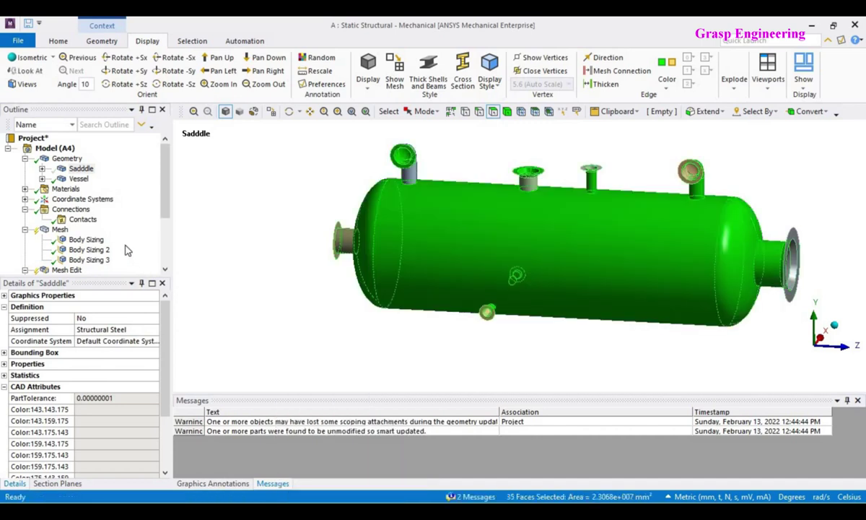
Deselect the flange faces of both end nozzles and the four top nozzles, keeping the other vessel faces selected.
{"action": "scroll", "coordinate": [126, 249], "scroll_direction": "down", "scroll_amount": 3}
{"action": "middle_click_drag", "start_coordinate": [396, 263], "coordinate": [282, 274]}
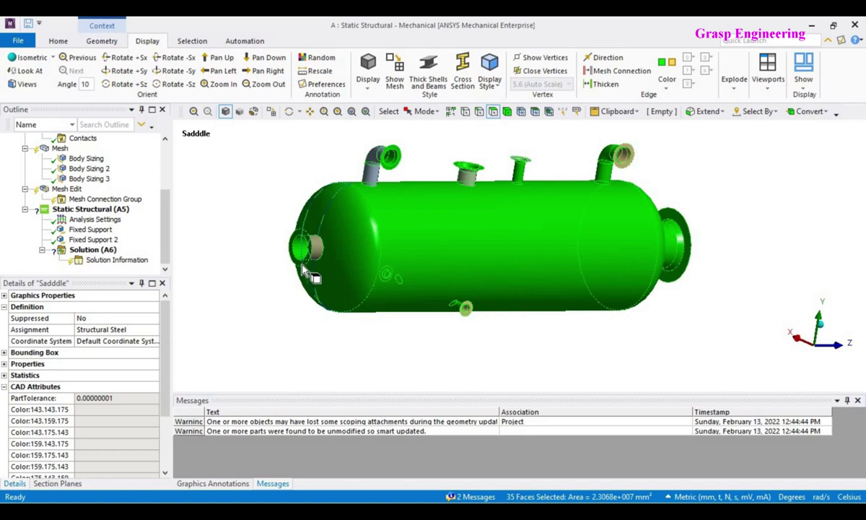
{"action": "left_click", "coordinate": [299, 264], "text": "ctrl"}
{"action": "left_click", "coordinate": [392, 167], "text": "ctrl"}
{"action": "left_click", "coordinate": [481, 167], "text": "ctrl"}
{"action": "middle_click_drag", "start_coordinate": [536, 178], "coordinate": [657, 184]}
{"action": "middle_click_drag", "start_coordinate": [562, 159], "coordinate": [534, 177]}
{"action": "left_click", "coordinate": [627, 150], "text": "ctrl"}
{"action": "scroll", "coordinate": [589, 242], "scroll_direction": "up", "scroll_amount": 3}
{"action": "left_click", "coordinate": [564, 223], "text": "ctrl"}
{"action": "middle_click_drag", "start_coordinate": [663, 278], "coordinate": [431, 274]}
{"action": "left_click", "coordinate": [577, 269], "text": "ctrl"}
{"action": "scroll", "coordinate": [578, 269], "scroll_direction": "down", "scroll_amount": 3}
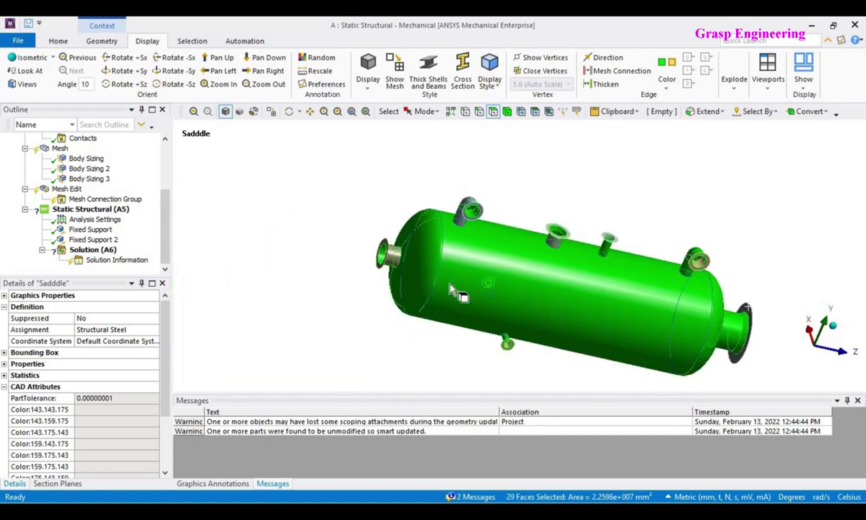
Deselect the flange faces of the two small nozzles on the vessel's side and underside.
{"action": "middle_click_drag", "start_coordinate": [305, 280], "coordinate": [315, 160]}
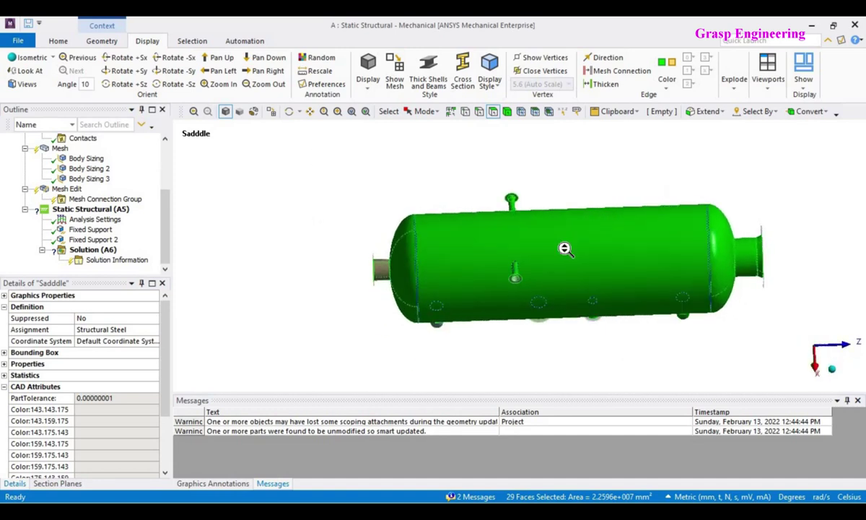
{"action": "scroll", "coordinate": [519, 177], "scroll_direction": "up", "scroll_amount": 3}
{"action": "left_click", "coordinate": [521, 291], "text": "ctrl"}
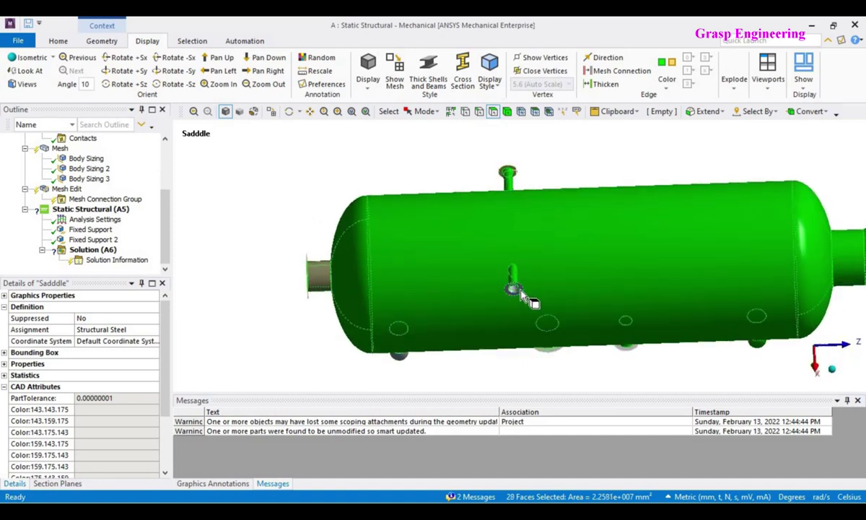
{"action": "left_click", "coordinate": [521, 291], "text": "ctrl"}
{"action": "middle_click_drag", "start_coordinate": [564, 251], "coordinate": [549, 328]}
Insert a pressure load on the selected vessel faces and set its magnitude to 0.5 MPa.
{"action": "right_click", "coordinate": [100, 208]}
{"action": "mouse_move", "coordinate": [134, 213]}
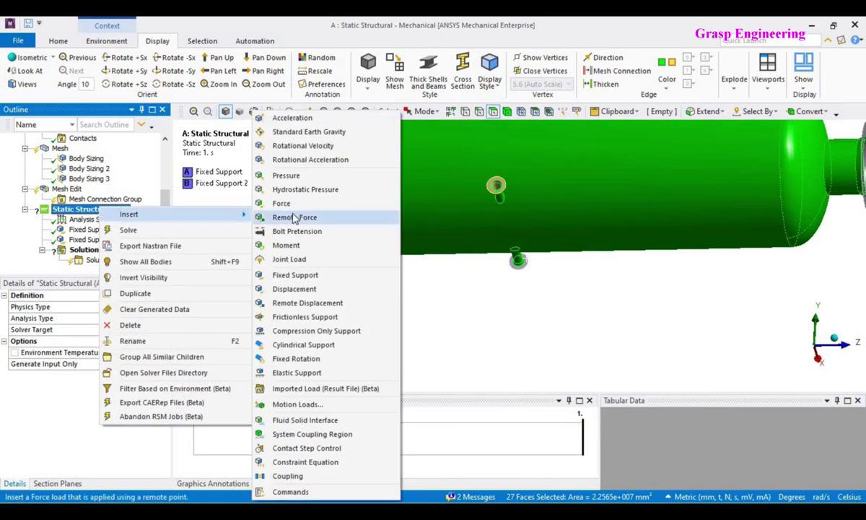
{"action": "left_click", "coordinate": [297, 176]}
{"action": "scroll", "coordinate": [448, 303], "scroll_direction": "down", "scroll_amount": 5}
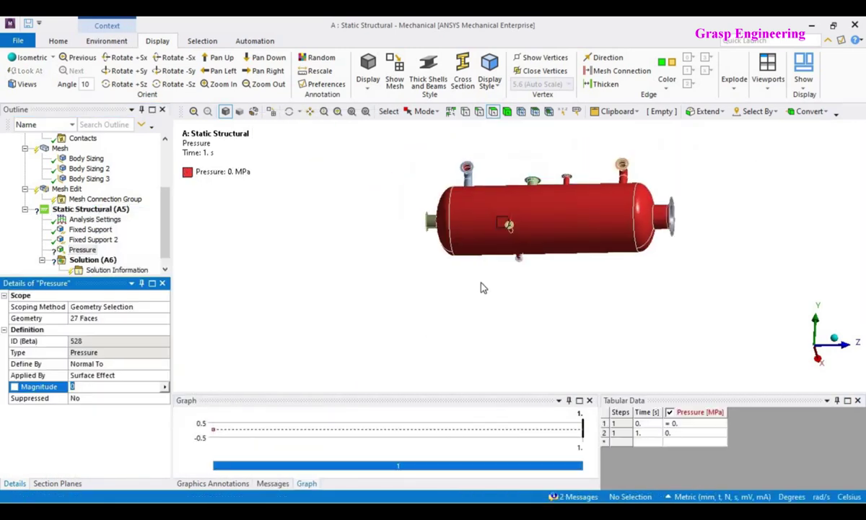
{"action": "left_click", "coordinate": [100, 387]}
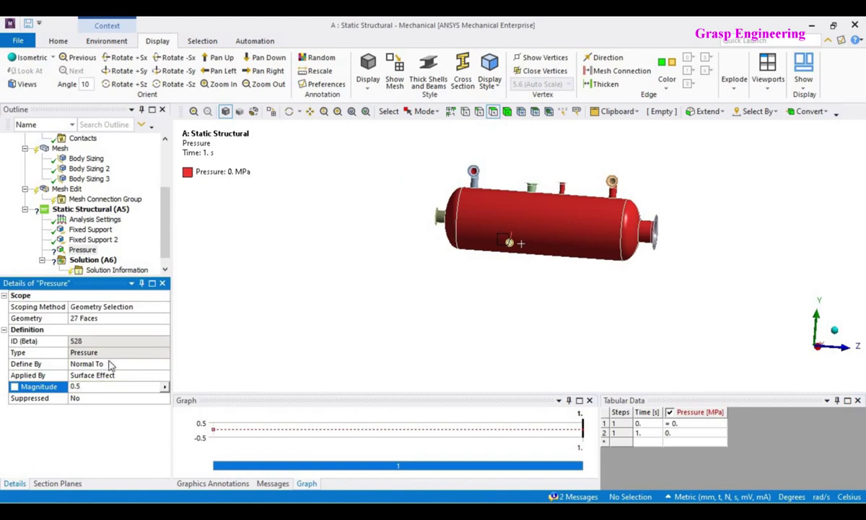
{"action": "key", "text": "Return"}
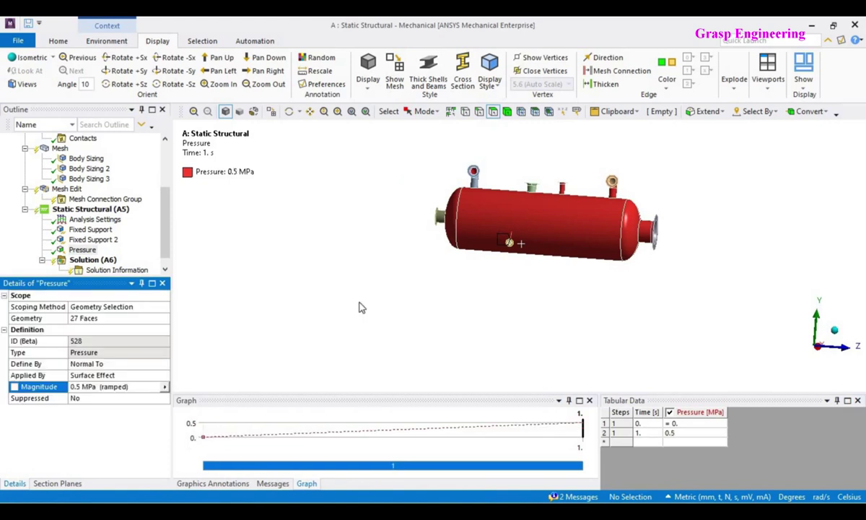
Switch to PowerPoint and show the Problem Statement slide to check the specified internal design pressure.
{"action": "key", "text": "alt+Tab"}
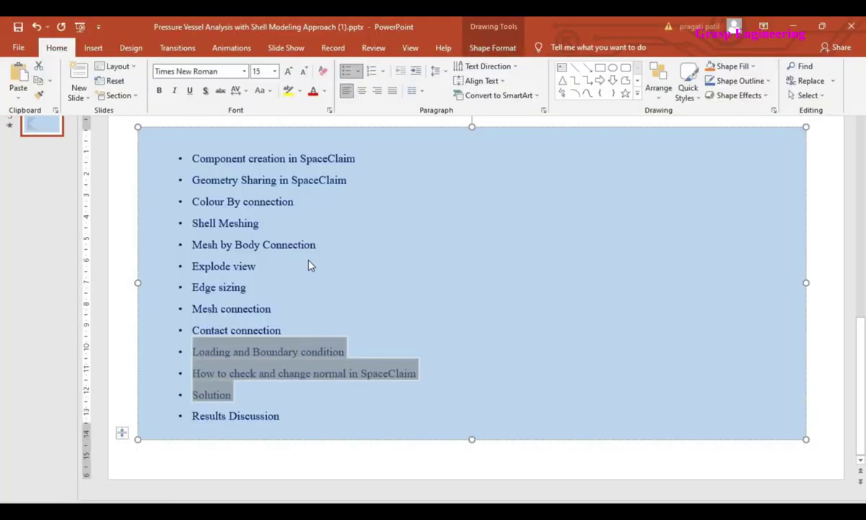
{"action": "left_click", "coordinate": [64, 123]}
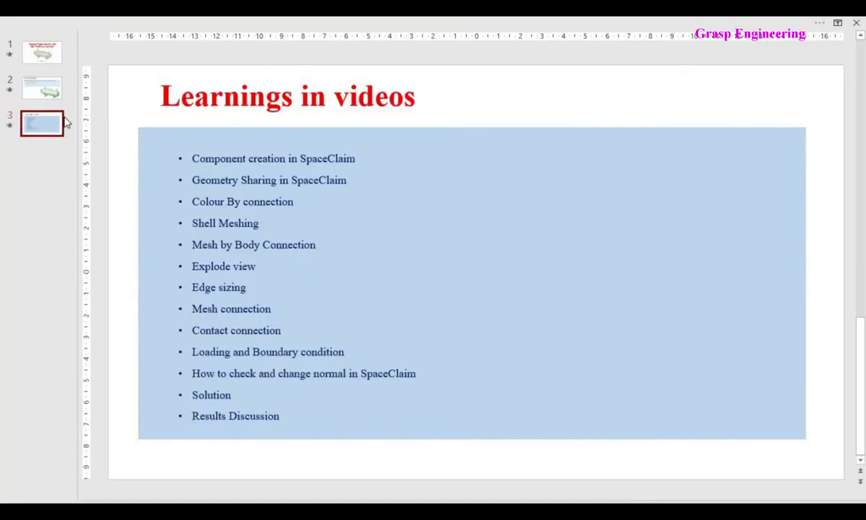
{"action": "left_click", "coordinate": [37, 87]}
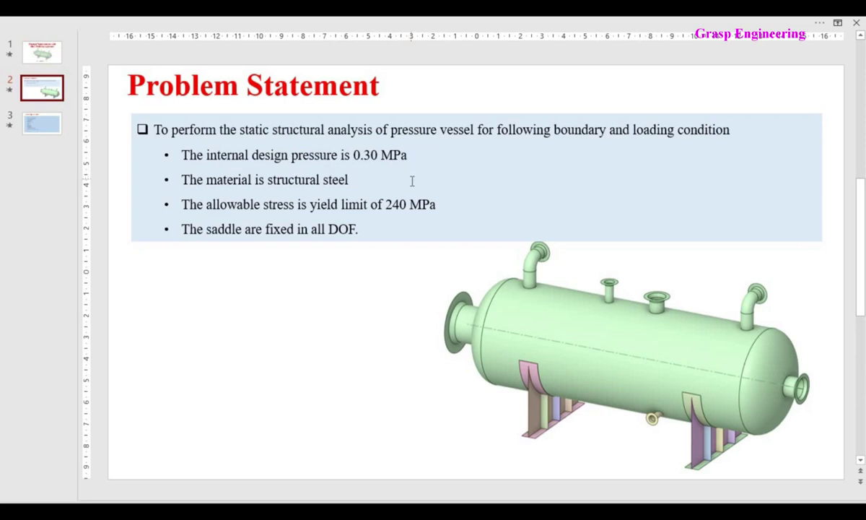
Return to the Mechanical window and set the pressure load's magnitude to 0.3 MPa.
{"action": "key", "text": "alt+Tab"}
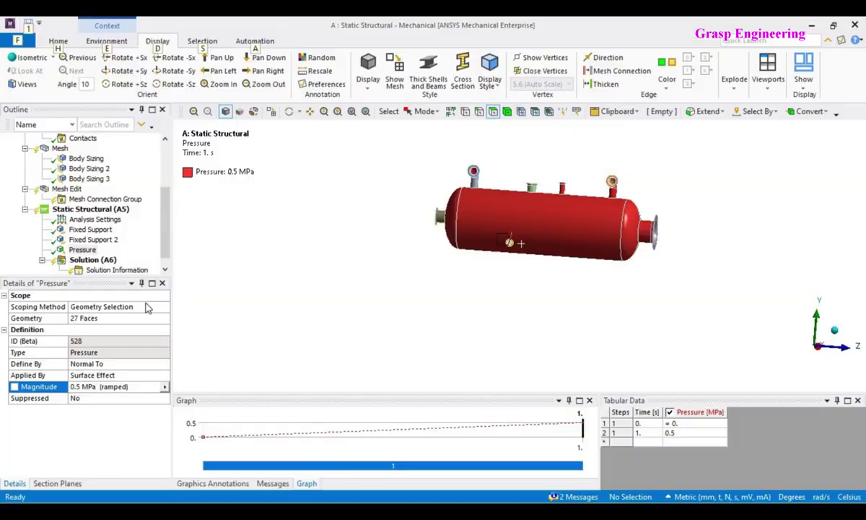
{"action": "left_click", "coordinate": [73, 388]}
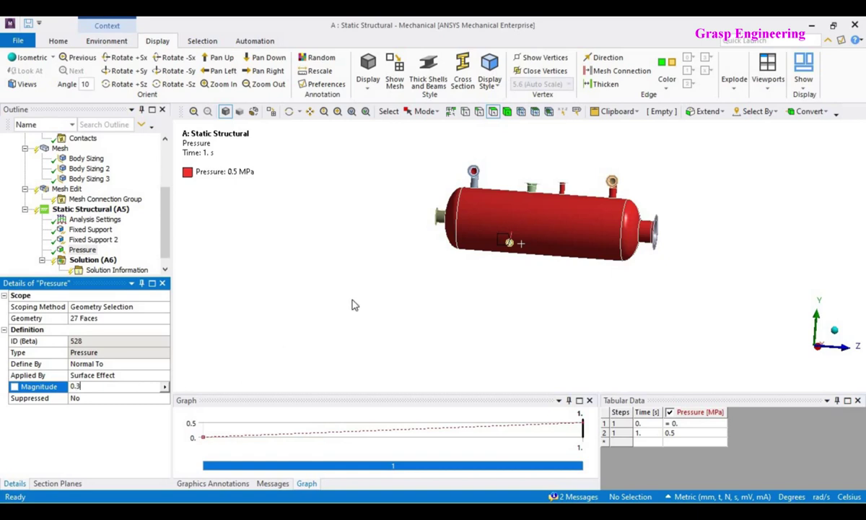
{"action": "type", "text": "0.3"}
{"action": "key", "text": "Return"}
Examine the pressure load on the shell, heads and nozzles from several angles.
{"action": "middle_click_drag", "start_coordinate": [405, 217], "coordinate": [622, 206]}
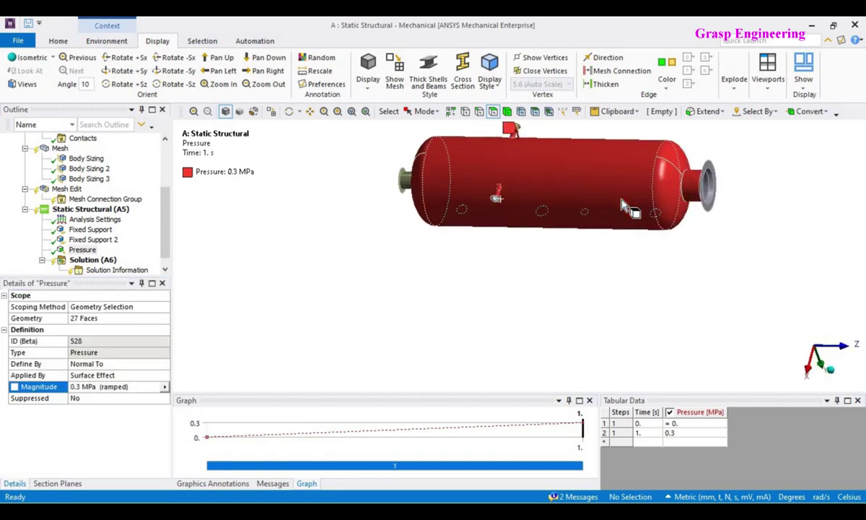
{"action": "middle_click_drag", "start_coordinate": [488, 253], "coordinate": [448, 278]}
{"action": "right_click", "coordinate": [399, 226]}
{"action": "left_click", "coordinate": [443, 258]}
{"action": "middle_click_drag", "start_coordinate": [465, 213], "coordinate": [428, 337]}
{"action": "middle_click_drag", "start_coordinate": [466, 258], "coordinate": [470, 302], "text": "ctrl"}
{"action": "scroll", "coordinate": [468, 315], "scroll_direction": "up", "scroll_amount": 3}
{"action": "scroll", "coordinate": [470, 301], "scroll_direction": "down", "scroll_amount": 3}
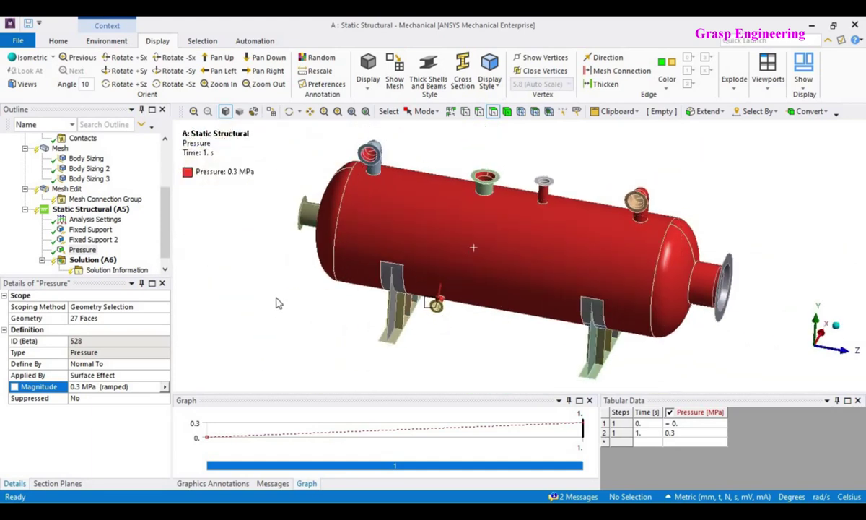
Switch to SpaceClaim, bring the whole vessel and its saddles into view, and show the measuring and face quality tools.
{"action": "key", "text": "alt+Tab"}
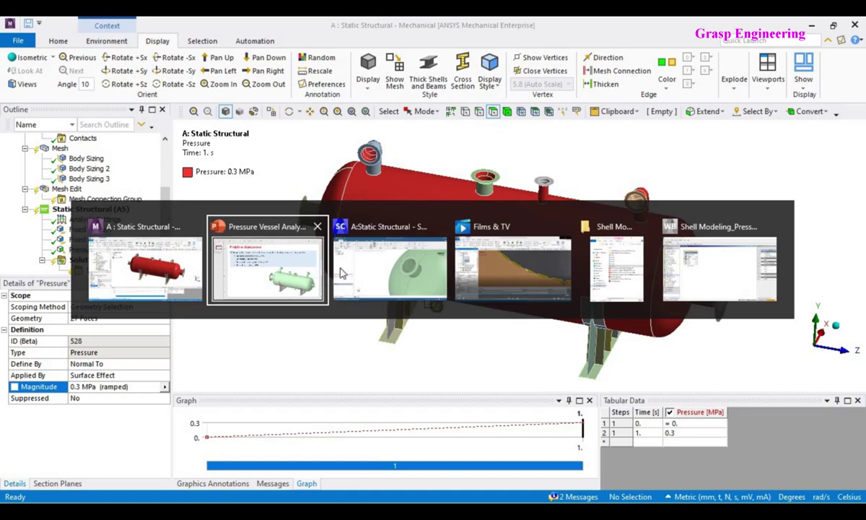
{"action": "left_click", "coordinate": [374, 274]}
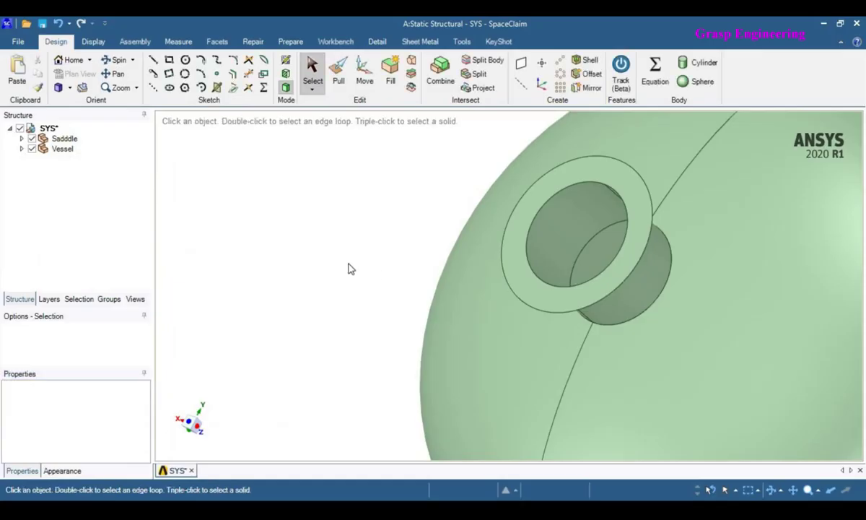
{"action": "scroll", "coordinate": [345, 270], "scroll_direction": "up", "scroll_amount": 3}
{"action": "scroll", "coordinate": [338, 274], "scroll_direction": "down", "scroll_amount": 5}
{"action": "scroll", "coordinate": [327, 277], "scroll_direction": "down", "scroll_amount": 7}
{"action": "middle_click_drag", "start_coordinate": [412, 294], "coordinate": [441, 336]}
{"action": "left_click", "coordinate": [218, 41]}
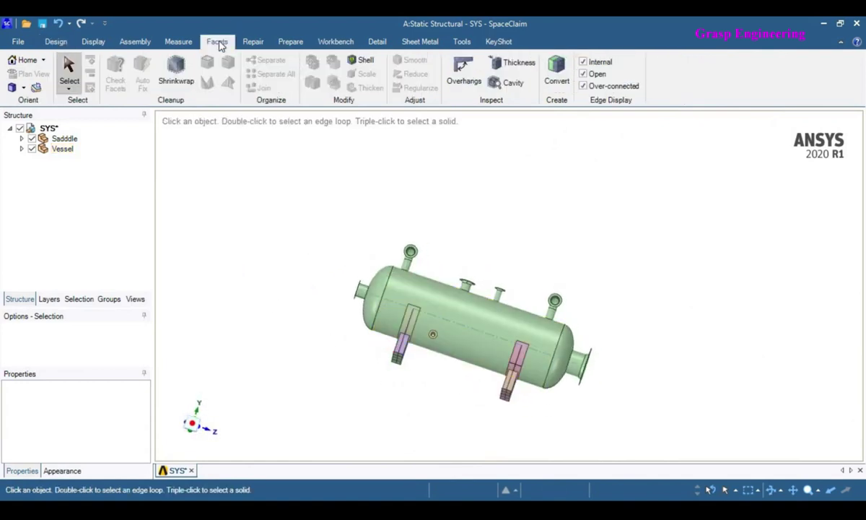
{"action": "left_click", "coordinate": [257, 42]}
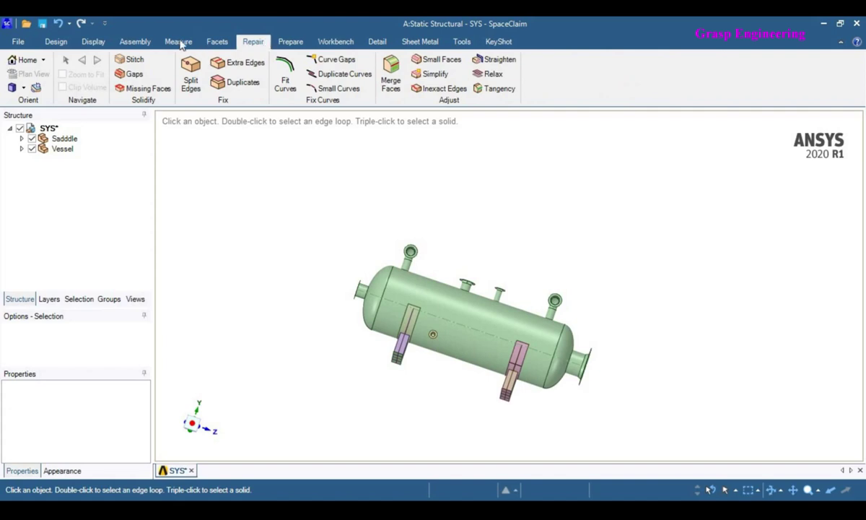
{"action": "left_click", "coordinate": [179, 42]}
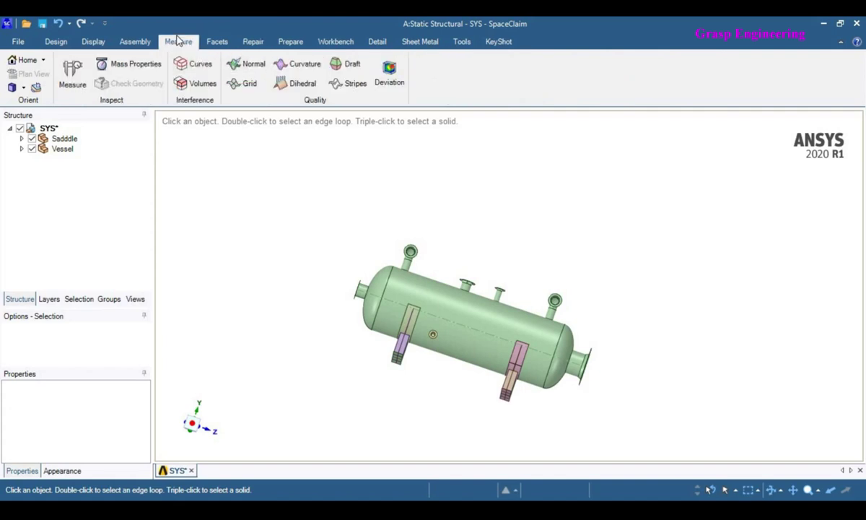
Run the Normal analysis on all bodies of the model and examine the face normal arrows.
{"action": "middle_click_drag", "start_coordinate": [400, 238], "coordinate": [318, 275]}
{"action": "scroll", "coordinate": [509, 200], "scroll_direction": "up", "scroll_amount": 3}
{"action": "scroll", "coordinate": [509, 205], "scroll_direction": "down", "scroll_amount": 2}
{"action": "middle_click_drag", "start_coordinate": [485, 315], "coordinate": [566, 220], "text": "shift"}
{"action": "middle_click_drag", "start_coordinate": [489, 228], "coordinate": [615, 294]}
{"action": "middle_click_drag", "start_coordinate": [386, 363], "coordinate": [738, 448], "text": "shift"}
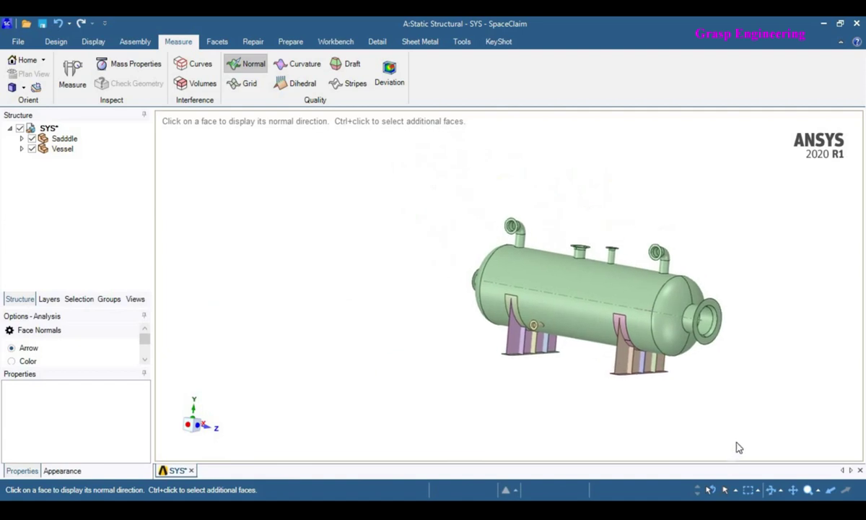
{"action": "left_click", "coordinate": [385, 167]}
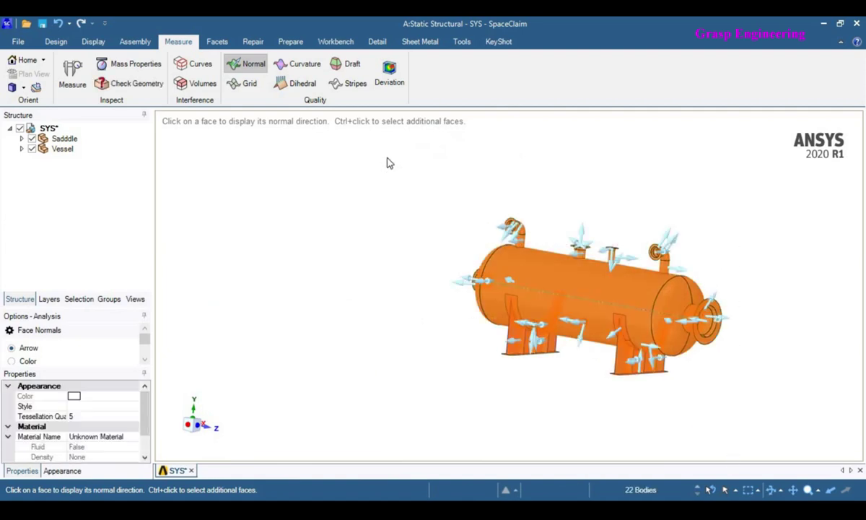
{"action": "scroll", "coordinate": [621, 315], "scroll_direction": "up", "scroll_amount": 3}
{"action": "middle_click_drag", "start_coordinate": [697, 331], "coordinate": [469, 322]}
{"action": "middle_click_drag", "start_coordinate": [451, 206], "coordinate": [378, 207]}
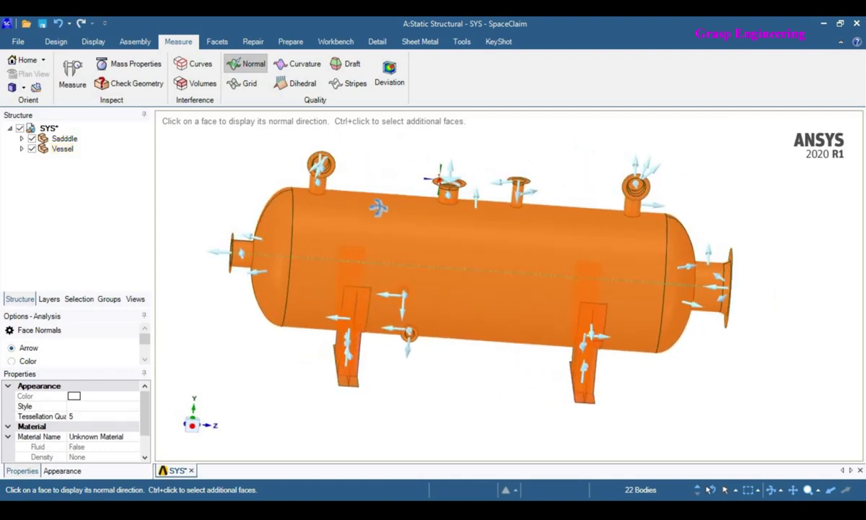
Display the face normals by color instead of arrows and check which nozzle faces are oriented differently from the shell.
{"action": "left_click", "coordinate": [12, 361]}
{"action": "left_click_drag", "start_coordinate": [71, 302], "coordinate": [94, 243]}
{"action": "middle_click_drag", "start_coordinate": [564, 329], "coordinate": [489, 228]}
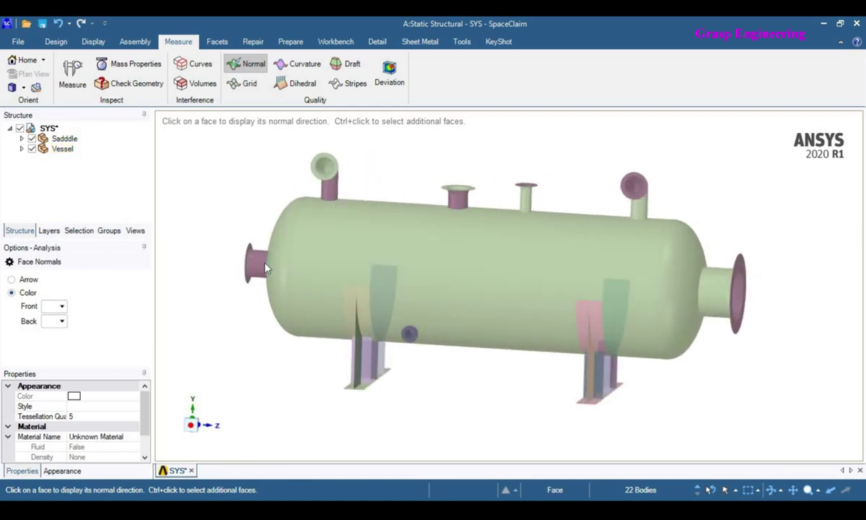
{"action": "scroll", "coordinate": [405, 222], "scroll_direction": "up", "scroll_amount": 2}
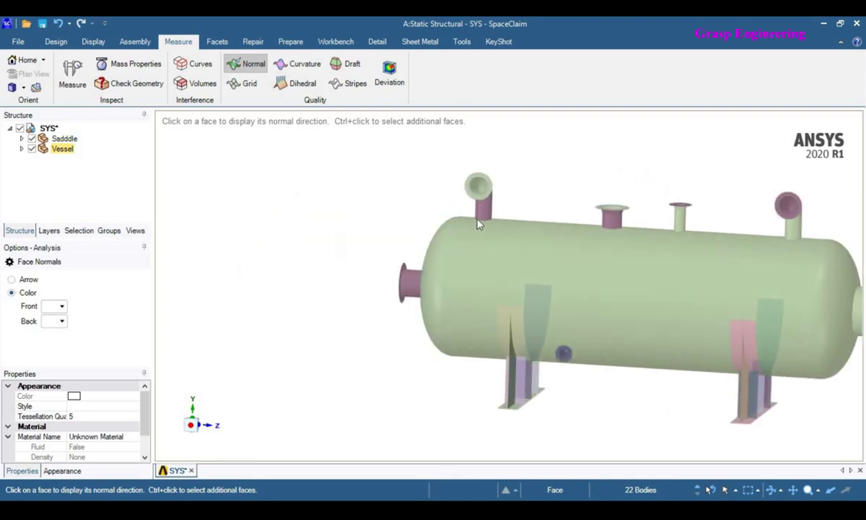
Reverse the face normal of the vertical pipe on the elbow nozzle nearest the smaller end nozzle.
{"action": "scroll", "coordinate": [509, 211], "scroll_direction": "up", "scroll_amount": 3}
{"action": "left_click", "coordinate": [509, 211]}
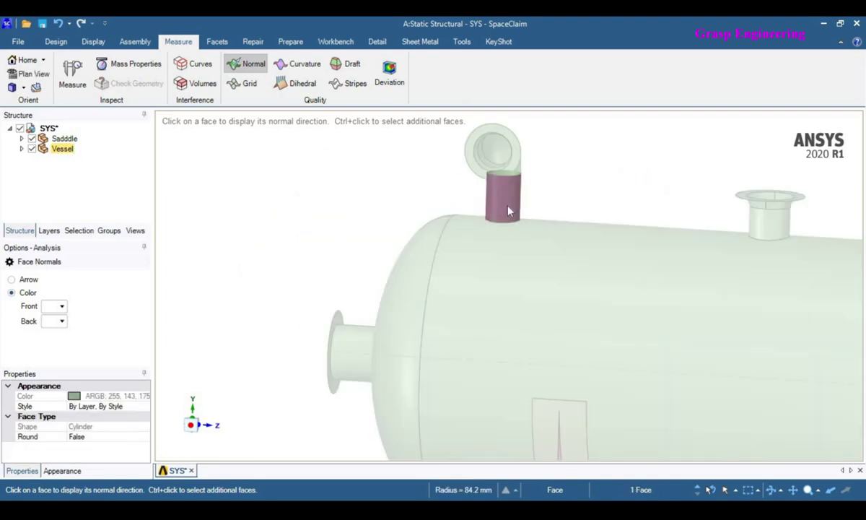
{"action": "right_click", "coordinate": [509, 211]}
{"action": "left_click", "coordinate": [562, 88]}
{"action": "left_click", "coordinate": [552, 174]}
Reverse the face normals of the smaller end nozzle on the vessel's dished head.
{"action": "mouse_move", "coordinate": [551, 173]}
{"action": "middle_mouse_down"}
{"action": "mouse_move", "coordinate": [538, 190]}
{"action": "mouse_move", "coordinate": [135, 206]}
{"action": "middle_mouse_up"}
{"action": "middle_click_drag", "start_coordinate": [311, 231], "coordinate": [330, 323]}
{"action": "left_click", "coordinate": [330, 322]}
{"action": "left_click", "coordinate": [330, 323], "text": "ctrl"}
{"action": "right_click", "coordinate": [332, 322]}
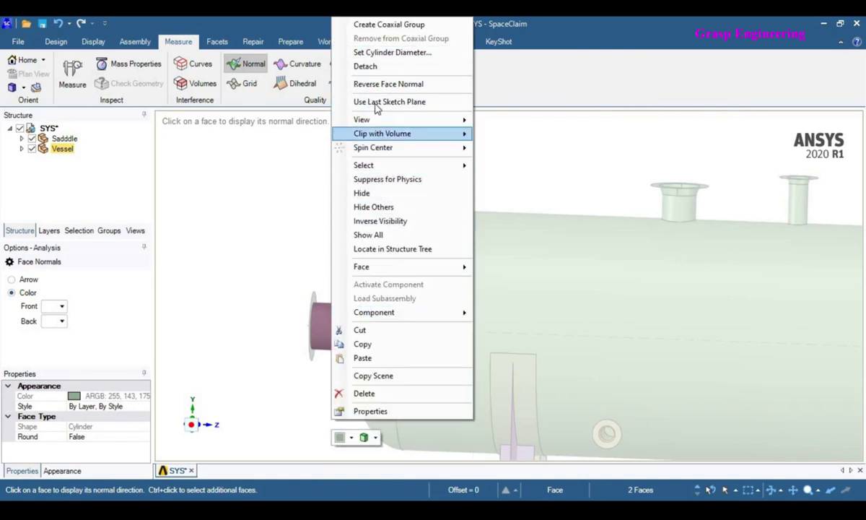
{"action": "left_click", "coordinate": [361, 84]}
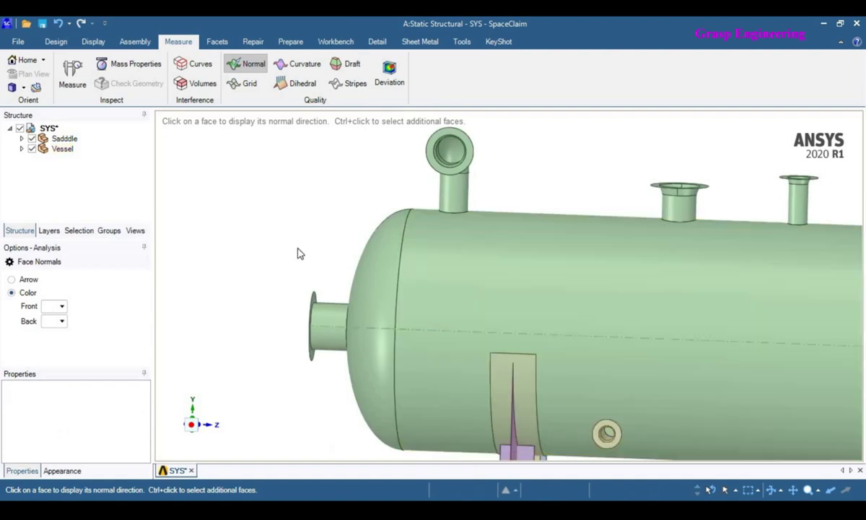
Display the colored face normals on all bodies again and look for remaining misoriented nozzle faces.
{"action": "scroll", "coordinate": [289, 241], "scroll_direction": "up", "scroll_amount": 3}
{"action": "right_click", "coordinate": [285, 232]}
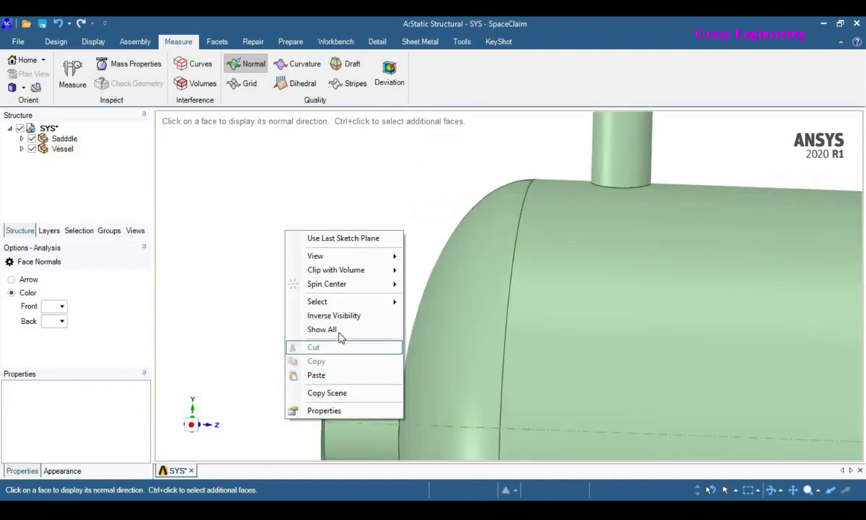
{"action": "left_click", "coordinate": [246, 229]}
{"action": "scroll", "coordinate": [273, 227], "scroll_direction": "down", "scroll_amount": 5}
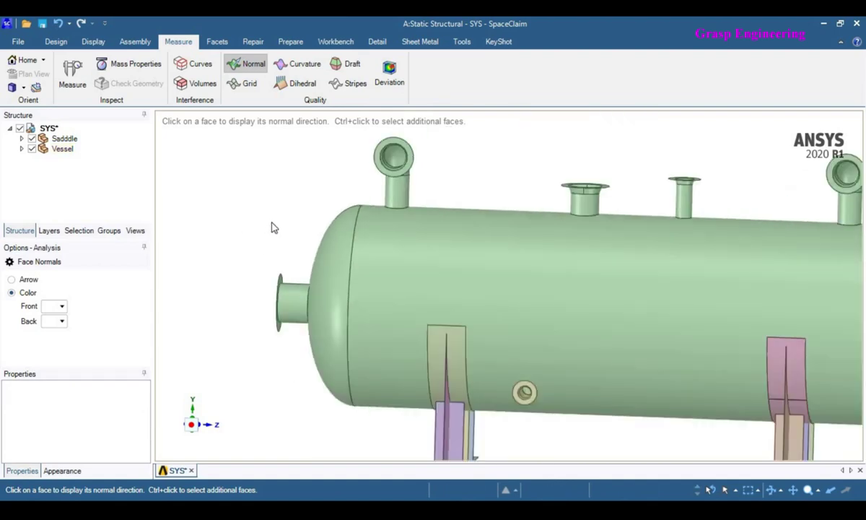
{"action": "scroll", "coordinate": [272, 228], "scroll_direction": "down", "scroll_amount": 5}
{"action": "left_click_drag", "start_coordinate": [256, 180], "coordinate": [253, 179]}
{"action": "left_click", "coordinate": [323, 253]}
{"action": "scroll", "coordinate": [318, 239], "scroll_direction": "up", "scroll_amount": 5}
{"action": "middle_click_drag", "start_coordinate": [252, 215], "coordinate": [444, 170]}
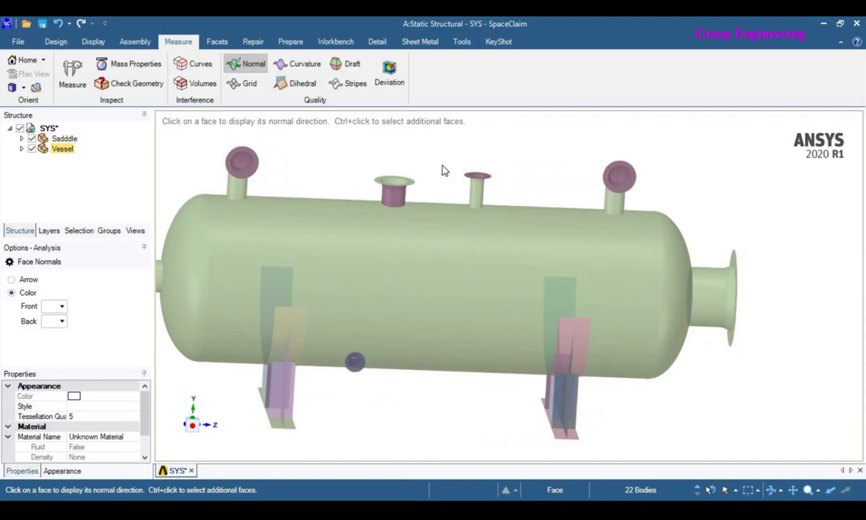
Reverse the face normals of the wider straight nozzle on top of the vessel.
{"action": "scroll", "coordinate": [369, 186], "scroll_direction": "up", "scroll_amount": 4}
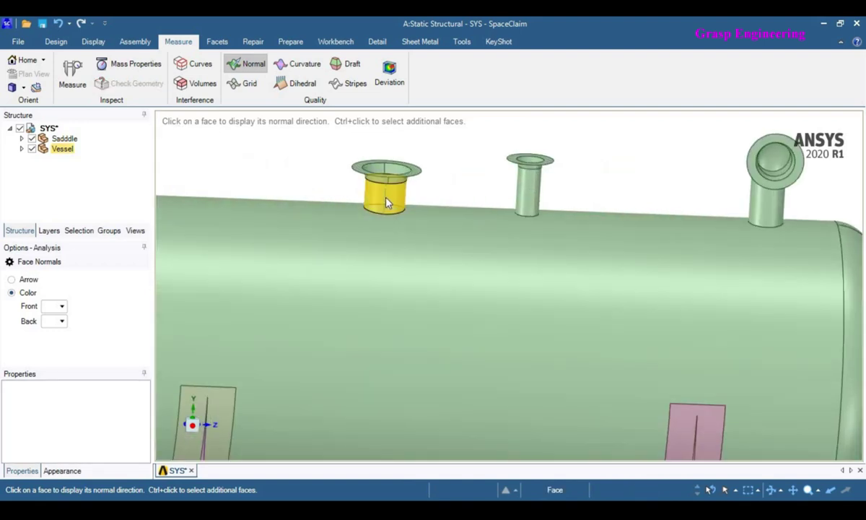
{"action": "left_click", "coordinate": [396, 189]}
{"action": "scroll", "coordinate": [400, 184], "scroll_direction": "up", "scroll_amount": 1}
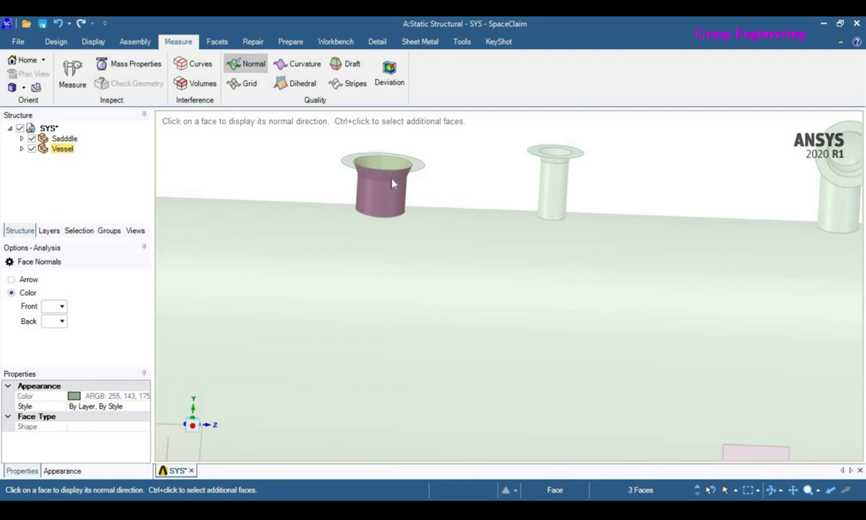
{"action": "right_click", "coordinate": [379, 182]}
{"action": "left_click", "coordinate": [436, 43]}
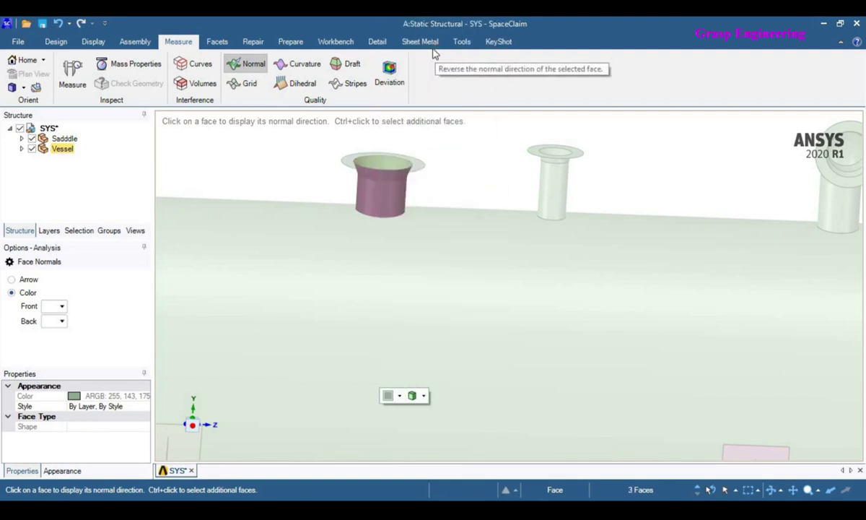
{"action": "scroll", "coordinate": [453, 269], "scroll_direction": "down", "scroll_amount": 4}
{"action": "scroll", "coordinate": [503, 208], "scroll_direction": "down", "scroll_amount": 3}
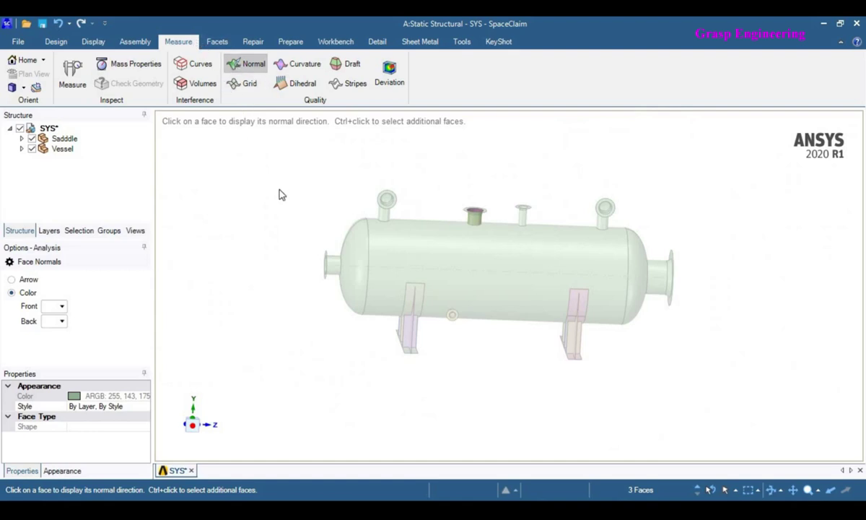
Recheck the colored face normals of the whole model for consistent orientation on the shell and nozzles, and clear the selection.
{"action": "left_click", "coordinate": [268, 231]}
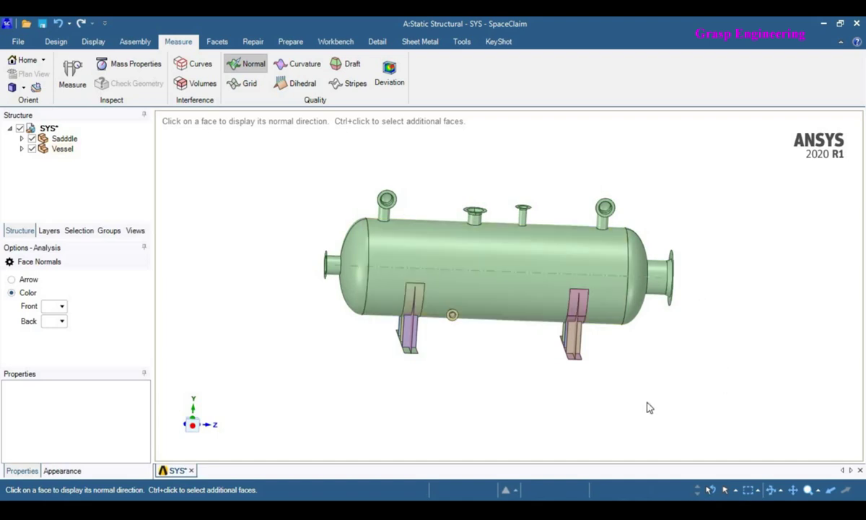
{"action": "left_click_drag", "start_coordinate": [199, 179], "coordinate": [239, 161]}
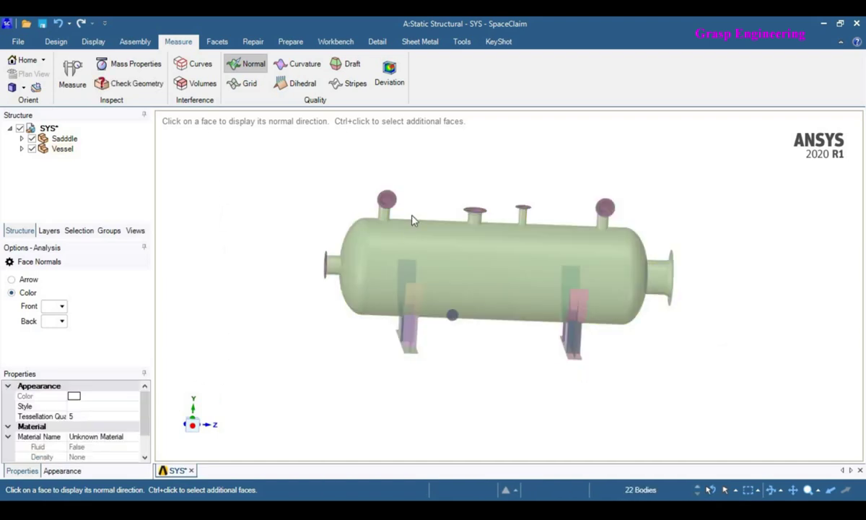
{"action": "middle_click_drag", "start_coordinate": [487, 307], "coordinate": [447, 310]}
{"action": "scroll", "coordinate": [394, 296], "scroll_direction": "up", "scroll_amount": 5}
{"action": "middle_click_drag", "start_coordinate": [348, 249], "coordinate": [348, 268]}
{"action": "scroll", "coordinate": [386, 308], "scroll_direction": "down", "scroll_amount": 5}
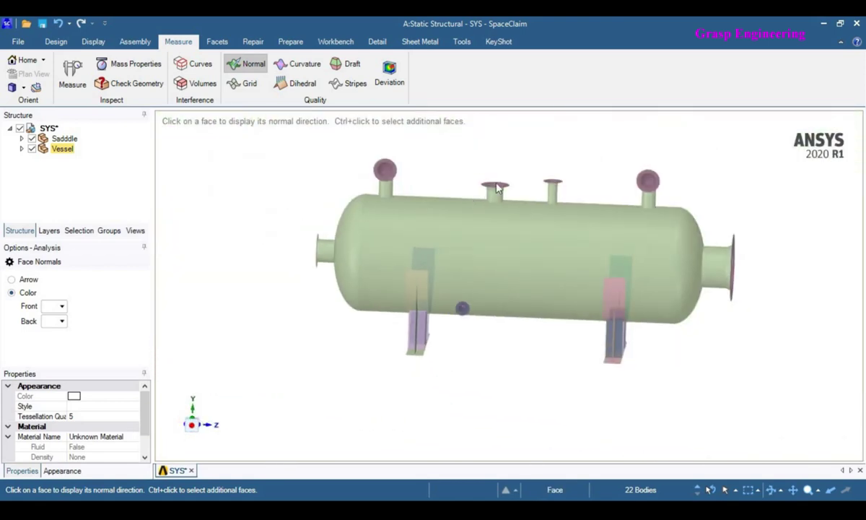
{"action": "scroll", "coordinate": [496, 186], "scroll_direction": "up", "scroll_amount": 2}
{"action": "middle_click_drag", "start_coordinate": [602, 275], "coordinate": [555, 279]}
{"action": "key", "text": "h"}
{"action": "left_click", "coordinate": [474, 192]}
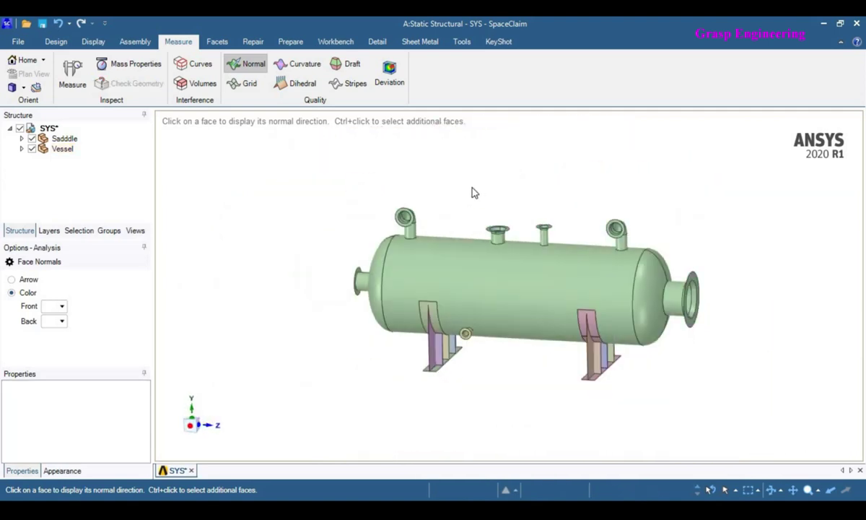
Switch back to the Mechanical window and update the geometry from its source.
{"action": "key", "text": "alt+Tab"}
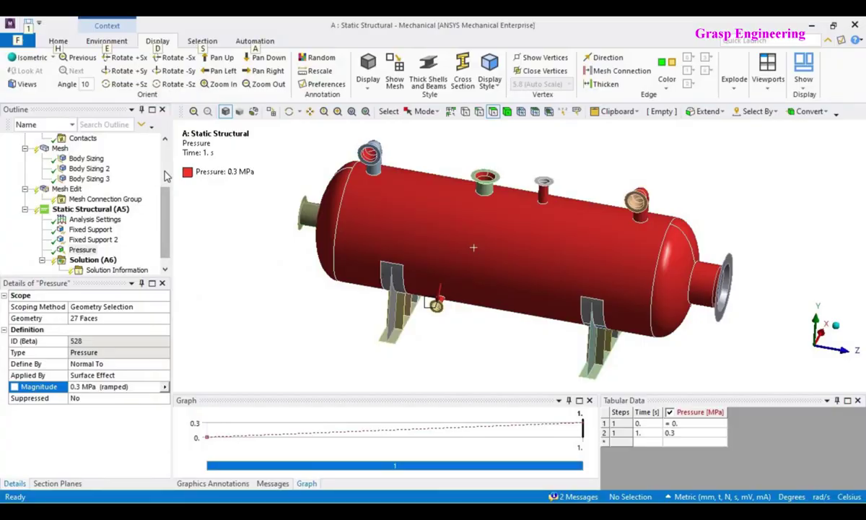
{"action": "scroll", "coordinate": [164, 176], "scroll_direction": "up", "scroll_amount": 3}
{"action": "left_click", "coordinate": [67, 158]}
{"action": "right_click", "coordinate": [67, 158]}
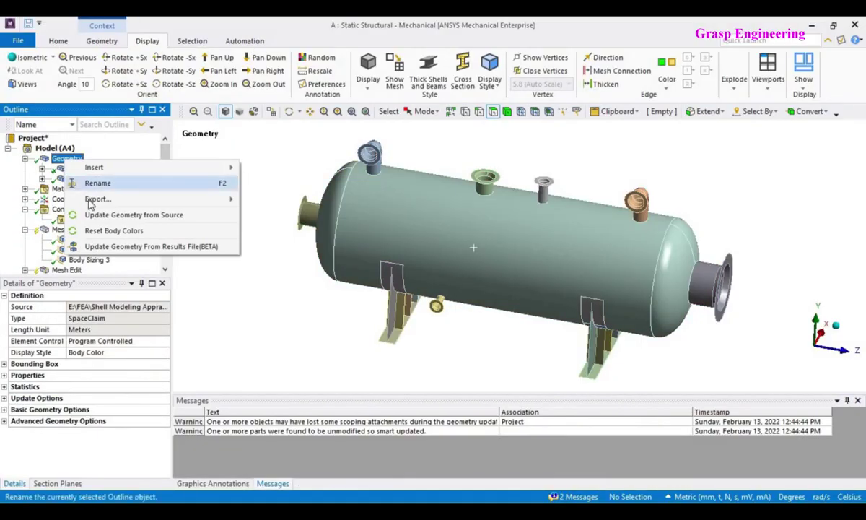
{"action": "left_click", "coordinate": [107, 216]}
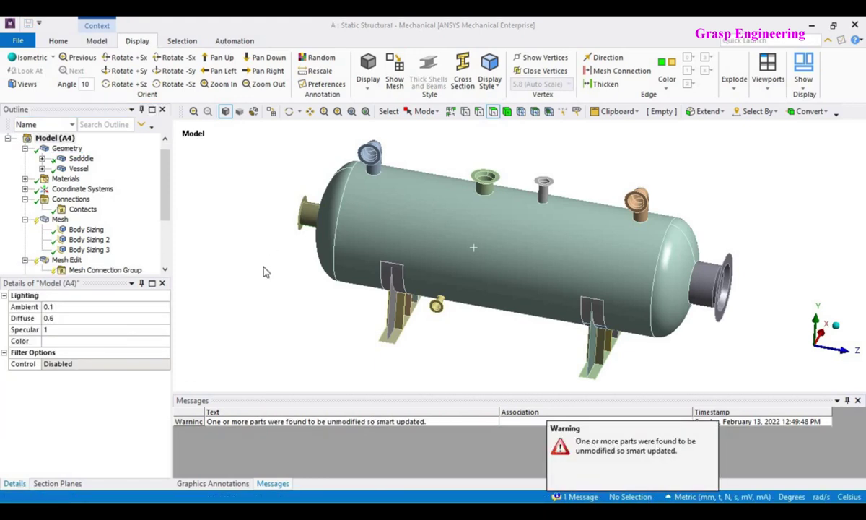
Select all faces of the updated model and inspect their orientation around the vessel.
{"action": "scroll", "coordinate": [260, 270], "scroll_direction": "down", "scroll_amount": 2}
{"action": "right_click", "coordinate": [255, 271]}
{"action": "left_click", "coordinate": [509, 117]}
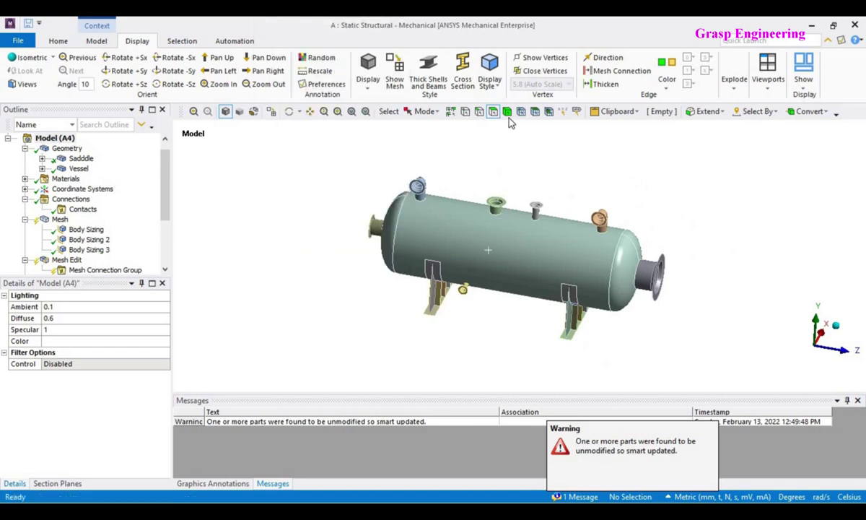
{"action": "right_click", "coordinate": [336, 207]}
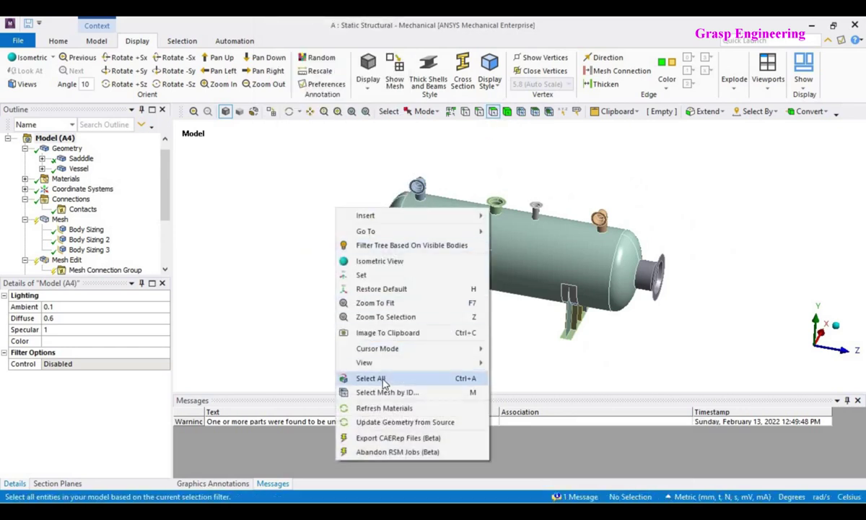
{"action": "left_click", "coordinate": [382, 382]}
{"action": "middle_click_drag", "start_coordinate": [497, 328], "coordinate": [440, 311]}
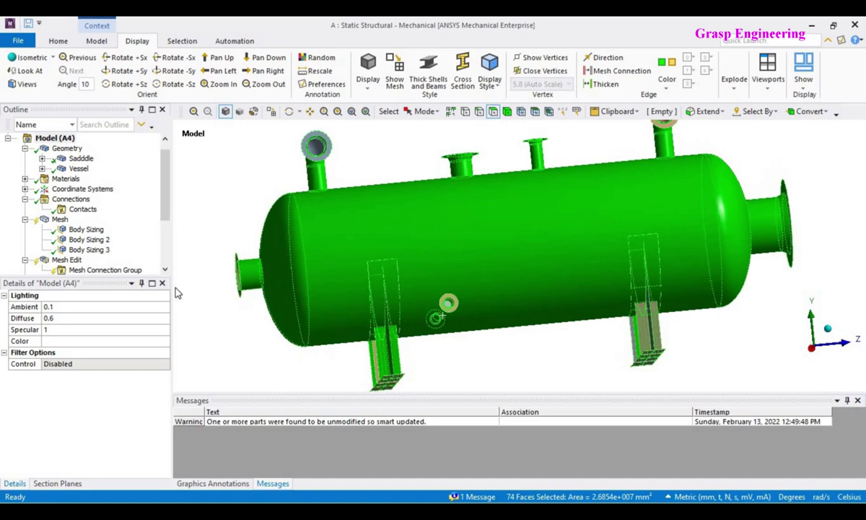
Clear the face selection and review the scoped bodies and element sizes of the three body sizing controls.
{"action": "scroll", "coordinate": [108, 209], "scroll_direction": "down", "scroll_amount": 3}
{"action": "scroll", "coordinate": [116, 217], "scroll_direction": "up", "scroll_amount": 4}
{"action": "left_click", "coordinate": [86, 239]}
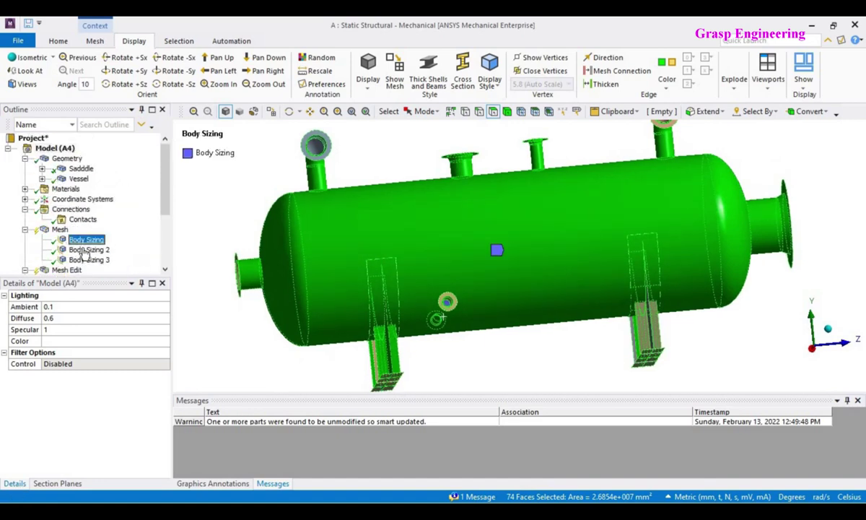
{"action": "left_click", "coordinate": [85, 250]}
{"action": "left_click", "coordinate": [499, 357]}
{"action": "scroll", "coordinate": [499, 356], "scroll_direction": "down", "scroll_amount": 3}
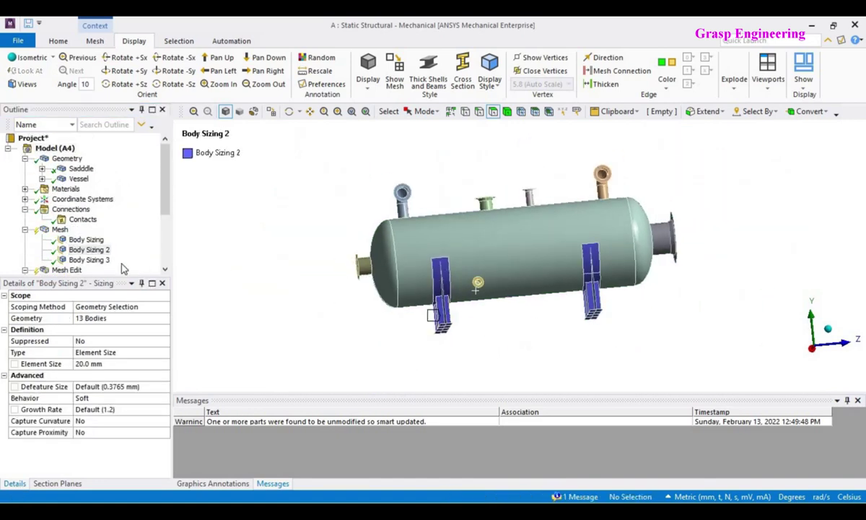
{"action": "left_click", "coordinate": [97, 260]}
{"action": "left_click", "coordinate": [92, 249]}
{"action": "left_click", "coordinate": [85, 239]}
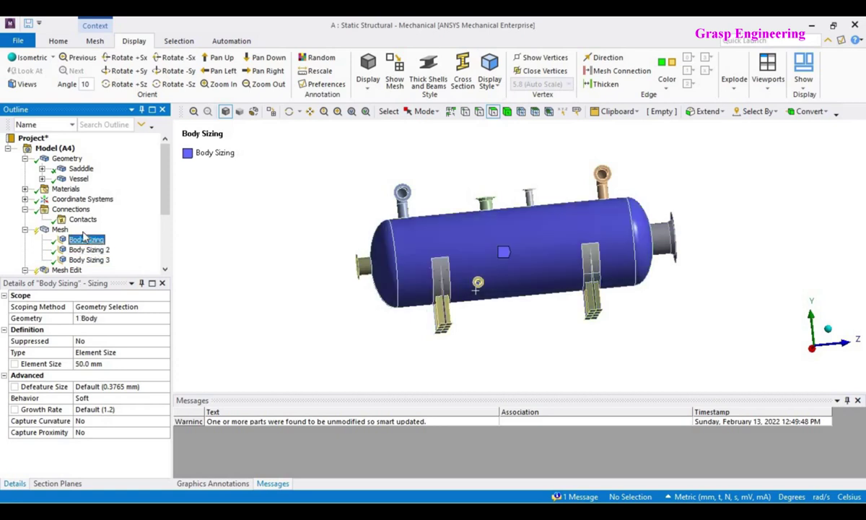
Try to generate the mesh for the whole model at once, and stop the meshing process.
{"action": "right_click", "coordinate": [61, 231]}
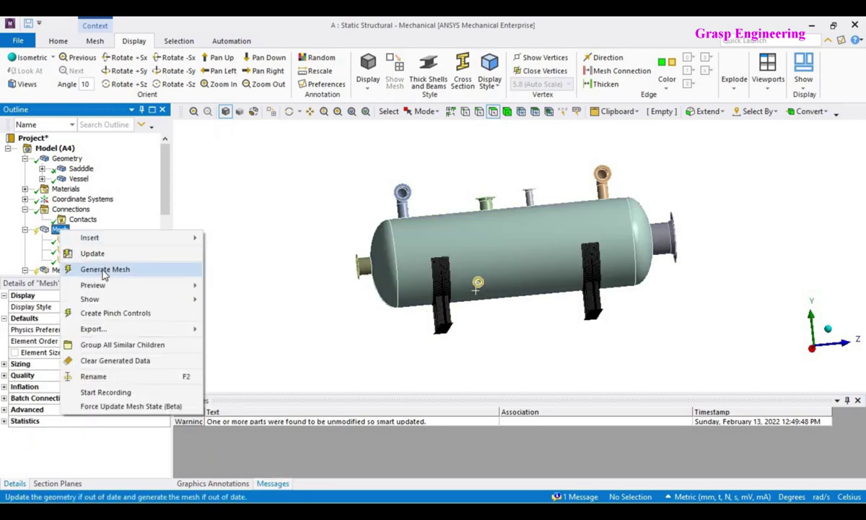
{"action": "left_click", "coordinate": [108, 268]}
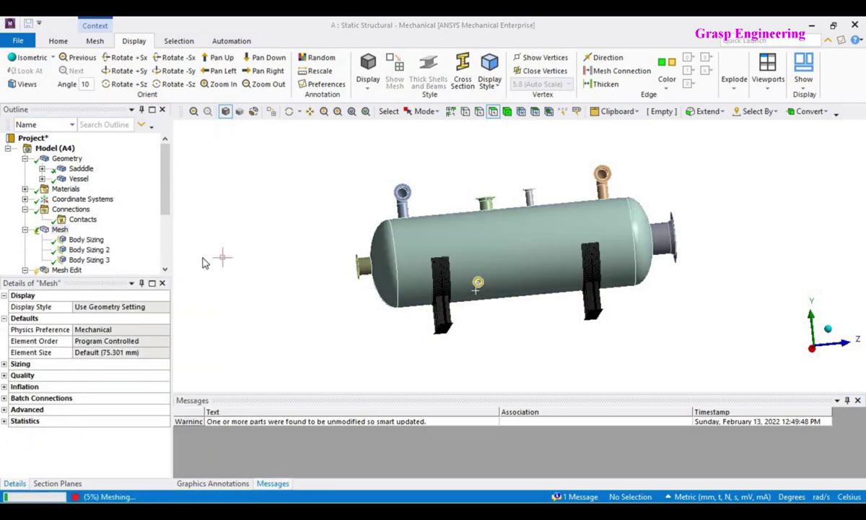
{"action": "scroll", "coordinate": [532, 296], "scroll_direction": "up", "scroll_amount": 2}
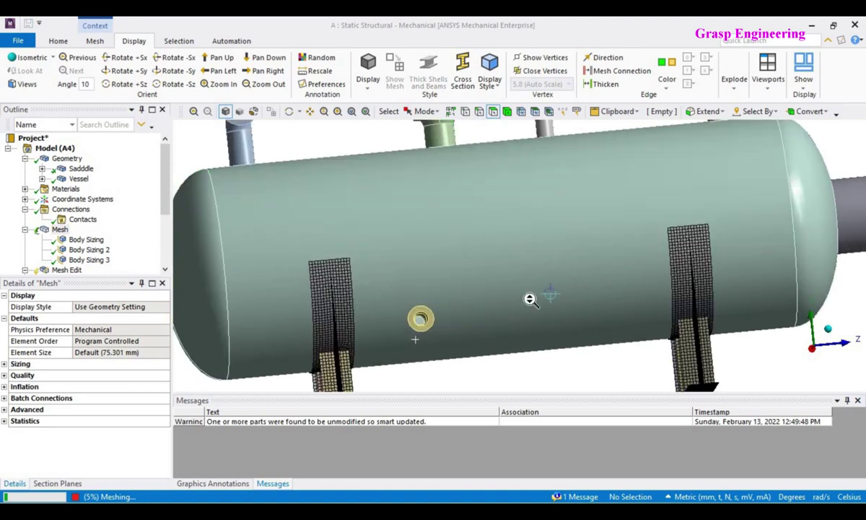
{"action": "scroll", "coordinate": [529, 298], "scroll_direction": "down", "scroll_amount": 1}
{"action": "scroll", "coordinate": [509, 312], "scroll_direction": "down", "scroll_amount": 3}
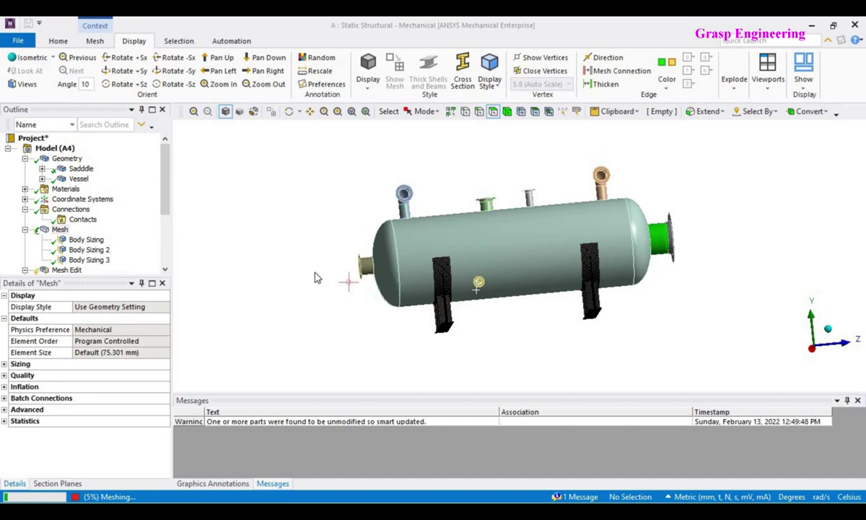
{"action": "scroll", "coordinate": [316, 277], "scroll_direction": "up", "scroll_amount": 3}
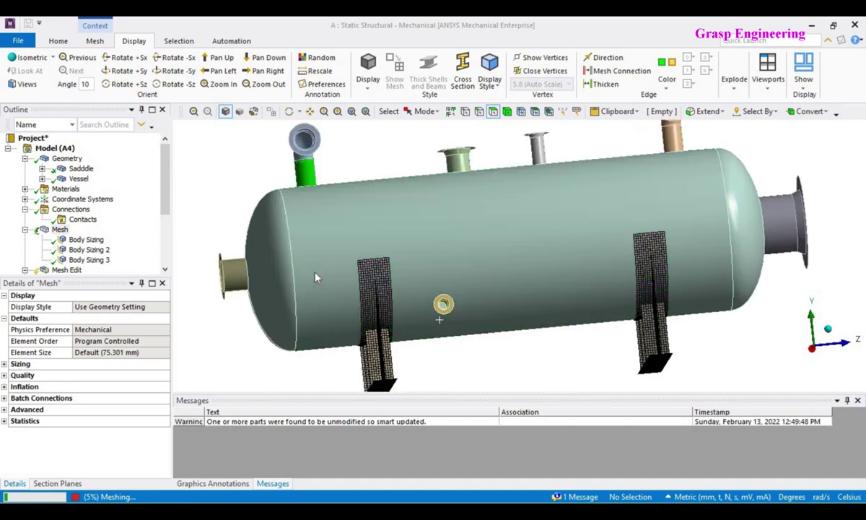
{"action": "middle_click_drag", "start_coordinate": [462, 284], "coordinate": [442, 298]}
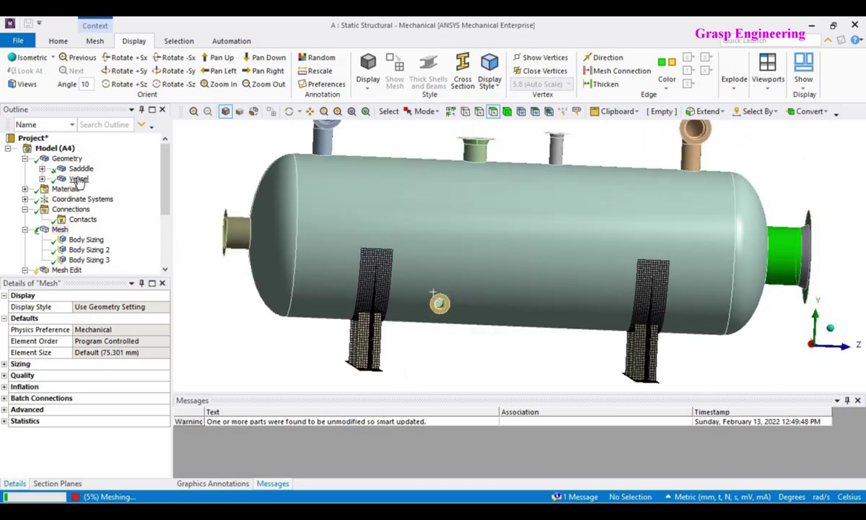
{"action": "left_click", "coordinate": [51, 496]}
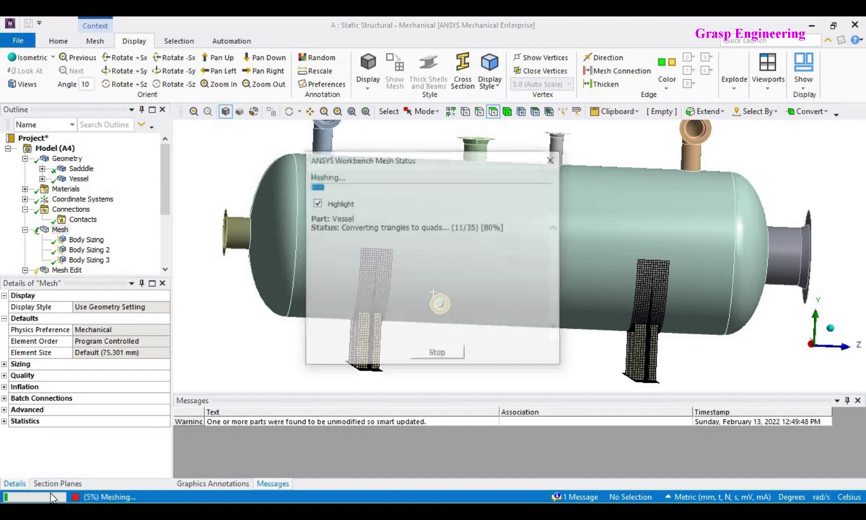
{"action": "left_click", "coordinate": [435, 355]}
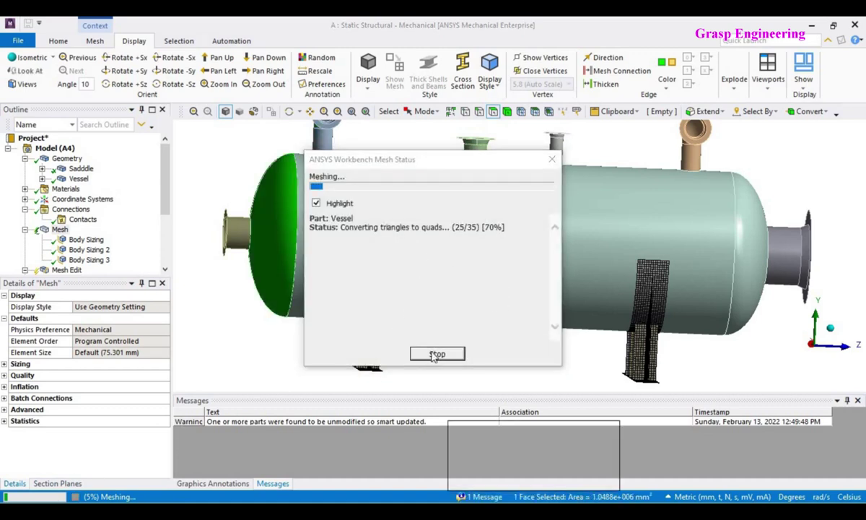
Clear all generated mesh data and generate the mesh for the Sadddle part only.
{"action": "right_click", "coordinate": [62, 232]}
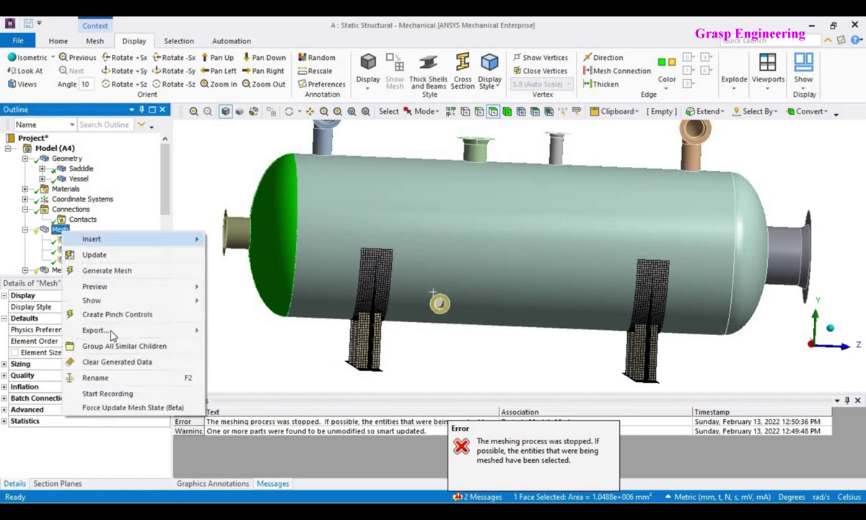
{"action": "left_click", "coordinate": [115, 361]}
{"action": "left_click", "coordinate": [481, 311]}
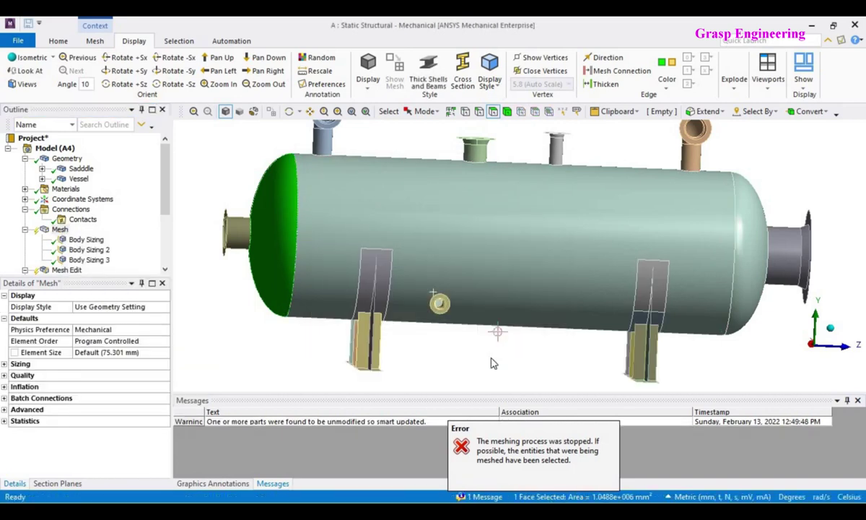
{"action": "left_click", "coordinate": [80, 169]}
{"action": "right_click", "coordinate": [85, 169]}
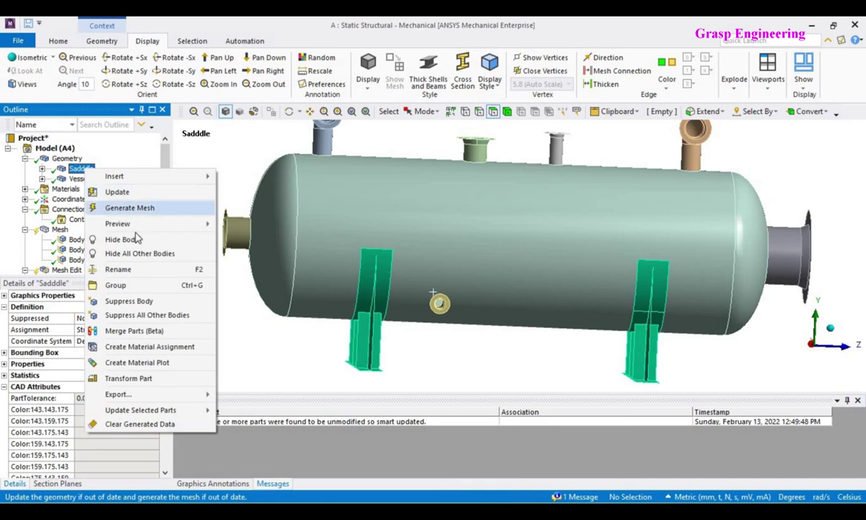
{"action": "left_click", "coordinate": [137, 206]}
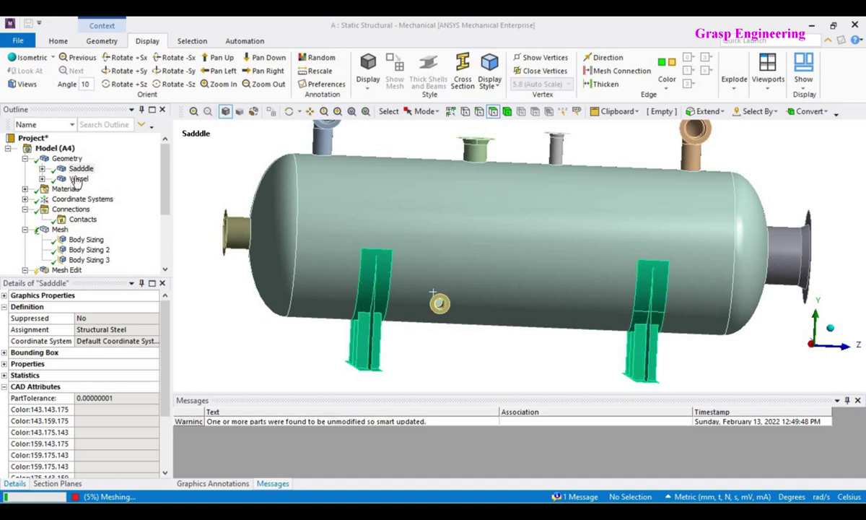
Hide the vessel's main shell body and the Sadddle part, keeping only the nozzles displayed.
{"action": "right_click", "coordinate": [517, 235]}
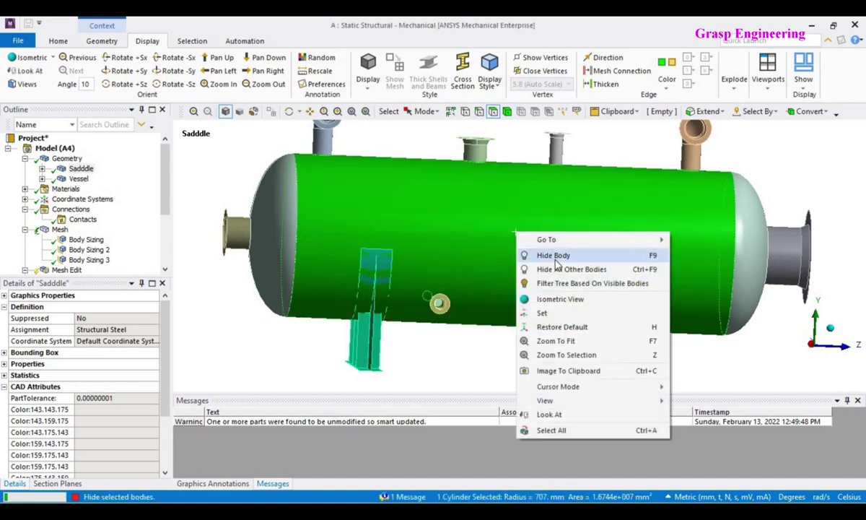
{"action": "left_click", "coordinate": [555, 253]}
{"action": "scroll", "coordinate": [534, 330], "scroll_direction": "down", "scroll_amount": 5}
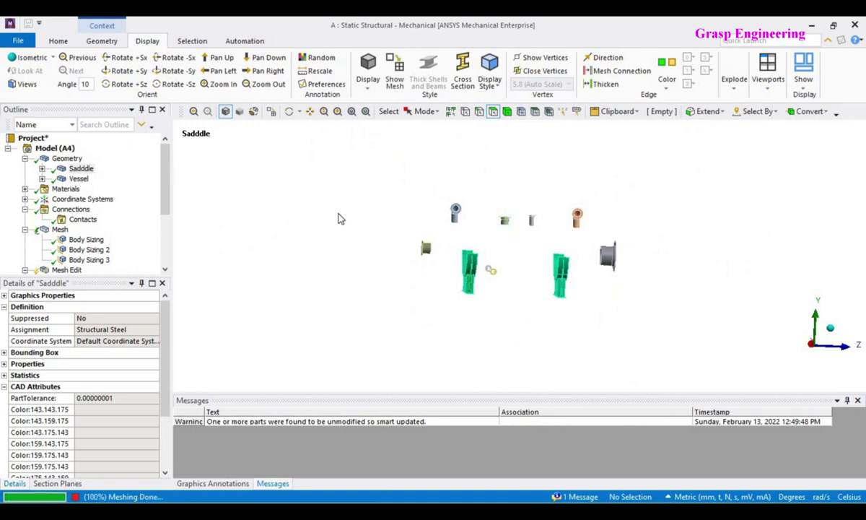
{"action": "left_click", "coordinate": [81, 169]}
{"action": "right_click", "coordinate": [81, 169]}
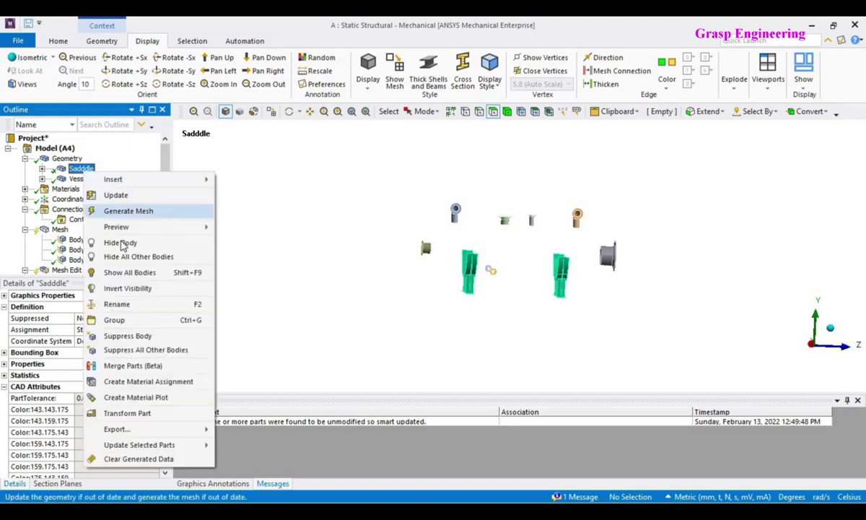
{"action": "left_click", "coordinate": [116, 233]}
Box-select all the displayed nozzle bodies and generate the mesh on them.
{"action": "left_click", "coordinate": [425, 111]}
{"action": "left_click", "coordinate": [441, 139]}
{"action": "left_click_drag", "start_coordinate": [657, 383], "coordinate": [245, 158]}
{"action": "right_click", "coordinate": [354, 181]}
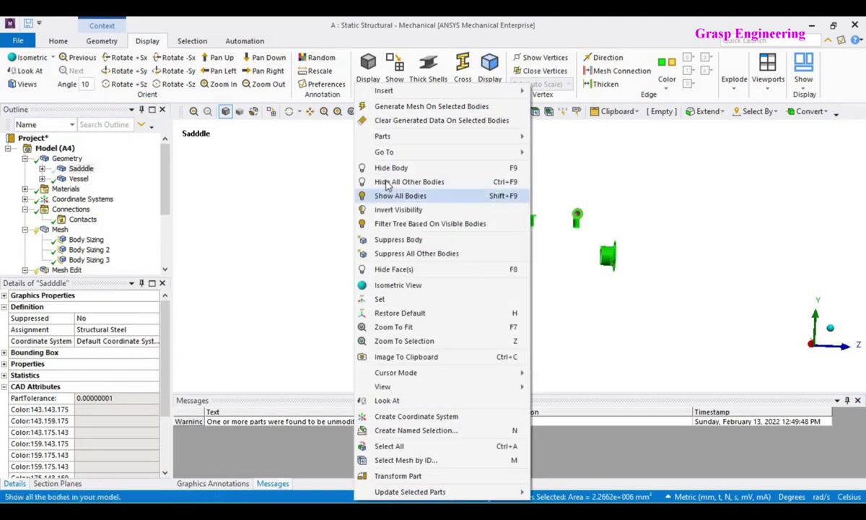
{"action": "left_click", "coordinate": [508, 123]}
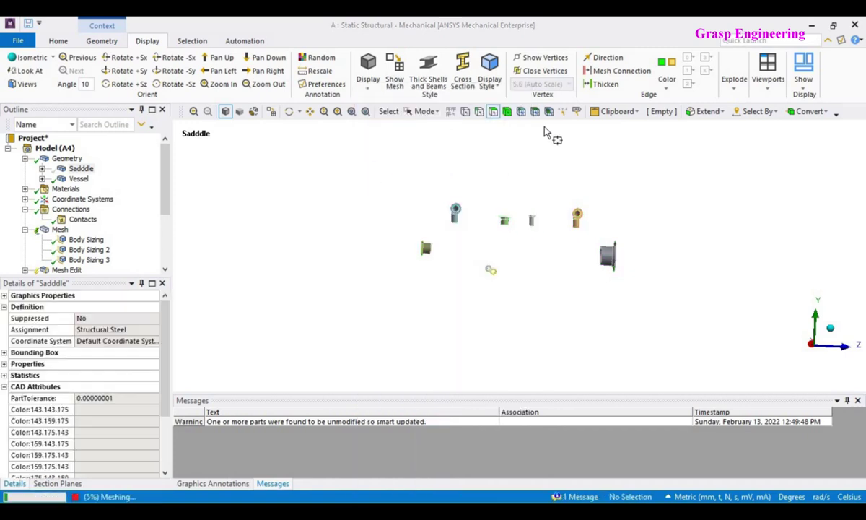
Show all bodies again and return the selection mode to single select.
{"action": "right_click", "coordinate": [348, 190]}
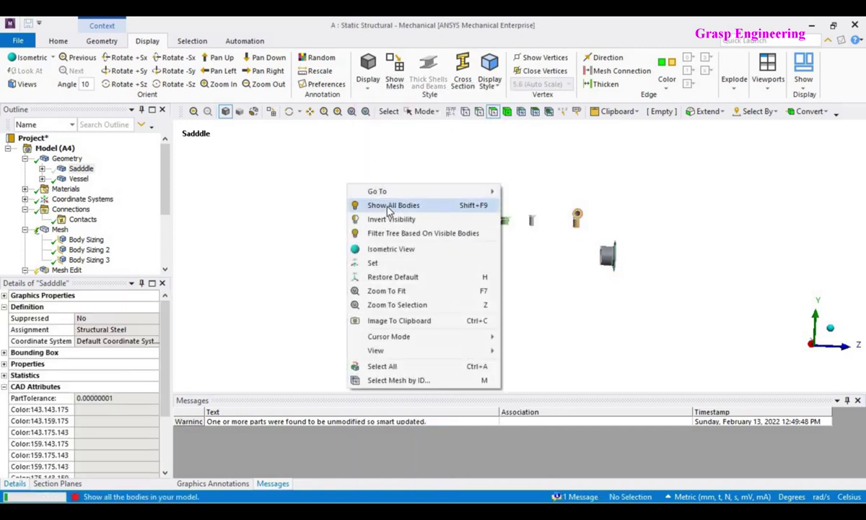
{"action": "left_click", "coordinate": [365, 200]}
{"action": "left_click", "coordinate": [432, 114]}
{"action": "left_click", "coordinate": [363, 312]}
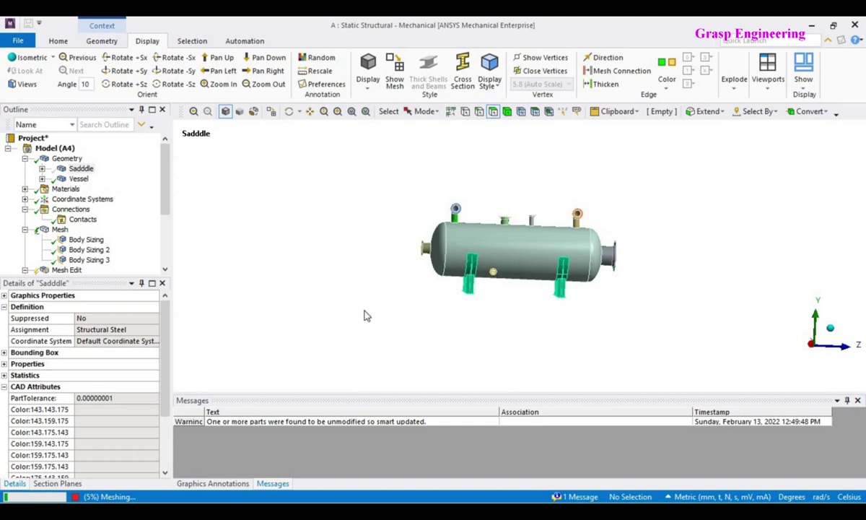
Select the vessel's main shell body and generate the mesh on it.
{"action": "scroll", "coordinate": [367, 311], "scroll_direction": "up", "scroll_amount": 3}
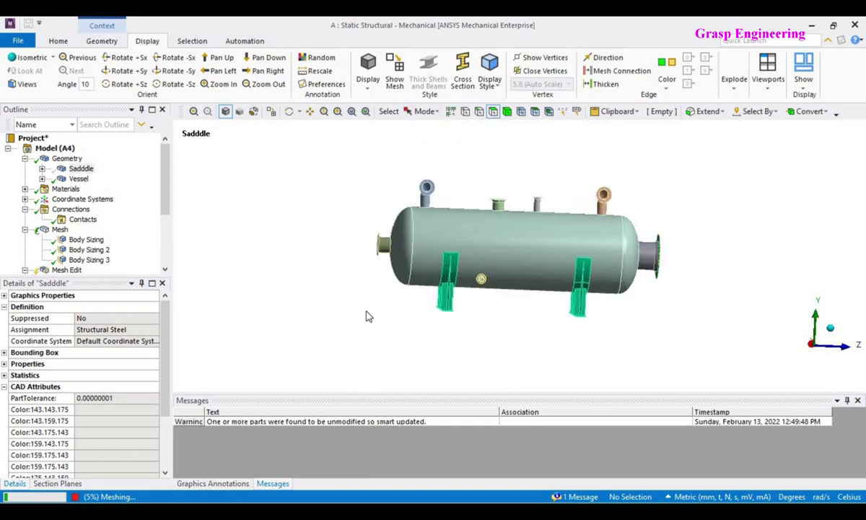
{"action": "left_click", "coordinate": [519, 250]}
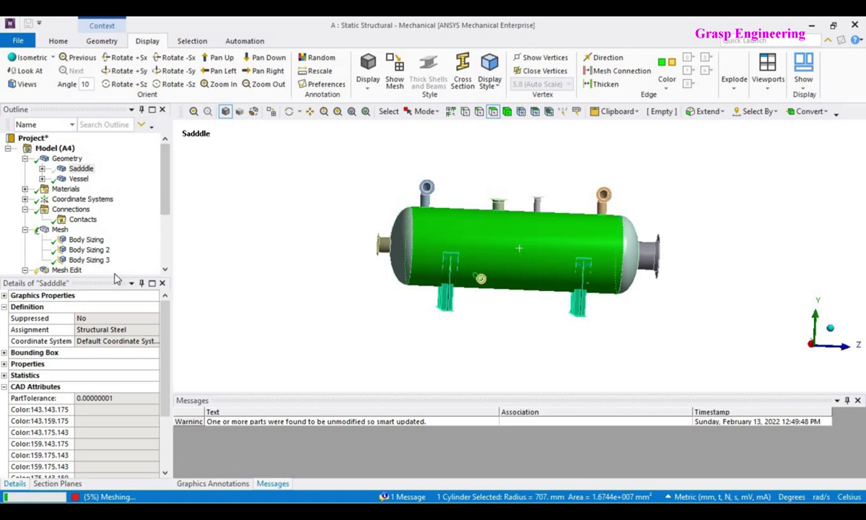
{"action": "left_click_drag", "start_coordinate": [115, 275], "coordinate": [116, 346]}
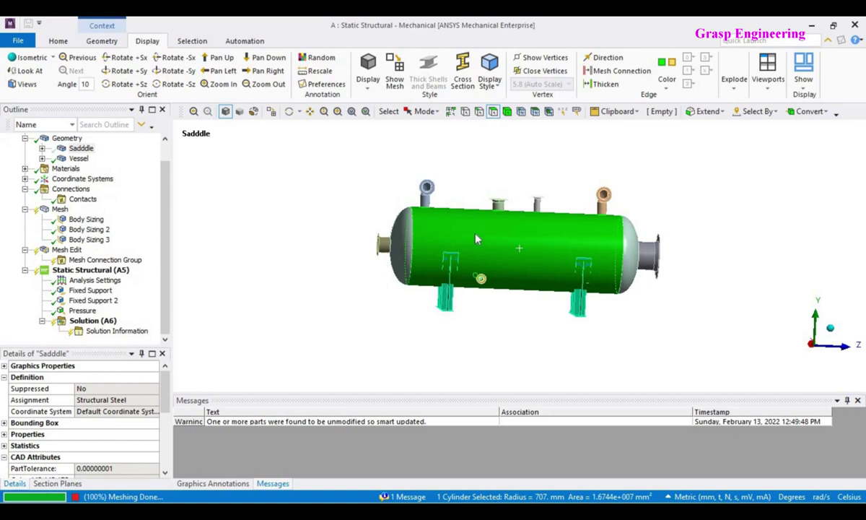
{"action": "right_click", "coordinate": [446, 238]}
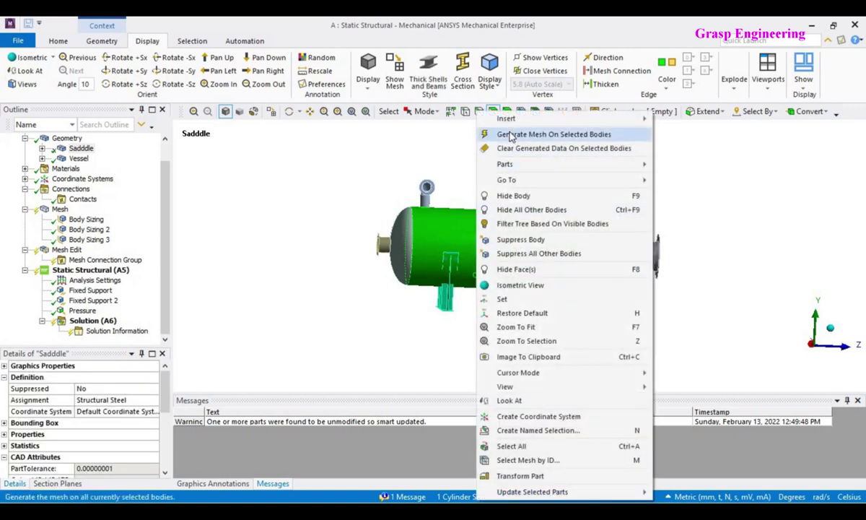
{"action": "left_click", "coordinate": [395, 175]}
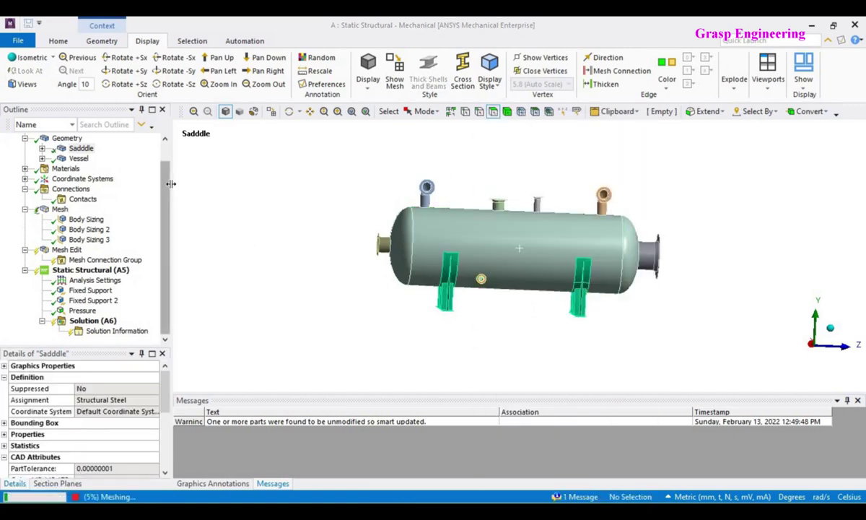
{"action": "left_click_drag", "start_coordinate": [168, 177], "coordinate": [167, 155]}
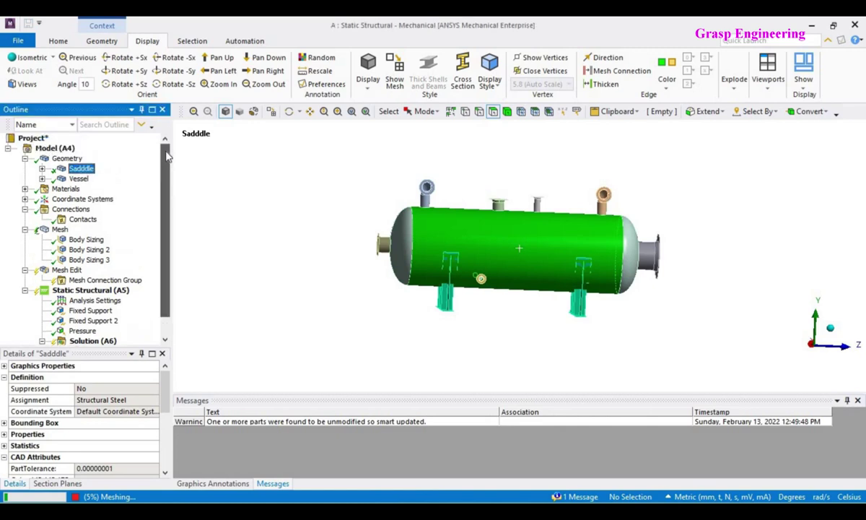
{"action": "scroll", "coordinate": [326, 262], "scroll_direction": "up", "scroll_amount": 3}
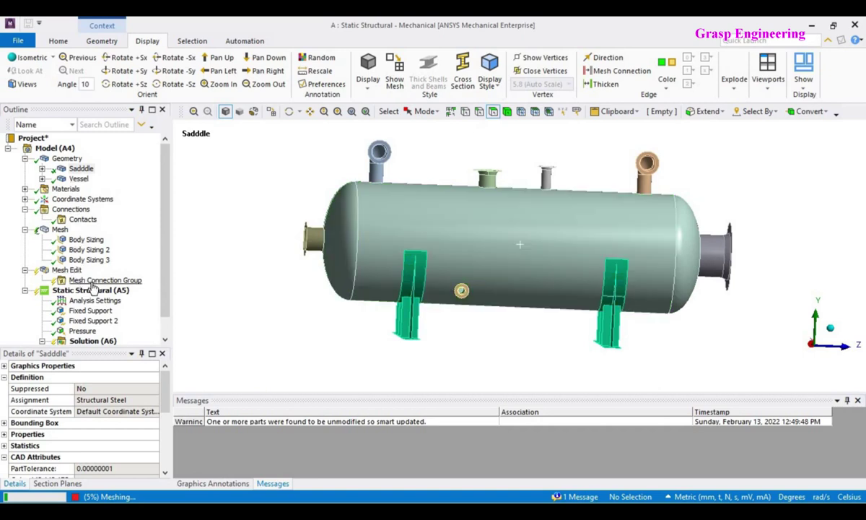
{"action": "scroll", "coordinate": [421, 291], "scroll_direction": "up", "scroll_amount": 2}
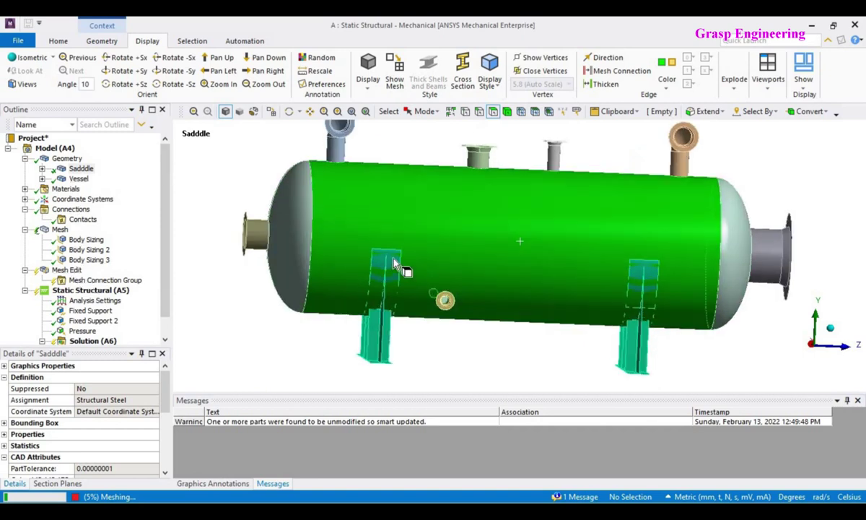
{"action": "left_click", "coordinate": [395, 262]}
{"action": "left_click", "coordinate": [533, 346]}
{"action": "middle_click_drag", "start_coordinate": [532, 345], "coordinate": [488, 339]}
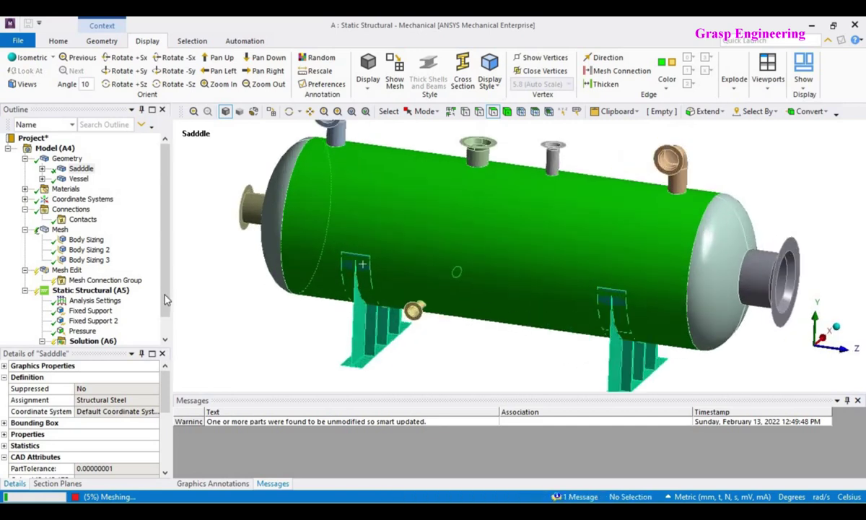
{"action": "scroll", "coordinate": [165, 299], "scroll_direction": "down", "scroll_amount": 1}
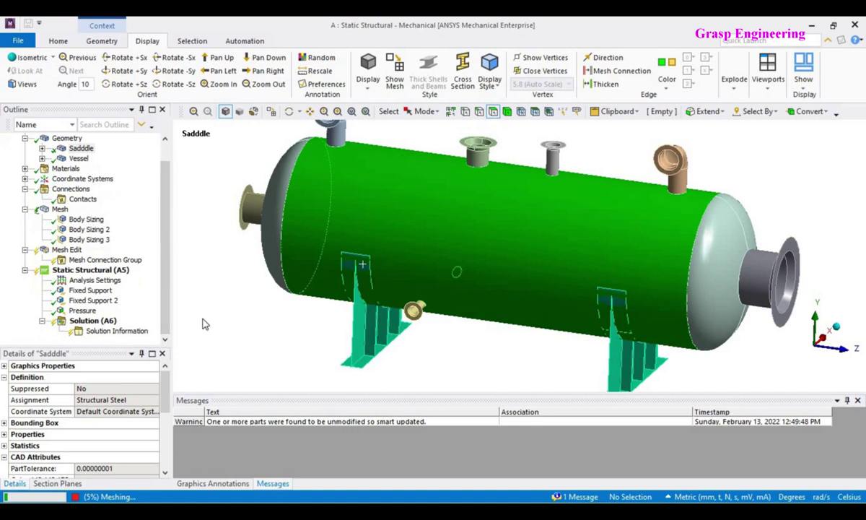
Display the generated mesh and inspect it around the heads, nozzles, shell and both saddles.
{"action": "left_click", "coordinate": [63, 209]}
{"action": "middle_click_drag", "start_coordinate": [396, 262], "coordinate": [385, 278]}
{"action": "middle_click_drag", "start_coordinate": [471, 177], "coordinate": [673, 286], "text": "ctrl"}
{"action": "scroll", "coordinate": [509, 278], "scroll_direction": "up", "scroll_amount": 5}
{"action": "scroll", "coordinate": [389, 296], "scroll_direction": "down", "scroll_amount": 3}
{"action": "middle_click_drag", "start_coordinate": [346, 284], "coordinate": [643, 206]}
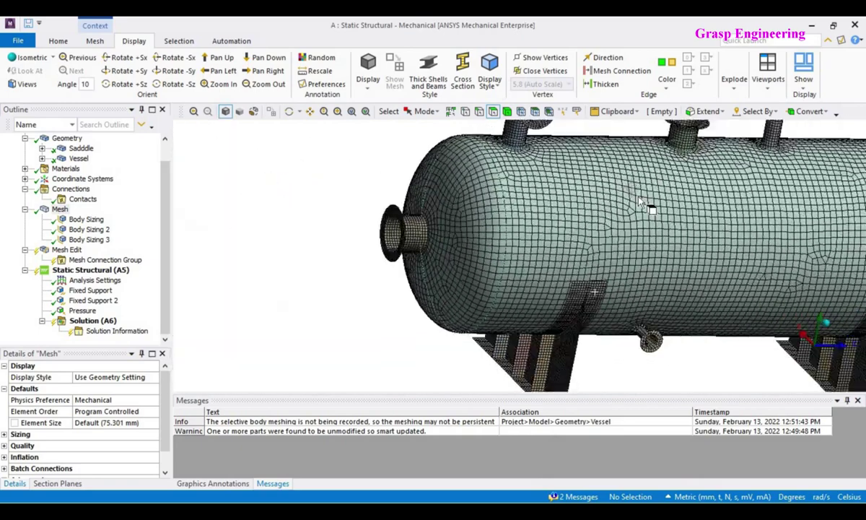
{"action": "scroll", "coordinate": [587, 233], "scroll_direction": "up", "scroll_amount": 3}
{"action": "scroll", "coordinate": [596, 235], "scroll_direction": "down", "scroll_amount": 3}
{"action": "middle_click_drag", "start_coordinate": [653, 278], "coordinate": [329, 158]}
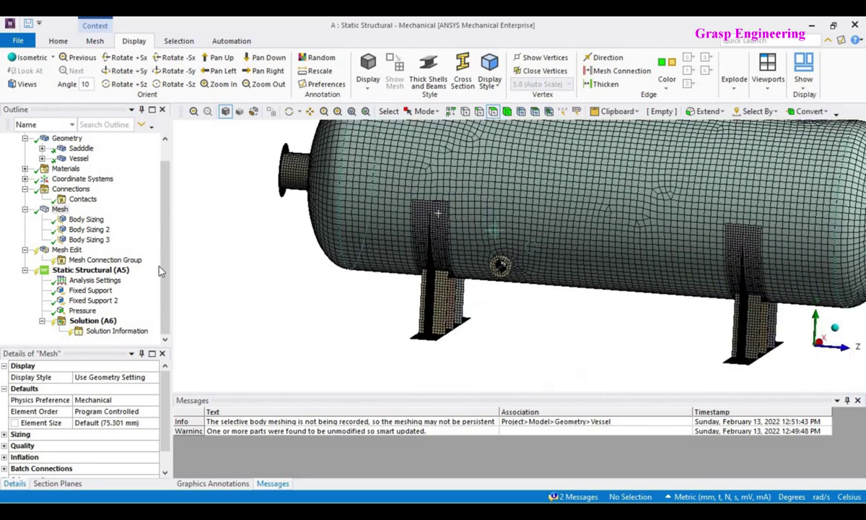
Insert a new contact object under the Contacts group.
{"action": "right_click", "coordinate": [84, 206]}
{"action": "mouse_move", "coordinate": [112, 221]}
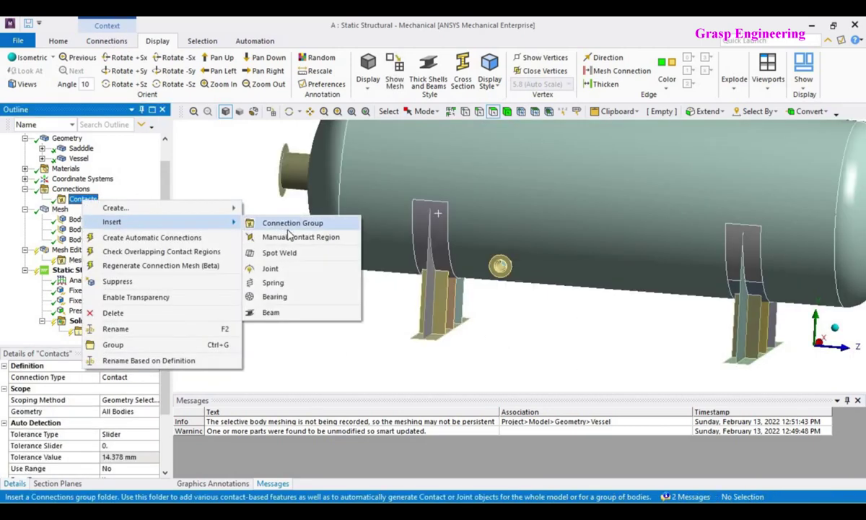
Insert a manual contact region under Contacts and scope its contact side to the curved wear plate face of the saddle nearest the small end nozzle.
{"action": "left_click", "coordinate": [278, 235]}
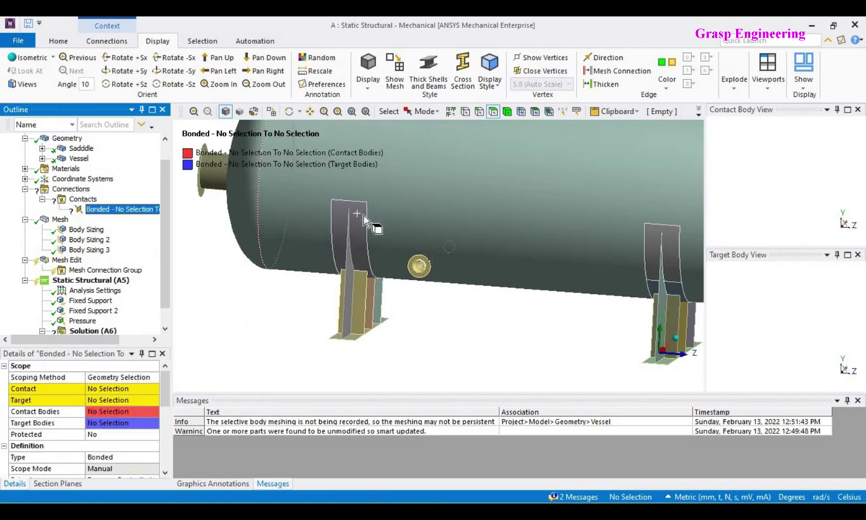
{"action": "left_click", "coordinate": [347, 212]}
{"action": "left_click", "coordinate": [99, 390]}
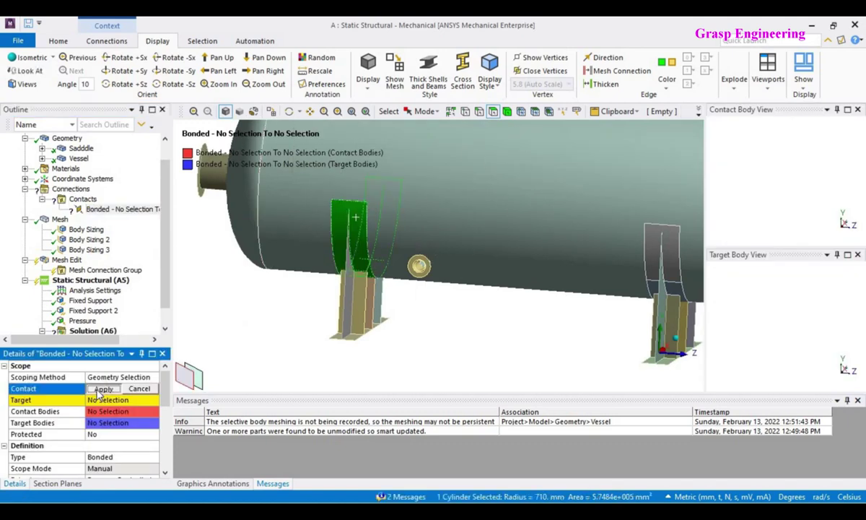
{"action": "left_click", "coordinate": [99, 389]}
{"action": "left_click", "coordinate": [99, 389]}
Hide that saddle's wear plate body and examine the vessel shell behind it for a matching target face.
{"action": "right_click", "coordinate": [422, 309]}
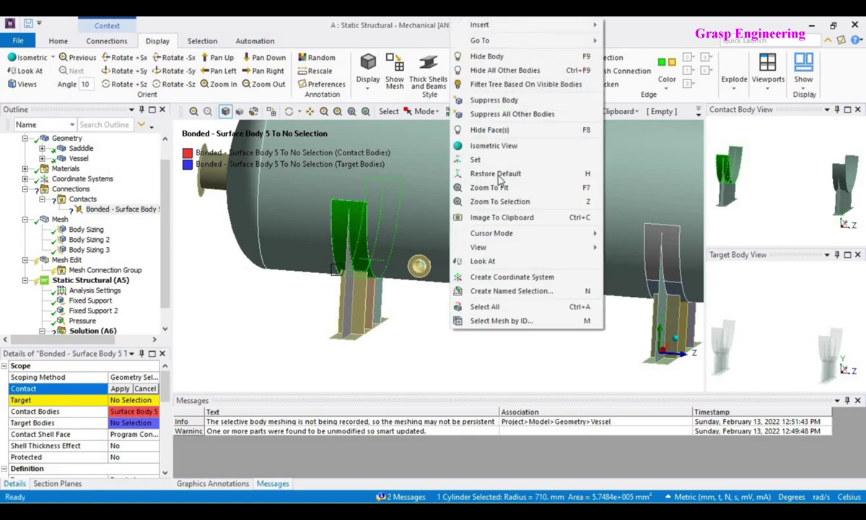
{"action": "left_click", "coordinate": [470, 57]}
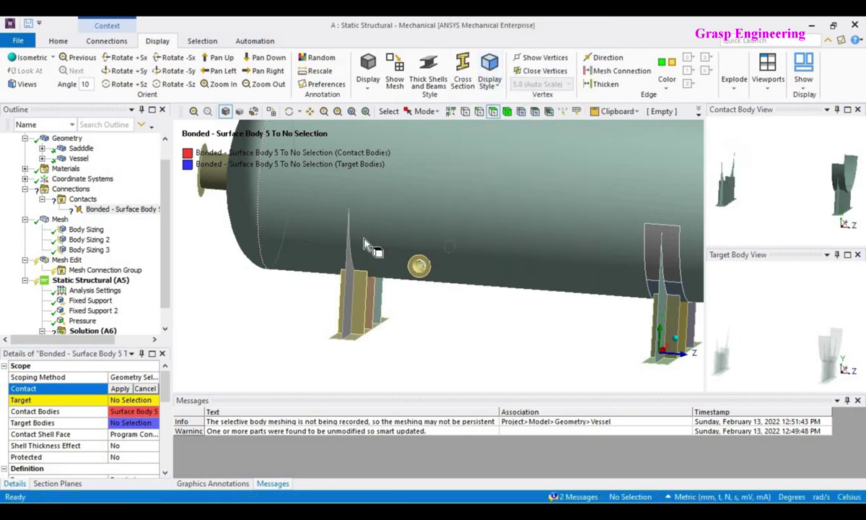
{"action": "left_click", "coordinate": [365, 239]}
{"action": "middle_click_drag", "start_coordinate": [422, 231], "coordinate": [203, 349]}
{"action": "left_click", "coordinate": [289, 355]}
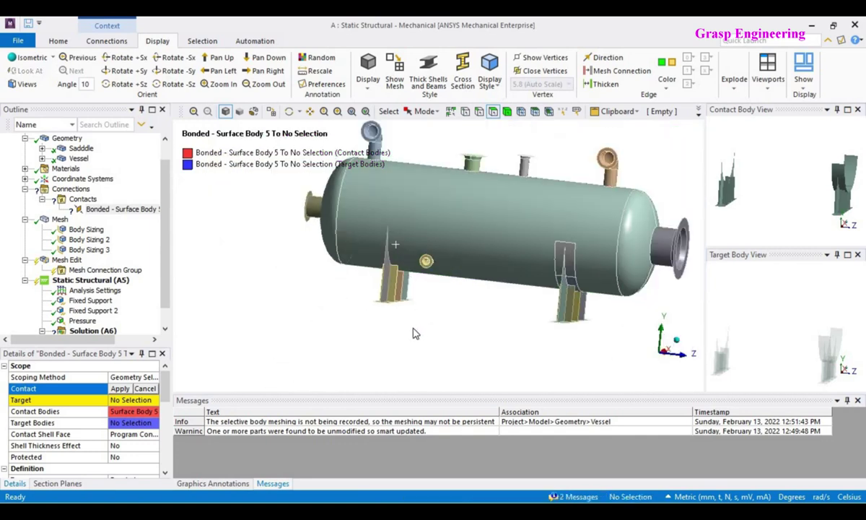
{"action": "scroll", "coordinate": [390, 295], "scroll_direction": "up", "scroll_amount": 3}
{"action": "middle_click_drag", "start_coordinate": [533, 294], "coordinate": [659, 296]}
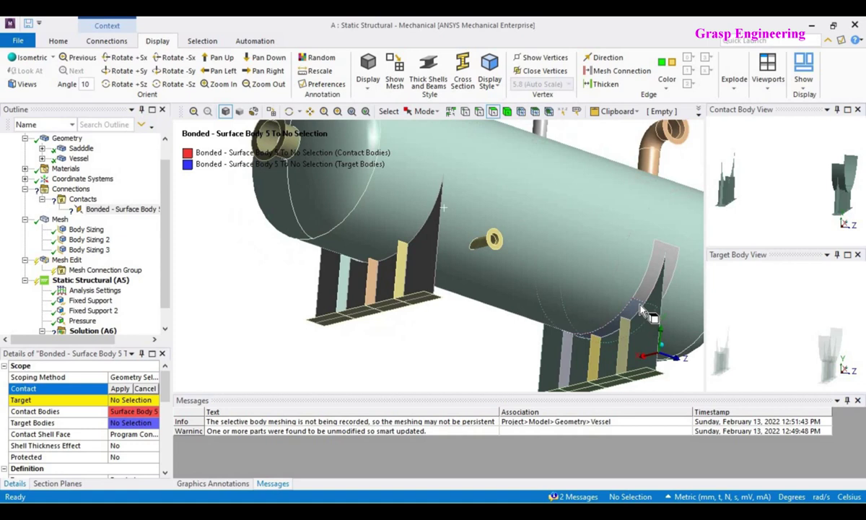
{"action": "middle_click_drag", "start_coordinate": [433, 283], "coordinate": [356, 277]}
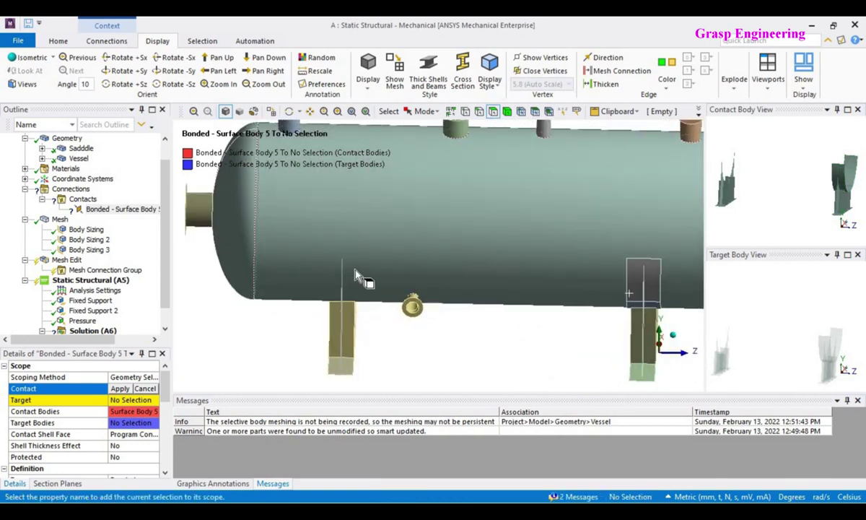
{"action": "left_click", "coordinate": [355, 277]}
Switch to SpaceClaim and project the wear plate's edge loop onto the vessel's cylindrical shell, using the plate face as the projection direction.
{"action": "key", "text": "alt+Tab"}
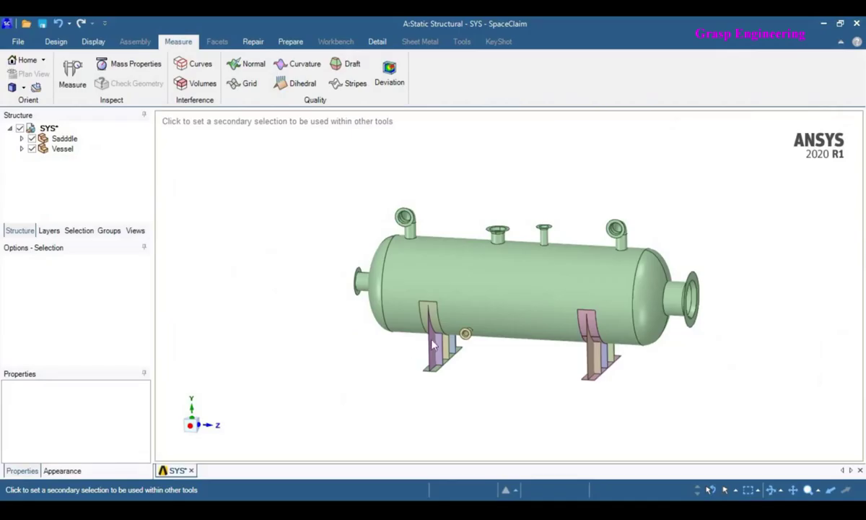
{"action": "scroll", "coordinate": [498, 340], "scroll_direction": "up", "scroll_amount": 3}
{"action": "middle_click_drag", "start_coordinate": [434, 285], "coordinate": [441, 385]}
{"action": "scroll", "coordinate": [366, 278], "scroll_direction": "up", "scroll_amount": 5}
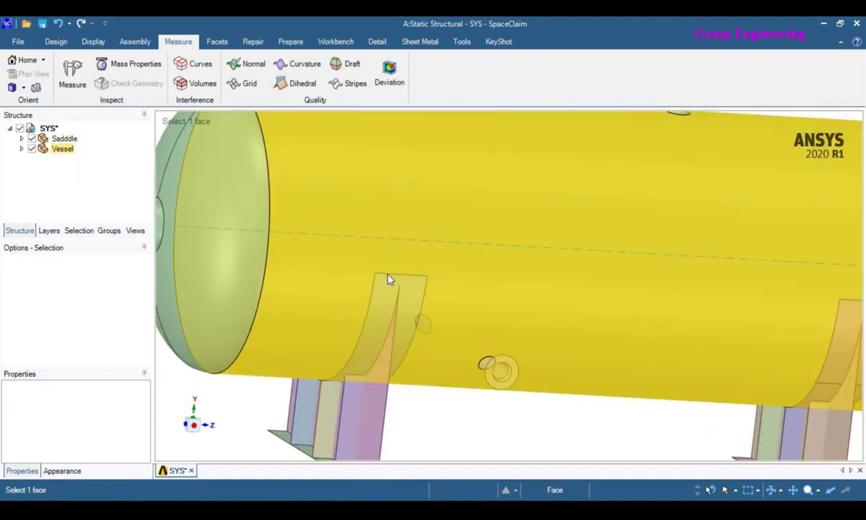
{"action": "double_click", "coordinate": [388, 280]}
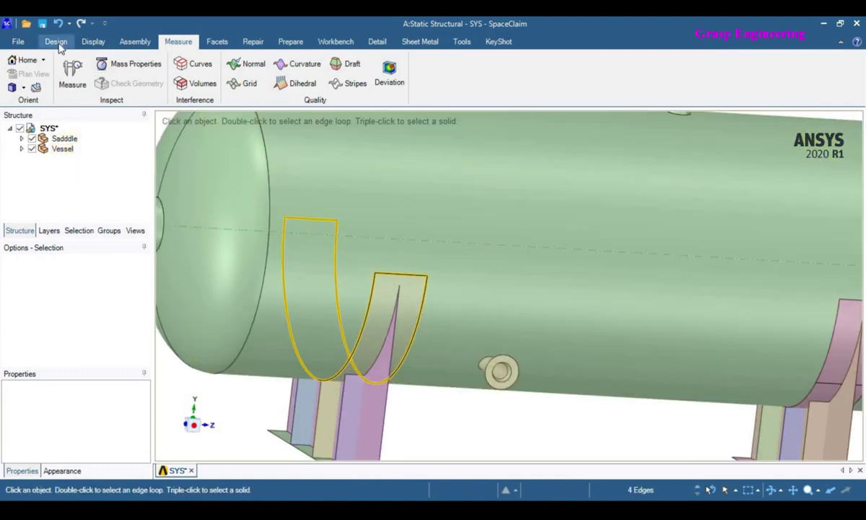
{"action": "left_click", "coordinate": [56, 42]}
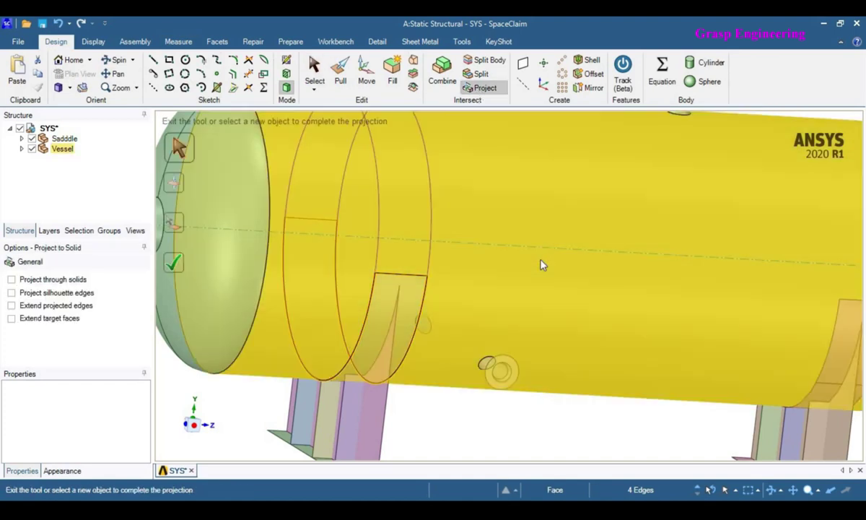
{"action": "scroll", "coordinate": [512, 309], "scroll_direction": "down", "scroll_amount": 3}
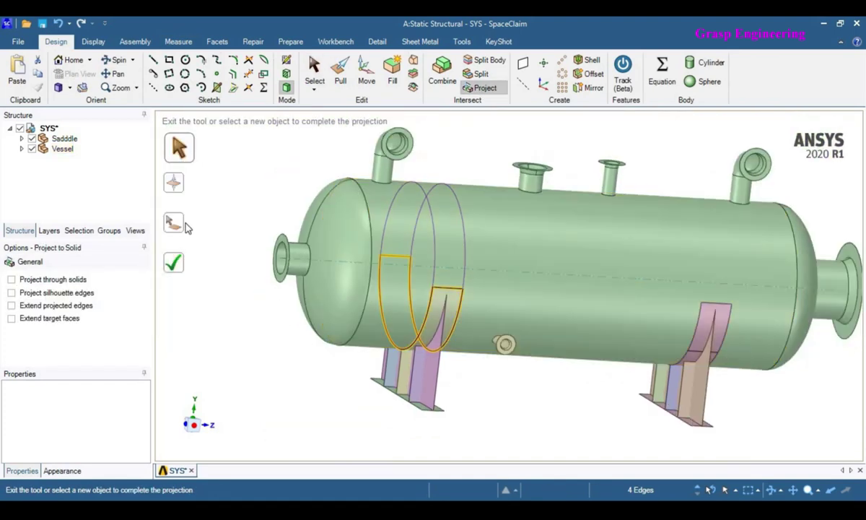
{"action": "left_click", "coordinate": [175, 185]}
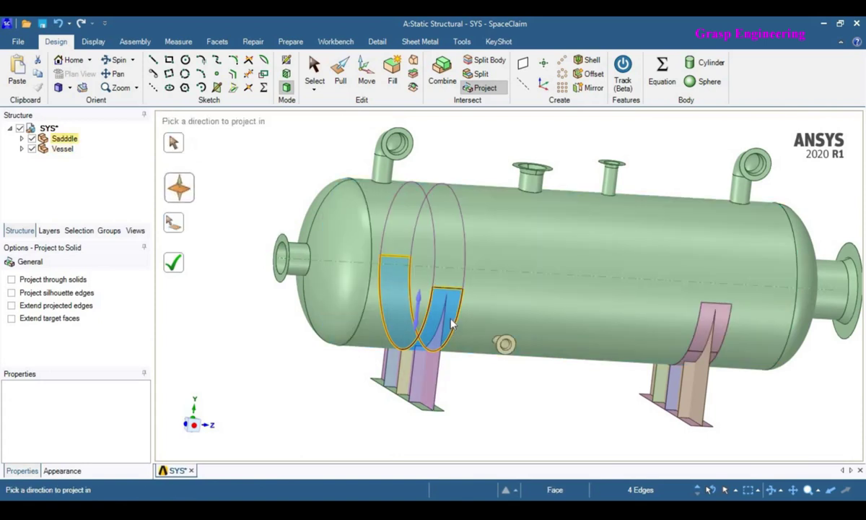
{"action": "left_click", "coordinate": [451, 325]}
{"action": "left_click", "coordinate": [498, 276]}
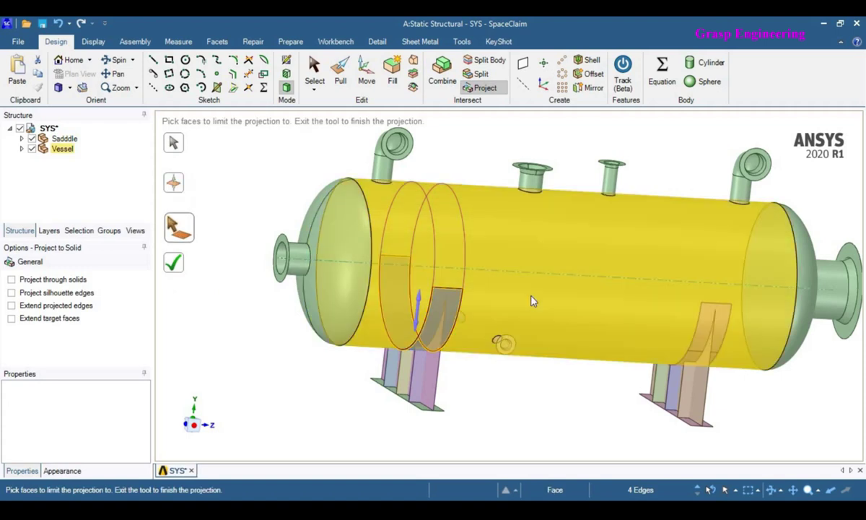
{"action": "middle_click_drag", "start_coordinate": [252, 297], "coordinate": [334, 376]}
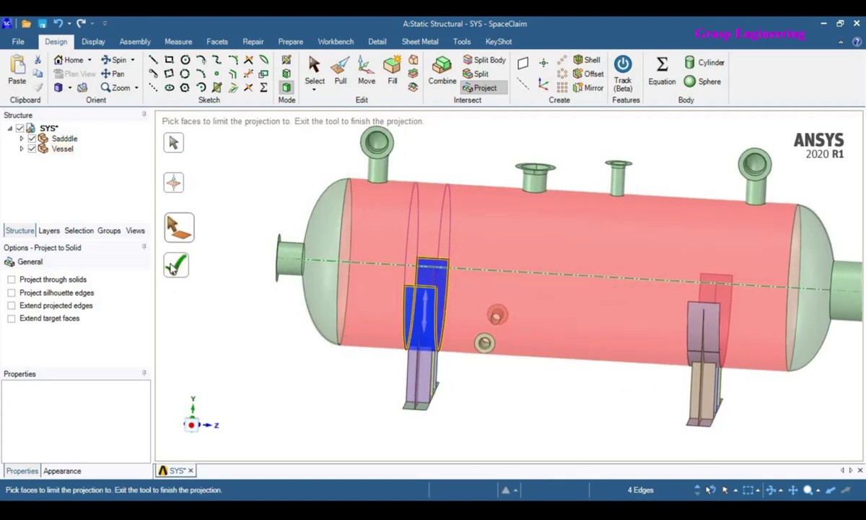
{"action": "key", "text": "Escape"}
{"action": "scroll", "coordinate": [454, 294], "scroll_direction": "up", "scroll_amount": 6}
{"action": "middle_click_drag", "start_coordinate": [454, 303], "coordinate": [453, 261]}
{"action": "scroll", "coordinate": [452, 262], "scroll_direction": "down", "scroll_amount": 6}
{"action": "scroll", "coordinate": [404, 275], "scroll_direction": "down", "scroll_amount": 1}
{"action": "left_click", "coordinate": [403, 276]}
{"action": "left_click", "coordinate": [296, 418]}
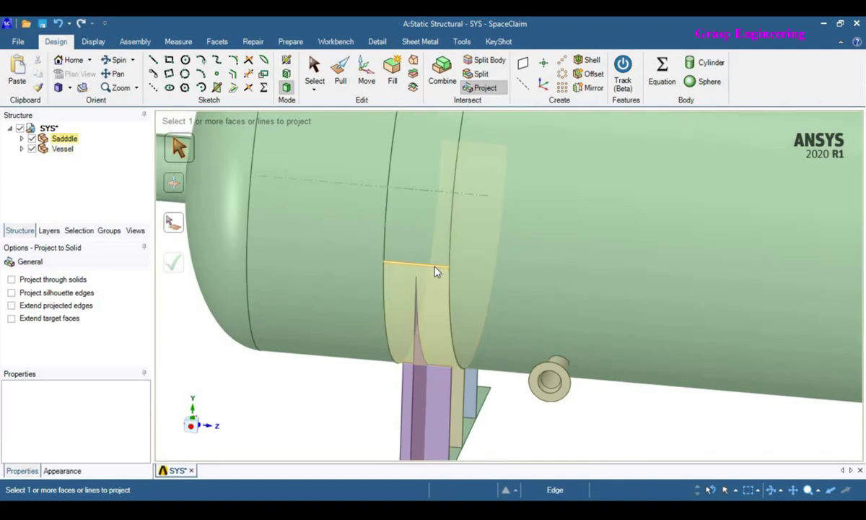
{"action": "left_click", "coordinate": [446, 284]}
{"action": "scroll", "coordinate": [447, 289], "scroll_direction": "up", "scroll_amount": 2}
{"action": "scroll", "coordinate": [449, 293], "scroll_direction": "down", "scroll_amount": 10}
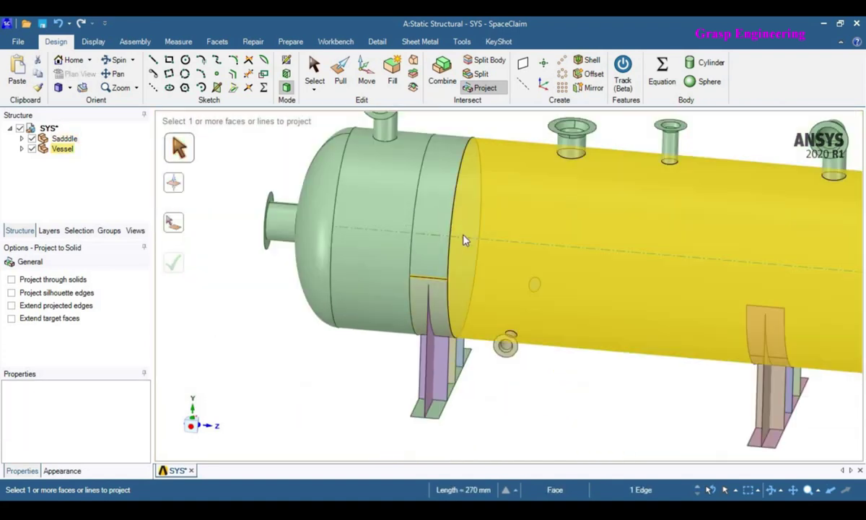
{"action": "left_click", "coordinate": [463, 216]}
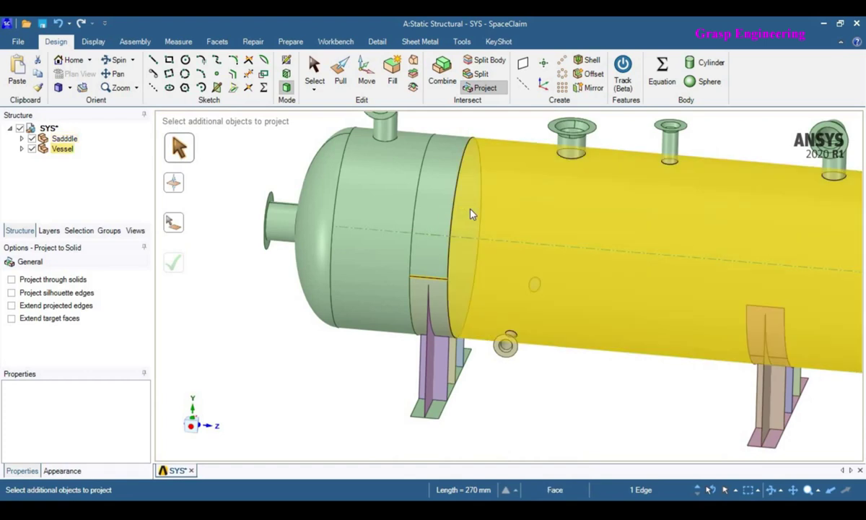
{"action": "left_click", "coordinate": [471, 214]}
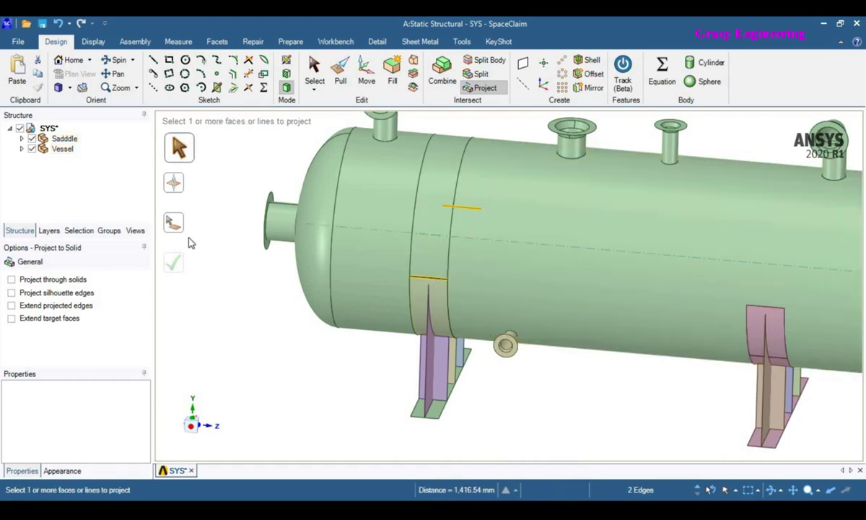
{"action": "left_click", "coordinate": [175, 225]}
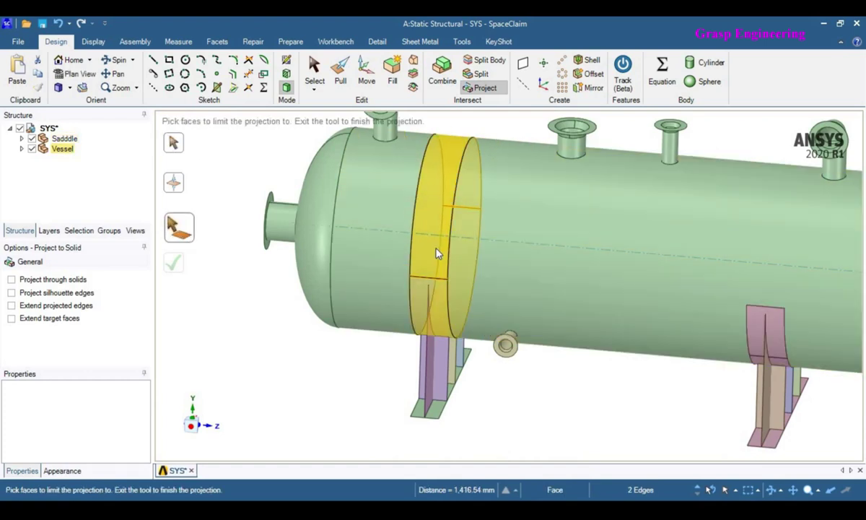
{"action": "left_click", "coordinate": [426, 238]}
{"action": "left_click", "coordinate": [176, 265]}
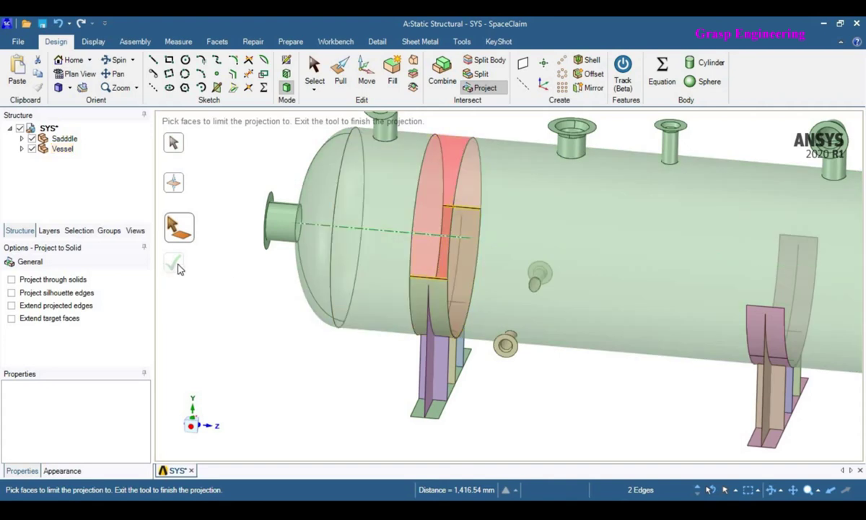
{"action": "left_click", "coordinate": [176, 186]}
{"action": "left_click", "coordinate": [426, 285]}
{"action": "mouse_move", "coordinate": [244, 313]}
{"action": "middle_mouse_down"}
{"action": "mouse_move", "coordinate": [507, 315]}
{"action": "mouse_move", "coordinate": [567, 331]}
{"action": "mouse_move", "coordinate": [142, 159]}
{"action": "middle_mouse_up"}
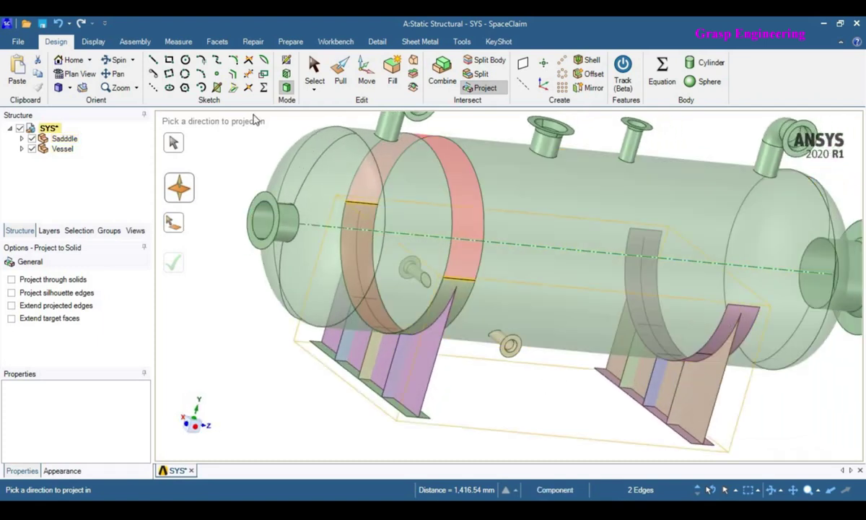
{"action": "left_click", "coordinate": [314, 72]}
{"action": "left_click", "coordinate": [431, 265]}
{"action": "scroll", "coordinate": [515, 382], "scroll_direction": "up", "scroll_amount": 2}
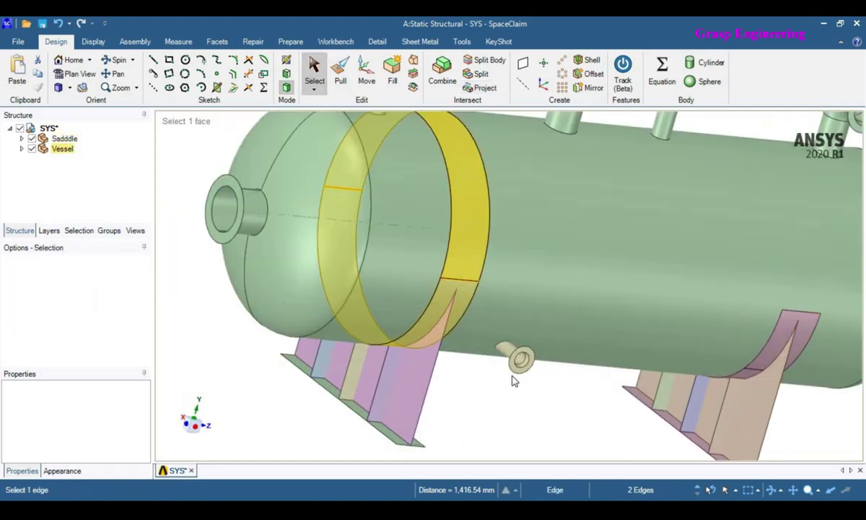
{"action": "scroll", "coordinate": [514, 382], "scroll_direction": "up", "scroll_amount": 2}
{"action": "left_click", "coordinate": [489, 405]}
Project the wear plate's near upper edge onto the ring-shaped shell face, taking the direction from the small side nozzle's flange face.
{"action": "left_click", "coordinate": [465, 280]}
{"action": "left_click", "coordinate": [465, 282]}
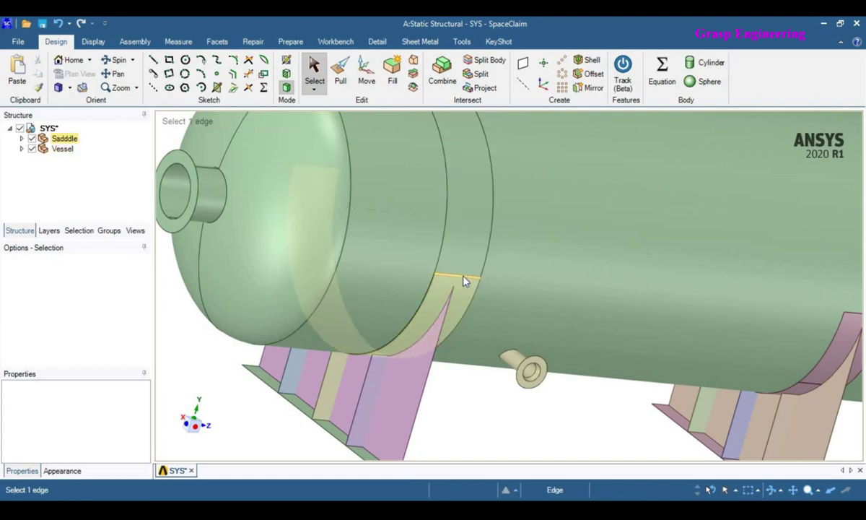
{"action": "left_click", "coordinate": [465, 282]}
{"action": "scroll", "coordinate": [455, 274], "scroll_direction": "up", "scroll_amount": 3}
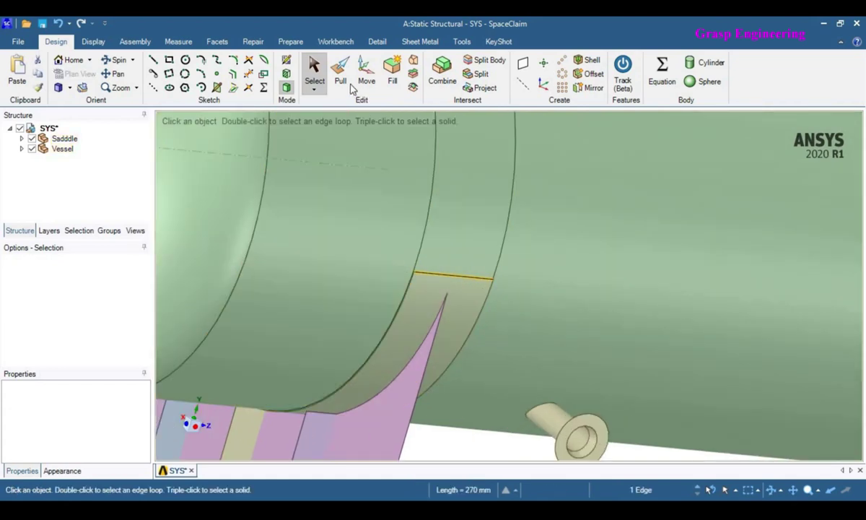
{"action": "left_click", "coordinate": [481, 88]}
{"action": "scroll", "coordinate": [517, 261], "scroll_direction": "down", "scroll_amount": 4}
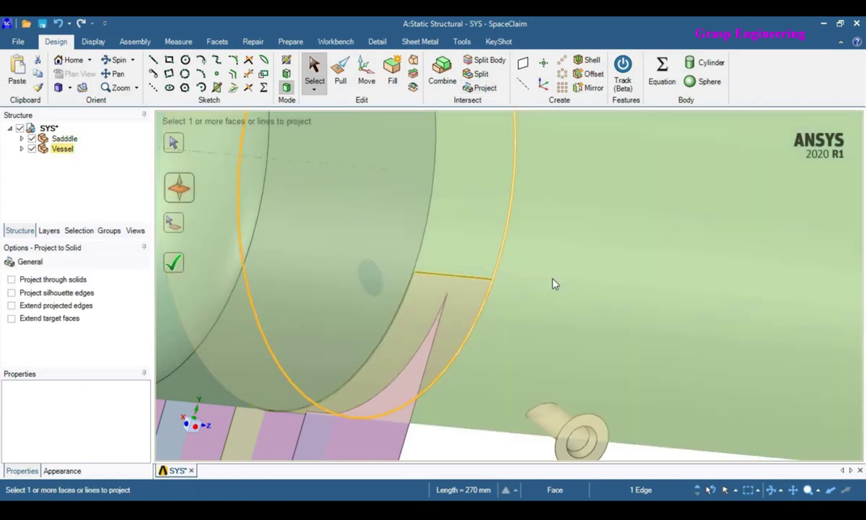
{"action": "scroll", "coordinate": [504, 269], "scroll_direction": "up", "scroll_amount": 2}
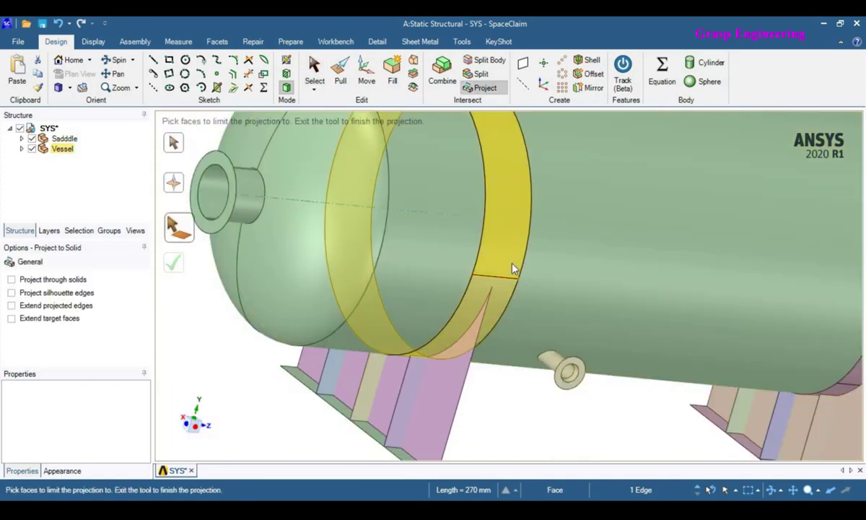
{"action": "left_click", "coordinate": [514, 268]}
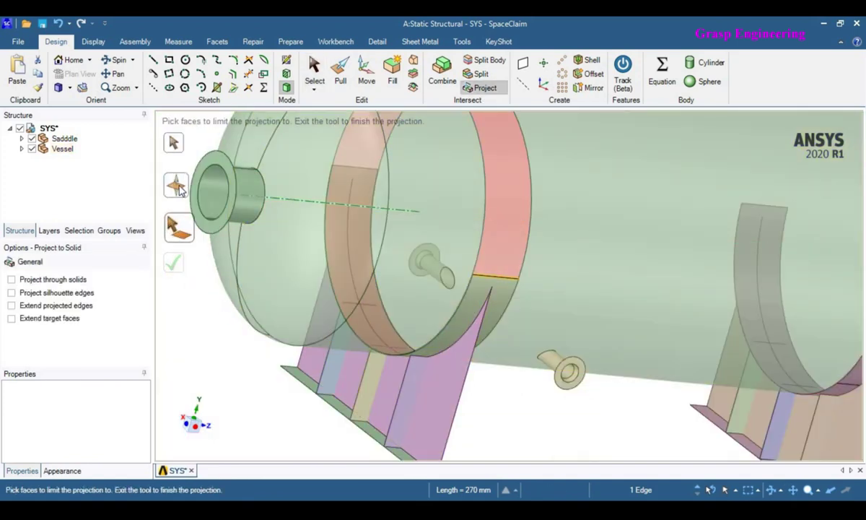
{"action": "left_click", "coordinate": [179, 187]}
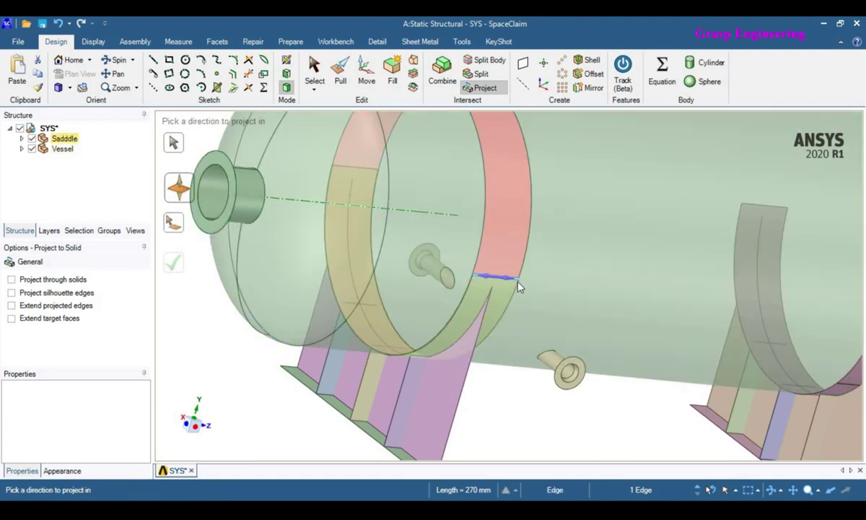
{"action": "left_click", "coordinate": [518, 279]}
{"action": "left_click", "coordinate": [568, 391]}
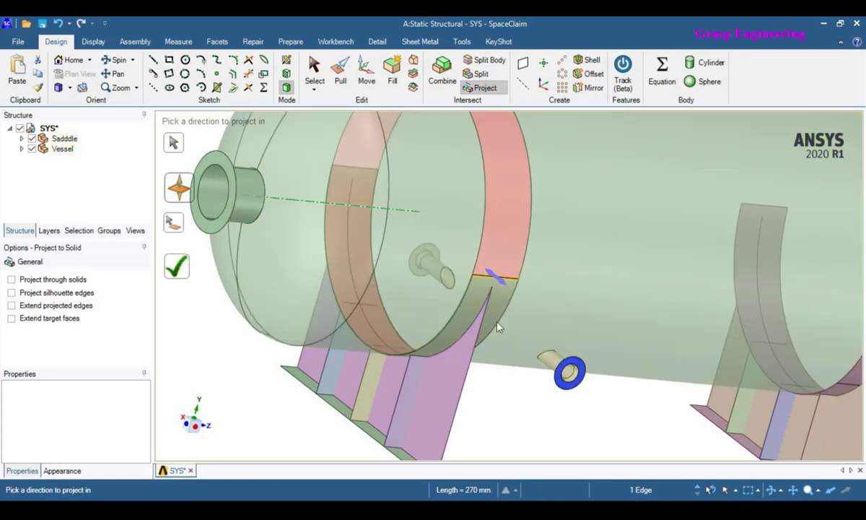
Project the wear plate's upper edge on the opposite vessel side onto the ring-shaped shell face, along the nearby small nozzle's flange-face direction.
{"action": "scroll", "coordinate": [495, 326], "scroll_direction": "down", "scroll_amount": 4}
{"action": "middle_click_drag", "start_coordinate": [469, 319], "coordinate": [795, 356]}
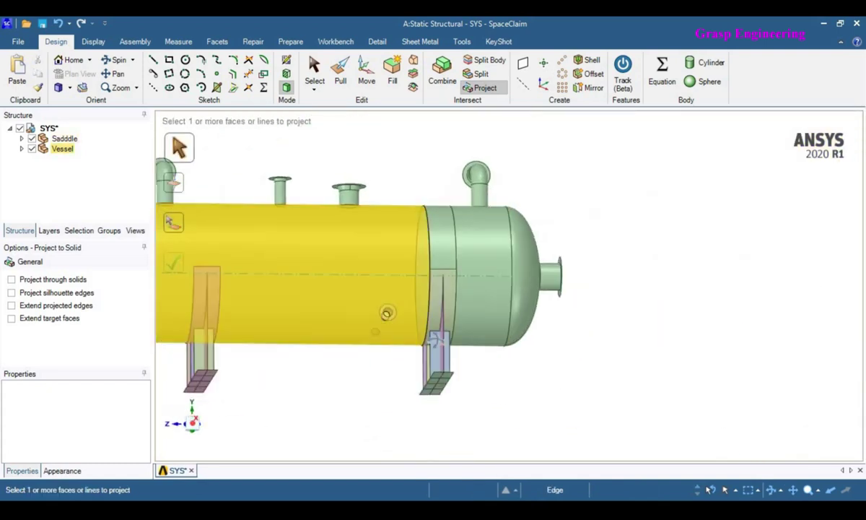
{"action": "scroll", "coordinate": [431, 246], "scroll_direction": "up", "scroll_amount": 5}
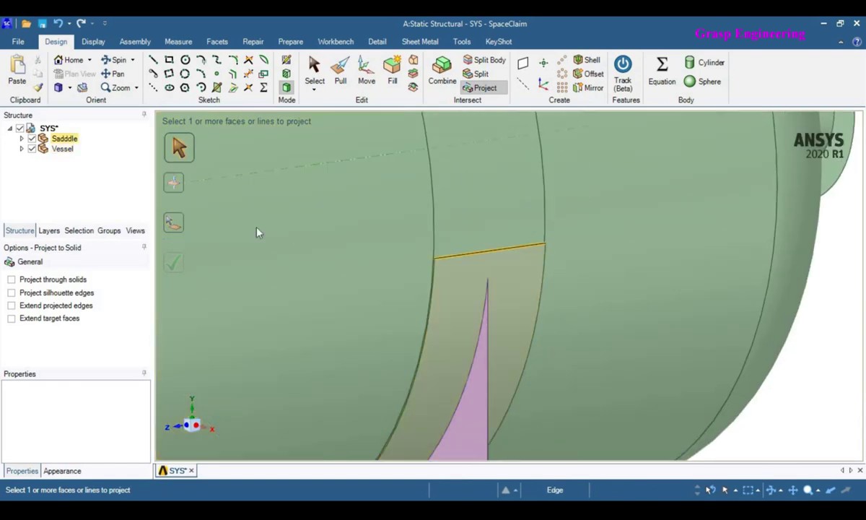
{"action": "left_click", "coordinate": [174, 223]}
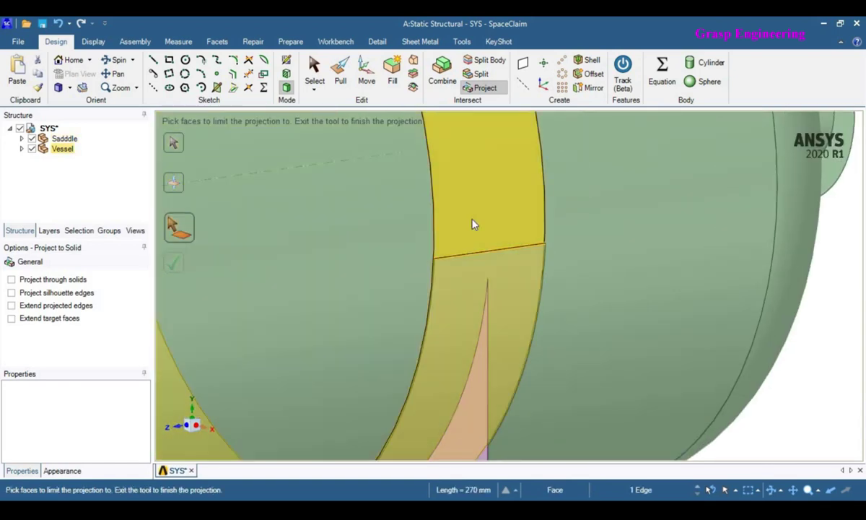
{"action": "left_click", "coordinate": [473, 225]}
{"action": "left_click", "coordinate": [175, 184]}
{"action": "scroll", "coordinate": [490, 355], "scroll_direction": "down", "scroll_amount": 3}
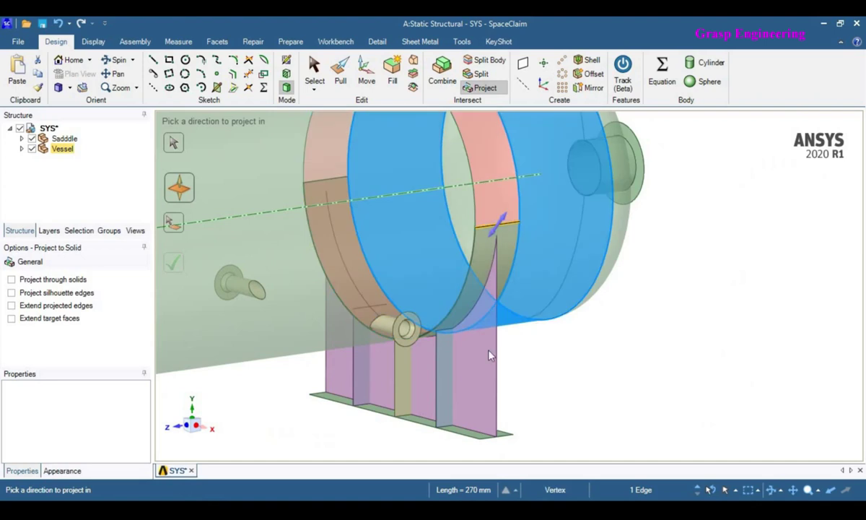
{"action": "left_click", "coordinate": [395, 325]}
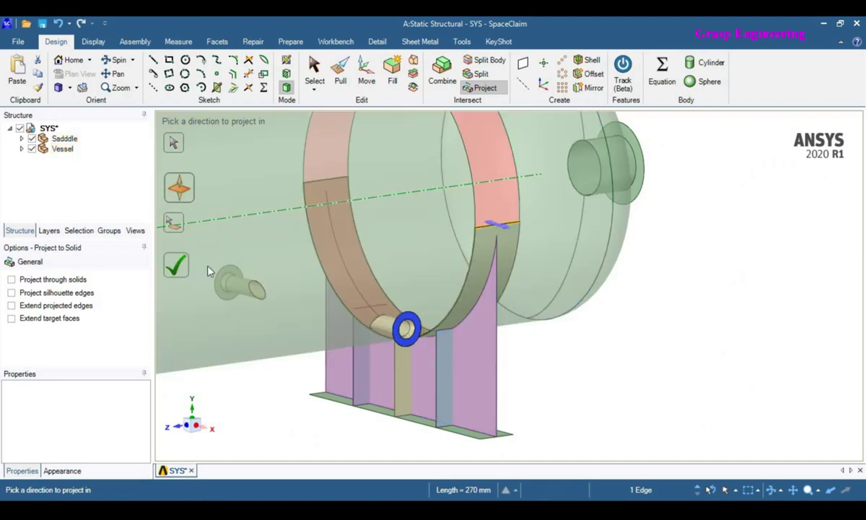
{"action": "left_click", "coordinate": [175, 265]}
Inspect the imprinted circumferential shell edges above the wear plate by selecting each arc in turn.
{"action": "scroll", "coordinate": [649, 288], "scroll_direction": "down", "scroll_amount": 3}
{"action": "middle_click_drag", "start_coordinate": [599, 295], "coordinate": [555, 220]}
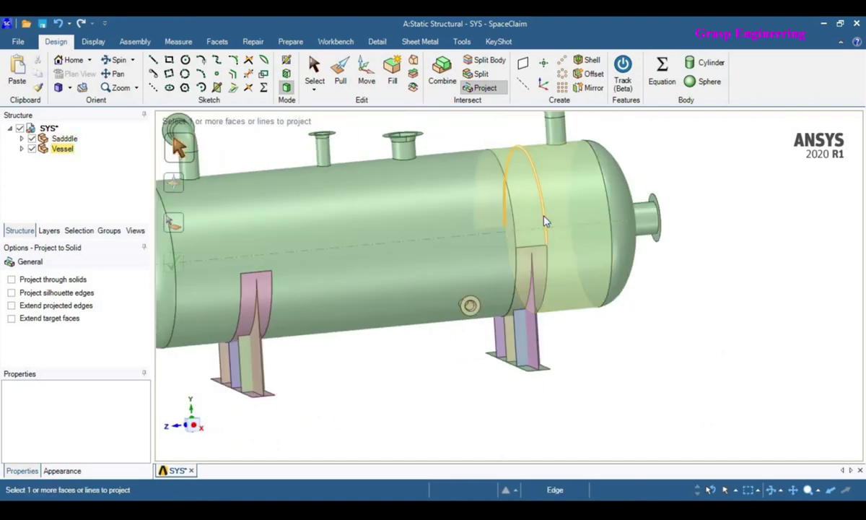
{"action": "left_click", "coordinate": [547, 220]}
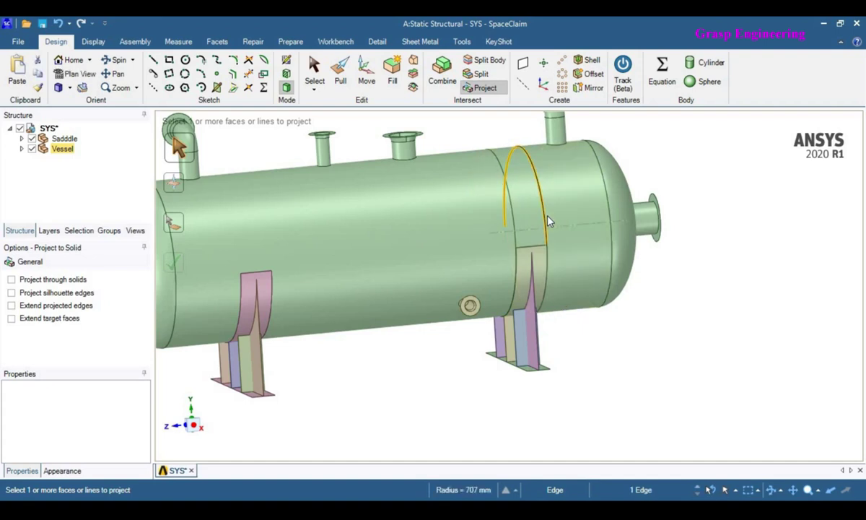
{"action": "left_click", "coordinate": [510, 195]}
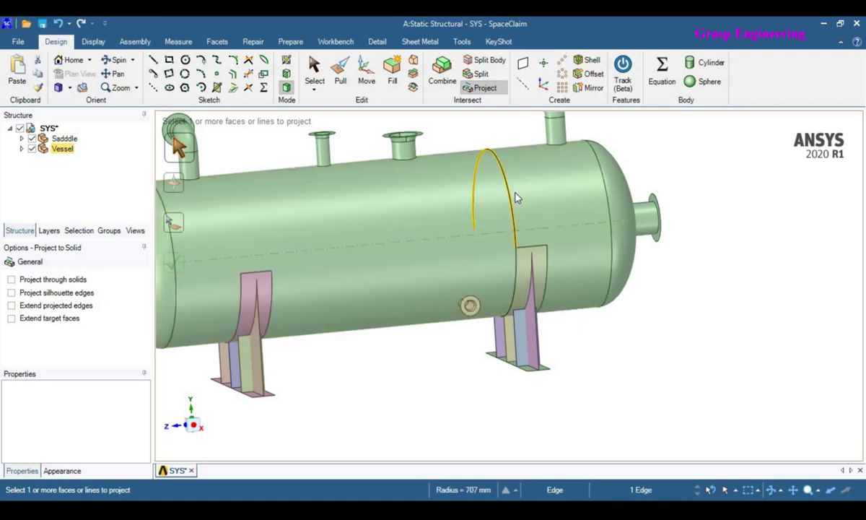
Try to project the upper face of the other saddle's wear plate with the default projection direction.
{"action": "scroll", "coordinate": [752, 300], "scroll_direction": "down", "scroll_amount": 3}
{"action": "middle_click_drag", "start_coordinate": [561, 307], "coordinate": [108, 293]}
{"action": "middle_click_drag", "start_coordinate": [597, 346], "coordinate": [557, 360], "text": "shift"}
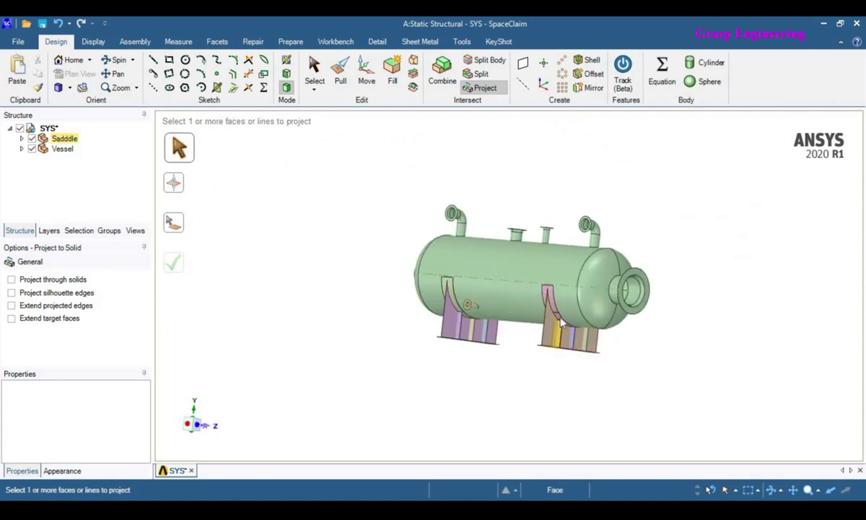
{"action": "scroll", "coordinate": [561, 323], "scroll_direction": "up", "scroll_amount": 5}
{"action": "left_click", "coordinate": [514, 270]}
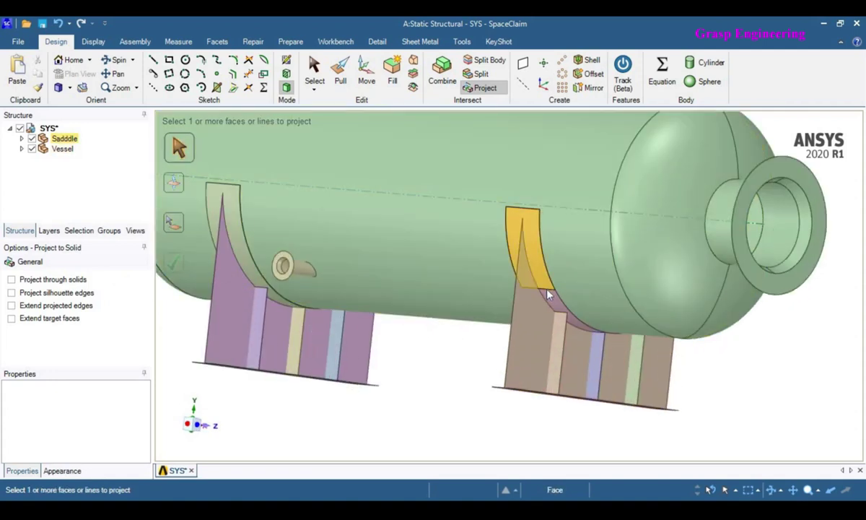
{"action": "left_click", "coordinate": [581, 305]}
{"action": "scroll", "coordinate": [522, 348], "scroll_direction": "up", "scroll_amount": 4}
{"action": "scroll", "coordinate": [451, 355], "scroll_direction": "down", "scroll_amount": 2}
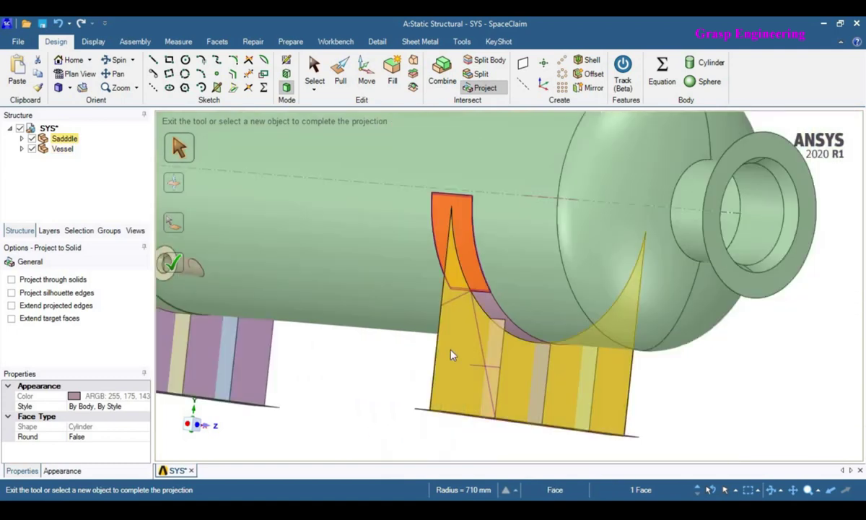
{"action": "left_click", "coordinate": [315, 72]}
{"action": "scroll", "coordinate": [434, 293], "scroll_direction": "down", "scroll_amount": 2}
{"action": "scroll", "coordinate": [435, 276], "scroll_direction": "up", "scroll_amount": 3}
{"action": "scroll", "coordinate": [441, 364], "scroll_direction": "down", "scroll_amount": 3}
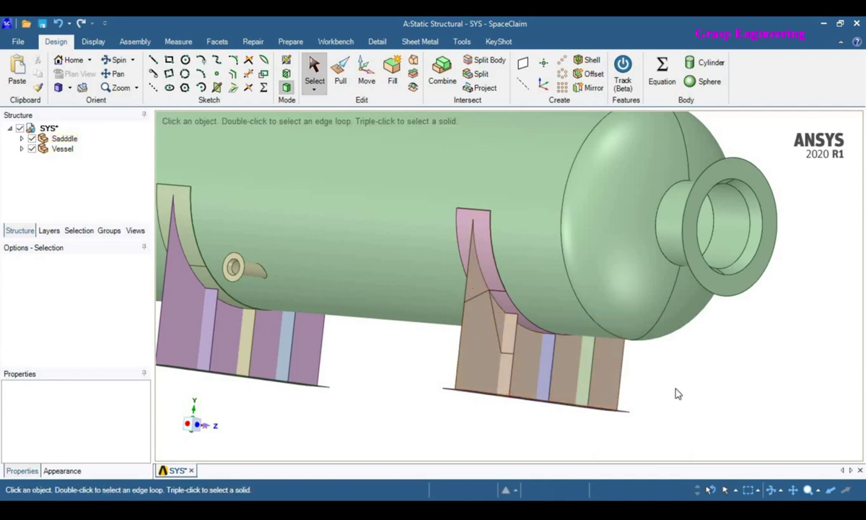
Undo the projection of the other saddle's wear plate face and leave the Project tool.
{"action": "key", "text": "ctrl+z"}
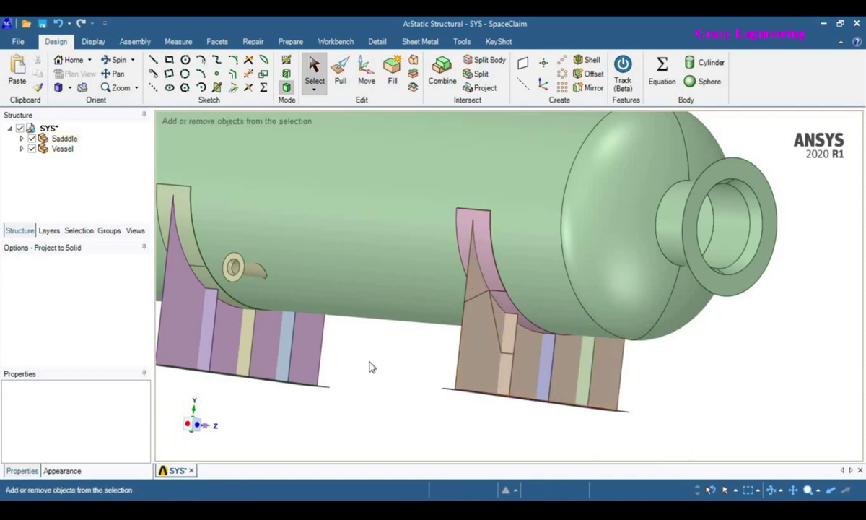
{"action": "scroll", "coordinate": [405, 361], "scroll_direction": "down", "scroll_amount": 3}
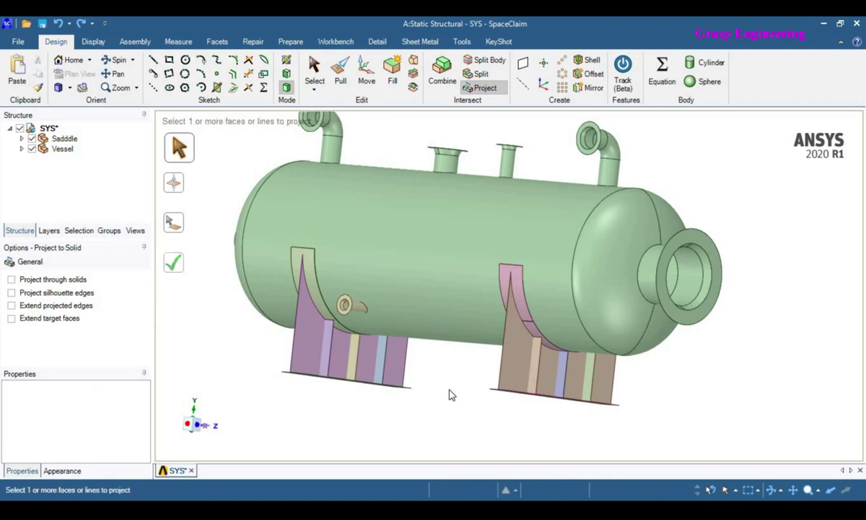
{"action": "left_click", "coordinate": [315, 68]}
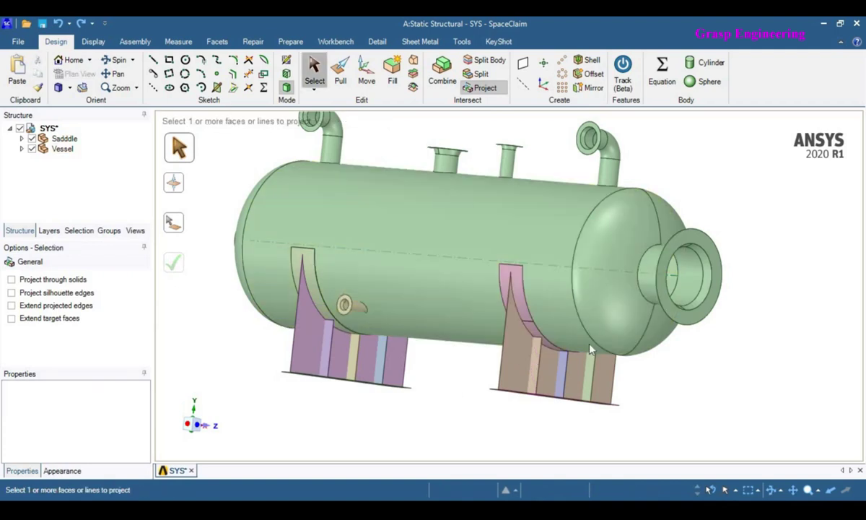
Examine how the other saddle's wear plate is divided by selecting its edge loop, body and lower face.
{"action": "scroll", "coordinate": [505, 303], "scroll_direction": "up", "scroll_amount": 5}
{"action": "left_click", "coordinate": [504, 296]}
{"action": "left_click", "coordinate": [507, 309]}
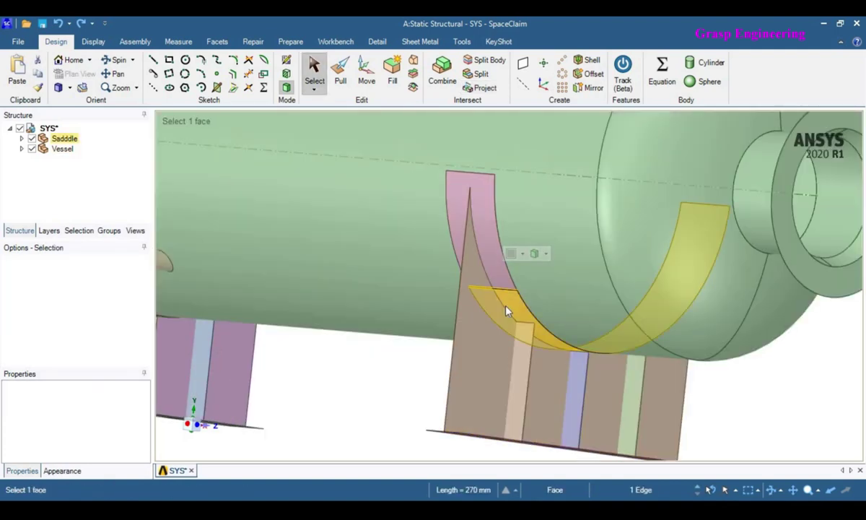
{"action": "left_click", "coordinate": [735, 419]}
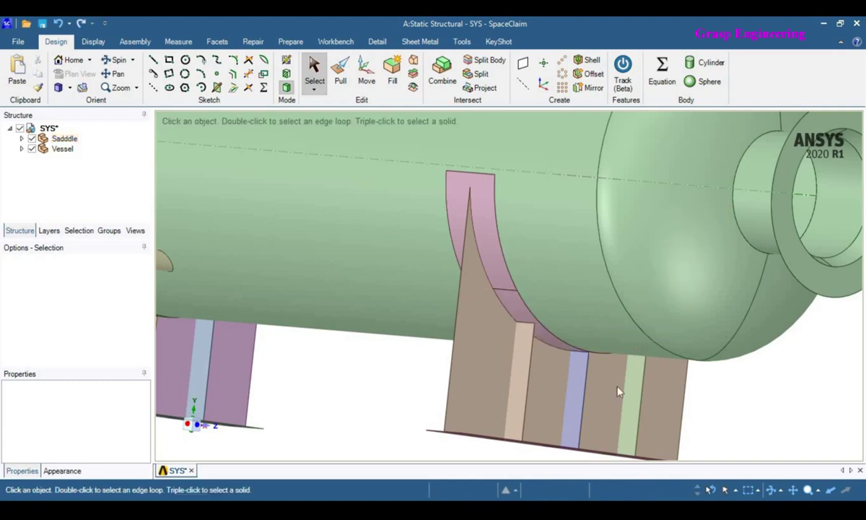
{"action": "double_click", "coordinate": [506, 297]}
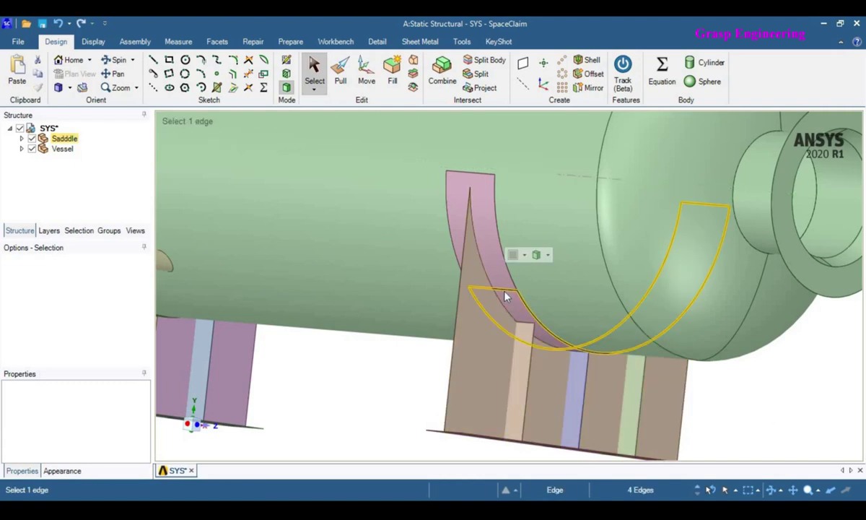
{"action": "triple_click", "coordinate": [589, 318]}
{"action": "left_click", "coordinate": [803, 426]}
{"action": "left_click", "coordinate": [536, 324]}
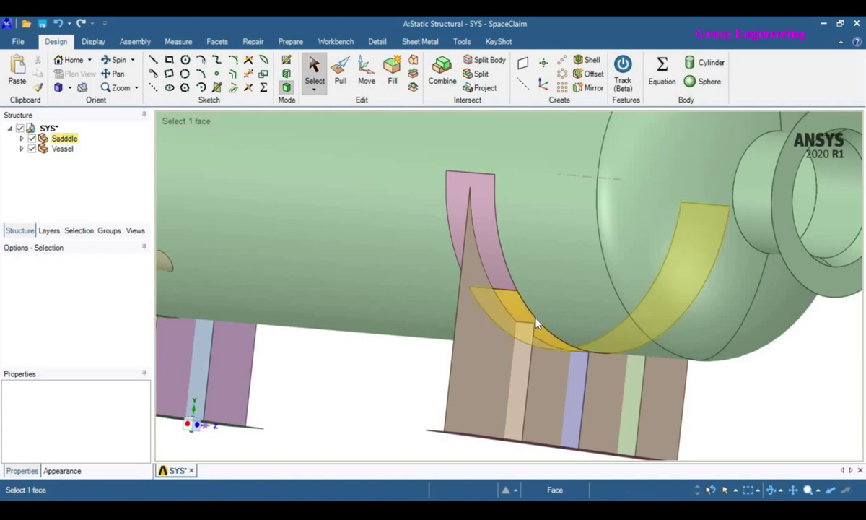
Isolate the upper and lower parts of the other saddle's wear plate by hiding everything else.
{"action": "left_click", "coordinate": [521, 314]}
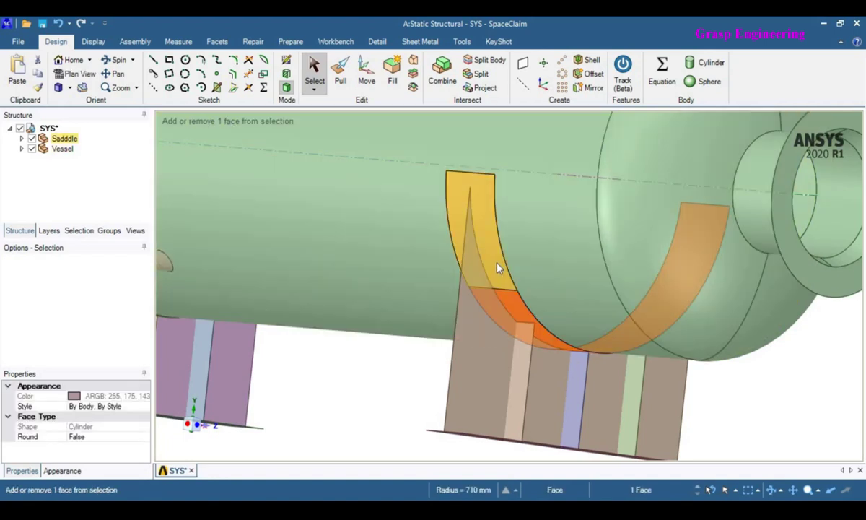
{"action": "left_click", "coordinate": [498, 268], "text": "ctrl"}
{"action": "right_click", "coordinate": [499, 267]}
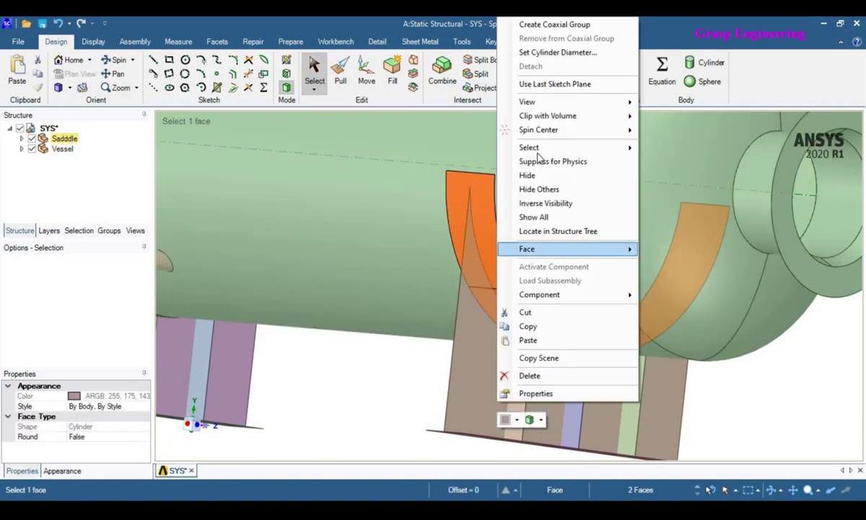
{"action": "left_click", "coordinate": [546, 190]}
{"action": "left_click", "coordinate": [721, 396]}
Examine the seam line between the two wear plate faces from the inner side.
{"action": "middle_click_drag", "start_coordinate": [538, 274], "coordinate": [589, 173]}
{"action": "left_click", "coordinate": [569, 186]}
{"action": "middle_click_drag", "start_coordinate": [519, 334], "coordinate": [787, 361]}
{"action": "scroll", "coordinate": [533, 259], "scroll_direction": "up", "scroll_amount": 3}
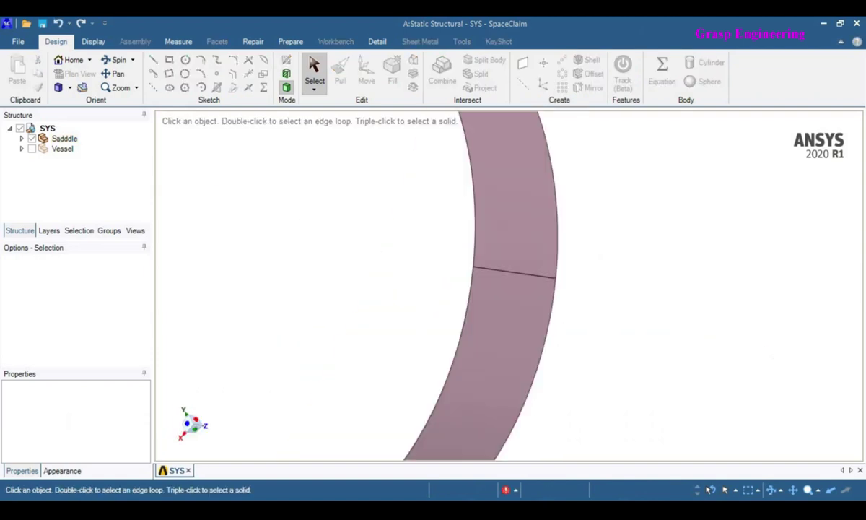
{"action": "middle_click_drag", "start_coordinate": [529, 340], "coordinate": [557, 304]}
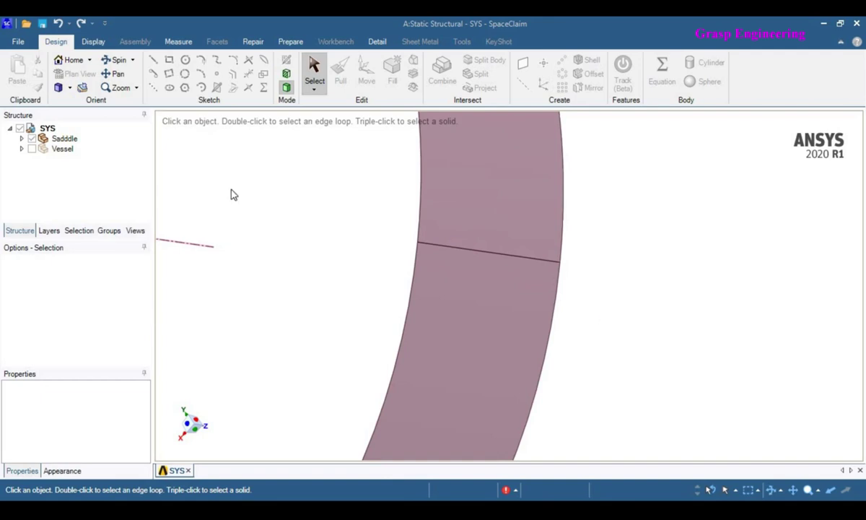
Check the isolated wear plate for split edges, extra edges and duplicate faces with the repair tools.
{"action": "left_click", "coordinate": [256, 43]}
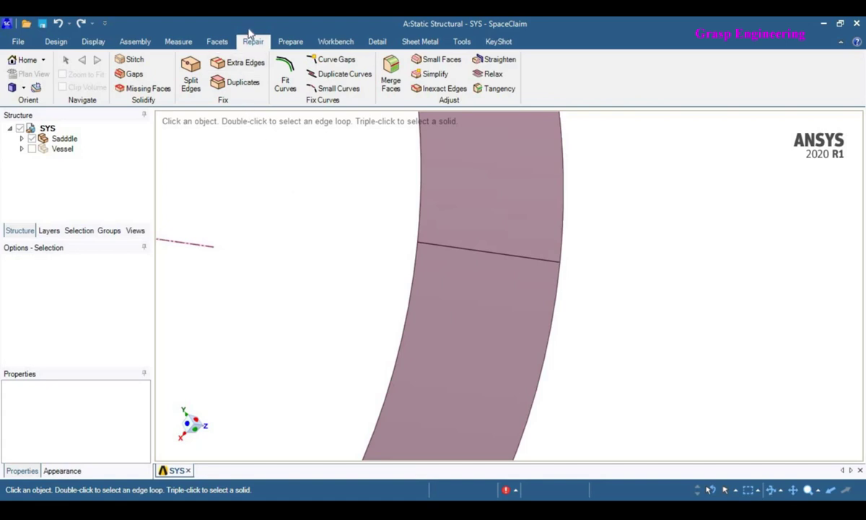
{"action": "scroll", "coordinate": [589, 282], "scroll_direction": "up", "scroll_amount": 2}
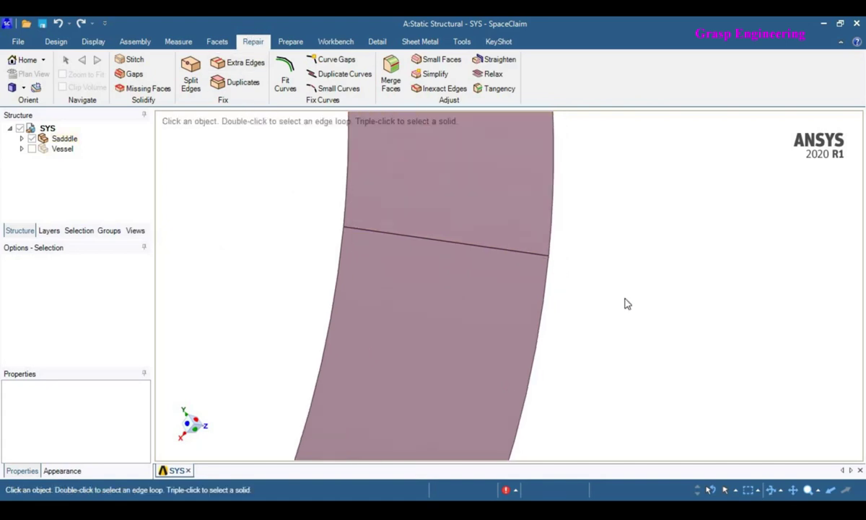
{"action": "scroll", "coordinate": [626, 303], "scroll_direction": "down", "scroll_amount": 6}
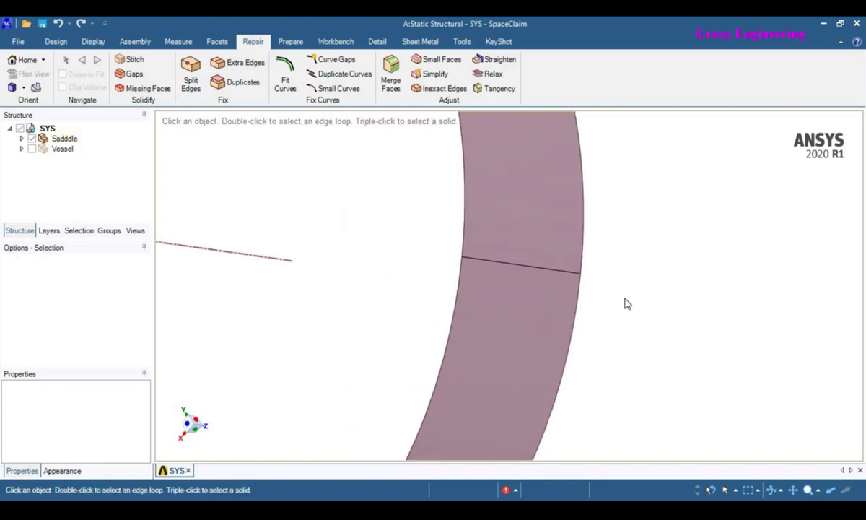
{"action": "left_click", "coordinate": [192, 76]}
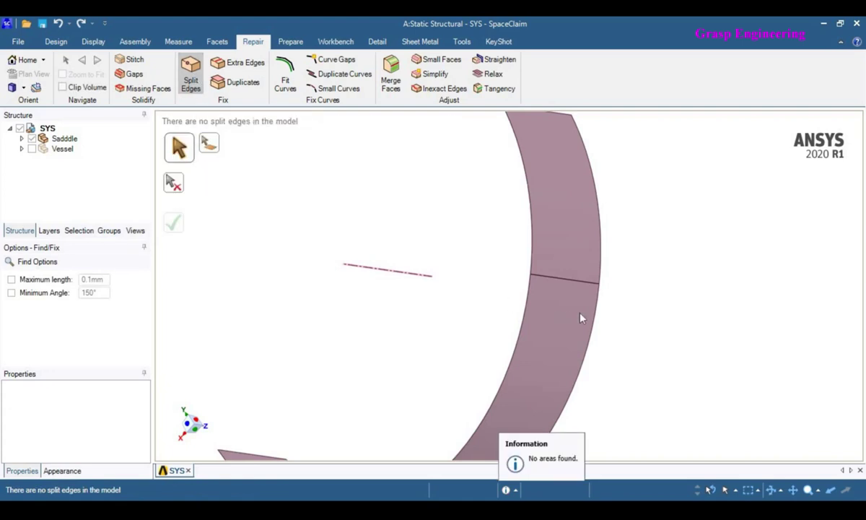
{"action": "left_click", "coordinate": [243, 65]}
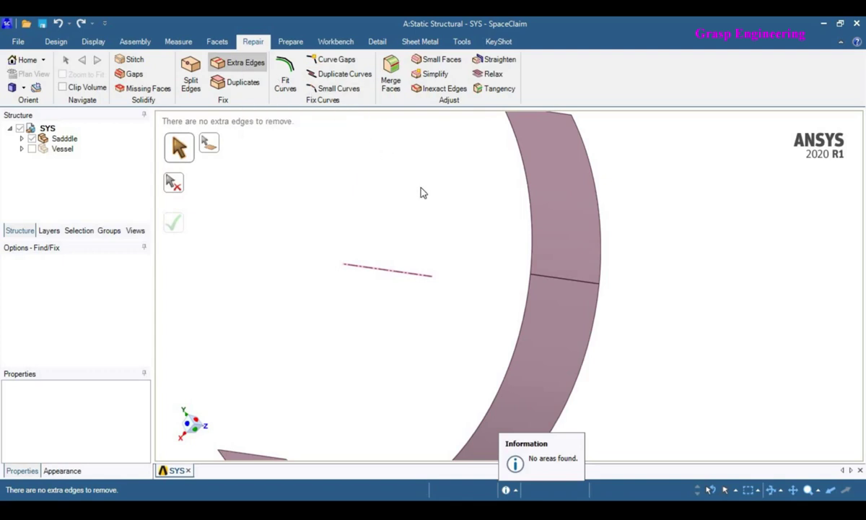
{"action": "left_click", "coordinate": [242, 84]}
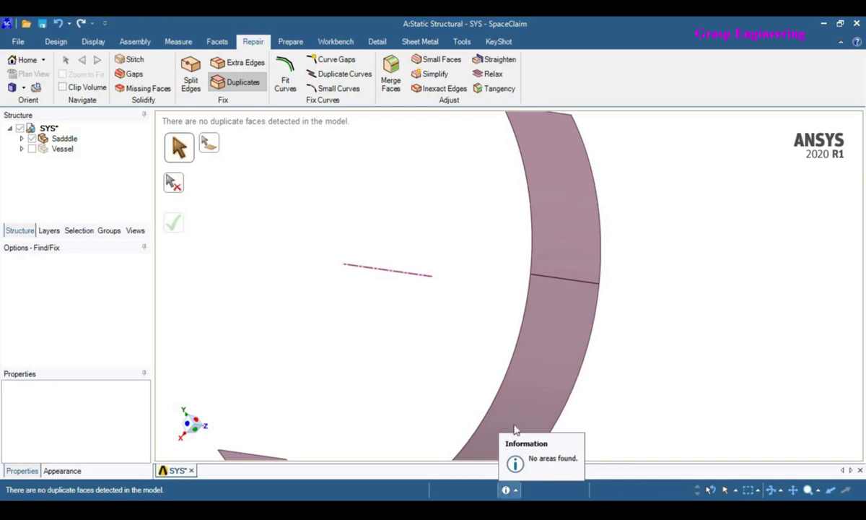
Stitch the seam edge between the two wear plate surfaces and merge their faces into a single face.
{"action": "left_click", "coordinate": [137, 63]}
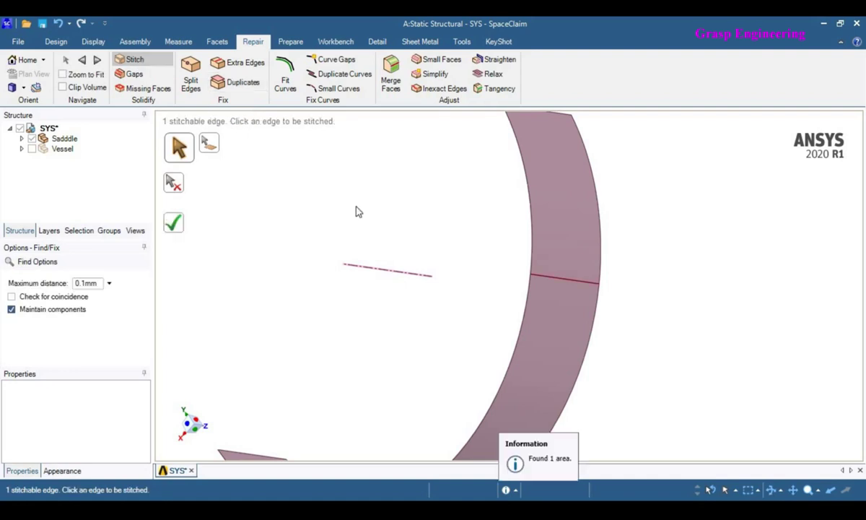
{"action": "left_click", "coordinate": [564, 284]}
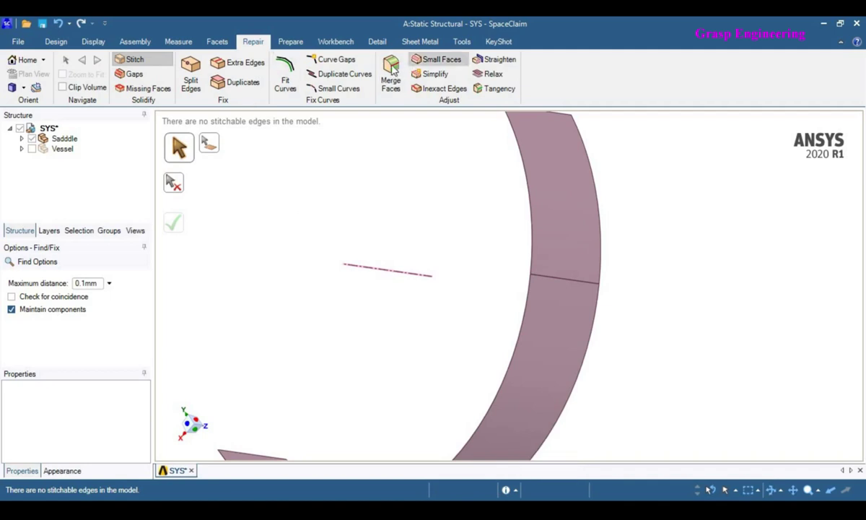
{"action": "left_click", "coordinate": [390, 72]}
{"action": "left_click", "coordinate": [558, 224]}
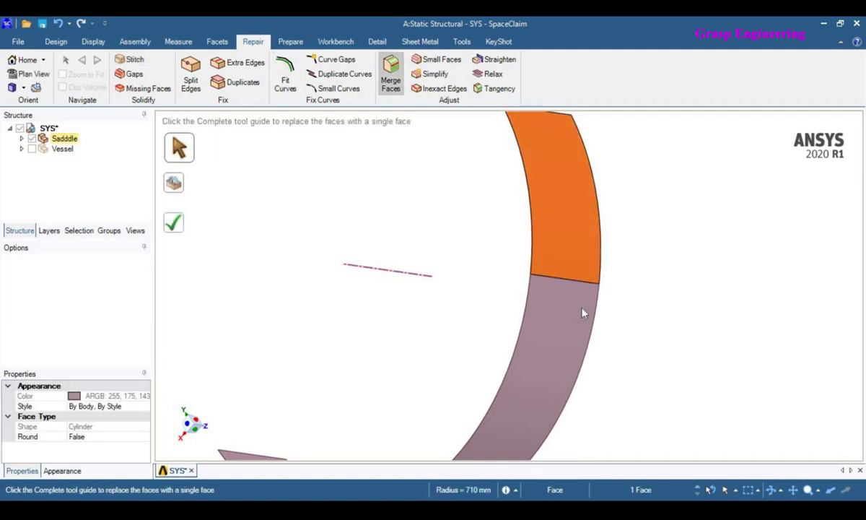
{"action": "left_click", "coordinate": [567, 334]}
{"action": "left_click", "coordinate": [180, 228]}
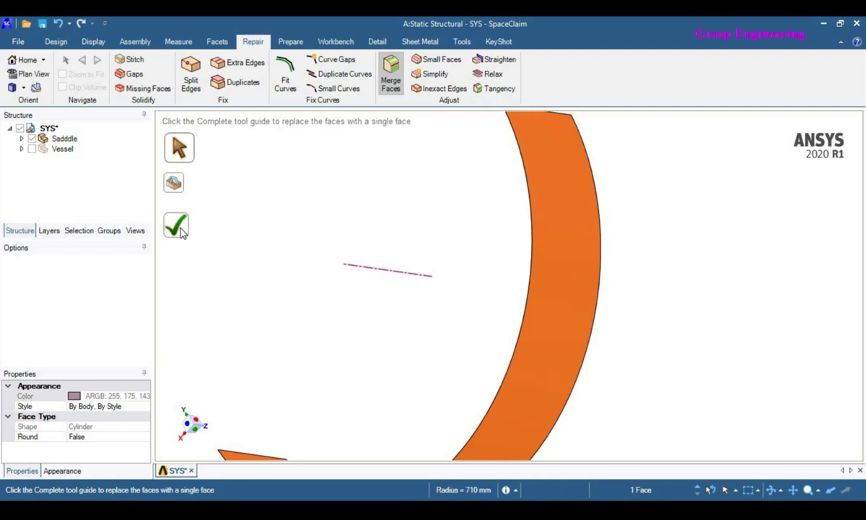
{"action": "scroll", "coordinate": [444, 328], "scroll_direction": "down", "scroll_amount": 3}
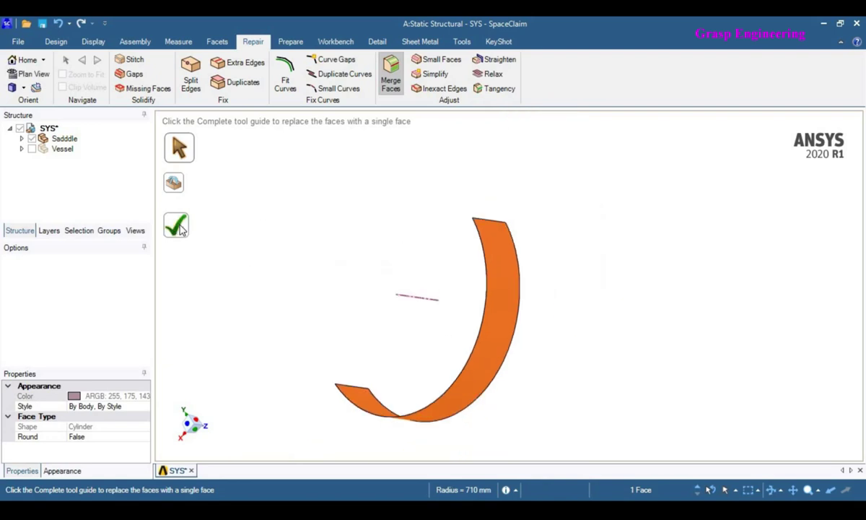
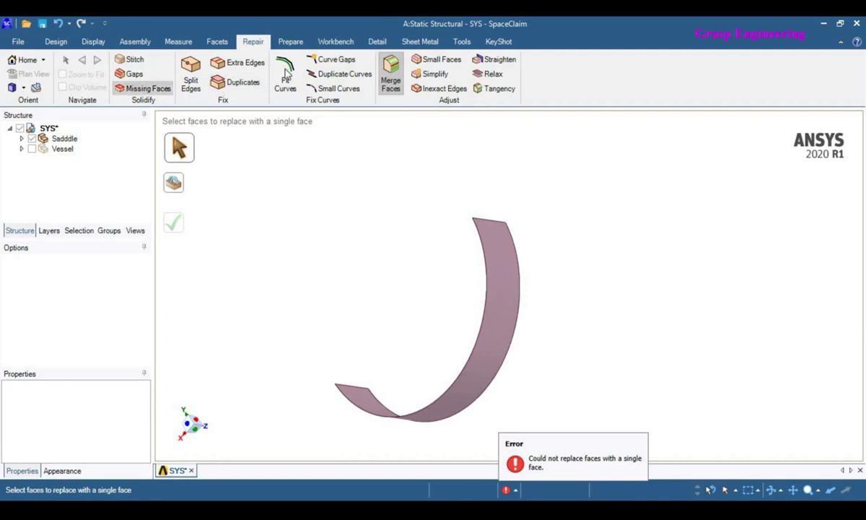
Show all hidden bodies of the vessel and saddles around the isolated wear plate.
{"action": "left_click", "coordinate": [56, 42]}
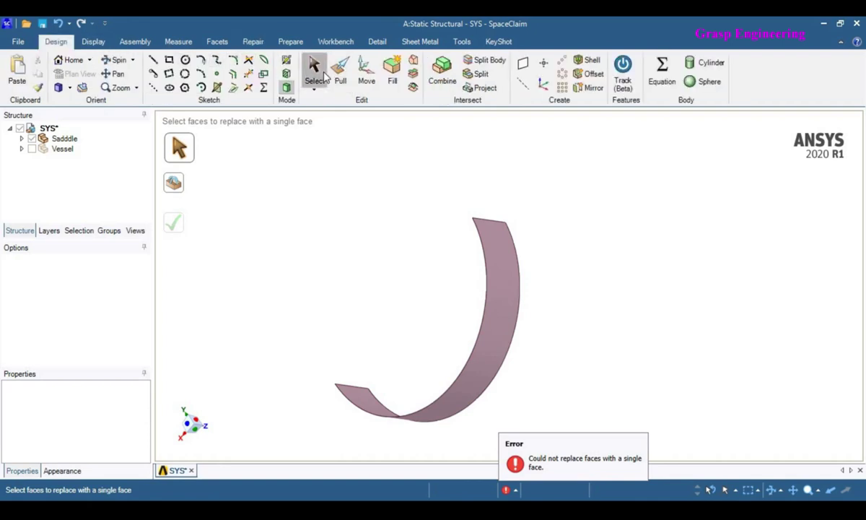
{"action": "left_click", "coordinate": [314, 73]}
{"action": "middle_click_drag", "start_coordinate": [465, 219], "coordinate": [578, 255]}
{"action": "right_click", "coordinate": [561, 228]}
{"action": "left_click", "coordinate": [617, 331]}
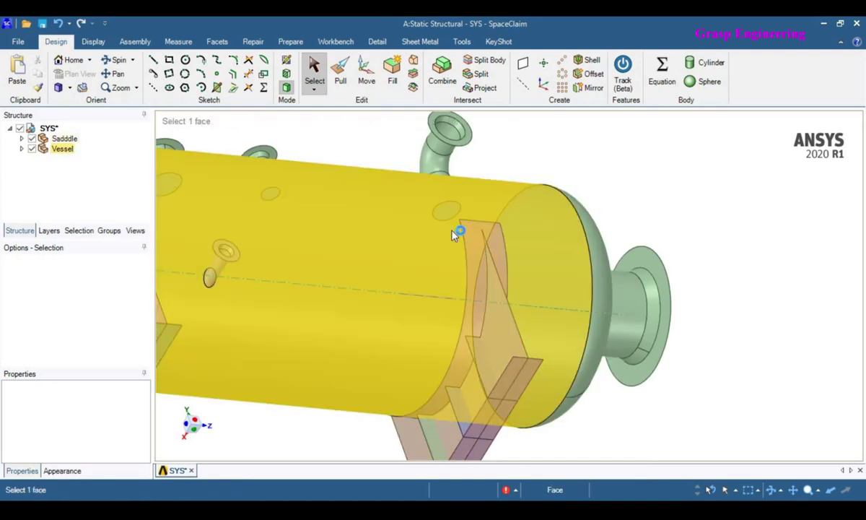
Project the edge loop of the merged wear plate onto the cylindrical vessel shell face.
{"action": "middle_click_drag", "start_coordinate": [522, 250], "coordinate": [460, 246]}
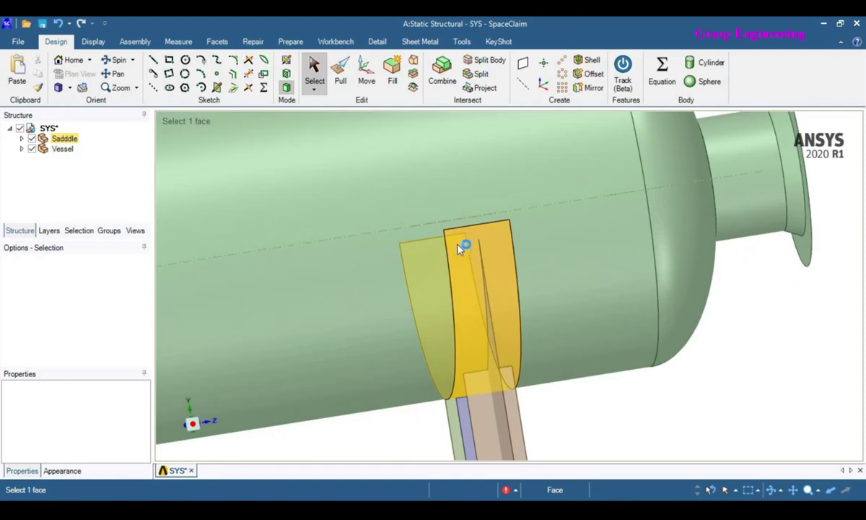
{"action": "double_click", "coordinate": [451, 242]}
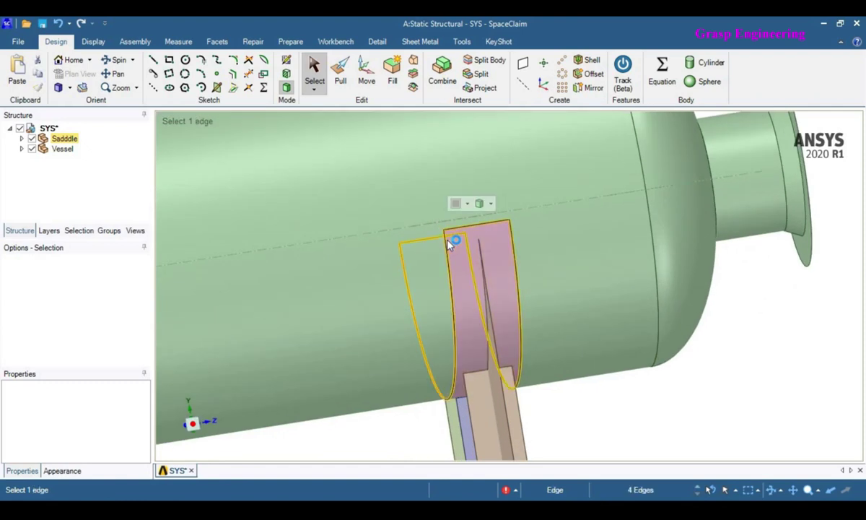
{"action": "left_click", "coordinate": [696, 403]}
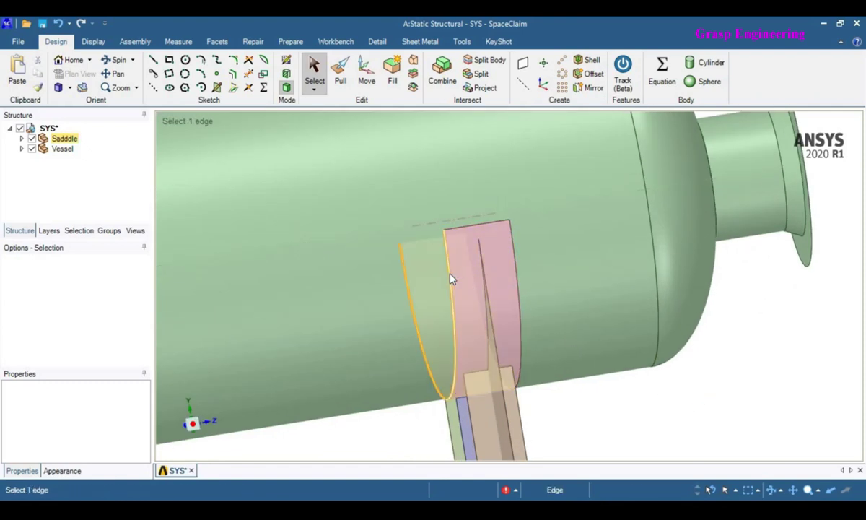
{"action": "double_click", "coordinate": [451, 278]}
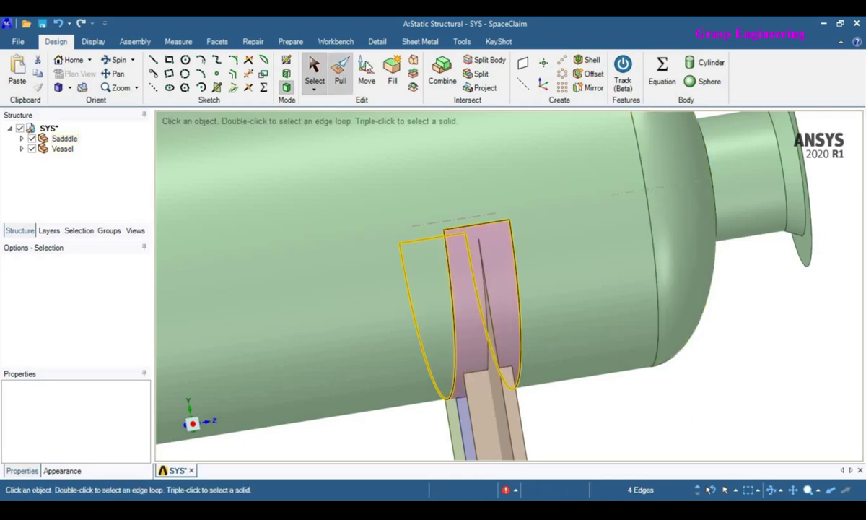
{"action": "left_click", "coordinate": [481, 87]}
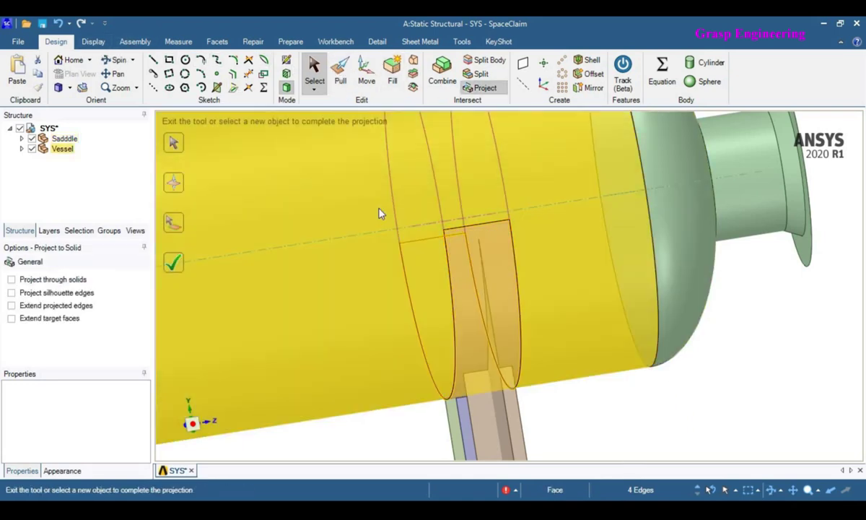
{"action": "left_click", "coordinate": [177, 225]}
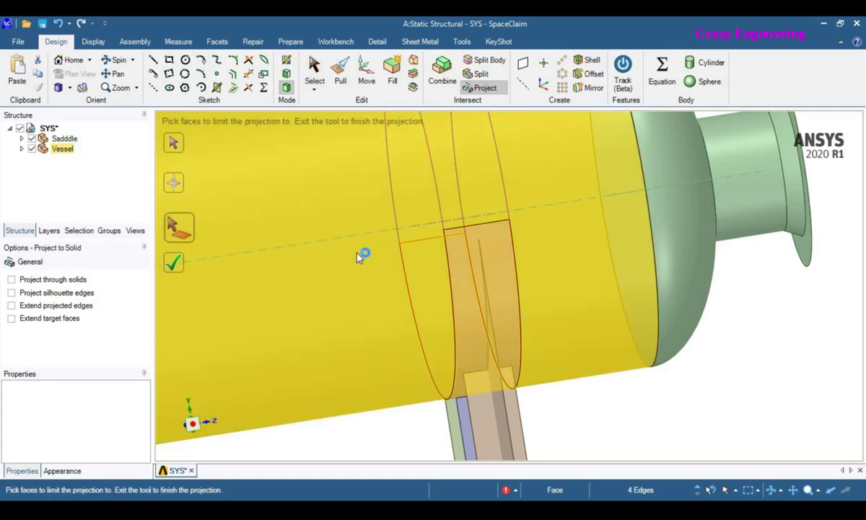
{"action": "left_click", "coordinate": [359, 256]}
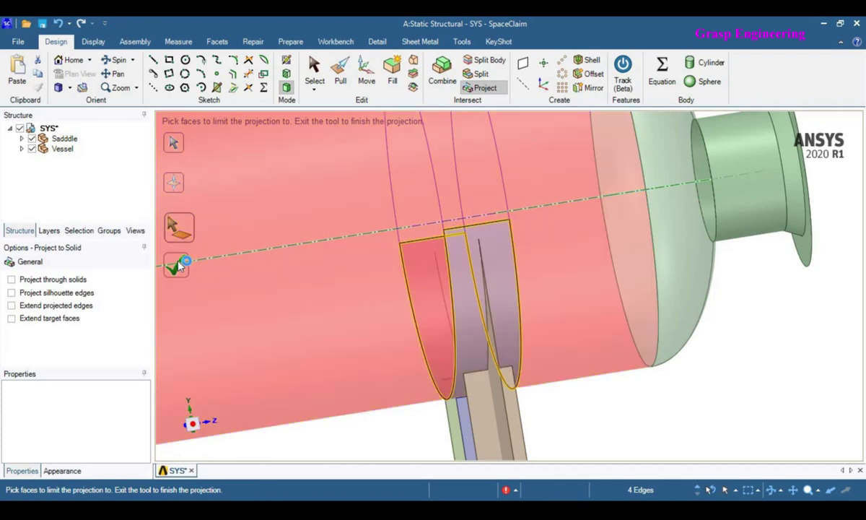
{"action": "left_click", "coordinate": [177, 265]}
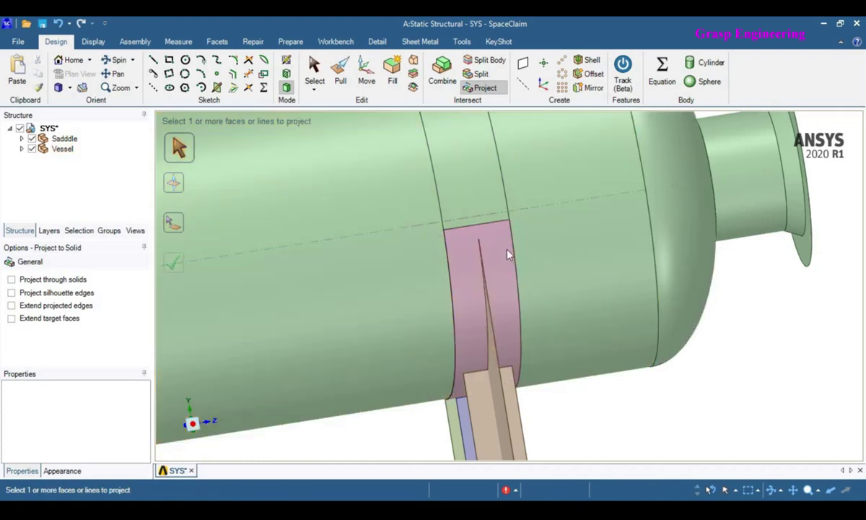
Project the wear plate's short upper edge onto the split shell band, using the small side nozzle's flange face as the direction.
{"action": "mouse_move", "coordinate": [510, 213]}
{"action": "middle_mouse_down"}
{"action": "mouse_move", "coordinate": [598, 228]}
{"action": "mouse_move", "coordinate": [498, 215]}
{"action": "middle_mouse_up"}
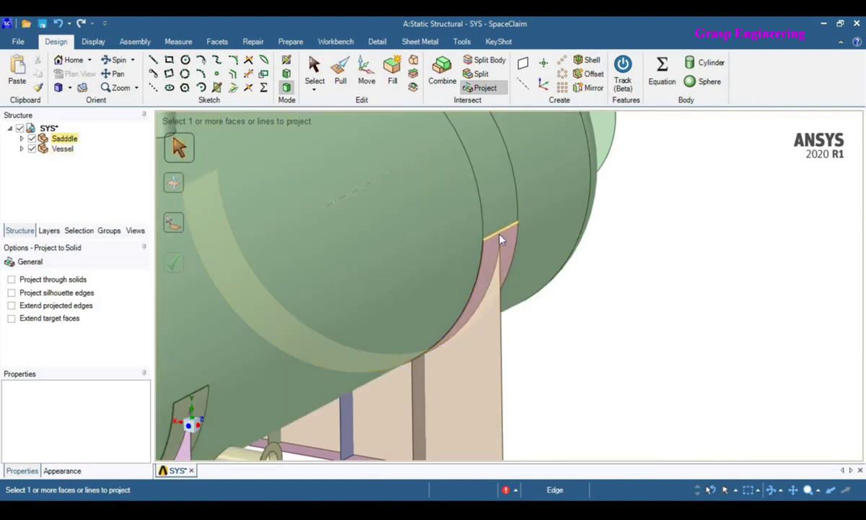
{"action": "left_click", "coordinate": [501, 237]}
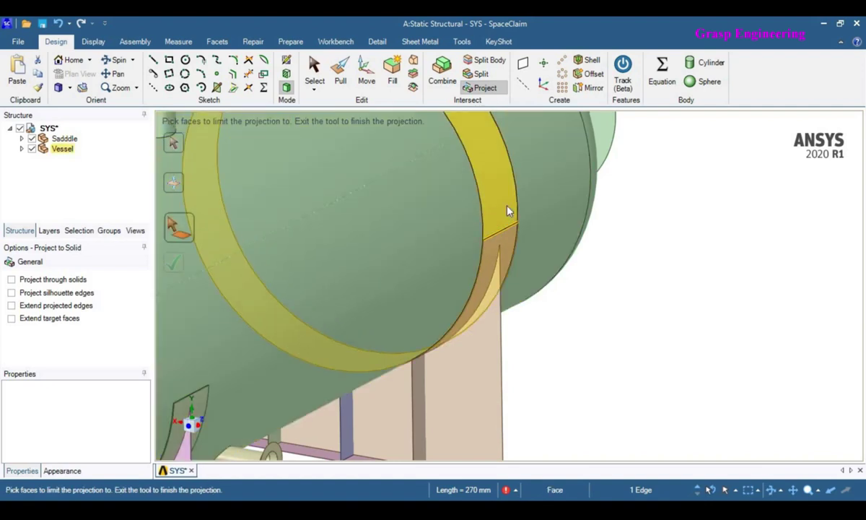
{"action": "left_click", "coordinate": [475, 192]}
{"action": "scroll", "coordinate": [700, 280], "scroll_direction": "down", "scroll_amount": 3}
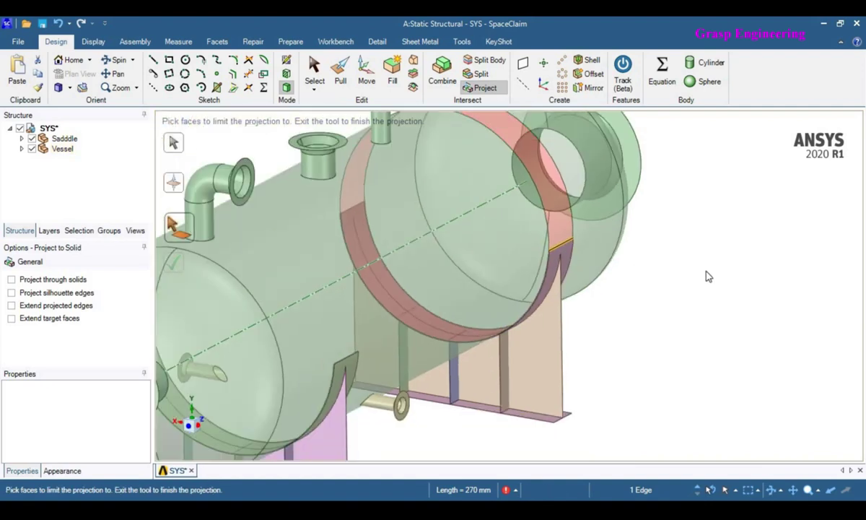
{"action": "left_click", "coordinate": [174, 182]}
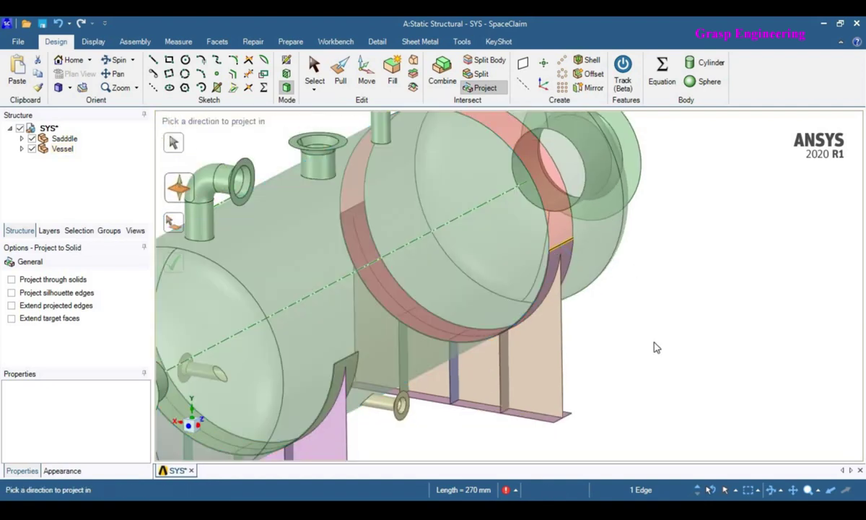
{"action": "scroll", "coordinate": [399, 410], "scroll_direction": "up", "scroll_amount": 2}
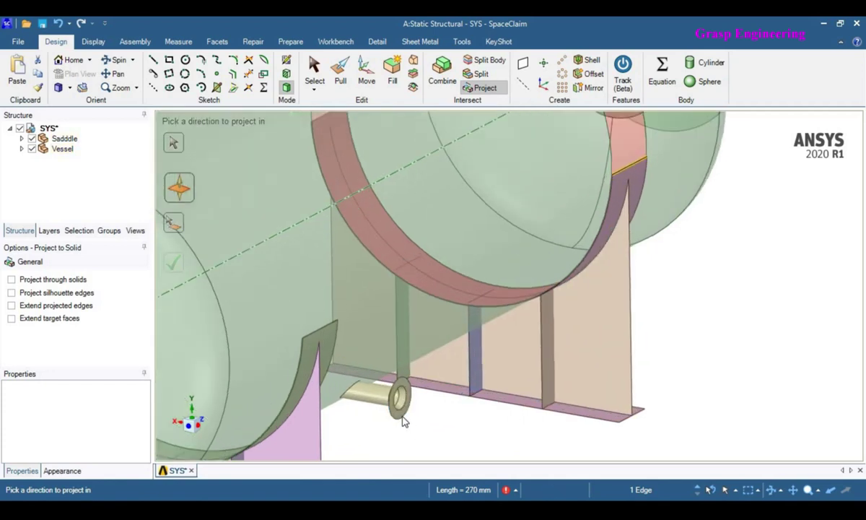
{"action": "left_click", "coordinate": [402, 418]}
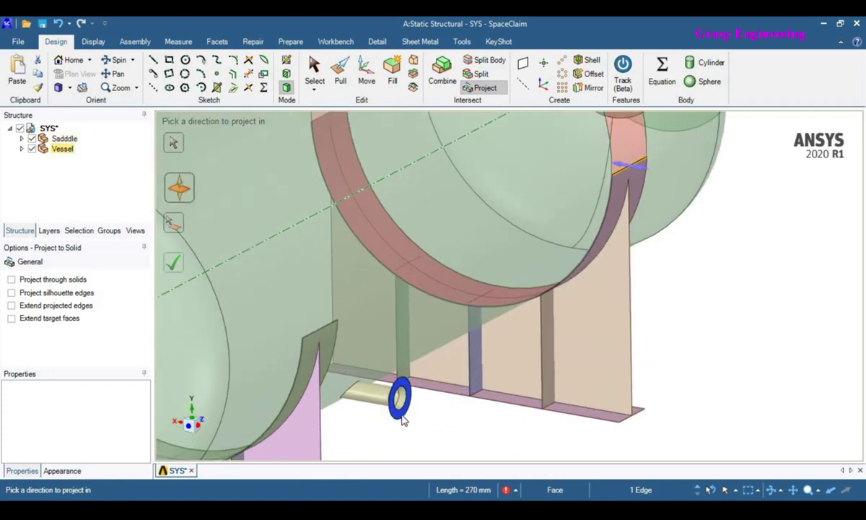
{"action": "left_click", "coordinate": [173, 262]}
Project the wear plate's upper edge on the opposite side onto the same shell band, taking the projection direction from the nozzle there.
{"action": "middle_click_drag", "start_coordinate": [828, 294], "coordinate": [507, 228]}
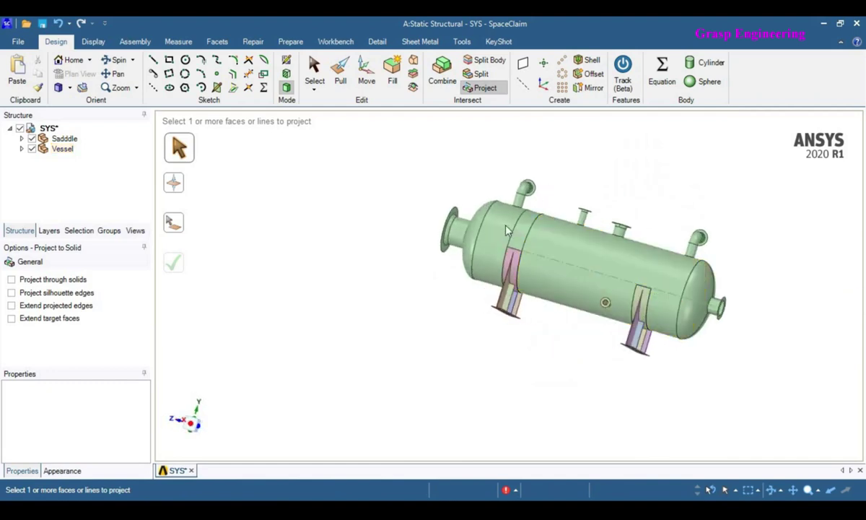
{"action": "scroll", "coordinate": [507, 228], "scroll_direction": "up", "scroll_amount": 3}
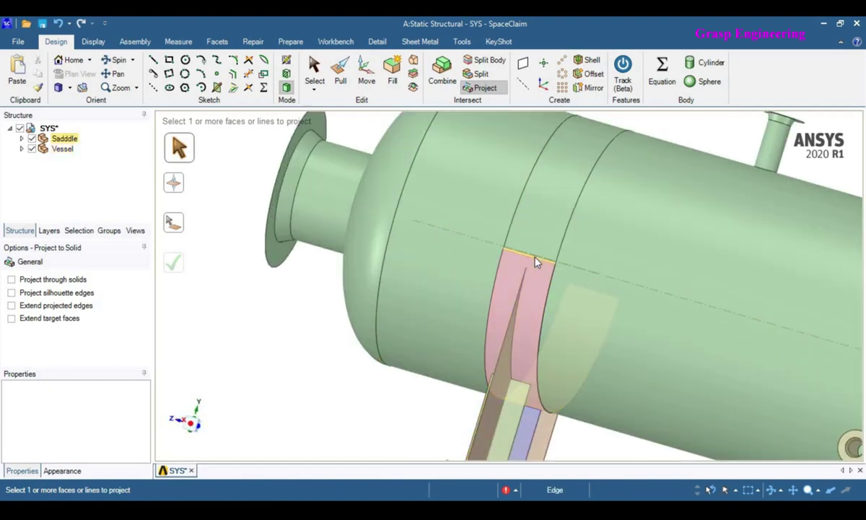
{"action": "left_click", "coordinate": [535, 257]}
{"action": "left_click", "coordinate": [209, 195]}
{"action": "left_click", "coordinate": [528, 252]}
{"action": "left_click", "coordinate": [180, 230]}
{"action": "left_click", "coordinate": [527, 200]}
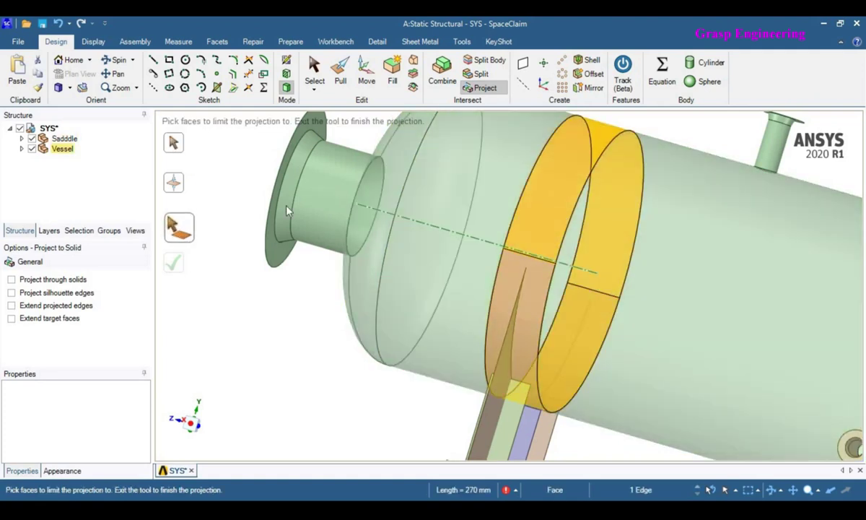
{"action": "left_click", "coordinate": [179, 186]}
{"action": "scroll", "coordinate": [508, 328], "scroll_direction": "down", "scroll_amount": 3}
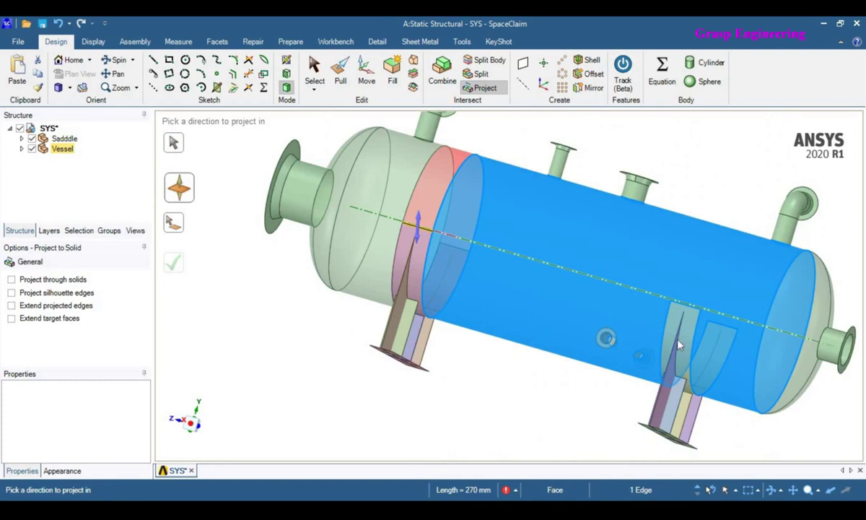
{"action": "scroll", "coordinate": [576, 334], "scroll_direction": "up", "scroll_amount": 5}
{"action": "left_click", "coordinate": [570, 334]}
{"action": "scroll", "coordinate": [571, 334], "scroll_direction": "down", "scroll_amount": 3}
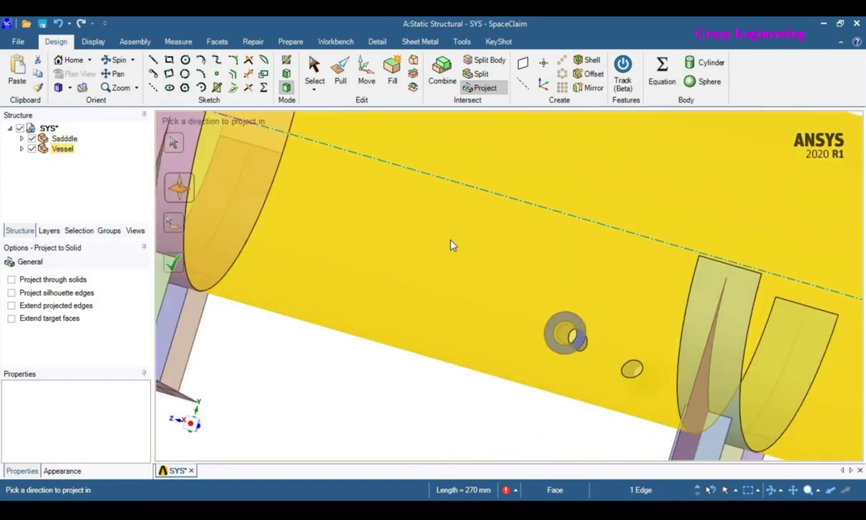
{"action": "middle_click_drag", "start_coordinate": [361, 264], "coordinate": [348, 257]}
{"action": "left_click", "coordinate": [175, 269]}
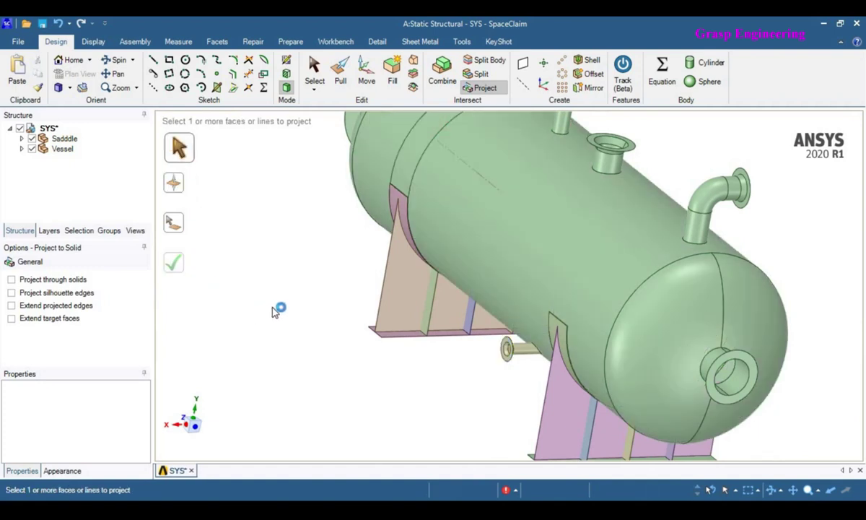
Delete the two leftover circumferential split edges on the shell above the wear plate.
{"action": "left_click", "coordinate": [315, 73]}
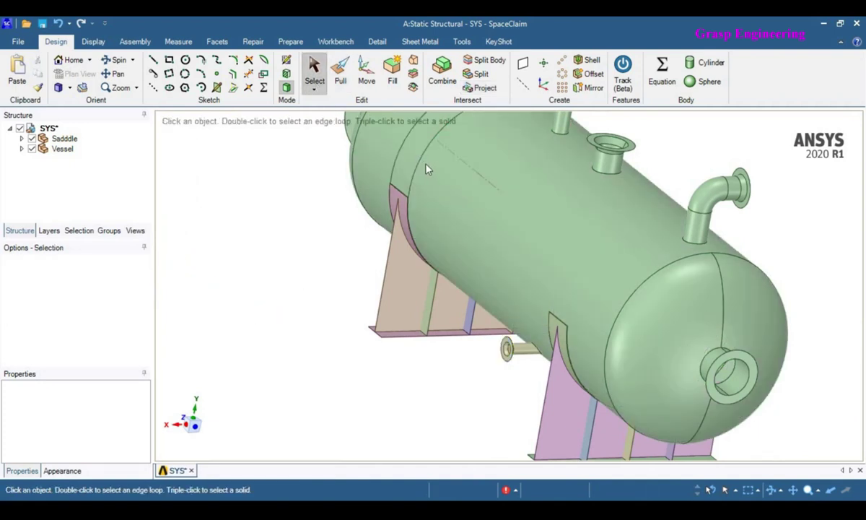
{"action": "left_click", "coordinate": [426, 168]}
{"action": "left_click", "coordinate": [423, 163]}
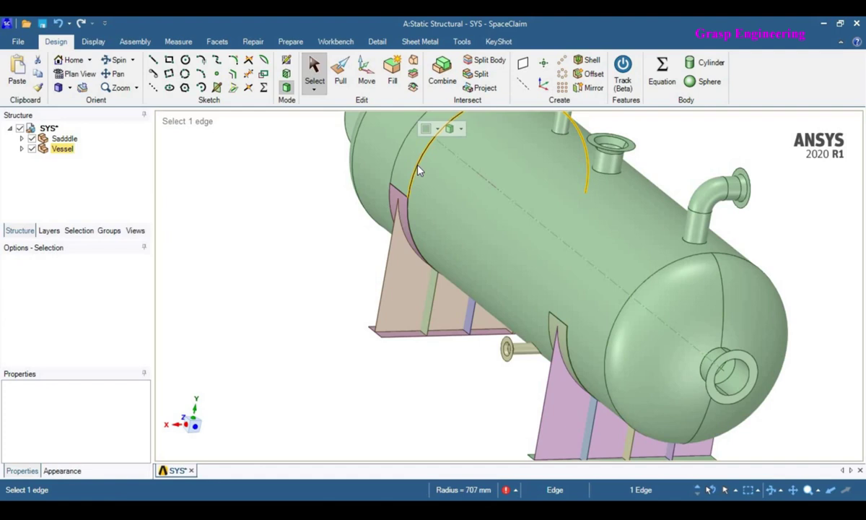
{"action": "key", "text": "Delete"}
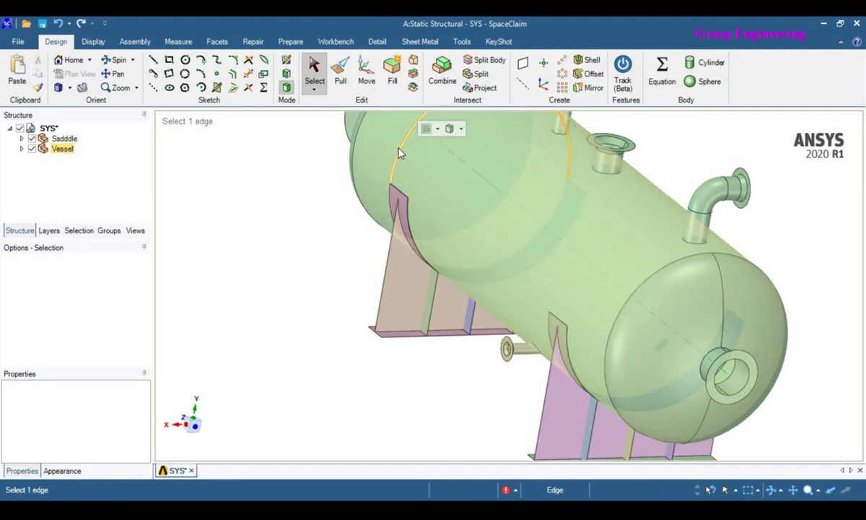
{"action": "left_click", "coordinate": [399, 152]}
{"action": "key", "text": "Delete"}
Isolate the vessel shell by hiding all other bodies and examine both wear plate imprints.
{"action": "middle_click_drag", "start_coordinate": [457, 254], "coordinate": [713, 224]}
{"action": "left_click", "coordinate": [714, 224]}
{"action": "right_click", "coordinate": [713, 224]}
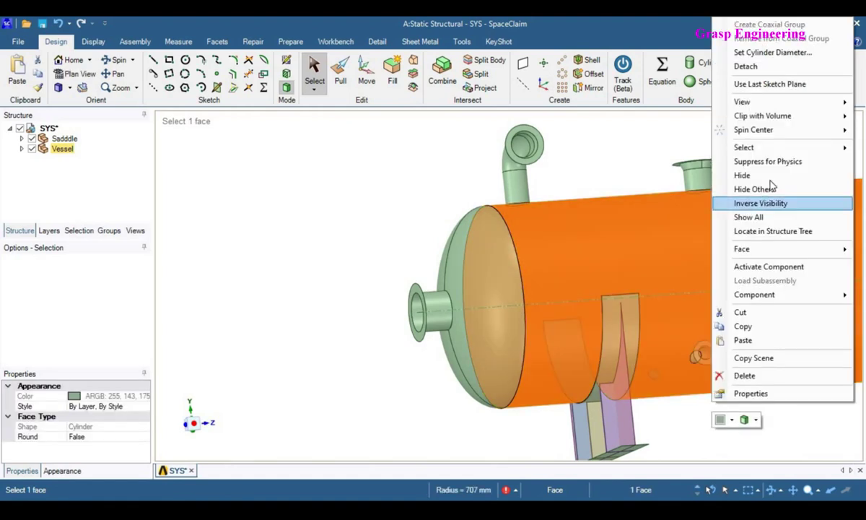
{"action": "left_click", "coordinate": [769, 206]}
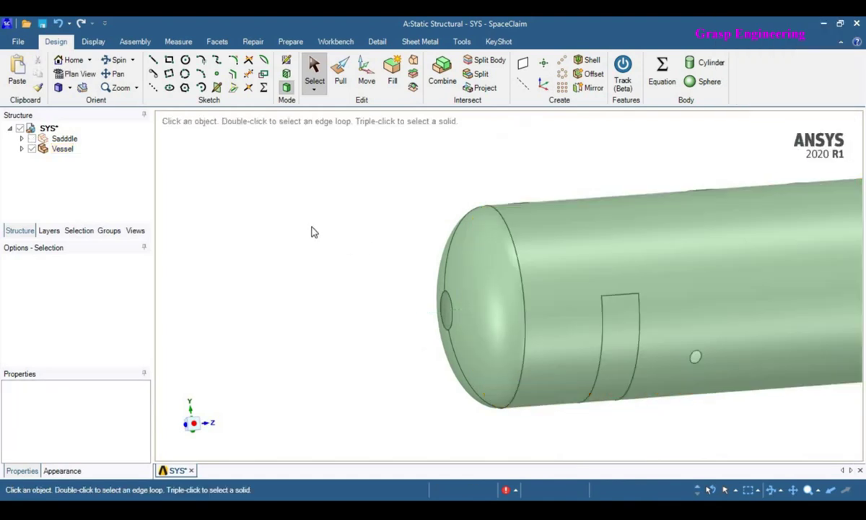
{"action": "left_click", "coordinate": [539, 307]}
{"action": "middle_click_drag", "start_coordinate": [658, 278], "coordinate": [650, 318]}
Restore the visibility of all bodies and view the complete vessel with its saddles.
{"action": "left_click", "coordinate": [310, 207]}
{"action": "right_click", "coordinate": [310, 206]}
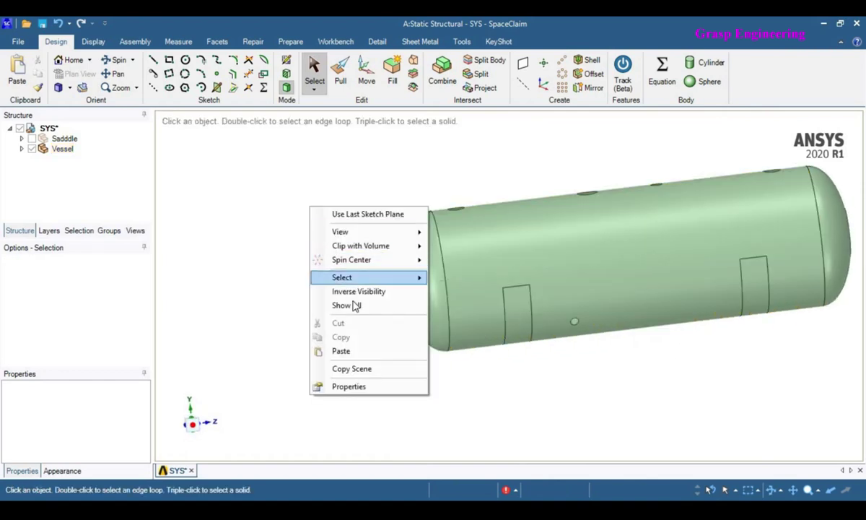
{"action": "left_click", "coordinate": [355, 309]}
{"action": "middle_click_drag", "start_coordinate": [577, 247], "coordinate": [363, 254]}
{"action": "scroll", "coordinate": [360, 250], "scroll_direction": "down", "scroll_amount": 3}
{"action": "middle_click_drag", "start_coordinate": [622, 182], "coordinate": [651, 201]}
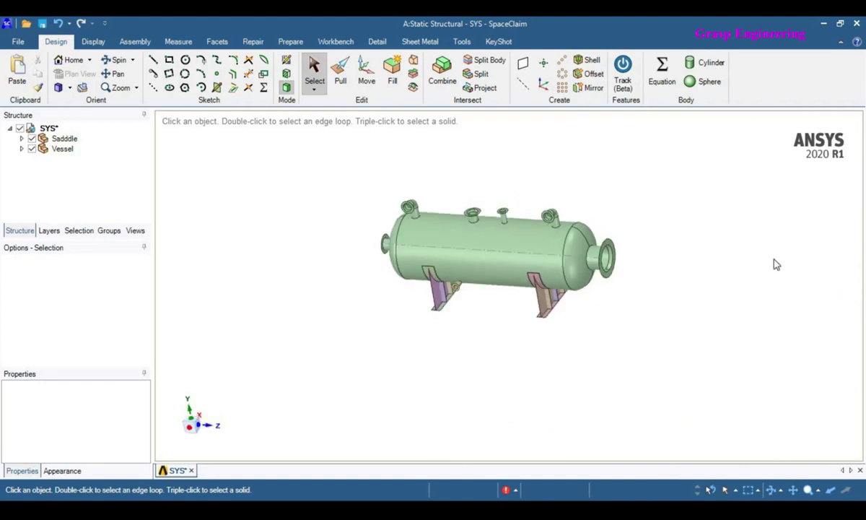
Switch to the Static Structural model in ANSYS Mechanical and update its geometry from the source.
{"action": "key", "text": "alt+Tab"}
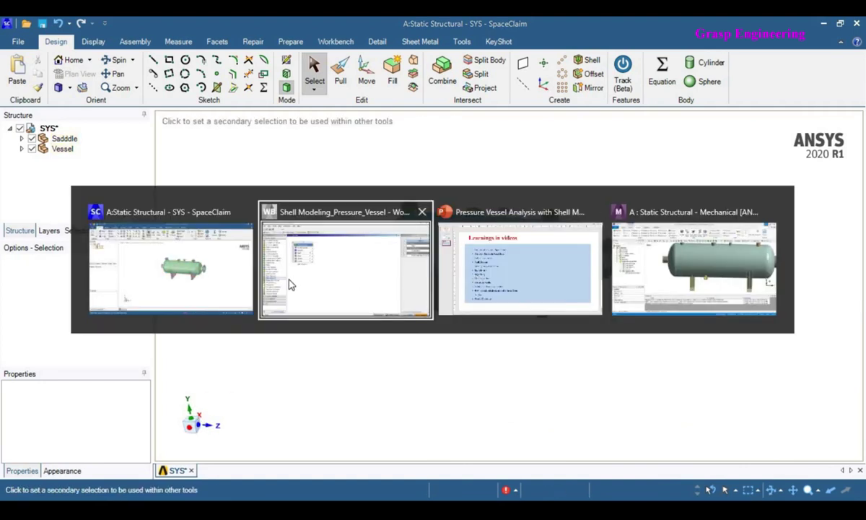
{"action": "left_click", "coordinate": [670, 230]}
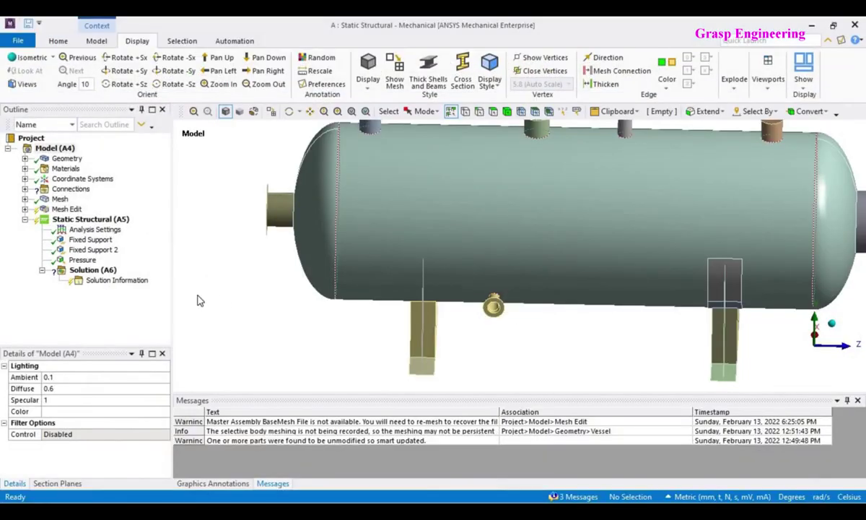
{"action": "left_click", "coordinate": [57, 149]}
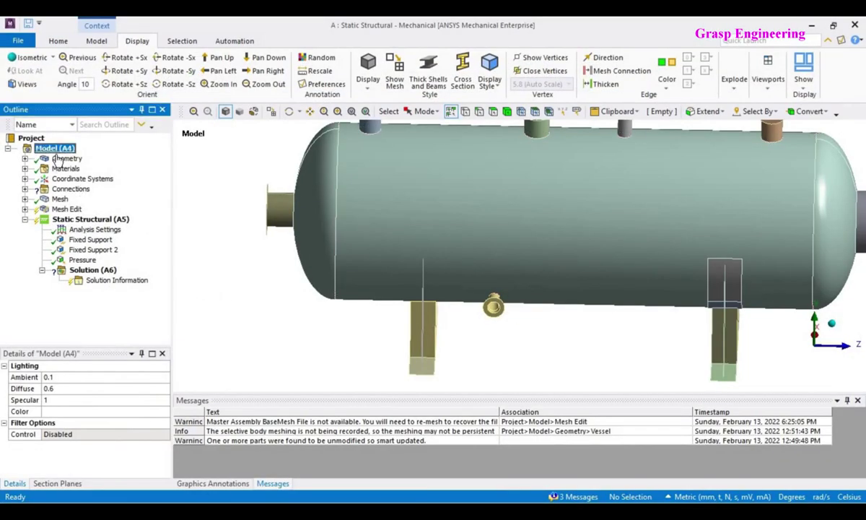
{"action": "right_click", "coordinate": [56, 151]}
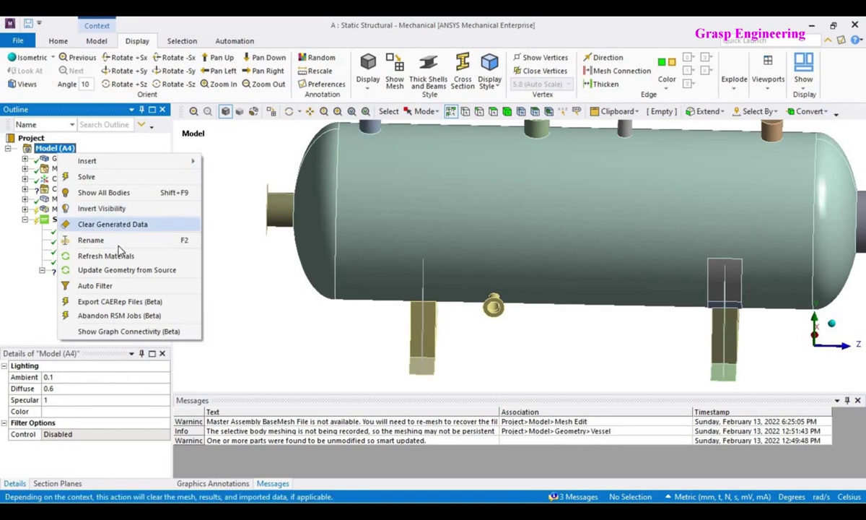
{"action": "left_click", "coordinate": [119, 273]}
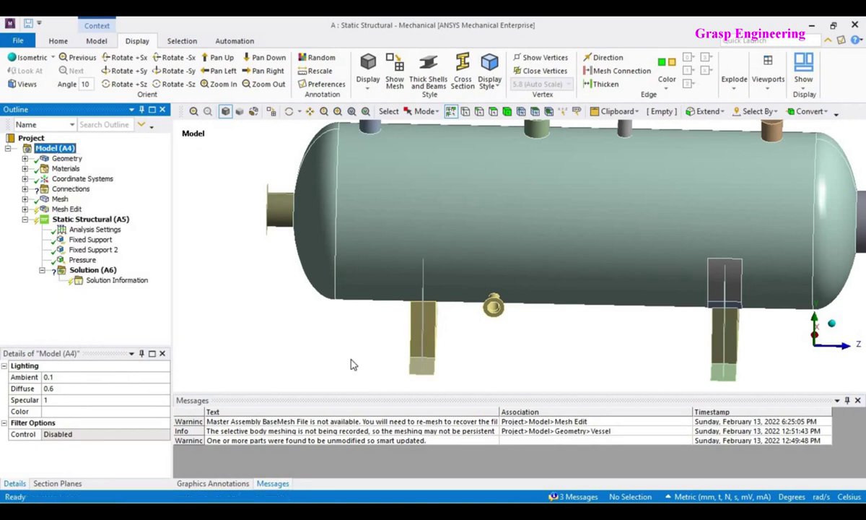
{"action": "scroll", "coordinate": [351, 363], "scroll_direction": "up", "scroll_amount": 3}
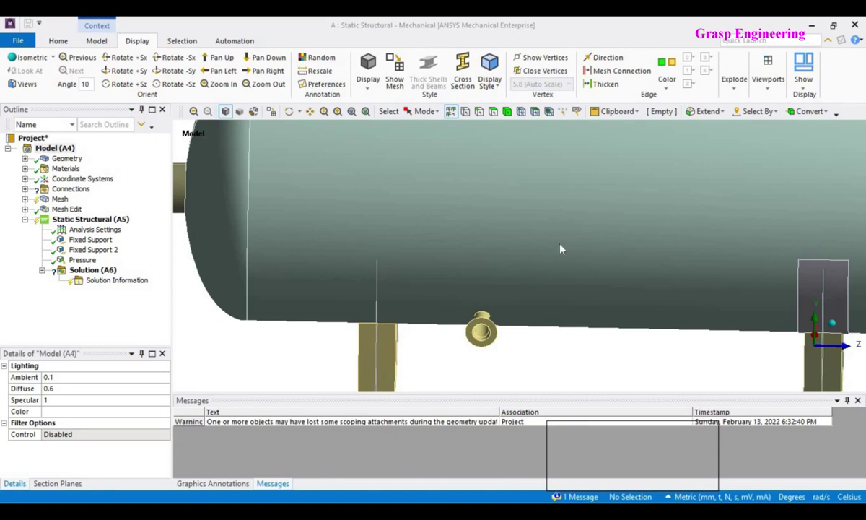
Open the incomplete bonded contact for Surface Body 5 and bring the complete vessel with both saddles into view.
{"action": "mouse_move", "coordinate": [362, 235]}
{"action": "left_mouse_down"}
{"action": "mouse_move", "coordinate": [389, 249]}
{"action": "mouse_move", "coordinate": [361, 238]}
{"action": "left_mouse_up"}
{"action": "left_click", "coordinate": [26, 189]}
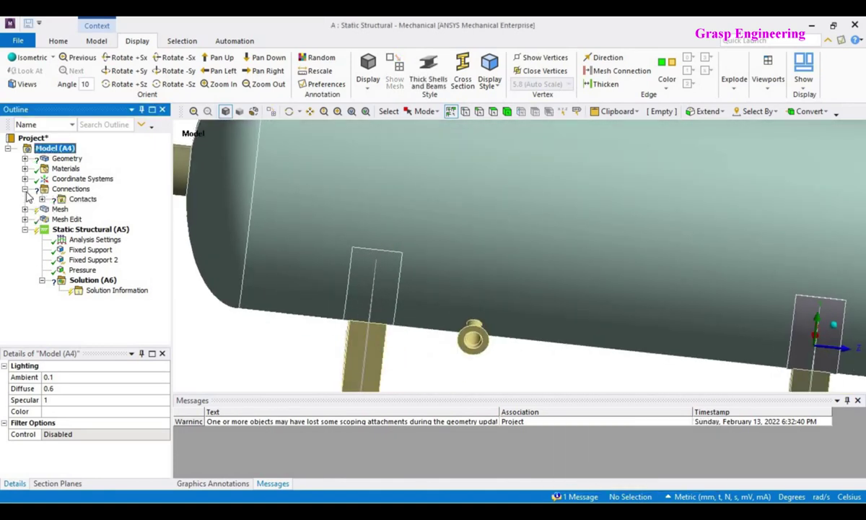
{"action": "left_click", "coordinate": [41, 199]}
{"action": "left_click", "coordinate": [127, 209]}
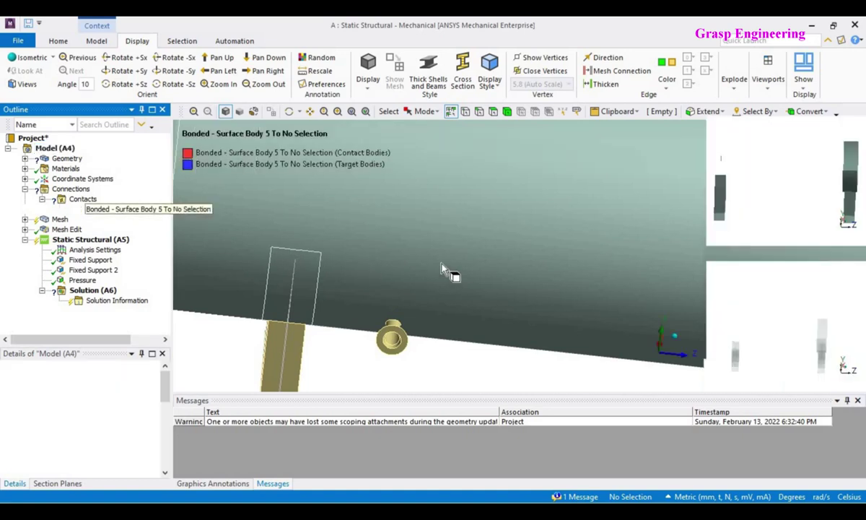
{"action": "scroll", "coordinate": [506, 260], "scroll_direction": "down", "scroll_amount": 4}
{"action": "middle_click_drag", "start_coordinate": [427, 327], "coordinate": [296, 264]}
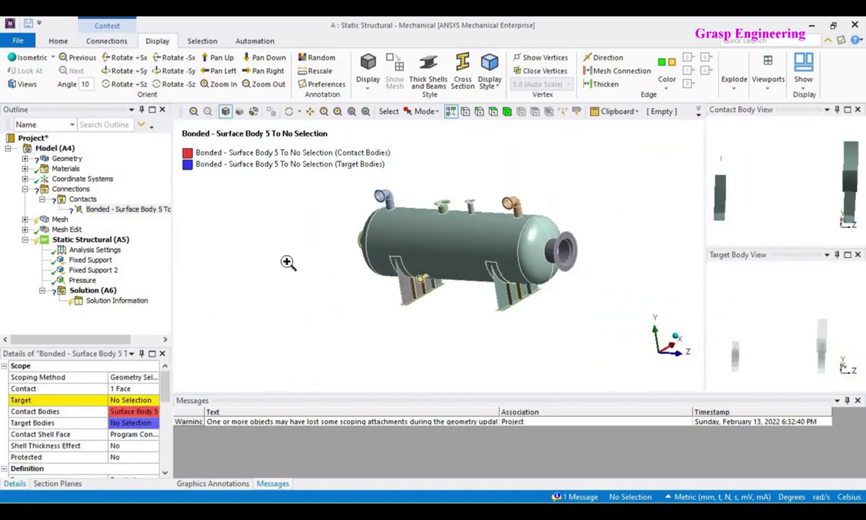
{"action": "right_click", "coordinate": [286, 261]}
{"action": "left_click", "coordinate": [326, 299]}
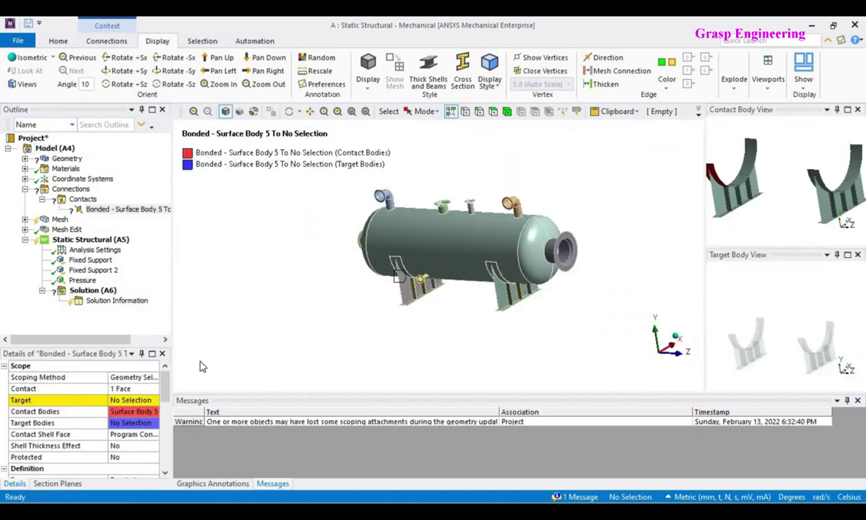
Select the first saddle's curved wear plate face for the contact side, and hide the wear plate body.
{"action": "left_click", "coordinate": [121, 390]}
{"action": "left_click", "coordinate": [387, 254]}
{"action": "scroll", "coordinate": [390, 253], "scroll_direction": "up", "scroll_amount": 5}
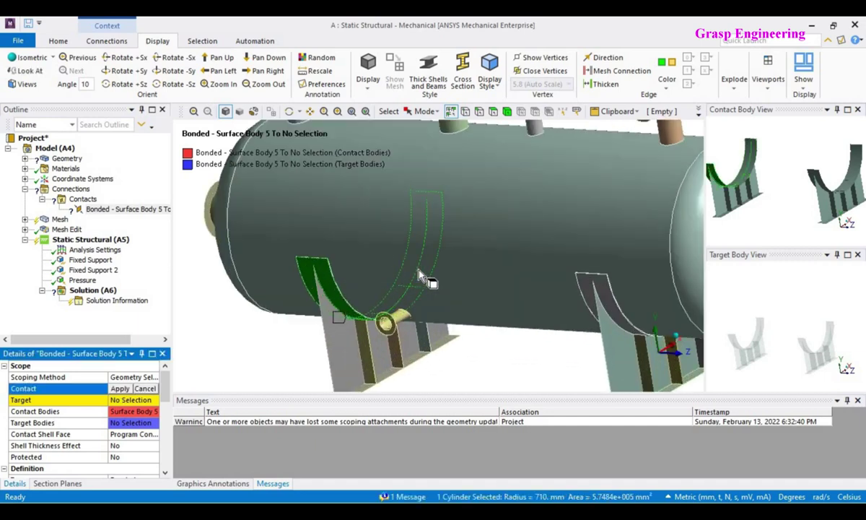
{"action": "scroll", "coordinate": [442, 235], "scroll_direction": "up", "scroll_amount": 5}
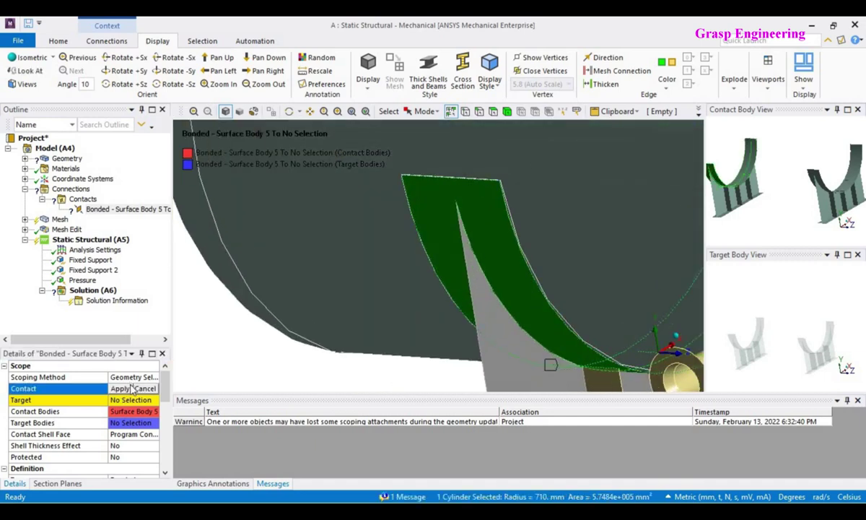
{"action": "right_click", "coordinate": [252, 363]}
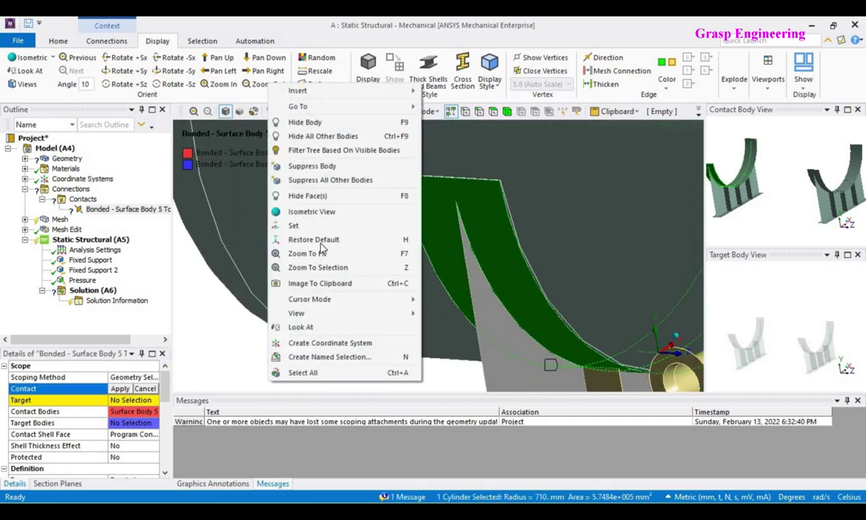
{"action": "left_click", "coordinate": [297, 121]}
Assign the imprinted shell face behind the hidden wear plate as the bonded contact's target.
{"action": "left_click", "coordinate": [127, 404]}
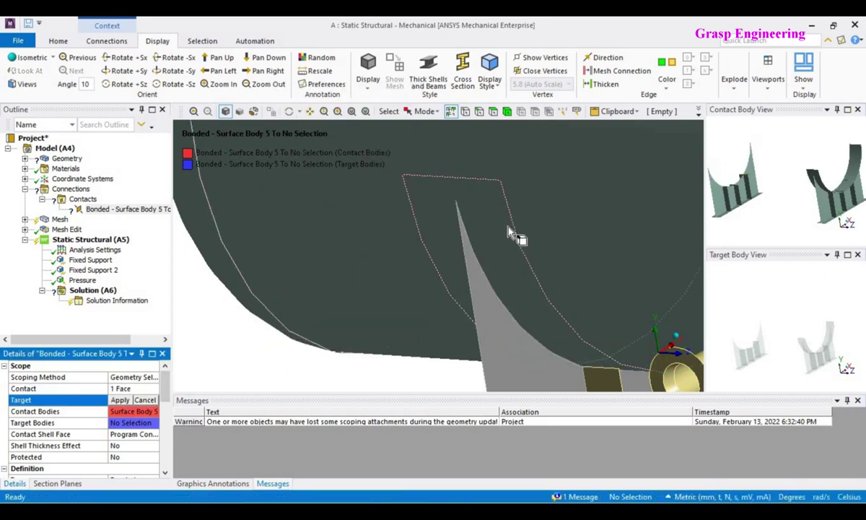
{"action": "left_click", "coordinate": [494, 226]}
{"action": "left_click", "coordinate": [120, 401]}
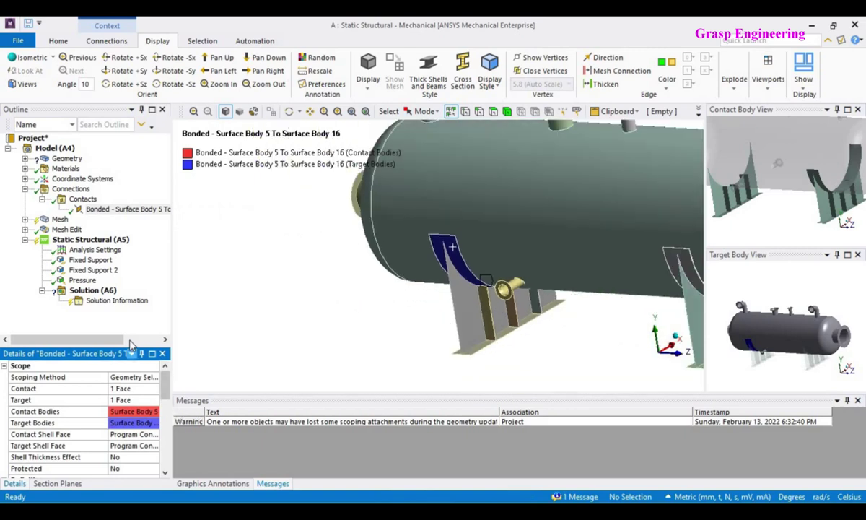
Enlarge the contact's details area, show all bodies again and examine the first saddle's wear plate against the shell.
{"action": "left_click_drag", "start_coordinate": [133, 316], "coordinate": [134, 245]}
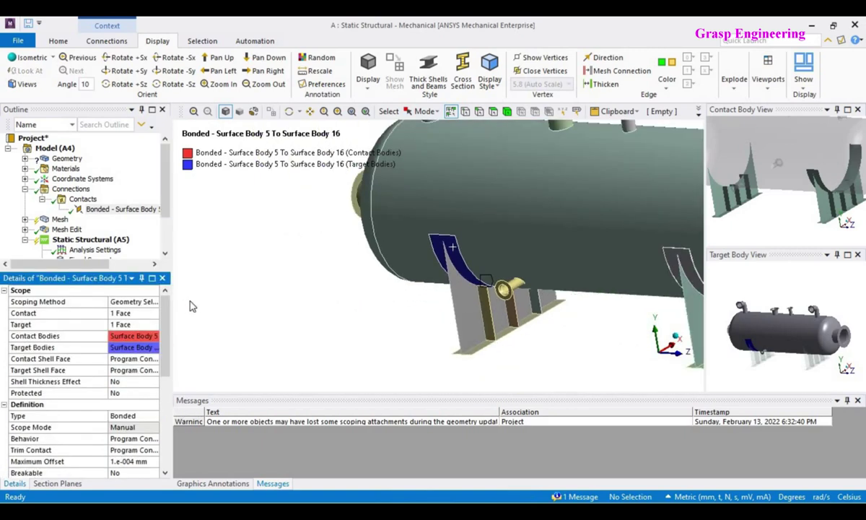
{"action": "left_click_drag", "start_coordinate": [205, 312], "coordinate": [219, 313]}
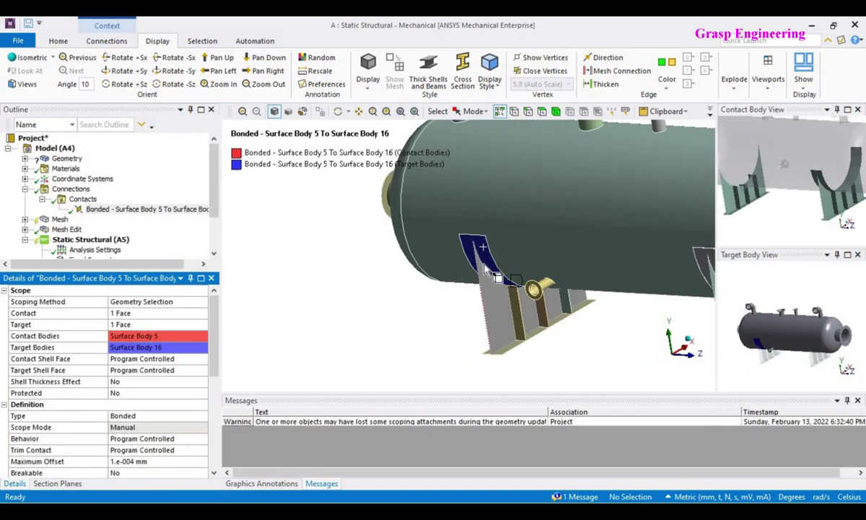
{"action": "scroll", "coordinate": [442, 285], "scroll_direction": "up", "scroll_amount": 3}
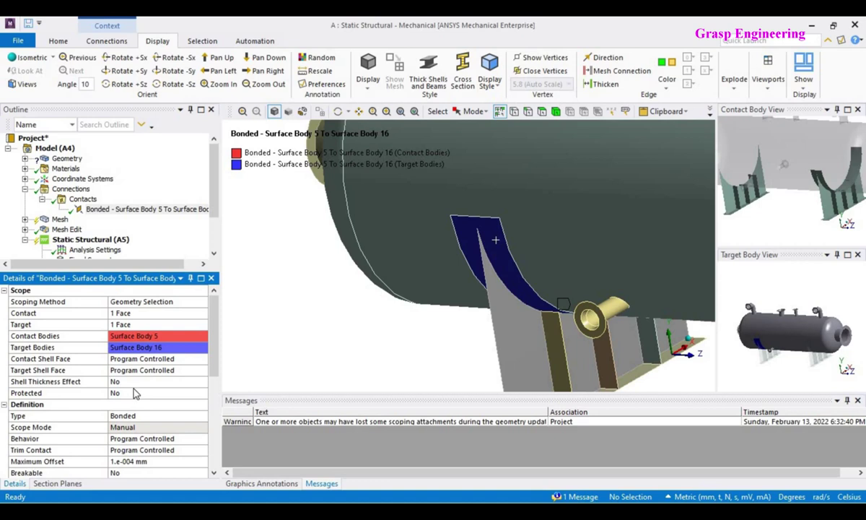
{"action": "middle_click_drag", "start_coordinate": [371, 294], "coordinate": [353, 283]}
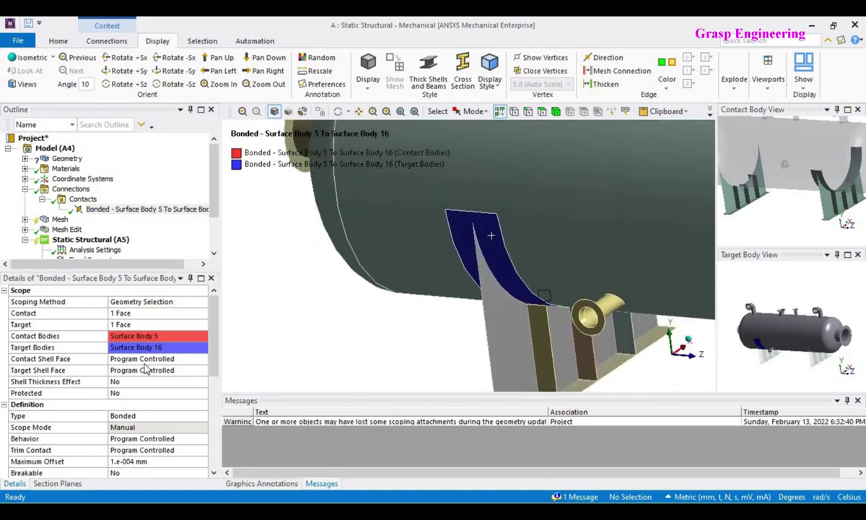
{"action": "right_click", "coordinate": [338, 314]}
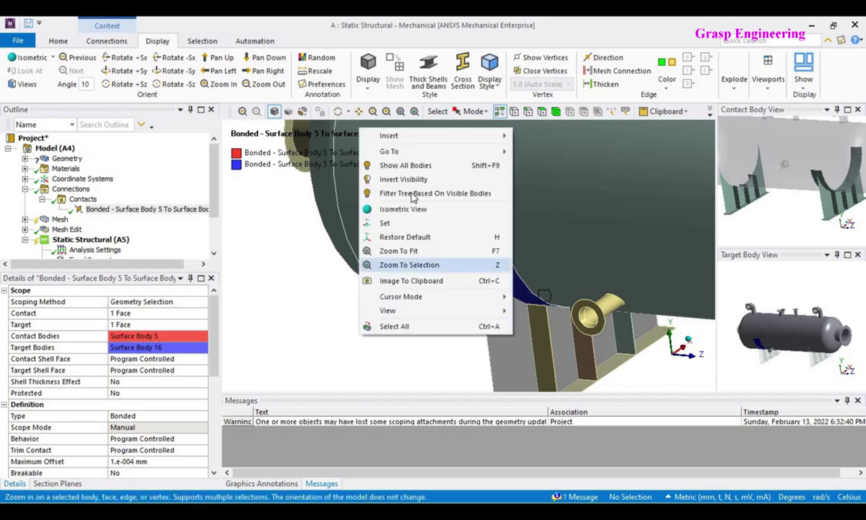
{"action": "left_click", "coordinate": [418, 166]}
{"action": "scroll", "coordinate": [507, 246], "scroll_direction": "up", "scroll_amount": 4}
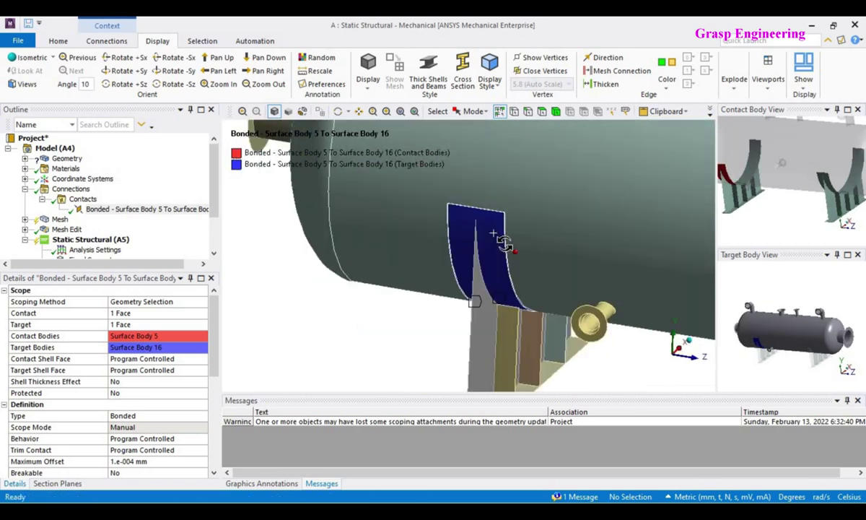
{"action": "scroll", "coordinate": [524, 280], "scroll_direction": "up", "scroll_amount": 5}
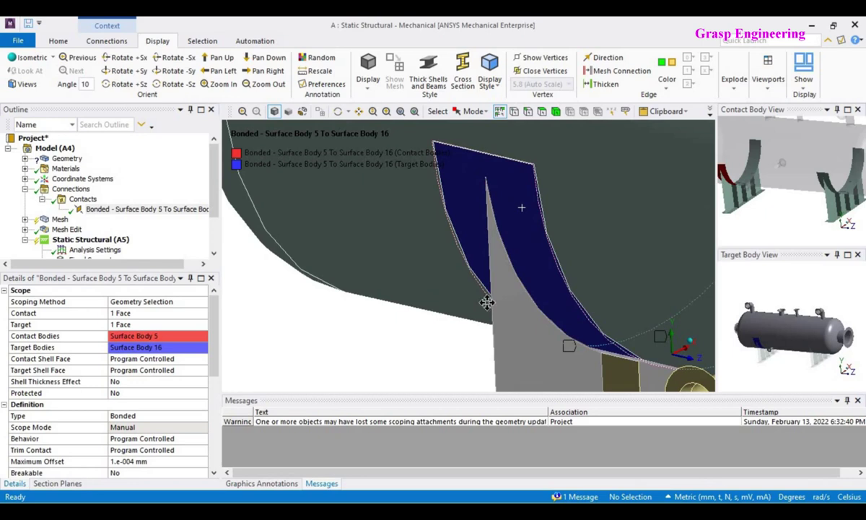
{"action": "scroll", "coordinate": [459, 287], "scroll_direction": "down", "scroll_amount": 5}
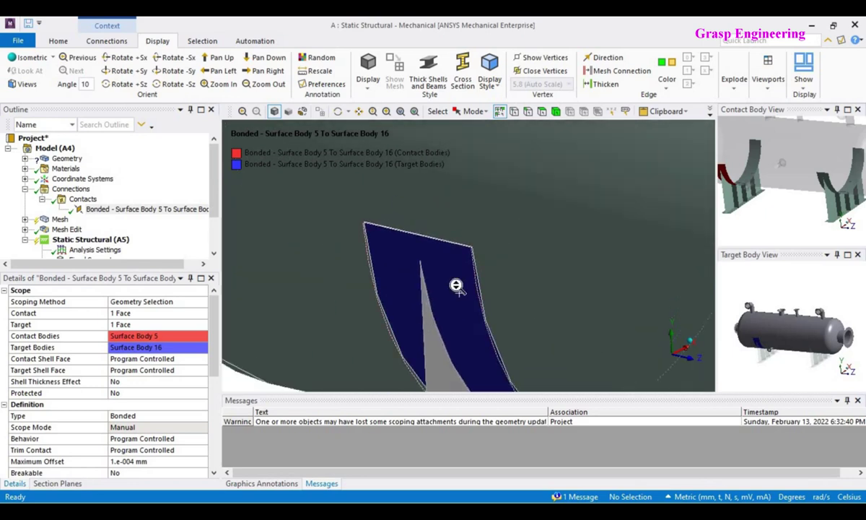
{"action": "left_click", "coordinate": [143, 361]}
{"action": "left_click", "coordinate": [144, 358]}
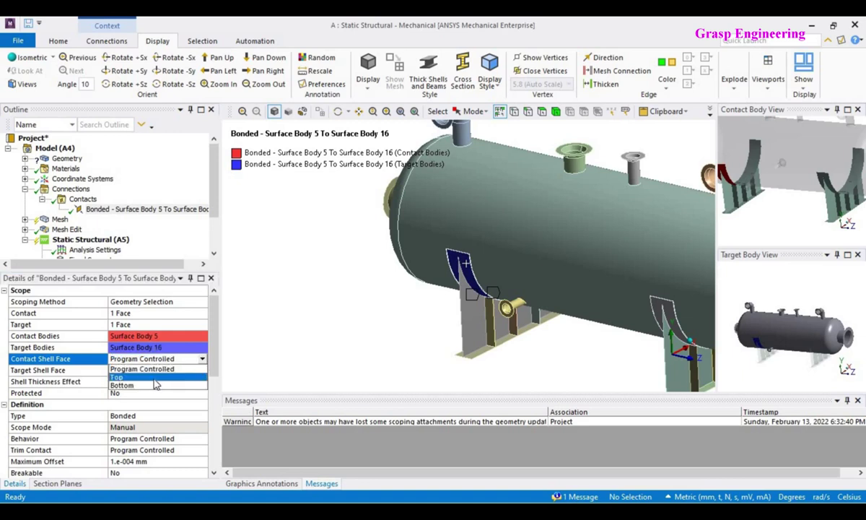
{"action": "scroll", "coordinate": [590, 344], "scroll_direction": "down", "scroll_amount": 3}
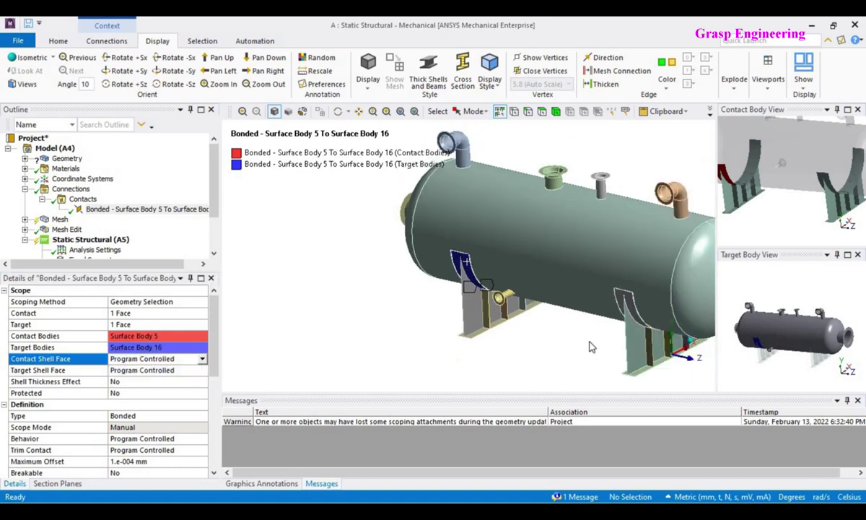
In a side view, create a vertical section plane through the shell between the first saddle and the lower nozzle.
{"action": "left_click", "coordinate": [668, 359]}
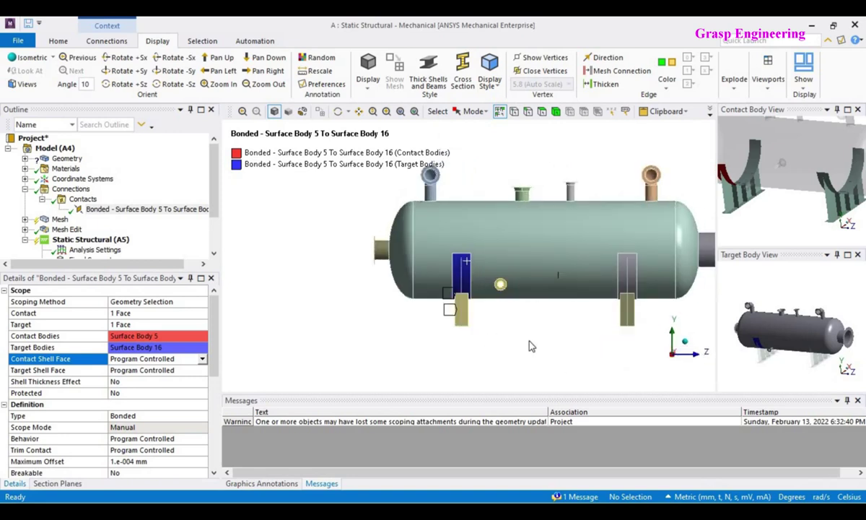
{"action": "left_click", "coordinate": [58, 484]}
{"action": "left_click", "coordinate": [24, 294]}
{"action": "left_click_drag", "start_coordinate": [483, 312], "coordinate": [483, 238]}
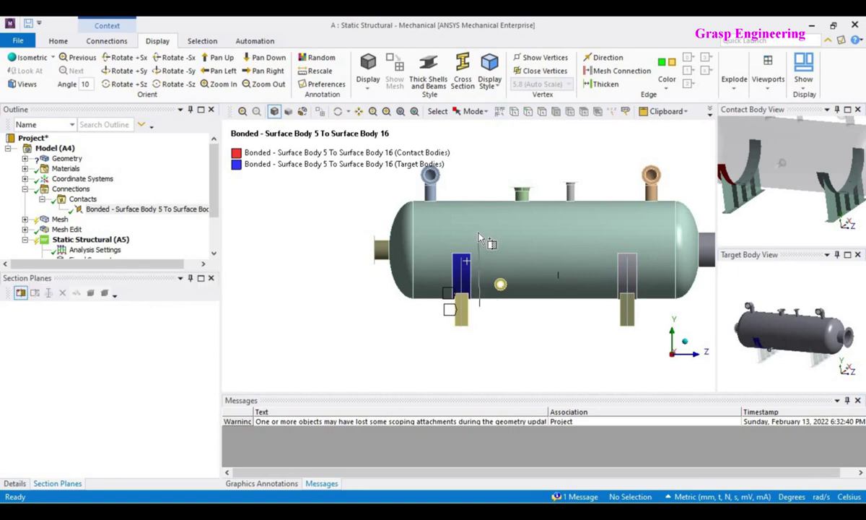
{"action": "left_click_drag", "start_coordinate": [480, 234], "coordinate": [481, 181]}
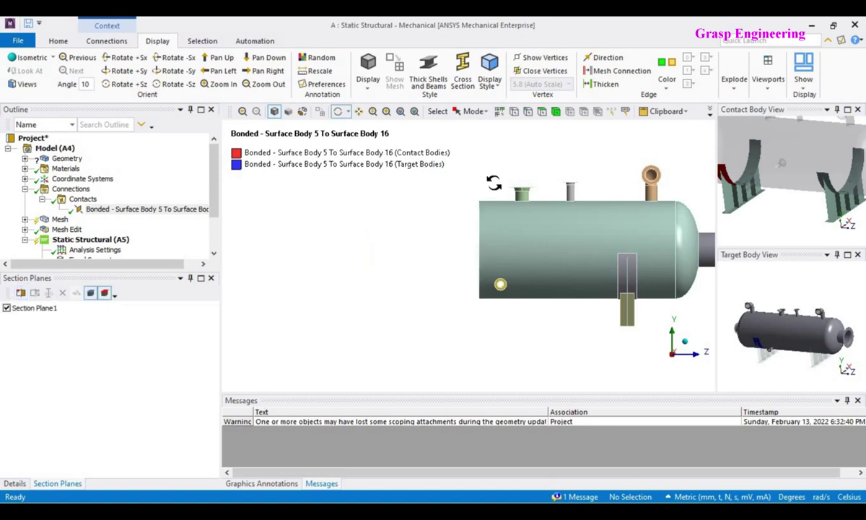
Edit the section plane so the vessel end carrying the first saddle is kept in view.
{"action": "left_click", "coordinate": [41, 308]}
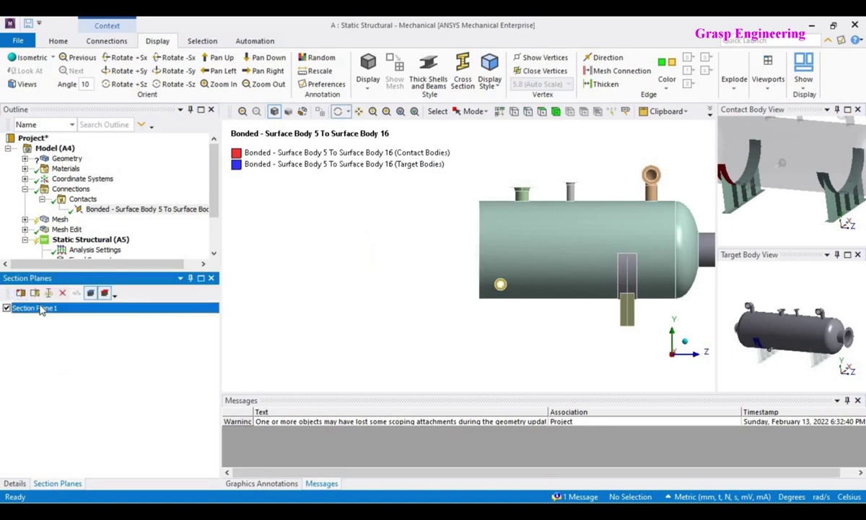
{"action": "left_click", "coordinate": [432, 362]}
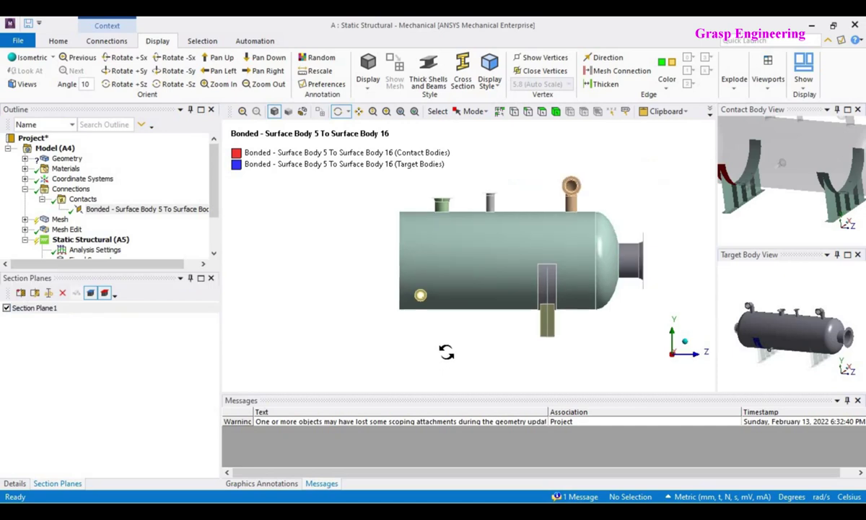
{"action": "scroll", "coordinate": [447, 352], "scroll_direction": "down", "scroll_amount": 2}
{"action": "left_click", "coordinate": [27, 311]}
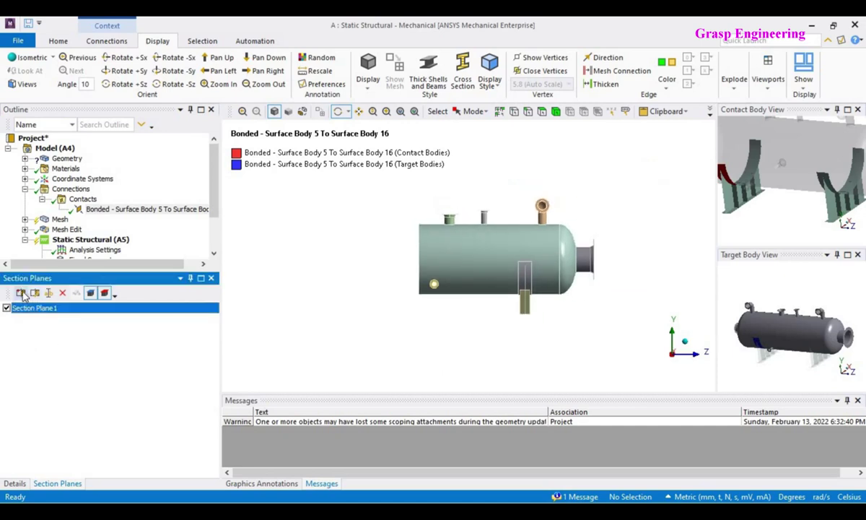
{"action": "left_click", "coordinate": [21, 292]}
{"action": "scroll", "coordinate": [513, 363], "scroll_direction": "down", "scroll_amount": 1}
{"action": "middle_click_drag", "start_coordinate": [523, 361], "coordinate": [458, 318]}
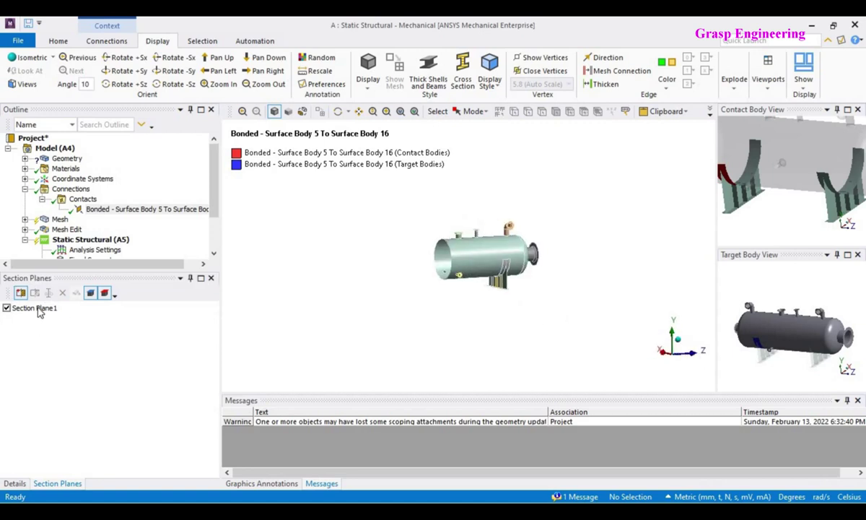
{"action": "left_click", "coordinate": [40, 309]}
{"action": "scroll", "coordinate": [470, 298], "scroll_direction": "down", "scroll_amount": 2}
{"action": "left_click_drag", "start_coordinate": [456, 265], "coordinate": [417, 269]}
{"action": "middle_click_drag", "start_coordinate": [417, 269], "coordinate": [385, 318]}
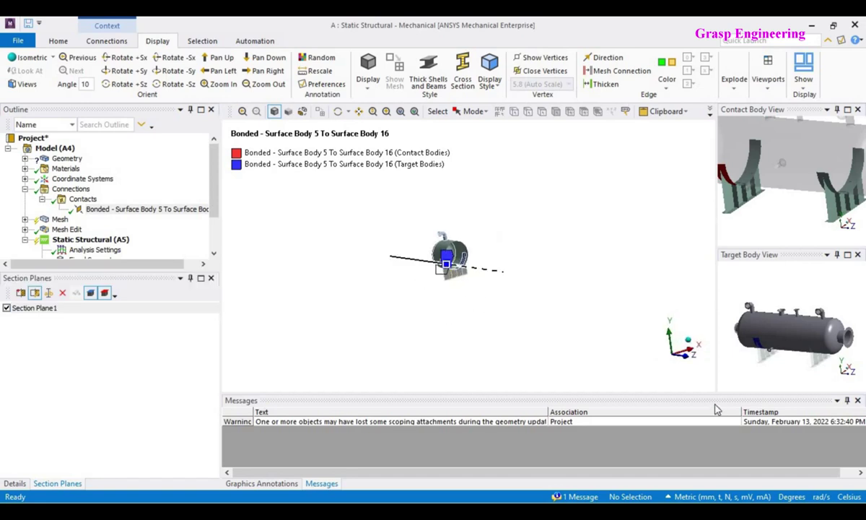
Examine the sectioned first saddle from the vessel's end and close up, where its wear plate meets the shell.
{"action": "left_click", "coordinate": [687, 361]}
{"action": "scroll", "coordinate": [452, 325], "scroll_direction": "up", "scroll_amount": 5}
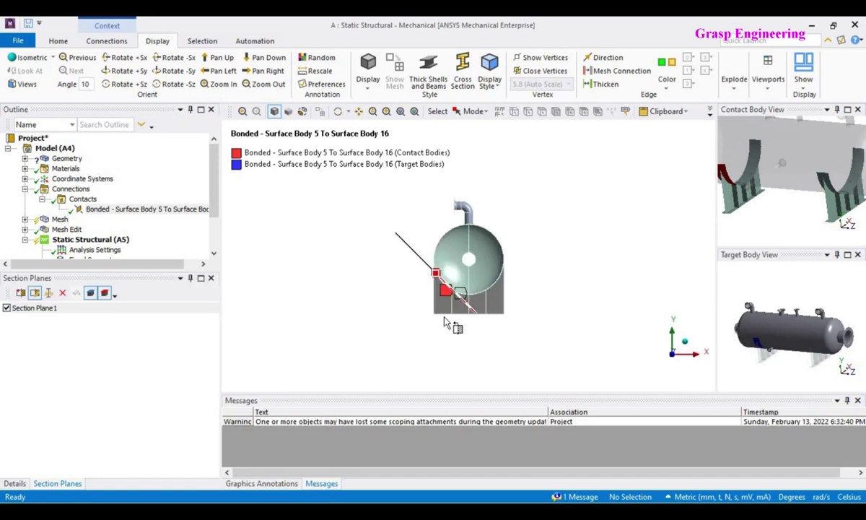
{"action": "scroll", "coordinate": [452, 325], "scroll_direction": "up", "scroll_amount": 2}
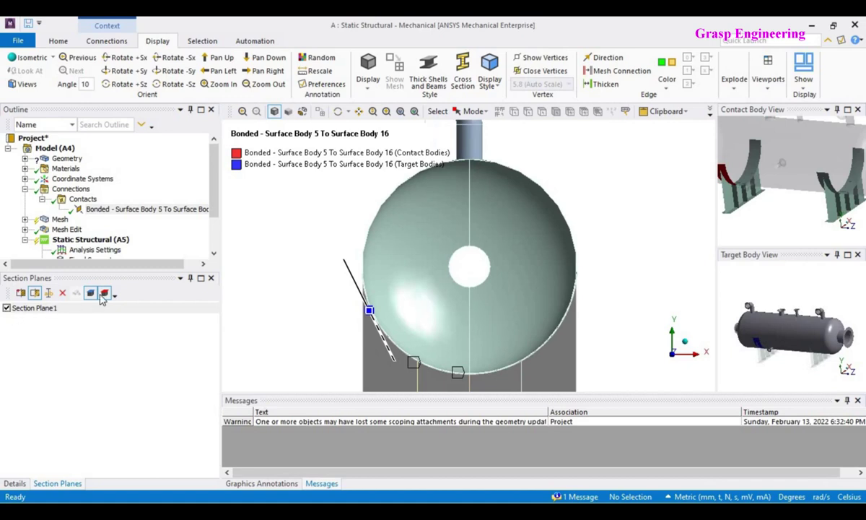
{"action": "left_click_drag", "start_coordinate": [116, 270], "coordinate": [126, 323]}
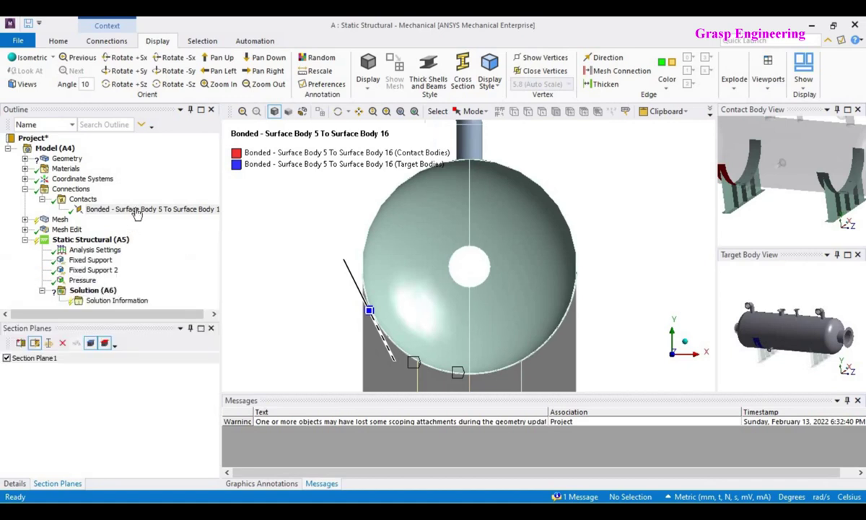
{"action": "left_click", "coordinate": [36, 344]}
{"action": "scroll", "coordinate": [462, 303], "scroll_direction": "up", "scroll_amount": 3}
{"action": "middle_click_drag", "start_coordinate": [388, 342], "coordinate": [603, 209], "text": "ctrl"}
{"action": "scroll", "coordinate": [522, 293], "scroll_direction": "up", "scroll_amount": 4}
{"action": "middle_click_drag", "start_coordinate": [522, 294], "coordinate": [182, 149], "text": "ctrl"}
{"action": "middle_click_drag", "start_coordinate": [505, 263], "coordinate": [378, 294], "text": "ctrl"}
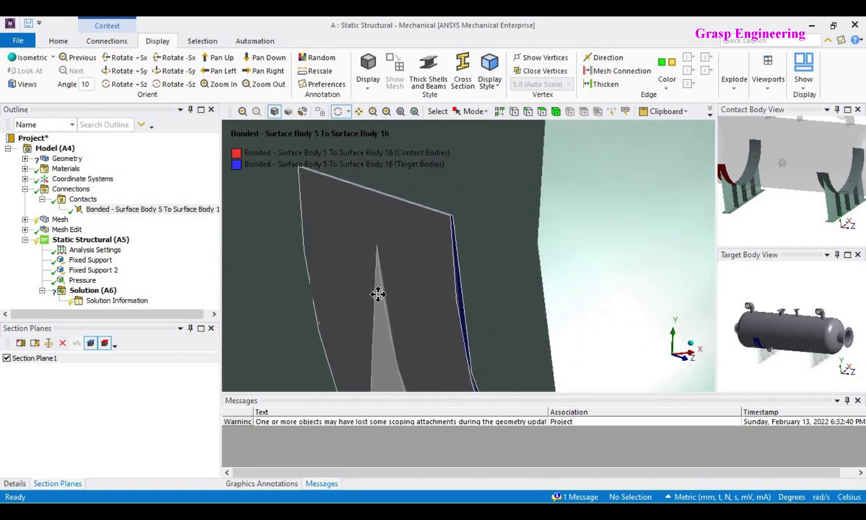
Set the bonded contact's contact shell face to Top and check the highlighted side of the wear plate.
{"action": "left_click", "coordinate": [98, 210]}
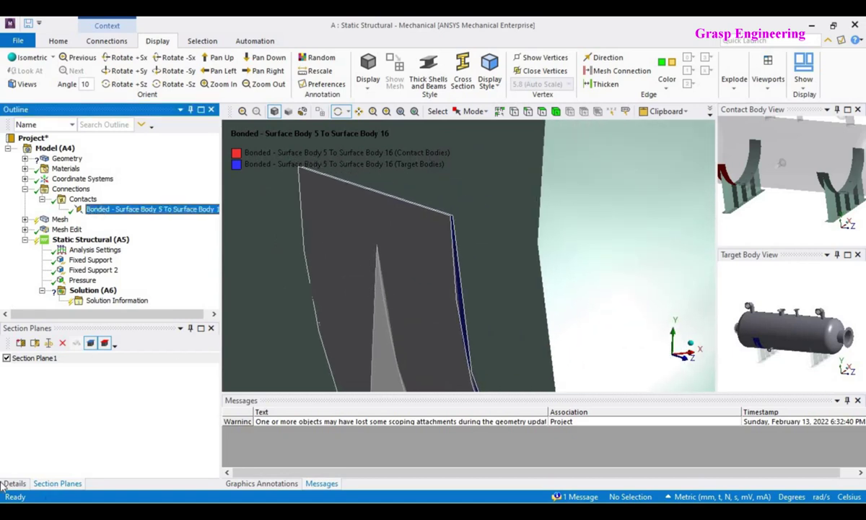
{"action": "left_click", "coordinate": [14, 483]}
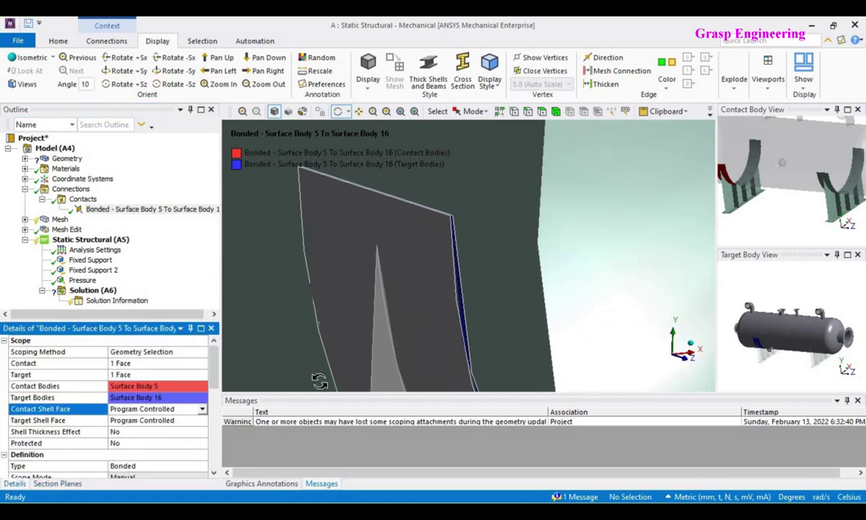
{"action": "left_click", "coordinate": [203, 409]}
{"action": "left_click", "coordinate": [141, 432]}
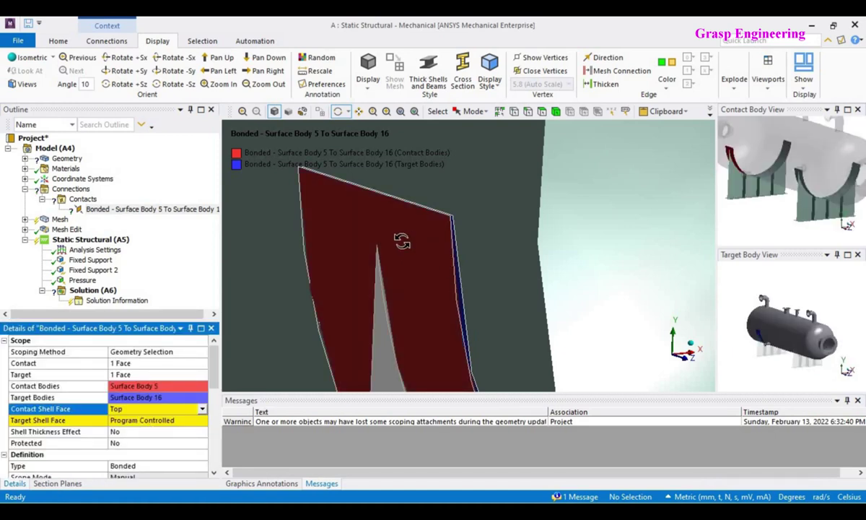
{"action": "left_click_drag", "start_coordinate": [433, 238], "coordinate": [239, 394]}
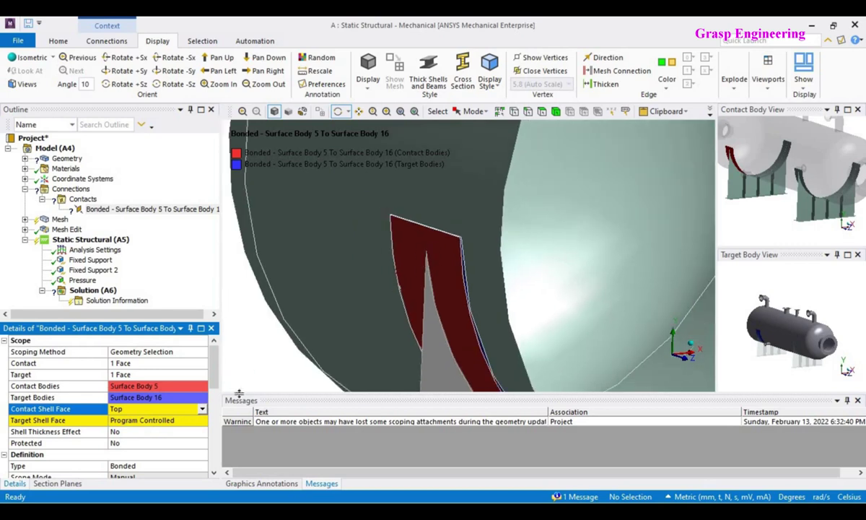
Set the bonded contact's contact shell face to Bottom and check the highlighted side of the first saddle's wear plate.
{"action": "left_click", "coordinate": [195, 408]}
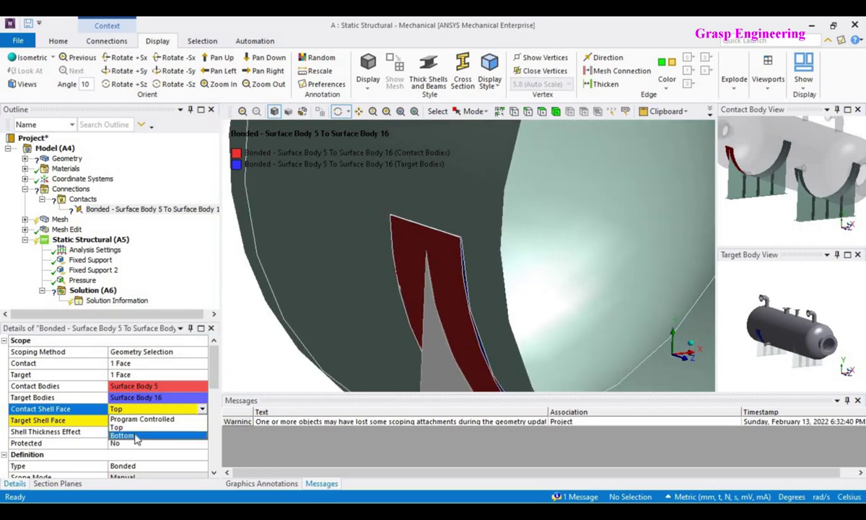
{"action": "left_click", "coordinate": [133, 437]}
{"action": "left_click_drag", "start_coordinate": [527, 290], "coordinate": [411, 330]}
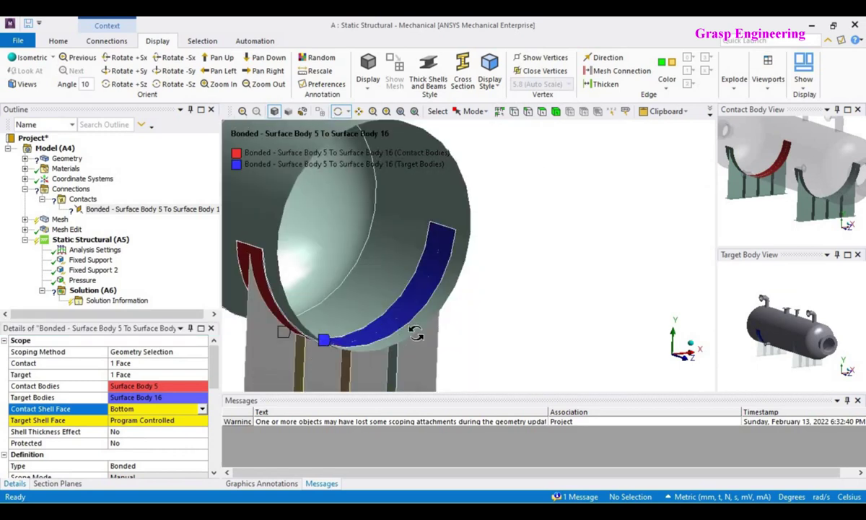
{"action": "middle_click_drag", "start_coordinate": [546, 273], "coordinate": [725, 224], "text": "ctrl"}
Set the bonded contact's target shell face to Top and check the imprinted shell face against the wear plate.
{"action": "left_click", "coordinate": [191, 420]}
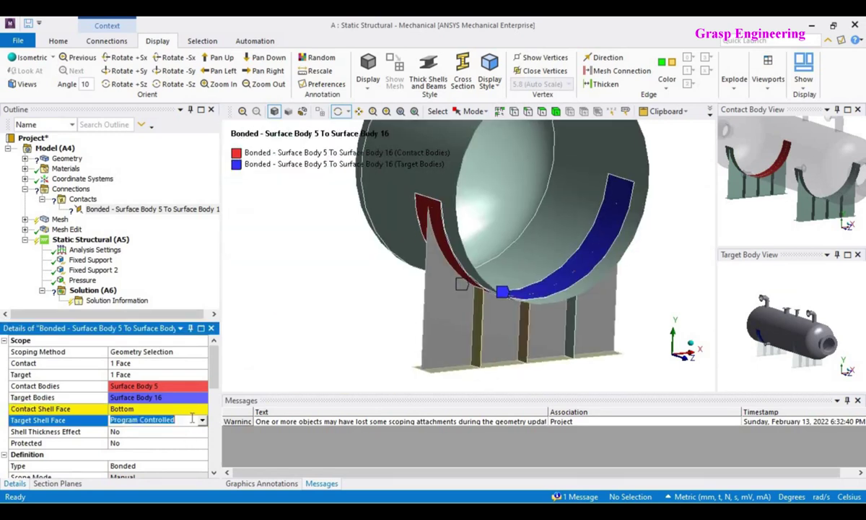
{"action": "left_click", "coordinate": [143, 376]}
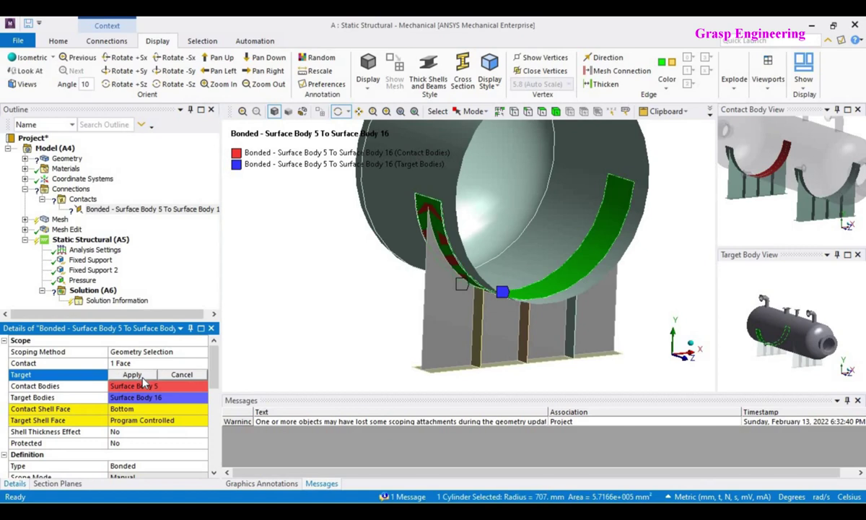
{"action": "scroll", "coordinate": [427, 271], "scroll_direction": "up", "scroll_amount": 6}
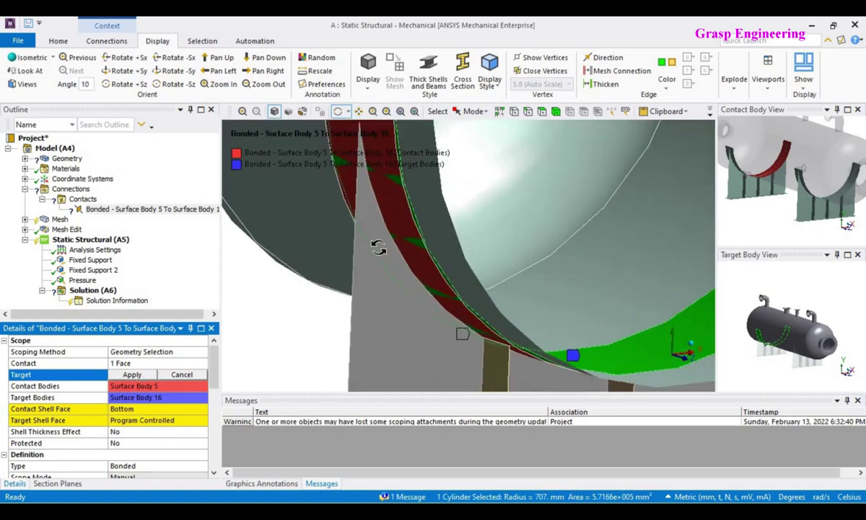
{"action": "scroll", "coordinate": [335, 346], "scroll_direction": "down", "scroll_amount": 3}
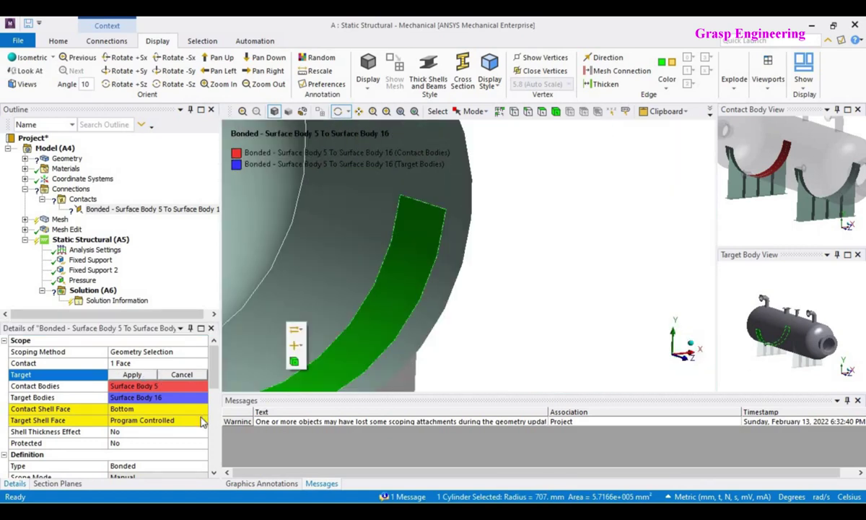
{"action": "left_click", "coordinate": [201, 420]}
{"action": "left_click", "coordinate": [178, 420]}
{"action": "left_click", "coordinate": [120, 439]}
{"action": "left_click_drag", "start_coordinate": [443, 333], "coordinate": [285, 304]}
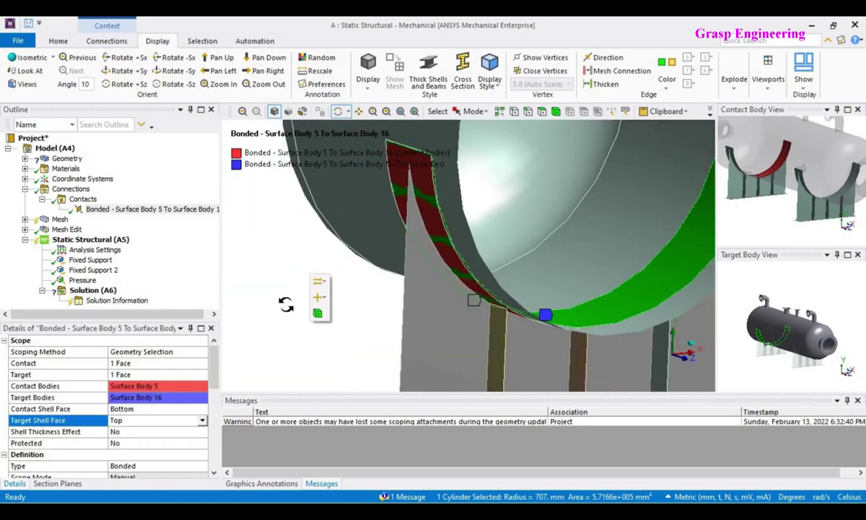
Examine the wear plate's upper end close up, hiding the plate to expose the target face imprinted on the shell.
{"action": "left_click", "coordinate": [88, 240]}
{"action": "middle_click_drag", "start_coordinate": [433, 257], "coordinate": [483, 336], "text": "ctrl"}
{"action": "scroll", "coordinate": [476, 256], "scroll_direction": "up", "scroll_amount": 5}
{"action": "middle_click_drag", "start_coordinate": [508, 211], "coordinate": [501, 286], "text": "ctrl"}
{"action": "scroll", "coordinate": [500, 286], "scroll_direction": "down", "scroll_amount": 3}
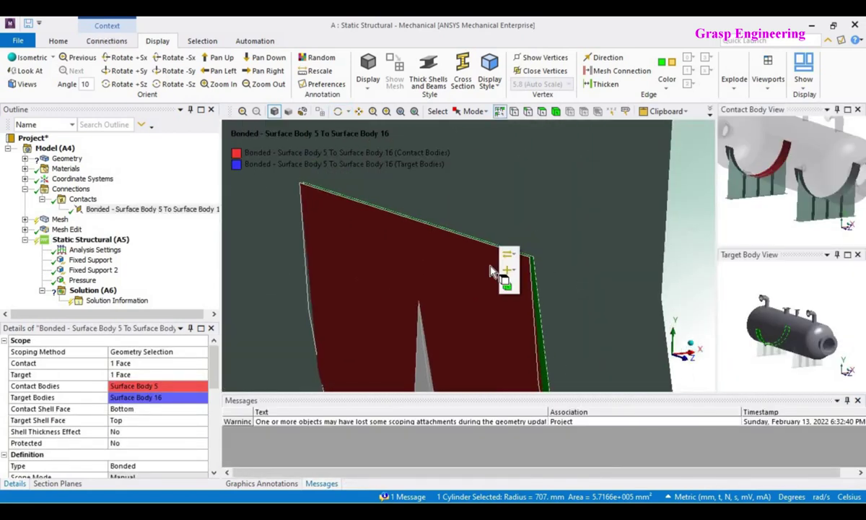
{"action": "left_click", "coordinate": [460, 248]}
{"action": "right_click", "coordinate": [460, 248]}
{"action": "left_click", "coordinate": [526, 56]}
{"action": "scroll", "coordinate": [517, 251], "scroll_direction": "down", "scroll_amount": 4}
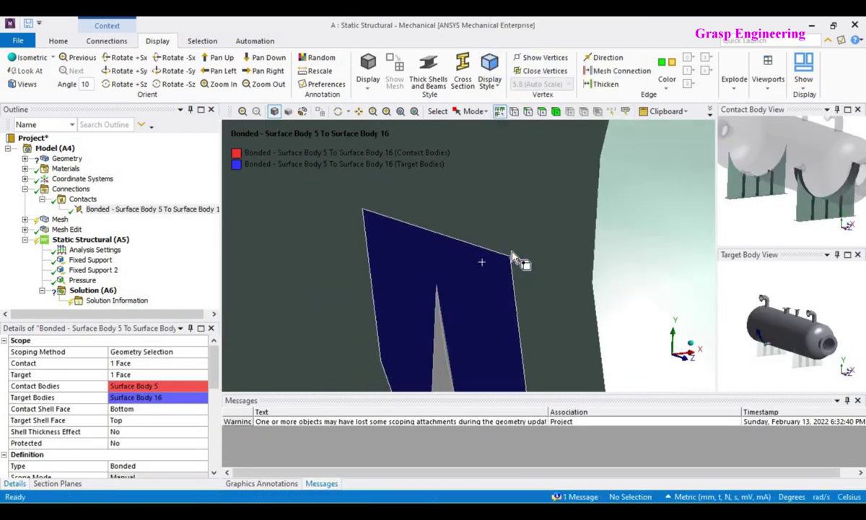
Turn off Section Plane1 and show all bodies of the vessel again.
{"action": "middle_click_drag", "start_coordinate": [499, 282], "coordinate": [71, 484]}
{"action": "left_click", "coordinate": [64, 484]}
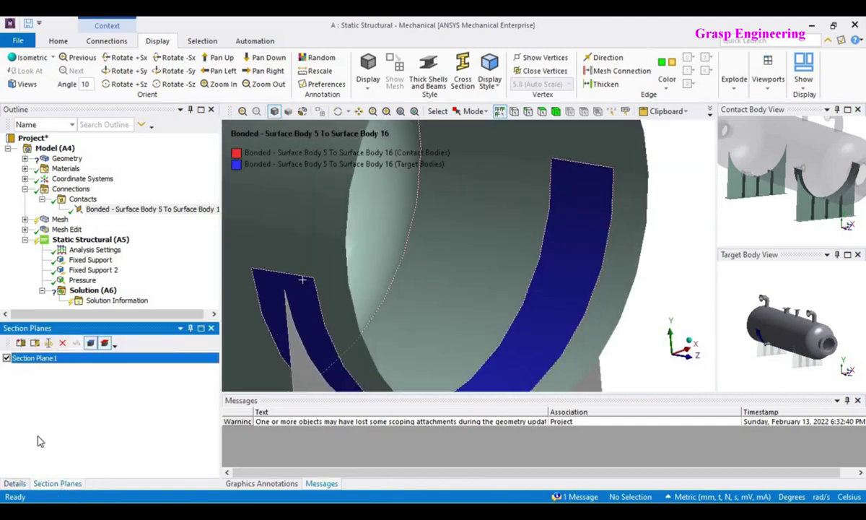
{"action": "left_click", "coordinate": [7, 358]}
{"action": "middle_click_drag", "start_coordinate": [607, 250], "coordinate": [515, 303]}
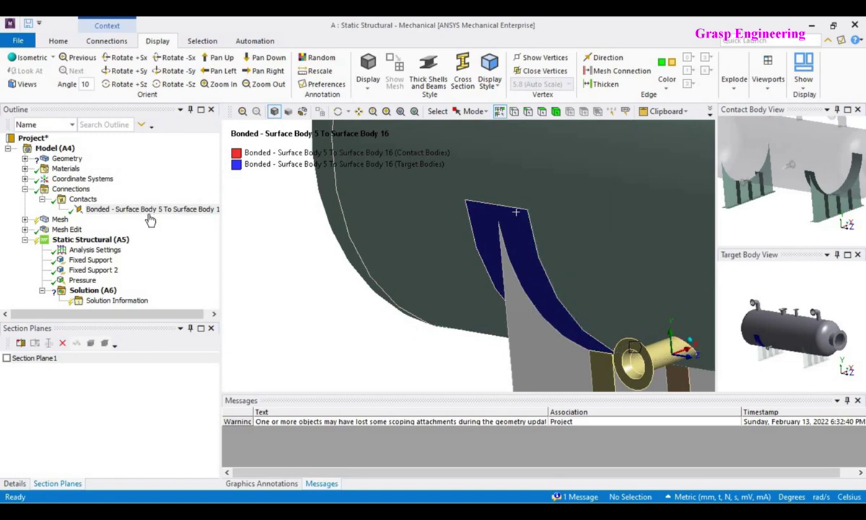
{"action": "right_click", "coordinate": [244, 255]}
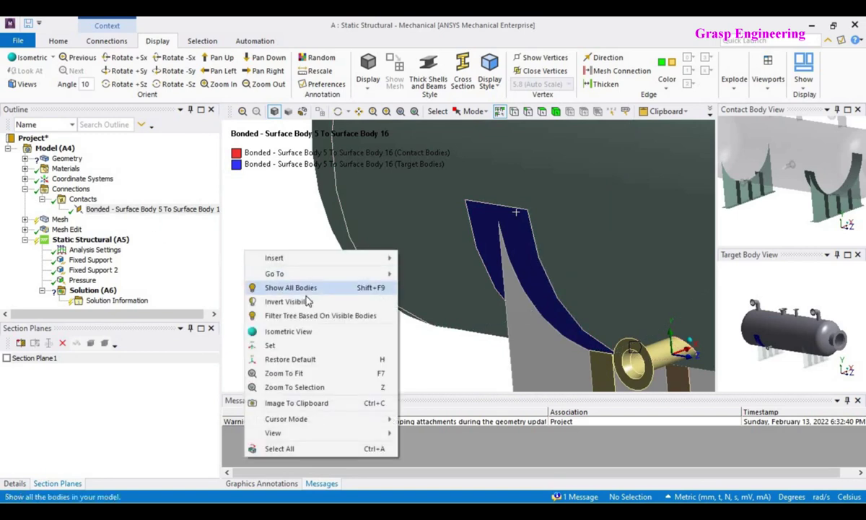
{"action": "left_click", "coordinate": [300, 287]}
Isolate the first saddle's wear plate to examine its highlighted contact side, and restore the display of all bodies.
{"action": "left_click", "coordinate": [605, 224]}
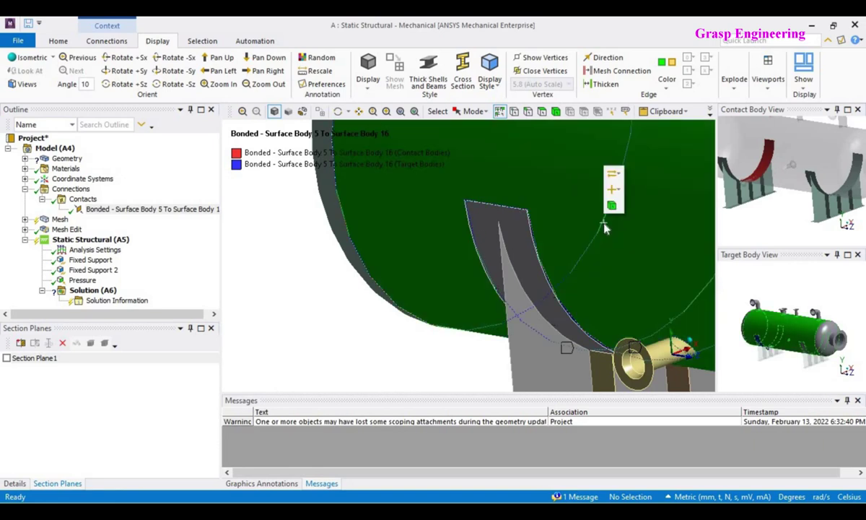
{"action": "right_click", "coordinate": [605, 224]}
{"action": "left_click", "coordinate": [392, 335]}
{"action": "middle_click_drag", "start_coordinate": [392, 335], "coordinate": [372, 255]}
{"action": "left_click", "coordinate": [387, 246]}
{"action": "middle_click_drag", "start_coordinate": [497, 258], "coordinate": [454, 271]}
{"action": "middle_click_drag", "start_coordinate": [594, 261], "coordinate": [406, 357], "text": "ctrl"}
{"action": "middle_click_drag", "start_coordinate": [510, 260], "coordinate": [437, 230]}
{"action": "right_click", "coordinate": [476, 258]}
{"action": "left_click", "coordinate": [491, 227]}
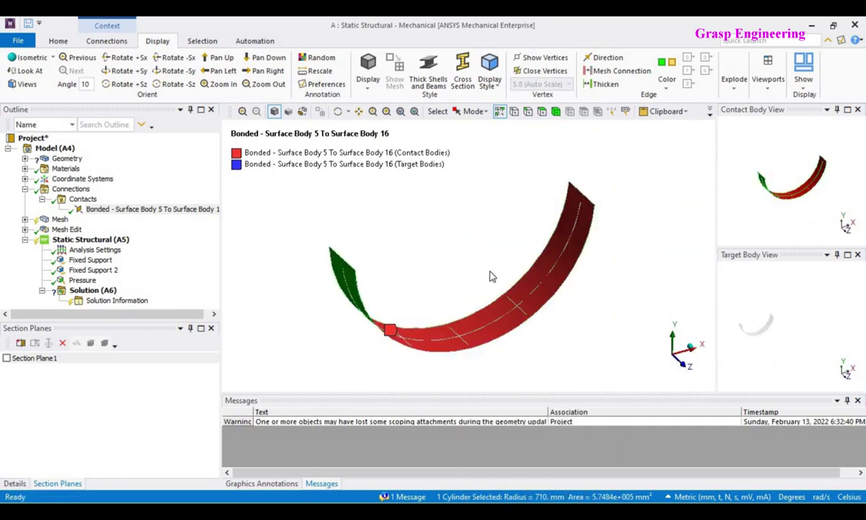
{"action": "right_click", "coordinate": [432, 229]}
{"action": "left_click", "coordinate": [462, 250]}
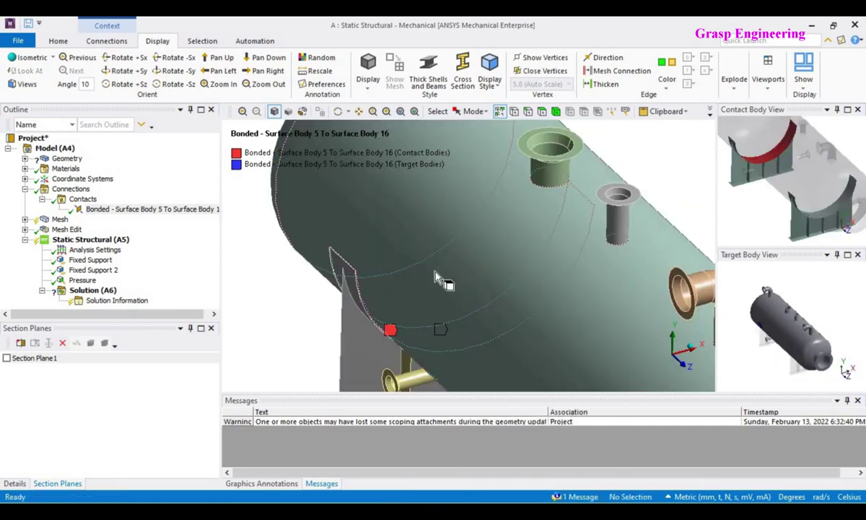
Review the bonded contact's scope settings and examine the edge where the first wear plate meets the shell.
{"action": "scroll", "coordinate": [556, 311], "scroll_direction": "up", "scroll_amount": 2}
{"action": "middle_click_drag", "start_coordinate": [556, 310], "coordinate": [599, 294]}
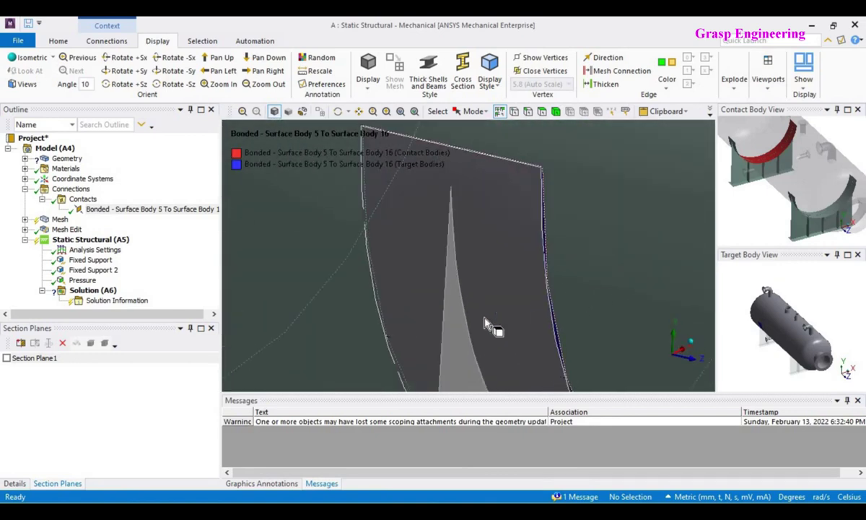
{"action": "left_click", "coordinate": [108, 211]}
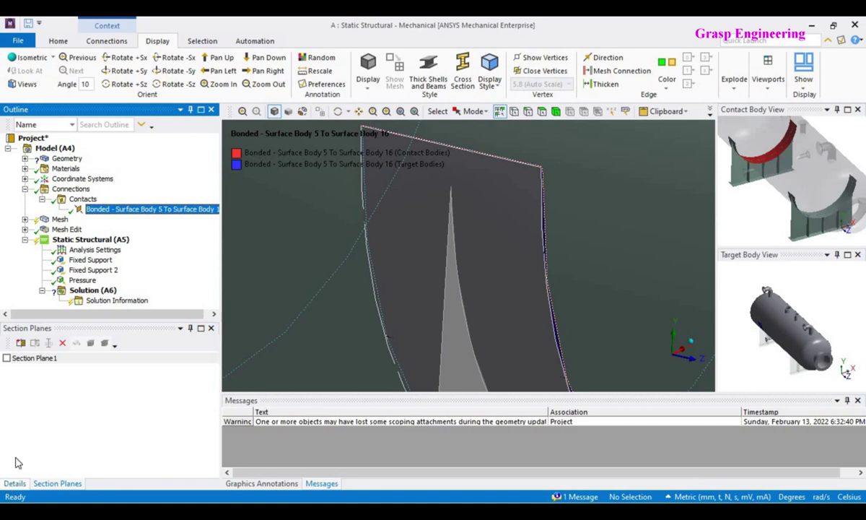
{"action": "left_click", "coordinate": [15, 483]}
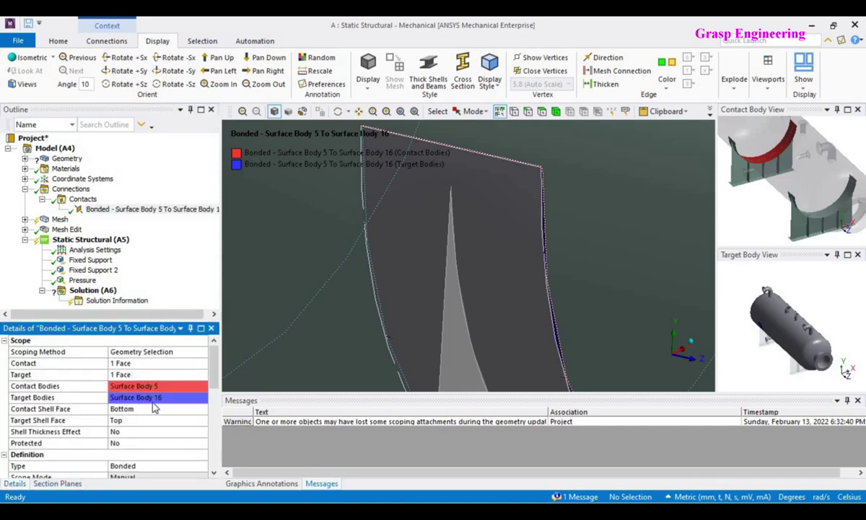
{"action": "scroll", "coordinate": [145, 417], "scroll_direction": "down", "scroll_amount": 3}
{"action": "scroll", "coordinate": [144, 417], "scroll_direction": "up", "scroll_amount": 3}
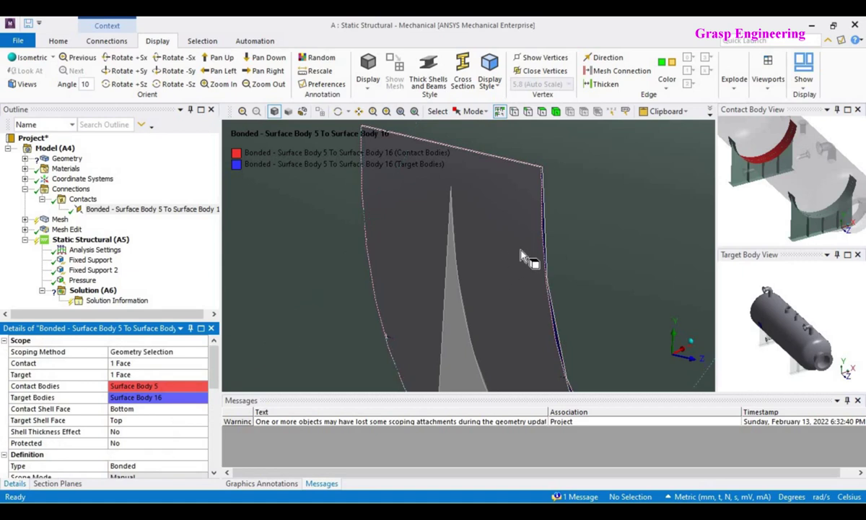
{"action": "scroll", "coordinate": [468, 256], "scroll_direction": "down", "scroll_amount": 2}
{"action": "scroll", "coordinate": [543, 230], "scroll_direction": "down", "scroll_amount": 2}
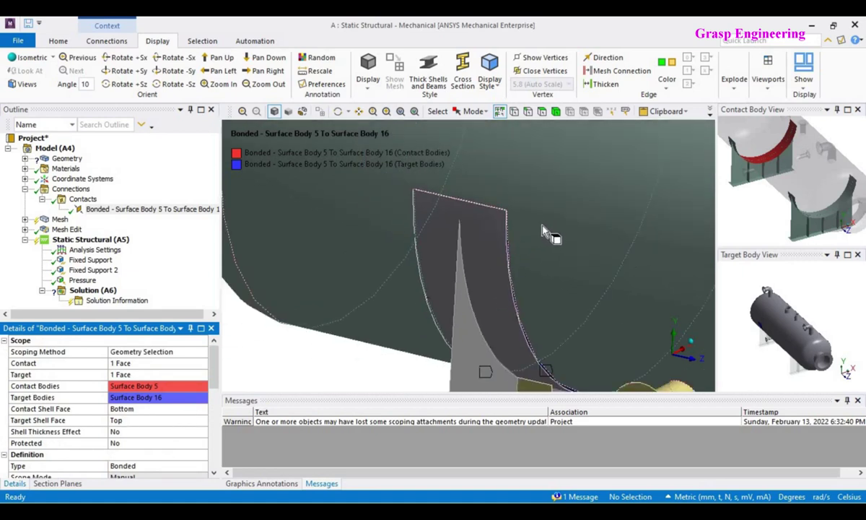
Check the target shell face options, keeping Top, and examine the outer side of the shell around the wear plate.
{"action": "left_click", "coordinate": [196, 421]}
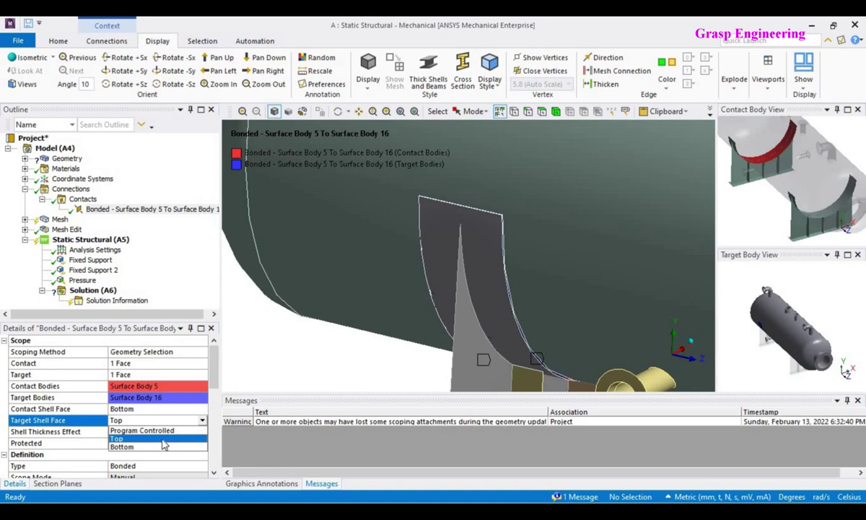
{"action": "left_click", "coordinate": [307, 364]}
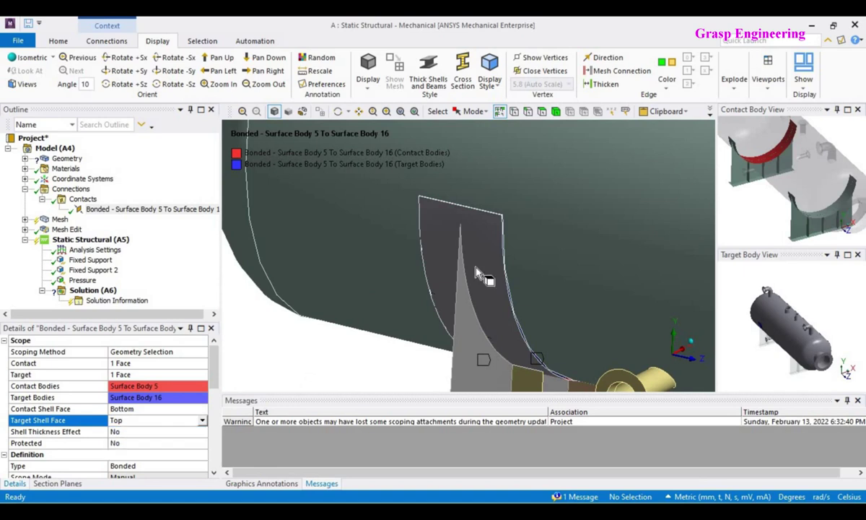
{"action": "scroll", "coordinate": [476, 267], "scroll_direction": "down", "scroll_amount": 2}
{"action": "left_click", "coordinate": [482, 243]}
{"action": "middle_click_drag", "start_coordinate": [482, 242], "coordinate": [478, 246]}
{"action": "left_click", "coordinate": [529, 236]}
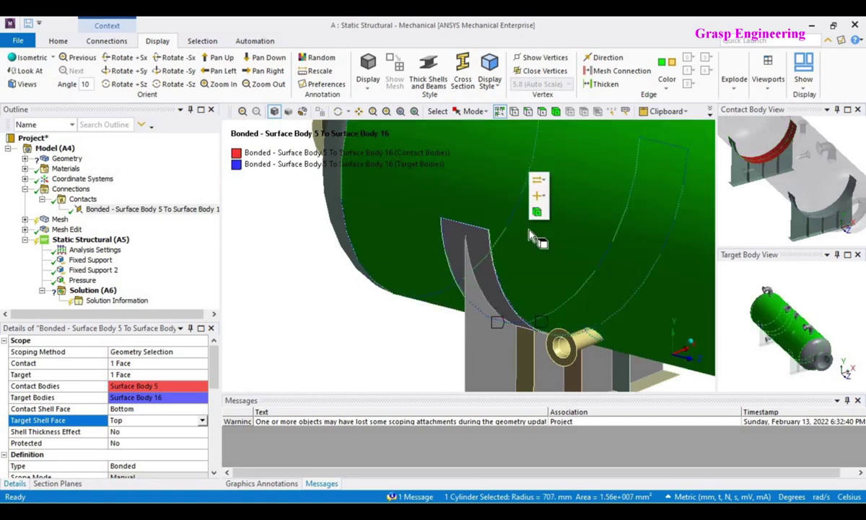
{"action": "left_click", "coordinate": [291, 343]}
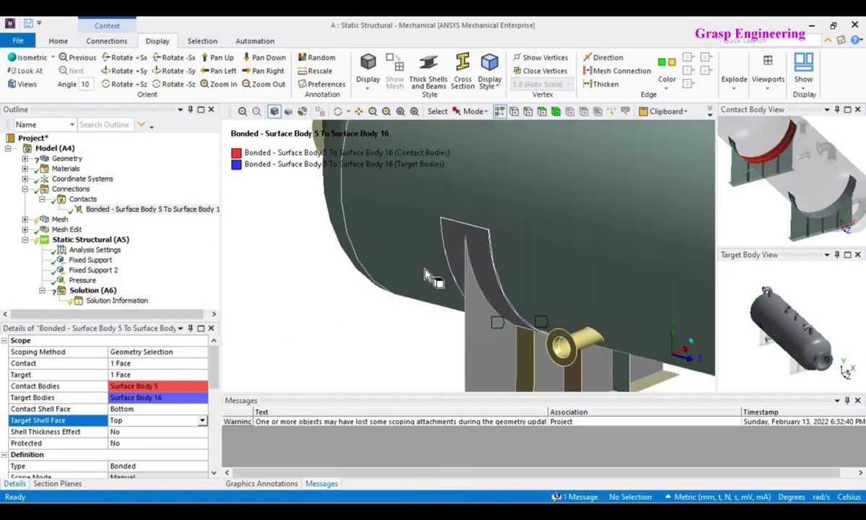
{"action": "scroll", "coordinate": [481, 249], "scroll_direction": "up", "scroll_amount": 1}
{"action": "scroll", "coordinate": [498, 245], "scroll_direction": "up", "scroll_amount": 4}
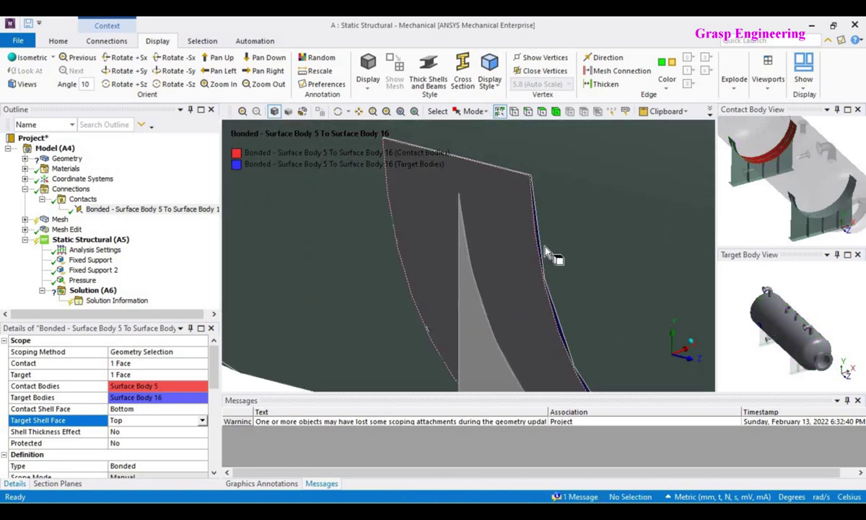
{"action": "scroll", "coordinate": [544, 277], "scroll_direction": "down", "scroll_amount": 5}
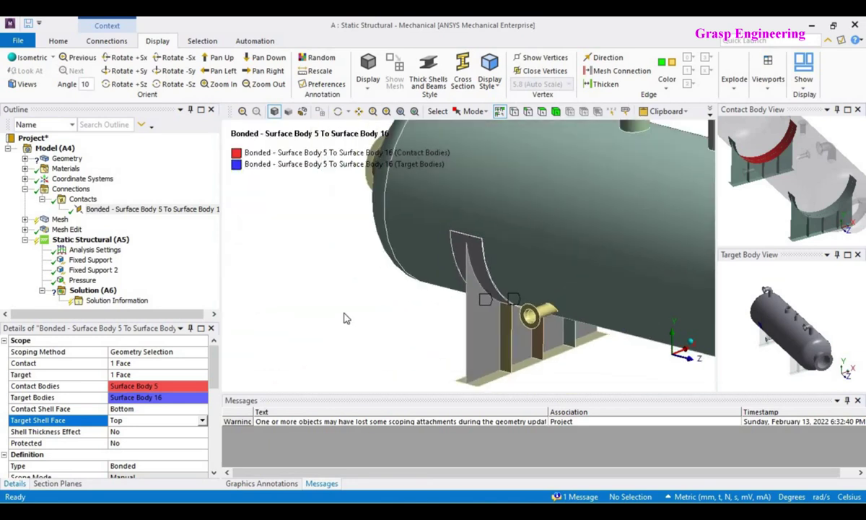
{"action": "scroll", "coordinate": [372, 309], "scroll_direction": "down", "scroll_amount": 2}
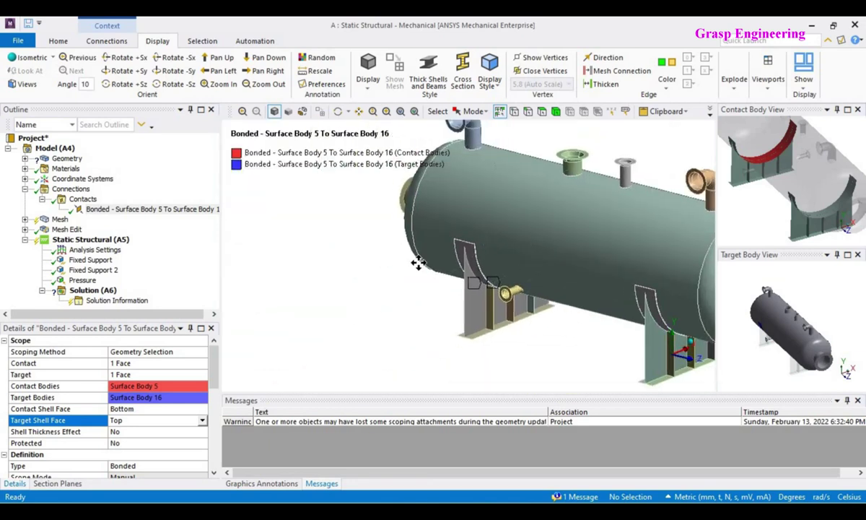
Insert a manual contact region and assign the second saddle's wear plate face as its contact.
{"action": "scroll", "coordinate": [517, 269], "scroll_direction": "up", "scroll_amount": 5}
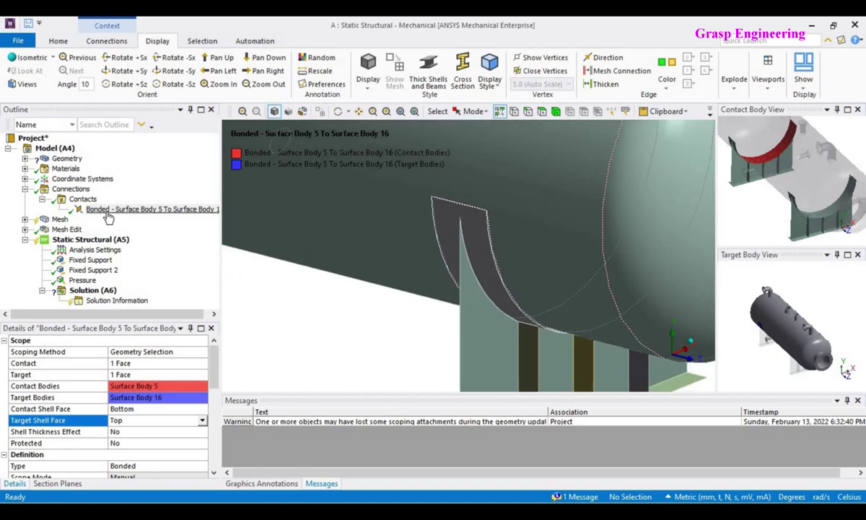
{"action": "right_click", "coordinate": [101, 208]}
{"action": "mouse_move", "coordinate": [192, 229]}
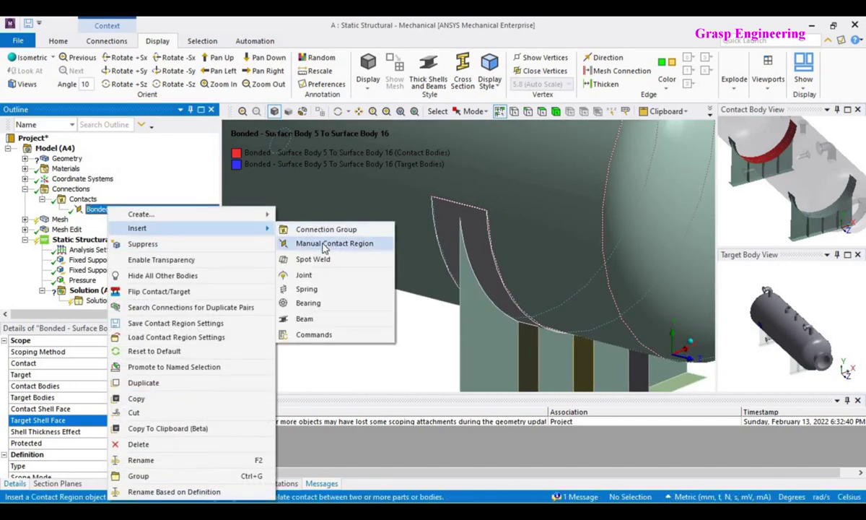
{"action": "left_click", "coordinate": [329, 244]}
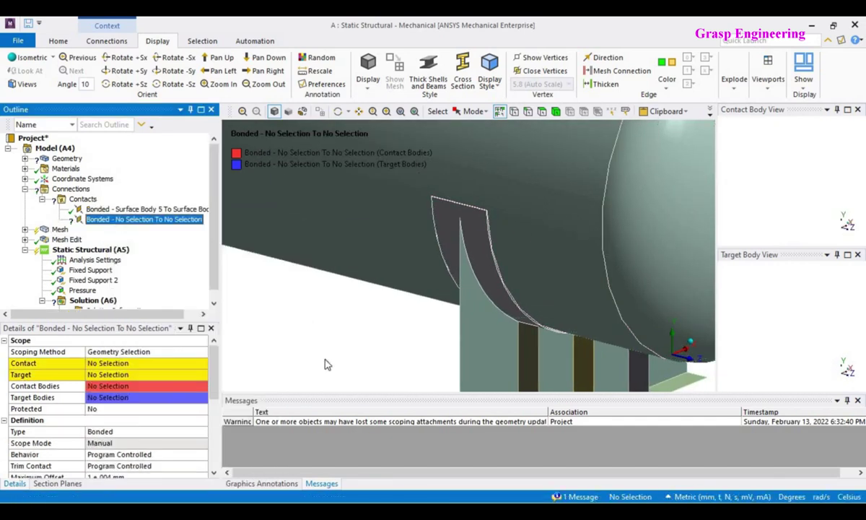
{"action": "left_click", "coordinate": [477, 224]}
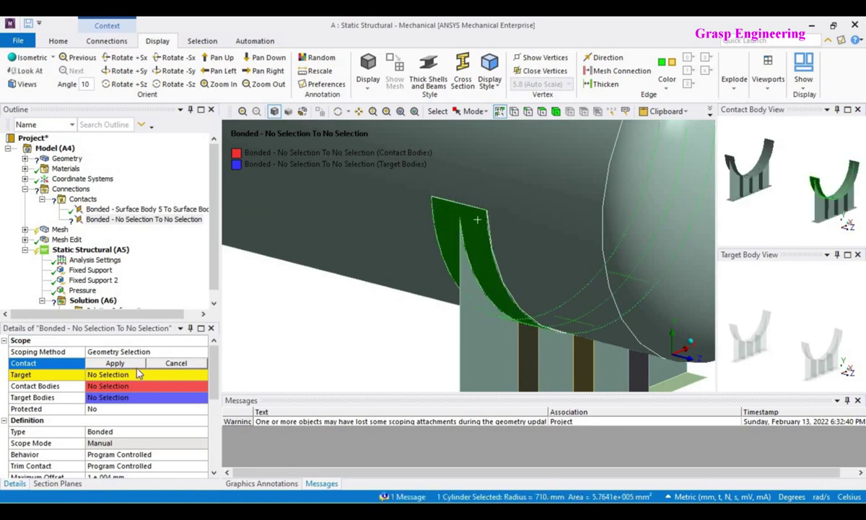
{"action": "left_click", "coordinate": [115, 364]}
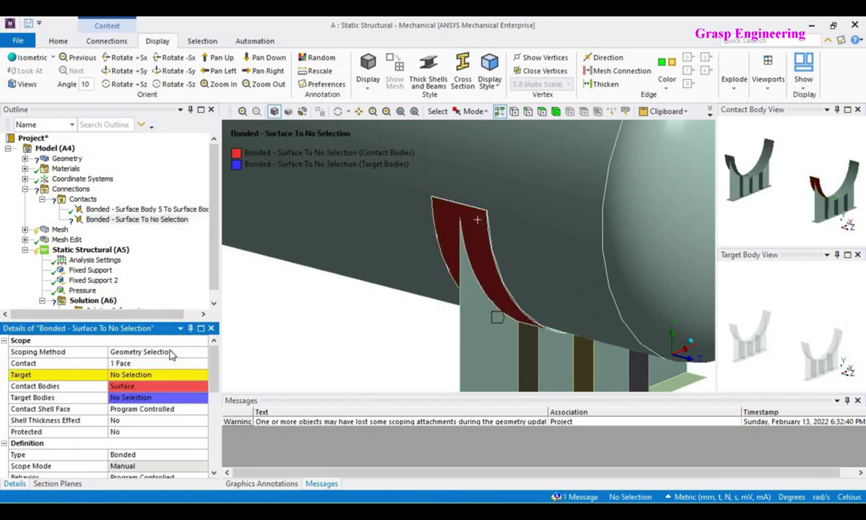
Set the imprinted shell face beneath the second wear plate as the contact's target, hiding the plate only while picking.
{"action": "left_click", "coordinate": [470, 239]}
{"action": "right_click", "coordinate": [475, 244]}
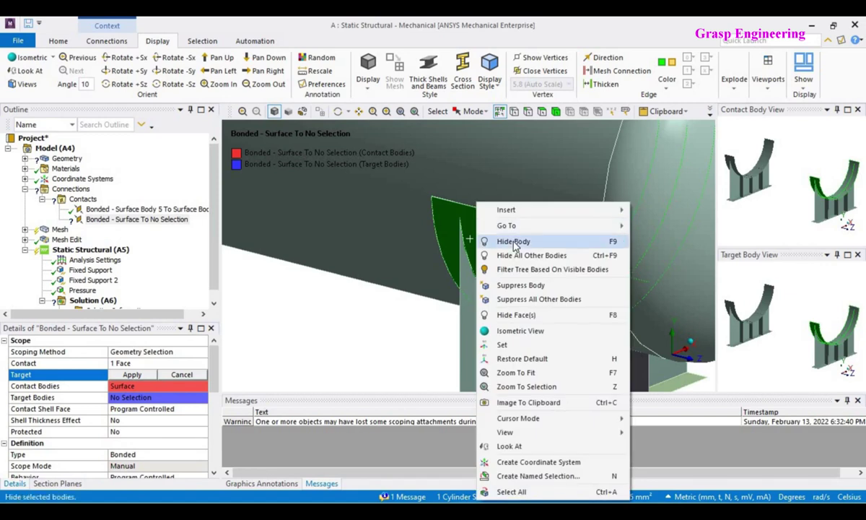
{"action": "left_click", "coordinate": [514, 241]}
{"action": "left_click", "coordinate": [480, 249]}
{"action": "left_click", "coordinate": [132, 374]}
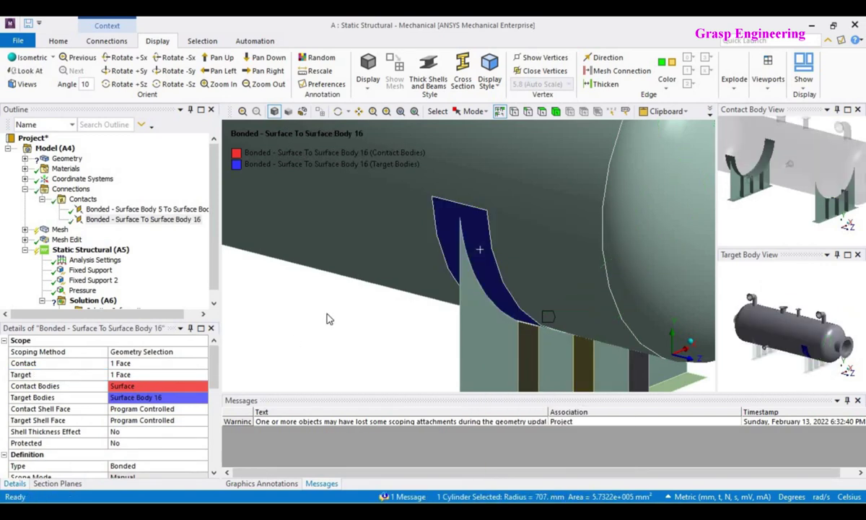
{"action": "right_click", "coordinate": [329, 315]}
{"action": "left_click", "coordinate": [381, 147]}
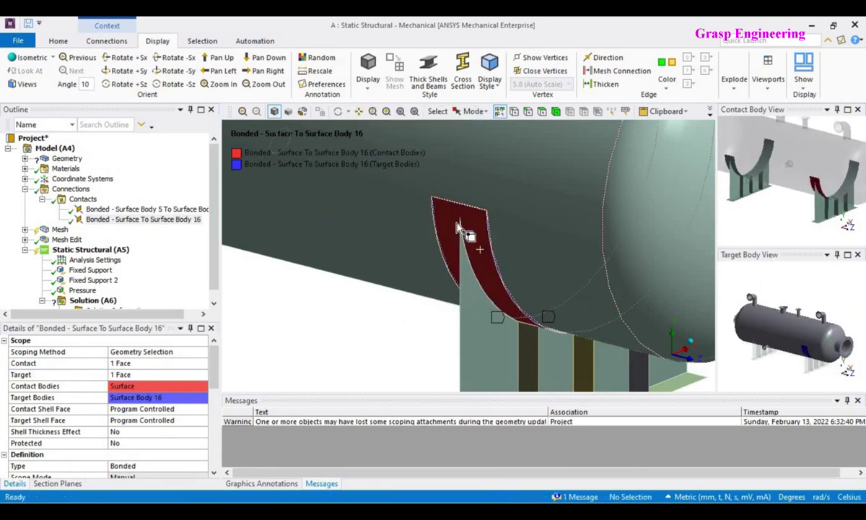
Set the second wear plate contact's Contact Shell Face to Top and its Target Shell Face to Bottom.
{"action": "scroll", "coordinate": [462, 262], "scroll_direction": "up", "scroll_amount": 3}
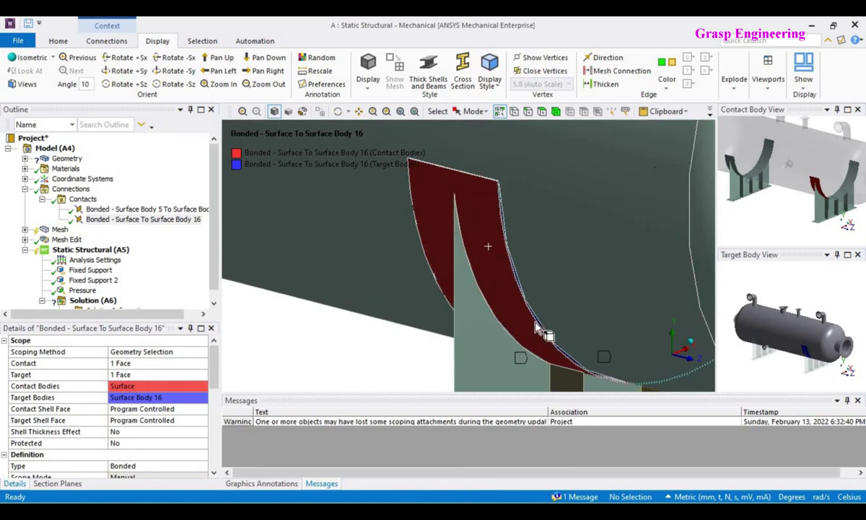
{"action": "scroll", "coordinate": [562, 249], "scroll_direction": "up", "scroll_amount": 2}
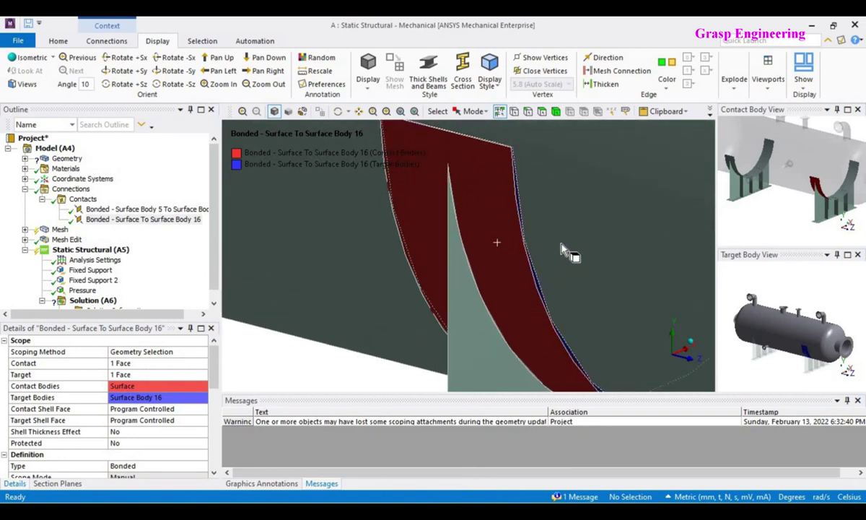
{"action": "left_click", "coordinate": [495, 189]}
{"action": "scroll", "coordinate": [466, 250], "scroll_direction": "down", "scroll_amount": 3}
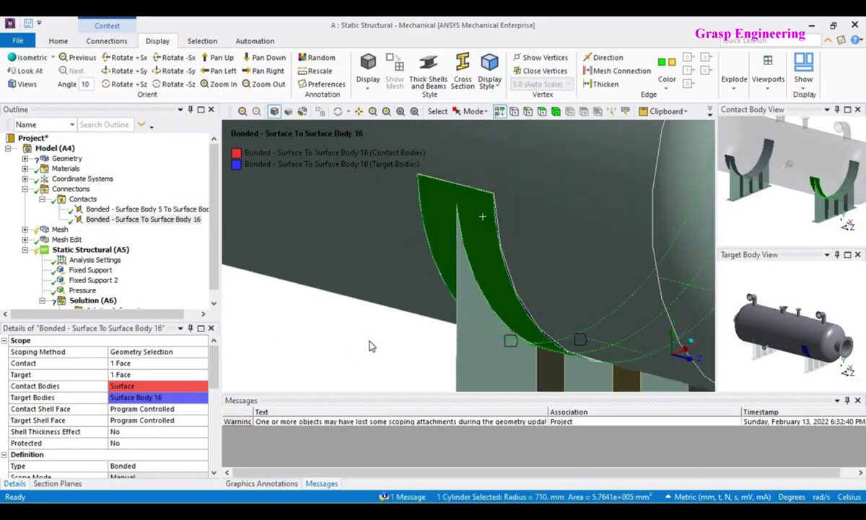
{"action": "left_click", "coordinate": [370, 345]}
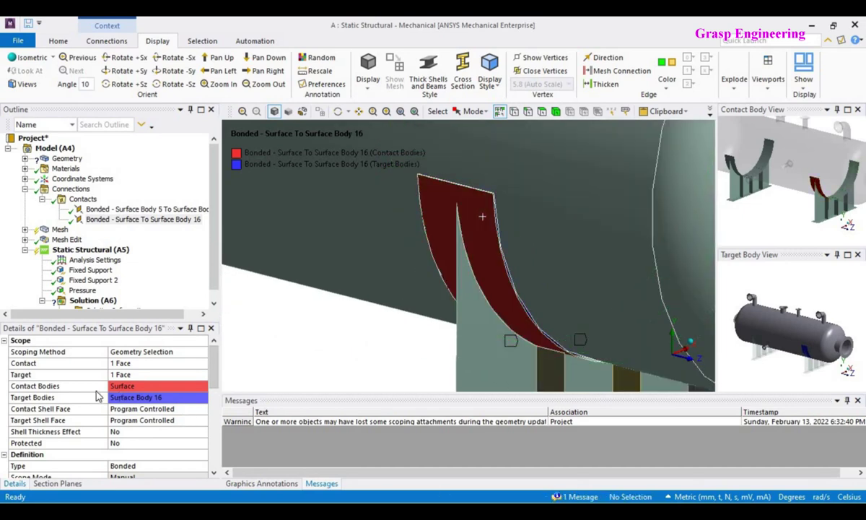
{"action": "left_click", "coordinate": [196, 409]}
{"action": "left_click", "coordinate": [202, 408]}
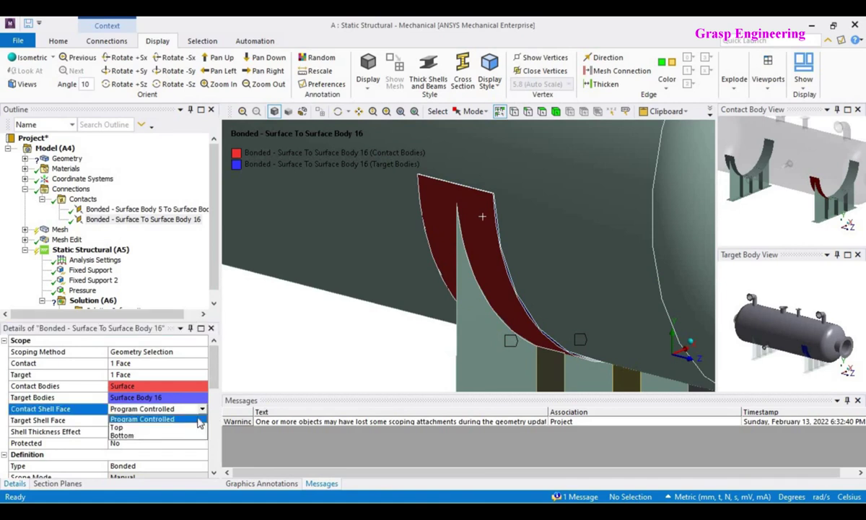
{"action": "left_click", "coordinate": [123, 430]}
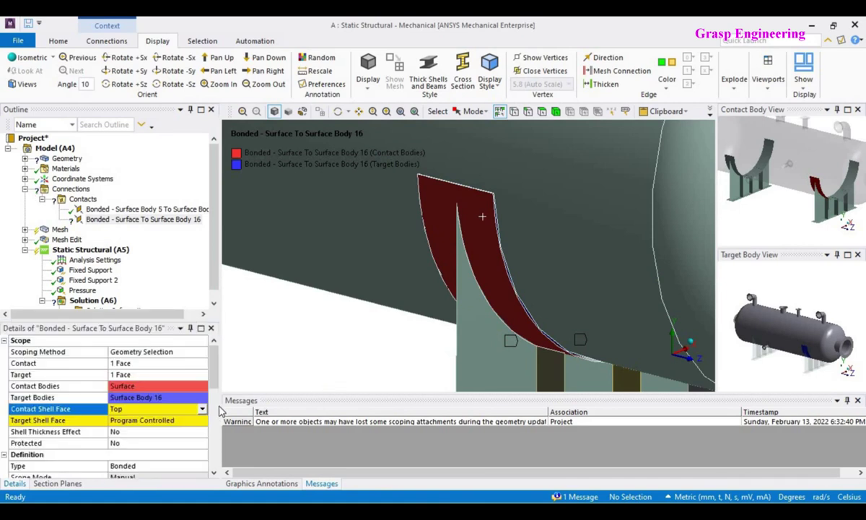
{"action": "left_click", "coordinate": [196, 425]}
{"action": "left_click", "coordinate": [202, 421]}
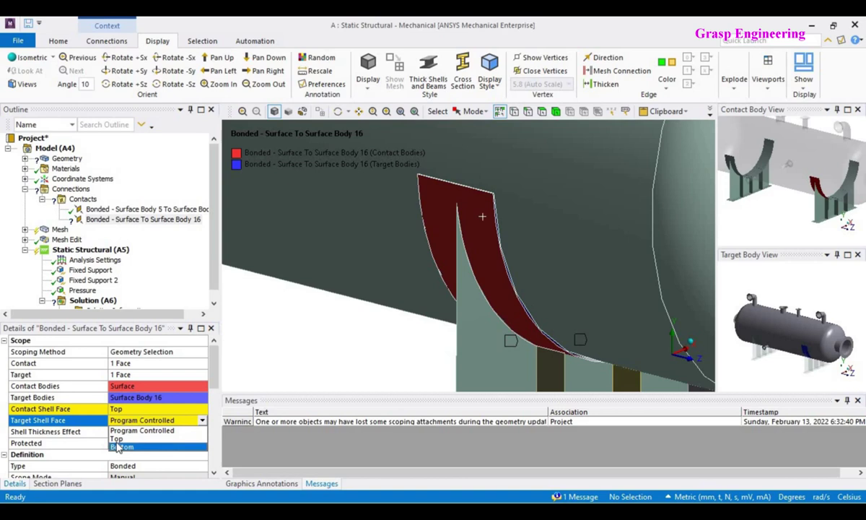
{"action": "left_click", "coordinate": [121, 447]}
{"action": "scroll", "coordinate": [312, 341], "scroll_direction": "down", "scroll_amount": 2}
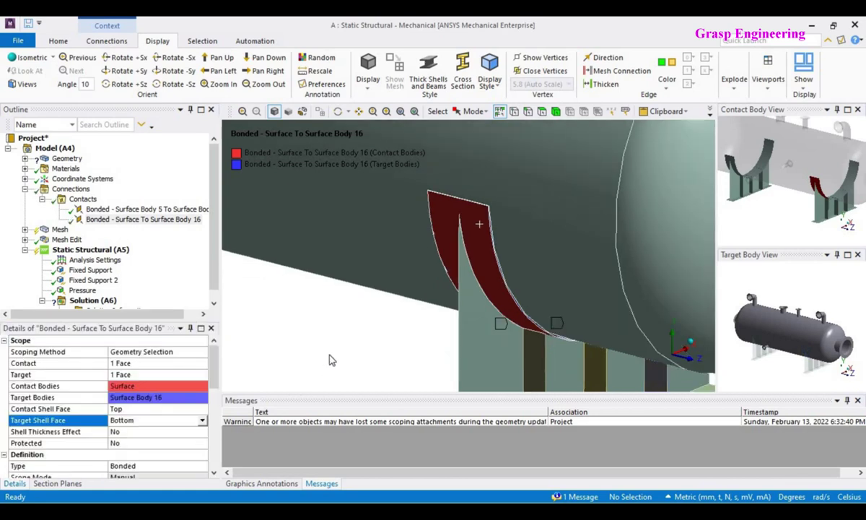
Set the second bonded contact's Contact Shell Face to Bottom and hide the wear plate covering the imprinted shell face.
{"action": "scroll", "coordinate": [406, 339], "scroll_direction": "up", "scroll_amount": 2}
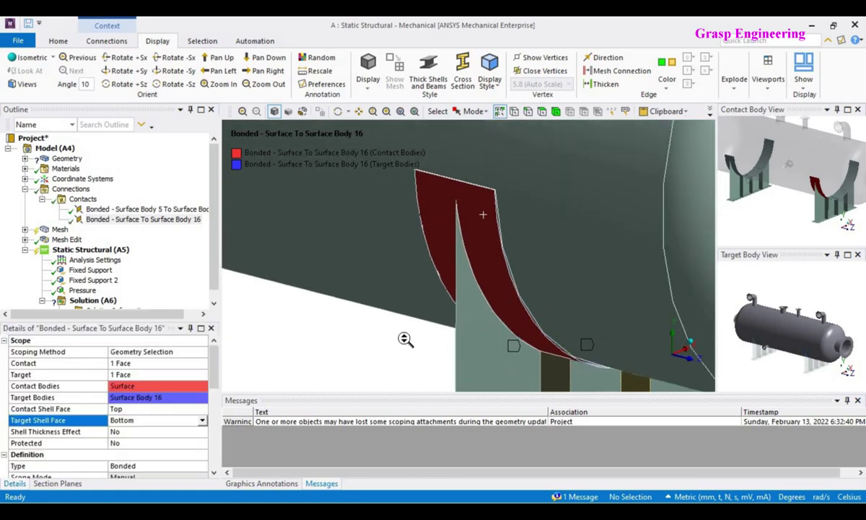
{"action": "left_click", "coordinate": [201, 410]}
{"action": "left_click", "coordinate": [202, 409]}
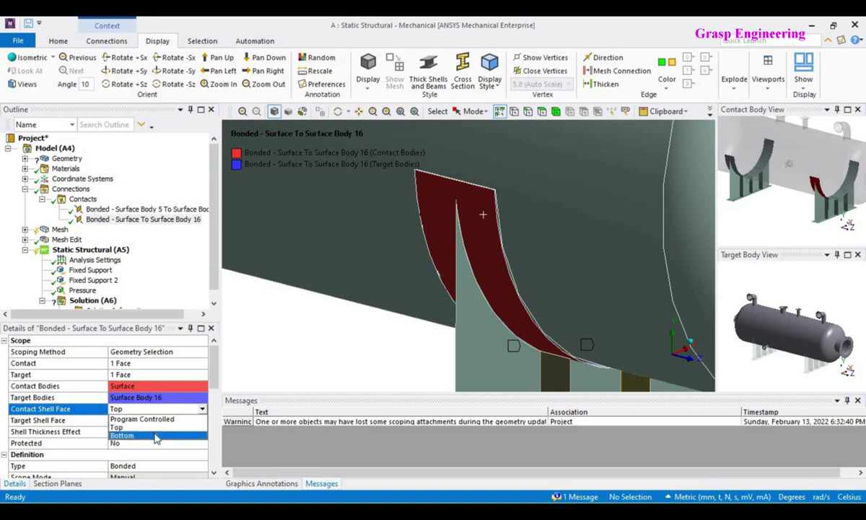
{"action": "left_click", "coordinate": [121, 435]}
{"action": "left_click", "coordinate": [491, 239]}
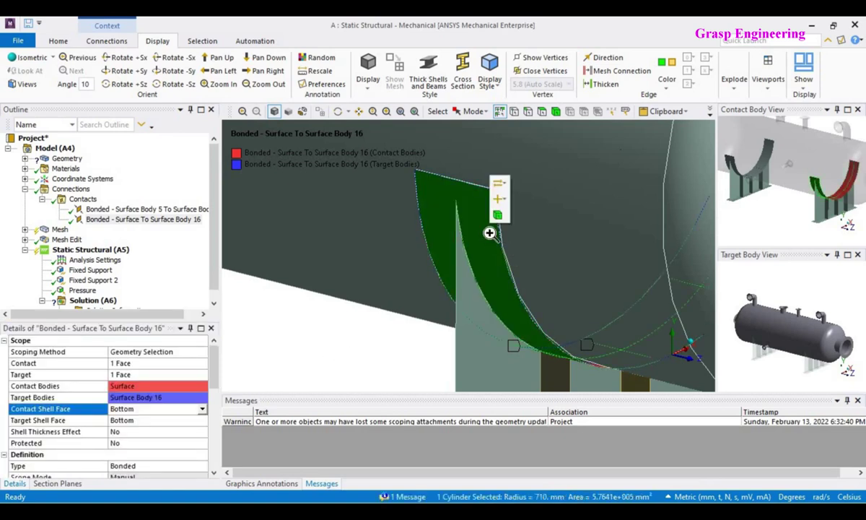
{"action": "right_click", "coordinate": [458, 190]}
{"action": "left_click", "coordinate": [492, 240]}
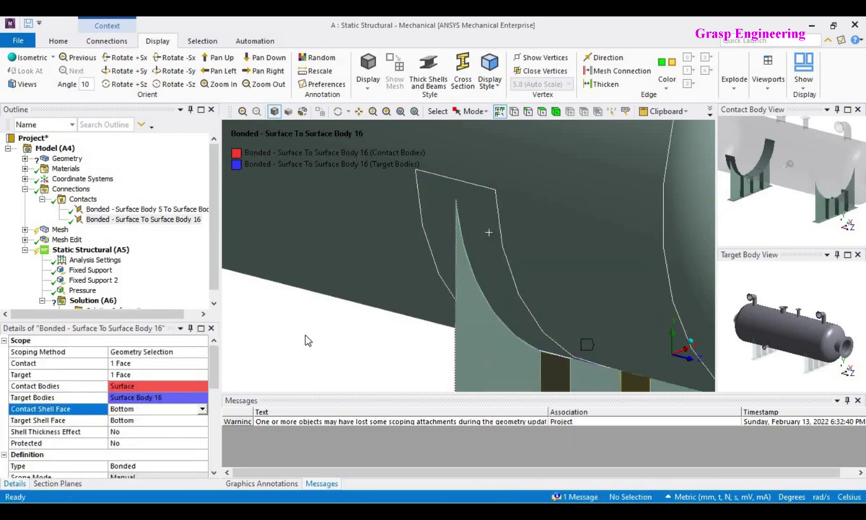
Set the second bonded contact's Target Shell Face to Top and make all bodies visible.
{"action": "left_click", "coordinate": [202, 420]}
{"action": "left_click", "coordinate": [202, 420]}
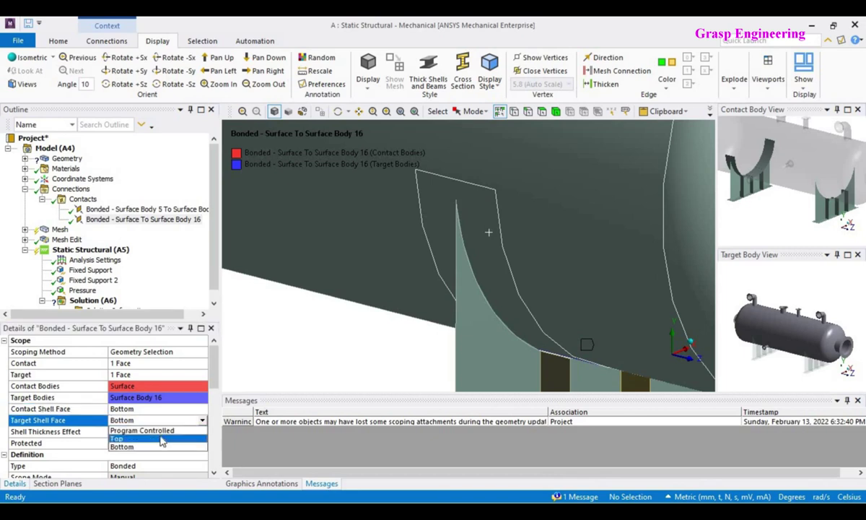
{"action": "left_click", "coordinate": [121, 443]}
{"action": "scroll", "coordinate": [375, 332], "scroll_direction": "down", "scroll_amount": 3}
{"action": "right_click", "coordinate": [351, 118]}
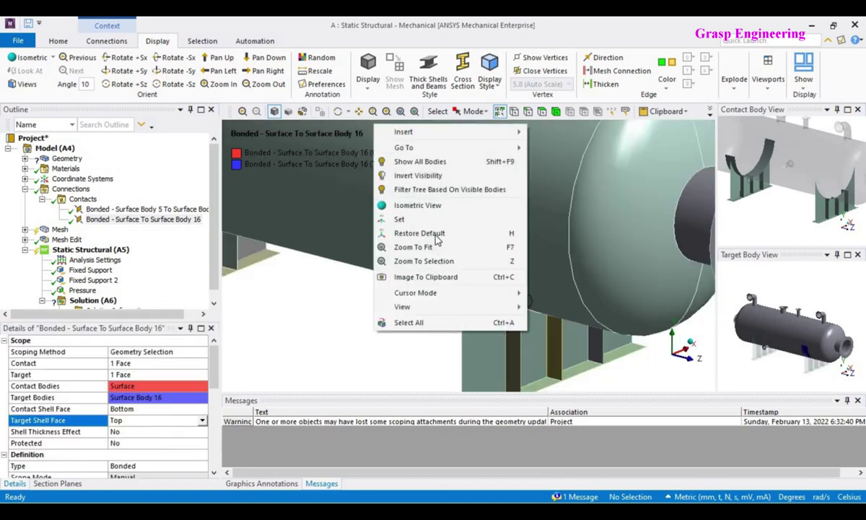
{"action": "left_click", "coordinate": [426, 162]}
Examine the edge between the second wear plate and the shell, and the whole vessel with both saddles.
{"action": "middle_click_drag", "start_coordinate": [524, 233], "coordinate": [506, 246]}
{"action": "scroll", "coordinate": [527, 266], "scroll_direction": "up", "scroll_amount": 3}
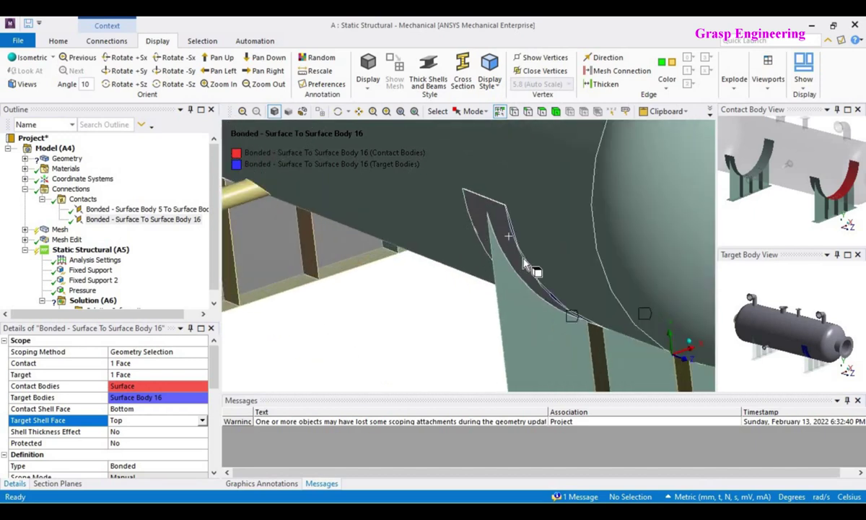
{"action": "scroll", "coordinate": [532, 218], "scroll_direction": "up", "scroll_amount": 2}
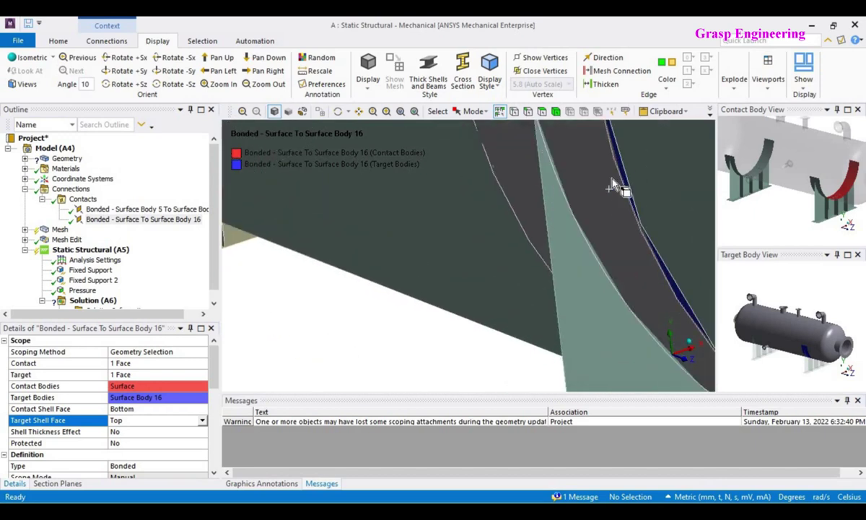
{"action": "scroll", "coordinate": [528, 289], "scroll_direction": "down", "scroll_amount": 5}
{"action": "scroll", "coordinate": [414, 324], "scroll_direction": "down", "scroll_amount": 2}
{"action": "middle_click_drag", "start_coordinate": [414, 324], "coordinate": [457, 310]}
{"action": "scroll", "coordinate": [456, 304], "scroll_direction": "down", "scroll_amount": 3}
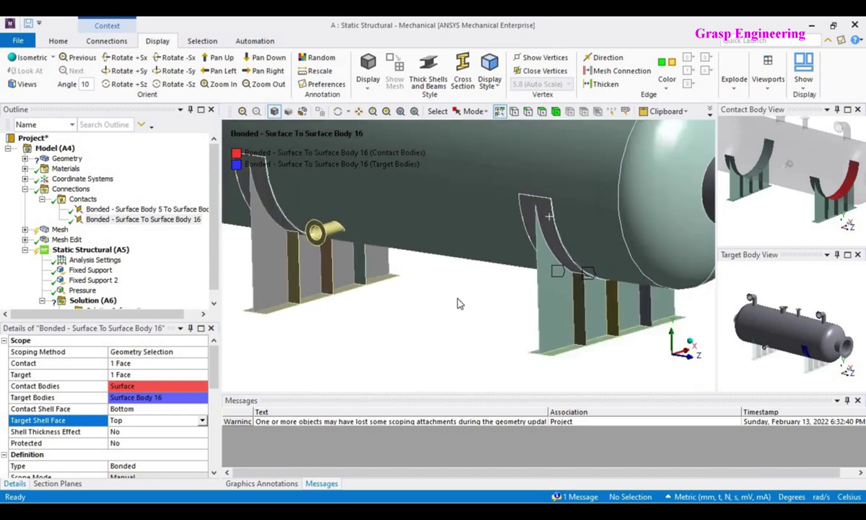
{"action": "left_click", "coordinate": [137, 218]}
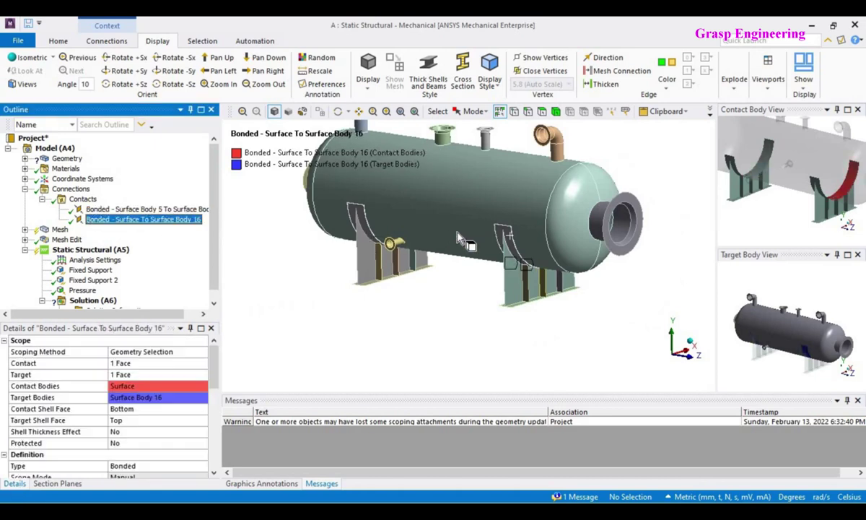
{"action": "scroll", "coordinate": [513, 273], "scroll_direction": "up", "scroll_amount": 2}
{"action": "scroll", "coordinate": [547, 278], "scroll_direction": "down", "scroll_amount": 3}
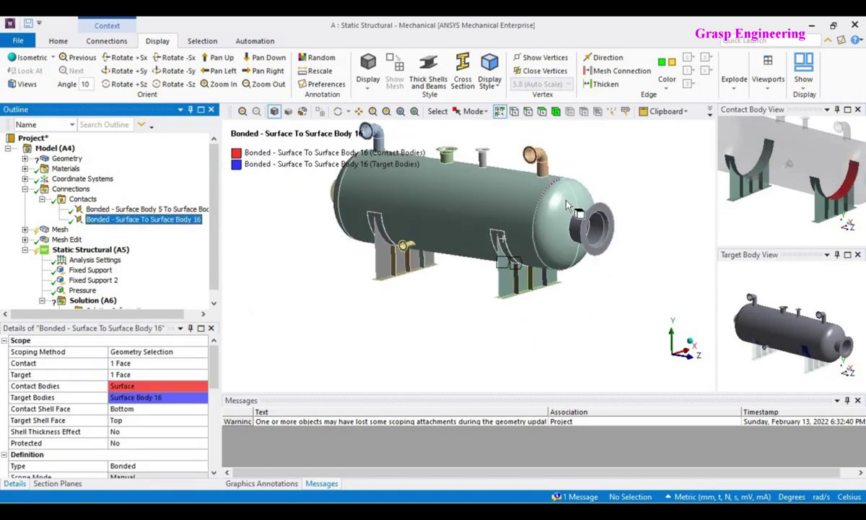
{"action": "middle_click_drag", "start_coordinate": [426, 228], "coordinate": [505, 246], "text": "ctrl"}
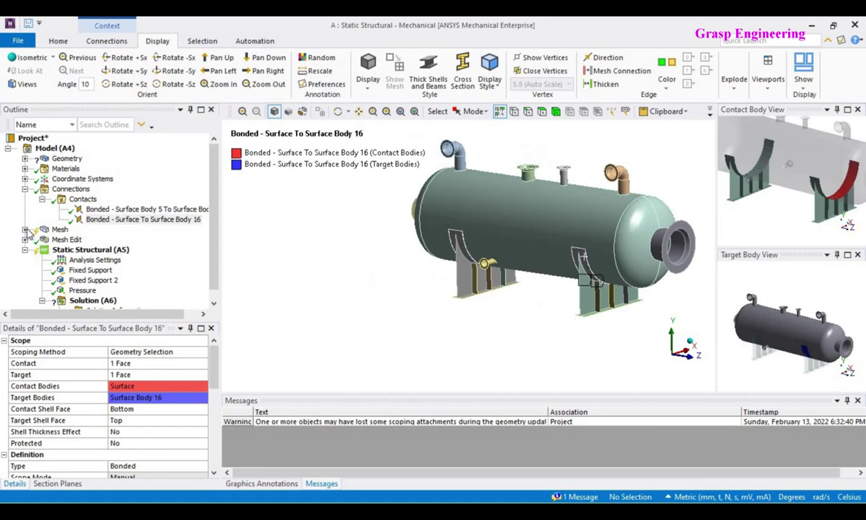
Clear the generated mesh data and results from the model.
{"action": "left_click", "coordinate": [25, 230]}
{"action": "left_click", "coordinate": [58, 230]}
{"action": "right_click", "coordinate": [52, 230]}
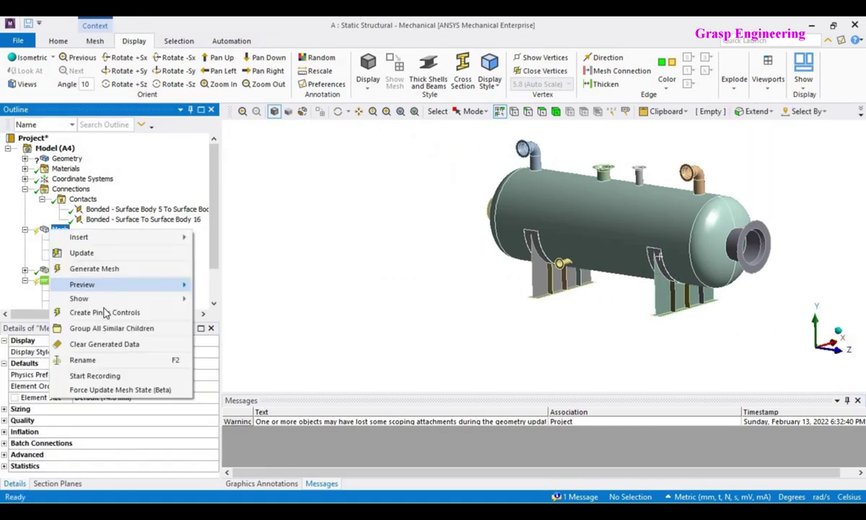
{"action": "left_click", "coordinate": [143, 344]}
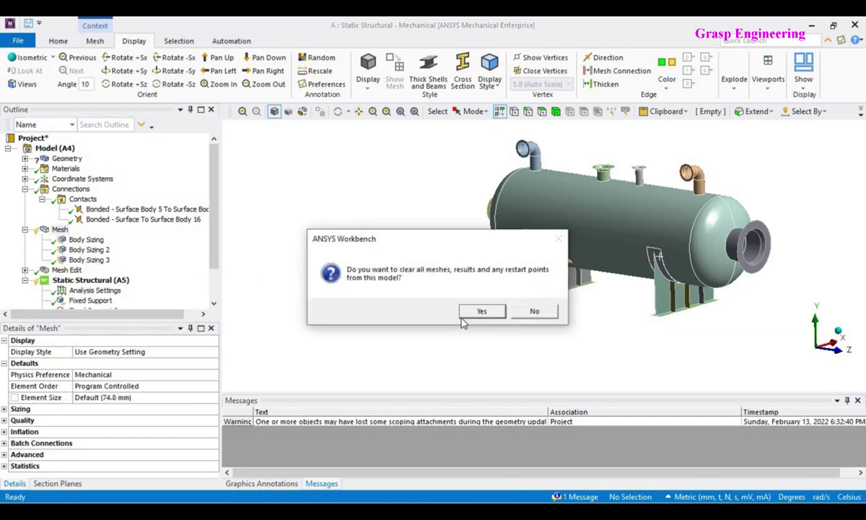
{"action": "key", "text": "Return"}
Start generating the mesh, stop it partway and clear the generated data again.
{"action": "left_click", "coordinate": [26, 270]}
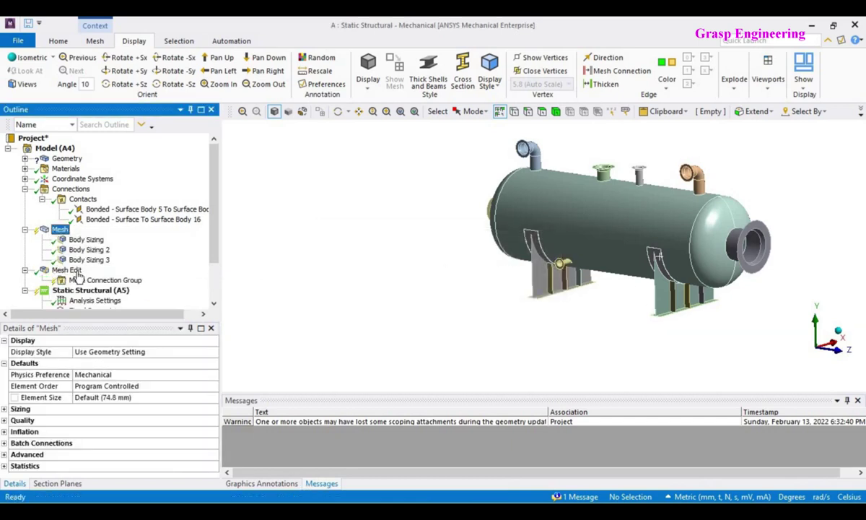
{"action": "right_click", "coordinate": [61, 231]}
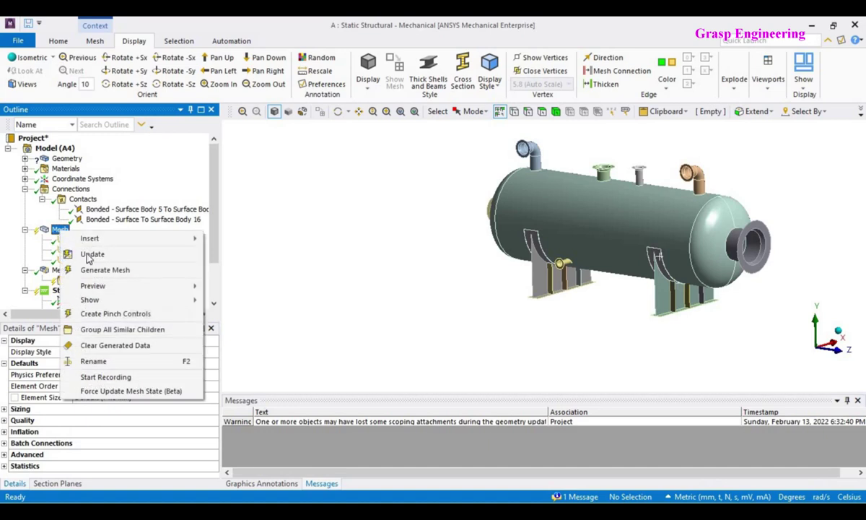
{"action": "left_click", "coordinate": [120, 269]}
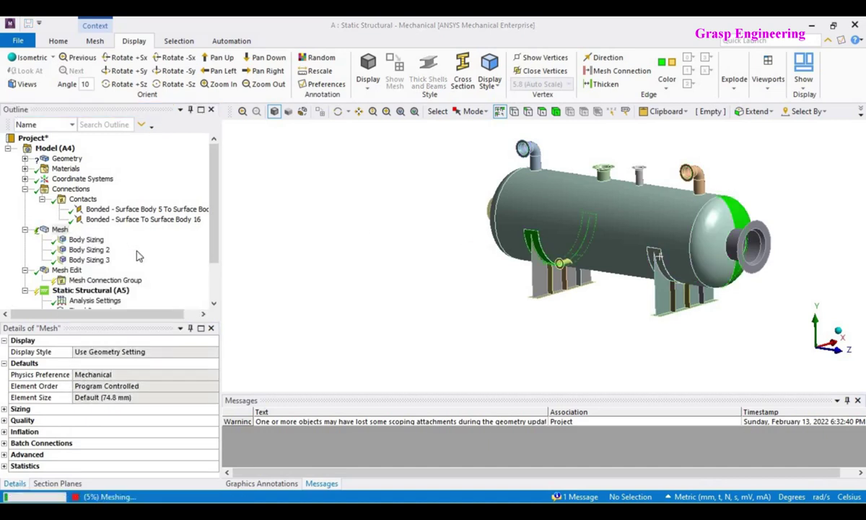
{"action": "scroll", "coordinate": [140, 252], "scroll_direction": "down", "scroll_amount": 2}
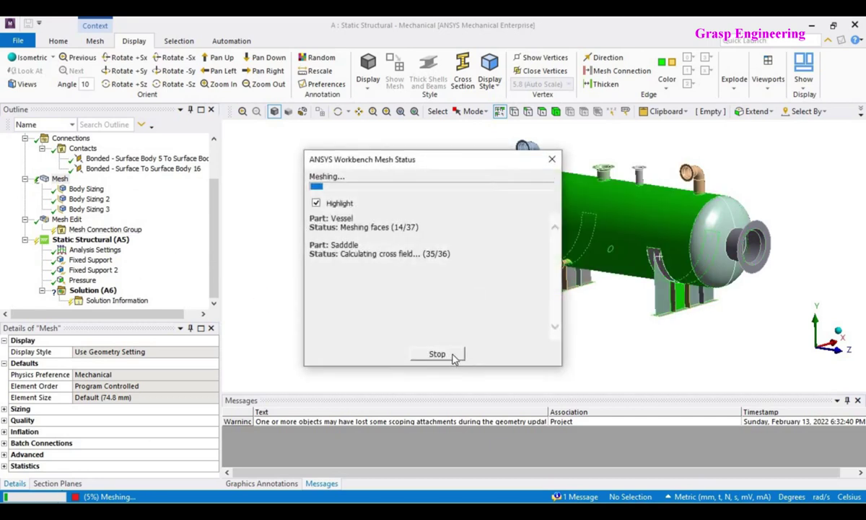
{"action": "left_click", "coordinate": [551, 159]}
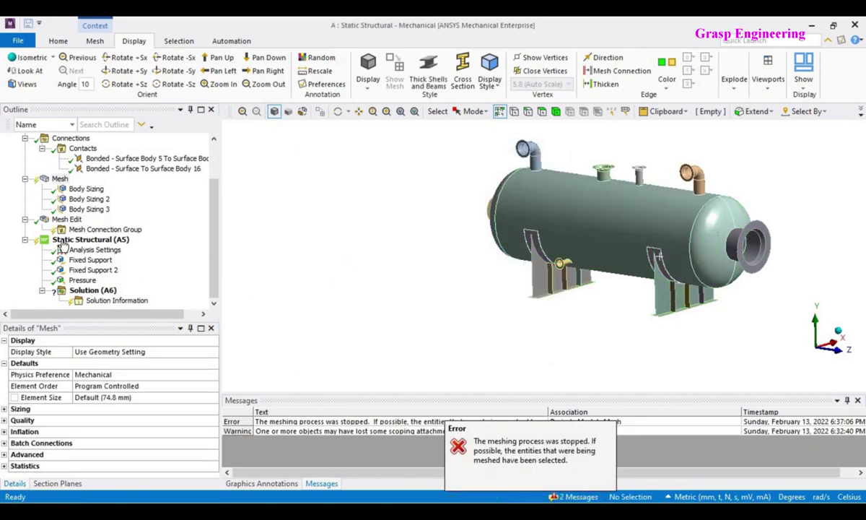
{"action": "right_click", "coordinate": [49, 167]}
{"action": "left_click", "coordinate": [116, 290]}
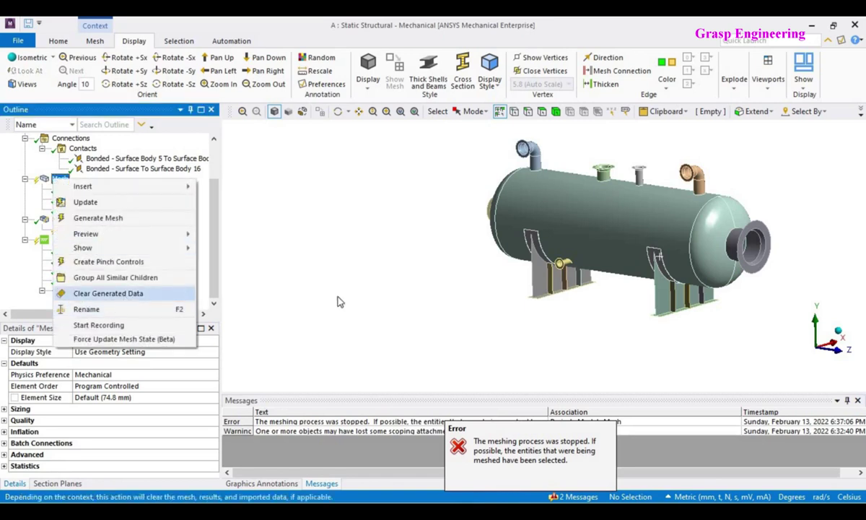
{"action": "left_click", "coordinate": [452, 292]}
Check the thickness of Surface Body 7 in the saddle part and set the second wear plate body, Surface, to 6 mm.
{"action": "scroll", "coordinate": [180, 168], "scroll_direction": "up", "scroll_amount": 2}
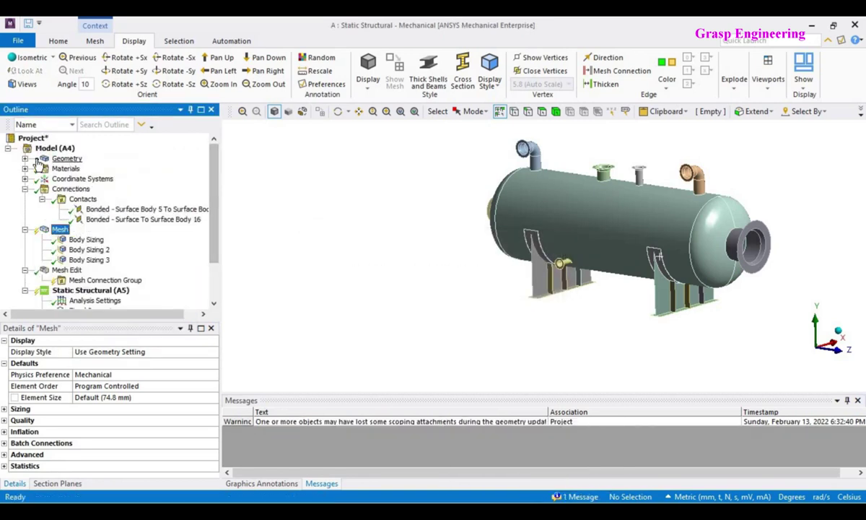
{"action": "left_click", "coordinate": [25, 158]}
{"action": "left_click", "coordinate": [42, 169]}
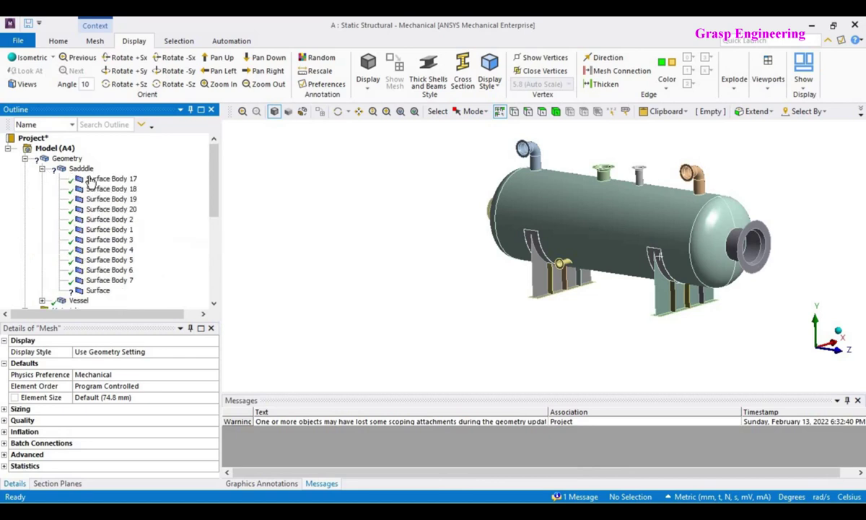
{"action": "left_click", "coordinate": [100, 291]}
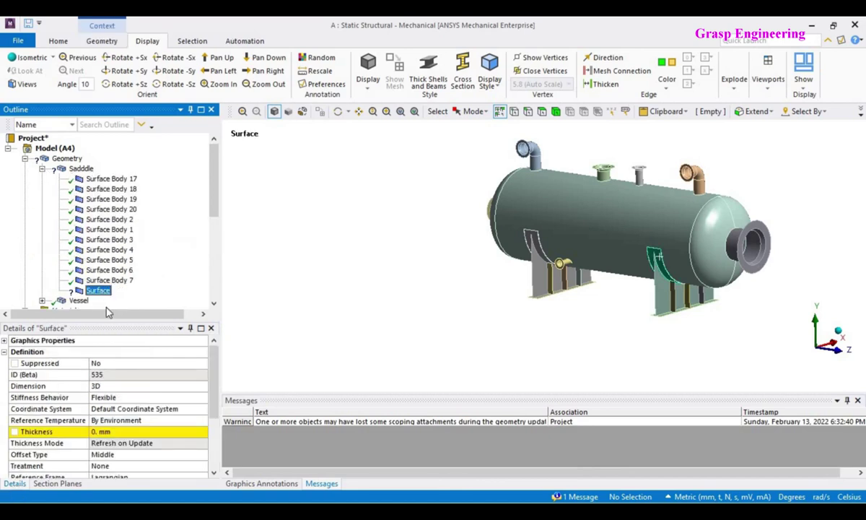
{"action": "left_click", "coordinate": [106, 281]}
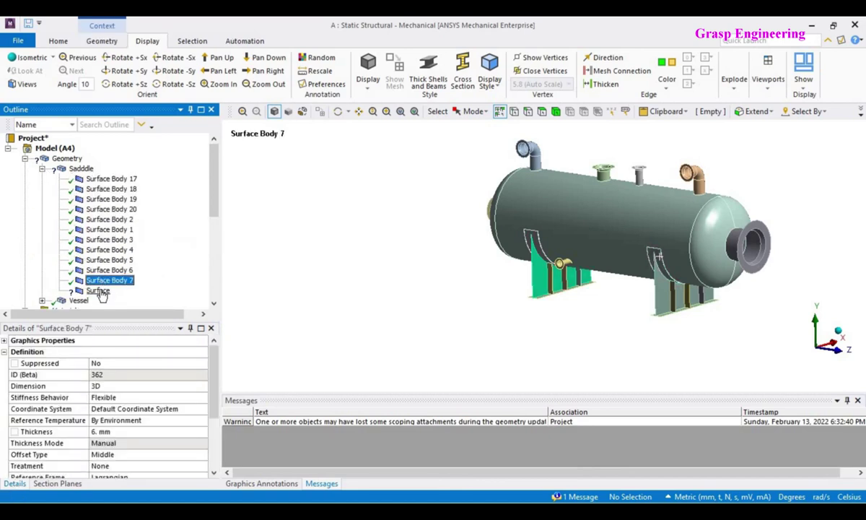
{"action": "left_click", "coordinate": [100, 291]}
{"action": "left_click", "coordinate": [108, 281]}
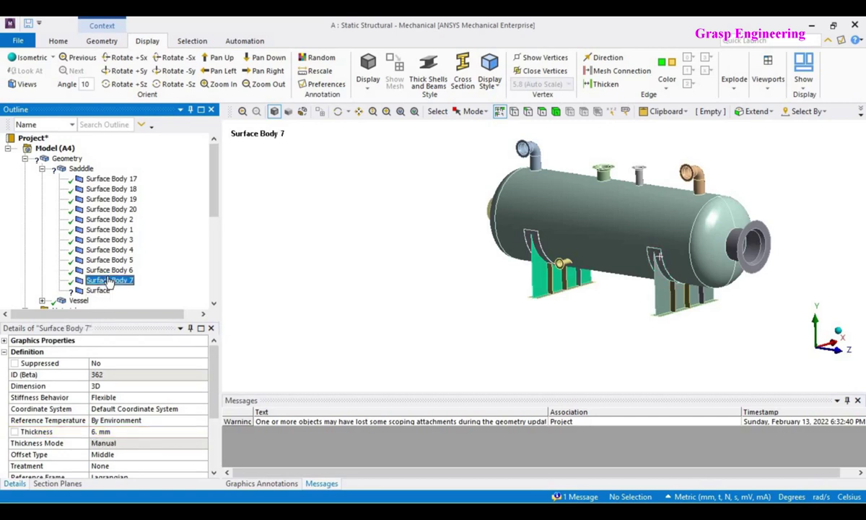
{"action": "left_click", "coordinate": [101, 291]}
{"action": "left_click", "coordinate": [118, 432]}
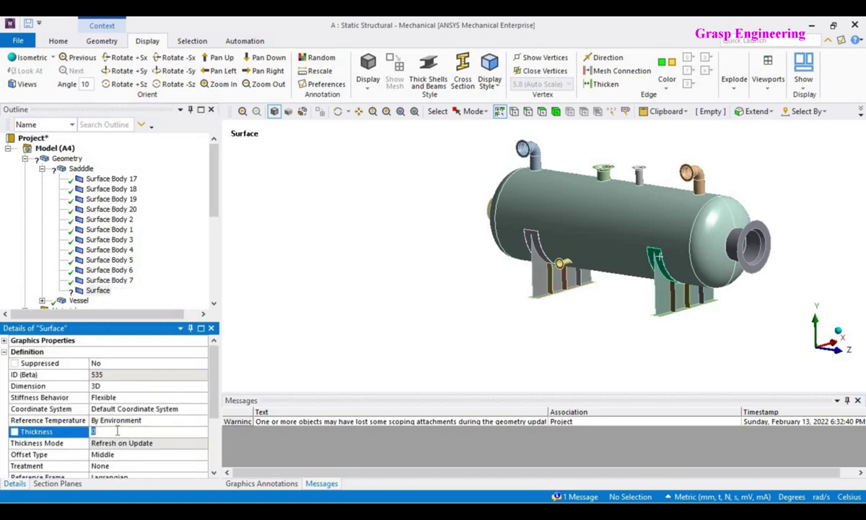
{"action": "type", "text": "6"}
{"action": "key", "text": "Return"}
{"action": "scroll", "coordinate": [133, 303], "scroll_direction": "down", "scroll_amount": 2}
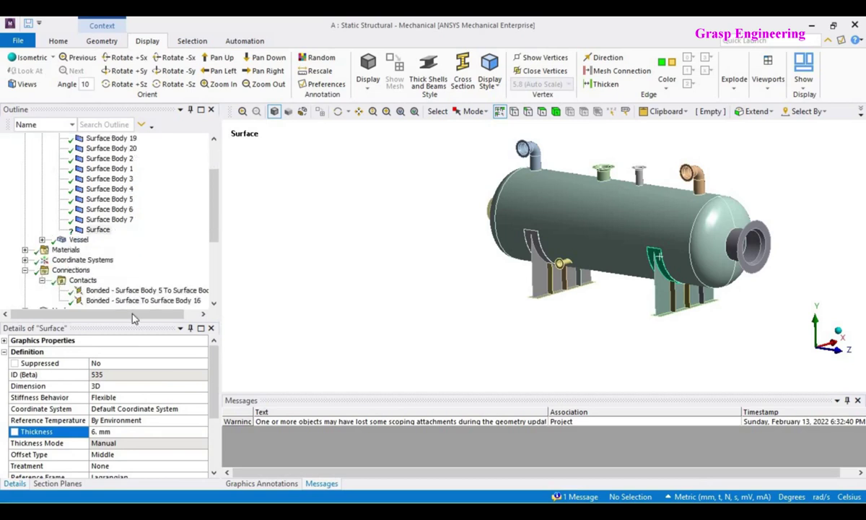
Assign Structural Steel as the material of the second wear plate body, Surface.
{"action": "scroll", "coordinate": [150, 443], "scroll_direction": "down", "scroll_amount": 3}
{"action": "left_click", "coordinate": [148, 431]}
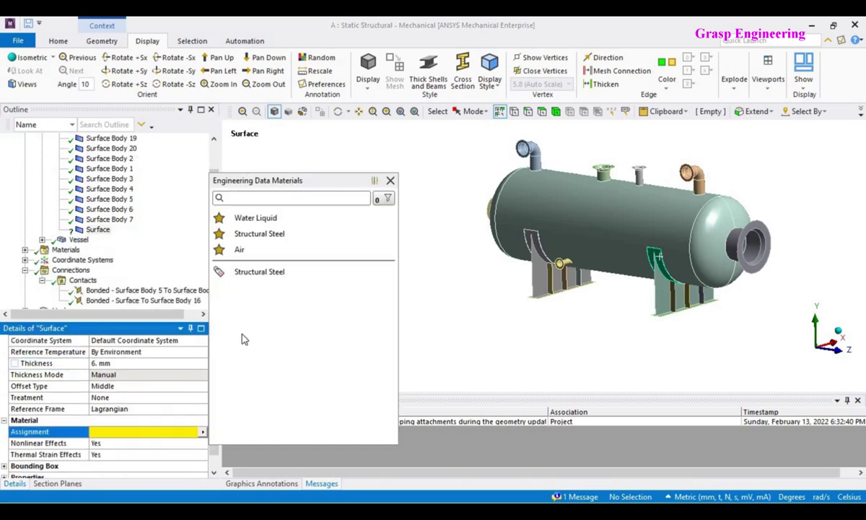
{"action": "left_click", "coordinate": [238, 272]}
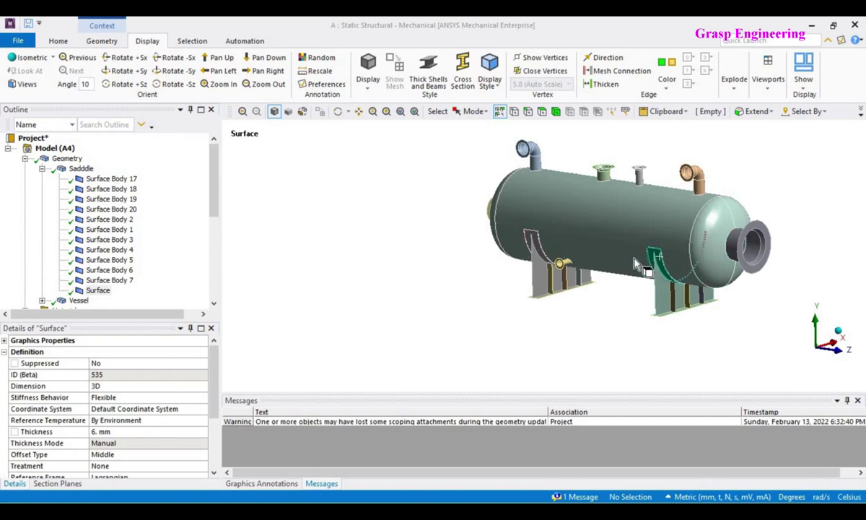
{"action": "scroll", "coordinate": [634, 265], "scroll_direction": "down", "scroll_amount": 2}
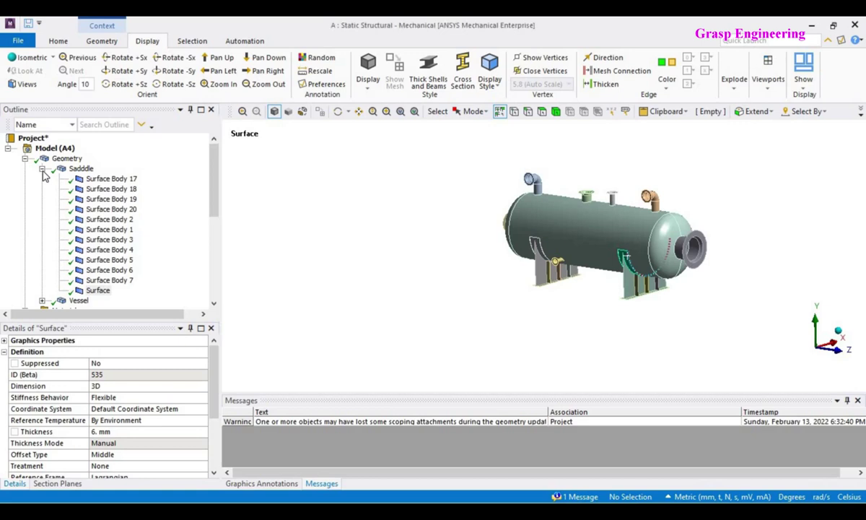
Generate the mesh for the Sadddle part only.
{"action": "double_click", "coordinate": [82, 168]}
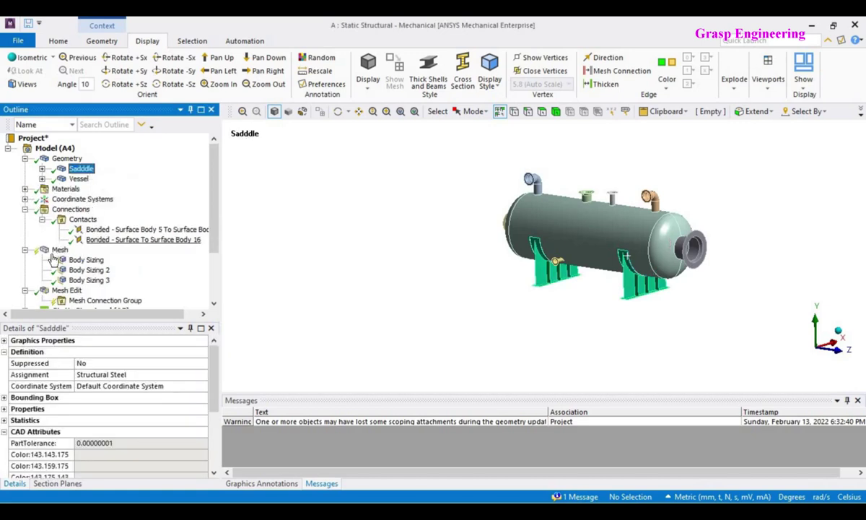
{"action": "right_click", "coordinate": [84, 174]}
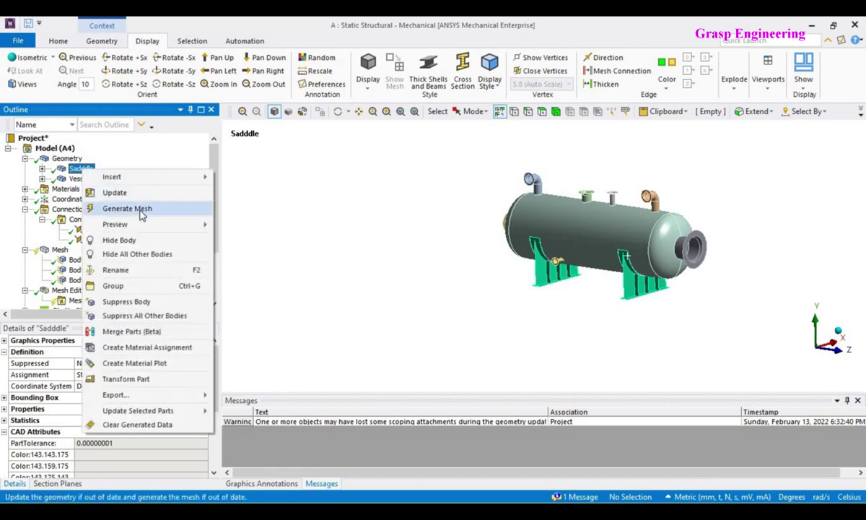
{"action": "left_click", "coordinate": [136, 208]}
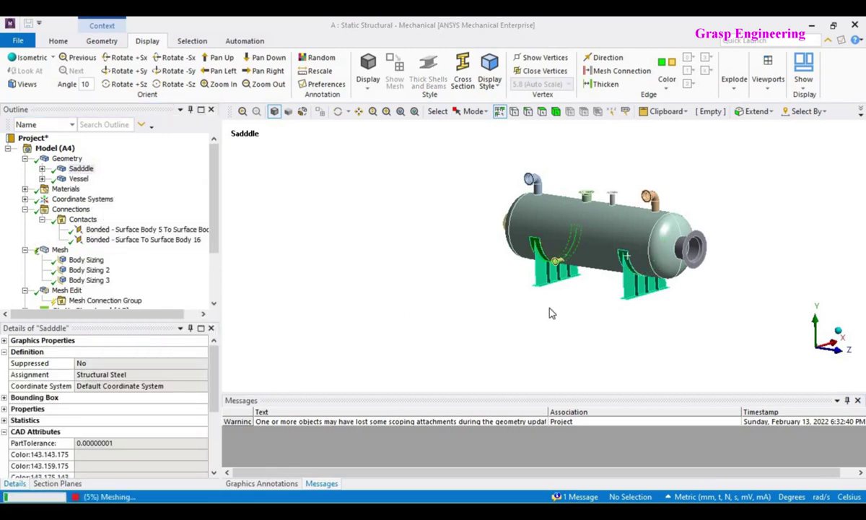
{"action": "scroll", "coordinate": [556, 310], "scroll_direction": "up", "scroll_amount": 5}
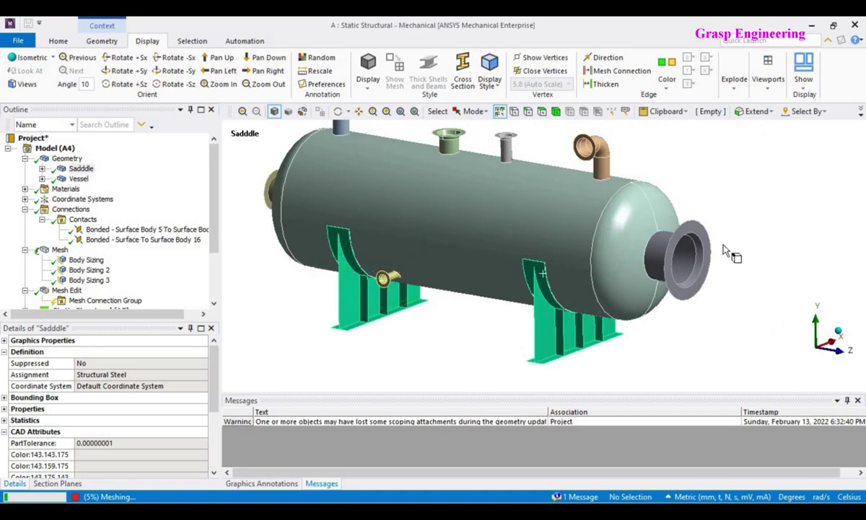
{"action": "scroll", "coordinate": [747, 234], "scroll_direction": "down", "scroll_amount": 2}
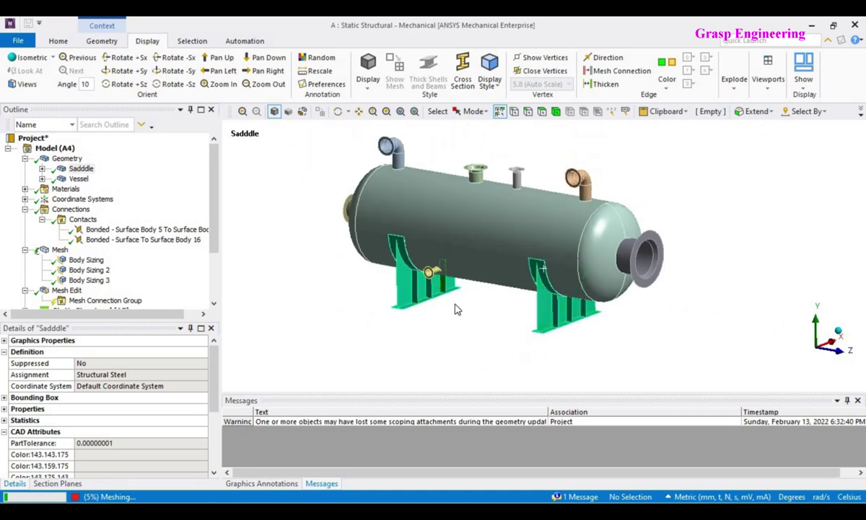
Hide the vessel shell body and the whole Sadddle part so only the nozzles stay displayed.
{"action": "left_click", "coordinate": [496, 262]}
{"action": "right_click", "coordinate": [509, 250]}
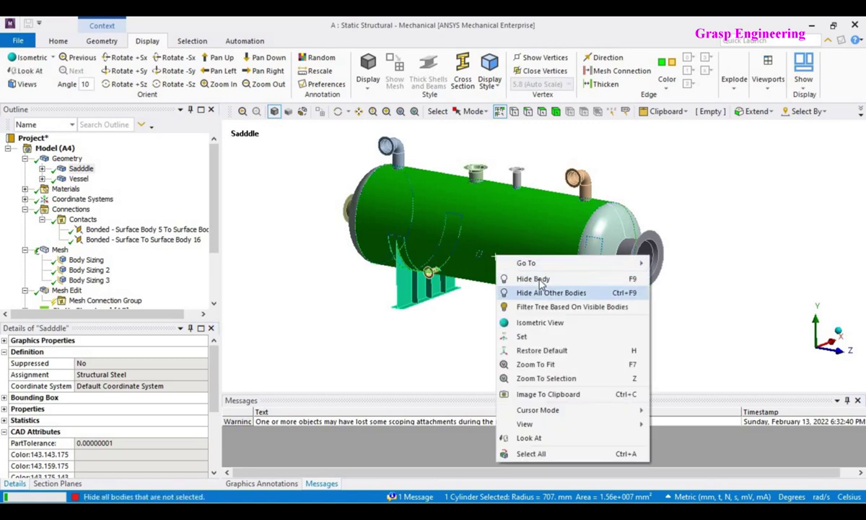
{"action": "left_click", "coordinate": [574, 277]}
{"action": "scroll", "coordinate": [587, 266], "scroll_direction": "down", "scroll_amount": 2}
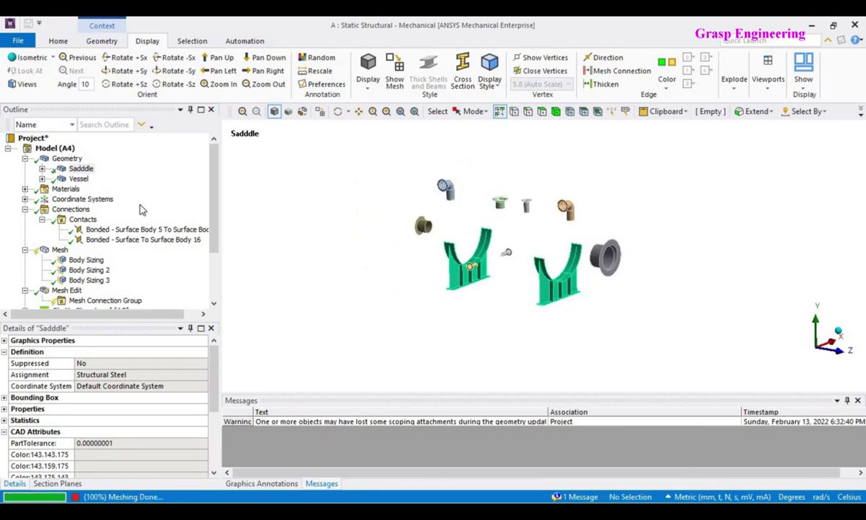
{"action": "right_click", "coordinate": [83, 170]}
{"action": "left_click", "coordinate": [116, 242]}
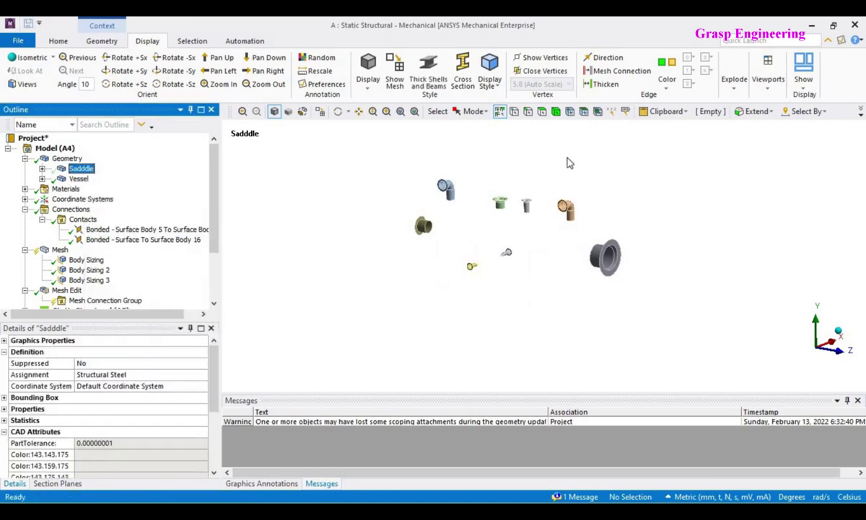
Box-select all the displayed nozzle bodies and generate the mesh on them.
{"action": "left_click", "coordinate": [473, 112]}
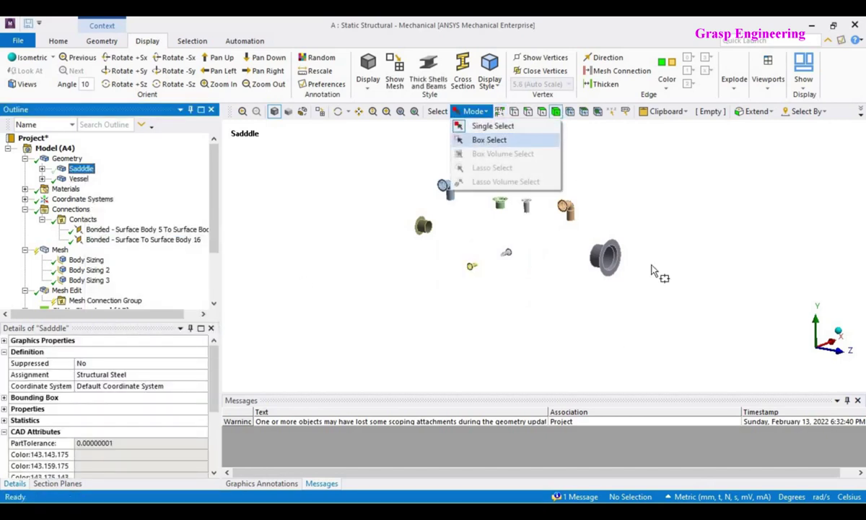
{"action": "left_click", "coordinate": [485, 142]}
{"action": "left_click_drag", "start_coordinate": [686, 307], "coordinate": [363, 164]}
{"action": "right_click", "coordinate": [369, 186]}
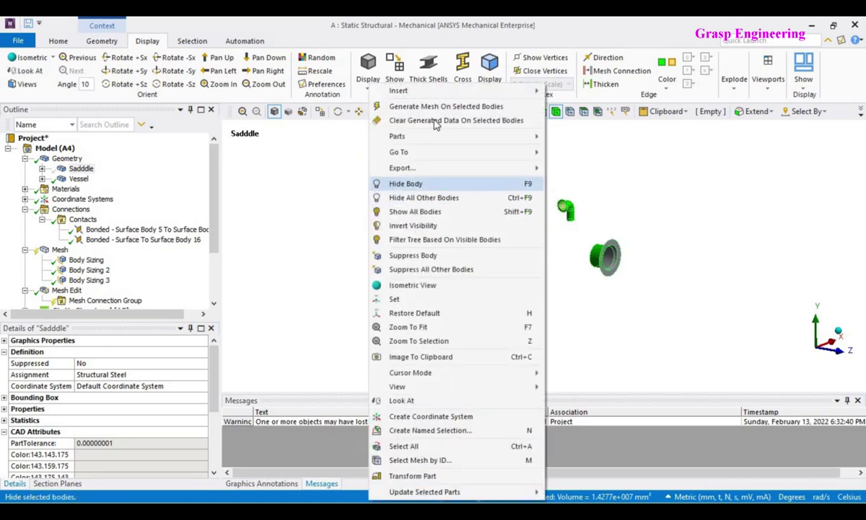
{"action": "left_click", "coordinate": [436, 107]}
Show all the hidden bodies of the vessel model again.
{"action": "right_click", "coordinate": [374, 170]}
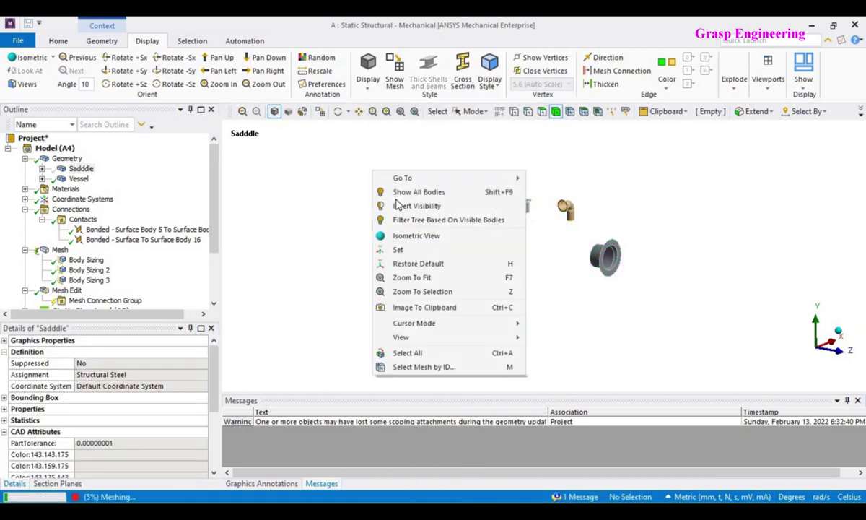
{"action": "left_click", "coordinate": [394, 191]}
{"action": "left_click", "coordinate": [474, 111]}
{"action": "left_click", "coordinate": [490, 136]}
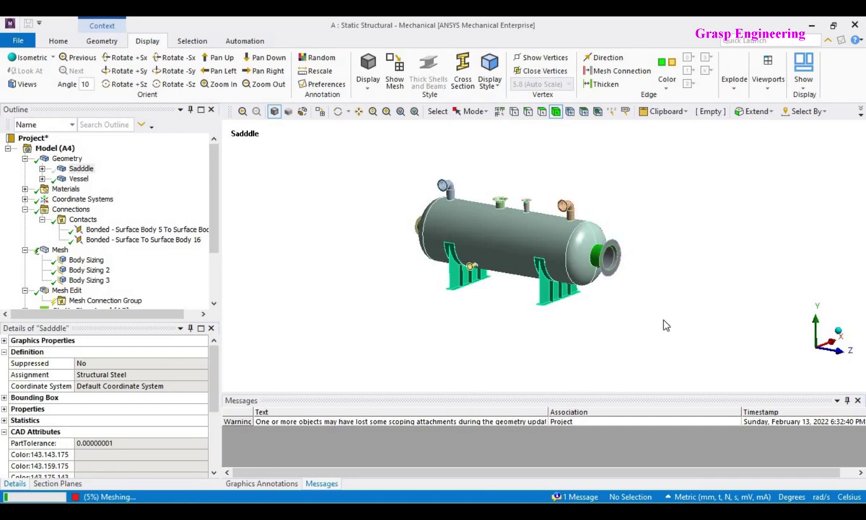
Generate the mesh on the vessel shell body only.
{"action": "scroll", "coordinate": [665, 325], "scroll_direction": "up", "scroll_amount": 2}
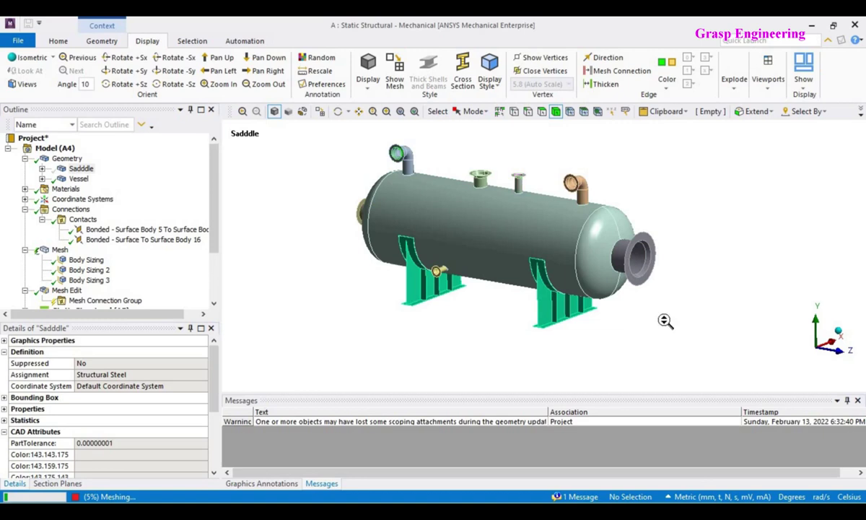
{"action": "left_click", "coordinate": [478, 244]}
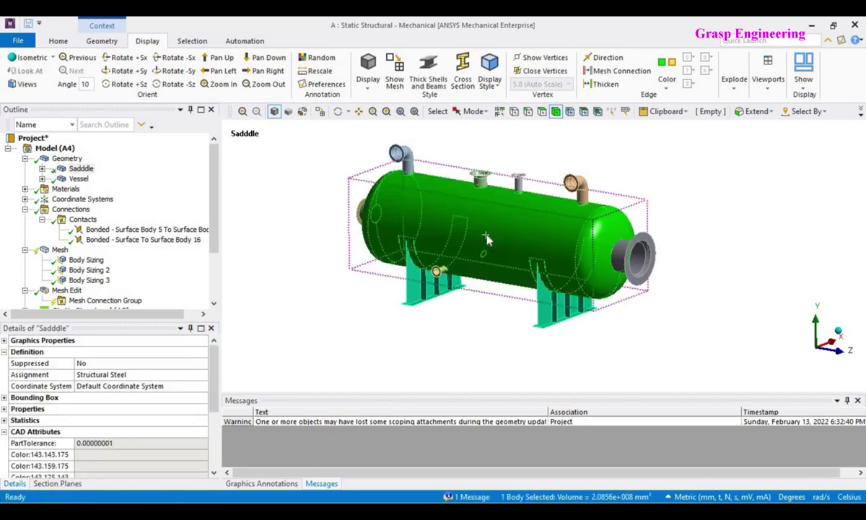
{"action": "right_click", "coordinate": [485, 246]}
{"action": "left_click", "coordinate": [532, 136]}
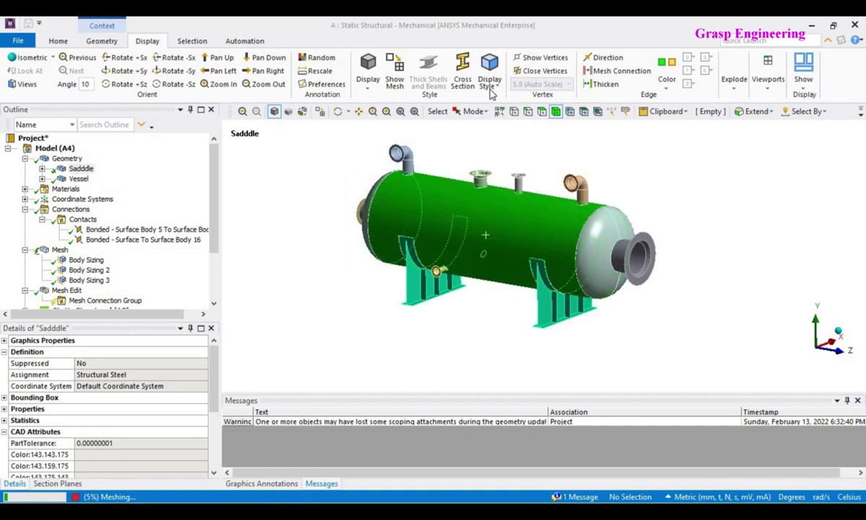
{"action": "scroll", "coordinate": [656, 323], "scroll_direction": "up", "scroll_amount": 2}
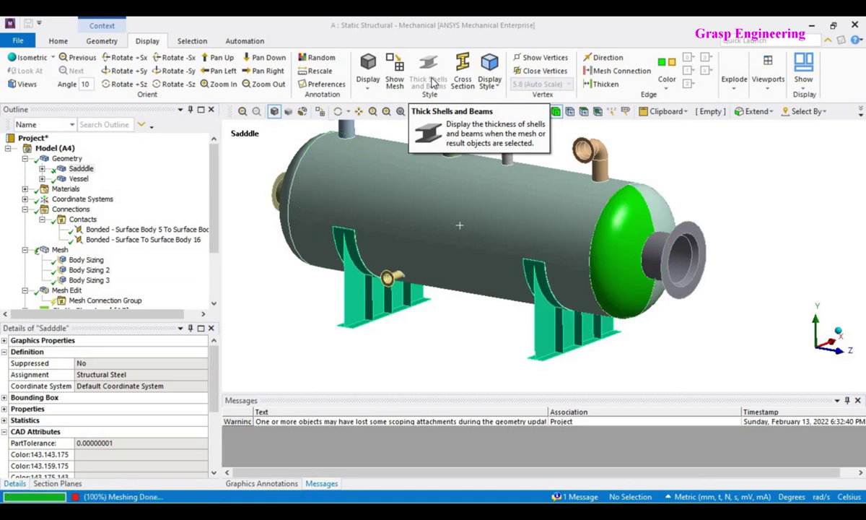
Display the vessel mesh with Thick Shells and Beams and examine the shell thickness at the large end nozzle and its flange.
{"action": "left_click", "coordinate": [60, 250]}
{"action": "scroll", "coordinate": [503, 242], "scroll_direction": "up", "scroll_amount": 3}
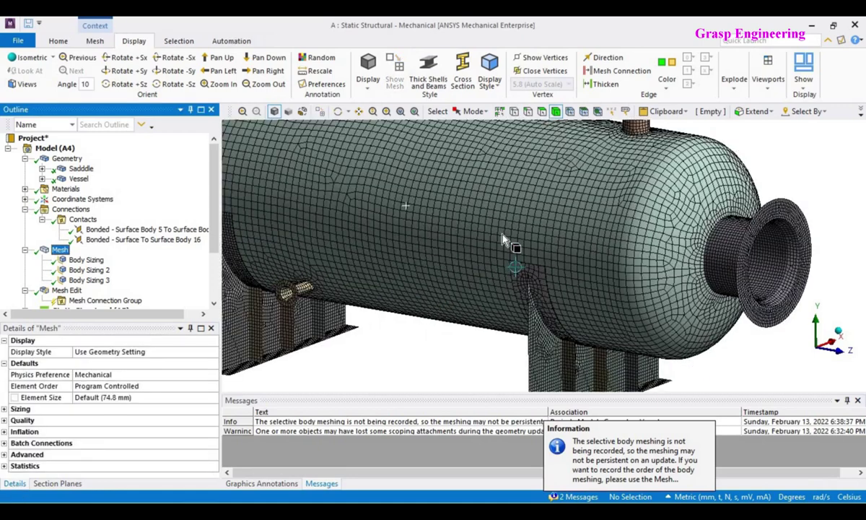
{"action": "left_click", "coordinate": [429, 81]}
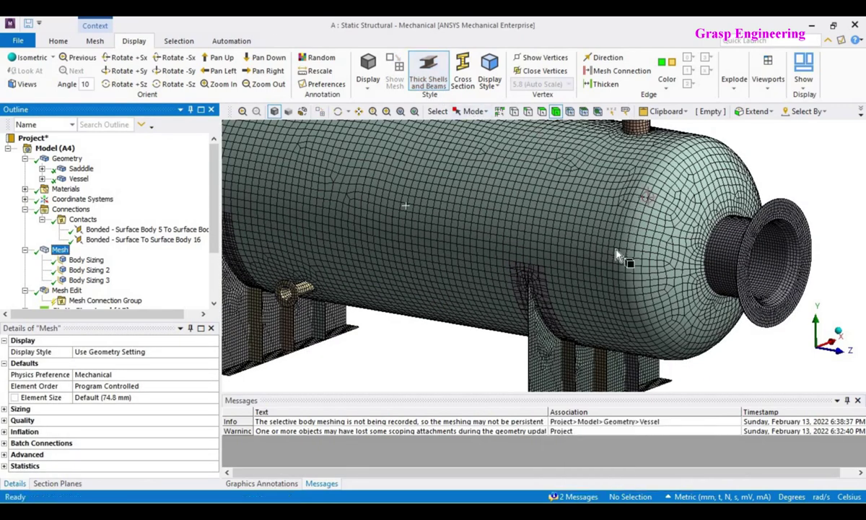
{"action": "middle_click_drag", "start_coordinate": [592, 238], "coordinate": [689, 202]}
{"action": "scroll", "coordinate": [654, 257], "scroll_direction": "up", "scroll_amount": 4}
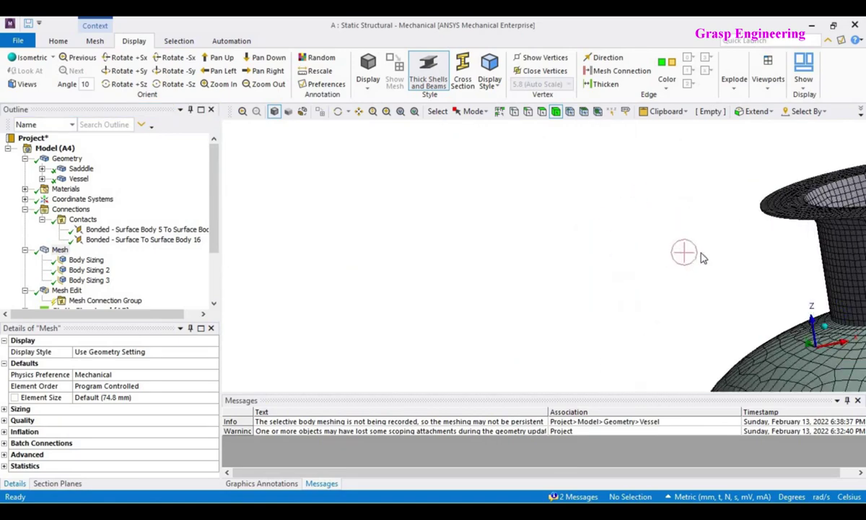
{"action": "middle_click_drag", "start_coordinate": [716, 261], "coordinate": [492, 271], "text": "ctrl"}
{"action": "middle_click_drag", "start_coordinate": [417, 279], "coordinate": [652, 155]}
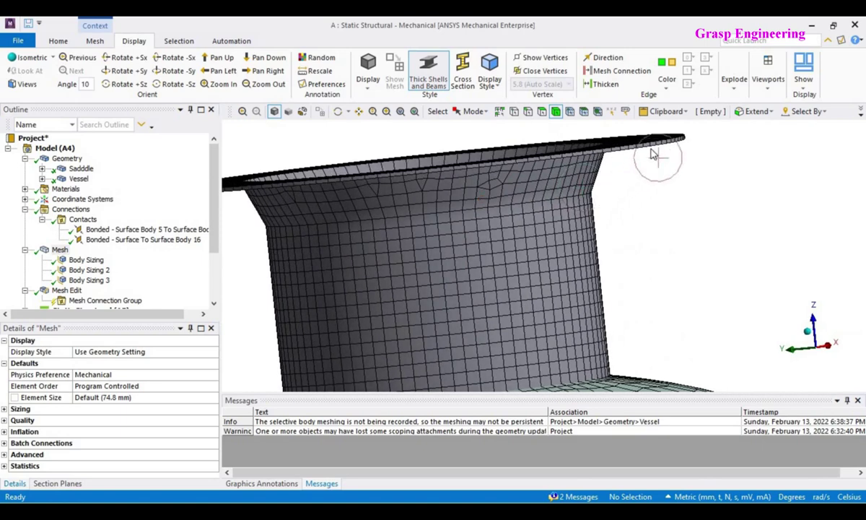
{"action": "left_click", "coordinate": [427, 73]}
{"action": "left_click", "coordinate": [431, 75]}
Examine the mesh where the wear plate meets the shell, and turn off the Thick Shells and Beams display.
{"action": "scroll", "coordinate": [578, 181], "scroll_direction": "down", "scroll_amount": 3}
{"action": "middle_click_drag", "start_coordinate": [605, 307], "coordinate": [636, 58], "text": "ctrl"}
{"action": "scroll", "coordinate": [508, 266], "scroll_direction": "up", "scroll_amount": 3}
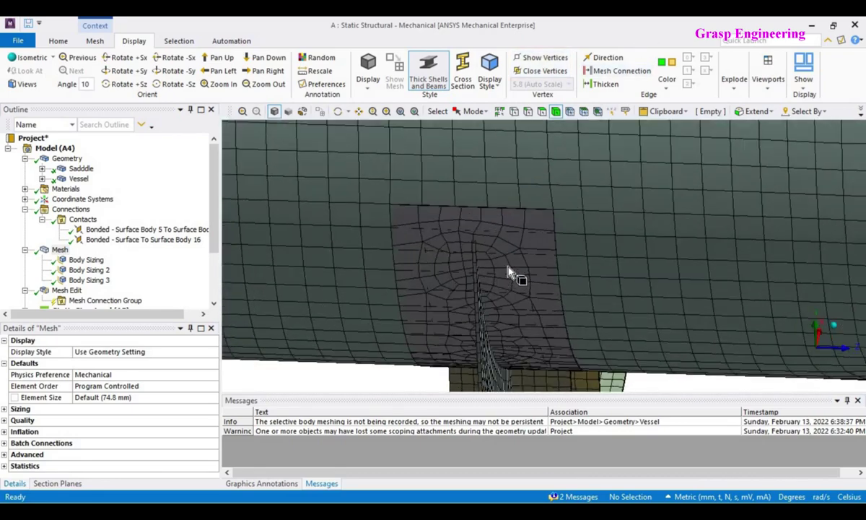
{"action": "middle_click_drag", "start_coordinate": [557, 206], "coordinate": [462, 180]}
{"action": "left_click", "coordinate": [438, 87]}
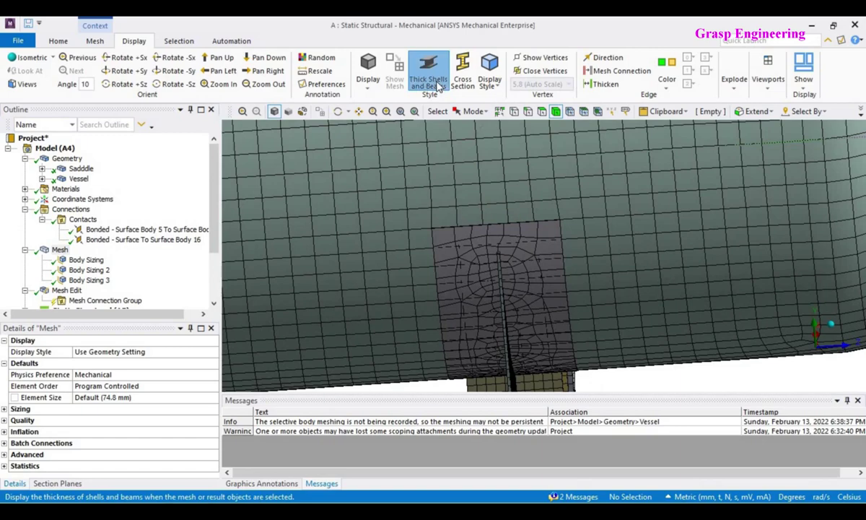
Compare the wear plate mesh with the adjoining saddle and shell meshes from both sides of the vessel.
{"action": "mouse_move", "coordinate": [621, 282]}
{"action": "middle_mouse_down"}
{"action": "mouse_move", "coordinate": [592, 283]}
{"action": "mouse_move", "coordinate": [616, 291]}
{"action": "middle_mouse_up"}
{"action": "scroll", "coordinate": [606, 281], "scroll_direction": "down", "scroll_amount": 6}
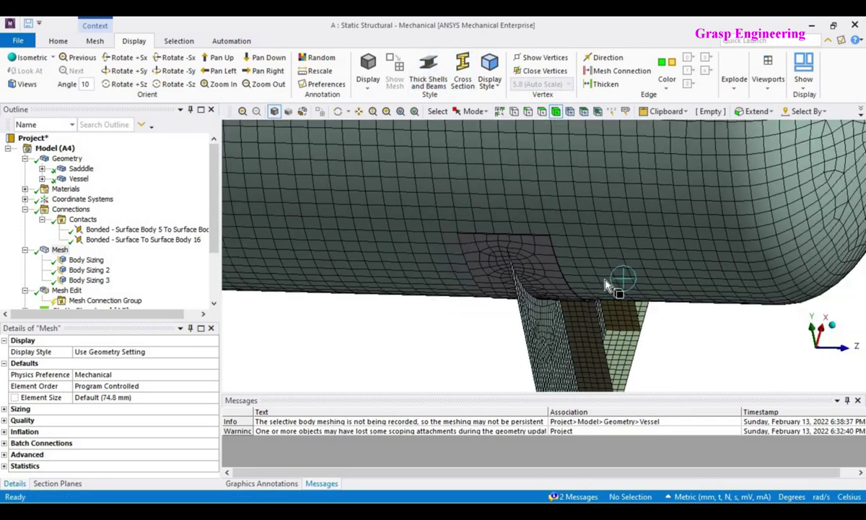
{"action": "middle_click_drag", "start_coordinate": [356, 258], "coordinate": [547, 221]}
{"action": "scroll", "coordinate": [467, 280], "scroll_direction": "up", "scroll_amount": 5}
{"action": "scroll", "coordinate": [462, 279], "scroll_direction": "down", "scroll_amount": 4}
{"action": "scroll", "coordinate": [456, 279], "scroll_direction": "up", "scroll_amount": 3}
{"action": "middle_click_drag", "start_coordinate": [606, 296], "coordinate": [346, 261]}
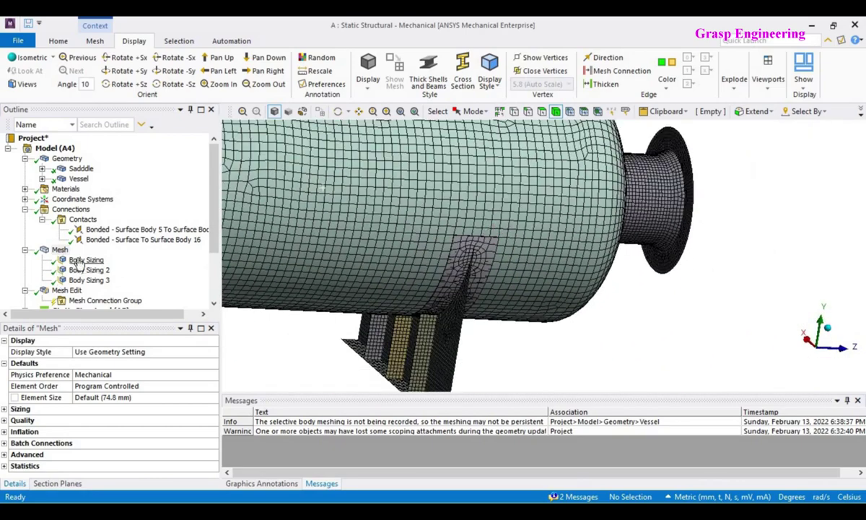
Check the body sizings and add the second wear plate to the bodies scoped in the 20 mm Body Sizing 2.
{"action": "left_click", "coordinate": [83, 260]}
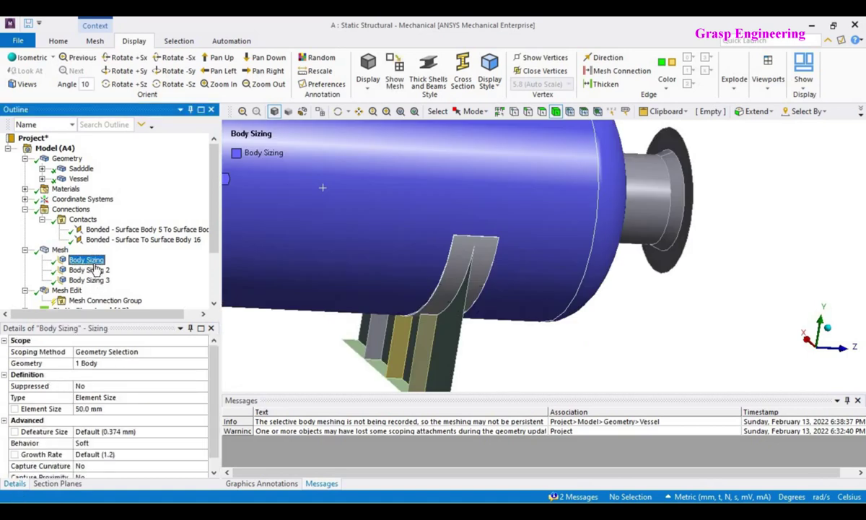
{"action": "left_click", "coordinate": [86, 270]}
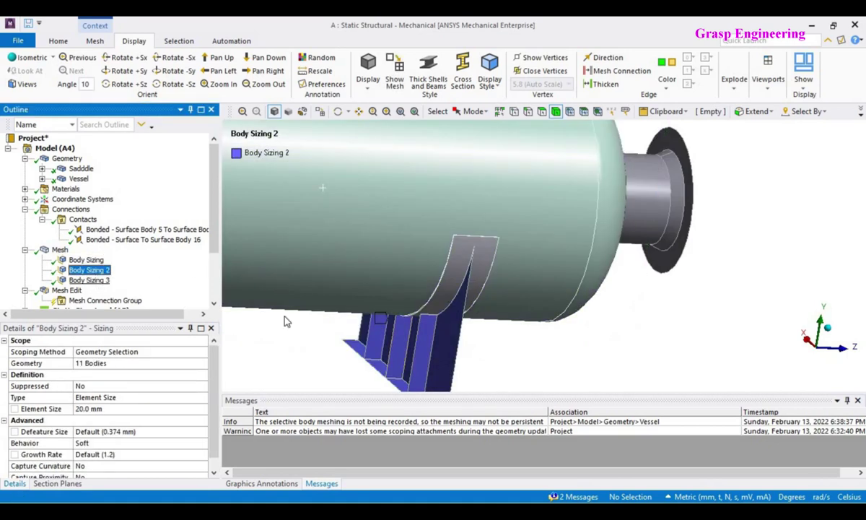
{"action": "left_click", "coordinate": [115, 362]}
{"action": "left_click", "coordinate": [109, 363]}
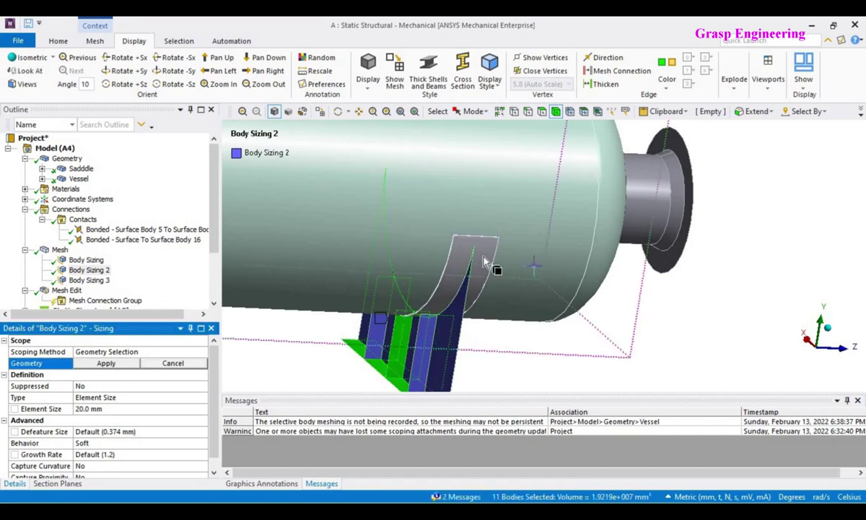
{"action": "left_click", "coordinate": [483, 256], "text": "ctrl"}
{"action": "left_click", "coordinate": [117, 366]}
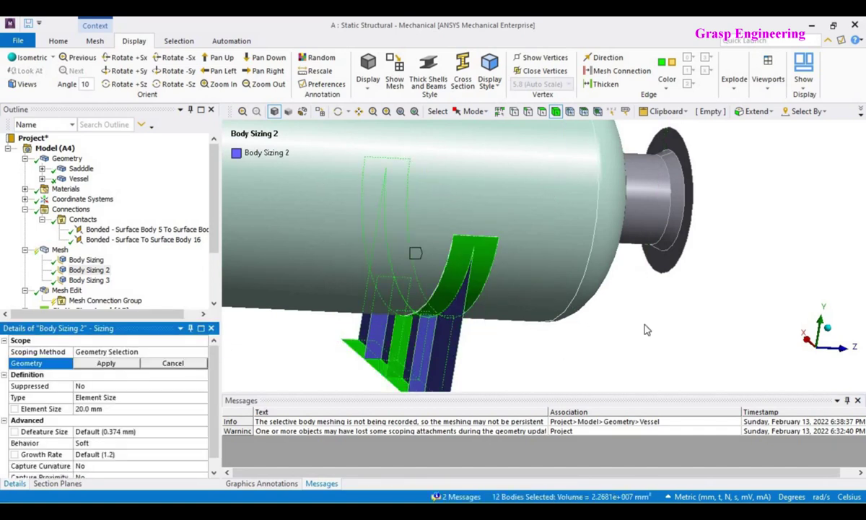
Clear the generated data on the 12 selected saddle bodies and generate their mesh again.
{"action": "right_click", "coordinate": [699, 309]}
{"action": "left_click", "coordinate": [729, 55]}
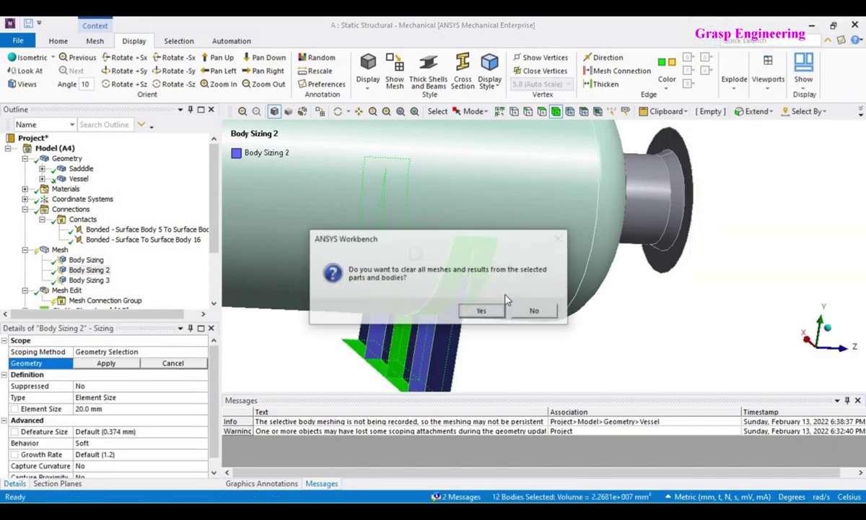
{"action": "left_click", "coordinate": [479, 315]}
{"action": "right_click", "coordinate": [744, 169]}
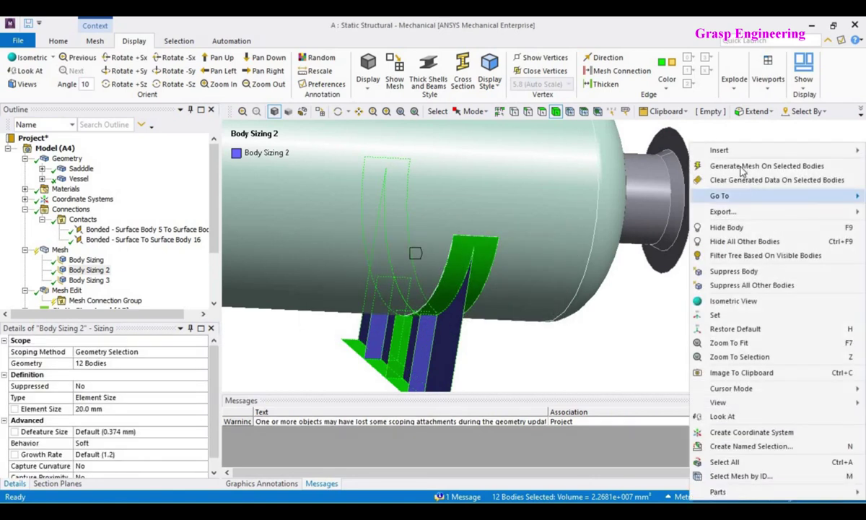
{"action": "left_click", "coordinate": [743, 168]}
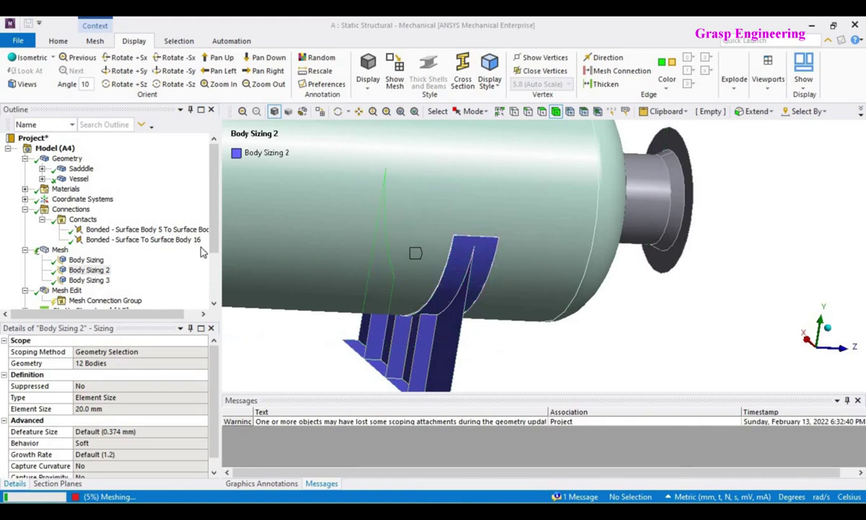
{"action": "left_click_drag", "start_coordinate": [213, 246], "coordinate": [213, 260]}
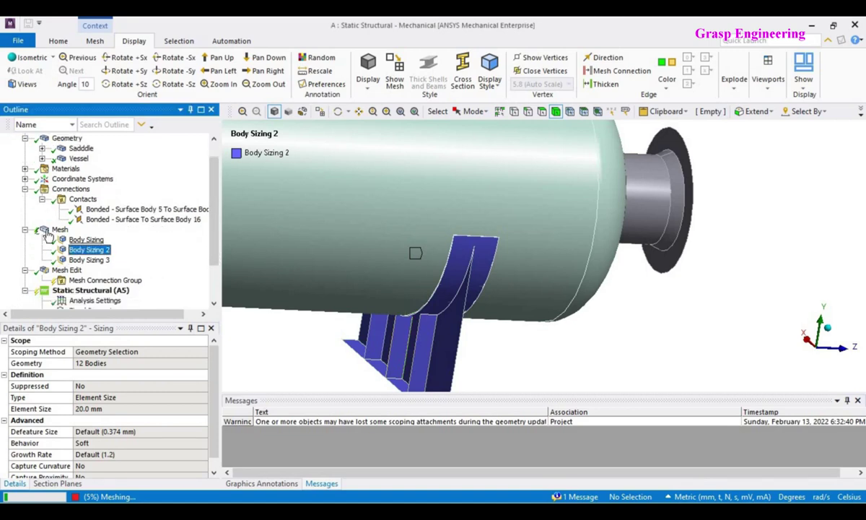
Display the regenerated mesh and examine the saddle and wear plate elements against the shell.
{"action": "scroll", "coordinate": [543, 286], "scroll_direction": "down", "scroll_amount": 1}
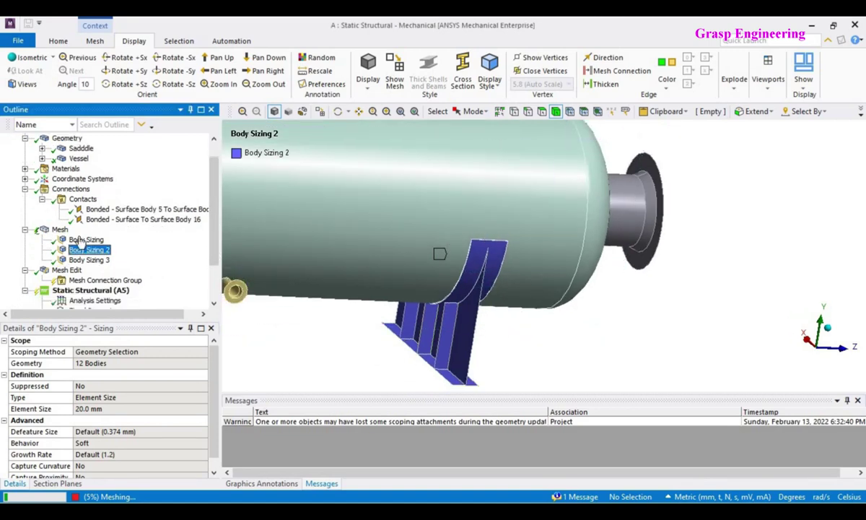
{"action": "scroll", "coordinate": [517, 281], "scroll_direction": "down", "scroll_amount": 3}
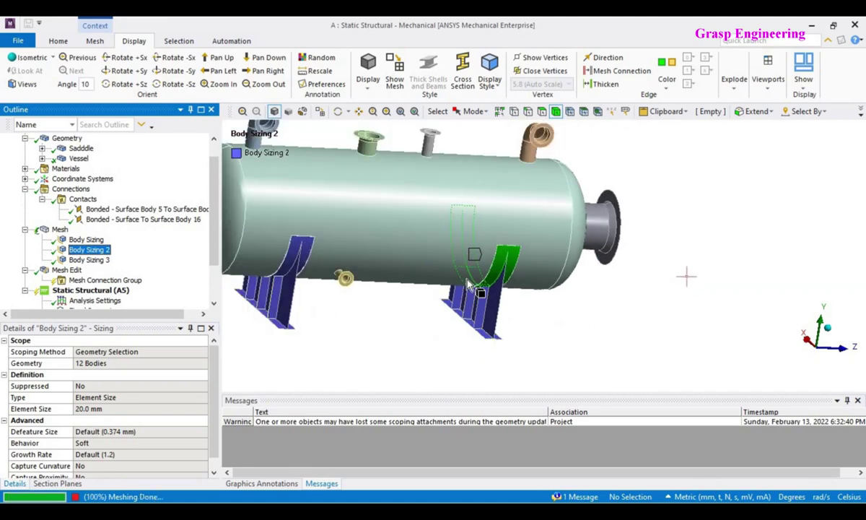
{"action": "left_click", "coordinate": [59, 230]}
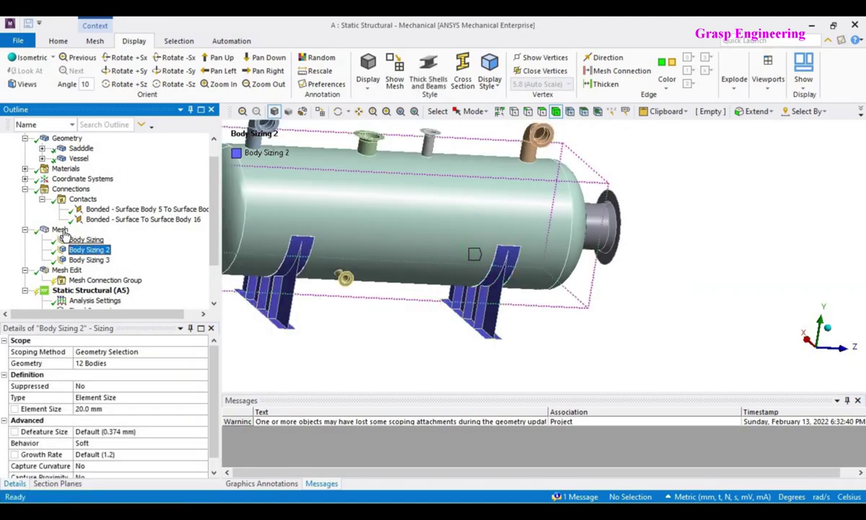
{"action": "scroll", "coordinate": [459, 282], "scroll_direction": "up", "scroll_amount": 5}
{"action": "scroll", "coordinate": [527, 280], "scroll_direction": "down", "scroll_amount": 5}
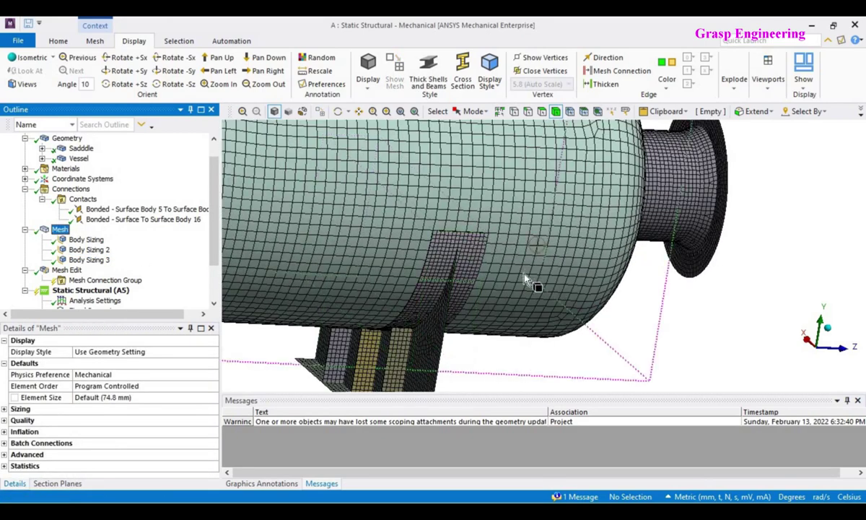
{"action": "middle_click_drag", "start_coordinate": [686, 268], "coordinate": [578, 265]}
Activate Section Plane1 to cut the vessel mesh near the saddle, and turn on the Thick Shells and Beams display.
{"action": "left_click", "coordinate": [58, 484]}
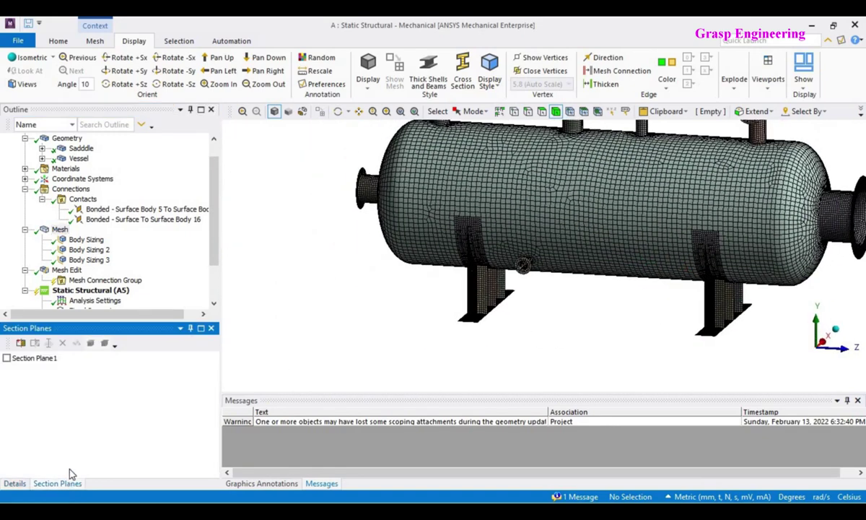
{"action": "left_click", "coordinate": [7, 359]}
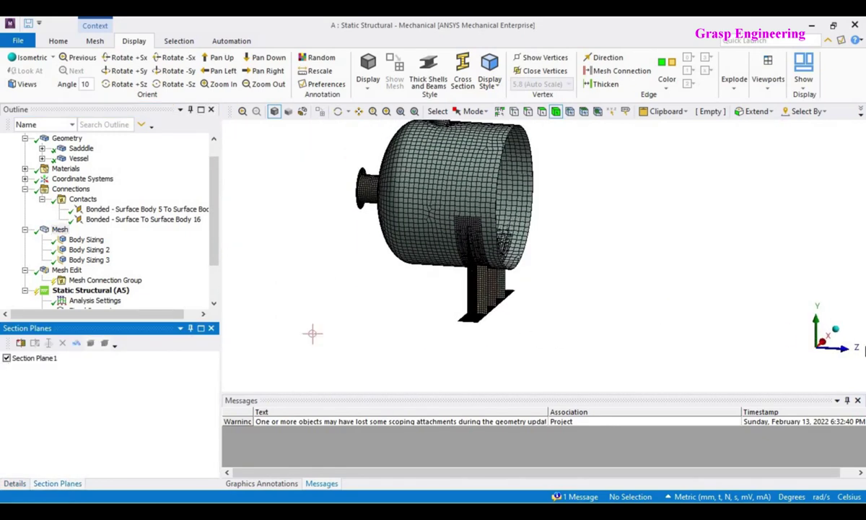
{"action": "left_click", "coordinate": [813, 353]}
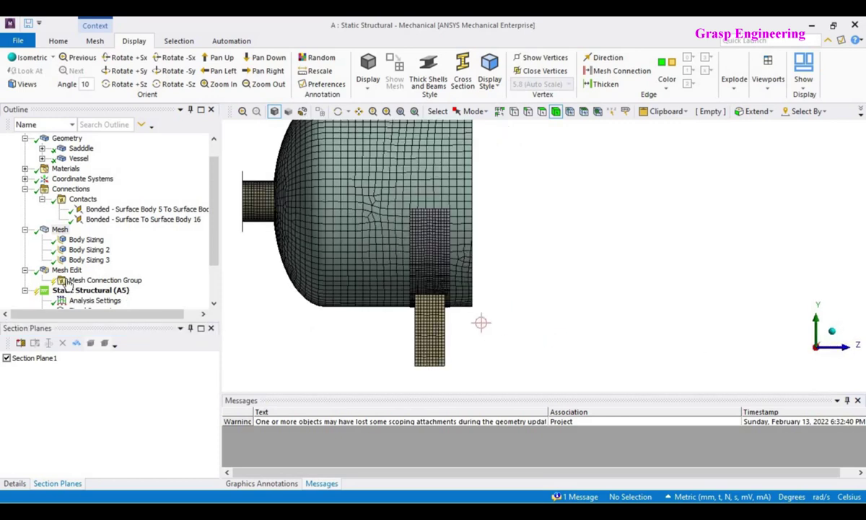
{"action": "left_click_drag", "start_coordinate": [495, 256], "coordinate": [365, 257]}
{"action": "left_click", "coordinate": [419, 80]}
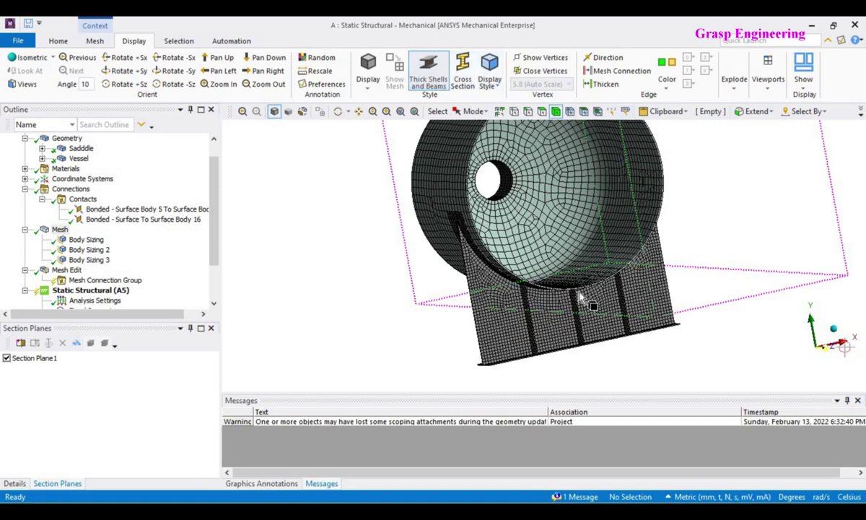
Examine the sectioned shell and wear plate mesh from the end view and the side view.
{"action": "scroll", "coordinate": [546, 299], "scroll_direction": "up", "scroll_amount": 5}
{"action": "middle_click_drag", "start_coordinate": [423, 235], "coordinate": [505, 297], "text": "ctrl"}
{"action": "scroll", "coordinate": [517, 296], "scroll_direction": "up", "scroll_amount": 2}
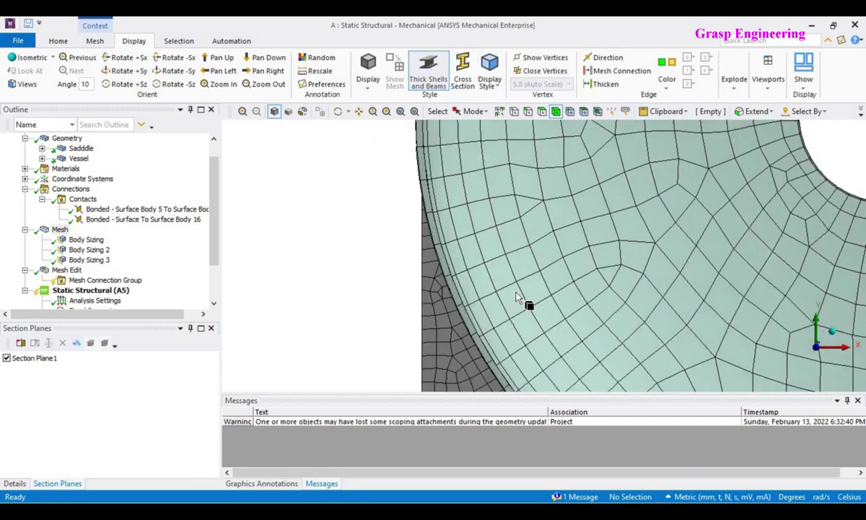
{"action": "scroll", "coordinate": [517, 294], "scroll_direction": "up", "scroll_amount": 2}
{"action": "scroll", "coordinate": [517, 294], "scroll_direction": "down", "scroll_amount": 4}
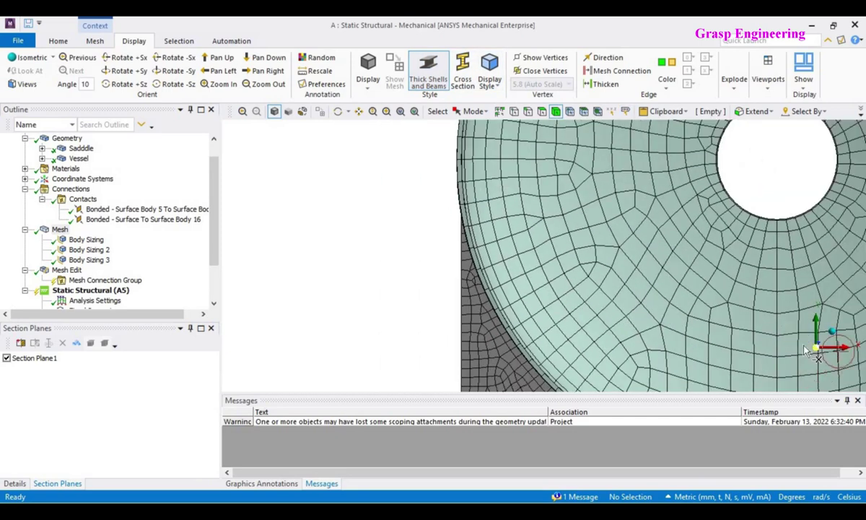
{"action": "left_click", "coordinate": [797, 348]}
{"action": "scroll", "coordinate": [514, 265], "scroll_direction": "down", "scroll_amount": 2}
{"action": "middle_click_drag", "start_coordinate": [531, 267], "coordinate": [628, 247], "text": "ctrl"}
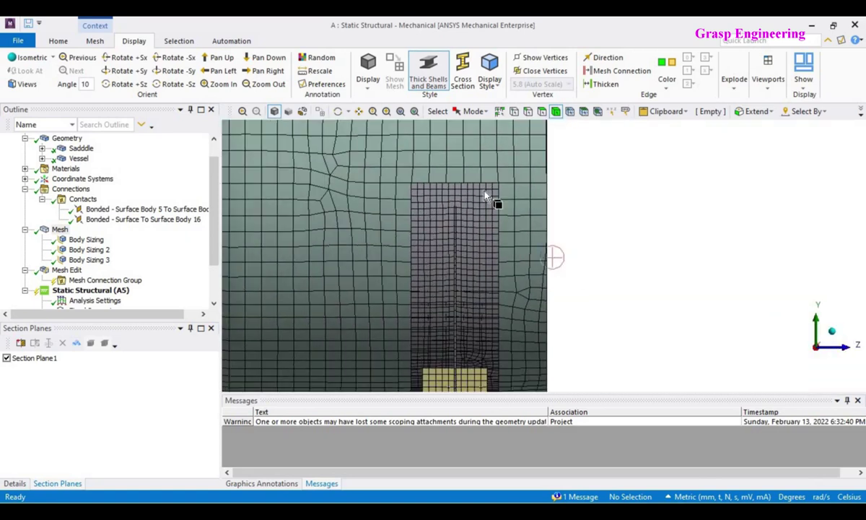
{"action": "scroll", "coordinate": [490, 280], "scroll_direction": "down", "scroll_amount": 5}
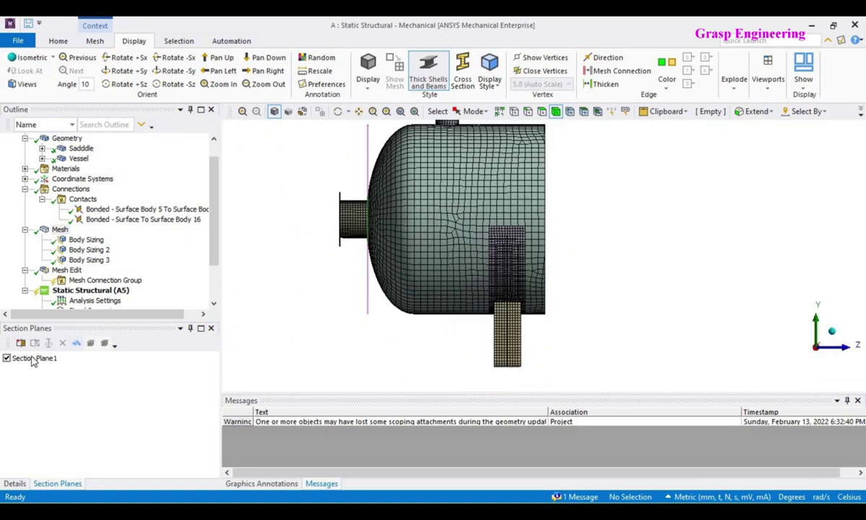
Edit Section Plane1 and shift its cut so that it passes through the saddle wear plate.
{"action": "left_click", "coordinate": [30, 358]}
{"action": "left_click", "coordinate": [34, 344]}
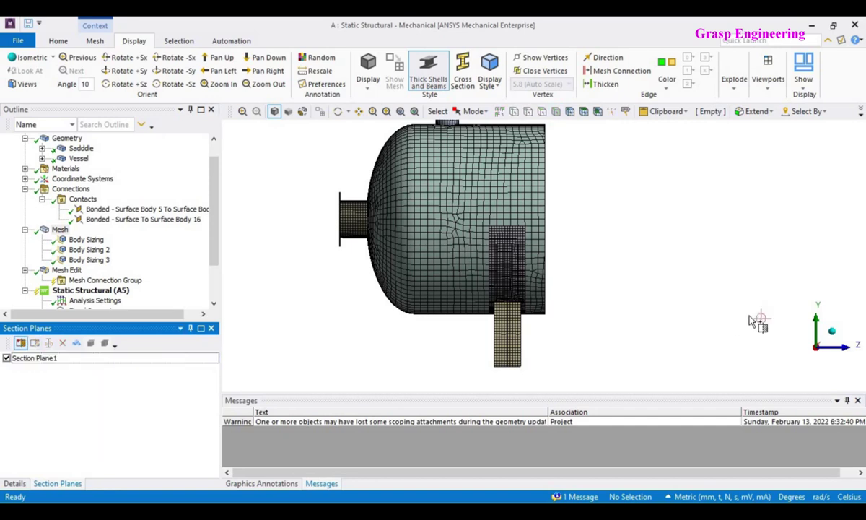
{"action": "scroll", "coordinate": [722, 289], "scroll_direction": "down", "scroll_amount": 4}
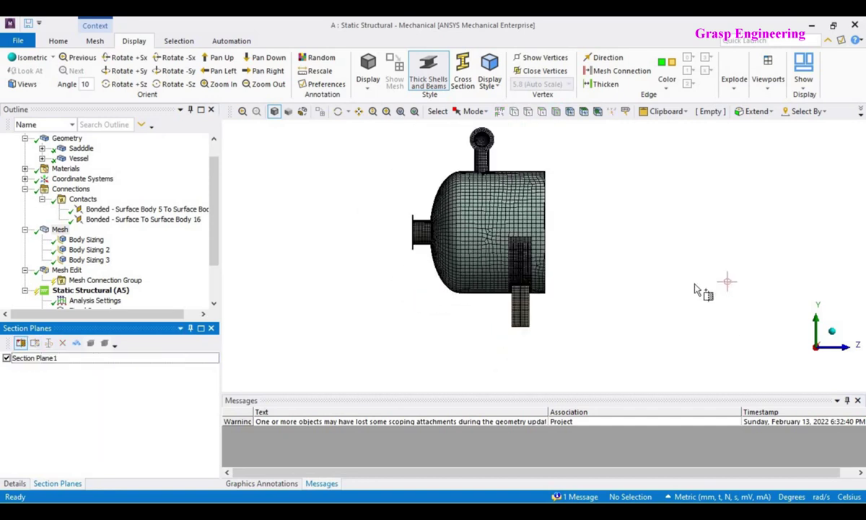
{"action": "left_click", "coordinate": [31, 360]}
{"action": "left_click", "coordinate": [34, 344]}
{"action": "left_click_drag", "start_coordinate": [545, 256], "coordinate": [533, 257]}
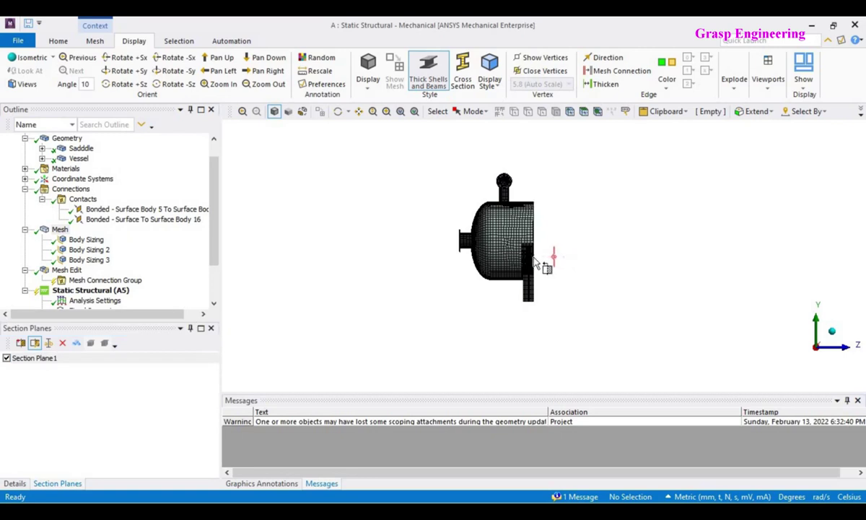
Examine the shell and wear plate thicknesses at the shifted section cut from the end view.
{"action": "scroll", "coordinate": [625, 311], "scroll_direction": "up", "scroll_amount": 8}
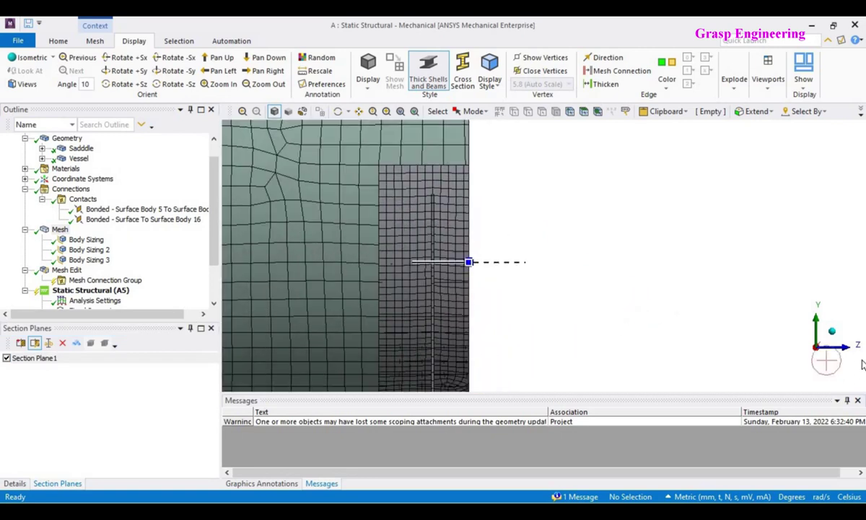
{"action": "left_click", "coordinate": [850, 349]}
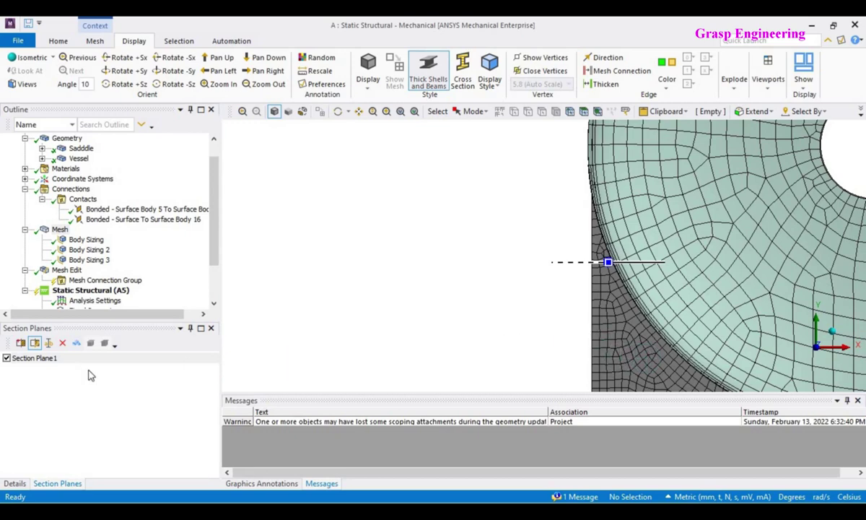
{"action": "middle_click_drag", "start_coordinate": [725, 238], "coordinate": [595, 323], "text": "ctrl"}
{"action": "scroll", "coordinate": [596, 286], "scroll_direction": "up", "scroll_amount": 3}
{"action": "scroll", "coordinate": [594, 324], "scroll_direction": "up", "scroll_amount": 5}
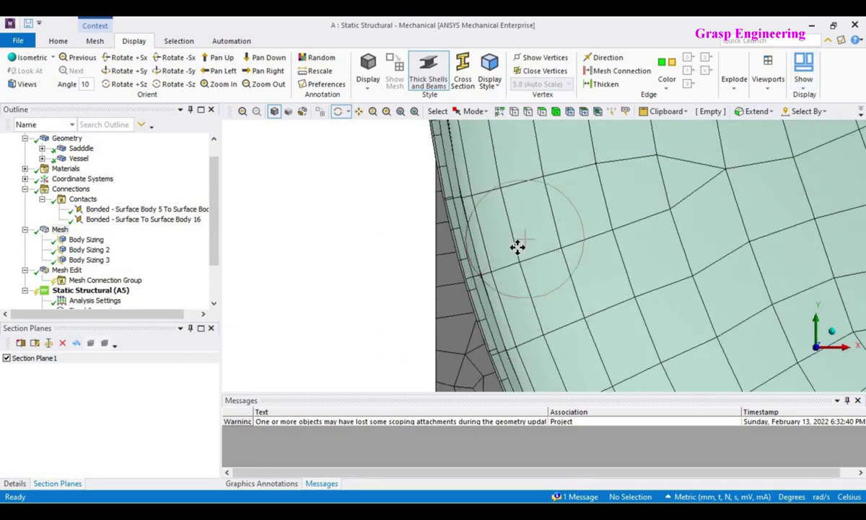
{"action": "left_click", "coordinate": [79, 159]}
{"action": "scroll", "coordinate": [443, 228], "scroll_direction": "up", "scroll_amount": 2}
{"action": "middle_click_drag", "start_coordinate": [439, 271], "coordinate": [441, 314], "text": "ctrl"}
{"action": "left_click", "coordinate": [60, 230]}
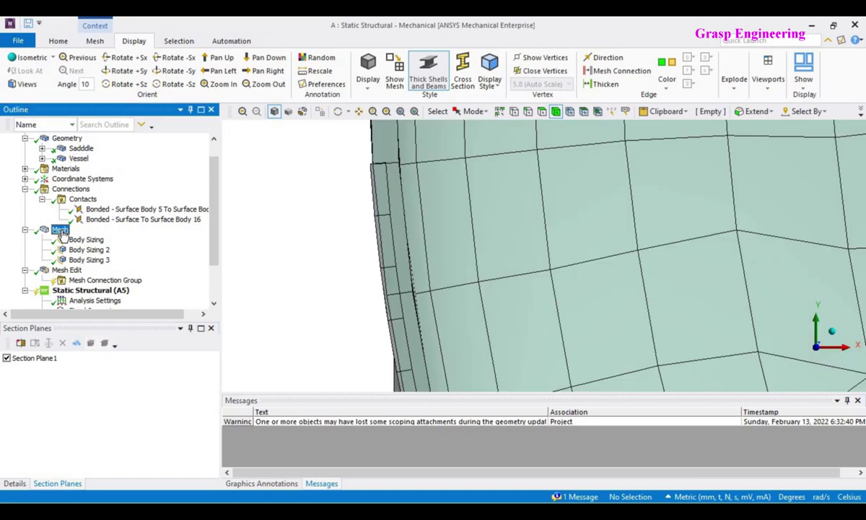
Select the wear plate at the section cut, locate its body in the tree, and check its thickness and offset type.
{"action": "middle_click_drag", "start_coordinate": [335, 234], "coordinate": [406, 165]}
{"action": "left_click", "coordinate": [500, 252]}
{"action": "scroll", "coordinate": [424, 247], "scroll_direction": "up", "scroll_amount": 3}
{"action": "middle_click_drag", "start_coordinate": [458, 254], "coordinate": [464, 274], "text": "ctrl"}
{"action": "scroll", "coordinate": [477, 296], "scroll_direction": "down", "scroll_amount": 3}
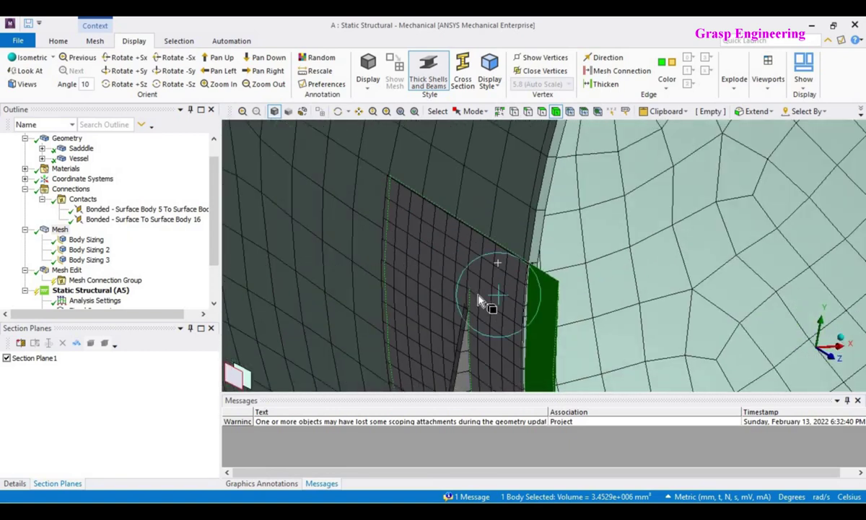
{"action": "right_click", "coordinate": [466, 268]}
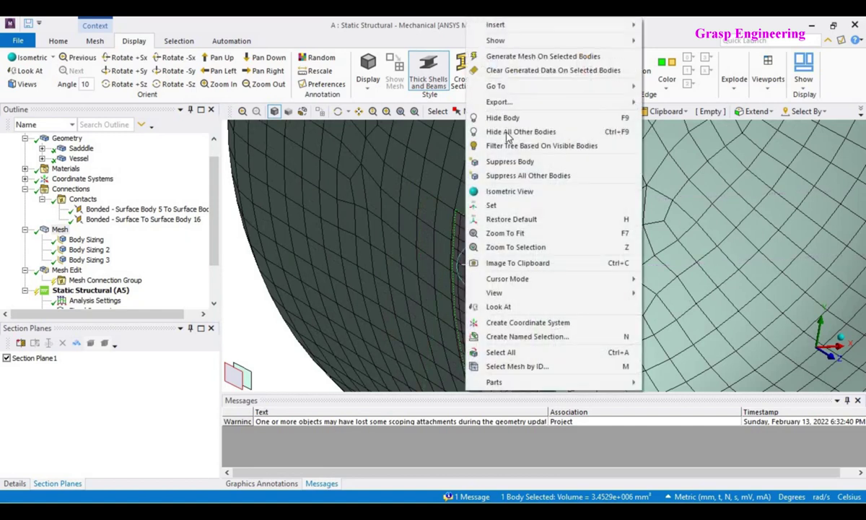
{"action": "mouse_move", "coordinate": [498, 86]}
{"action": "left_click", "coordinate": [693, 101]}
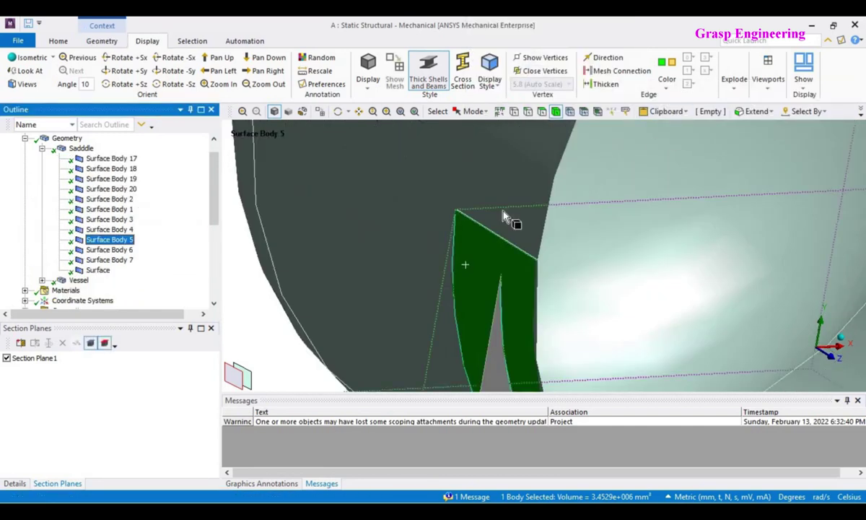
{"action": "left_click", "coordinate": [16, 483]}
{"action": "scroll", "coordinate": [166, 442], "scroll_direction": "down", "scroll_amount": 1}
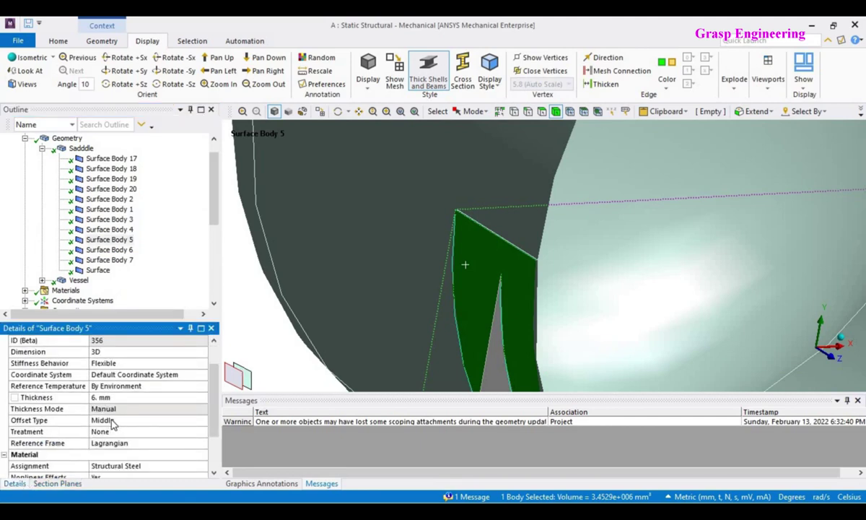
Set the Offset Type of the wear plate, Surface Body 5, to Bottom.
{"action": "left_click", "coordinate": [117, 242]}
{"action": "scroll", "coordinate": [54, 278], "scroll_direction": "down", "scroll_amount": 2}
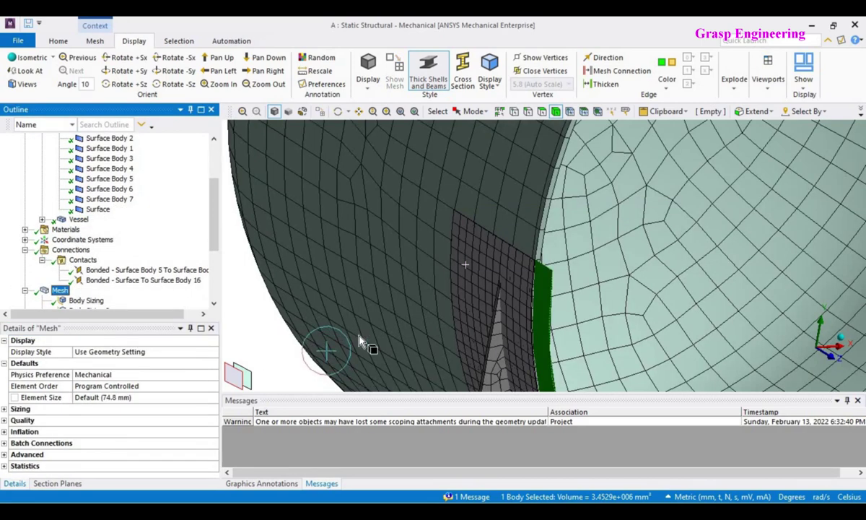
{"action": "scroll", "coordinate": [510, 270], "scroll_direction": "up", "scroll_amount": 4}
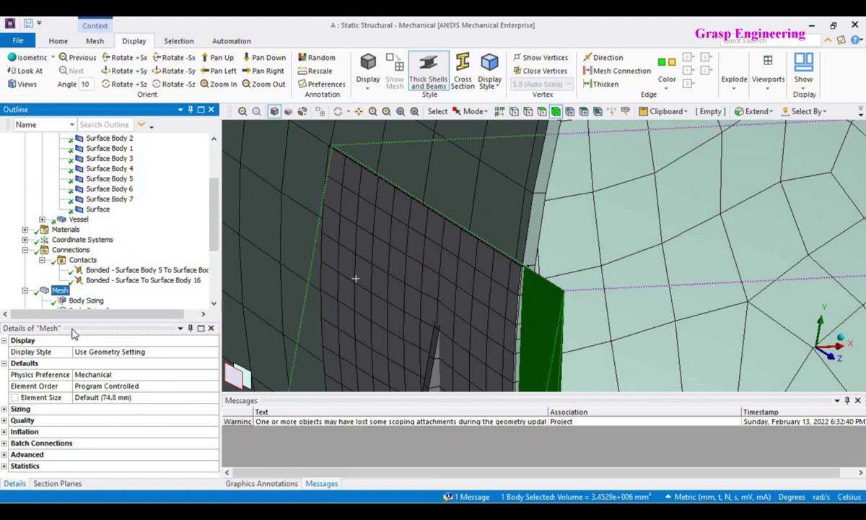
{"action": "scroll", "coordinate": [97, 249], "scroll_direction": "up", "scroll_amount": 2}
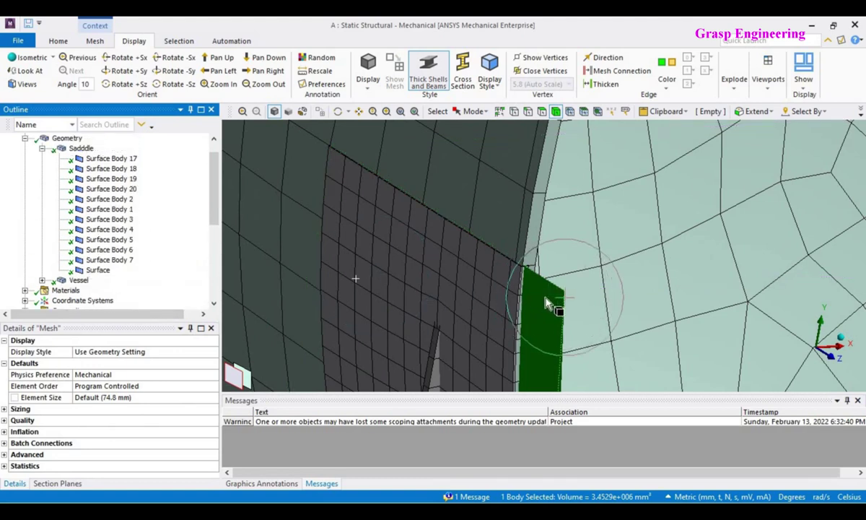
{"action": "right_click", "coordinate": [460, 263]}
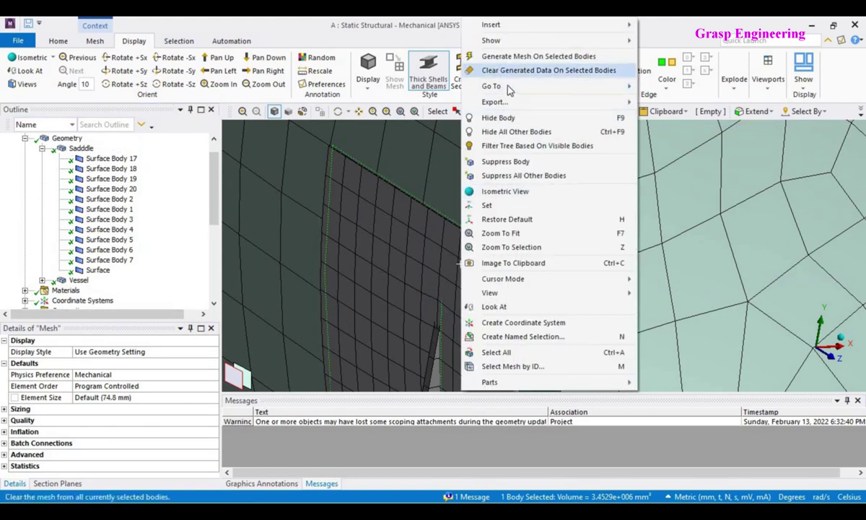
{"action": "mouse_move", "coordinate": [505, 86]}
{"action": "left_click", "coordinate": [706, 101]}
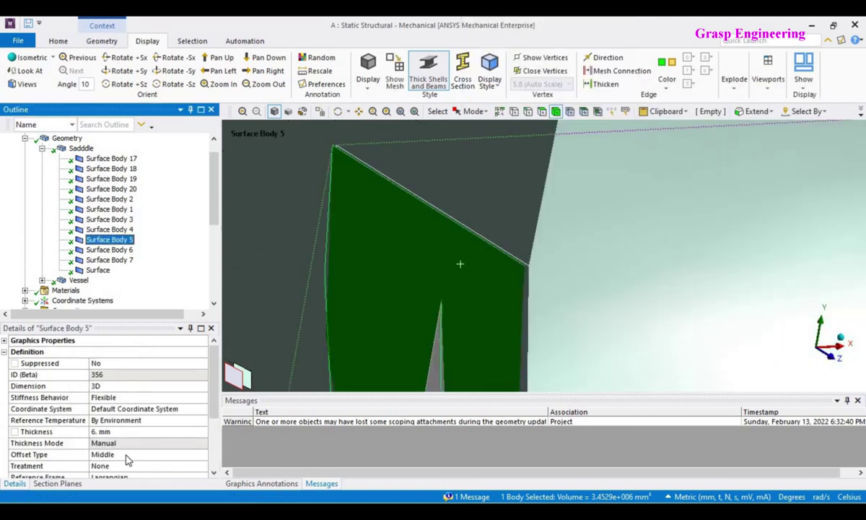
{"action": "left_click", "coordinate": [203, 456]}
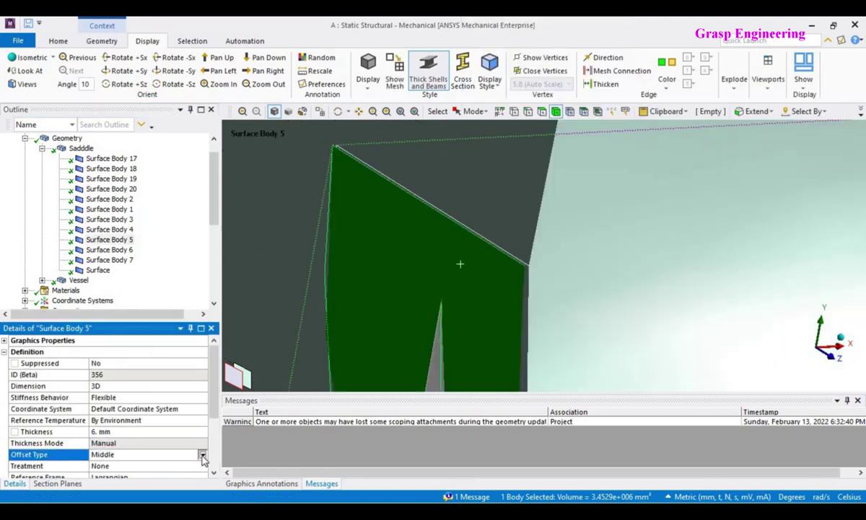
{"action": "left_click", "coordinate": [203, 458]}
{"action": "left_click", "coordinate": [104, 481]}
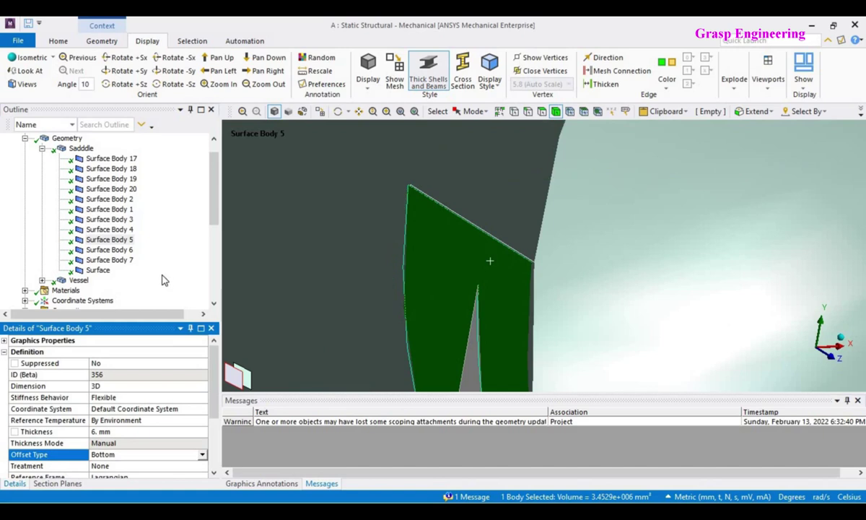
Display the mesh again and examine from several angles how the offset wear plate sits against the shell.
{"action": "scroll", "coordinate": [162, 281], "scroll_direction": "down", "scroll_amount": 3}
{"action": "left_click", "coordinate": [60, 260]}
{"action": "scroll", "coordinate": [551, 280], "scroll_direction": "up", "scroll_amount": 5}
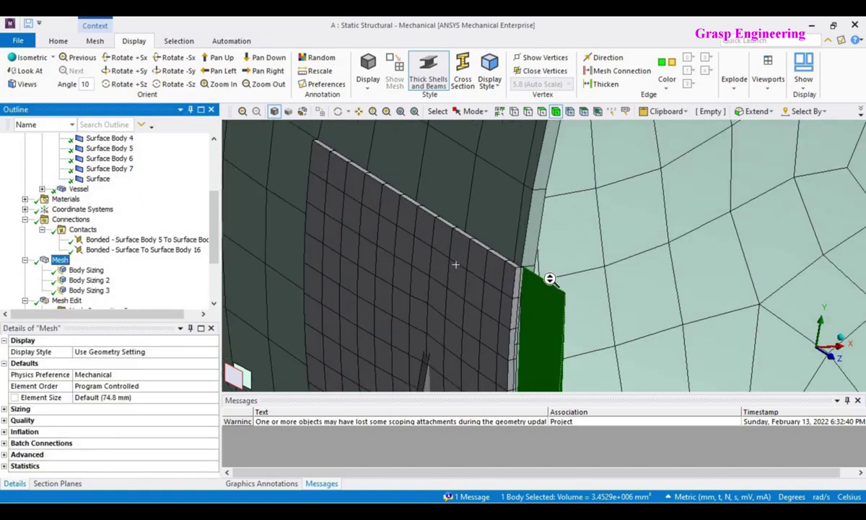
{"action": "middle_click_drag", "start_coordinate": [559, 312], "coordinate": [547, 328]}
{"action": "scroll", "coordinate": [599, 317], "scroll_direction": "down", "scroll_amount": 6}
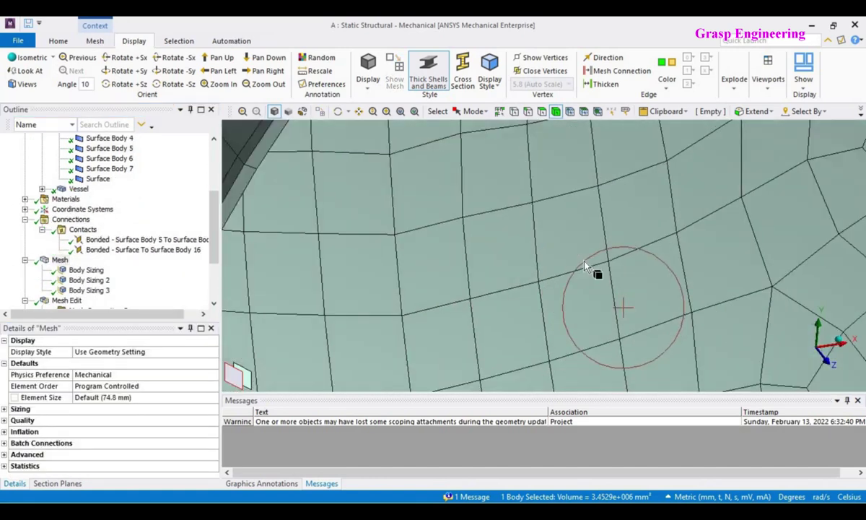
{"action": "scroll", "coordinate": [487, 316], "scroll_direction": "down", "scroll_amount": 3}
{"action": "middle_click_drag", "start_coordinate": [487, 316], "coordinate": [590, 290], "text": "ctrl"}
{"action": "scroll", "coordinate": [534, 239], "scroll_direction": "up", "scroll_amount": 6}
{"action": "scroll", "coordinate": [590, 290], "scroll_direction": "down", "scroll_amount": 2}
{"action": "middle_click_drag", "start_coordinate": [581, 239], "coordinate": [635, 249]}
{"action": "scroll", "coordinate": [520, 228], "scroll_direction": "up", "scroll_amount": 5}
{"action": "middle_click_drag", "start_coordinate": [521, 228], "coordinate": [499, 294], "text": "ctrl"}
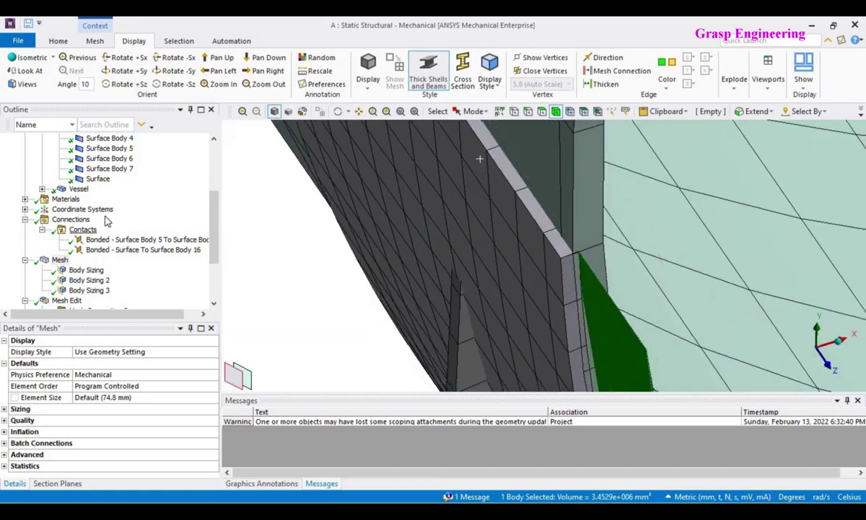
Check the thickness and offset type of the saddle bodies Surface, Surface Body 7 and Surface Body 6.
{"action": "left_click", "coordinate": [98, 179]}
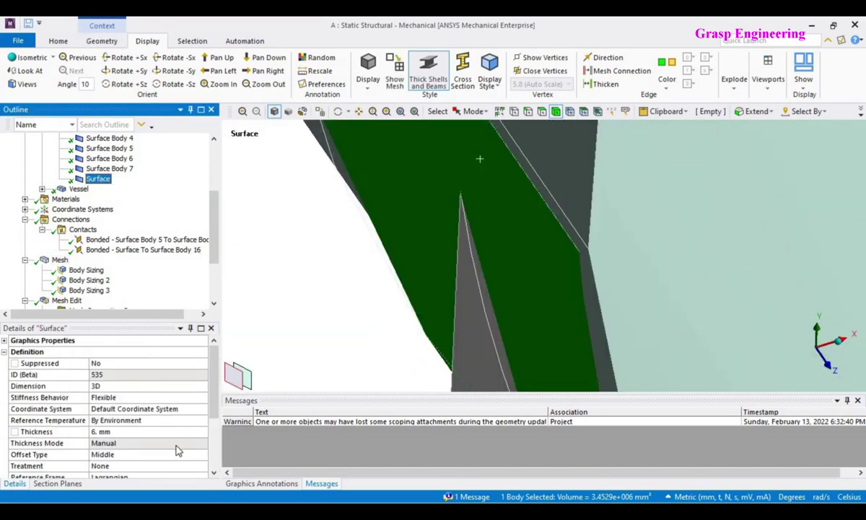
{"action": "scroll", "coordinate": [178, 451], "scroll_direction": "down", "scroll_amount": 1}
{"action": "left_click", "coordinate": [101, 169]}
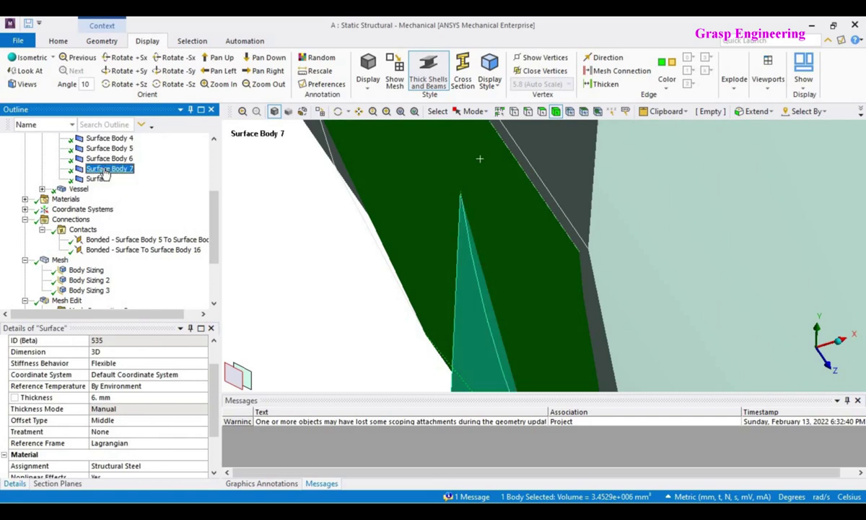
{"action": "scroll", "coordinate": [133, 370], "scroll_direction": "down", "scroll_amount": 1}
{"action": "scroll", "coordinate": [145, 394], "scroll_direction": "up", "scroll_amount": 1}
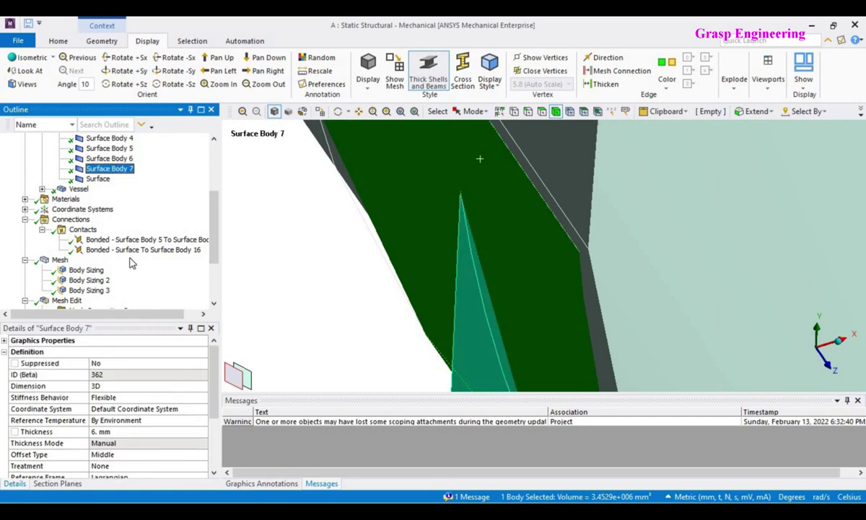
{"action": "left_click", "coordinate": [108, 159]}
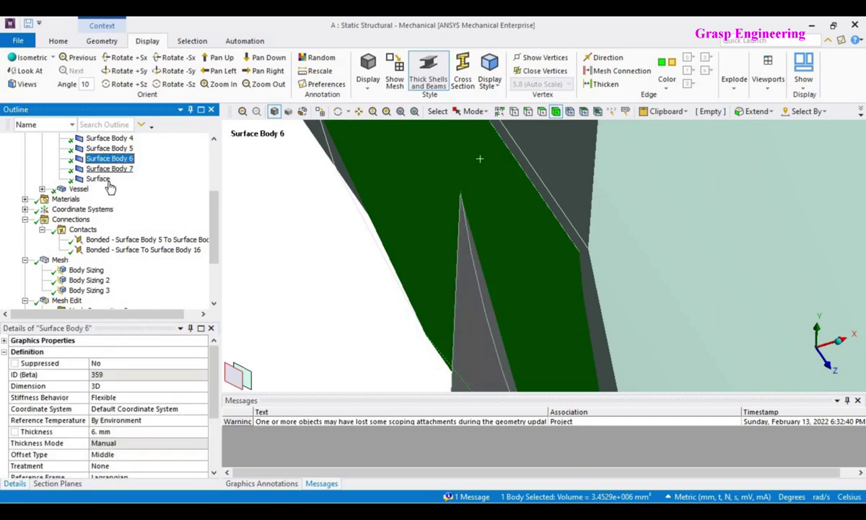
Locate the selected wear plate's body in the tree, try Offset Type Top on Surface Body 5, and examine its mesh.
{"action": "right_click", "coordinate": [486, 189]}
{"action": "mouse_move", "coordinate": [537, 189]}
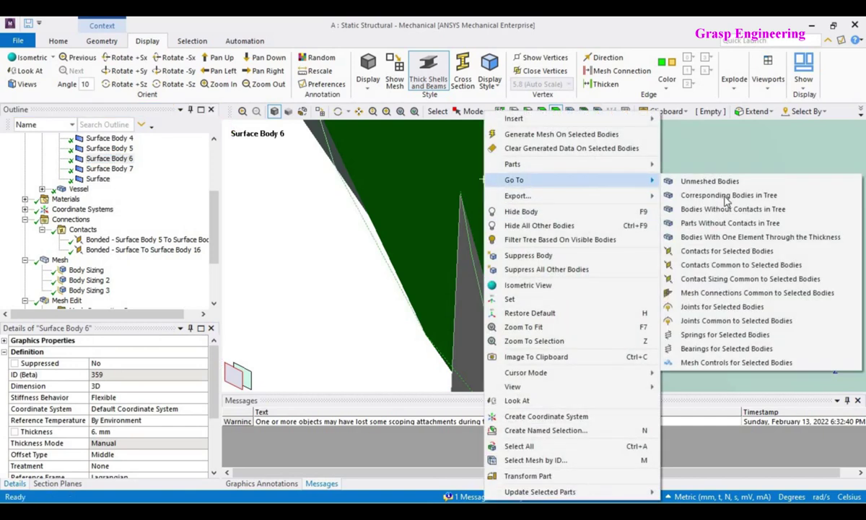
{"action": "left_click", "coordinate": [731, 195]}
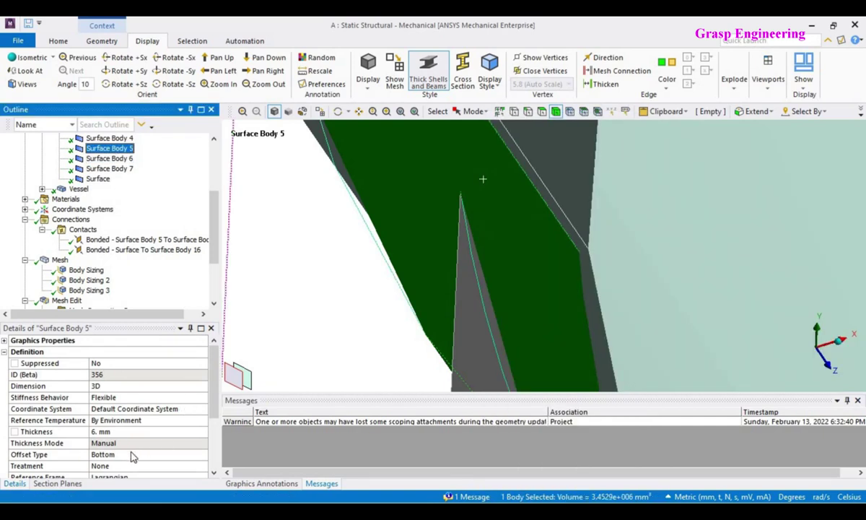
{"action": "left_click", "coordinate": [202, 455]}
{"action": "left_click", "coordinate": [202, 455]}
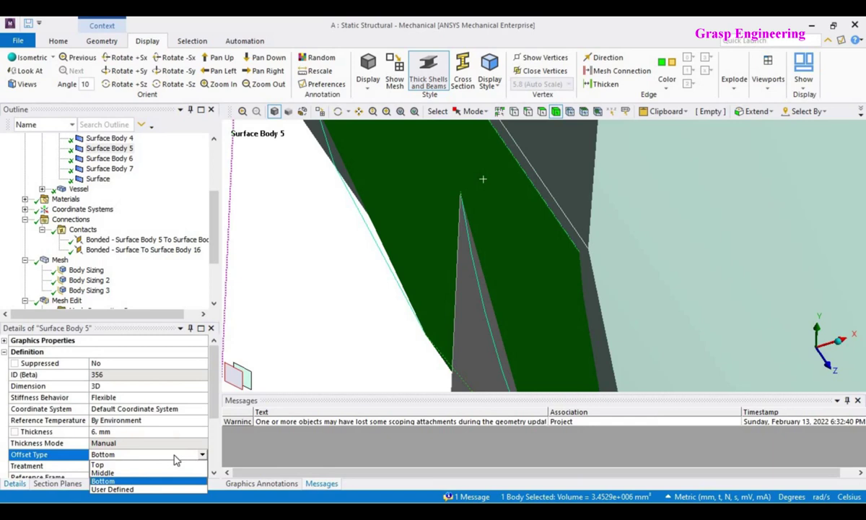
{"action": "left_click", "coordinate": [124, 464]}
{"action": "mouse_move", "coordinate": [446, 285]}
{"action": "middle_mouse_down"}
{"action": "mouse_move", "coordinate": [527, 304]}
{"action": "mouse_move", "coordinate": [559, 284]}
{"action": "mouse_move", "coordinate": [591, 214]}
{"action": "mouse_move", "coordinate": [599, 217]}
{"action": "mouse_move", "coordinate": [559, 239]}
{"action": "mouse_move", "coordinate": [599, 232]}
{"action": "mouse_move", "coordinate": [559, 253]}
{"action": "mouse_move", "coordinate": [577, 286]}
{"action": "mouse_move", "coordinate": [505, 302]}
{"action": "mouse_move", "coordinate": [586, 246]}
{"action": "mouse_move", "coordinate": [594, 252]}
{"action": "mouse_move", "coordinate": [545, 278]}
{"action": "mouse_move", "coordinate": [499, 280]}
{"action": "mouse_move", "coordinate": [548, 276]}
{"action": "mouse_move", "coordinate": [546, 261]}
{"action": "mouse_move", "coordinate": [533, 265]}
{"action": "middle_mouse_up"}
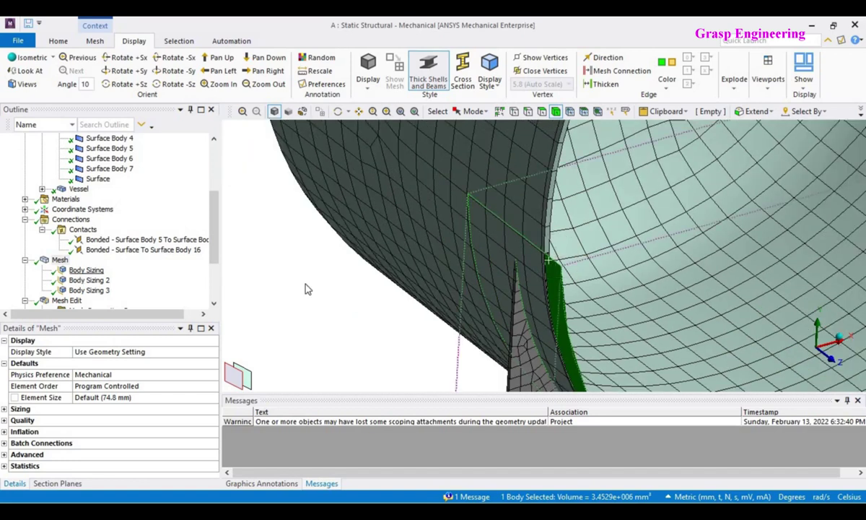
{"action": "middle_click_drag", "start_coordinate": [544, 296], "coordinate": [499, 213]}
Set the Offset Type of wear plate Surface Body 5 back to Bottom and check its mesh against the shell.
{"action": "right_click", "coordinate": [489, 211]}
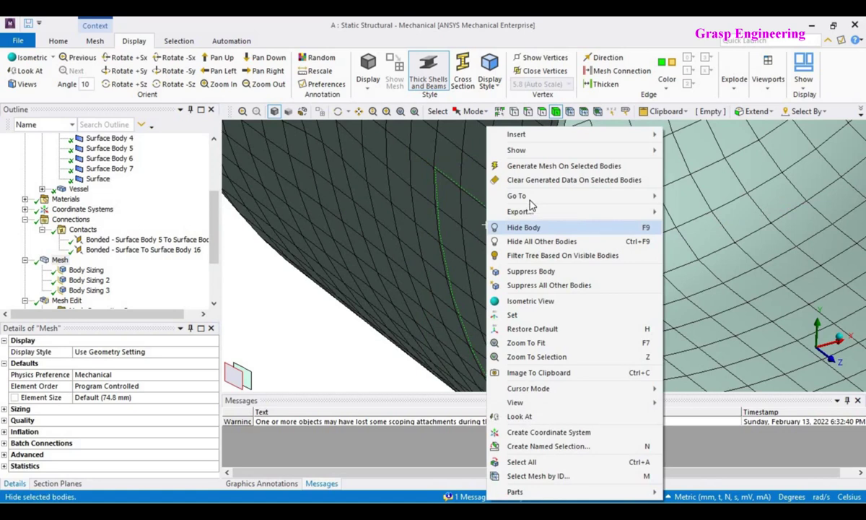
{"action": "mouse_move", "coordinate": [531, 204]}
{"action": "left_click", "coordinate": [726, 211]}
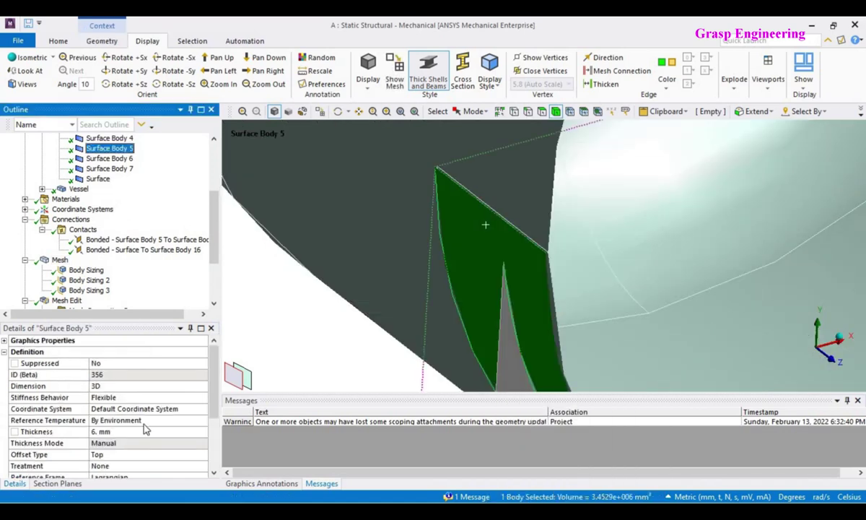
{"action": "scroll", "coordinate": [159, 450], "scroll_direction": "down", "scroll_amount": 1}
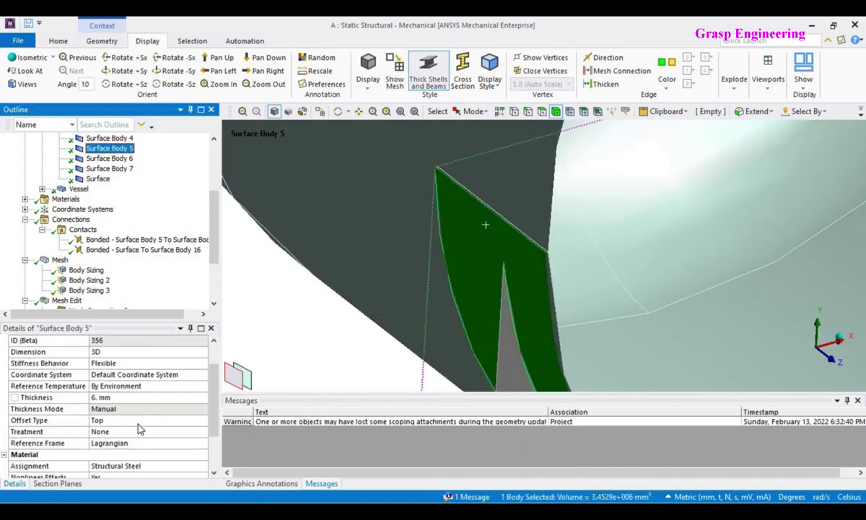
{"action": "scroll", "coordinate": [155, 460], "scroll_direction": "down", "scroll_amount": 1}
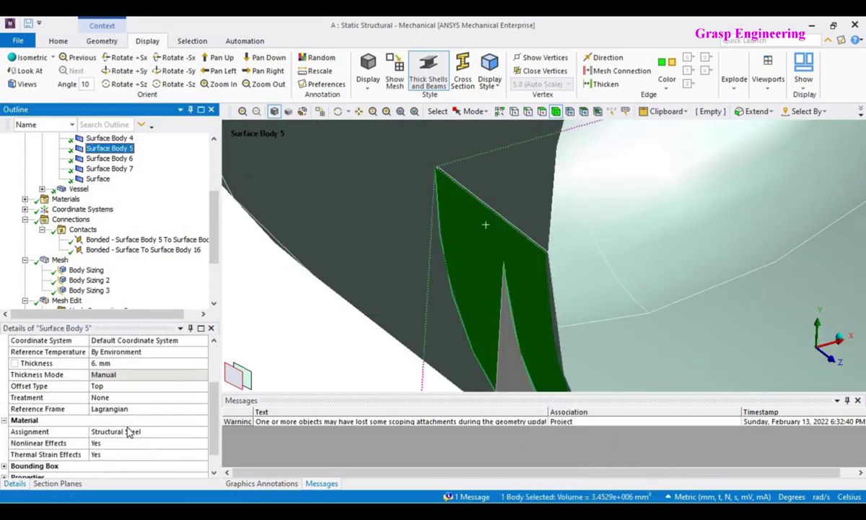
{"action": "left_click", "coordinate": [121, 387]}
{"action": "left_click", "coordinate": [202, 388]}
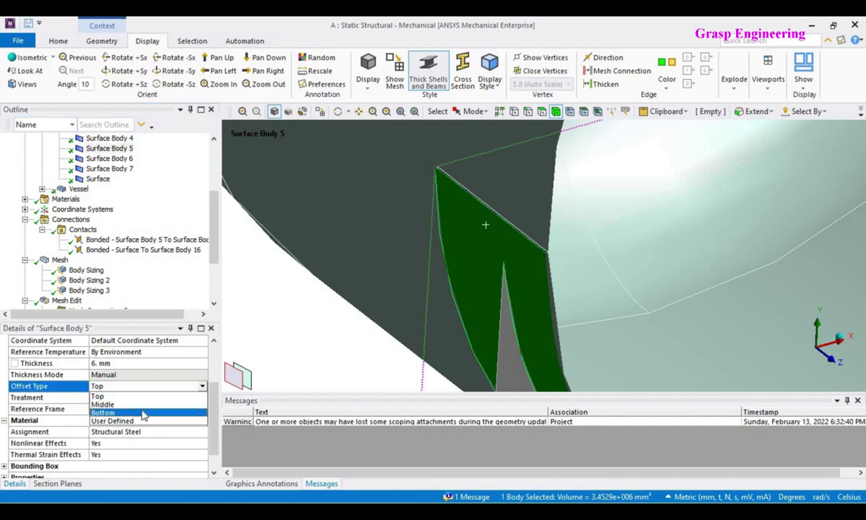
{"action": "left_click", "coordinate": [144, 412]}
{"action": "mouse_move", "coordinate": [400, 283]}
{"action": "middle_mouse_down"}
{"action": "mouse_move", "coordinate": [374, 285]}
{"action": "mouse_move", "coordinate": [390, 293]}
{"action": "middle_mouse_up"}
{"action": "middle_click_drag", "start_coordinate": [561, 215], "coordinate": [543, 305]}
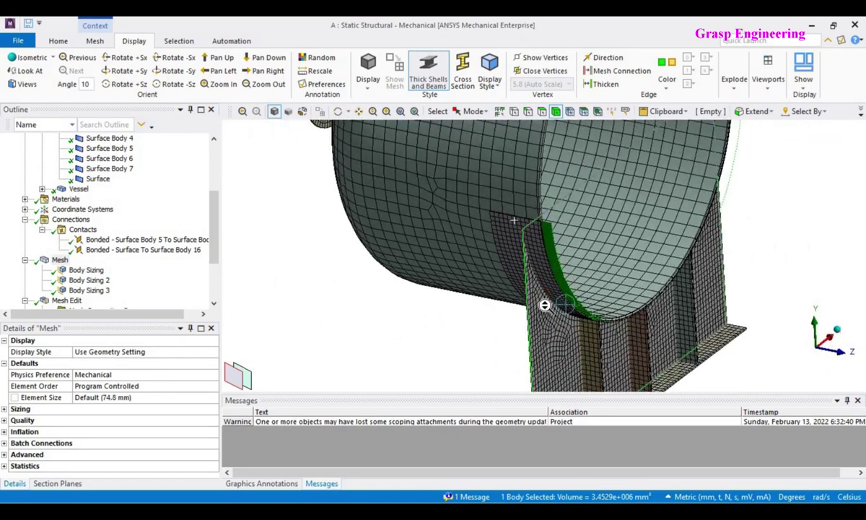
{"action": "scroll", "coordinate": [543, 305], "scroll_direction": "up", "scroll_amount": 2}
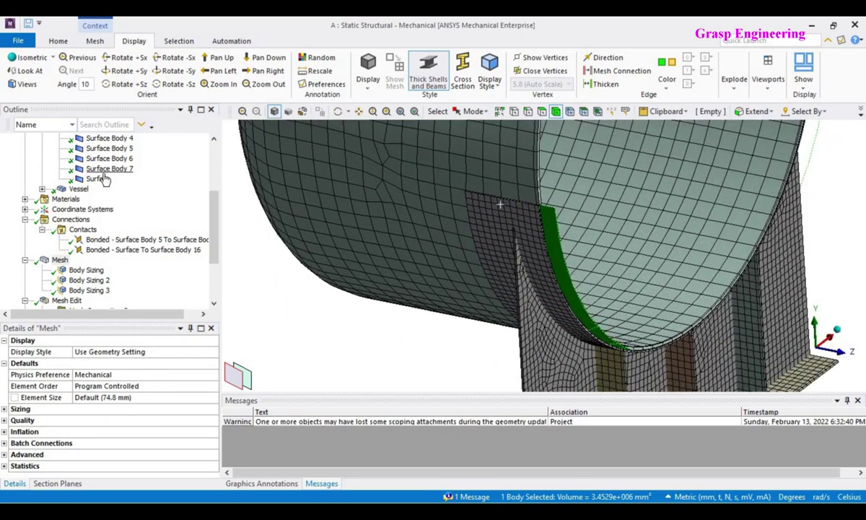
Turn off Section Plane1 so the whole meshed vessel is displayed uncut.
{"action": "scroll", "coordinate": [495, 233], "scroll_direction": "down", "scroll_amount": 10}
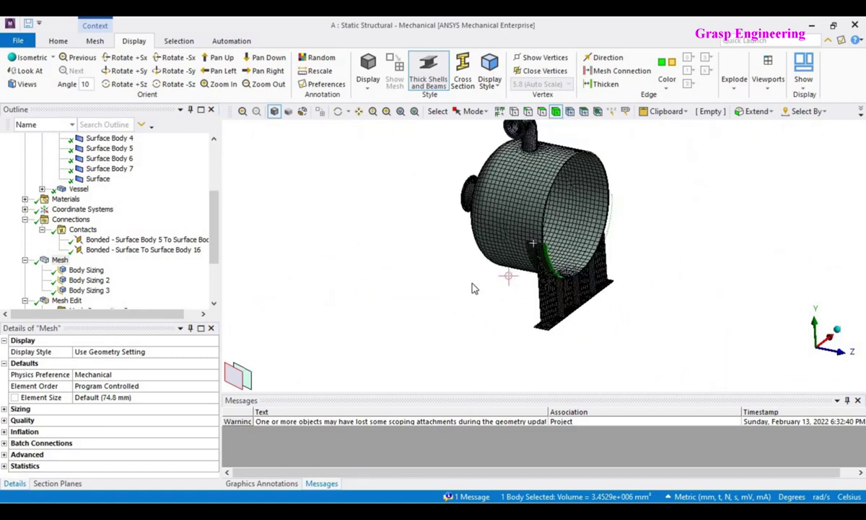
{"action": "left_click", "coordinate": [408, 271]}
{"action": "left_click", "coordinate": [59, 484]}
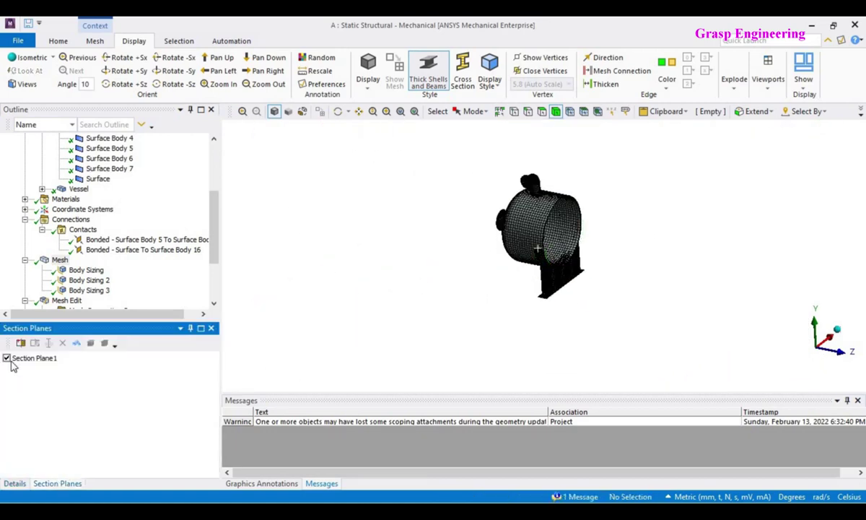
{"action": "left_click", "coordinate": [6, 358]}
{"action": "scroll", "coordinate": [585, 278], "scroll_direction": "up", "scroll_amount": 10}
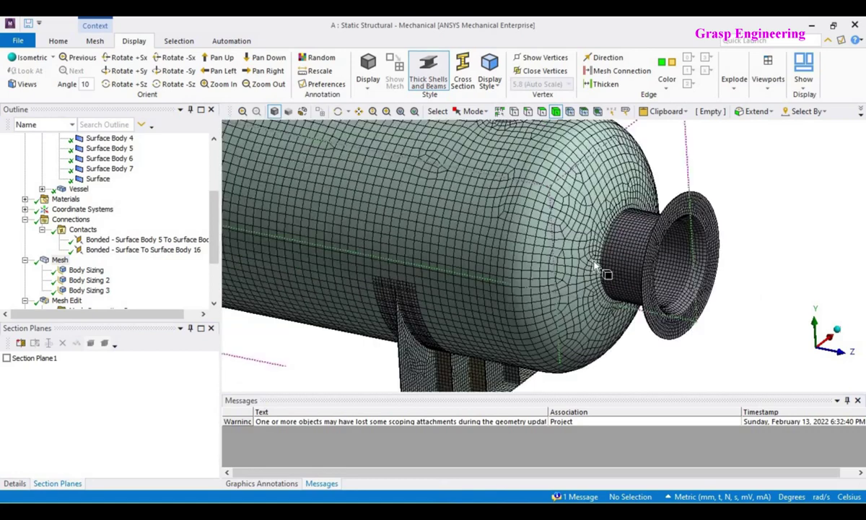
{"action": "scroll", "coordinate": [585, 278], "scroll_direction": "up", "scroll_amount": 2}
{"action": "left_click", "coordinate": [436, 85]}
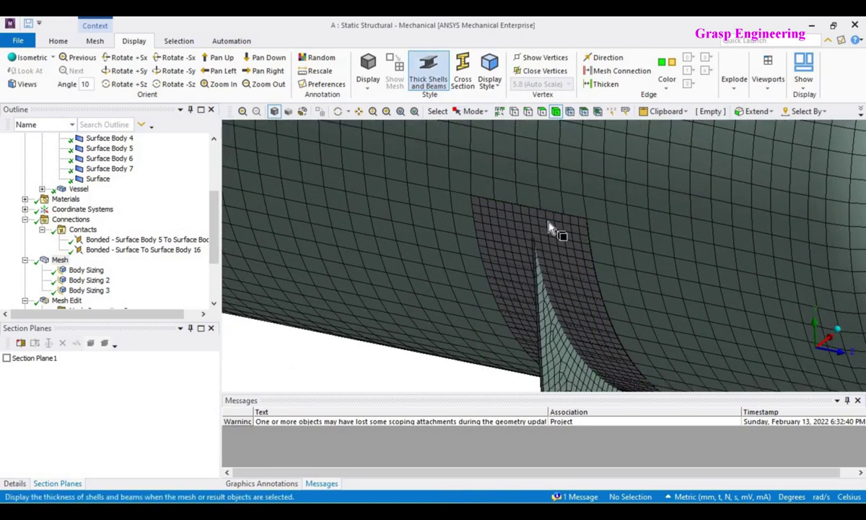
Set the Offset Type of the other wear plate, the body Surface, to Bottom and display the mesh again.
{"action": "scroll", "coordinate": [544, 229], "scroll_direction": "up", "scroll_amount": 5}
{"action": "left_click", "coordinate": [596, 177]}
{"action": "right_click", "coordinate": [596, 177]}
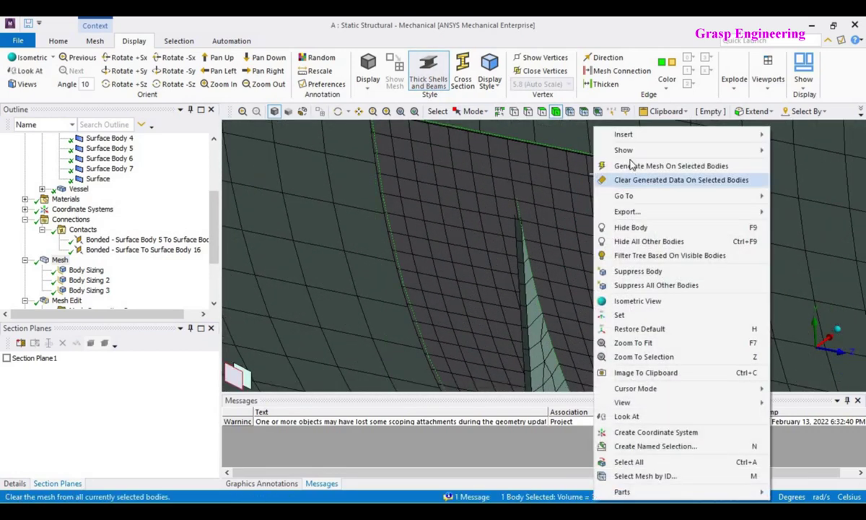
{"action": "mouse_move", "coordinate": [624, 196]}
{"action": "left_click", "coordinate": [468, 211]}
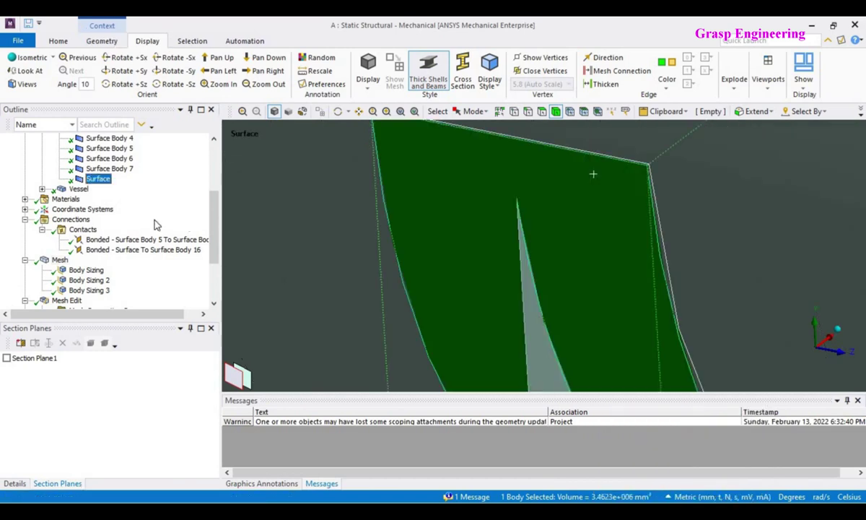
{"action": "left_click", "coordinate": [14, 484]}
{"action": "left_click", "coordinate": [133, 456]}
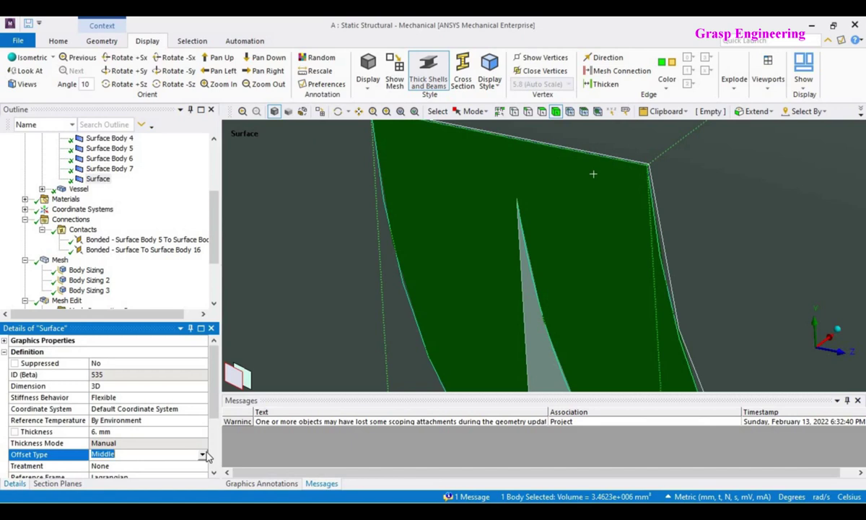
{"action": "left_click", "coordinate": [203, 455]}
{"action": "left_click", "coordinate": [118, 481]}
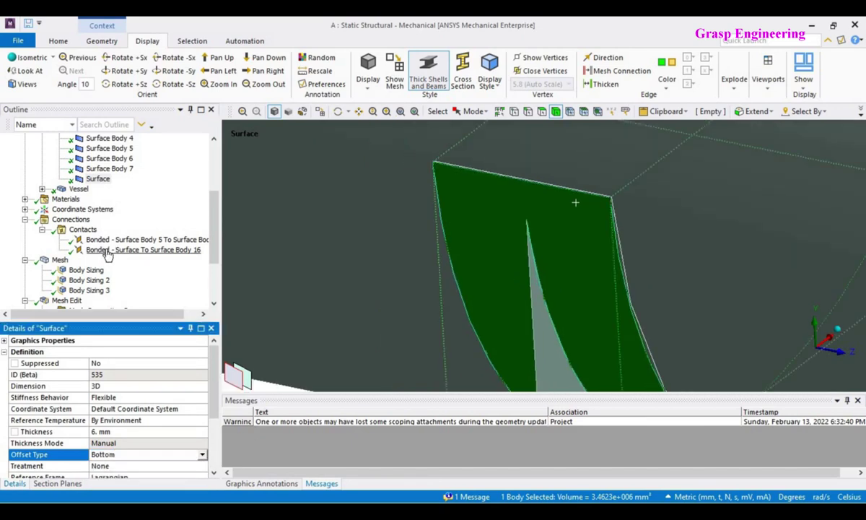
{"action": "left_click", "coordinate": [60, 260]}
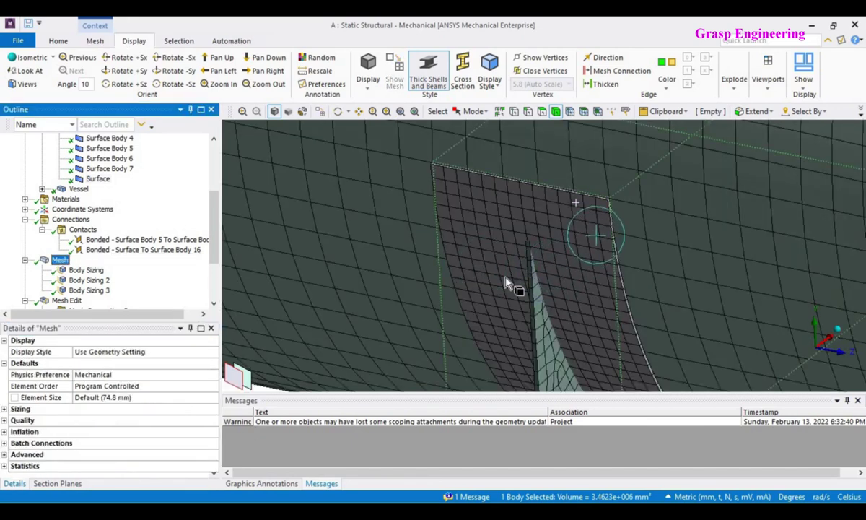
{"action": "scroll", "coordinate": [514, 282], "scroll_direction": "down", "scroll_amount": 5}
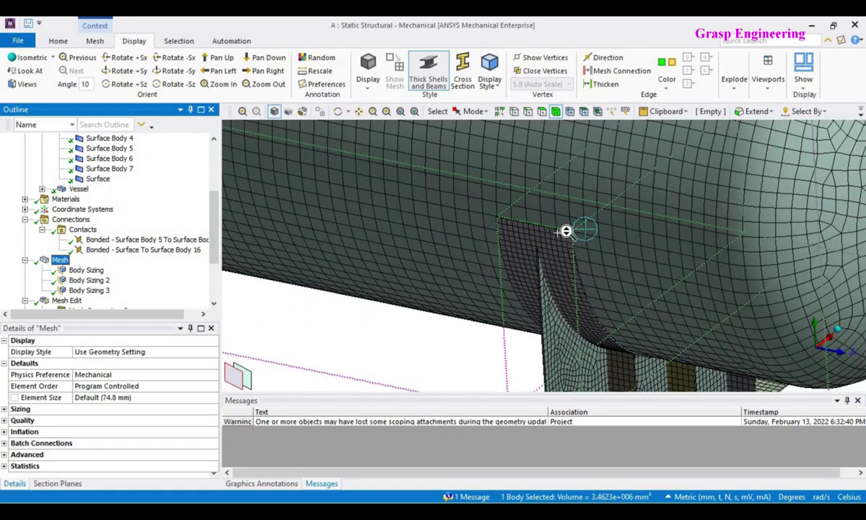
{"action": "scroll", "coordinate": [445, 263], "scroll_direction": "down", "scroll_amount": 5}
Isolate the vessel shell by hiding all other bodies and select its two cylindrical faces at the saddle locations.
{"action": "middle_click_drag", "start_coordinate": [520, 302], "coordinate": [522, 208]}
{"action": "left_click", "coordinate": [524, 208]}
{"action": "right_click", "coordinate": [525, 210]}
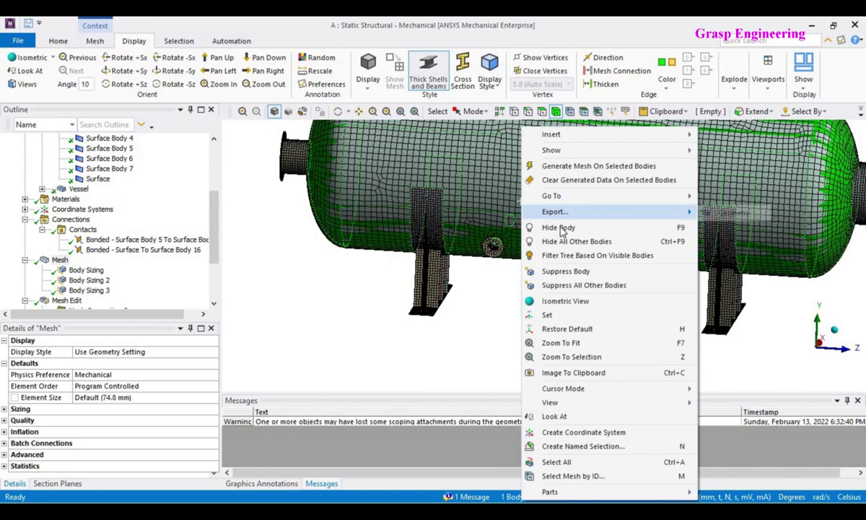
{"action": "left_click", "coordinate": [563, 244]}
{"action": "middle_click_drag", "start_coordinate": [563, 244], "coordinate": [434, 210]}
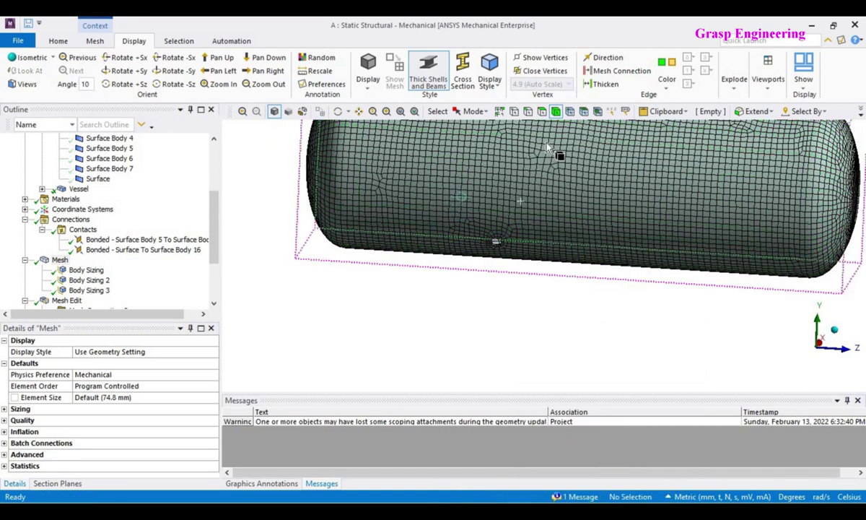
{"action": "left_click", "coordinate": [542, 111]}
{"action": "left_click", "coordinate": [433, 230]}
{"action": "left_click", "coordinate": [693, 247], "text": "ctrl"}
{"action": "scroll", "coordinate": [652, 301], "scroll_direction": "down", "scroll_amount": 3}
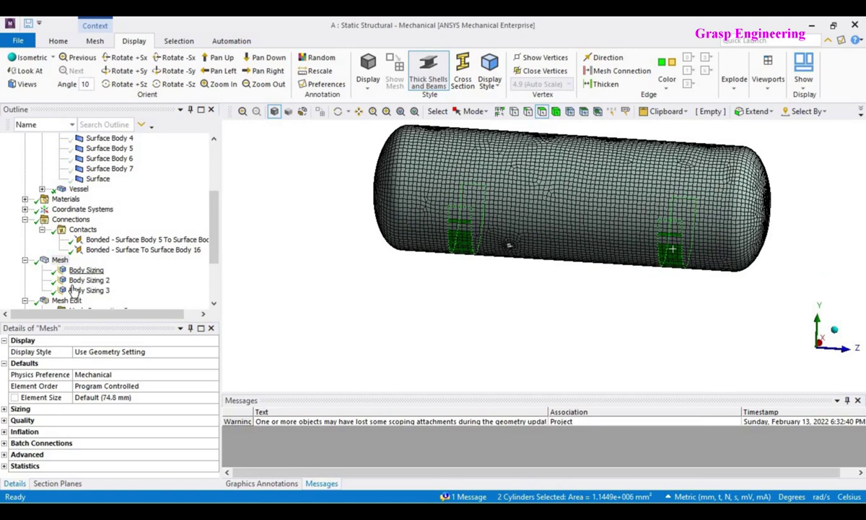
Clear the face selection, show all bodies again, and view both saddles with their wear plates.
{"action": "left_click", "coordinate": [468, 295]}
{"action": "scroll", "coordinate": [468, 294], "scroll_direction": "up", "scroll_amount": 2}
{"action": "right_click", "coordinate": [460, 292]}
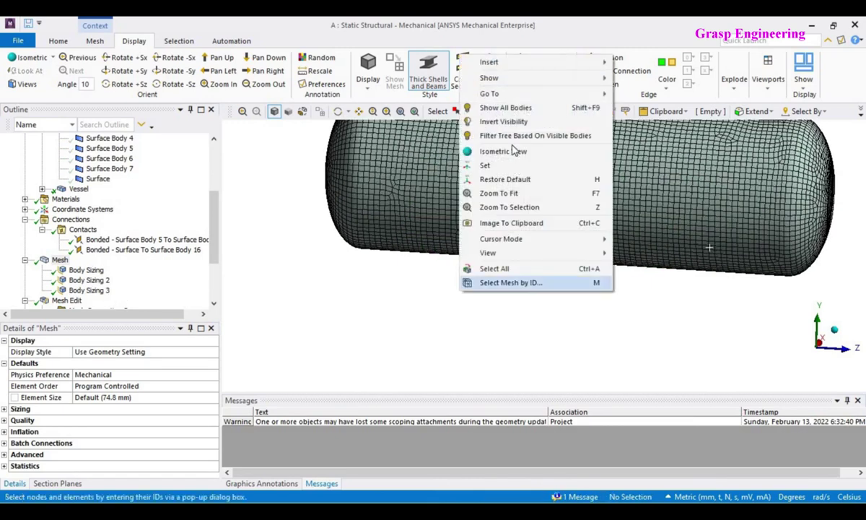
{"action": "left_click", "coordinate": [465, 107]}
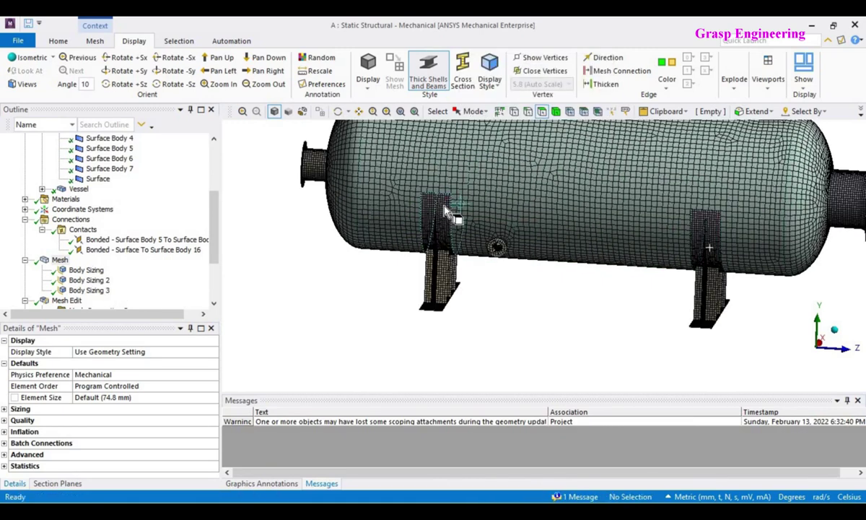
{"action": "scroll", "coordinate": [559, 280], "scroll_direction": "down", "scroll_amount": 2}
{"action": "scroll", "coordinate": [536, 298], "scroll_direction": "up", "scroll_amount": 5}
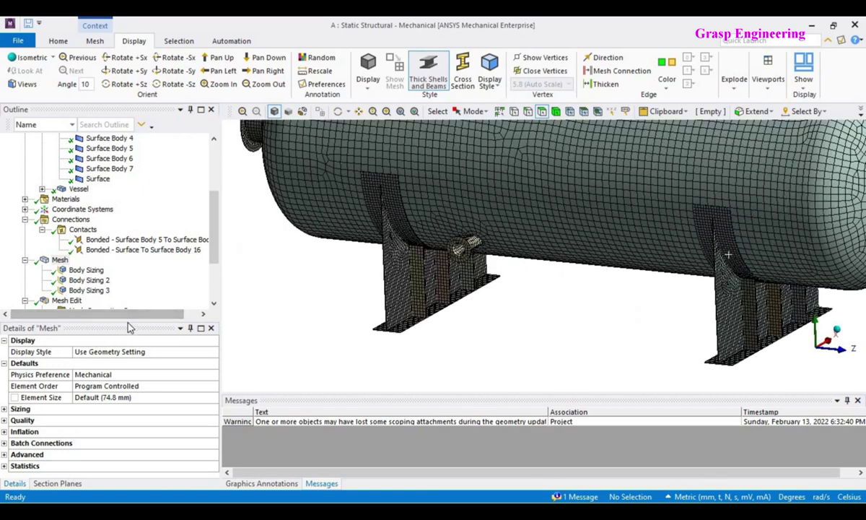
Collapse the saddle body list in the outline and insert a Contact Tool under Connections.
{"action": "left_click_drag", "start_coordinate": [127, 331], "coordinate": [91, 351]}
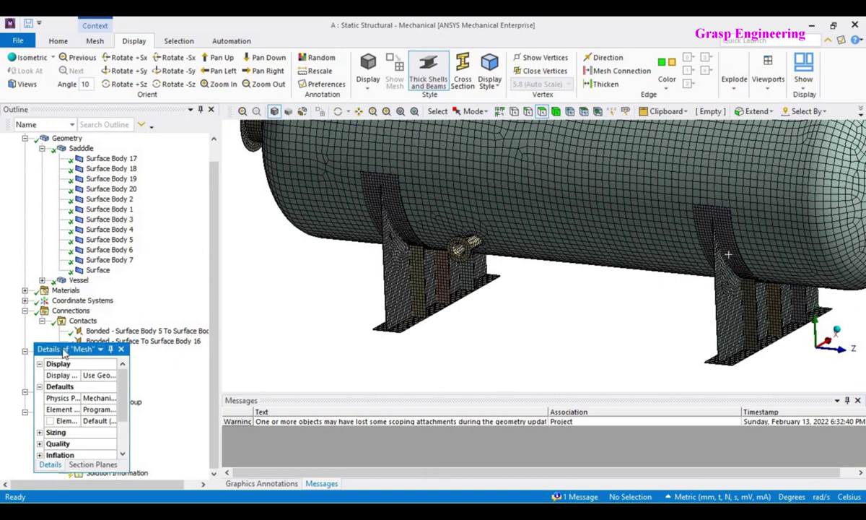
{"action": "double_click", "coordinate": [64, 351]}
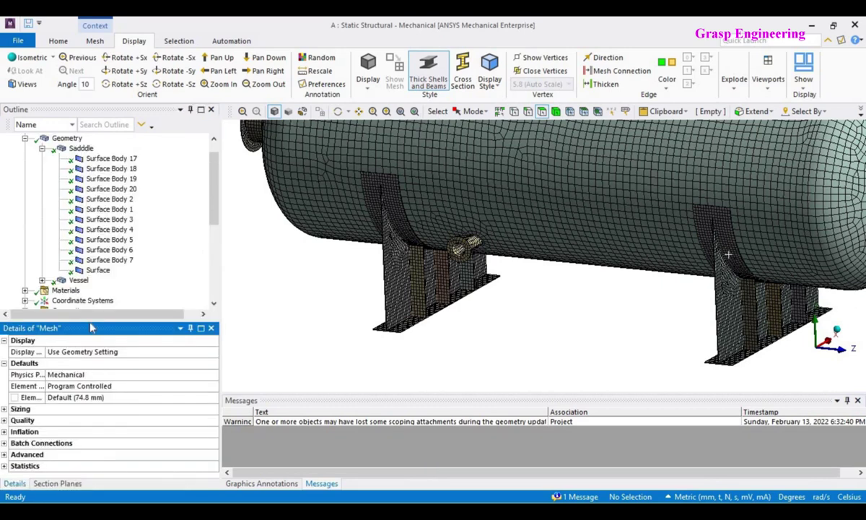
{"action": "left_click", "coordinate": [42, 148]}
{"action": "scroll", "coordinate": [83, 268], "scroll_direction": "down", "scroll_amount": 2}
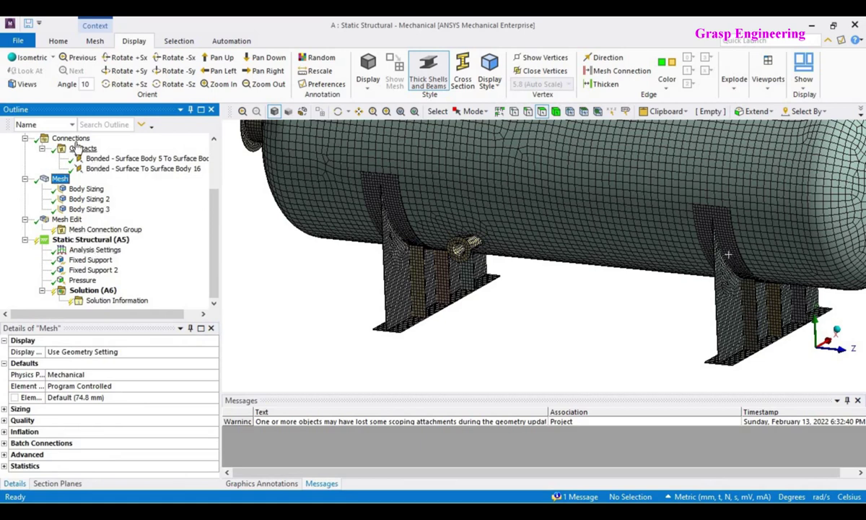
{"action": "right_click", "coordinate": [72, 139]}
{"action": "mouse_move", "coordinate": [121, 149]}
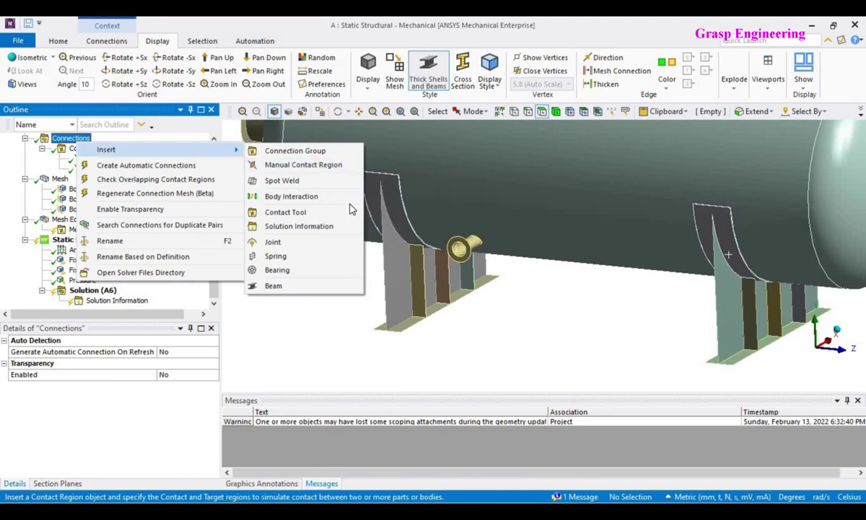
{"action": "left_click", "coordinate": [285, 211]}
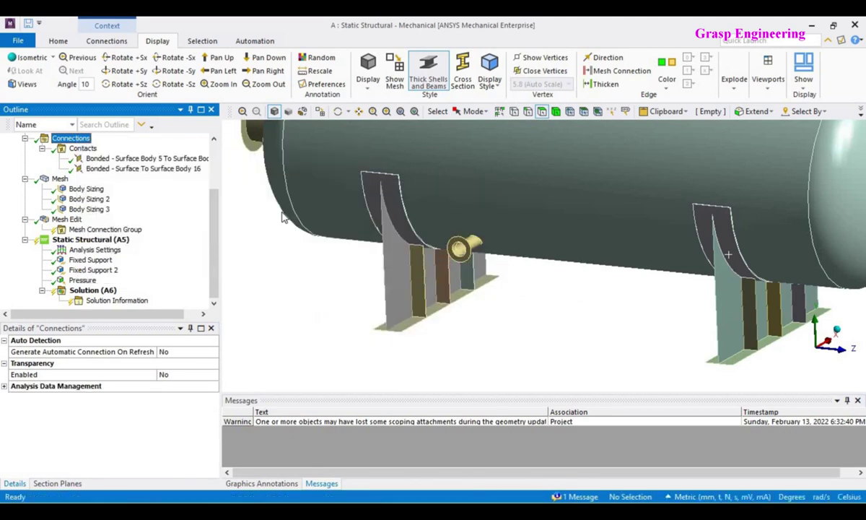
{"action": "left_click", "coordinate": [89, 179]}
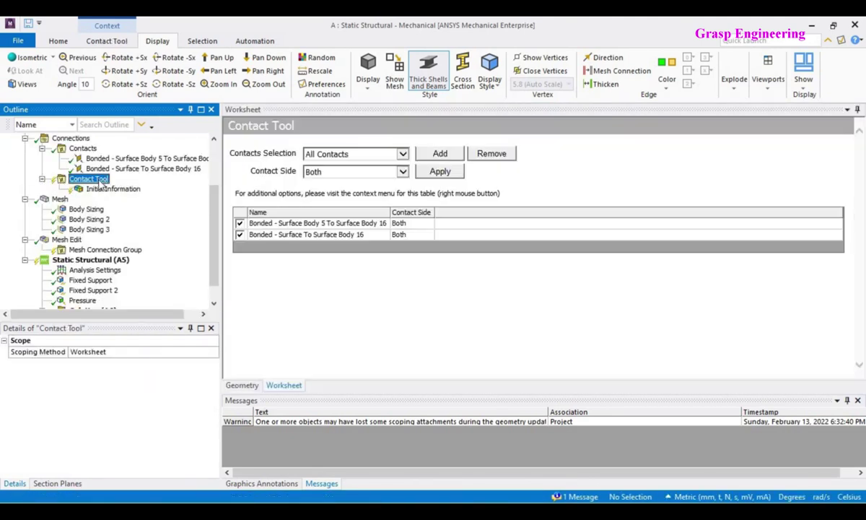
Generate the Contact Tool's initial contact results and check both bonded contacts in Initial Information against the color legend.
{"action": "right_click", "coordinate": [101, 186]}
{"action": "left_click", "coordinate": [172, 204]}
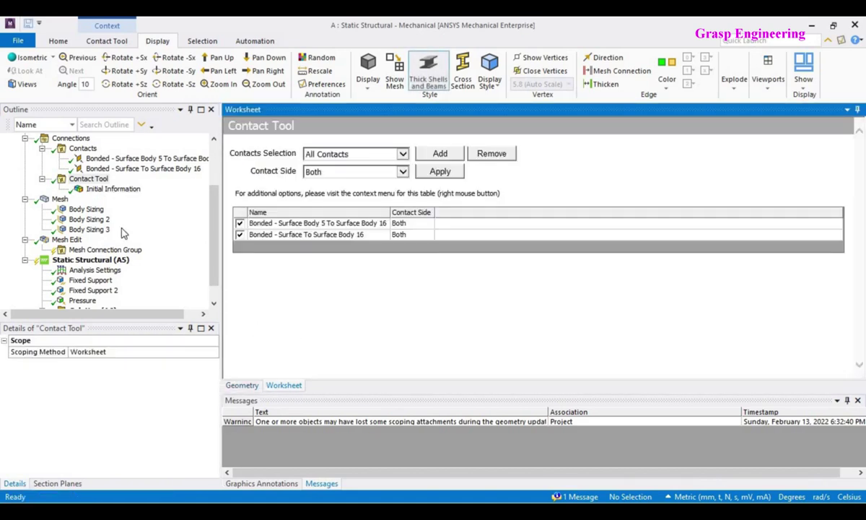
{"action": "left_click", "coordinate": [99, 192]}
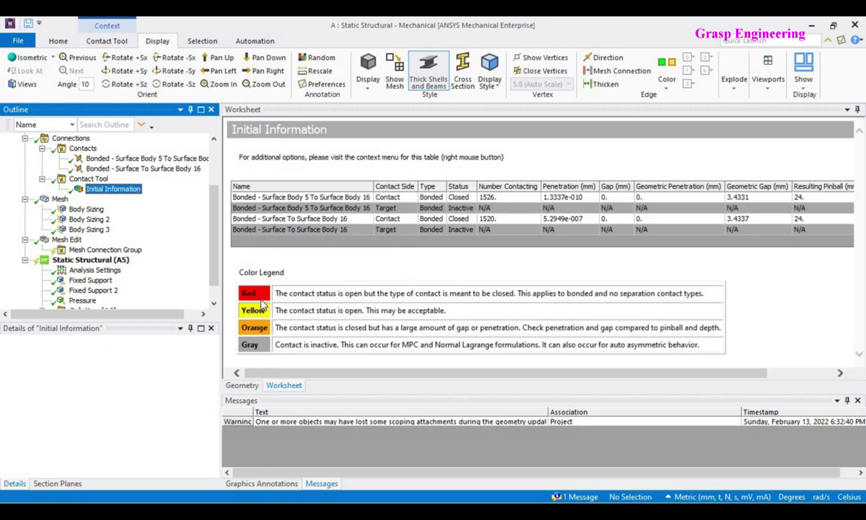
{"action": "left_click_drag", "start_coordinate": [267, 297], "coordinate": [242, 296]}
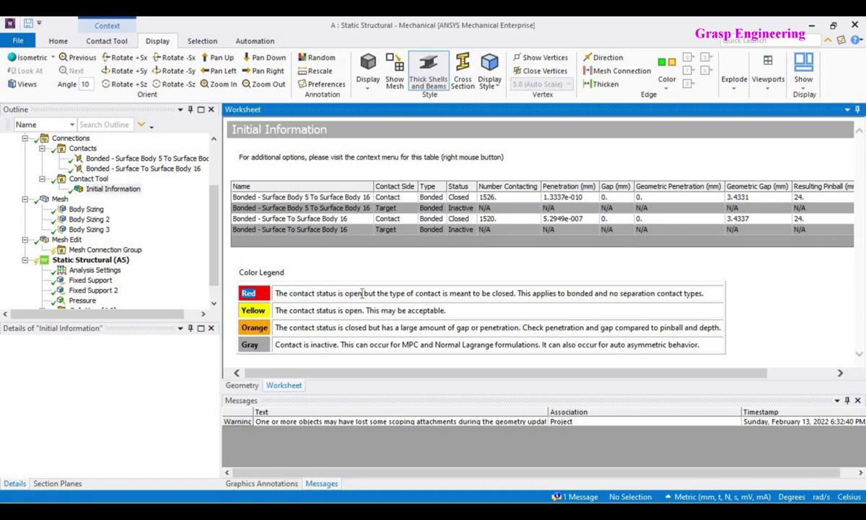
{"action": "left_click_drag", "start_coordinate": [362, 293], "coordinate": [307, 291]}
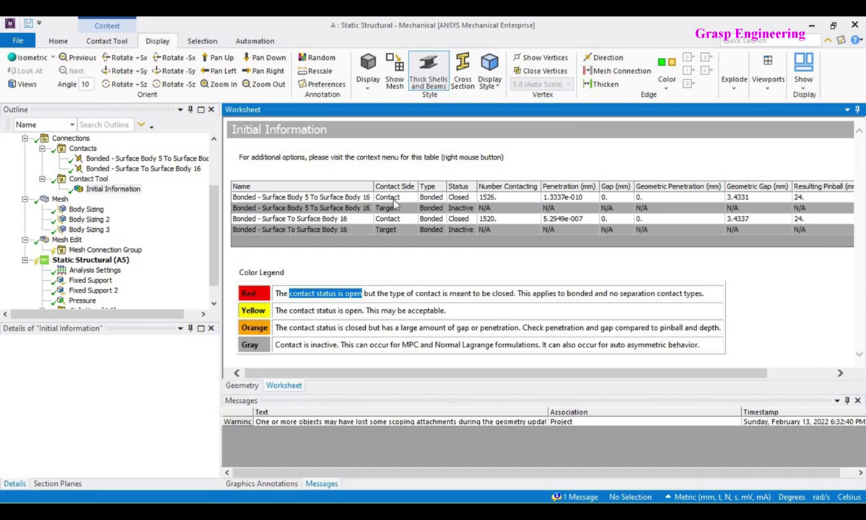
Check which saddle base faces Fixed Support and Fixed Support 2 are scoped to.
{"action": "scroll", "coordinate": [138, 277], "scroll_direction": "down", "scroll_amount": 1}
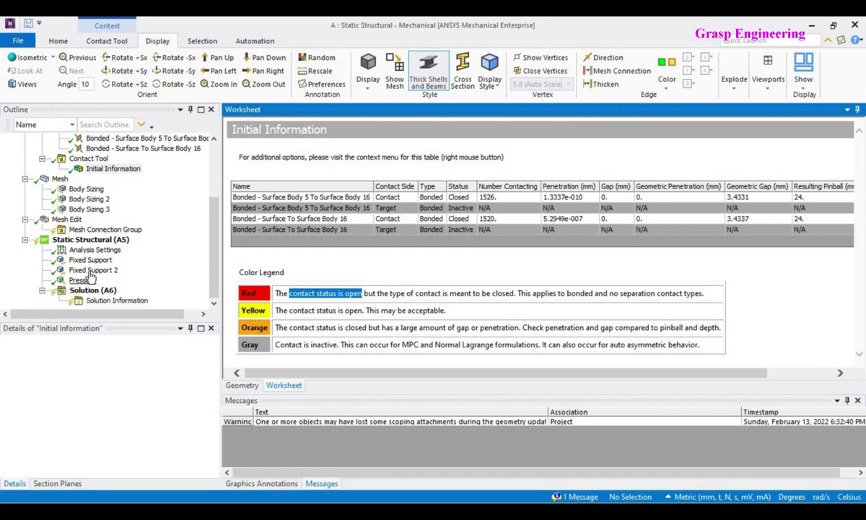
{"action": "left_click", "coordinate": [92, 270]}
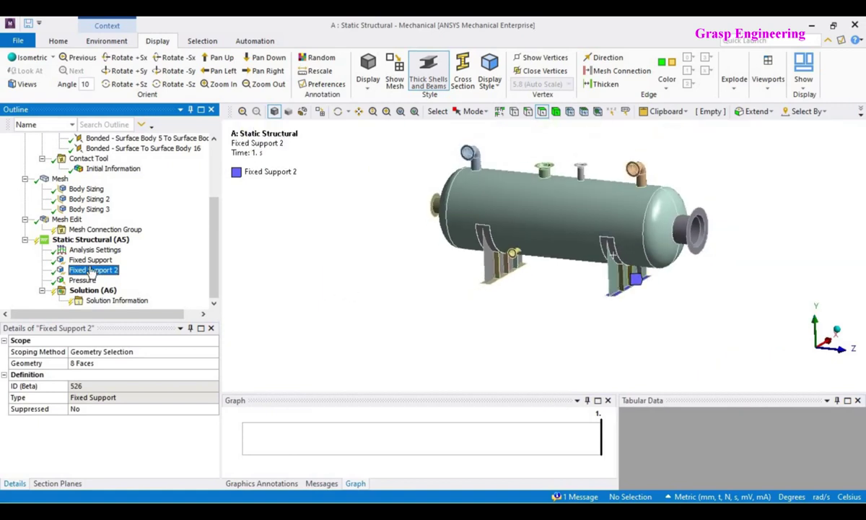
{"action": "left_click", "coordinate": [92, 260]}
{"action": "left_click", "coordinate": [101, 271]}
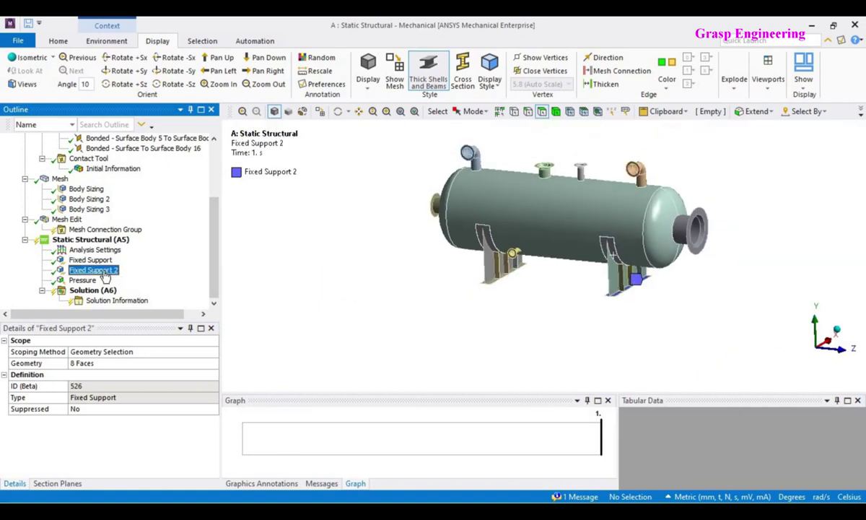
Add the vessel's main cylindrical shell face to the geometry scope of the existing Pressure load.
{"action": "left_click", "coordinate": [96, 281]}
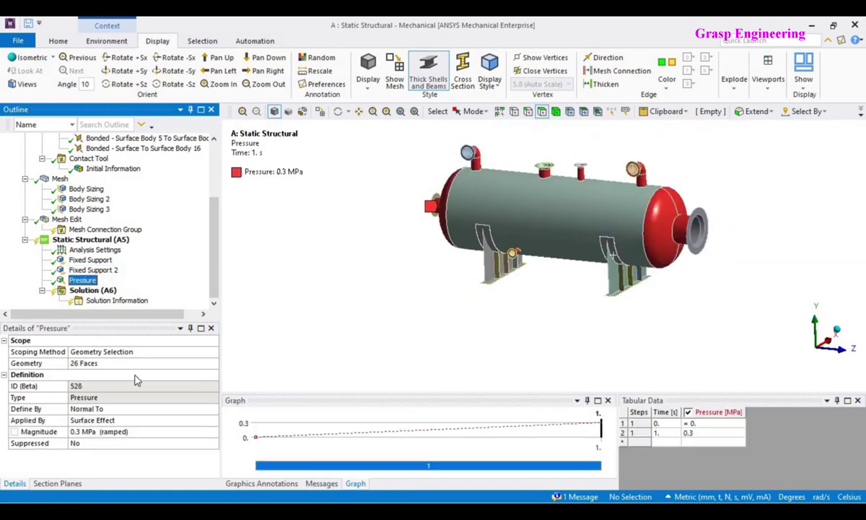
{"action": "left_click", "coordinate": [95, 365]}
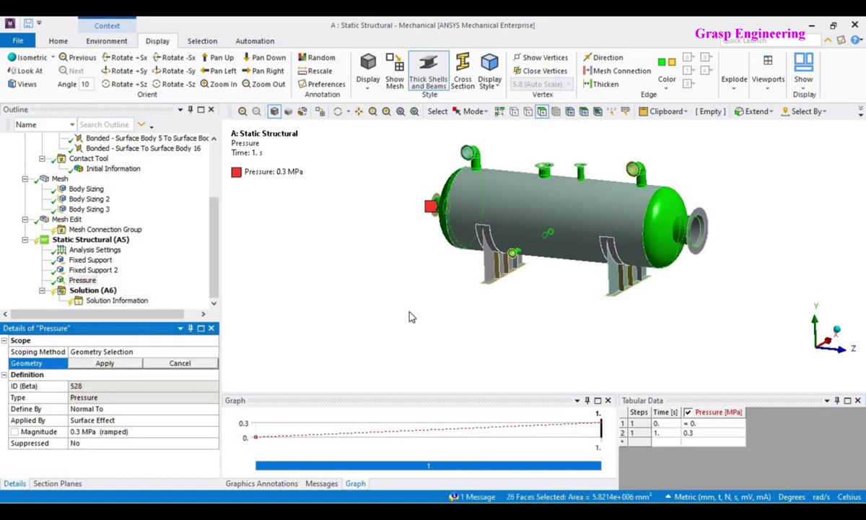
{"action": "left_click", "coordinate": [582, 225], "text": "ctrl"}
{"action": "left_click", "coordinate": [105, 363]}
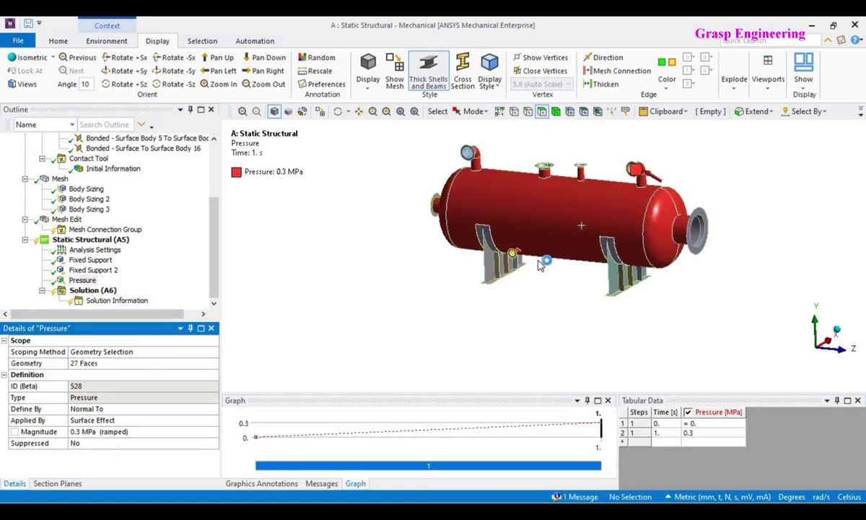
Select the flange faces of the four nozzles along the top of the vessel.
{"action": "scroll", "coordinate": [558, 250], "scroll_direction": "up", "scroll_amount": 3}
{"action": "middle_click_drag", "start_coordinate": [558, 251], "coordinate": [469, 198]}
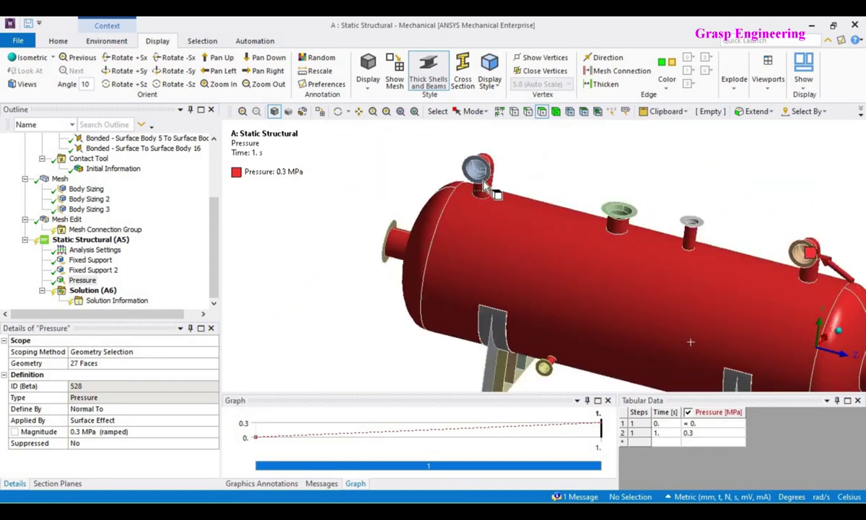
{"action": "scroll", "coordinate": [585, 242], "scroll_direction": "up", "scroll_amount": 2}
{"action": "scroll", "coordinate": [549, 181], "scroll_direction": "down", "scroll_amount": 4}
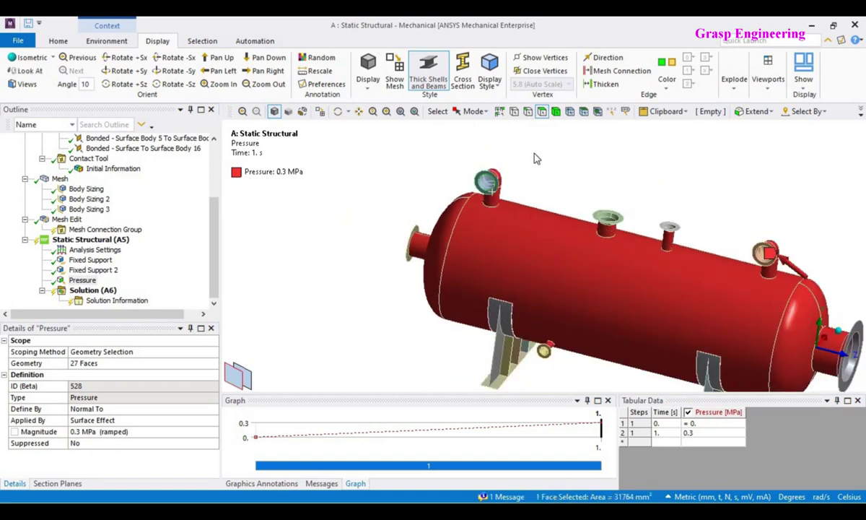
{"action": "scroll", "coordinate": [517, 195], "scroll_direction": "up", "scroll_amount": 2}
{"action": "left_click", "coordinate": [563, 218]}
{"action": "scroll", "coordinate": [571, 217], "scroll_direction": "up", "scroll_amount": 2}
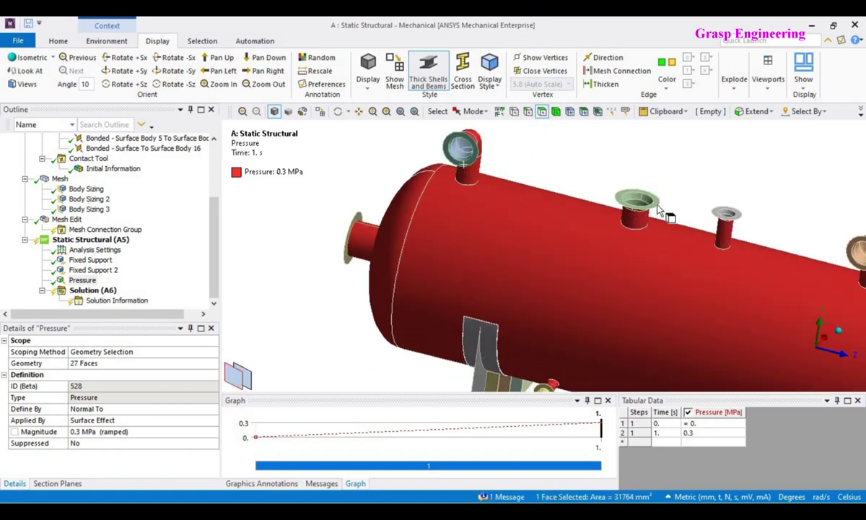
{"action": "middle_click_drag", "start_coordinate": [703, 235], "coordinate": [509, 239], "text": "ctrl"}
{"action": "left_click", "coordinate": [545, 217], "text": "ctrl"}
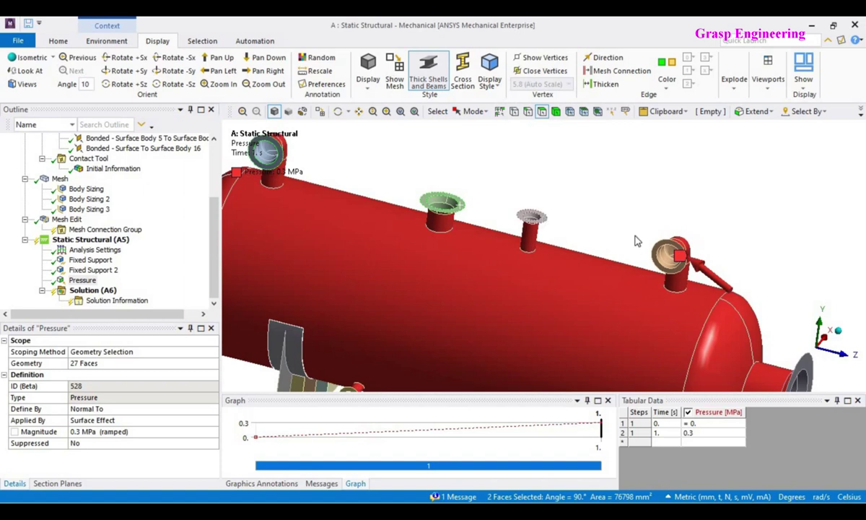
{"action": "left_click", "coordinate": [672, 251], "text": "ctrl"}
Add the flange faces of the nozzles on both dished ends of the vessel to the face selection.
{"action": "middle_click_drag", "start_coordinate": [619, 272], "coordinate": [430, 122], "text": "ctrl"}
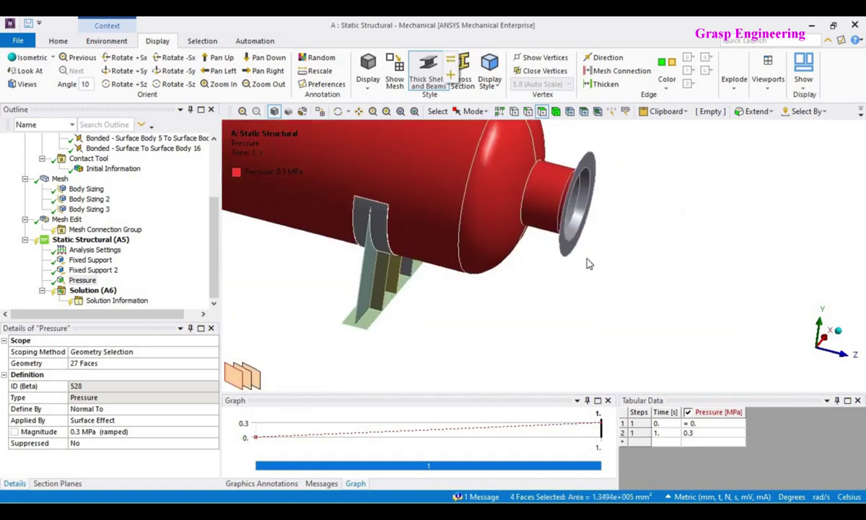
{"action": "left_click", "coordinate": [570, 252], "text": "ctrl"}
{"action": "middle_click_drag", "start_coordinate": [569, 253], "coordinate": [719, 298], "text": "ctrl"}
{"action": "middle_click_drag", "start_coordinate": [440, 244], "coordinate": [714, 340], "text": "ctrl"}
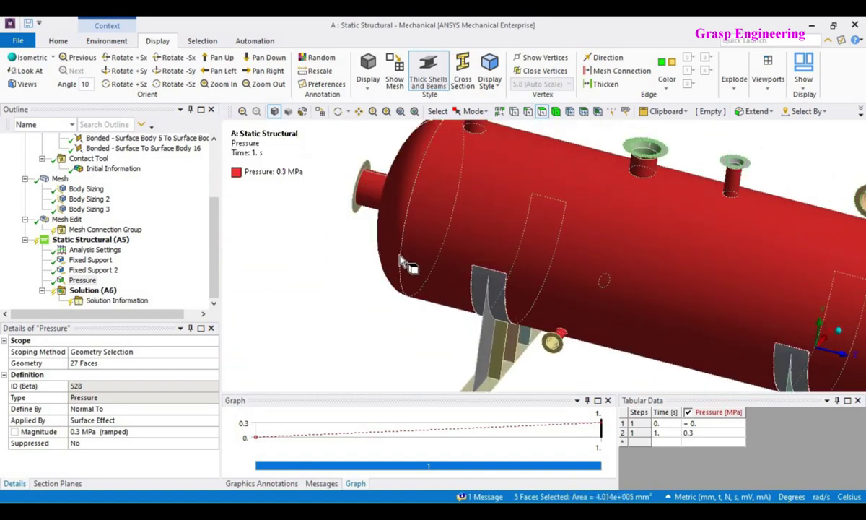
{"action": "middle_click_drag", "start_coordinate": [402, 241], "coordinate": [485, 257]}
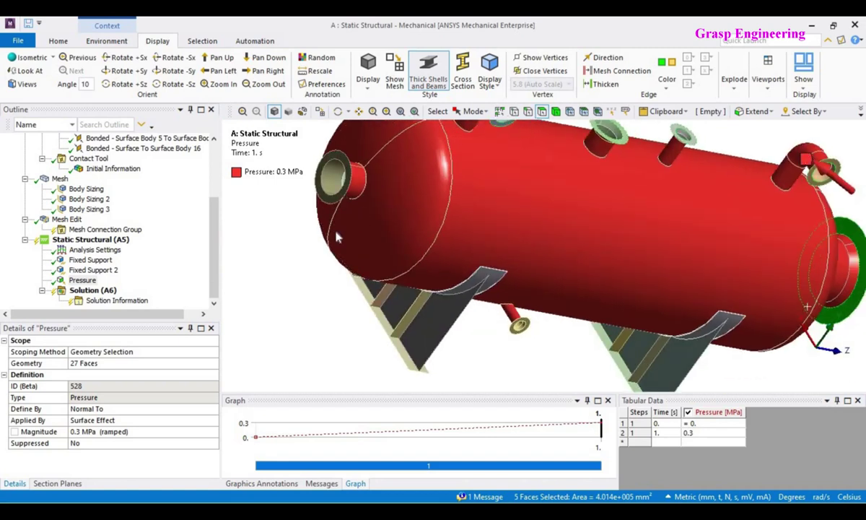
{"action": "left_click", "coordinate": [333, 196], "text": "ctrl"}
Add the flange faces of the two small lower nozzles, on opposite sides of the shell, to the face selection.
{"action": "scroll", "coordinate": [524, 308], "scroll_direction": "down", "scroll_amount": 4}
{"action": "middle_click_drag", "start_coordinate": [524, 307], "coordinate": [488, 283]}
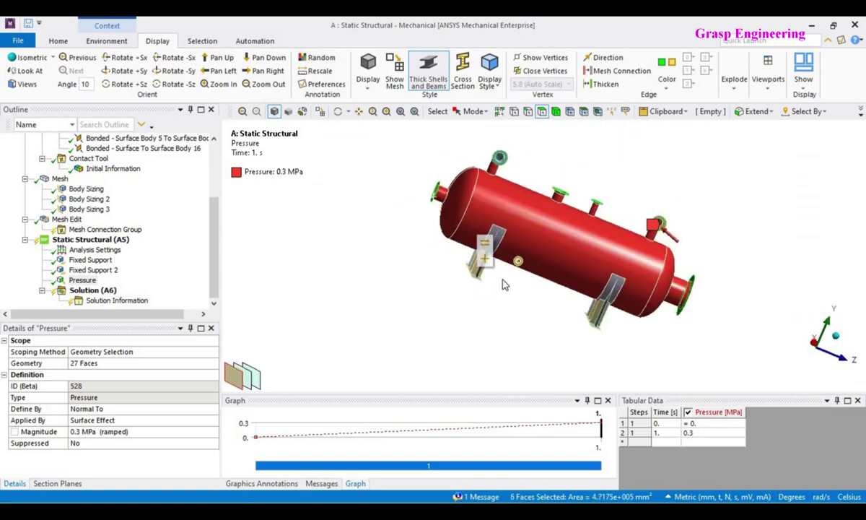
{"action": "scroll", "coordinate": [519, 311], "scroll_direction": "up", "scroll_amount": 7}
{"action": "left_click", "coordinate": [325, 324], "text": "ctrl"}
{"action": "scroll", "coordinate": [495, 272], "scroll_direction": "down", "scroll_amount": 4}
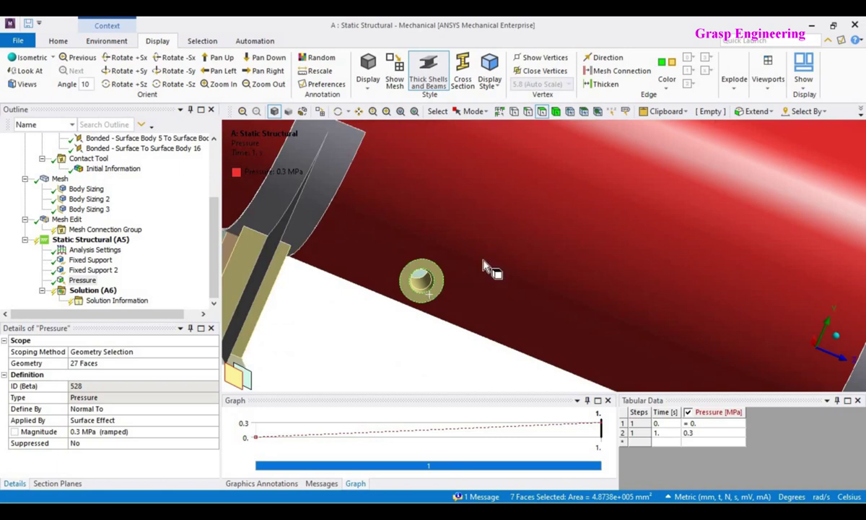
{"action": "middle_click_drag", "start_coordinate": [571, 274], "coordinate": [465, 283]}
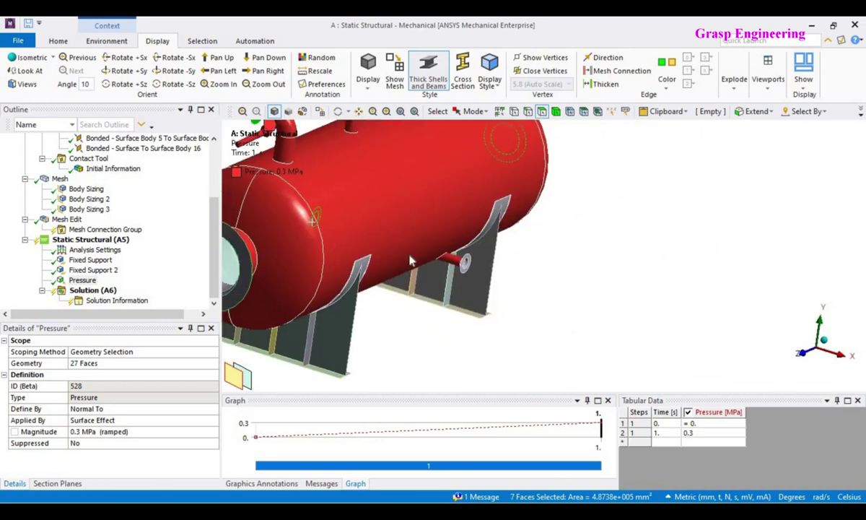
{"action": "scroll", "coordinate": [466, 283], "scroll_direction": "up", "scroll_amount": 2}
{"action": "left_click", "coordinate": [408, 242], "text": "ctrl"}
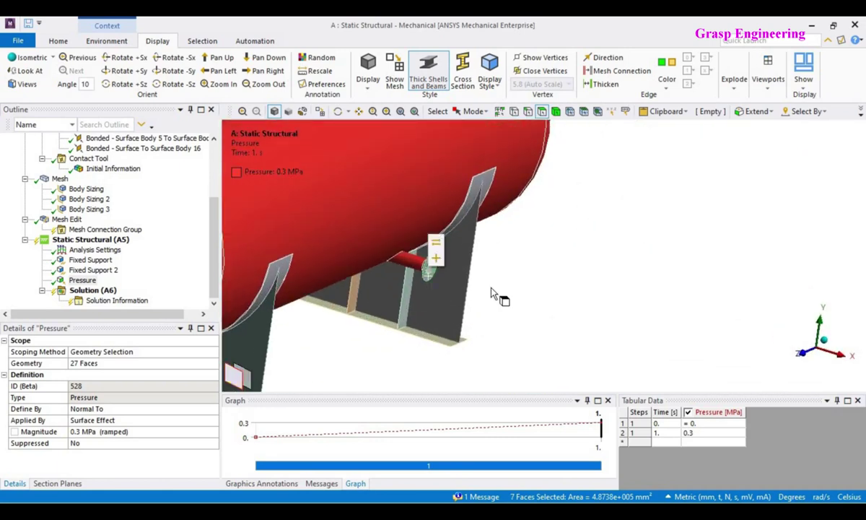
{"action": "scroll", "coordinate": [498, 294], "scroll_direction": "down", "scroll_amount": 3}
{"action": "middle_click_drag", "start_coordinate": [524, 293], "coordinate": [482, 214]}
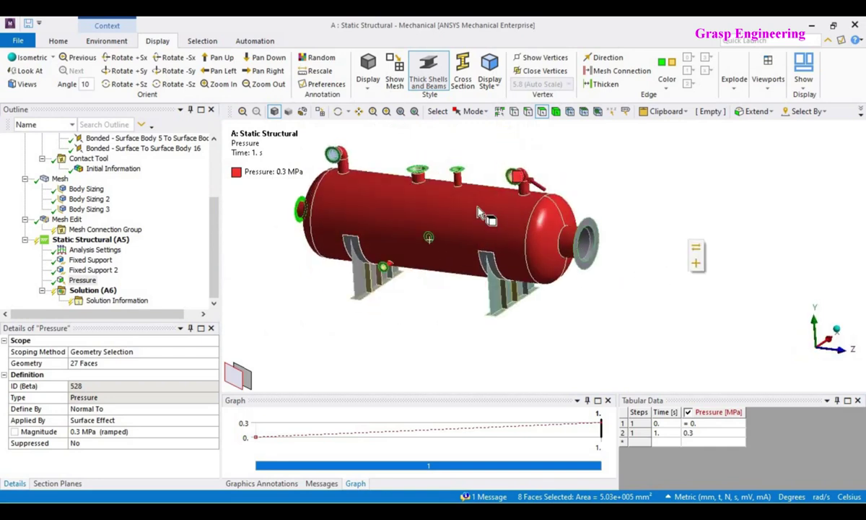
Insert a Frictionless Support on the eight selected nozzle flange faces and inspect the nozzles it constrains.
{"action": "left_click", "coordinate": [92, 239]}
{"action": "right_click", "coordinate": [111, 239]}
{"action": "mouse_move", "coordinate": [217, 245]}
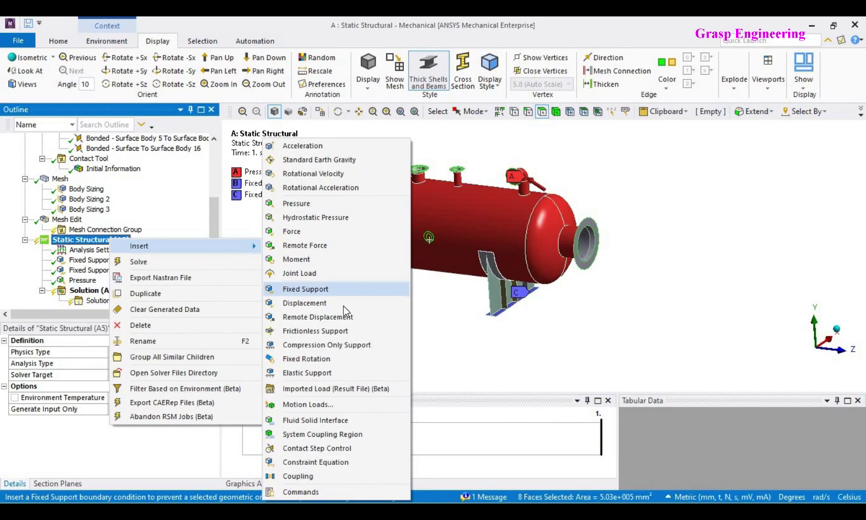
{"action": "left_click", "coordinate": [317, 334]}
{"action": "scroll", "coordinate": [433, 289], "scroll_direction": "down", "scroll_amount": 2}
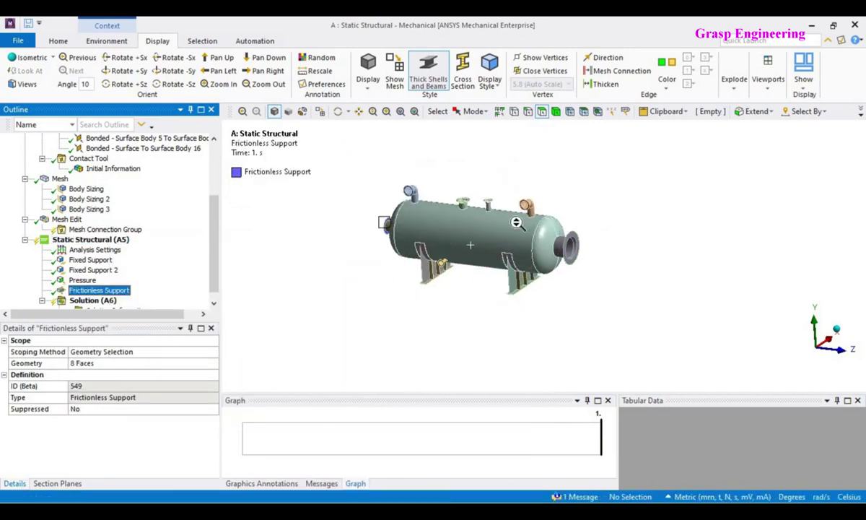
{"action": "scroll", "coordinate": [517, 223], "scroll_direction": "up", "scroll_amount": 3}
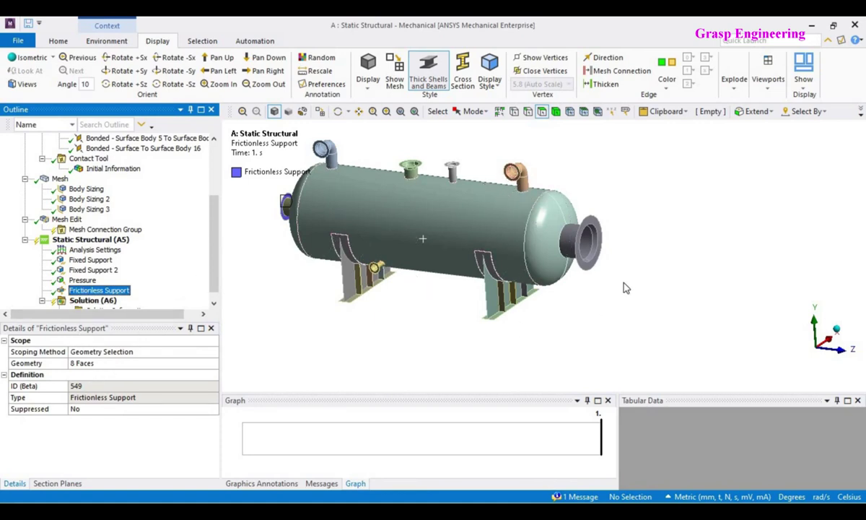
{"action": "scroll", "coordinate": [483, 155], "scroll_direction": "up", "scroll_amount": 8}
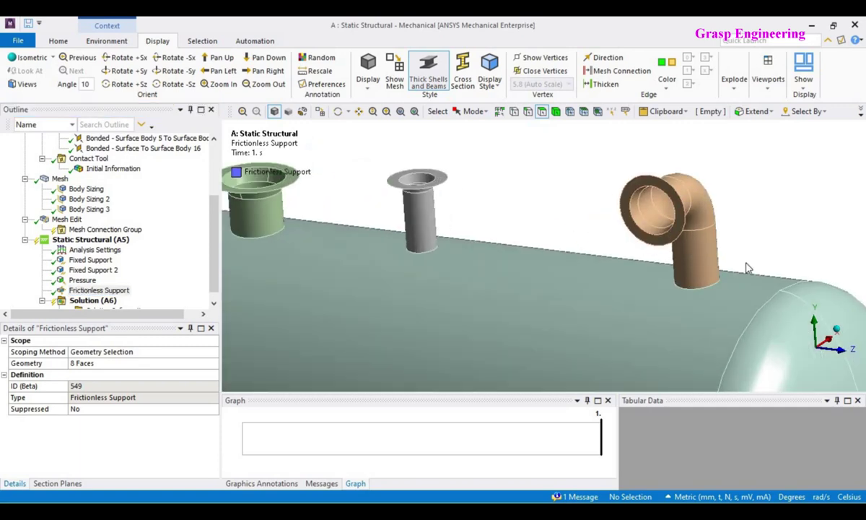
{"action": "scroll", "coordinate": [606, 239], "scroll_direction": "down", "scroll_amount": 10}
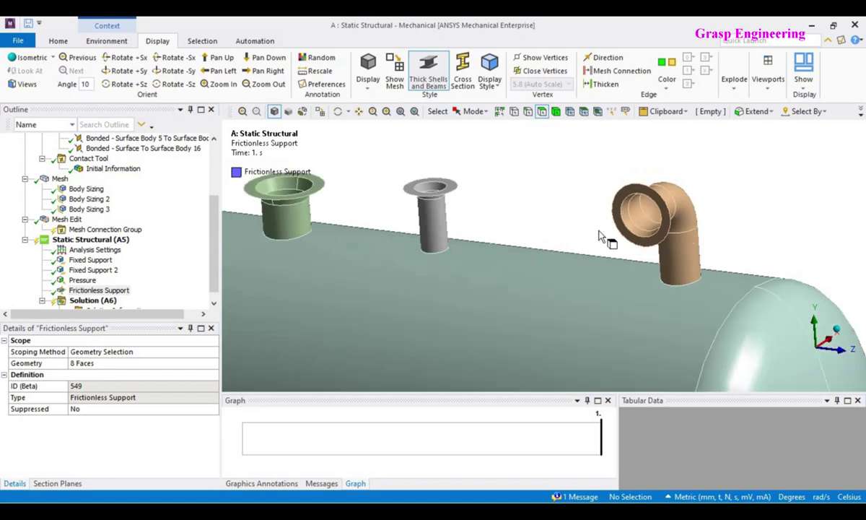
{"action": "scroll", "coordinate": [481, 216], "scroll_direction": "down", "scroll_amount": 5}
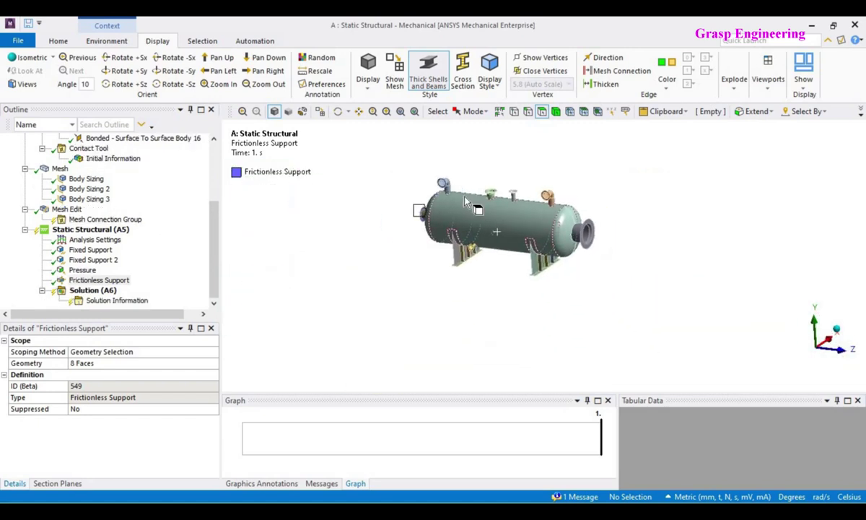
Review the pressure and fixed supports, and insert Standard Earth Gravity on all bodies of the static structural analysis.
{"action": "left_click", "coordinate": [81, 270]}
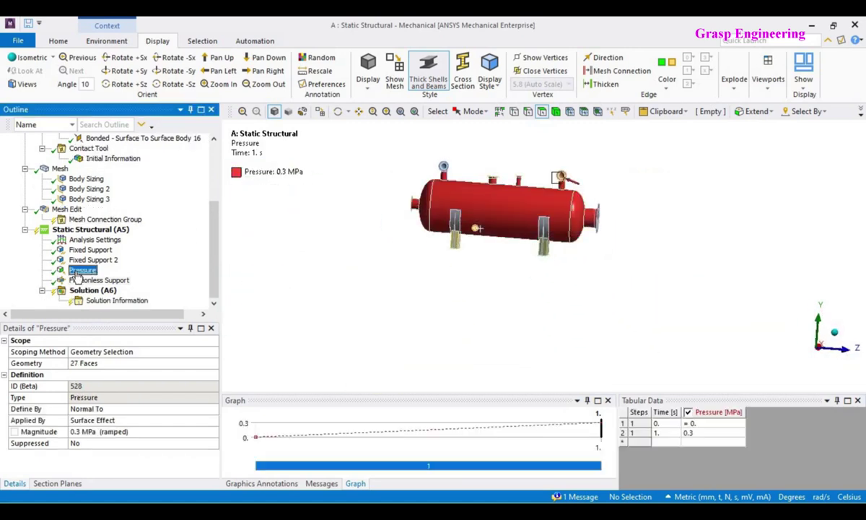
{"action": "left_click", "coordinate": [85, 259]}
{"action": "left_click", "coordinate": [98, 249]}
{"action": "left_click", "coordinate": [119, 230]}
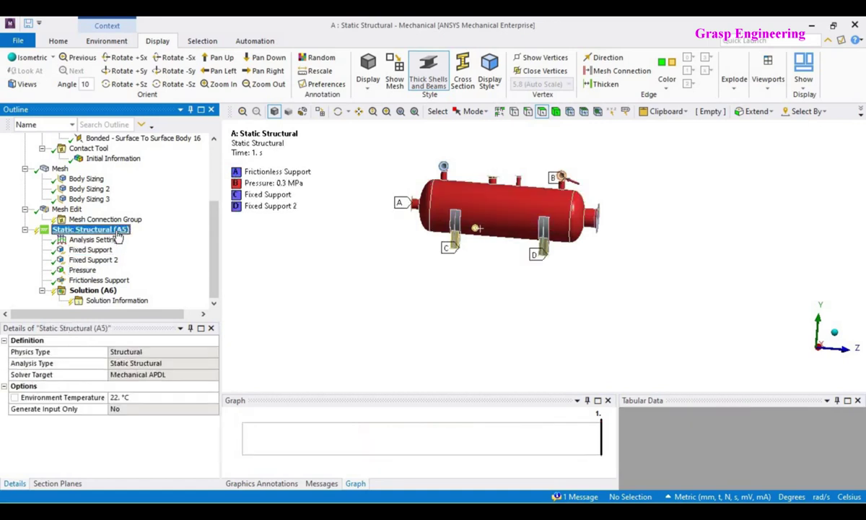
{"action": "right_click", "coordinate": [140, 234]}
{"action": "mouse_move", "coordinate": [244, 237]}
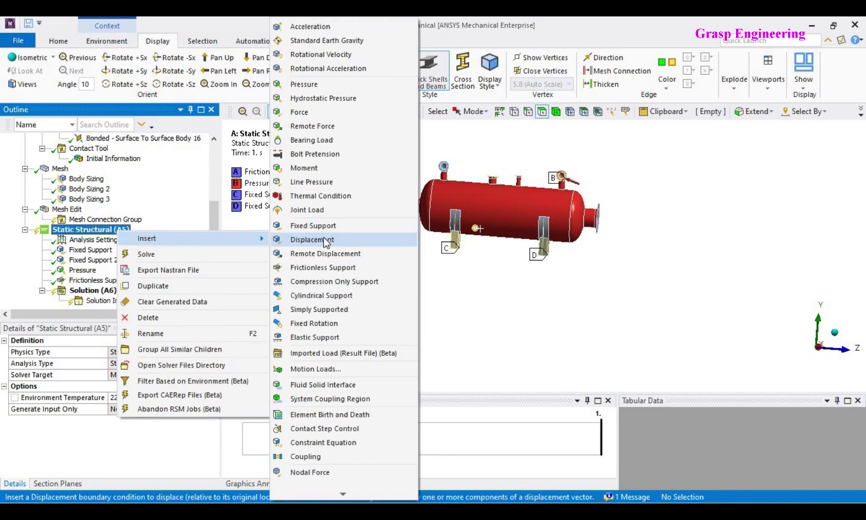
{"action": "left_click", "coordinate": [348, 42]}
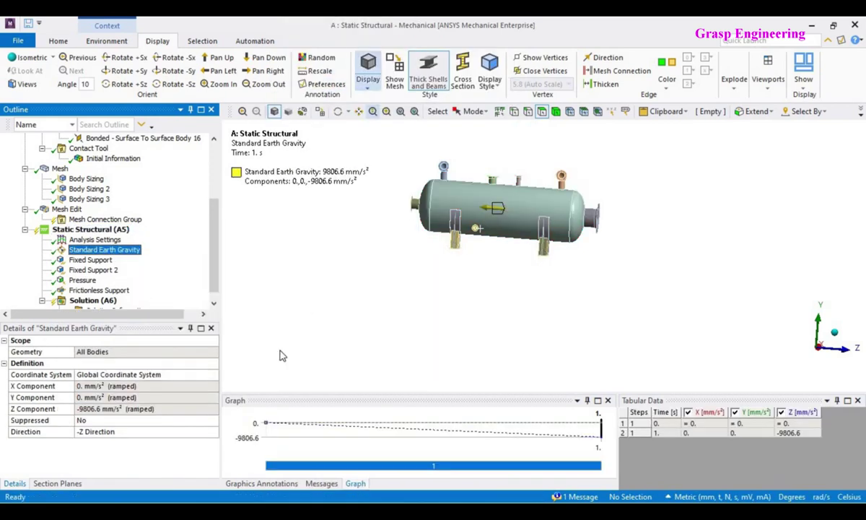
{"action": "middle_click_drag", "start_coordinate": [373, 253], "coordinate": [476, 264]}
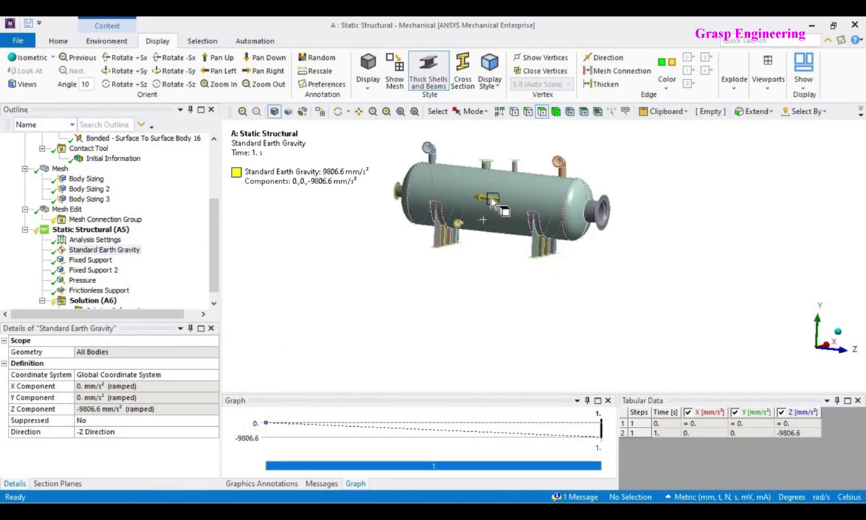